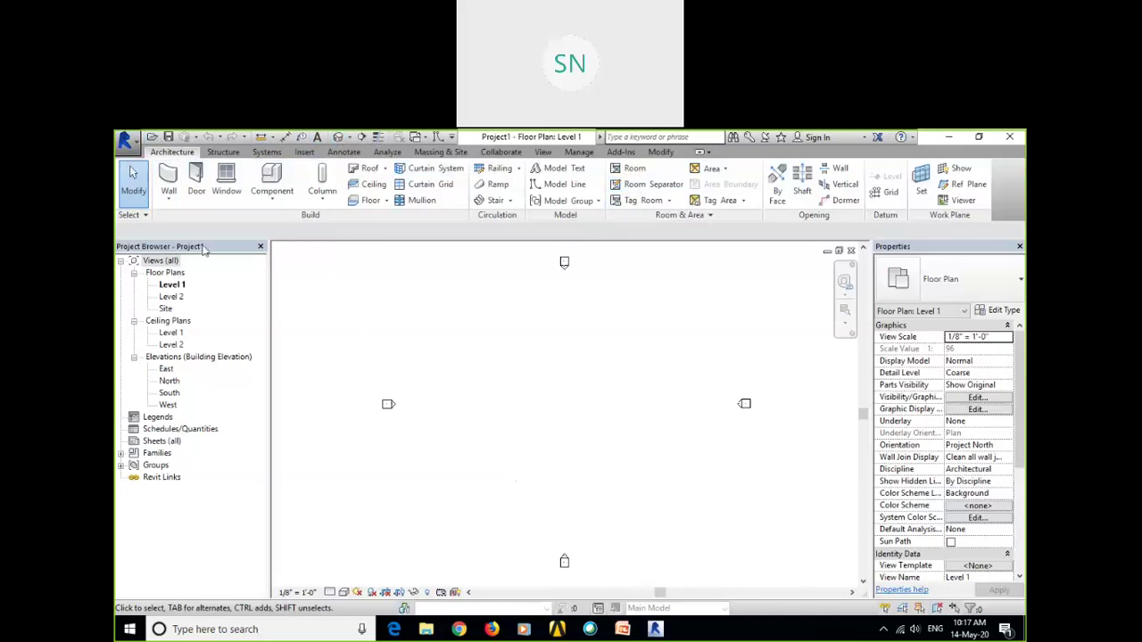
Undock the Project Browser and Properties palettes over the drawing area, and toggle the Properties palette off and on.
drag(234, 262, 239, 264)
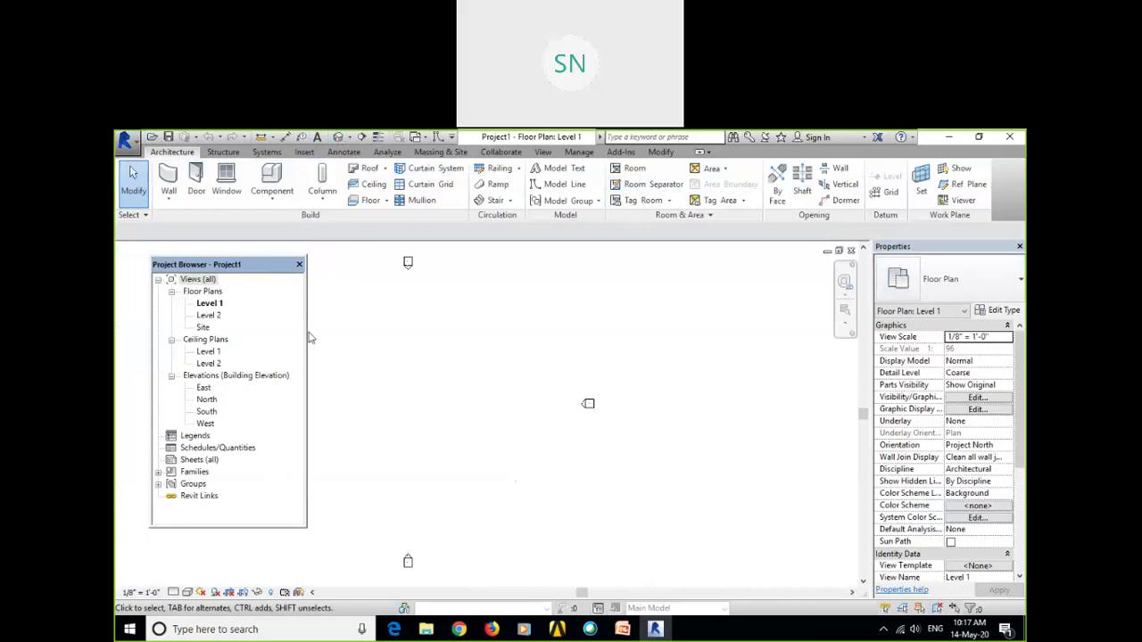
drag(948, 245, 726, 276)
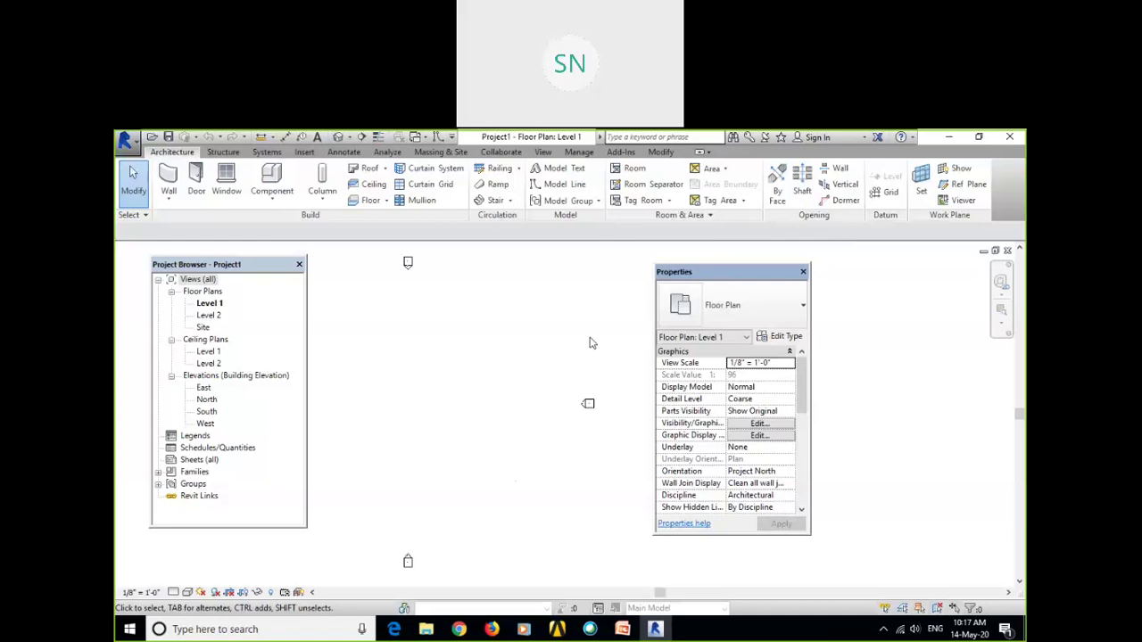
key(ctrl+1)
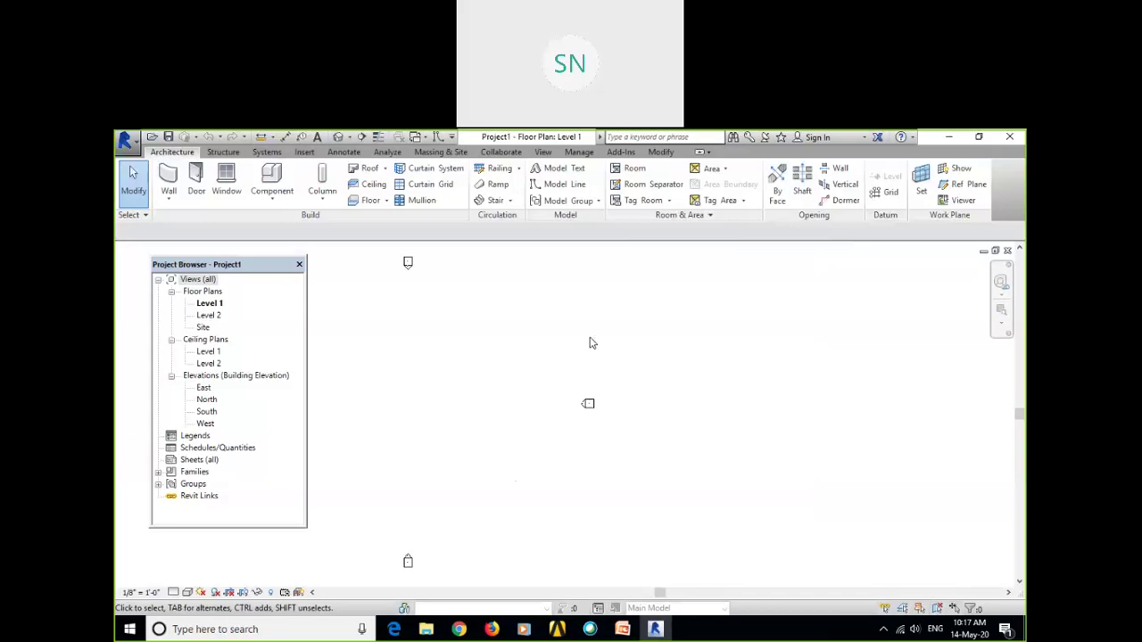
key(ctrl+1)
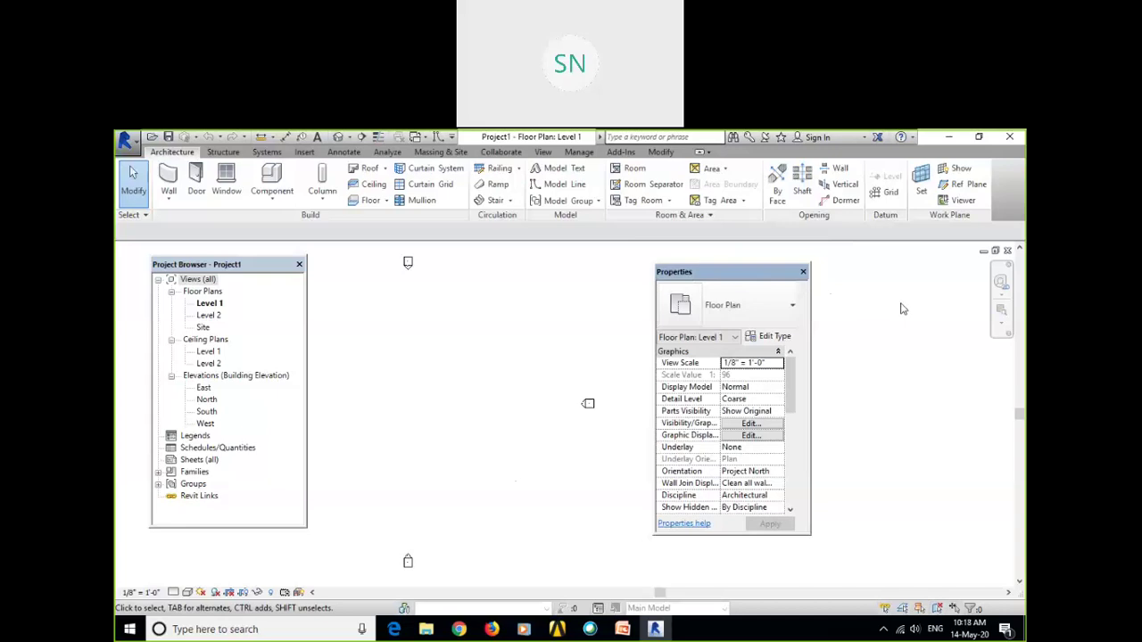
Dock the Properties palette and the Project Browser back at opposite sides of the drawing area.
drag(1024, 308, 1024, 309)
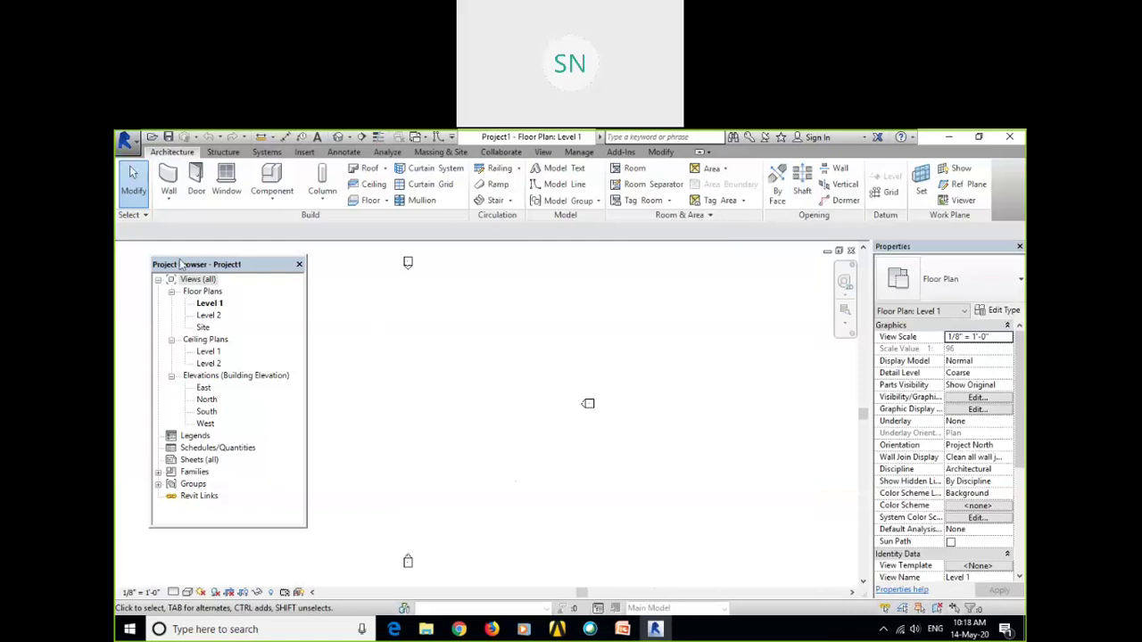
click(219, 267)
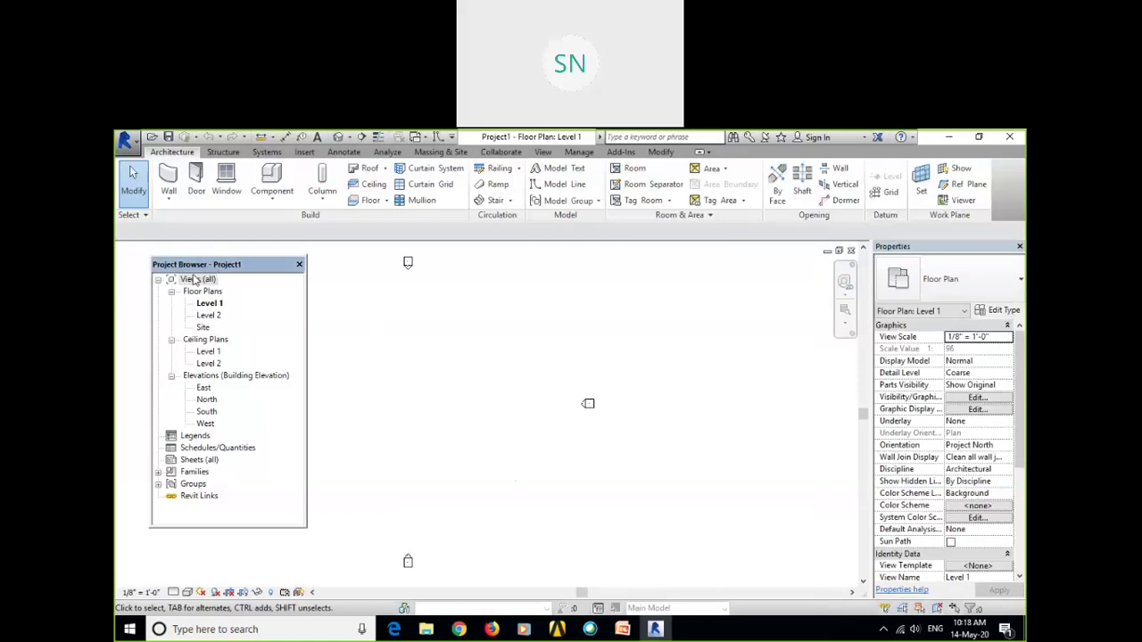
drag(147, 280, 120, 283)
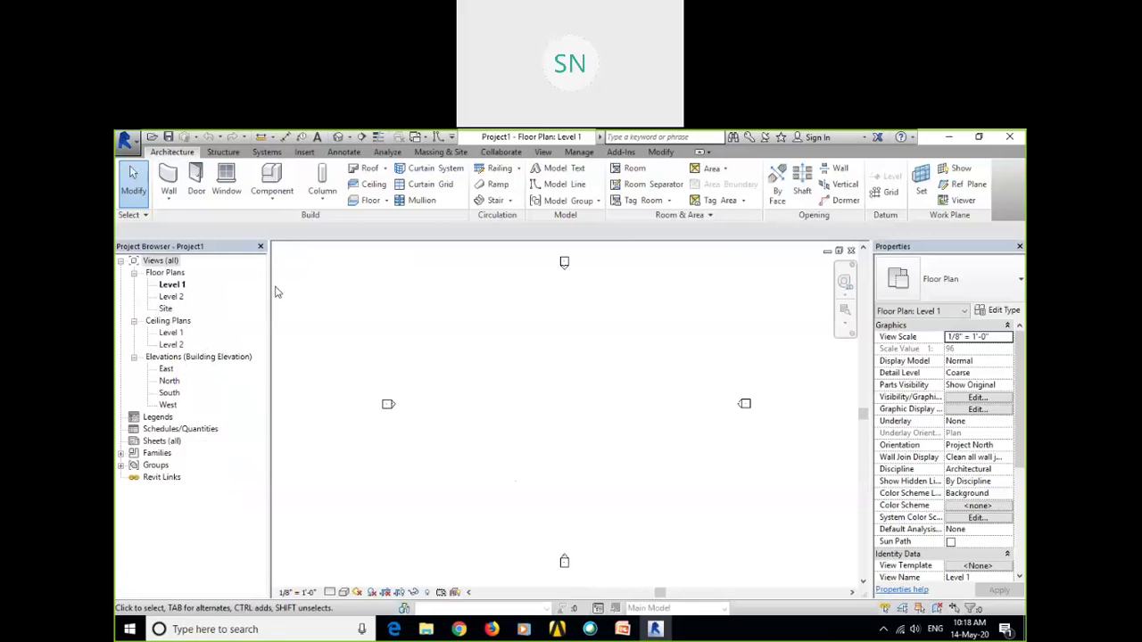
Close the Project Browser and turn its display back on in the user interface settings.
click(260, 246)
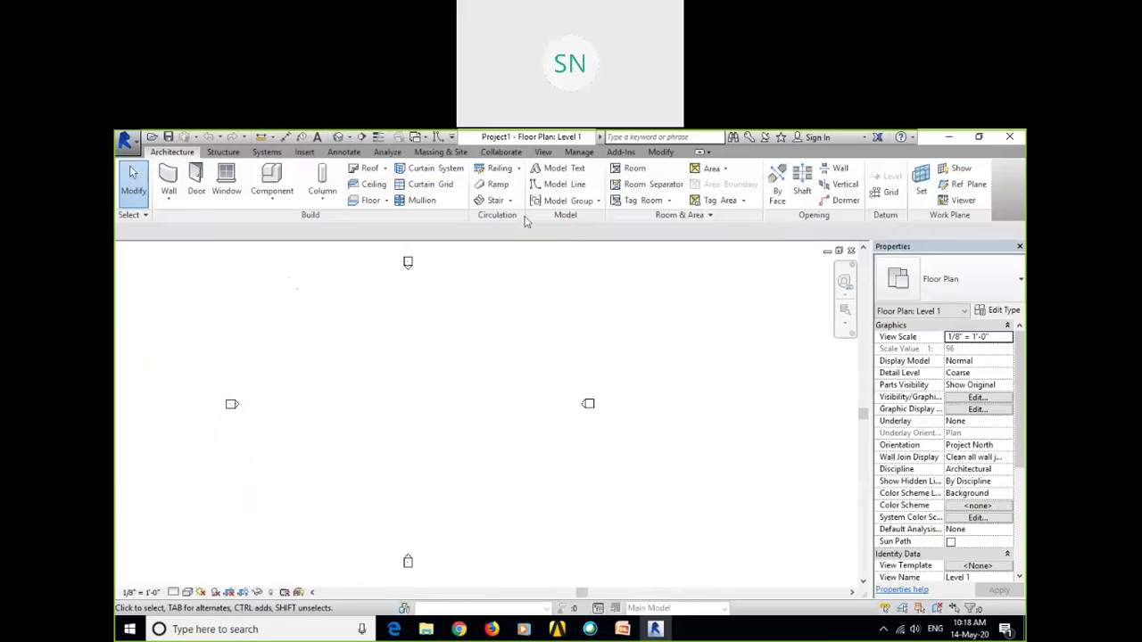
click(543, 153)
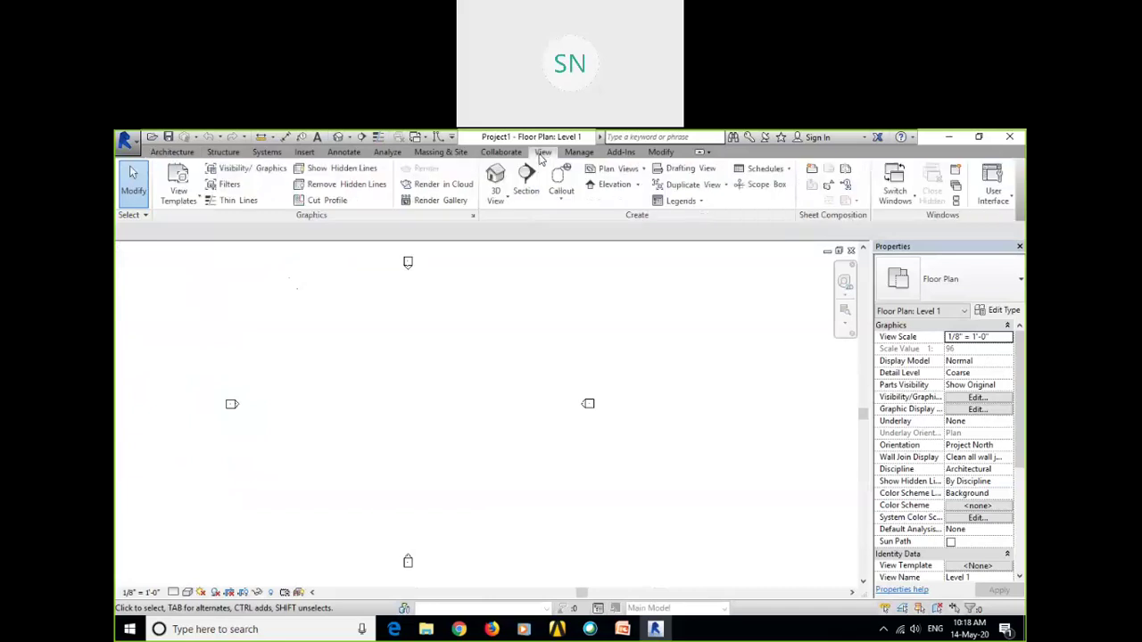
click(996, 192)
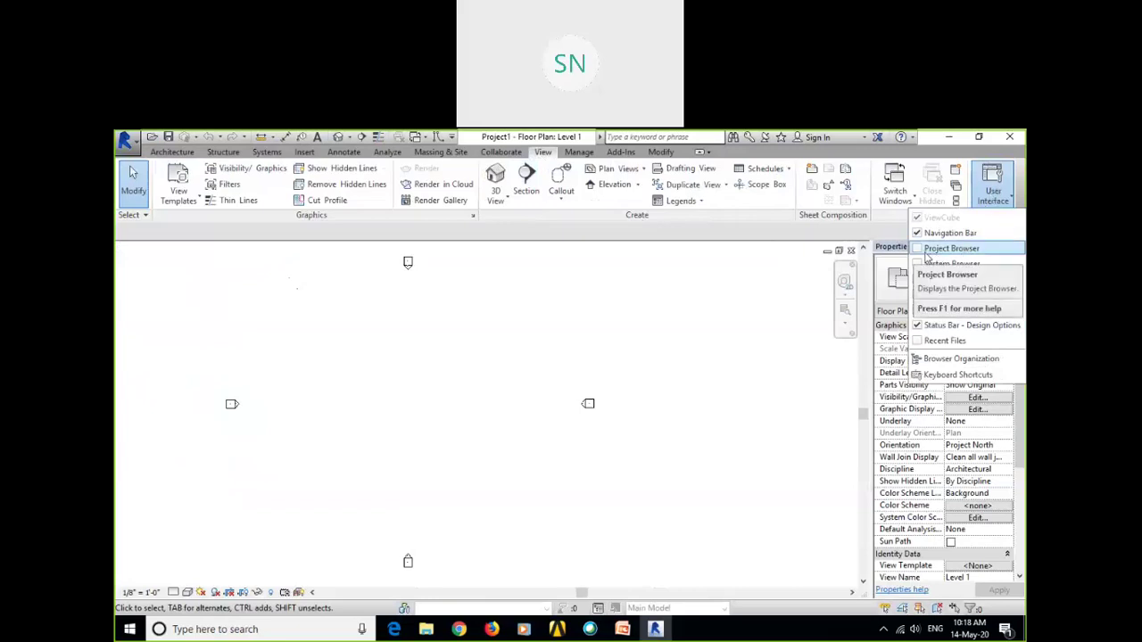
click(919, 252)
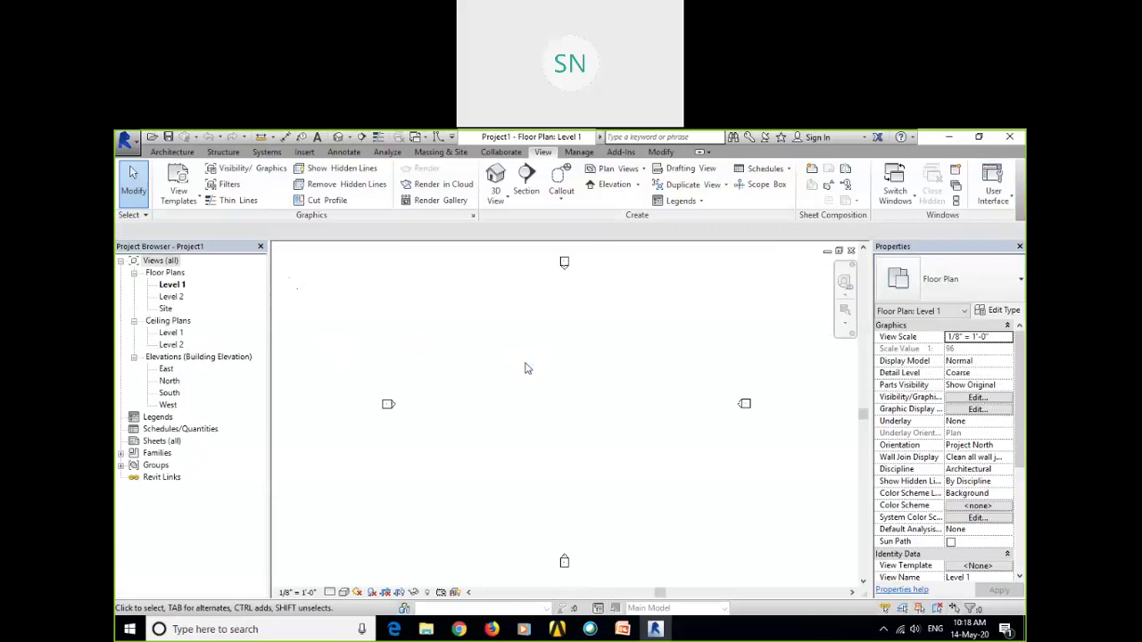
Check the length format in the project units and accept it as feet and fractional inches.
key(u)
key(n)
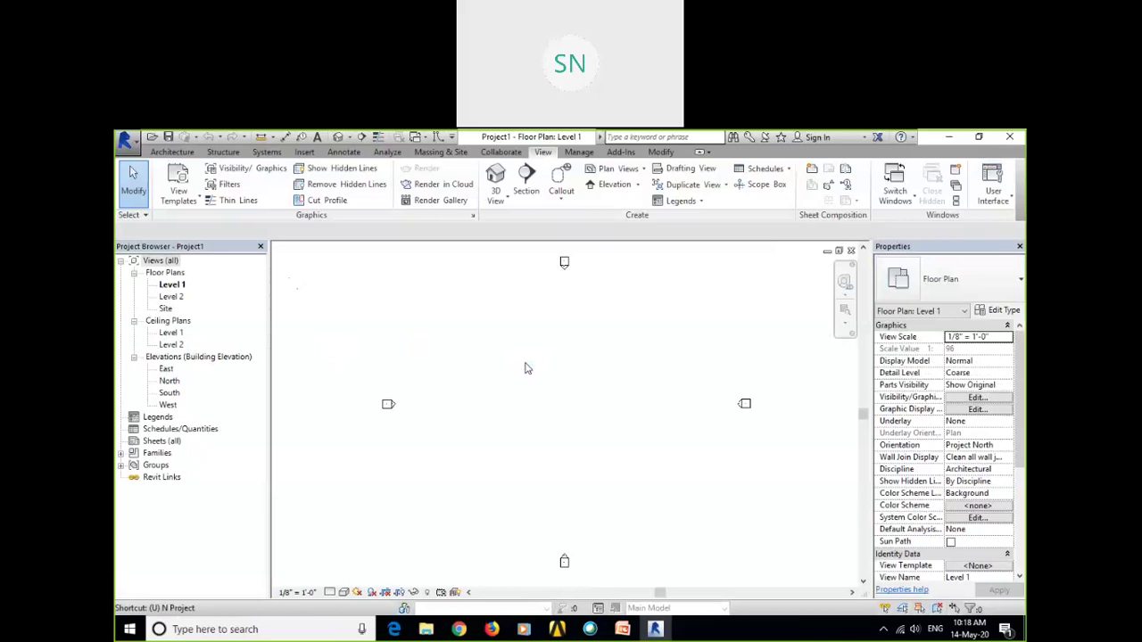
drag(593, 214, 538, 185)
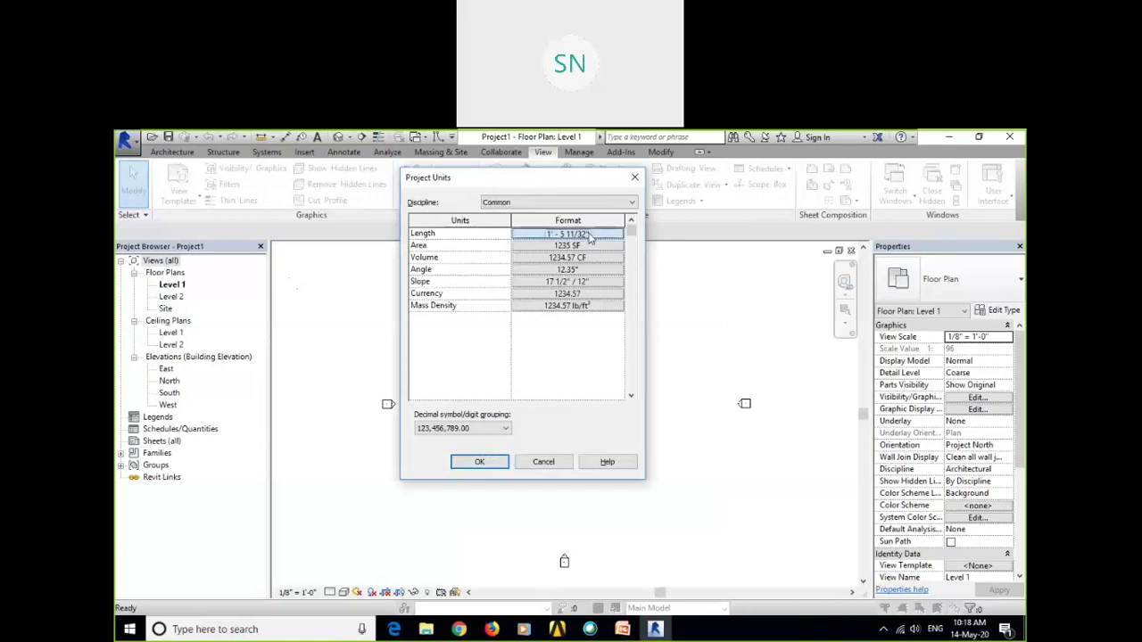
click(588, 236)
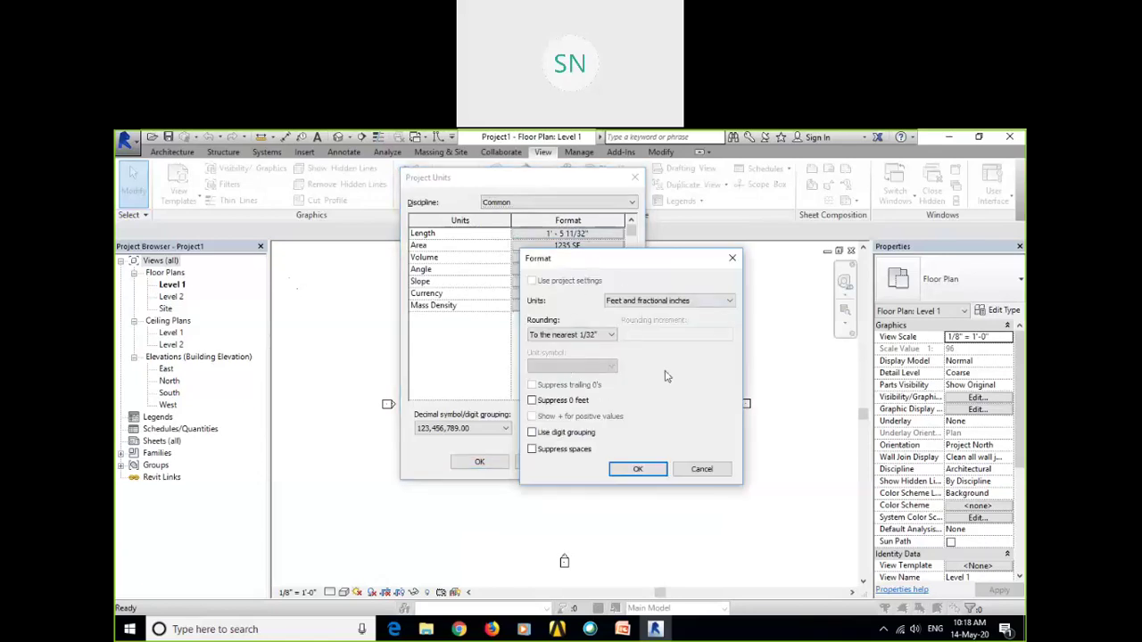
click(638, 470)
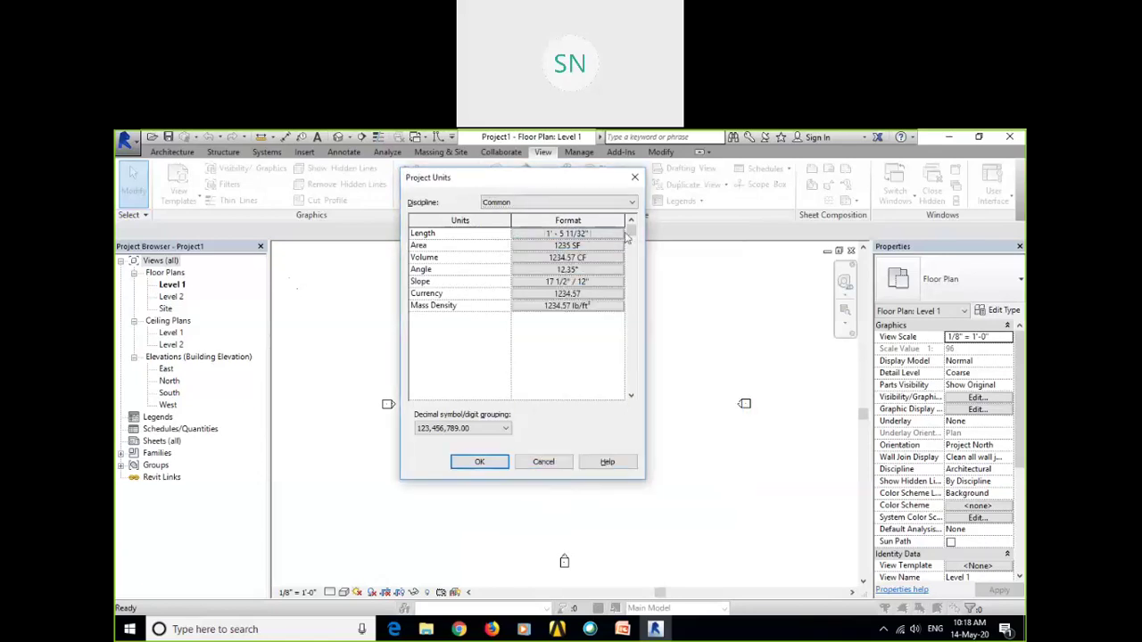
click(479, 461)
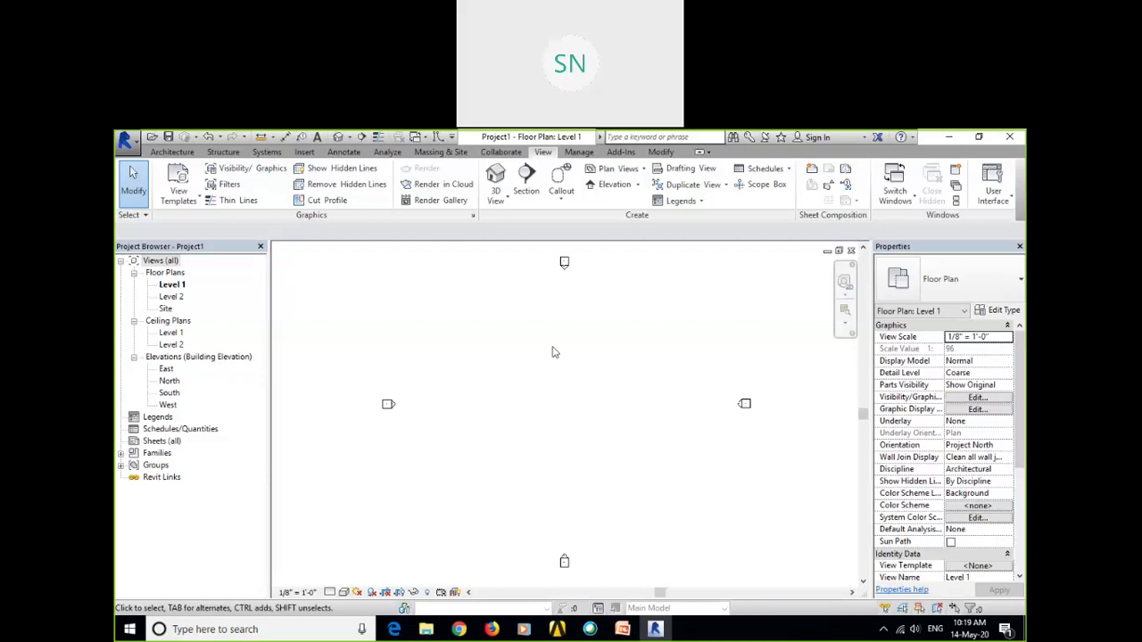
Window-select the four elevation markers in the Level 1 floor plan one after another and clear the selection.
scroll(546, 368, down, 2)
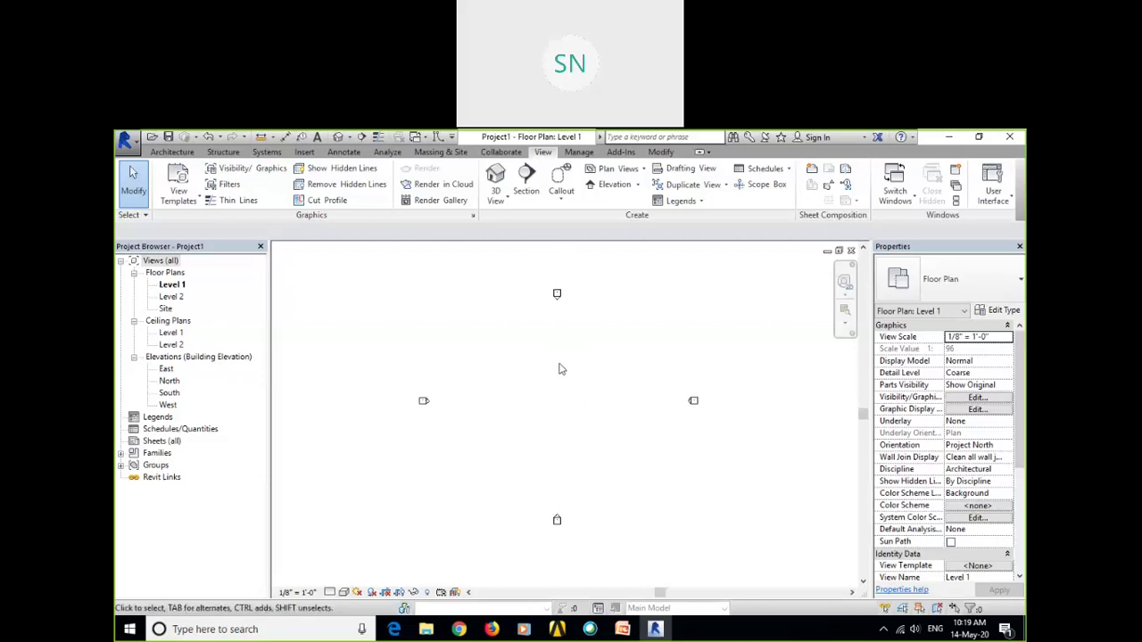
mouse_move(489, 470)
mouse_down()
mouse_move(512, 516)
mouse_move(553, 542)
mouse_up()
drag(636, 344, 704, 406)
drag(492, 258, 588, 307)
drag(368, 357, 435, 418)
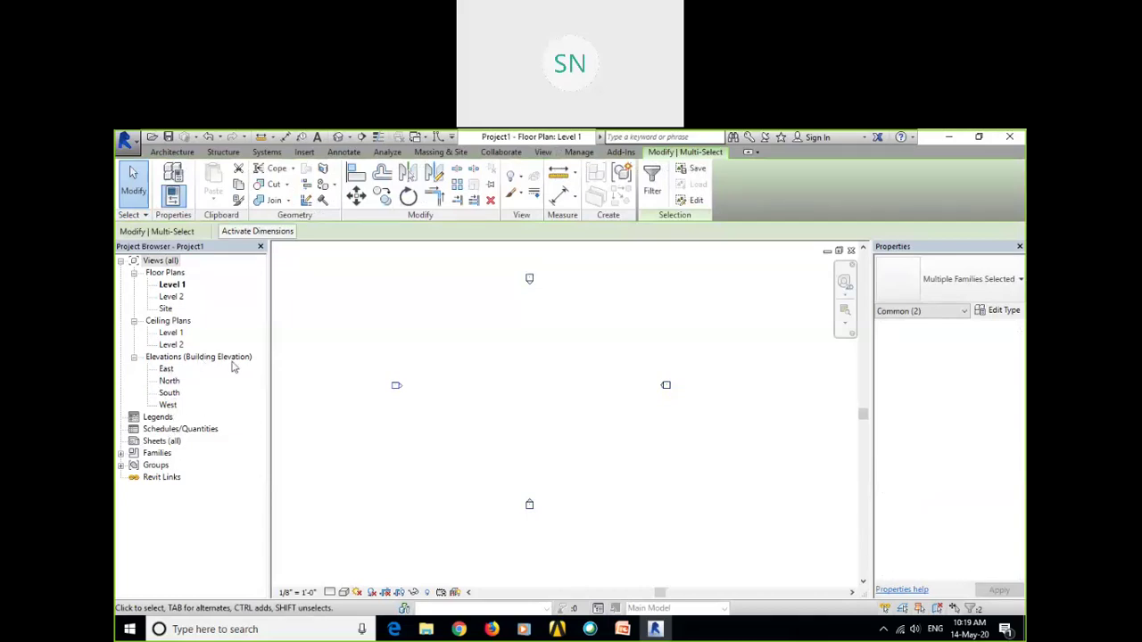
key(Escape)
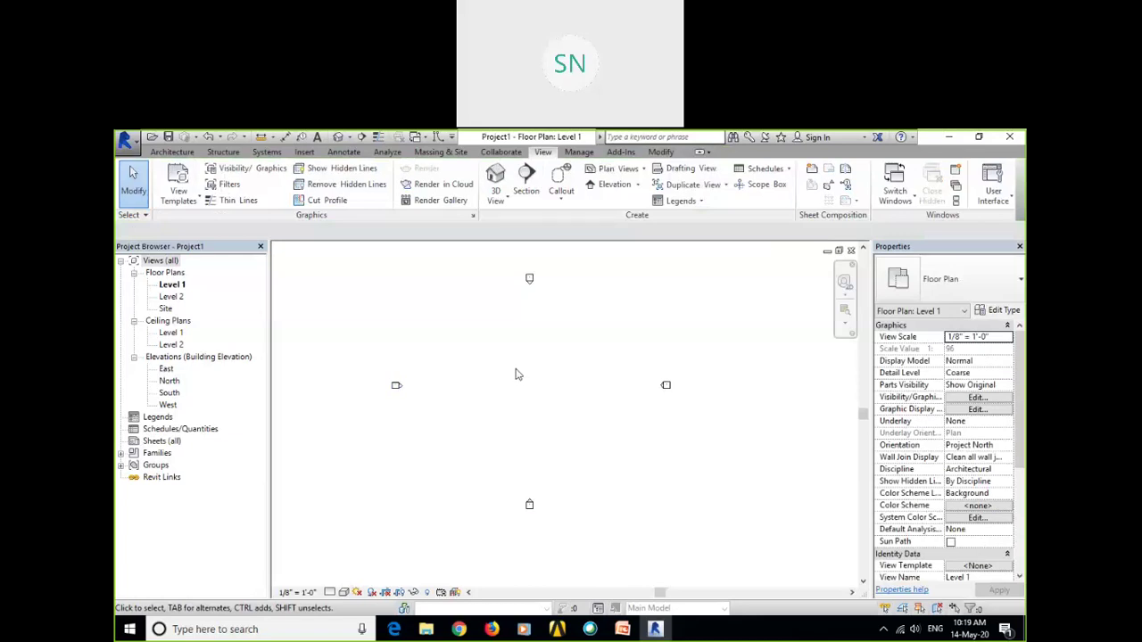
Select and deselect the lower elevation marker, and open the South elevation view to inspect the Level 1 and Level 2 lines.
drag(503, 470, 571, 544)
click(552, 439)
double_click(168, 392)
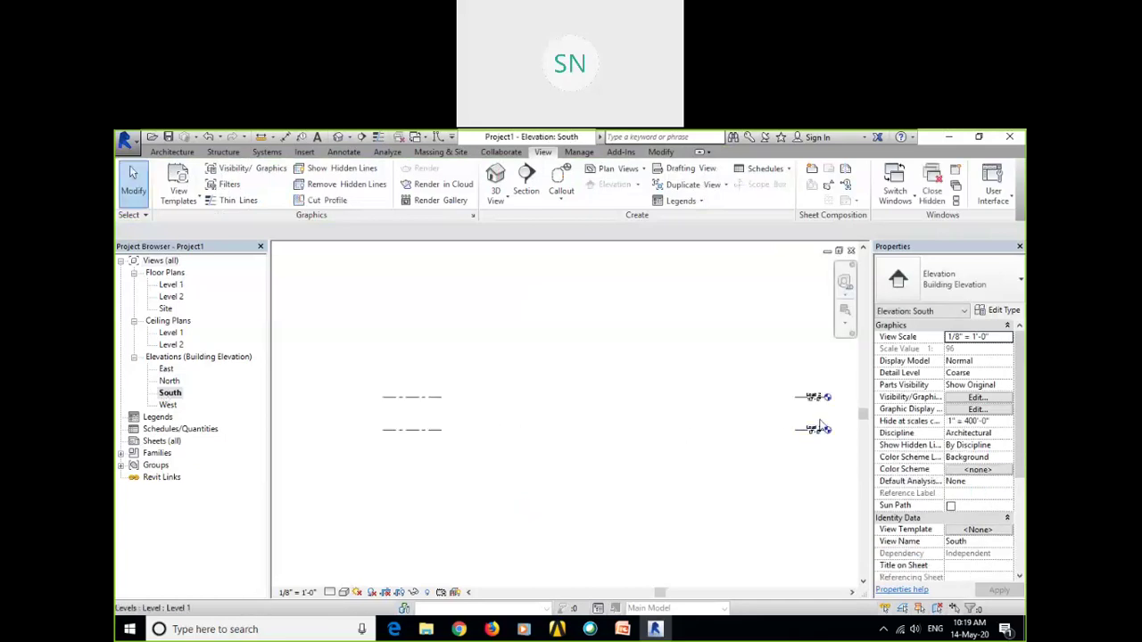
scroll(767, 401, up, 3)
scroll(723, 388, up, 1)
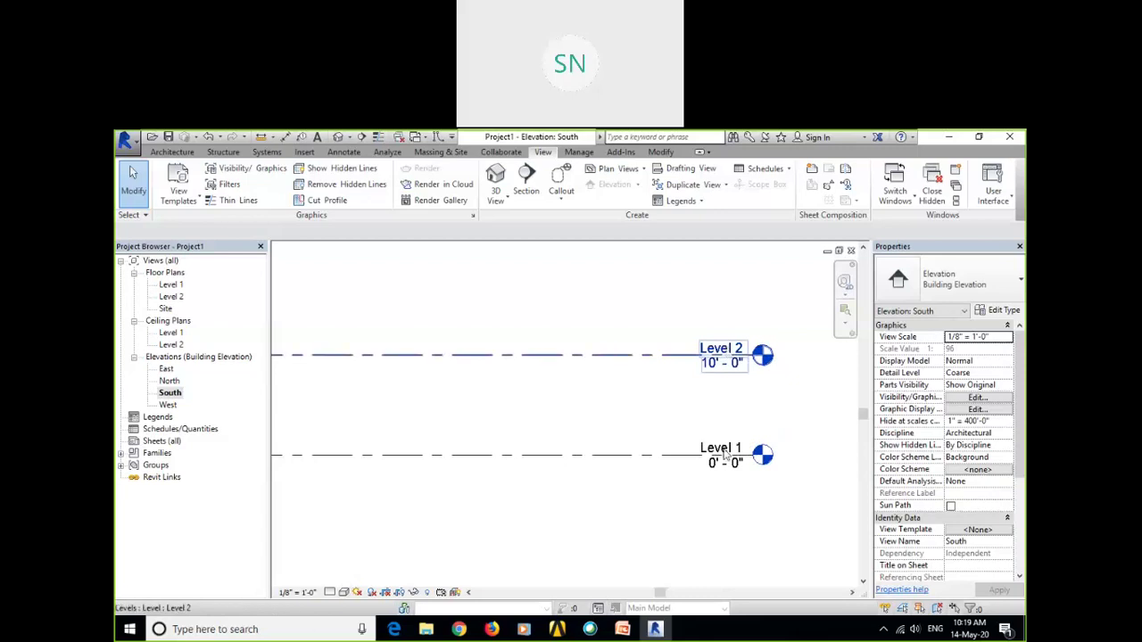
scroll(725, 437, down, 3)
middle_drag(492, 321, 524, 333)
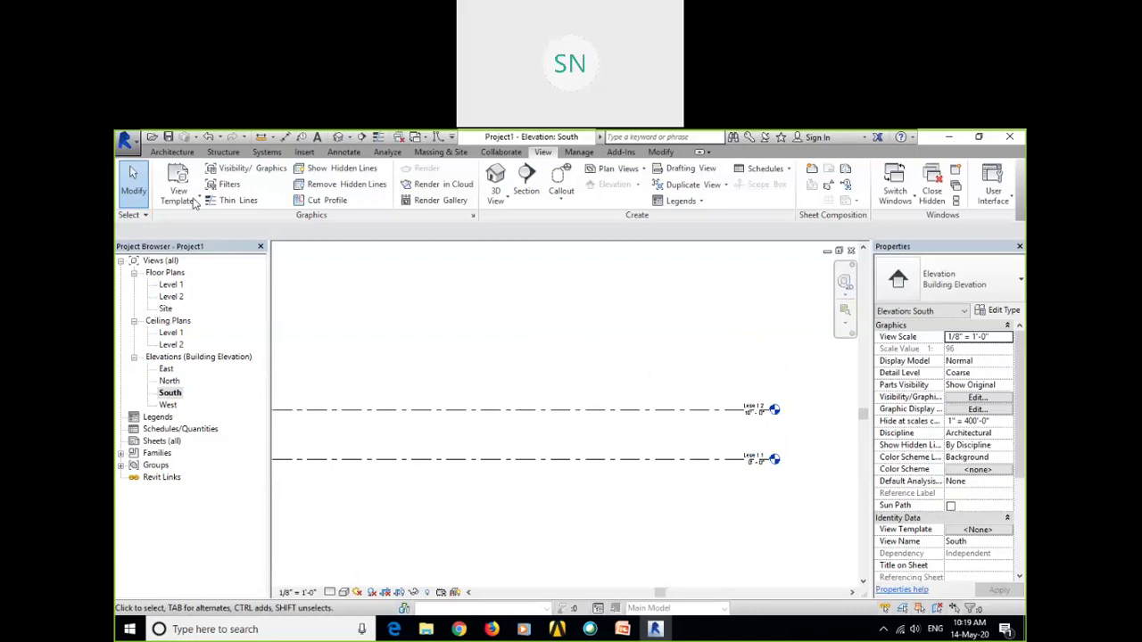
Create a new level 10' above Level 2 with the Level command, picking the Level 2 line as reference.
click(173, 153)
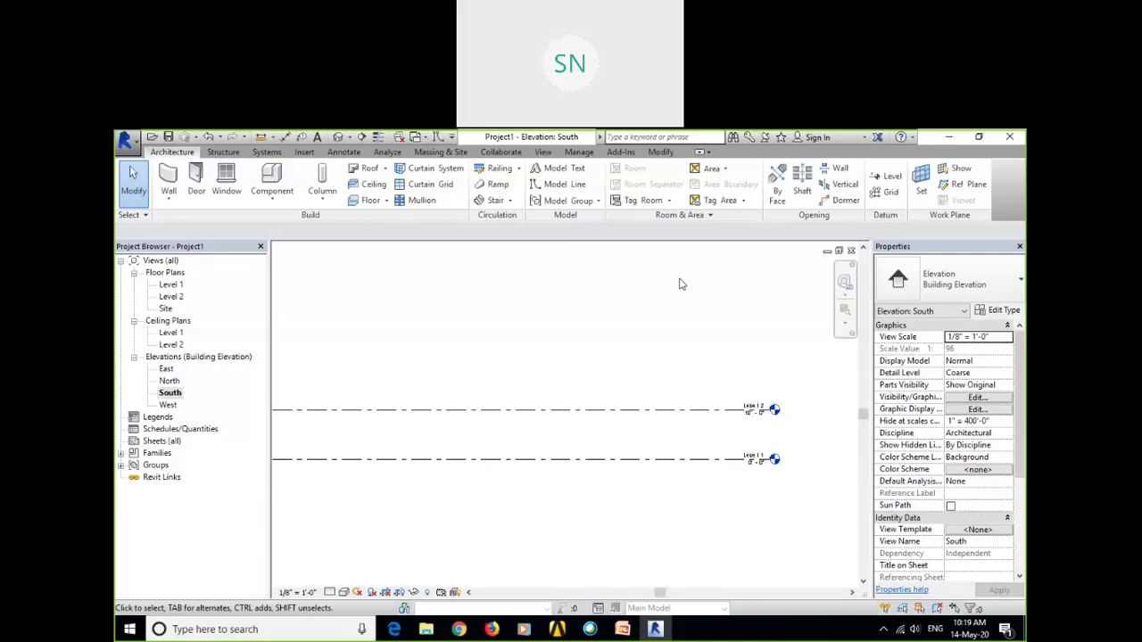
click(886, 180)
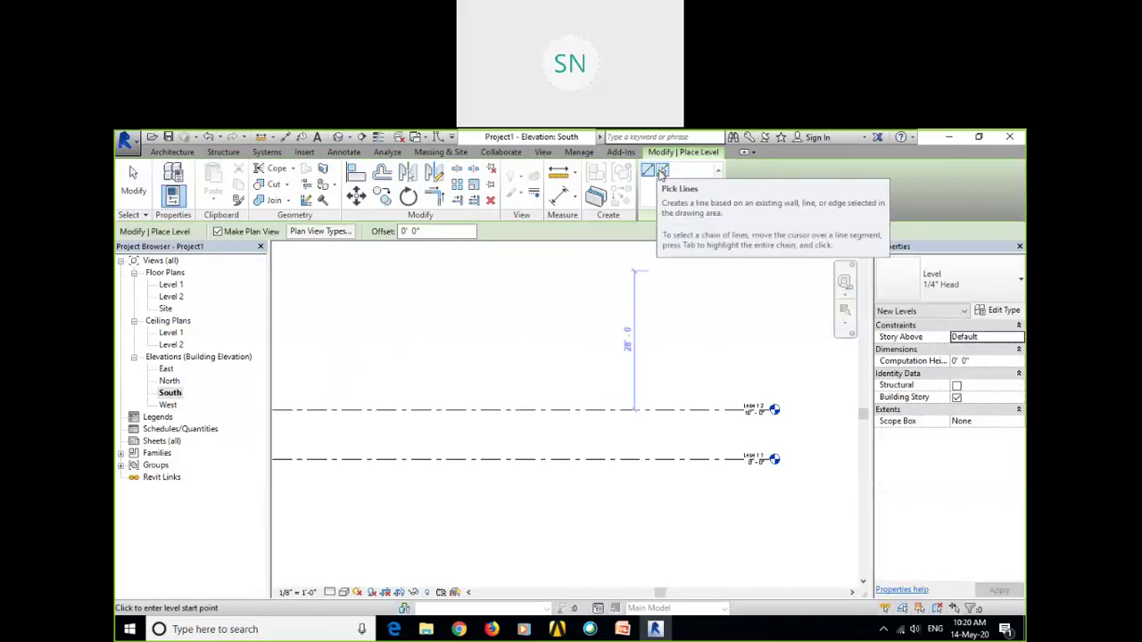
click(661, 173)
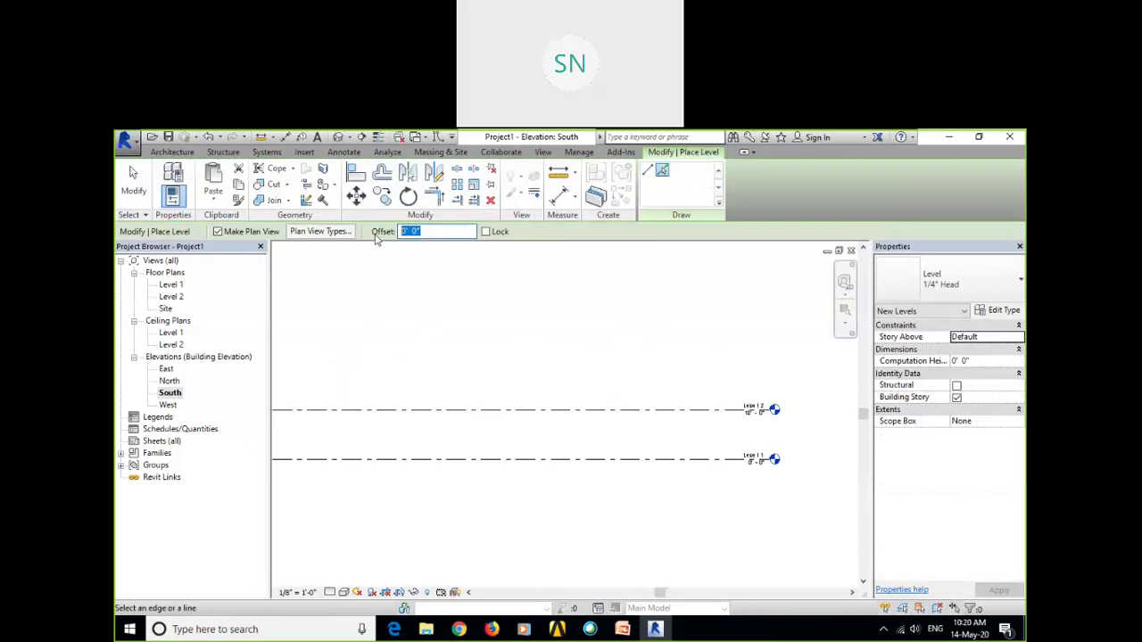
text(10)
key(Return)
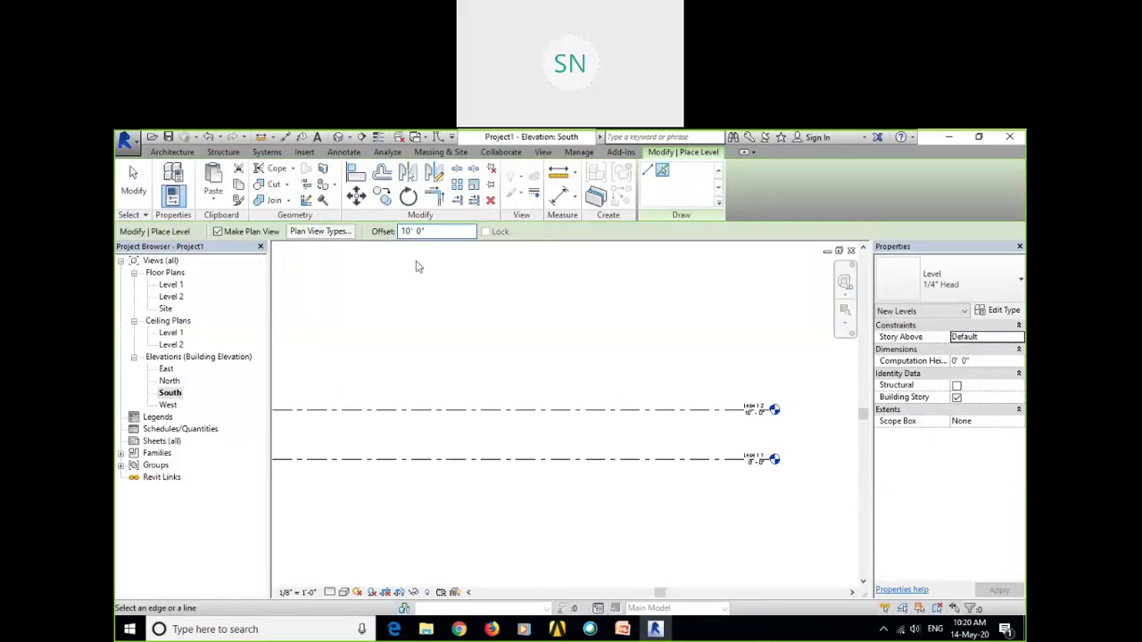
click(514, 410)
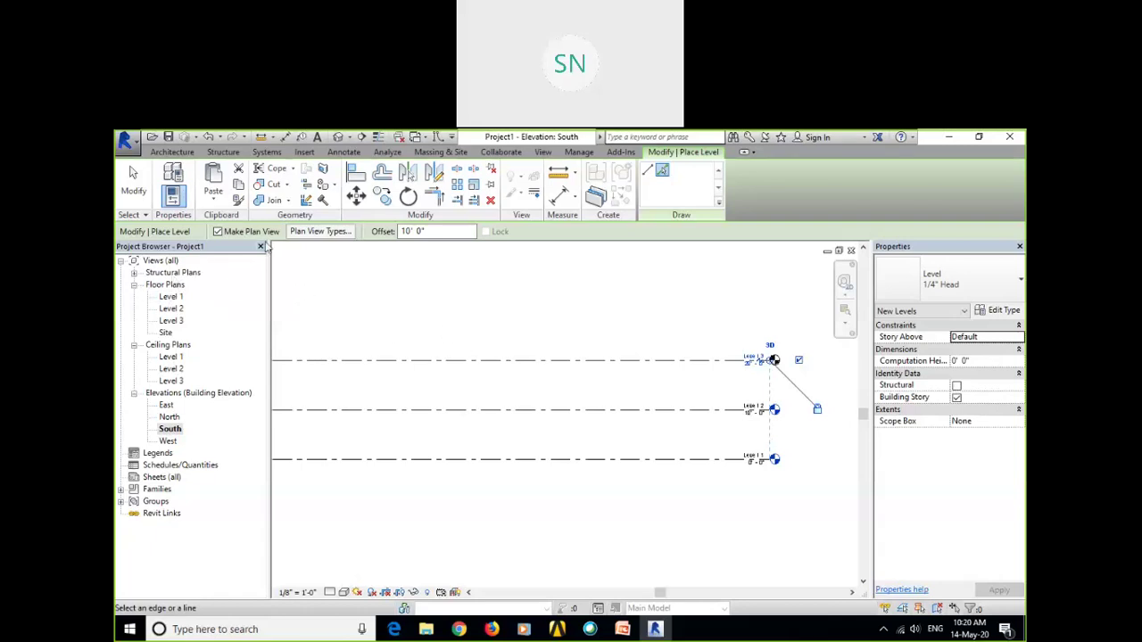
Exclude Structural Plan from the plan view types created for new levels, and expand the Structural Plans group in the Project Browser.
click(321, 232)
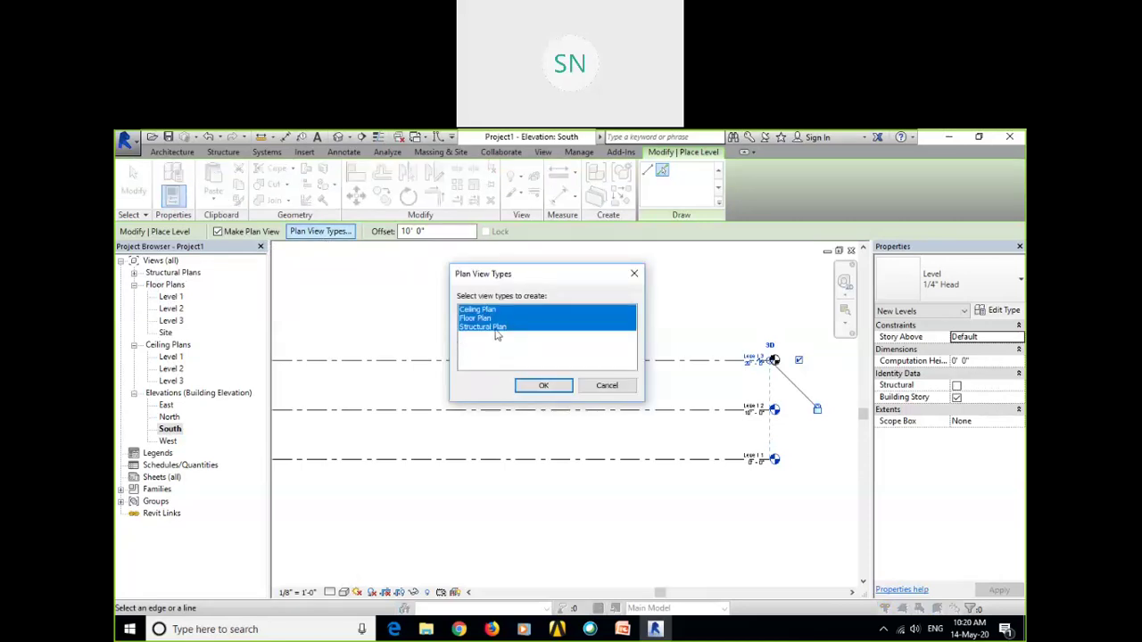
ctrl+click(509, 335)
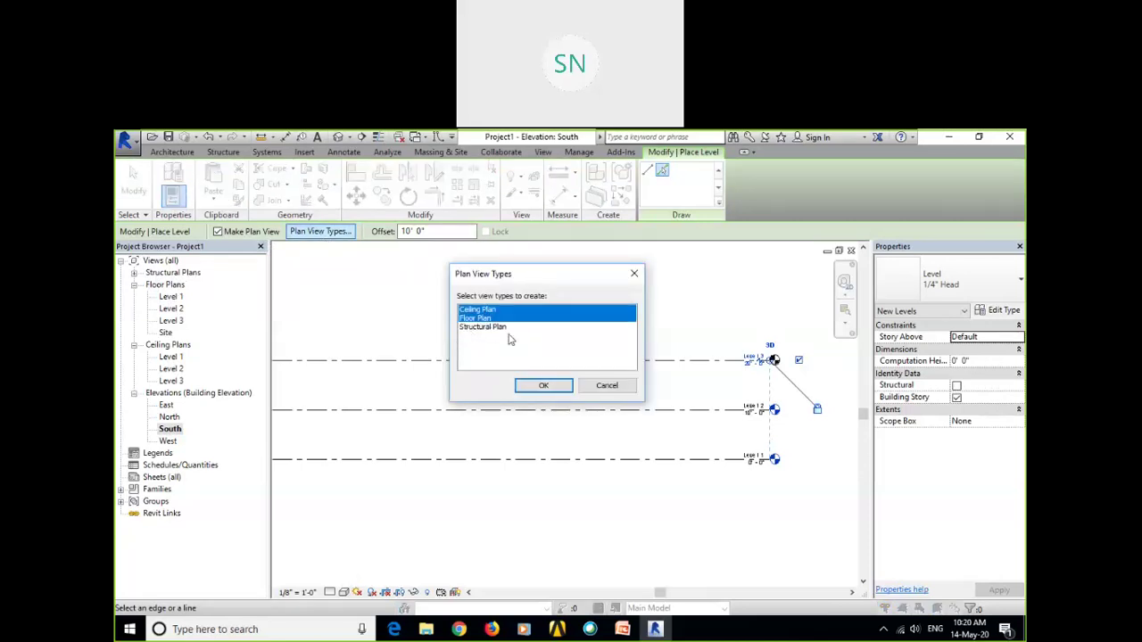
click(540, 386)
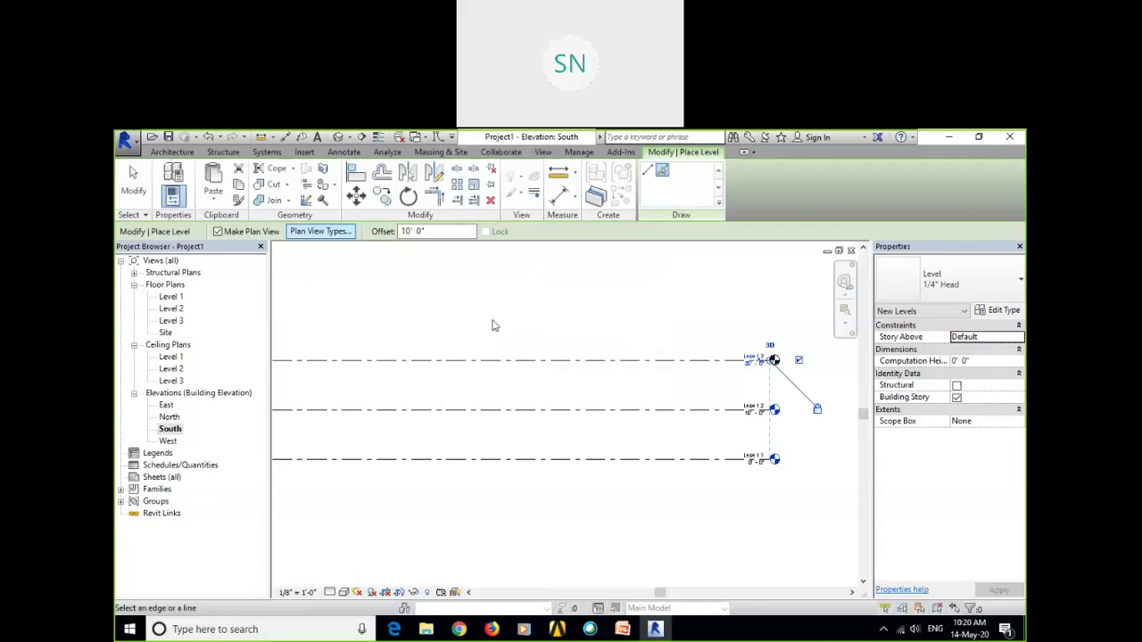
click(134, 272)
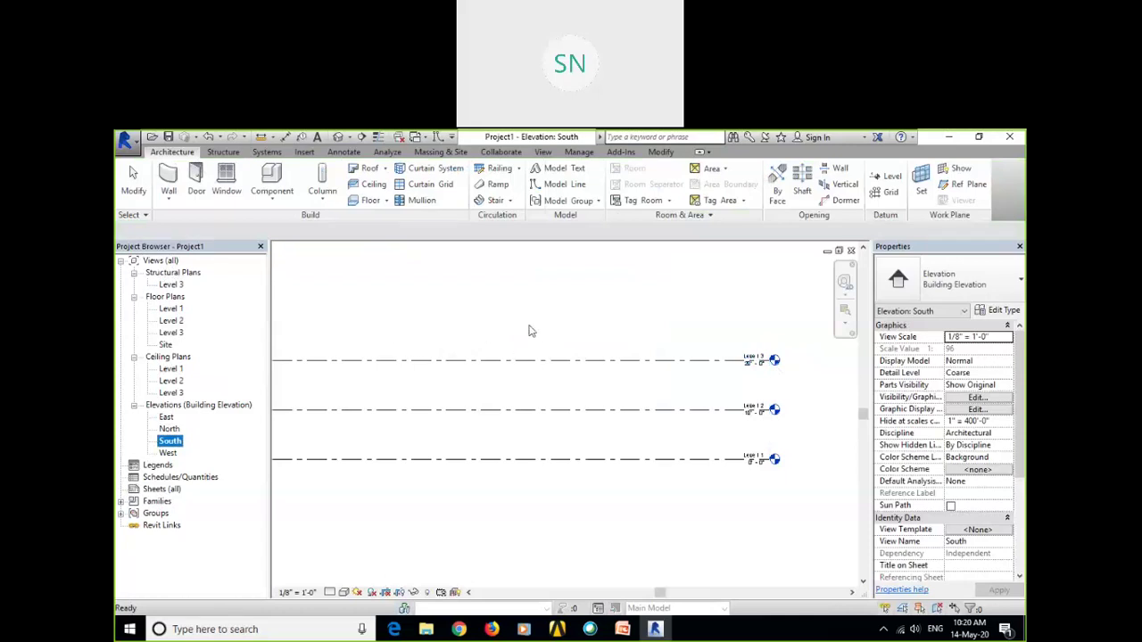
Create a new level 10' above Level 3 with Ceiling Plan and Floor Plan views, picking the Level 3 line as reference.
key(l)
key(l)
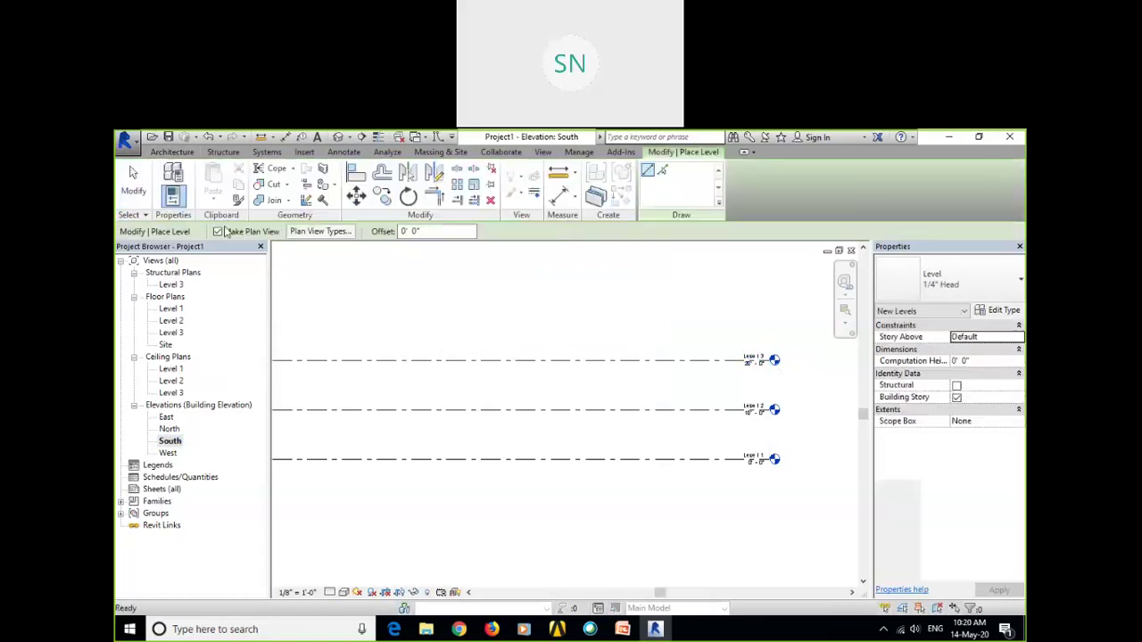
click(293, 232)
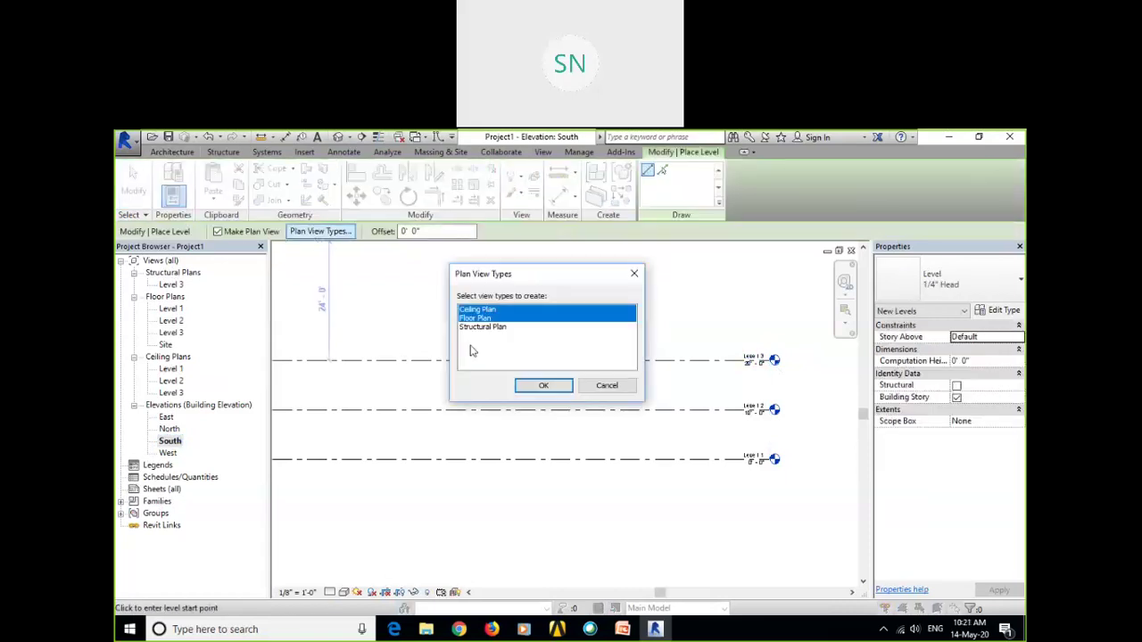
click(544, 386)
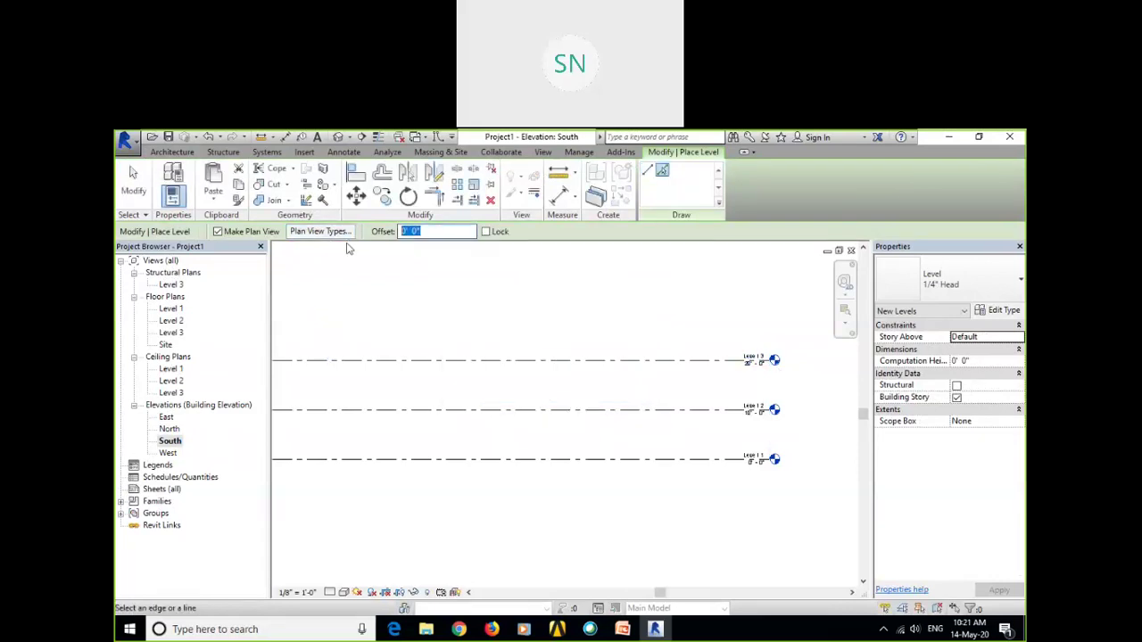
text(10')
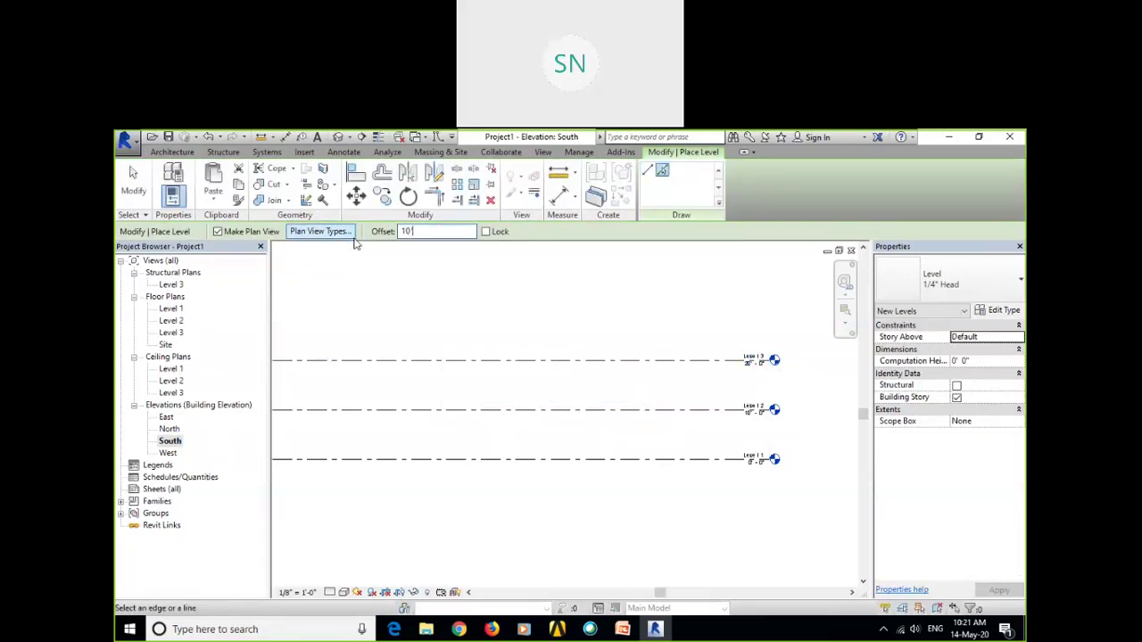
click(472, 361)
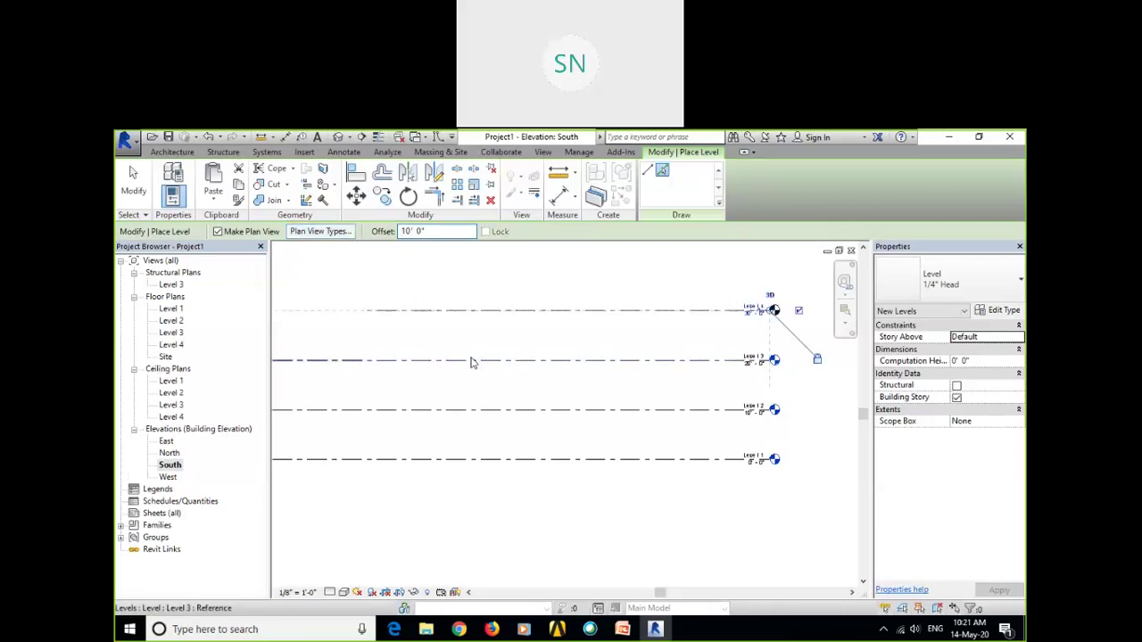
Examine the new level's head and the full extent of all the level lines, and leave the Level command.
scroll(776, 313, up, 2)
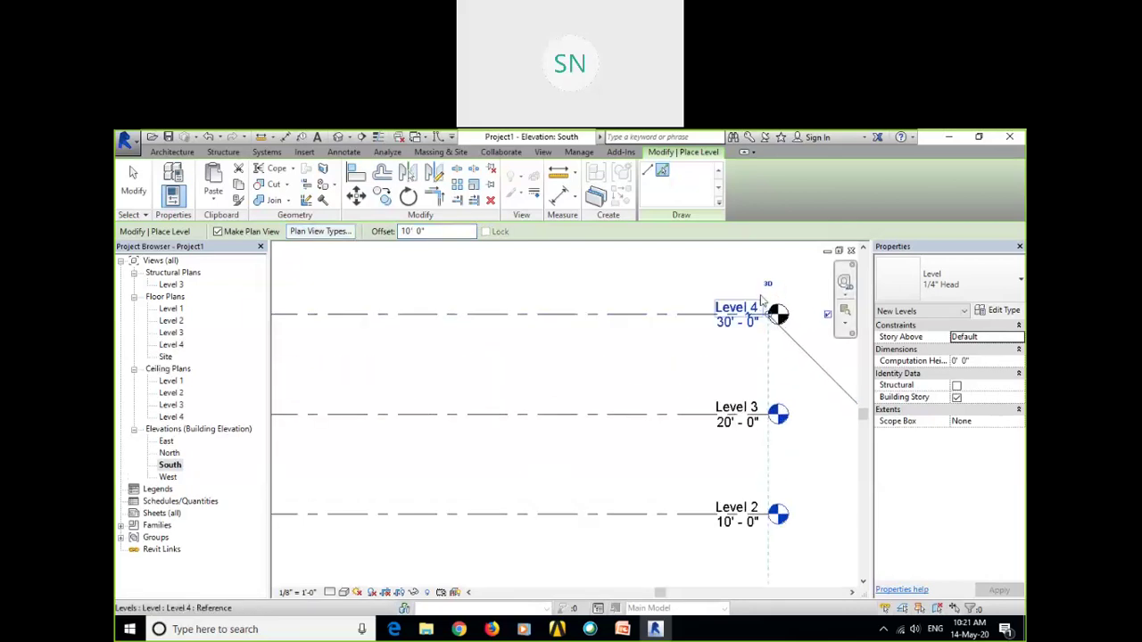
scroll(761, 300, down, 1)
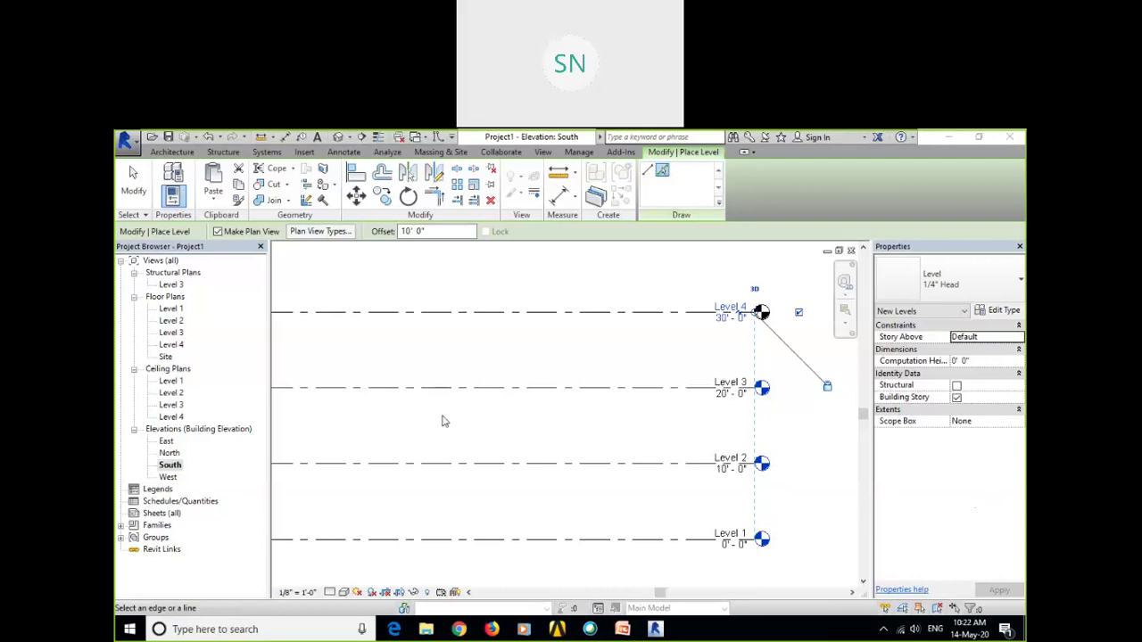
scroll(446, 420, down, 1)
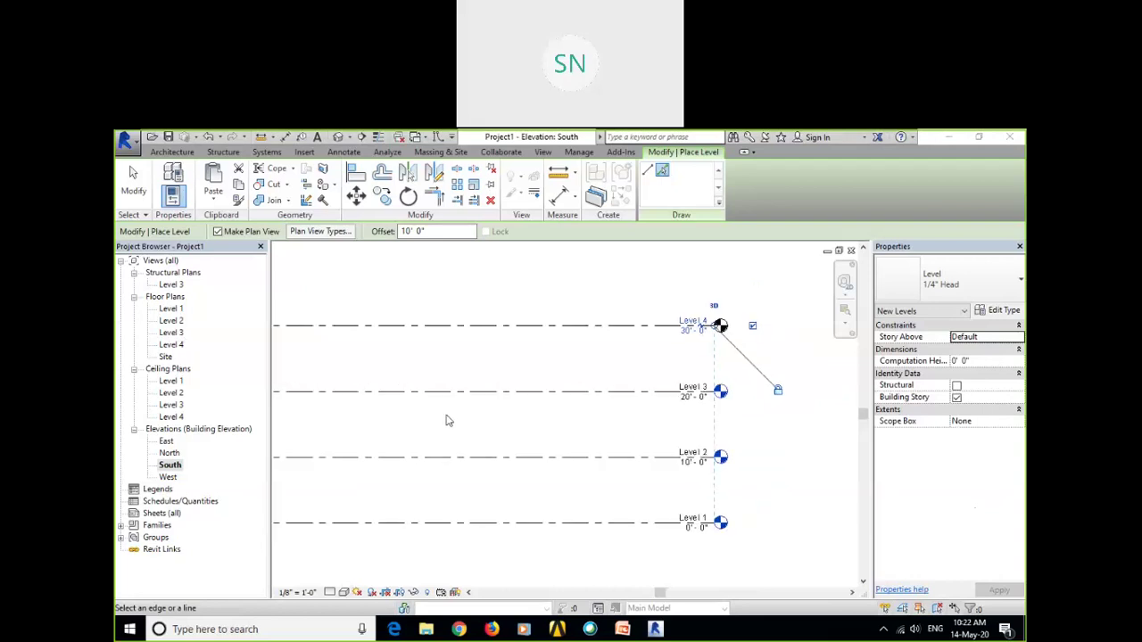
scroll(580, 427, down, 3)
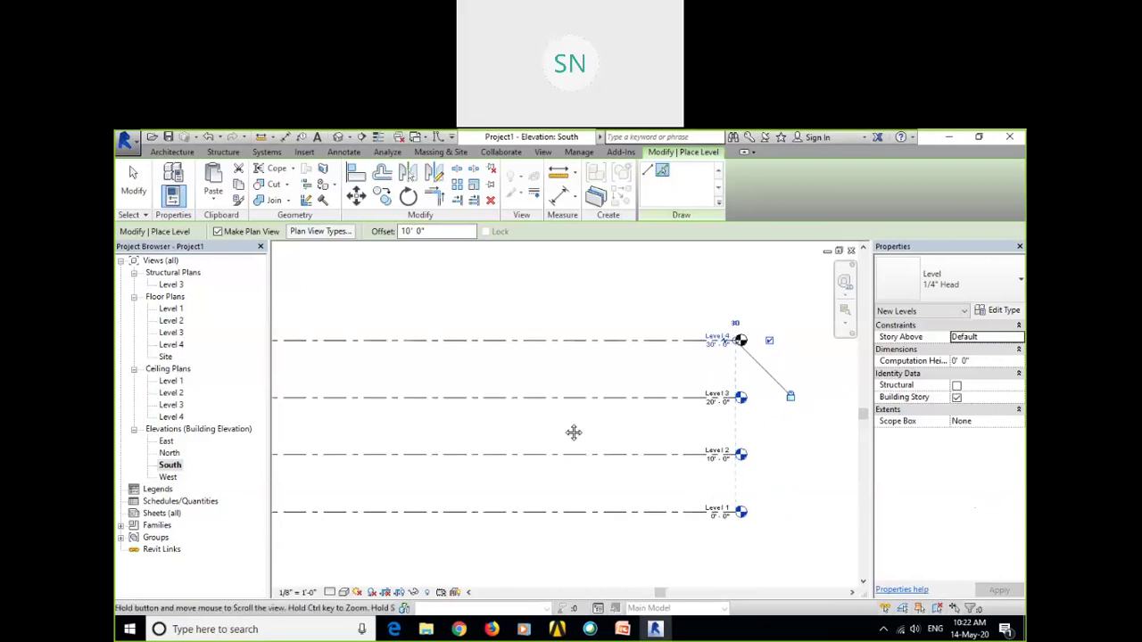
scroll(529, 425, down, 1)
middle_drag(499, 432, 633, 433)
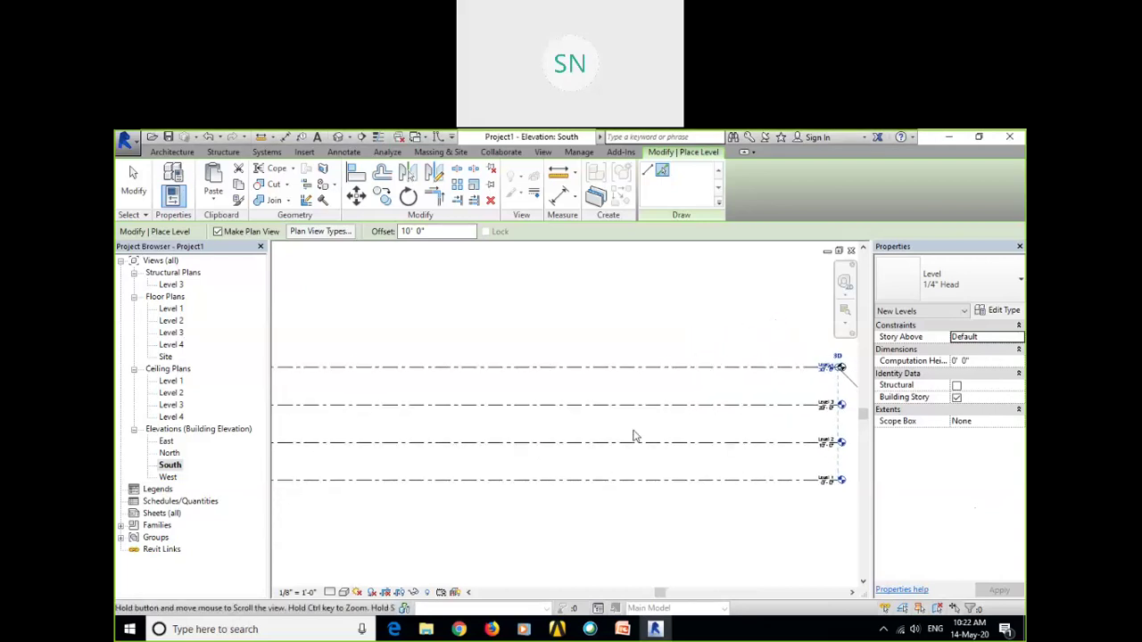
scroll(580, 427, down, 2)
middle_drag(501, 437, 533, 442)
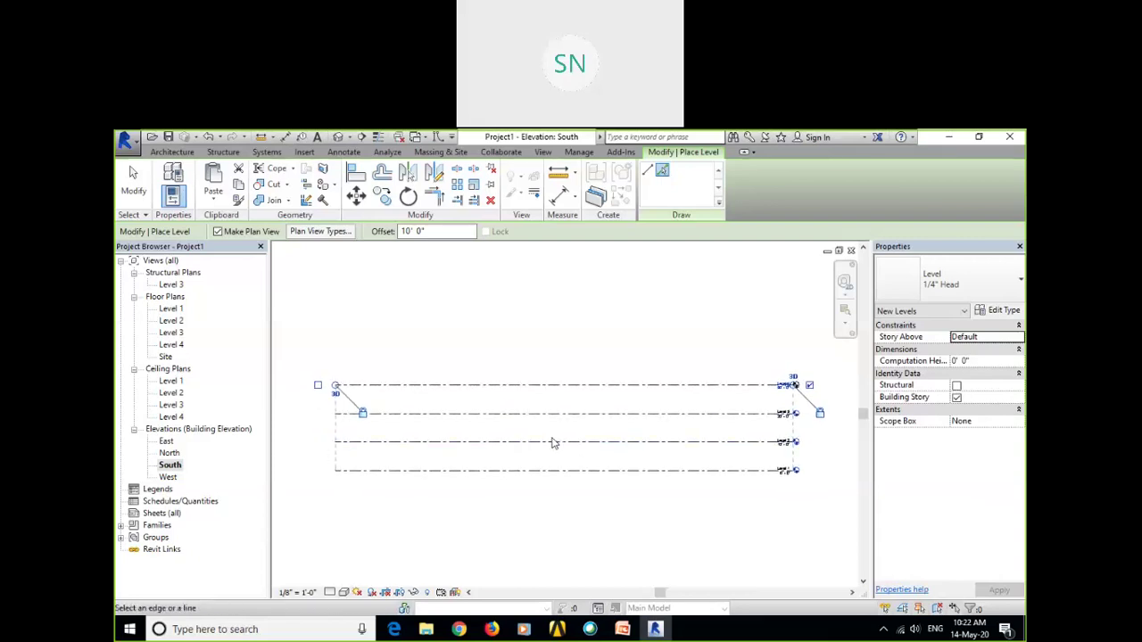
key(Escape)
key(Escape)
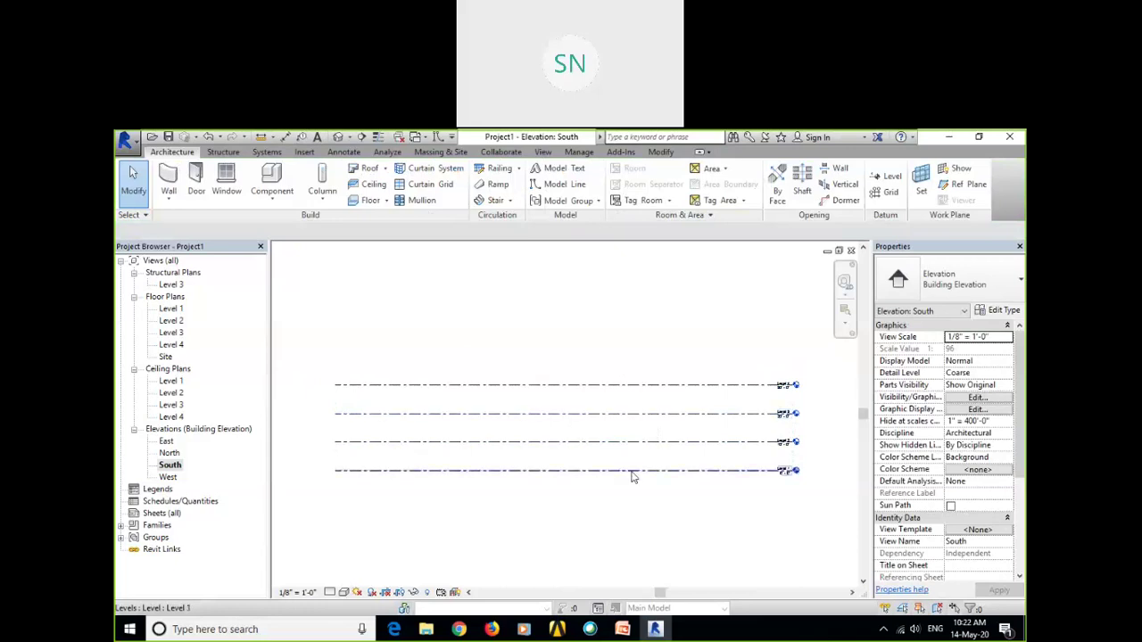
View the Level 1 floor plan briefly, and return to the South elevation to inspect the level names and heights.
double_click(174, 310)
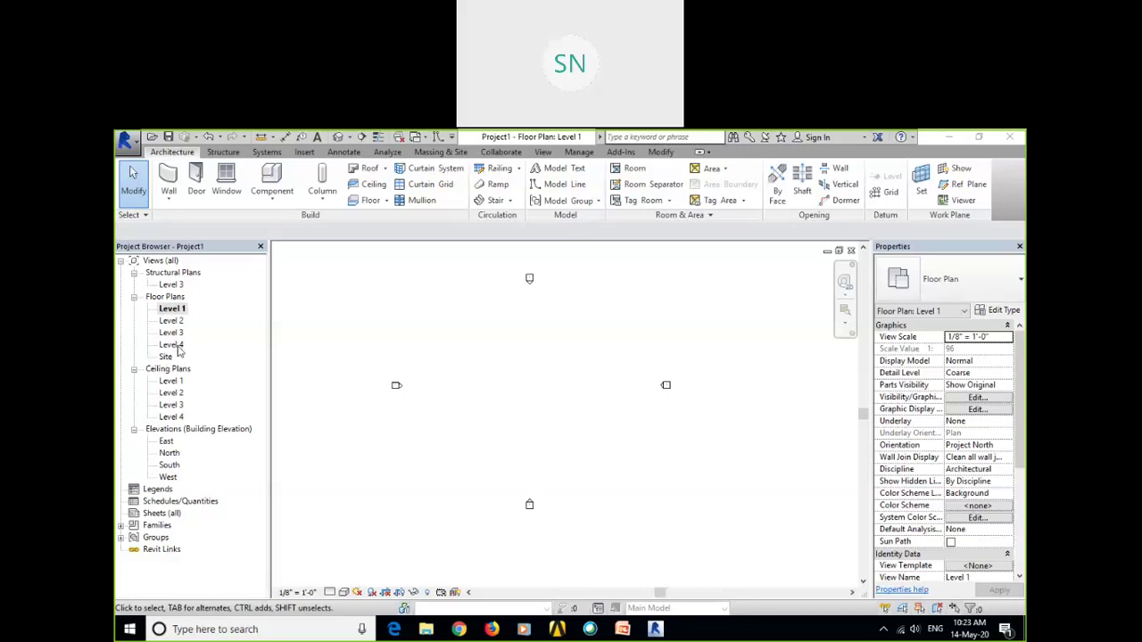
double_click(169, 466)
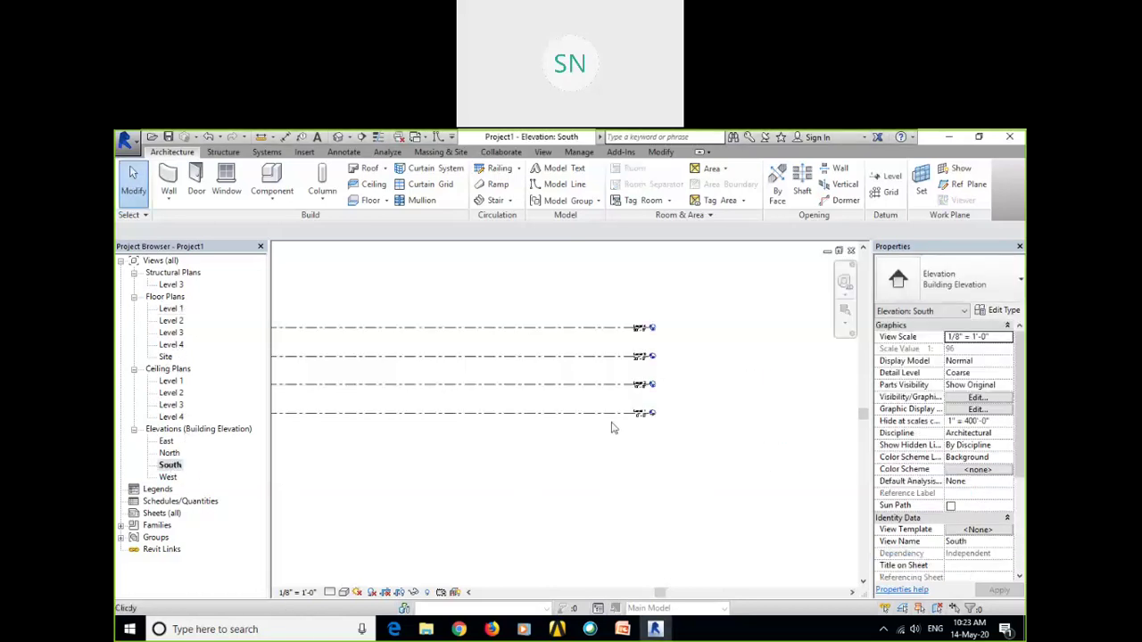
scroll(622, 418, up, 5)
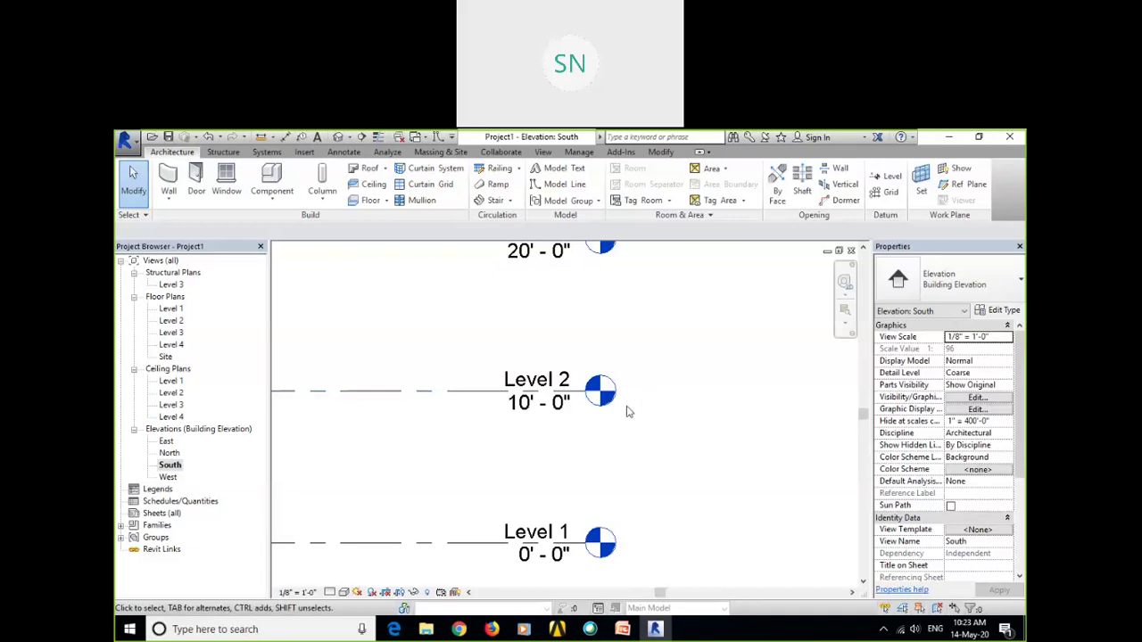
scroll(496, 424, down, 3)
scroll(624, 417, up, 4)
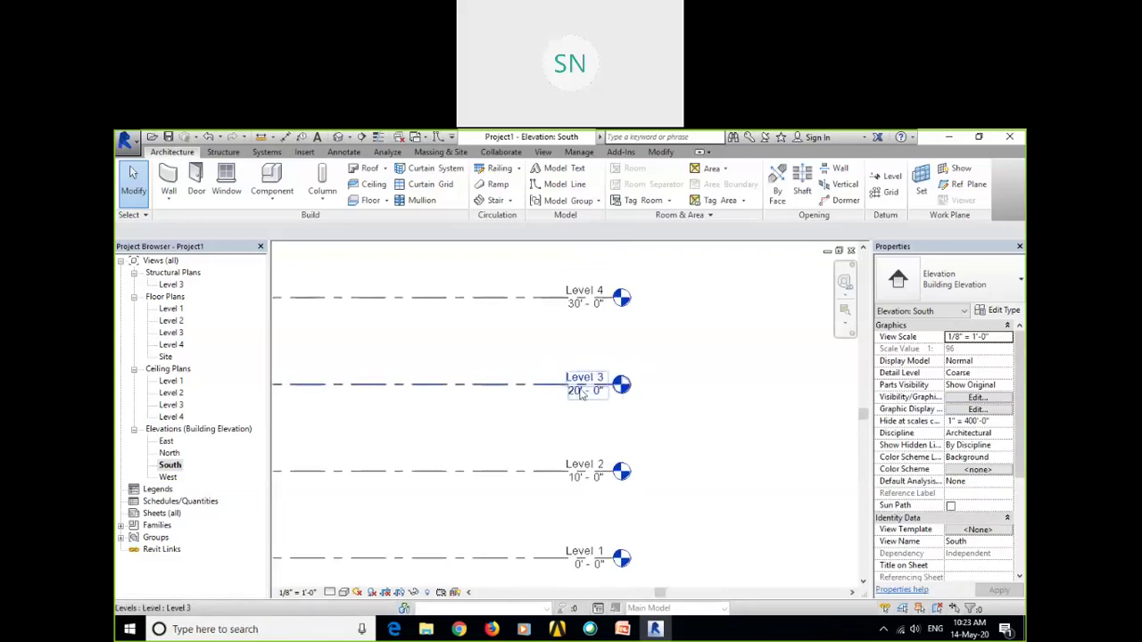
click(613, 392)
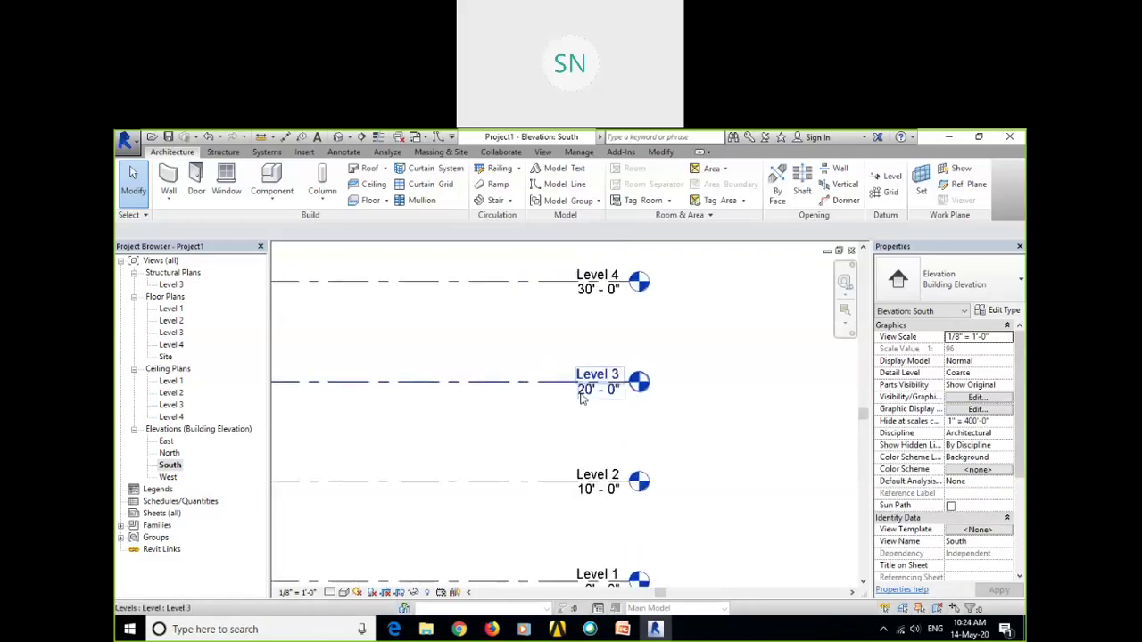
scroll(606, 406, down, 1)
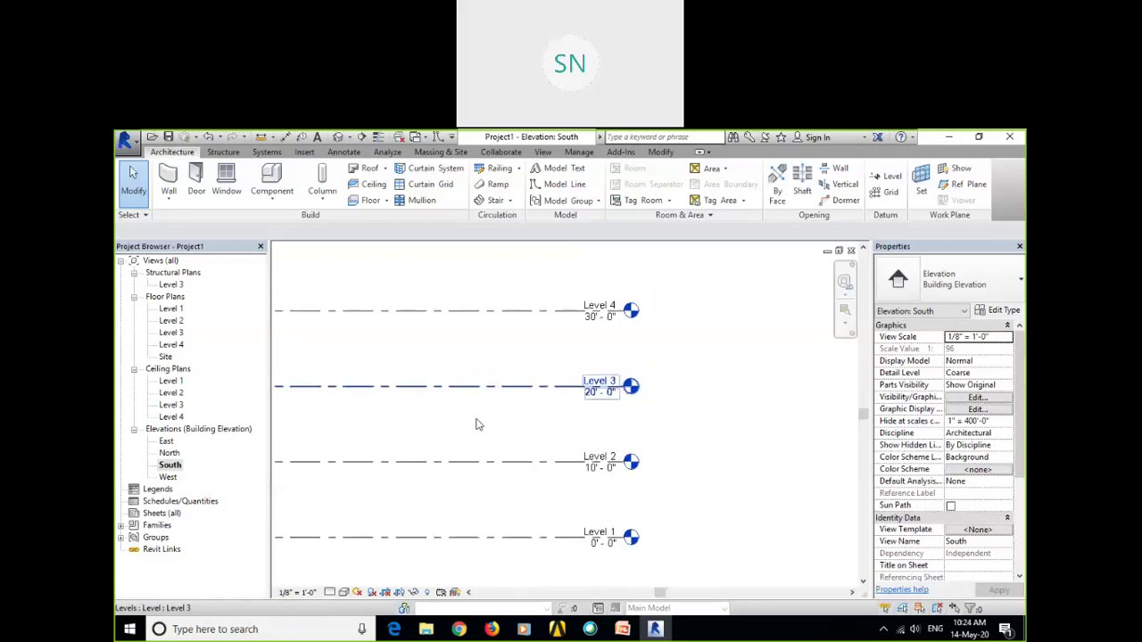
click(477, 425)
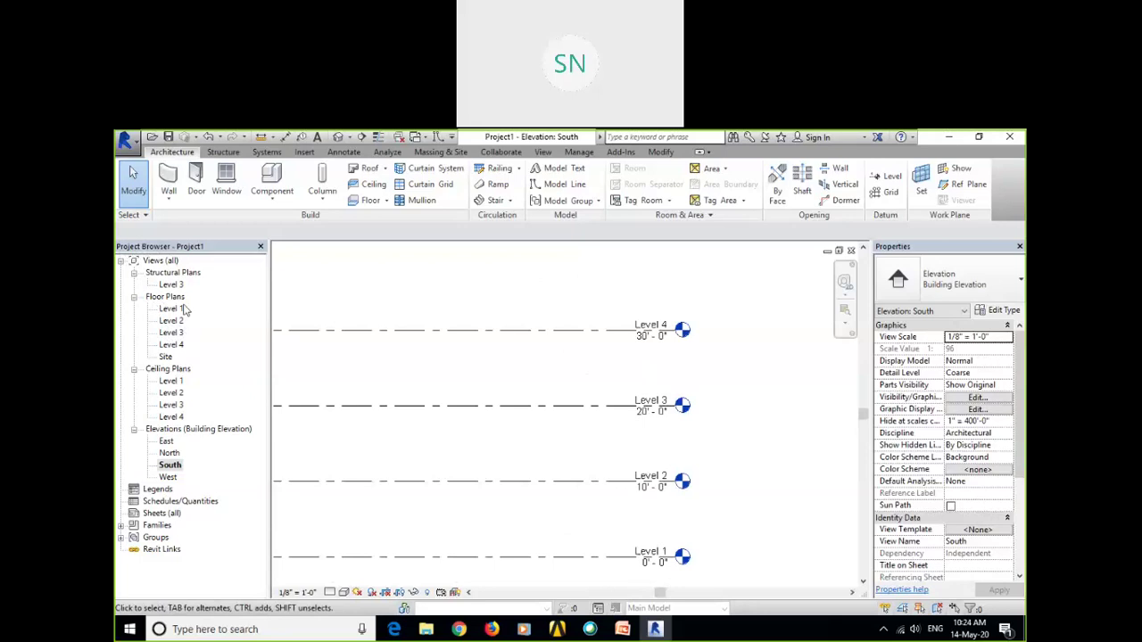
View the Level 3, Level 1 and Level 2 floor plans one after another, and return to the Level 1 floor plan.
double_click(172, 332)
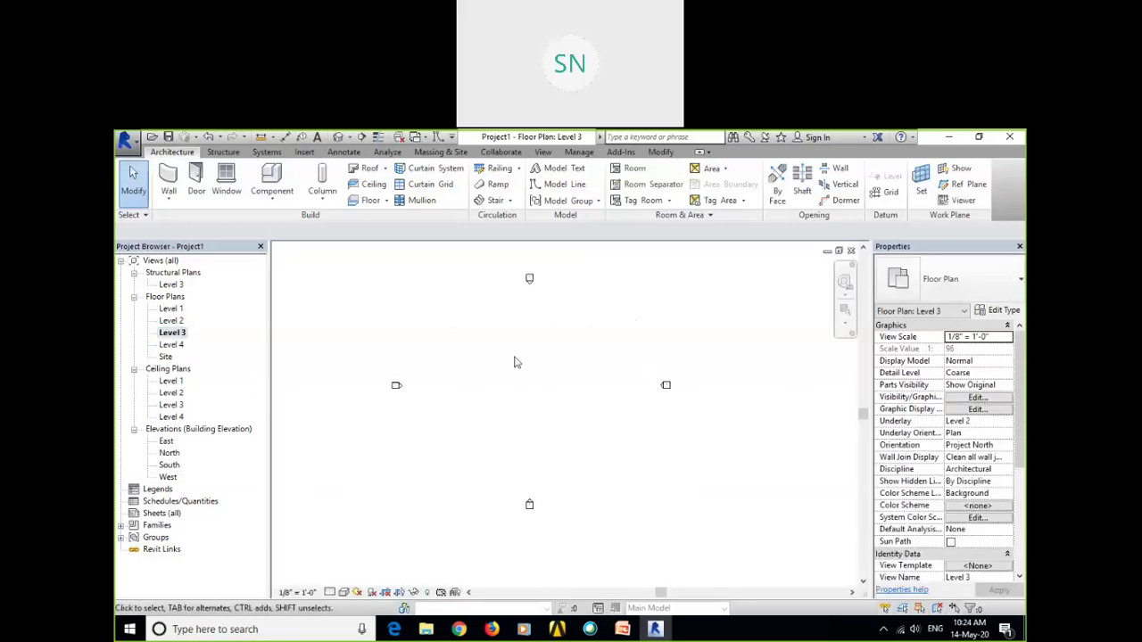
scroll(515, 361, up, 1)
double_click(171, 308)
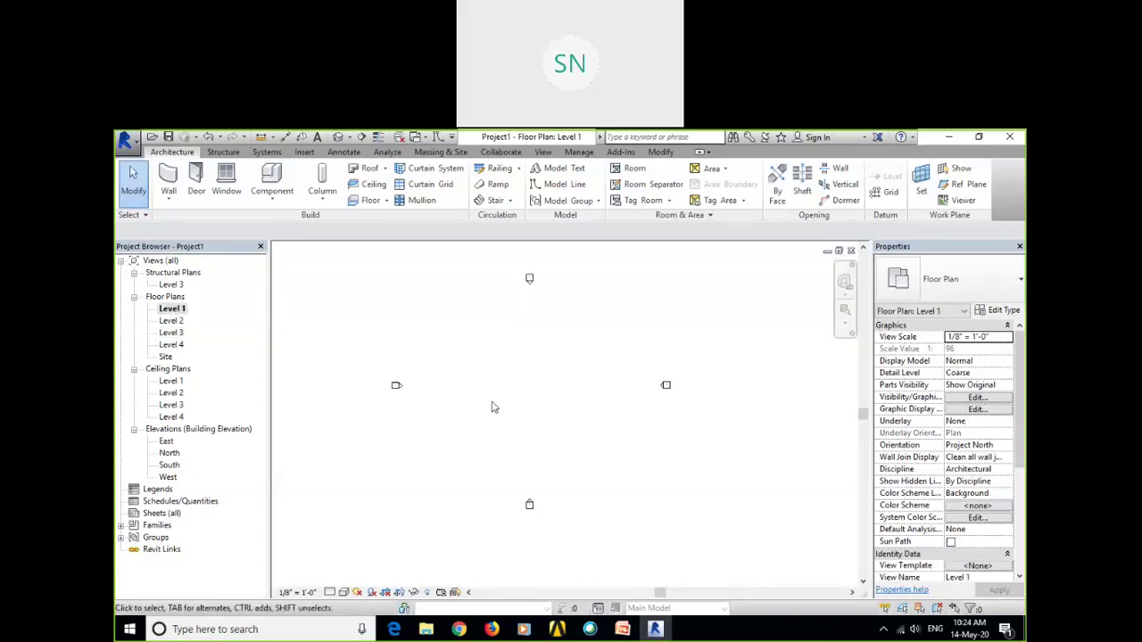
double_click(176, 321)
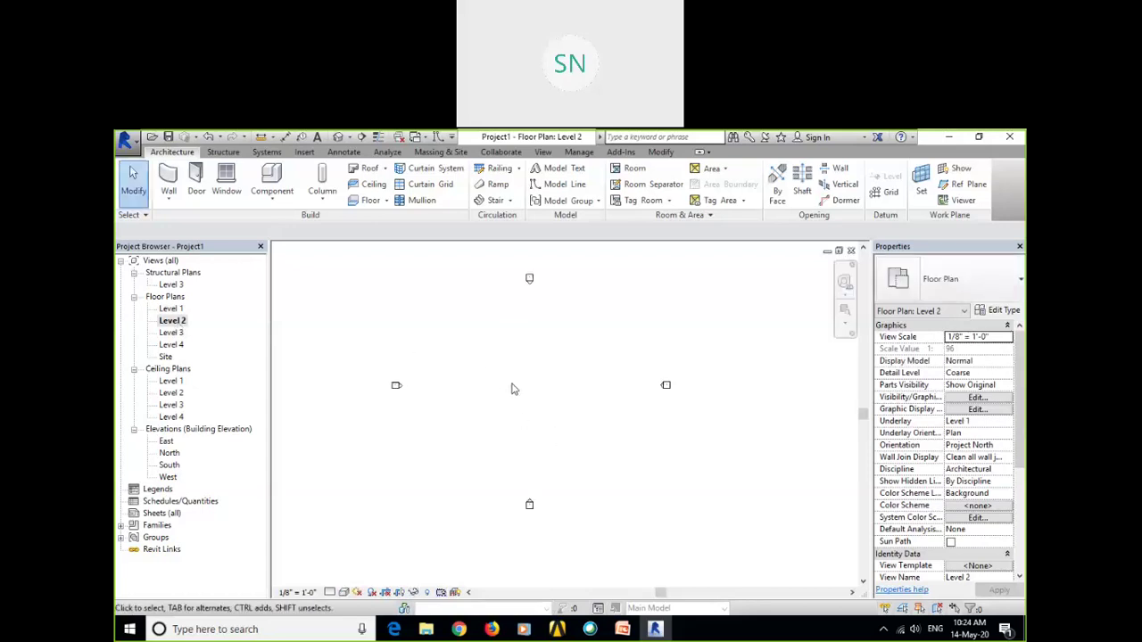
middle_drag(518, 392, 537, 408)
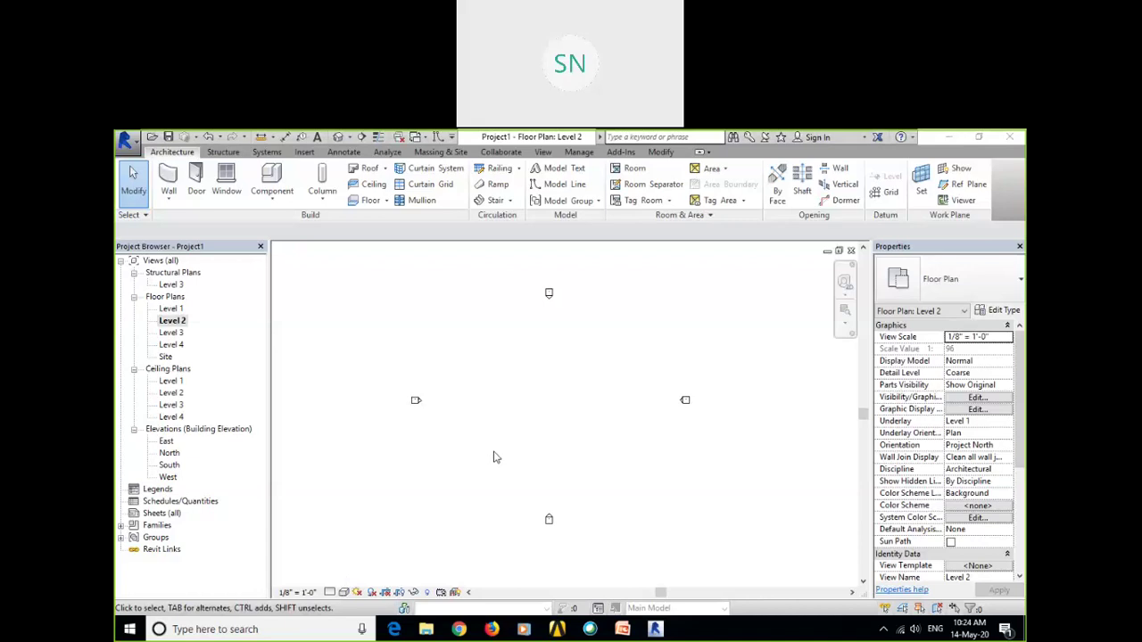
double_click(171, 309)
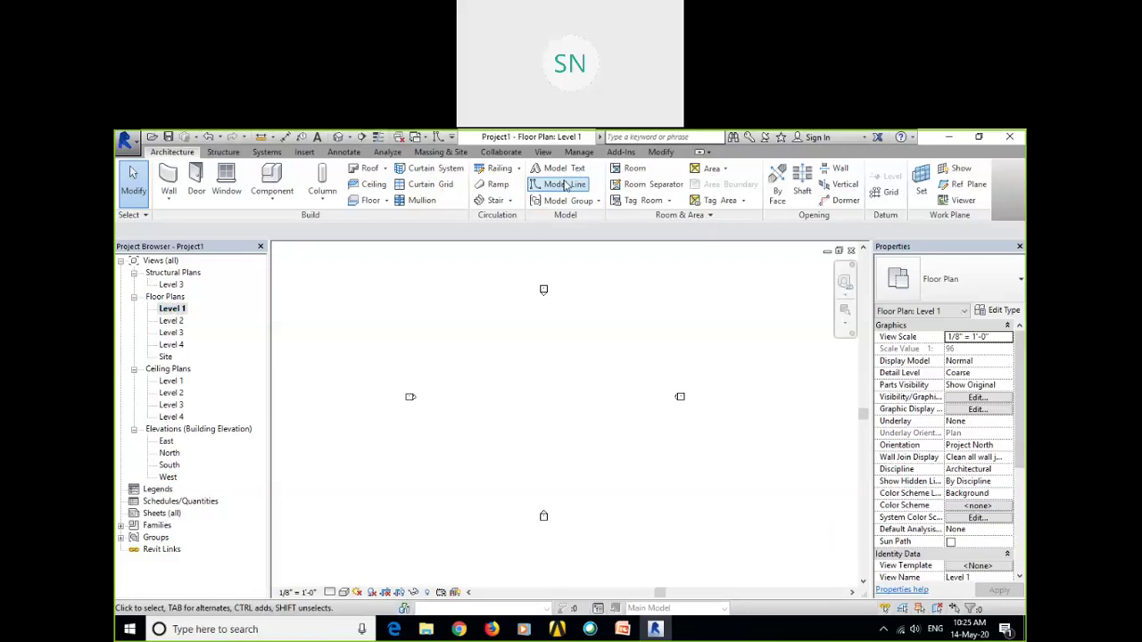
click(564, 185)
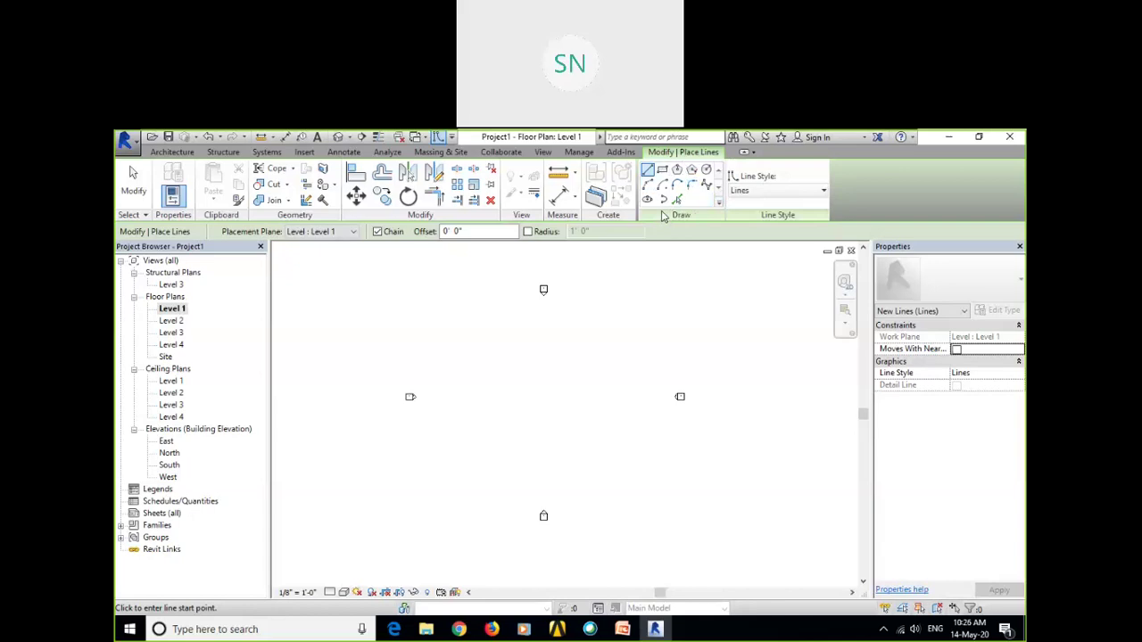
right_click(631, 278)
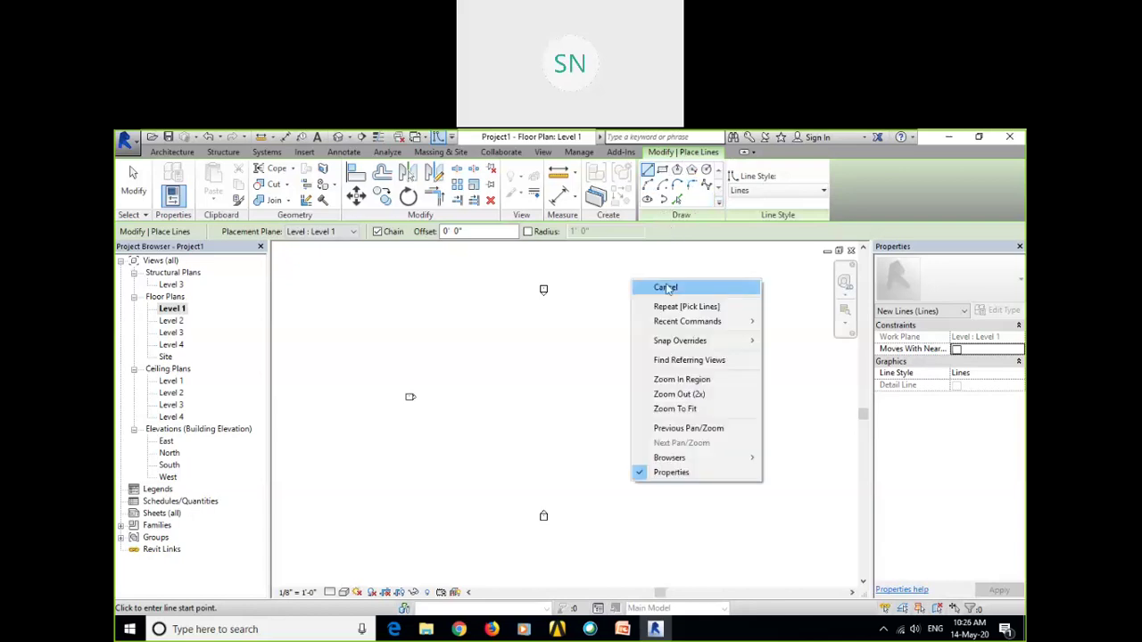
click(666, 287)
right_click(637, 266)
click(665, 275)
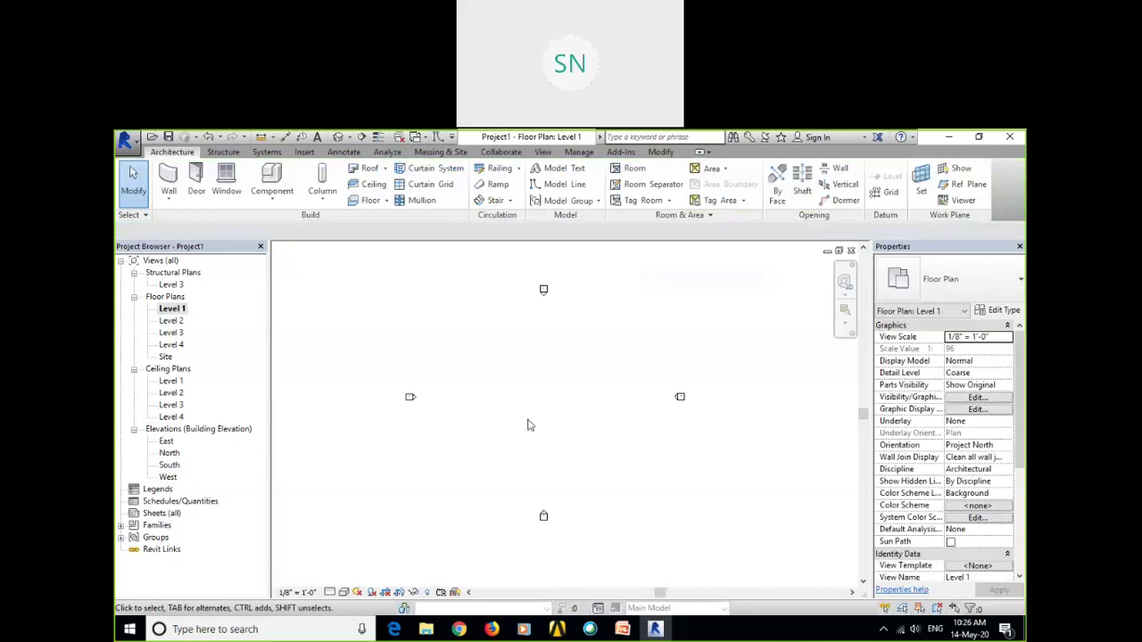
Draw a horizontal Generic - 8" architectural wall about 19'-6" long between the elevation markers in the Level 1 floor plan.
middle_drag(532, 404, 537, 410)
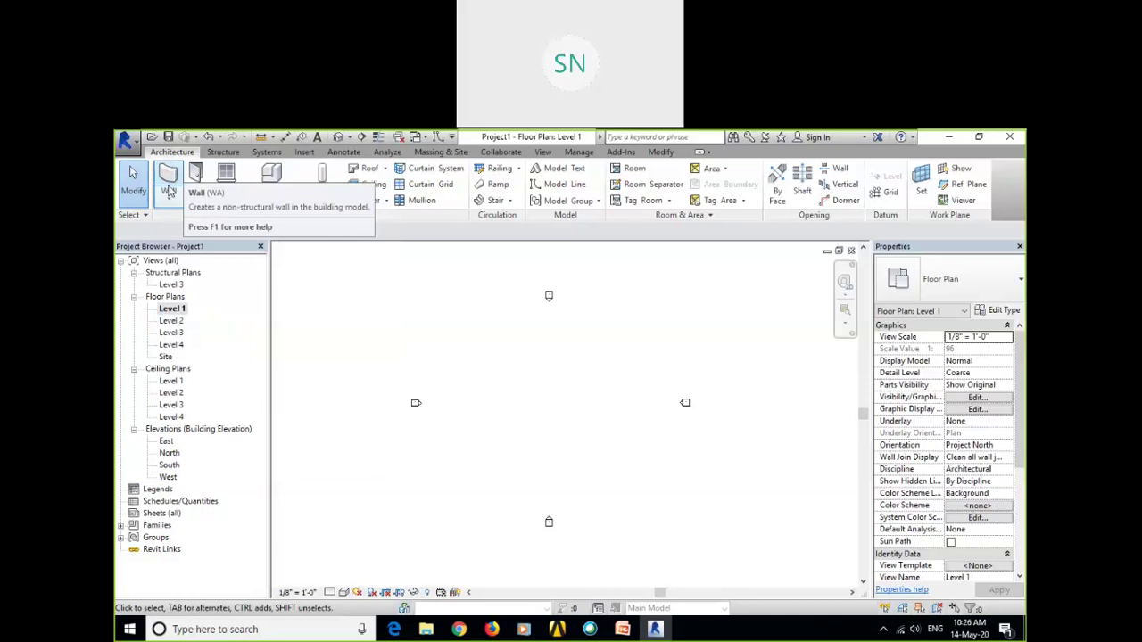
click(174, 203)
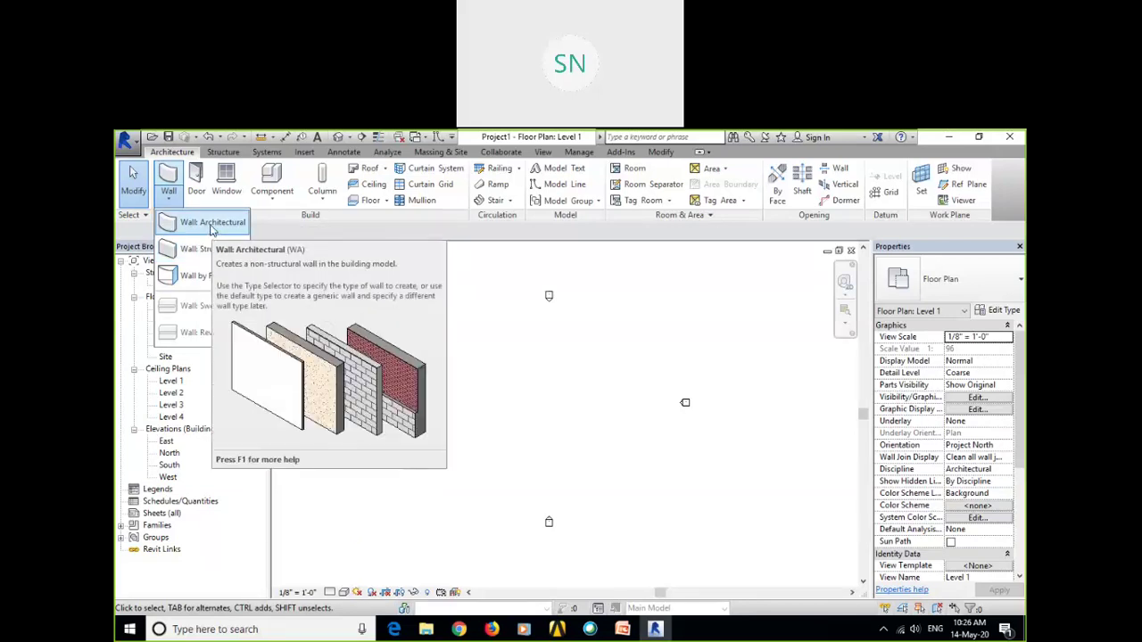
click(212, 232)
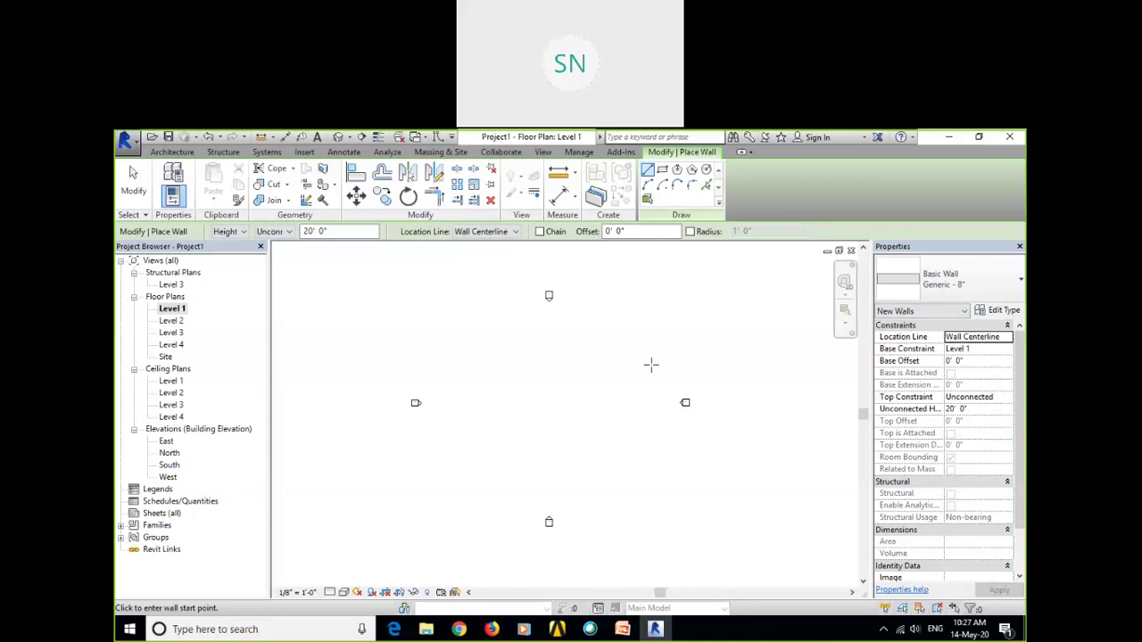
scroll(530, 384, up, 3)
middle_drag(536, 371, 523, 335)
click(471, 364)
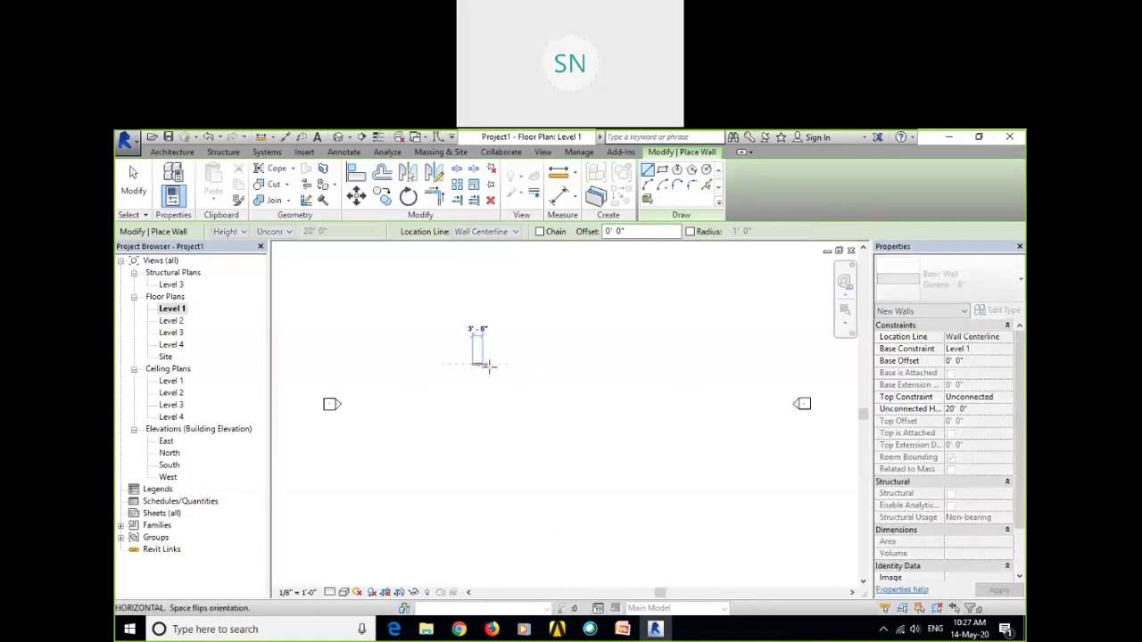
click(527, 363)
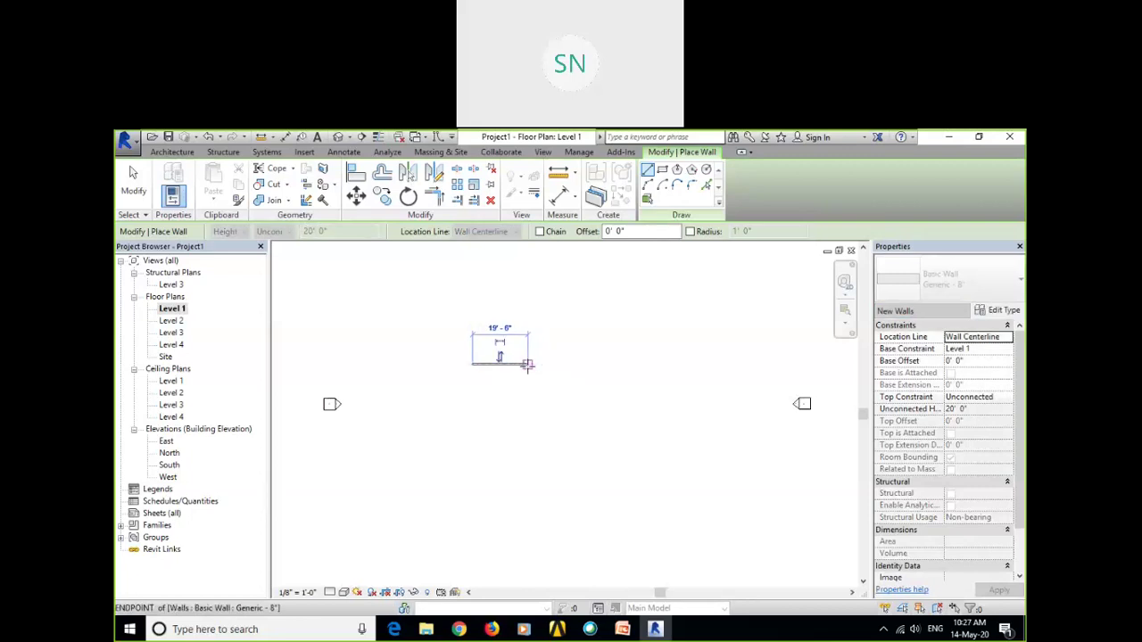
scroll(520, 375, up, 3)
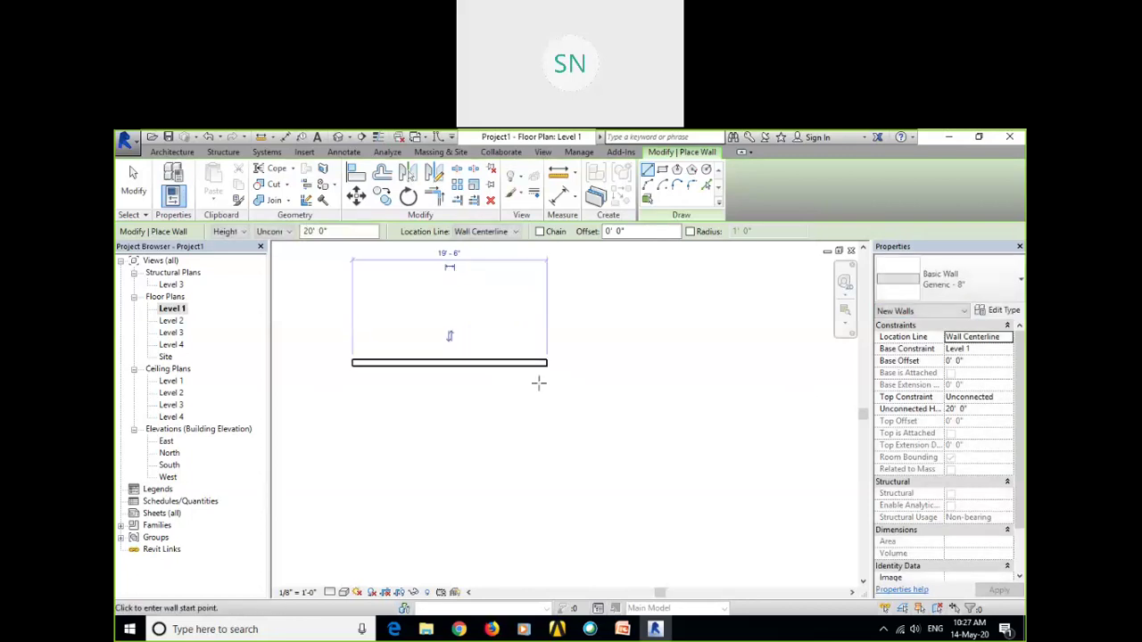
scroll(497, 389, up, 1)
right_click(609, 271)
click(635, 278)
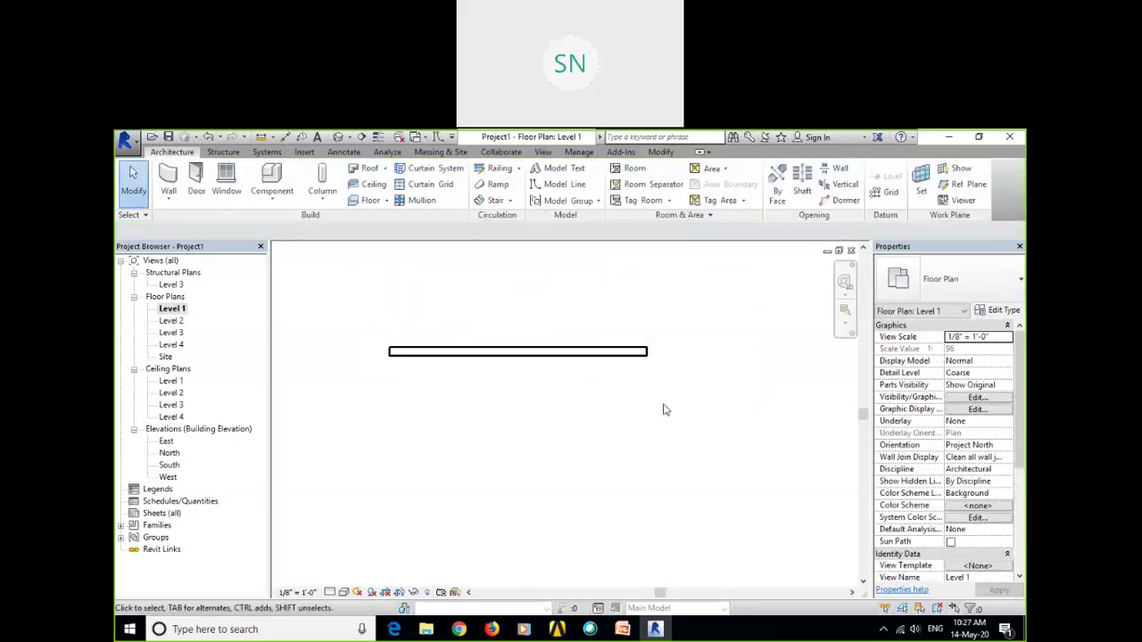
scroll(578, 381, down, 3)
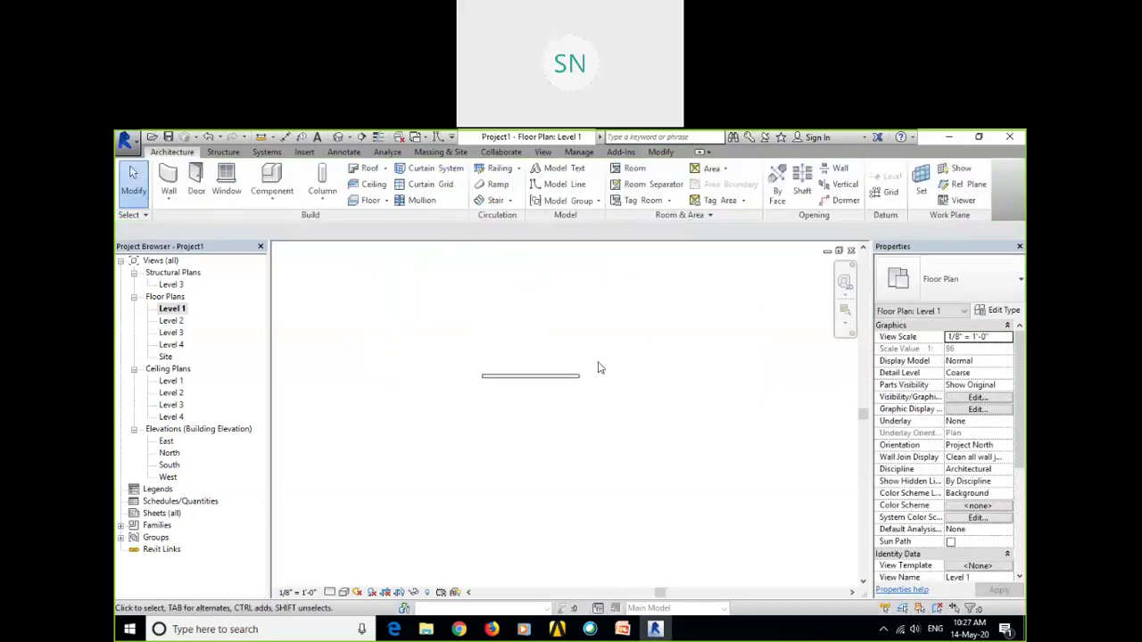
Open the default 3D view and bring the whole new wall into view.
middle_drag(622, 375, 573, 368)
scroll(578, 364, down, 1)
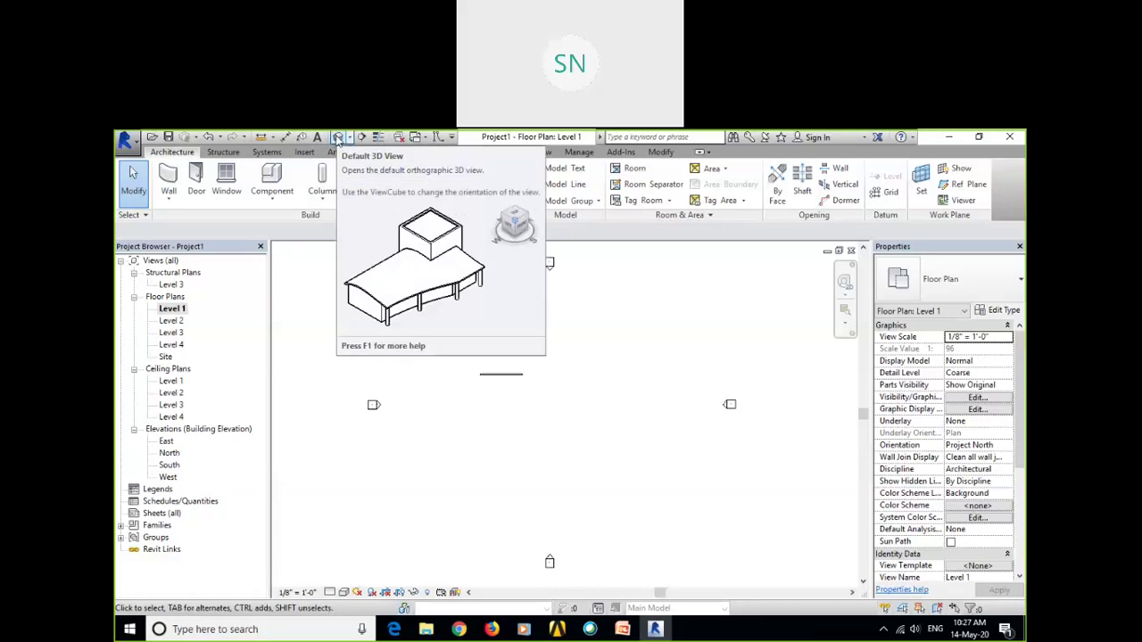
click(339, 139)
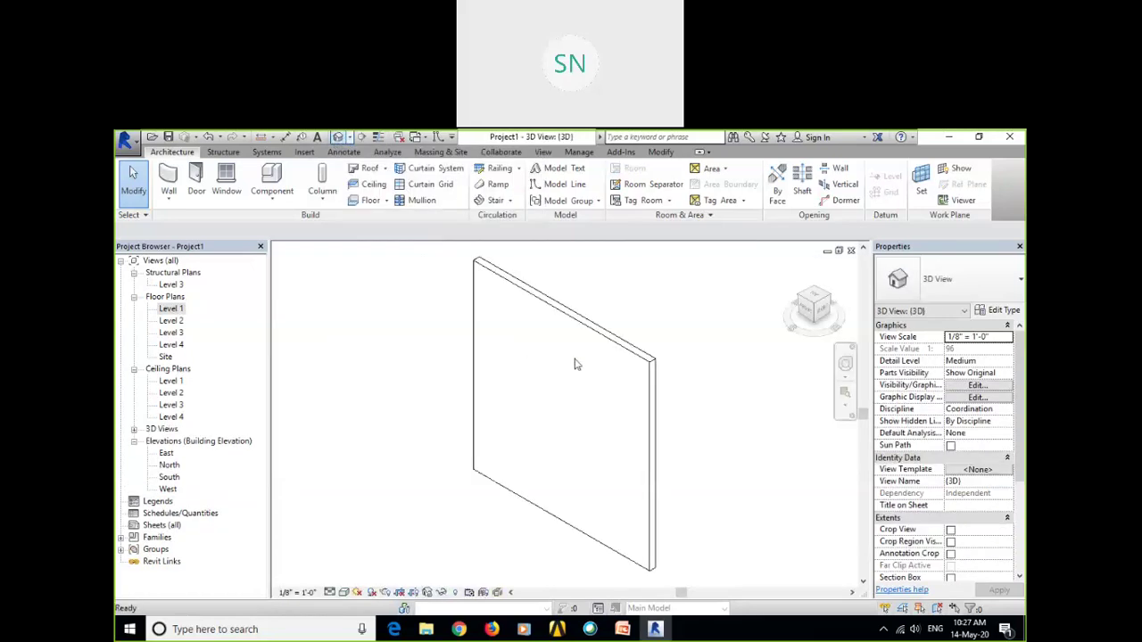
scroll(574, 364, down, 2)
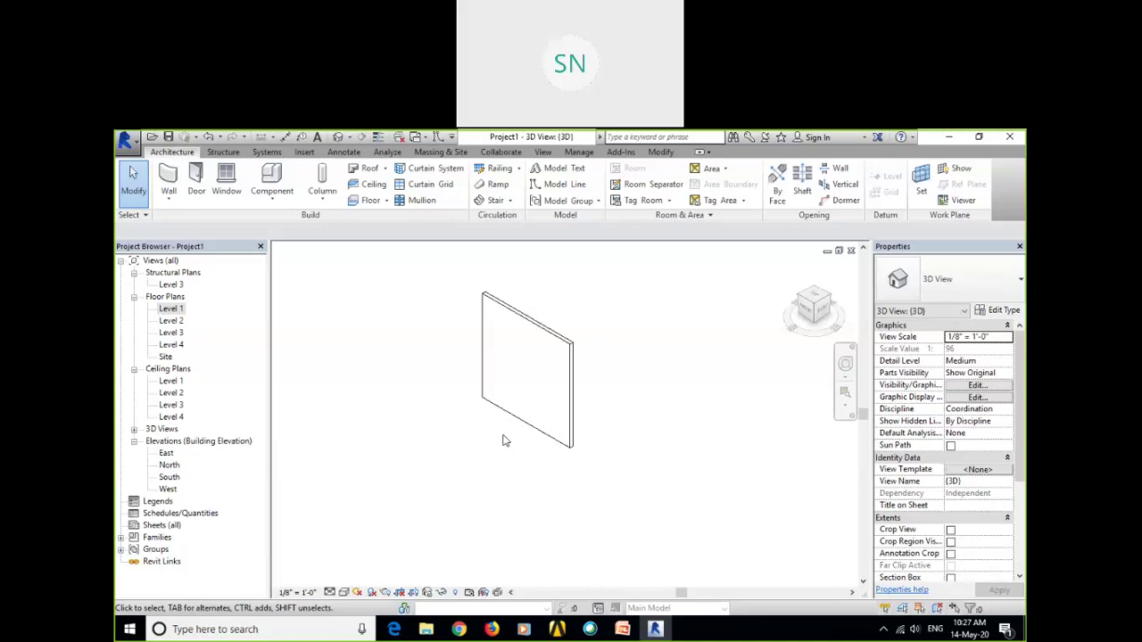
Set the 3D view's visual style to Realistic and look at the wall from several directions.
click(343, 592)
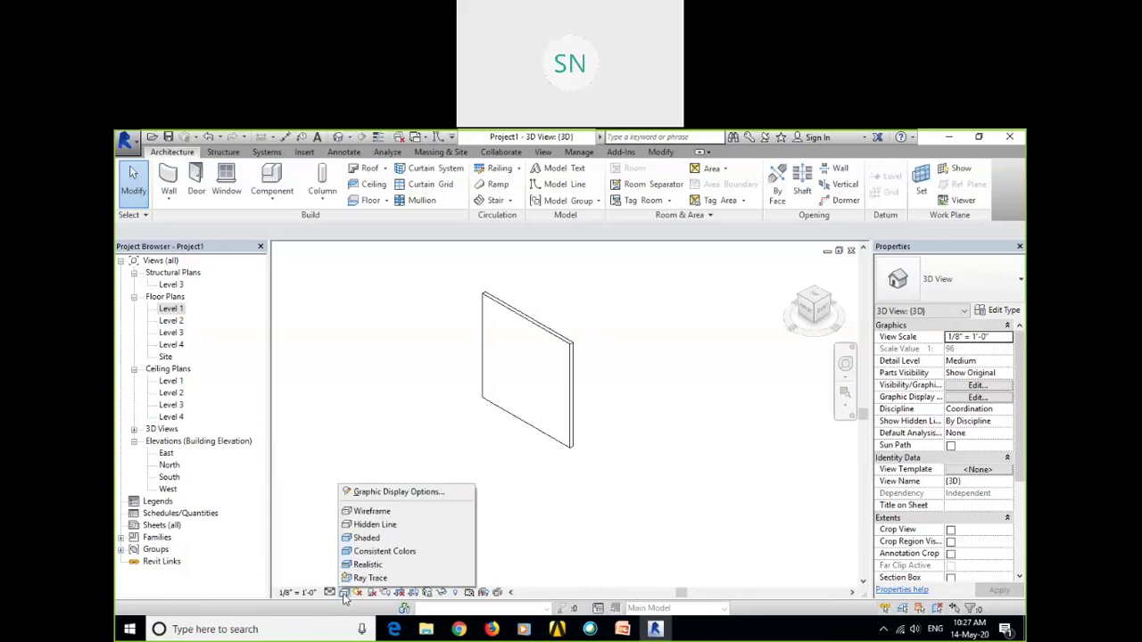
click(381, 567)
scroll(552, 278, up, 3)
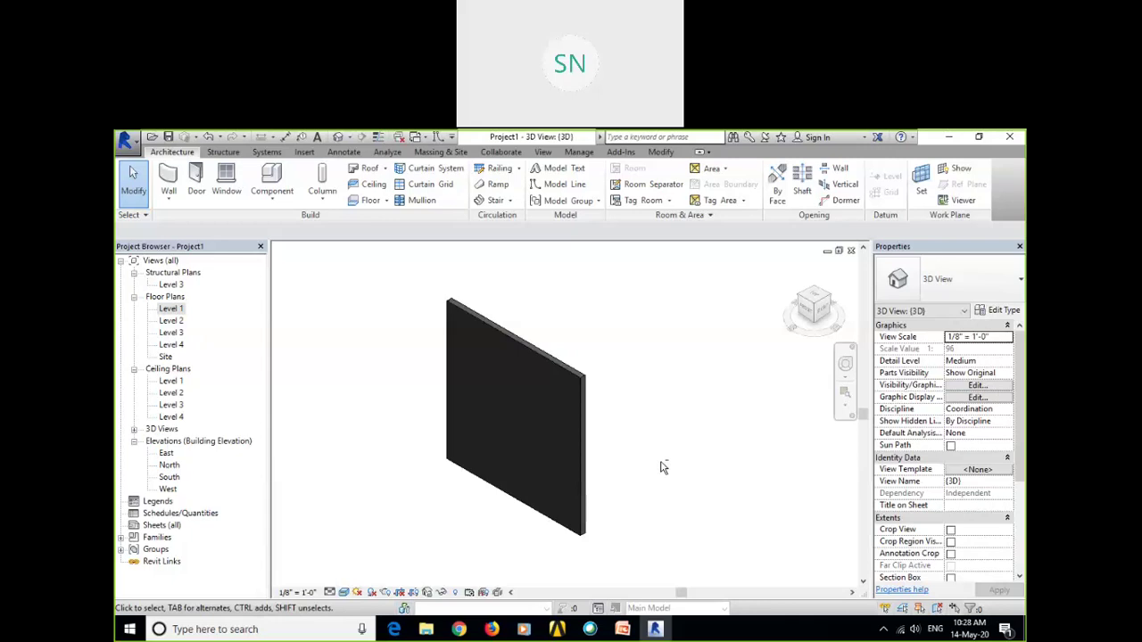
shift+middle_drag(622, 422, 843, 374)
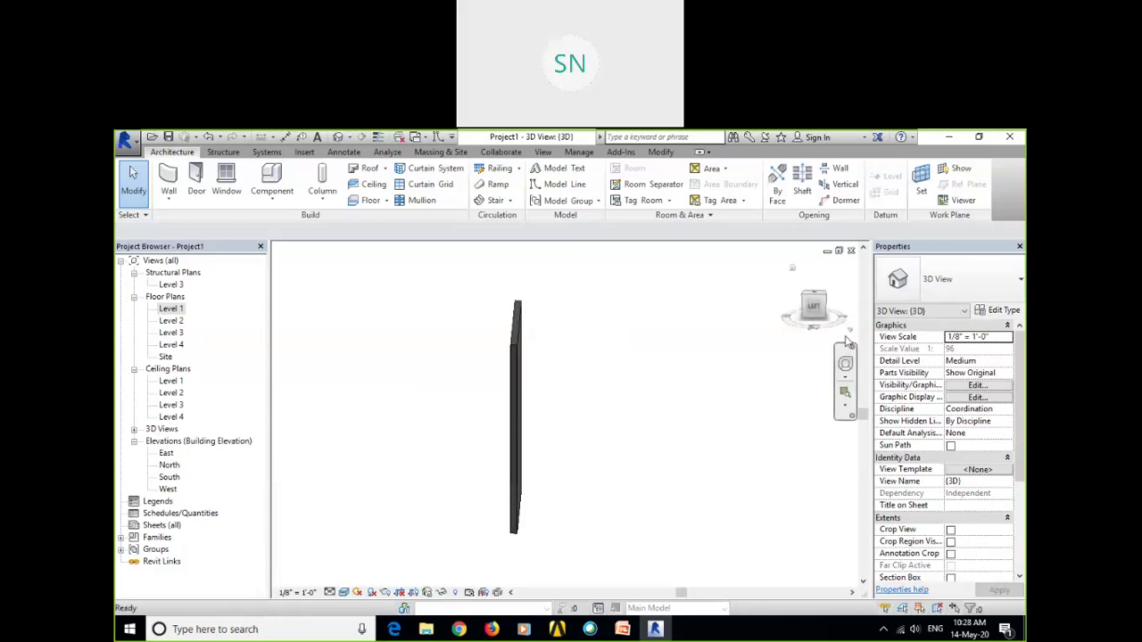
shift+middle_drag(847, 341, 500, 503)
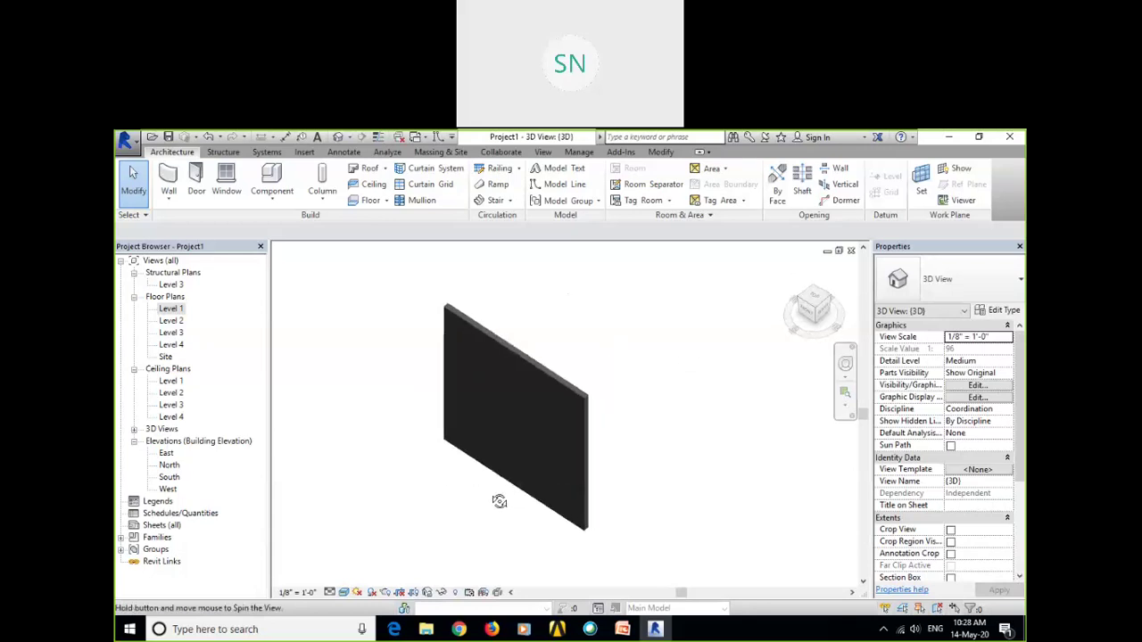
scroll(607, 393, up, 1)
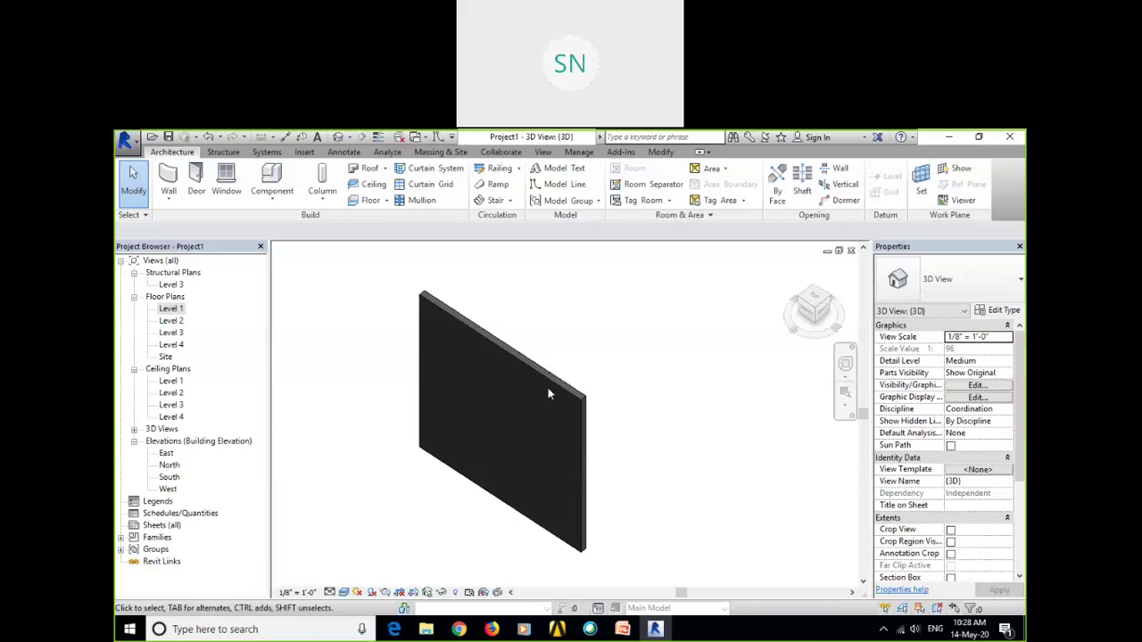
Examine in the South elevation how the wall spans the level lines, and inspect the level names and heights.
double_click(170, 478)
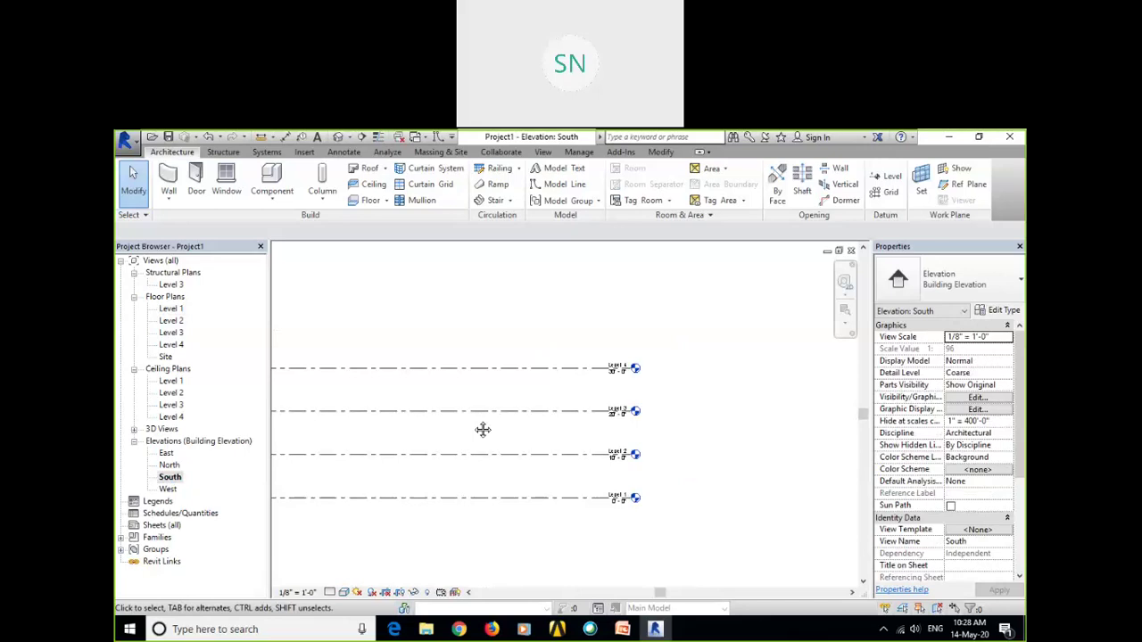
scroll(482, 430, up, 5)
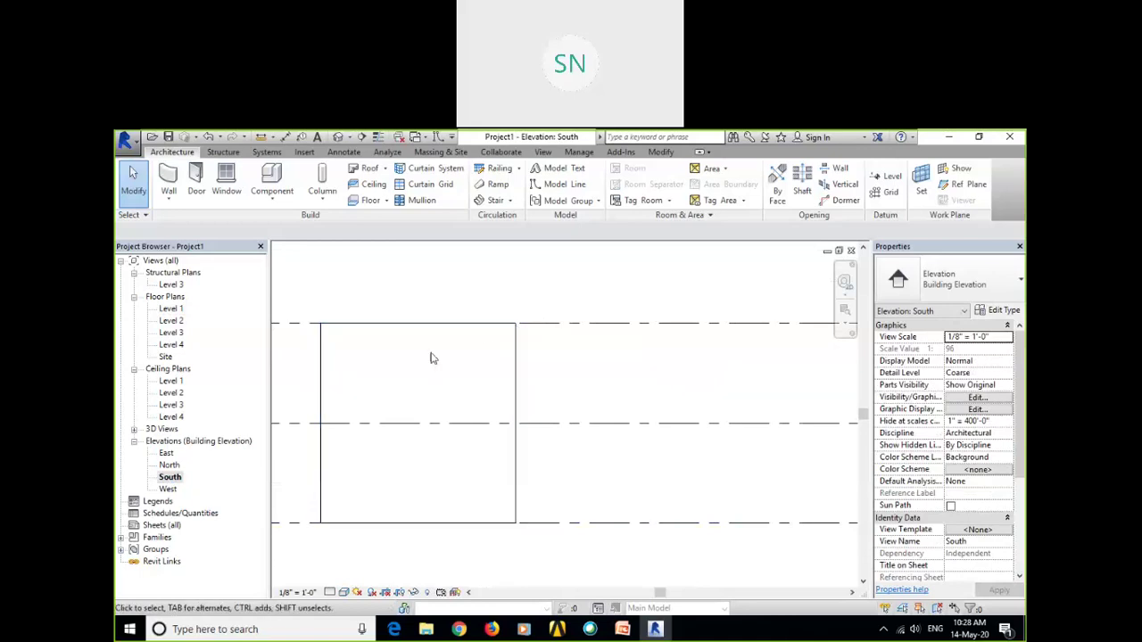
scroll(525, 332, down, 3)
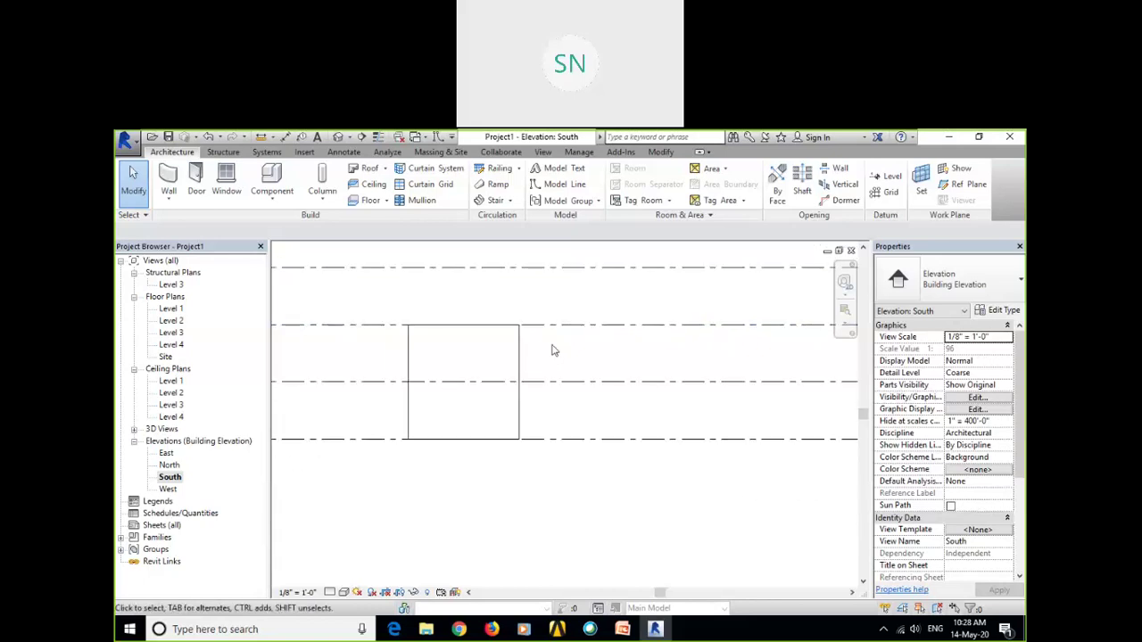
scroll(535, 392, up, 2)
scroll(549, 397, down, 3)
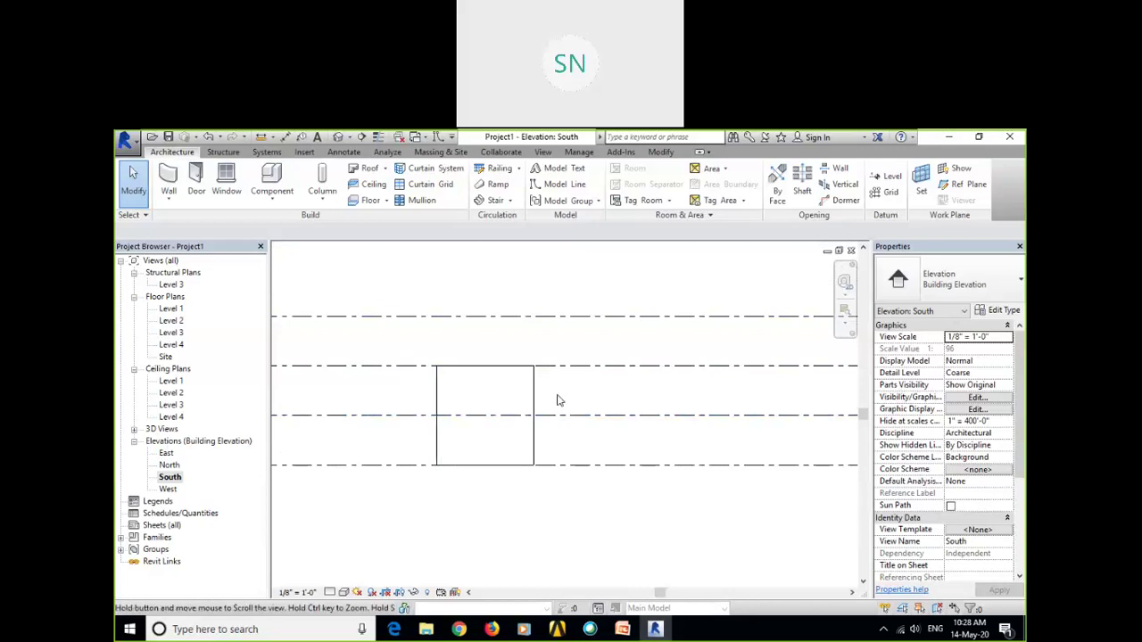
scroll(558, 395, down, 1)
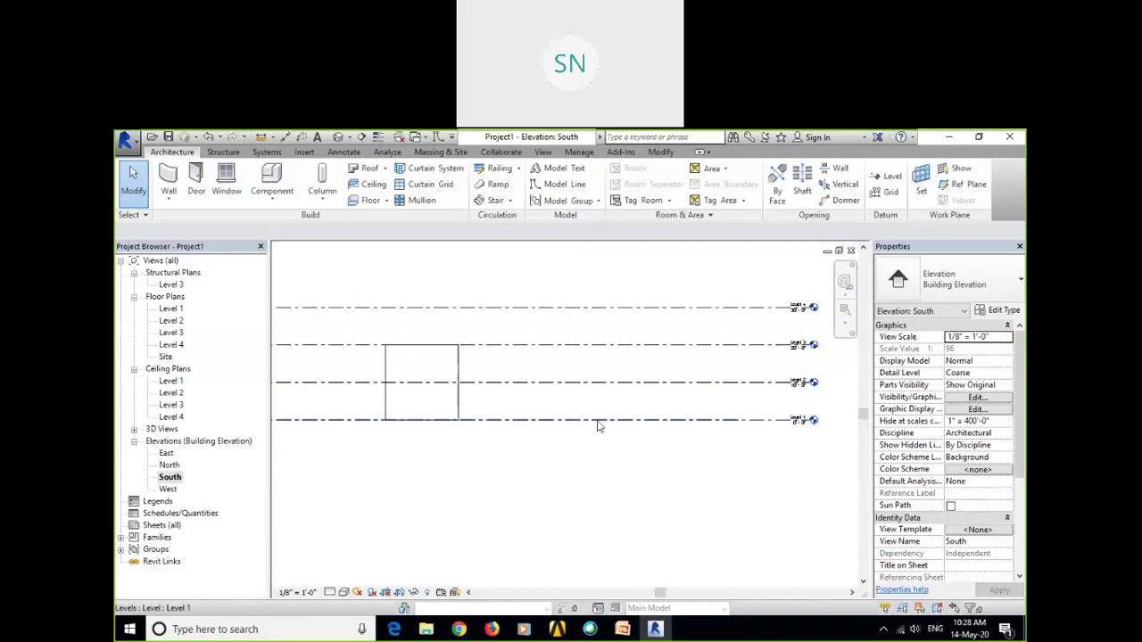
scroll(600, 424, up, 1)
scroll(598, 426, up, 1)
middle_drag(619, 456, 490, 442)
middle_drag(680, 436, 650, 441)
scroll(724, 408, up, 1)
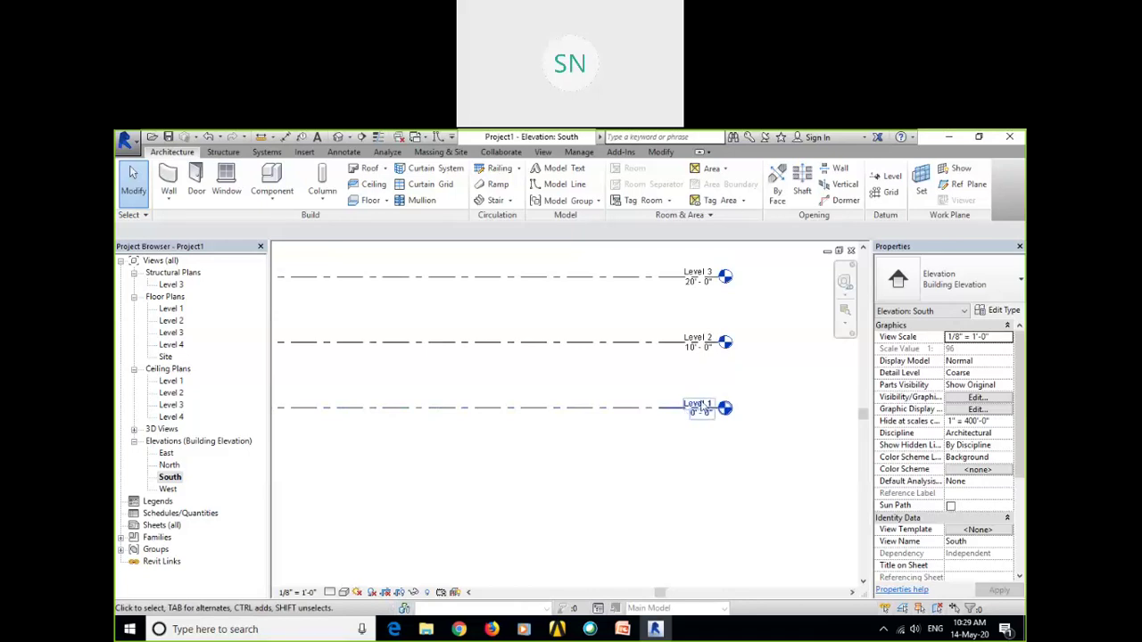
scroll(702, 405, down, 1)
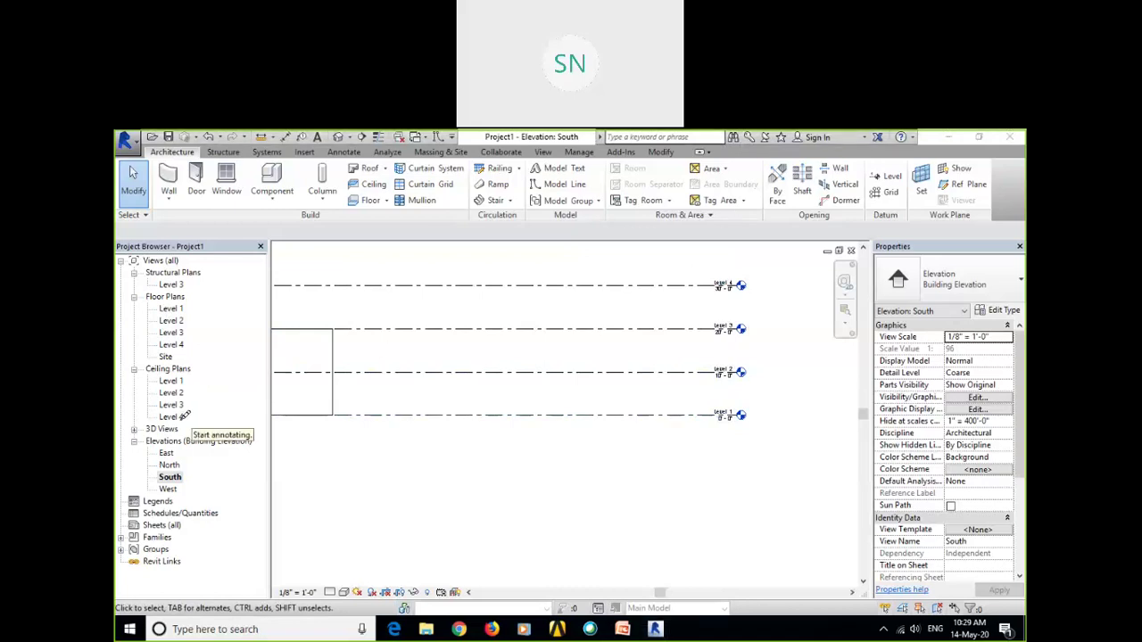
drag(541, 258, 541, 389)
mouse_move(503, 350)
mouse_down()
mouse_move(541, 389)
mouse_move(578, 339)
mouse_up()
drag(489, 413, 602, 410)
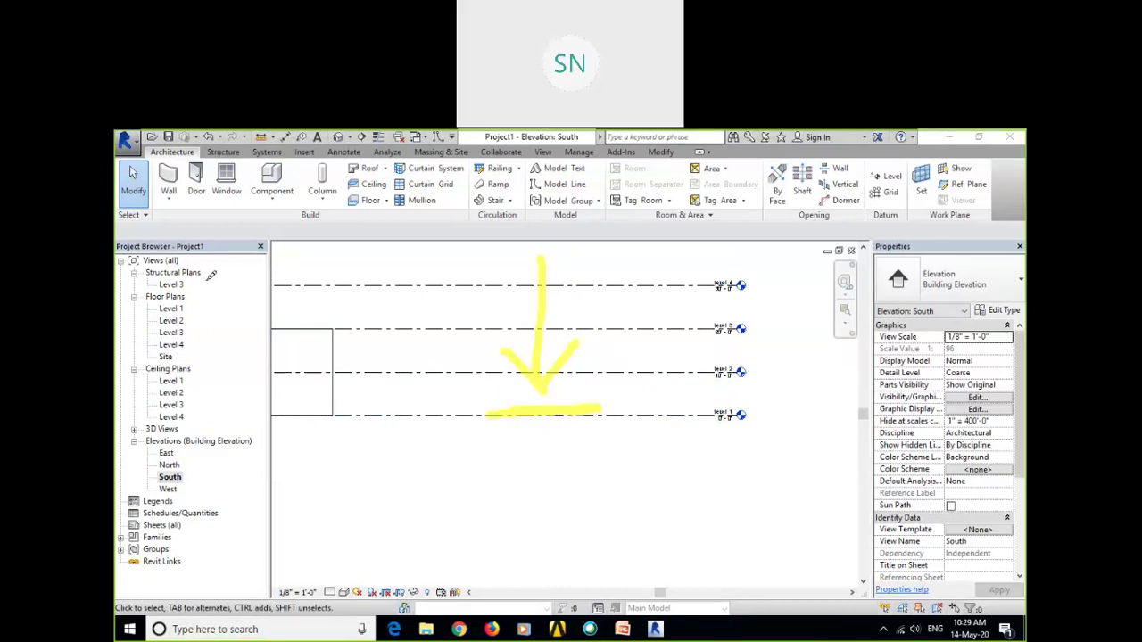
key(Escape)
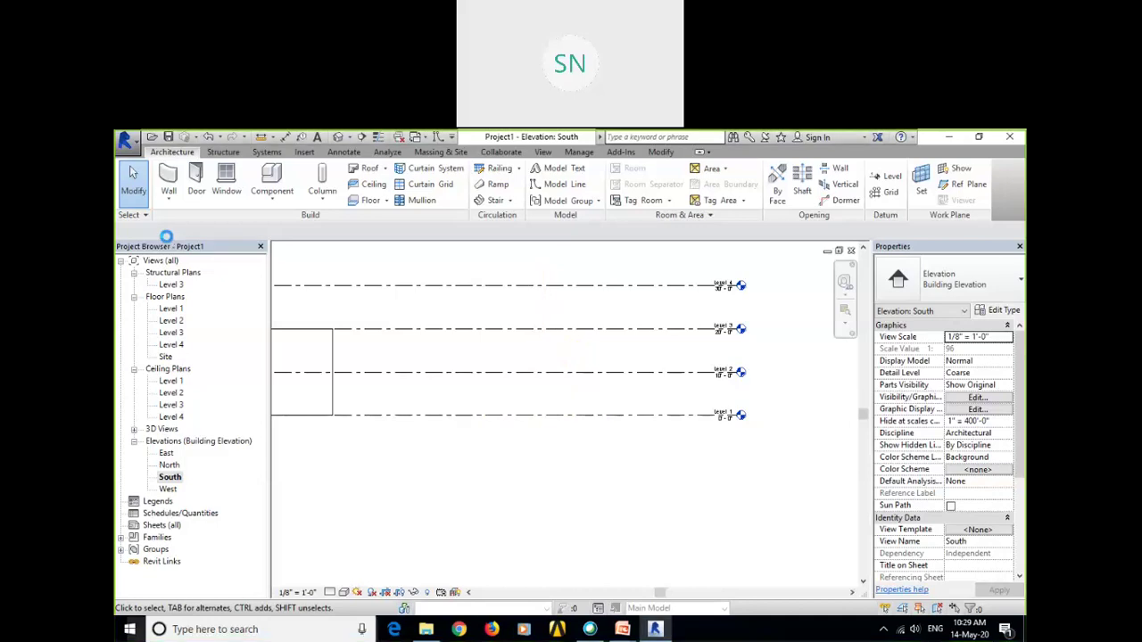
Draw a second horizontal Generic - 8" wall east of the first in the Level 1 floor plan, with an unconnected Depth of 20' 0".
double_click(171, 309)
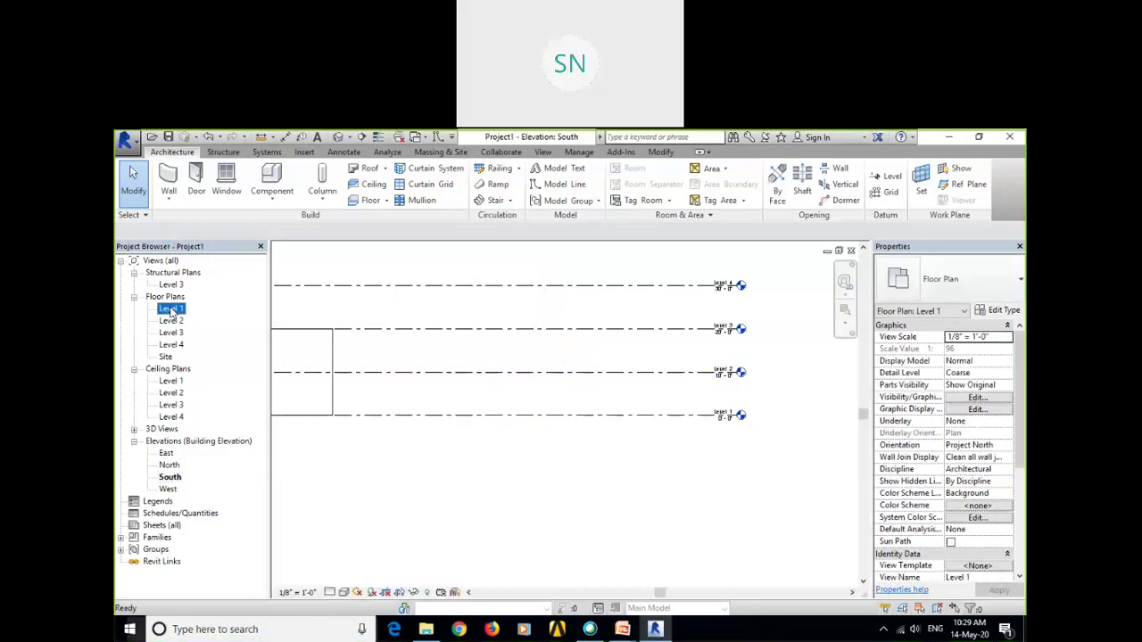
scroll(571, 401, up, 3)
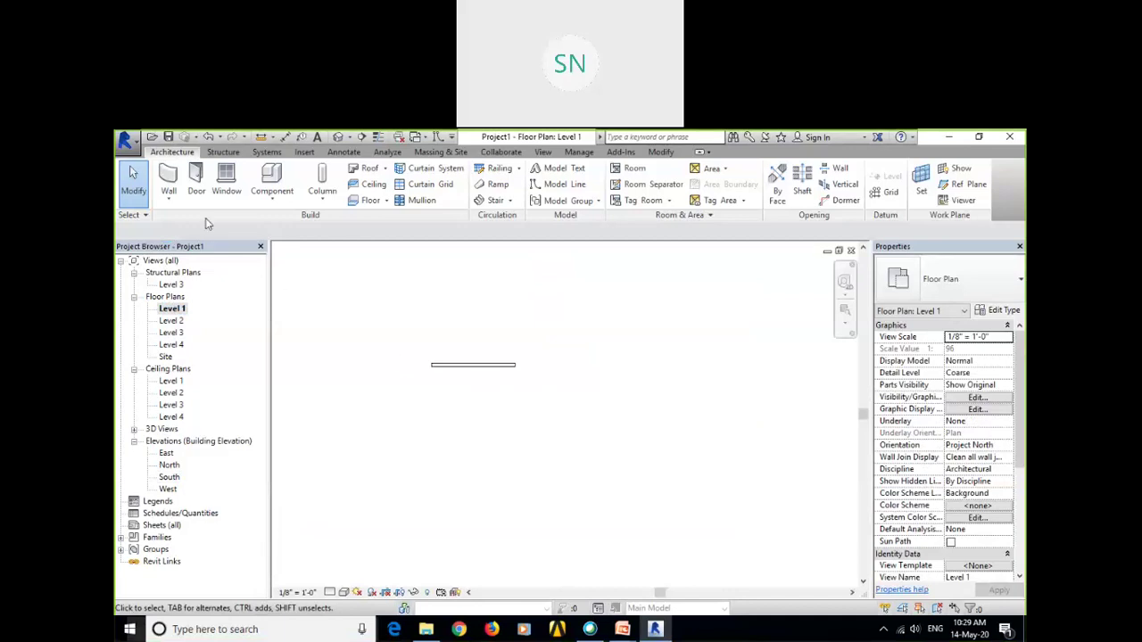
click(167, 176)
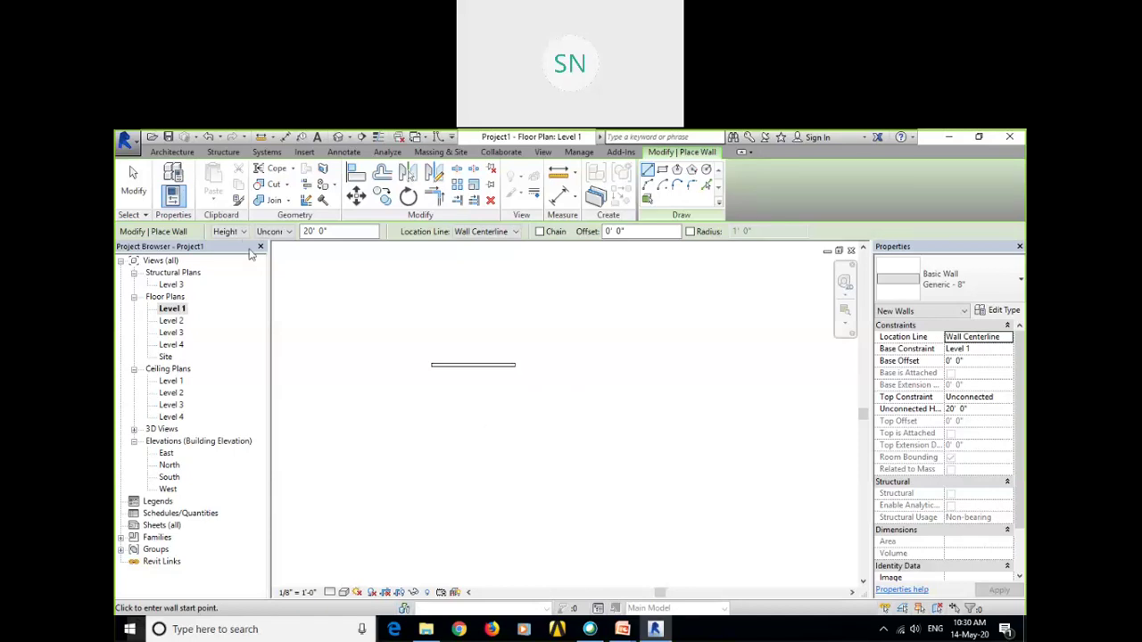
click(242, 233)
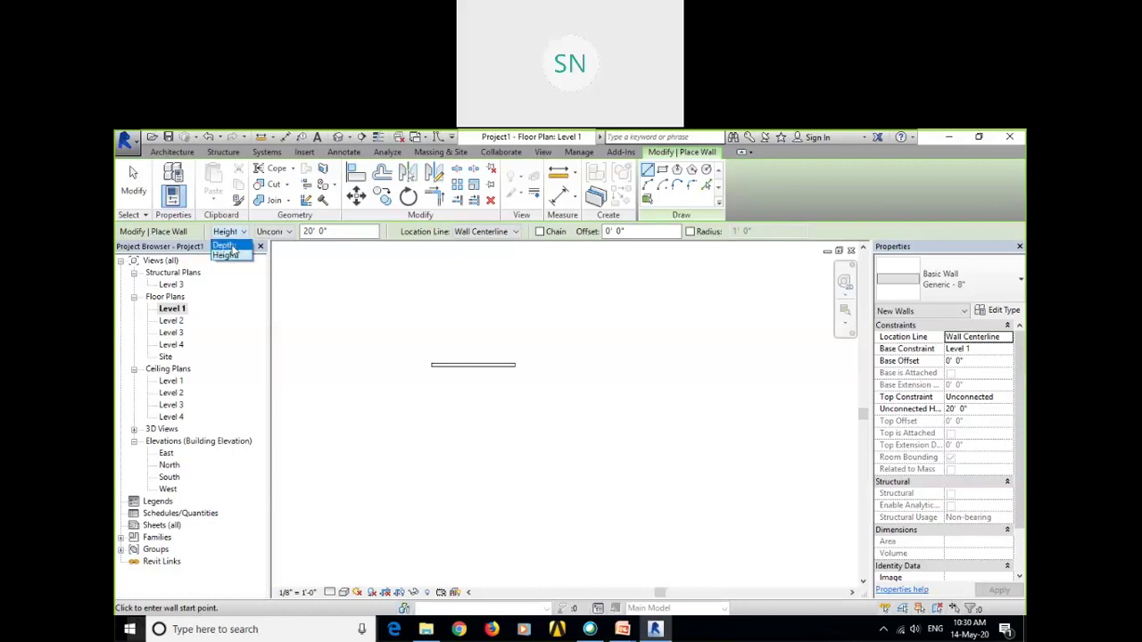
click(225, 246)
click(242, 232)
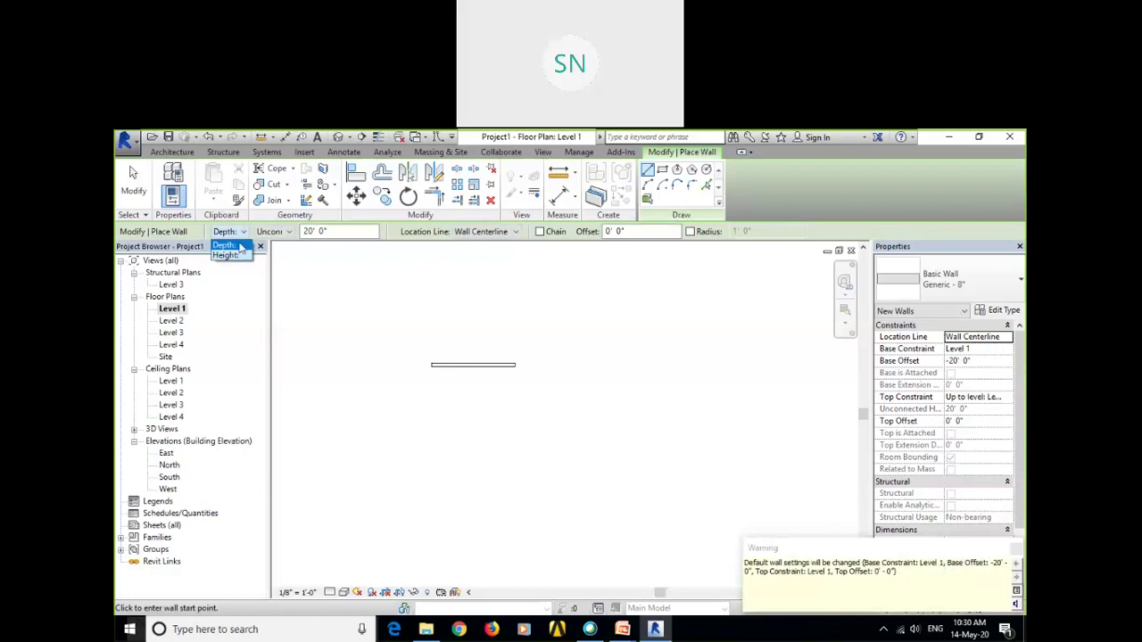
click(228, 246)
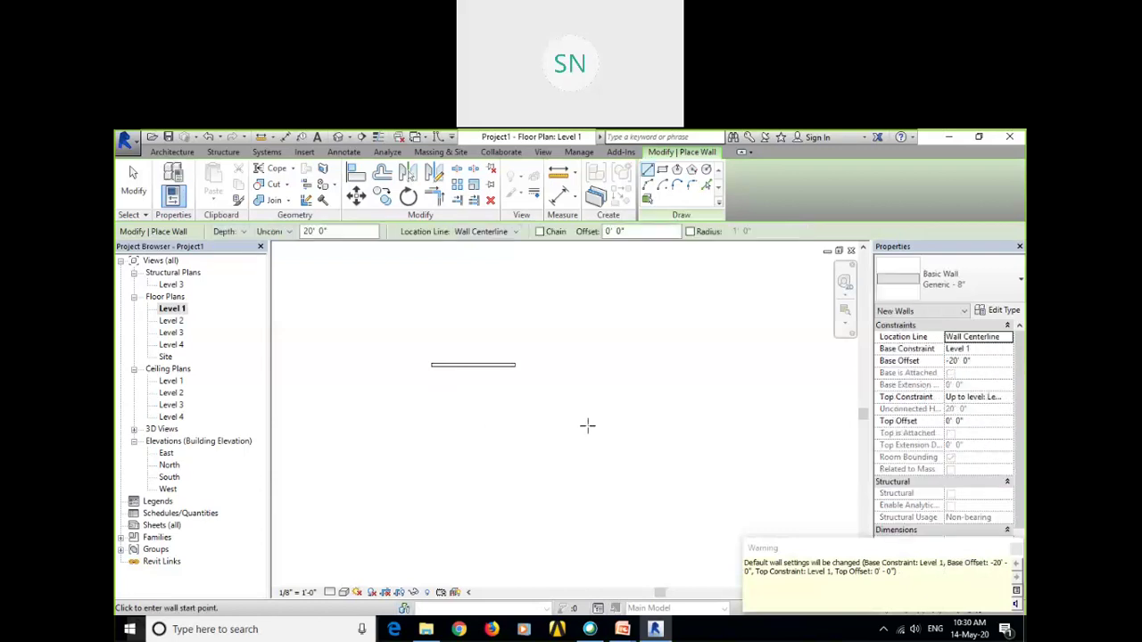
click(538, 363)
right_click(667, 327)
click(676, 337)
click(701, 339)
scroll(593, 375, up, 2)
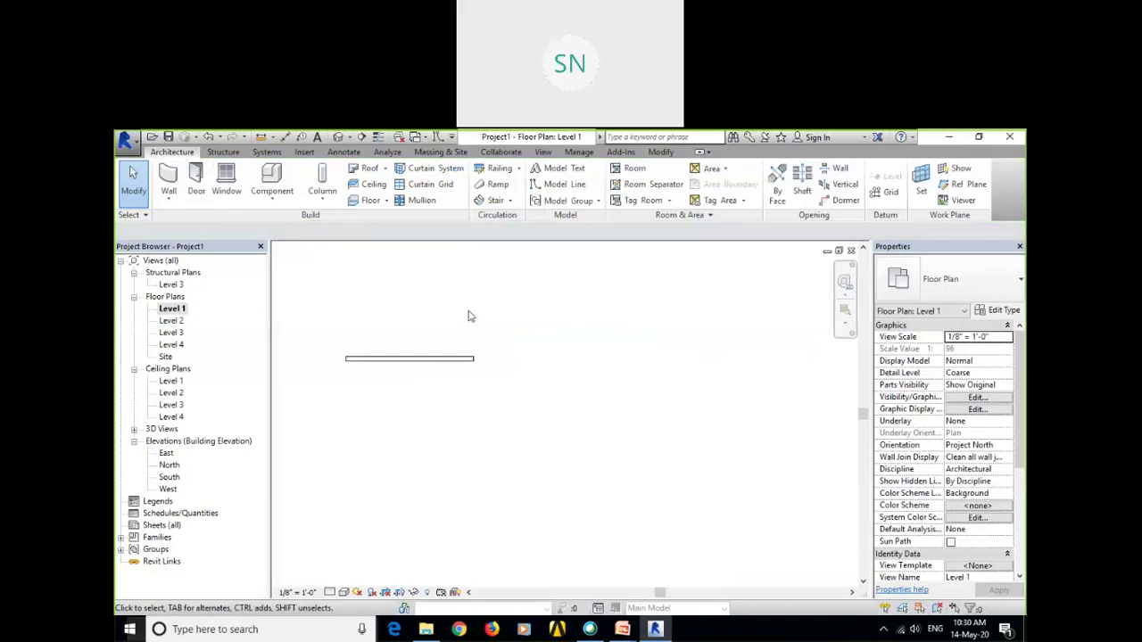
View both walls in 3D, and compare their positions relative to the level lines in the South elevation.
click(339, 138)
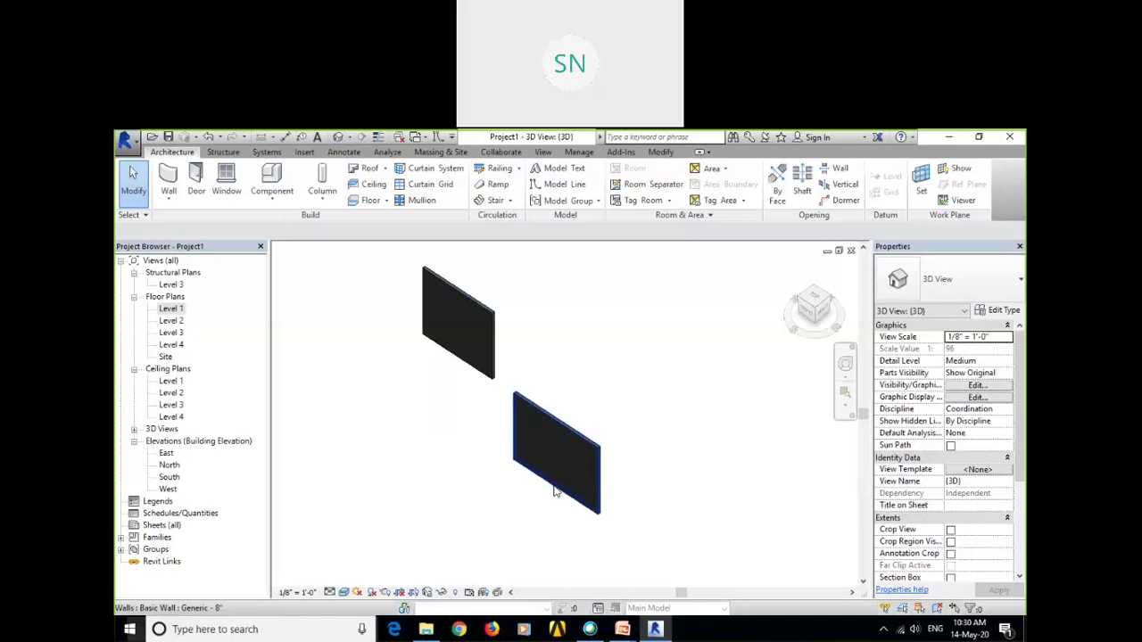
double_click(168, 477)
scroll(592, 522, down, 2)
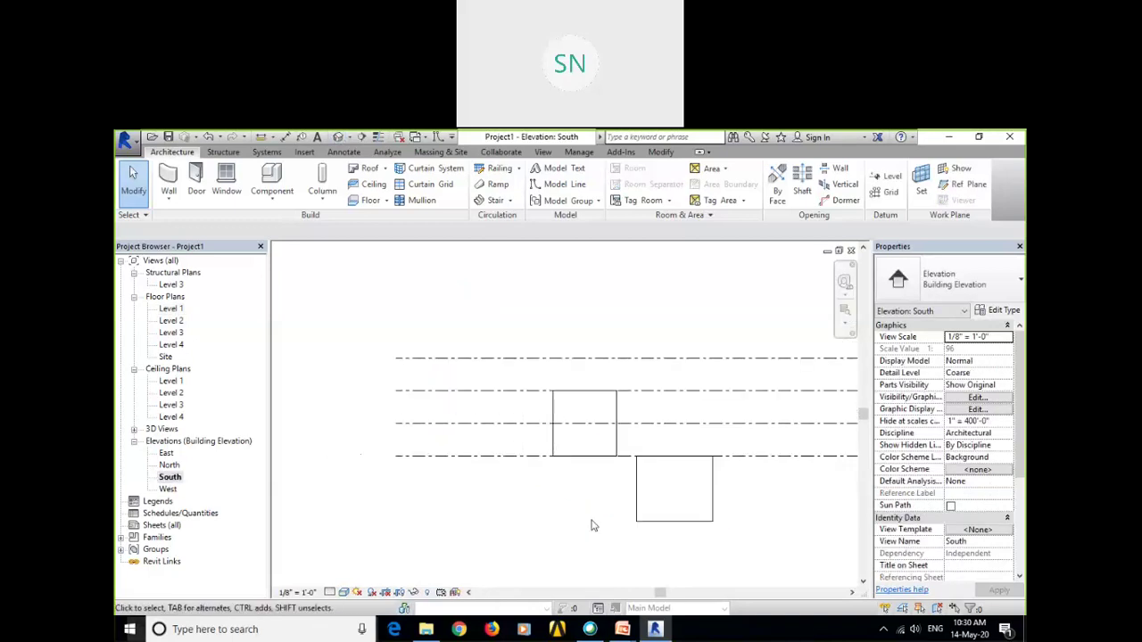
middle_drag(592, 523, 454, 500)
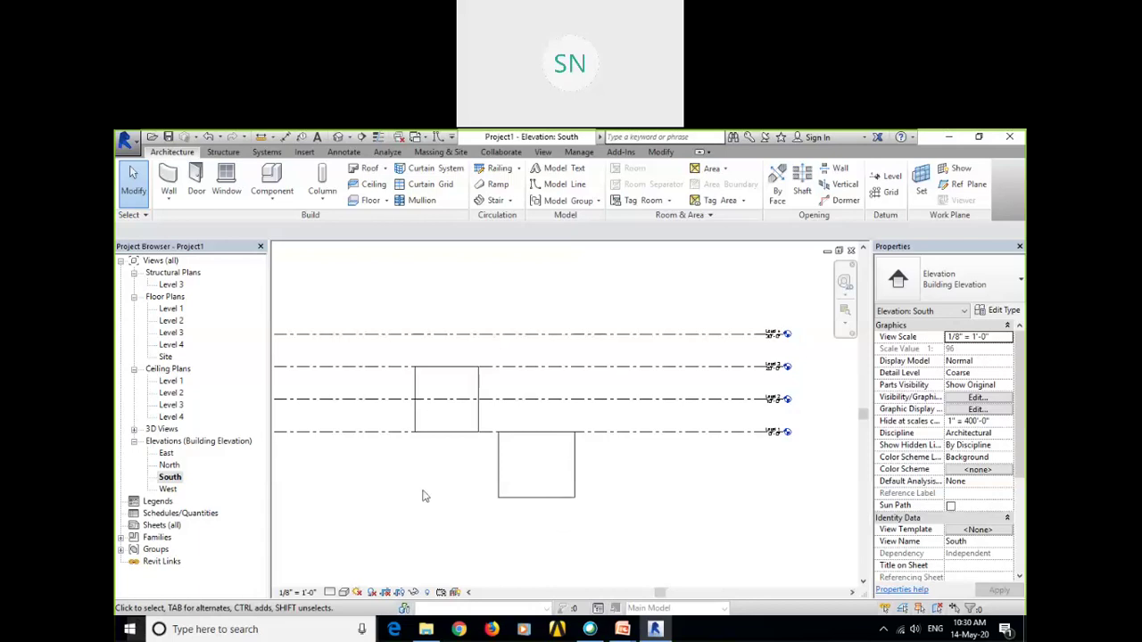
Open the Level 1 floor plan and look through its view properties down to the Extents settings.
double_click(179, 313)
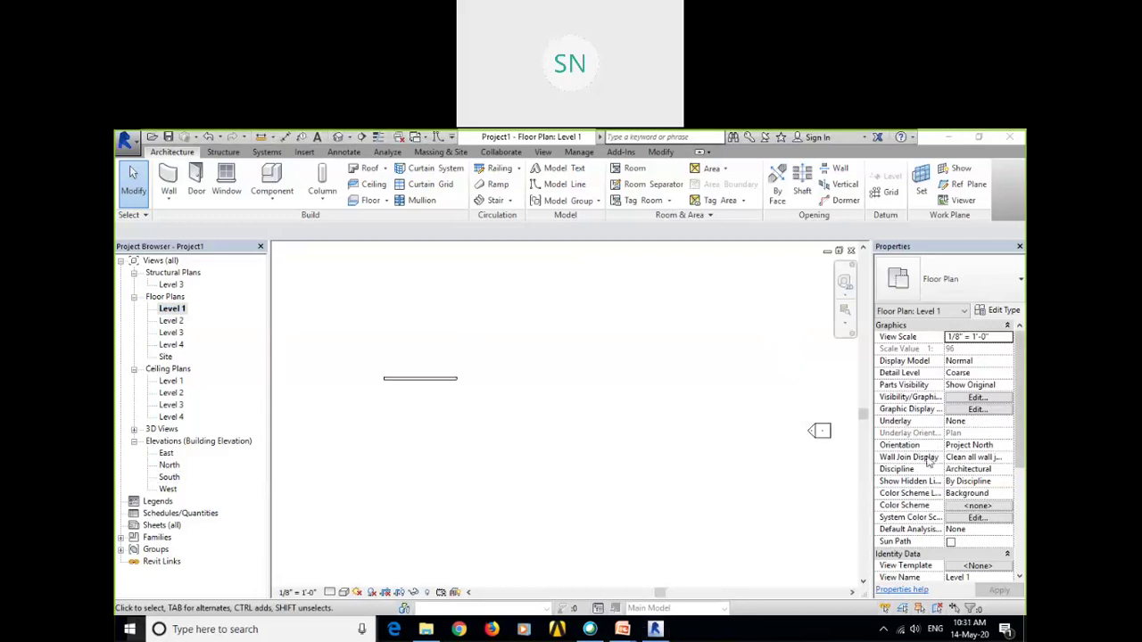
scroll(906, 390, down, 3)
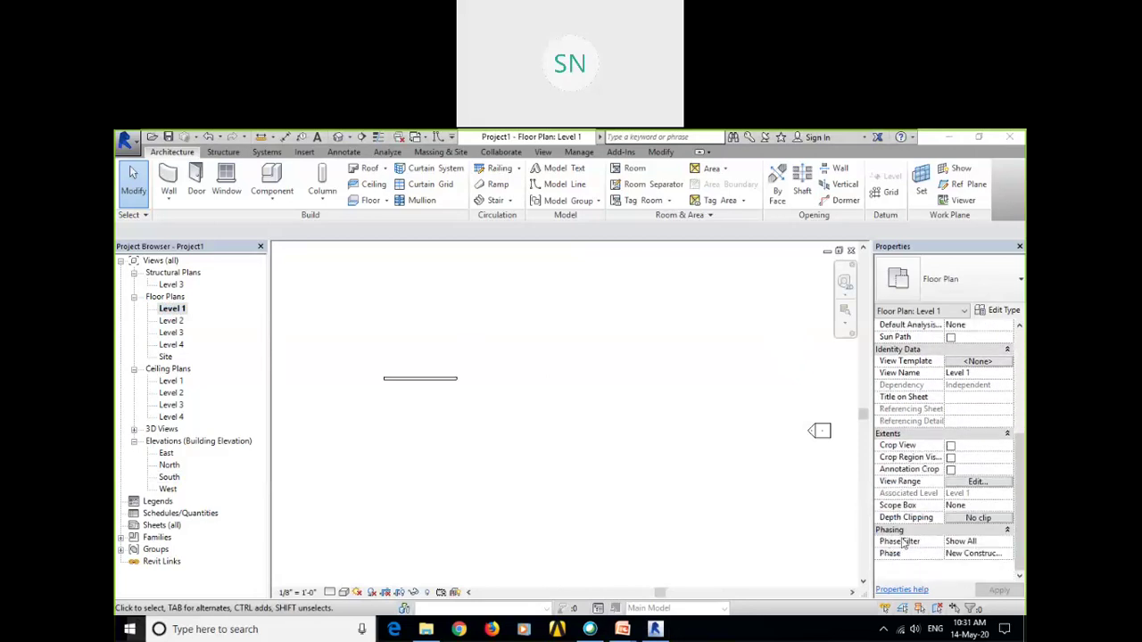
scroll(909, 530, up, 3)
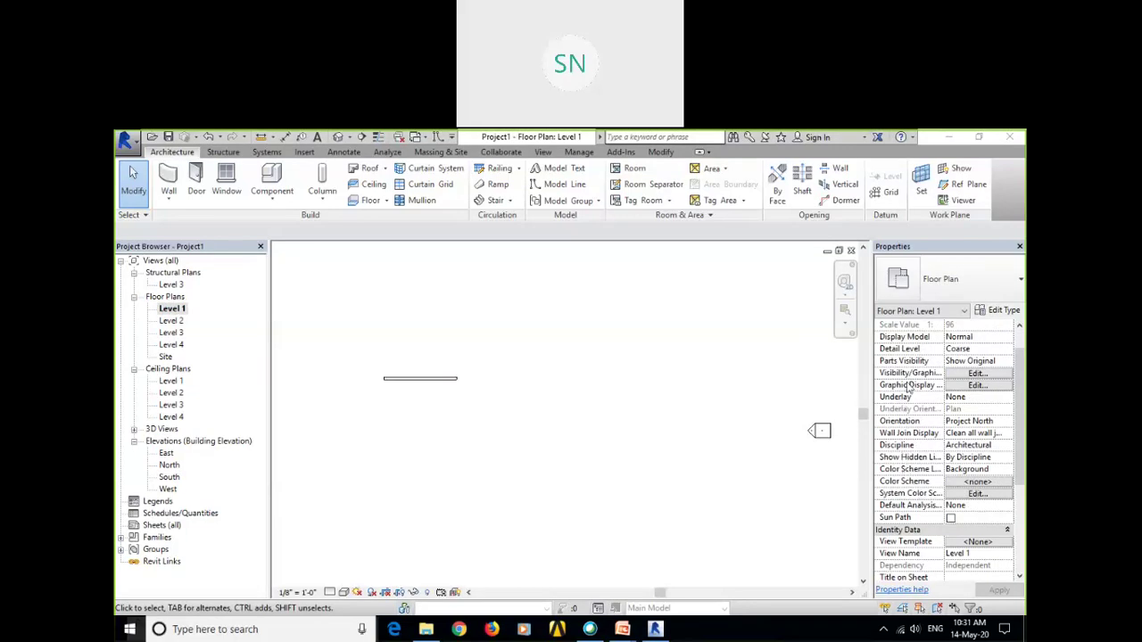
scroll(924, 405, up, 1)
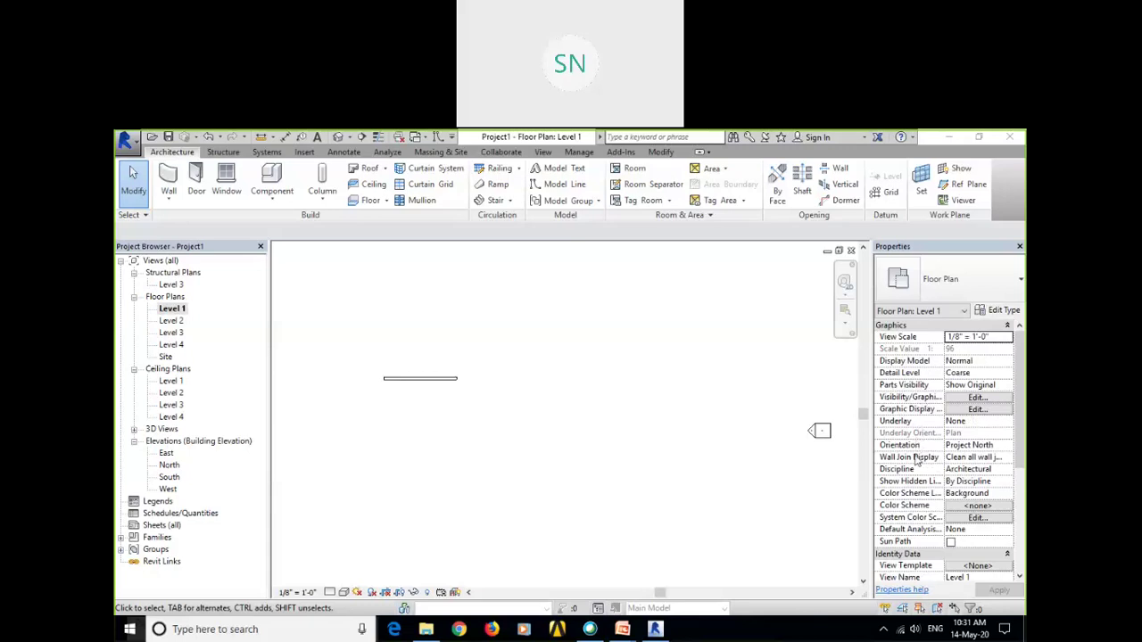
scroll(917, 455, down, 4)
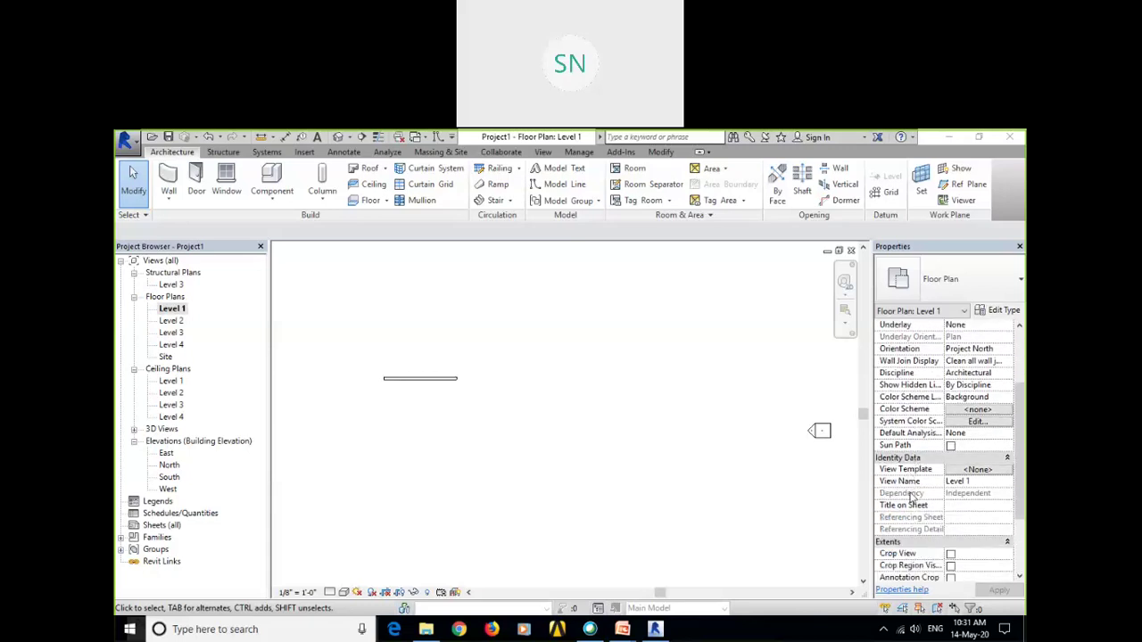
scroll(929, 480, down, 1)
scroll(929, 480, down, 1)
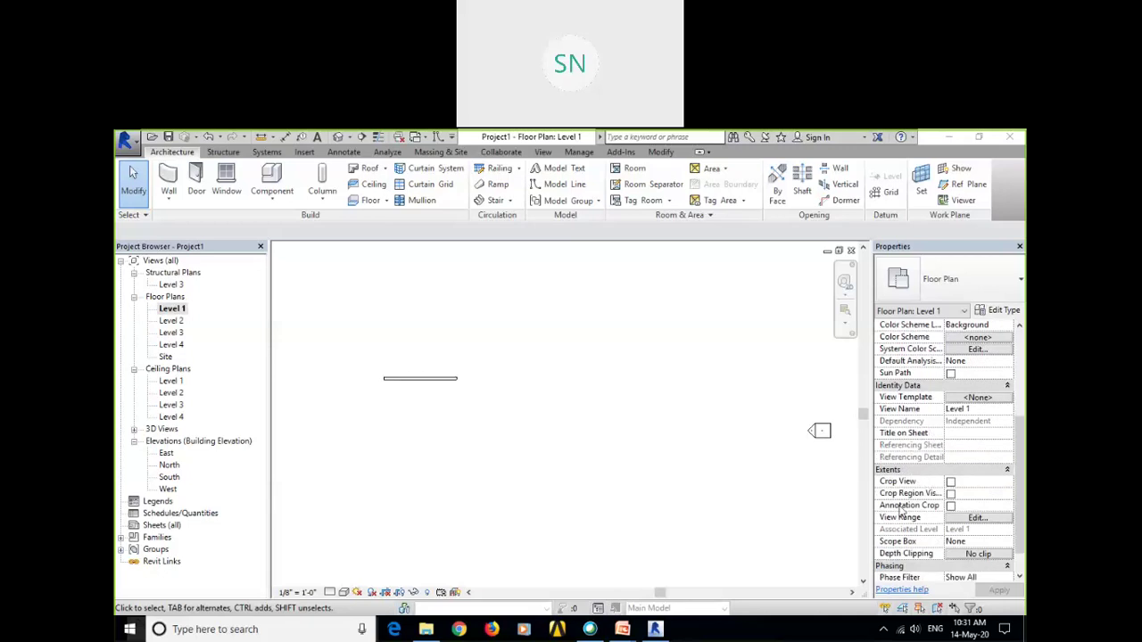
Set the view depth level in the Level 1 View Range to Unlimited, and inspect both walls in the plan.
click(977, 521)
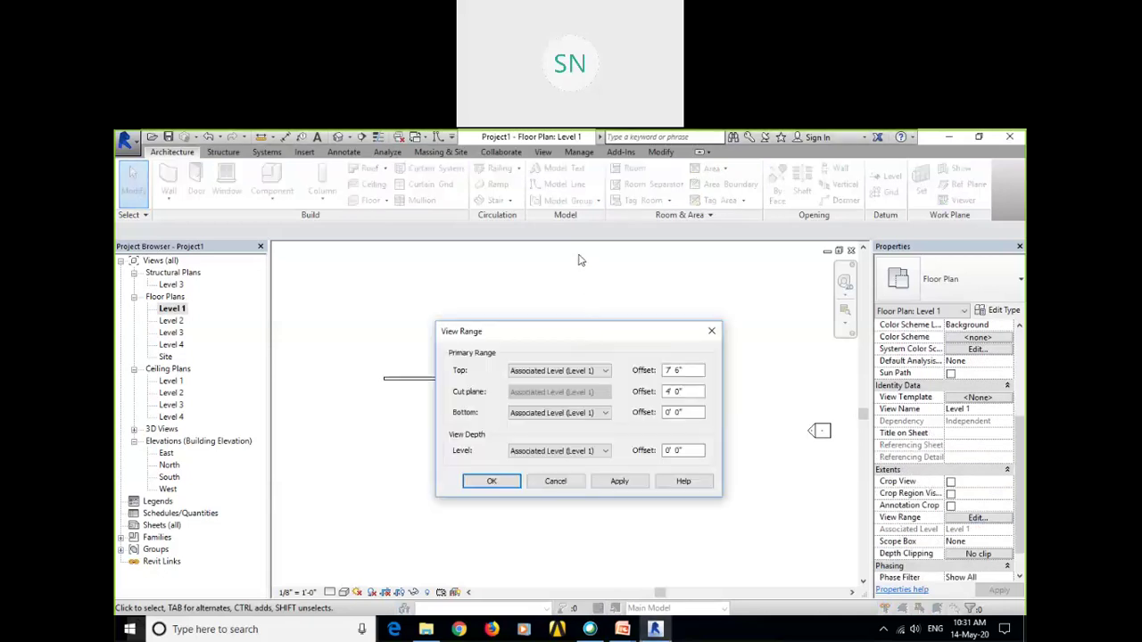
click(563, 340)
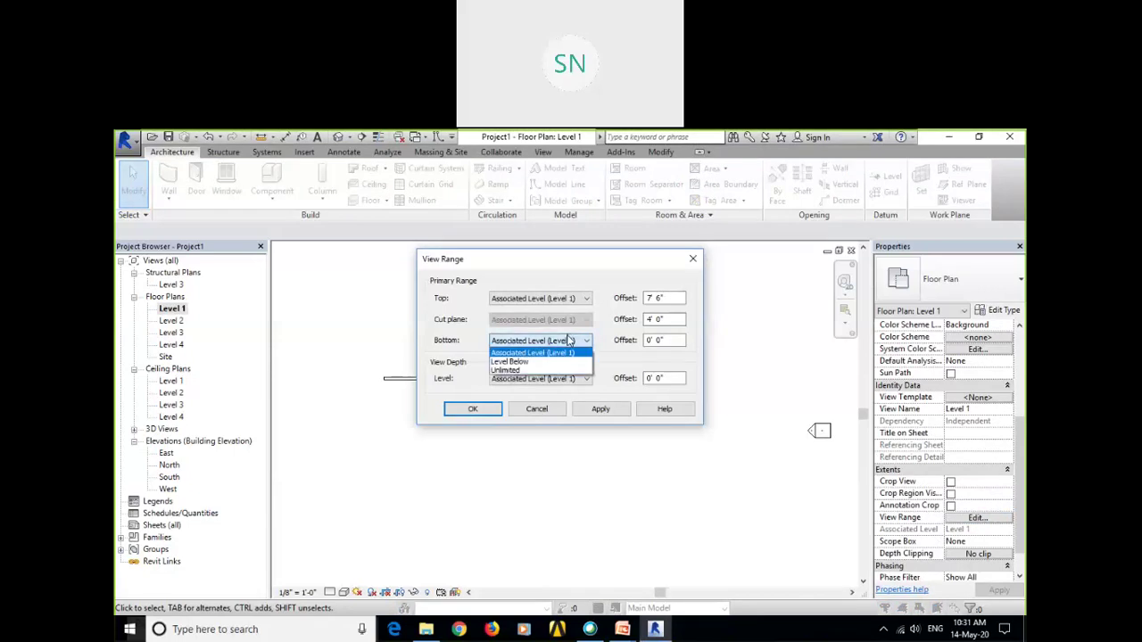
click(568, 339)
click(562, 378)
click(528, 408)
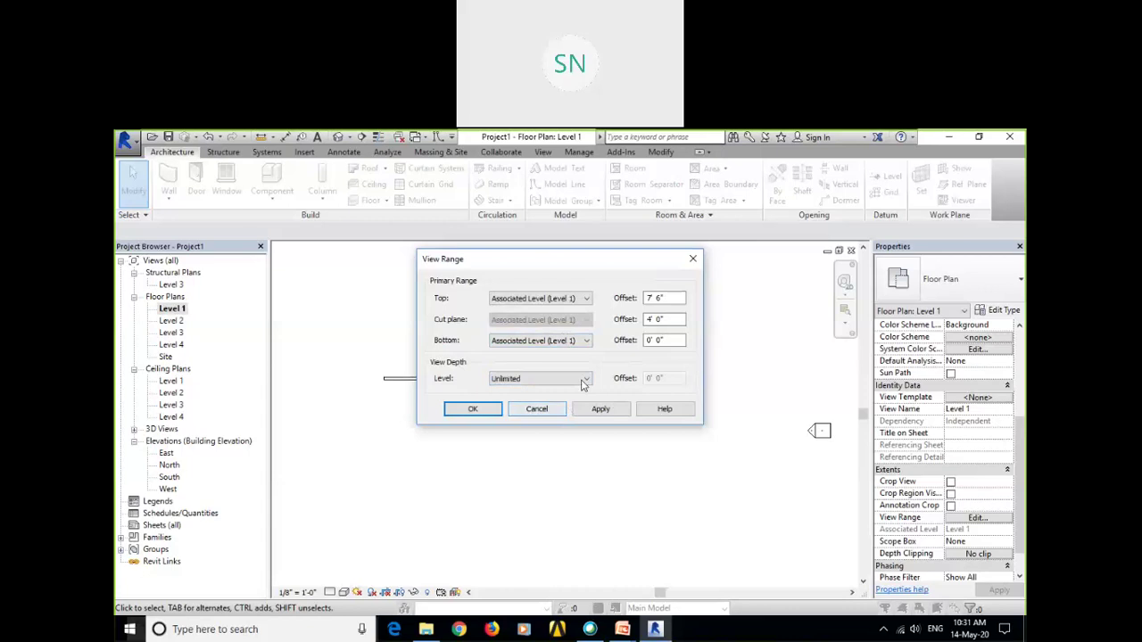
click(600, 408)
drag(601, 259, 807, 246)
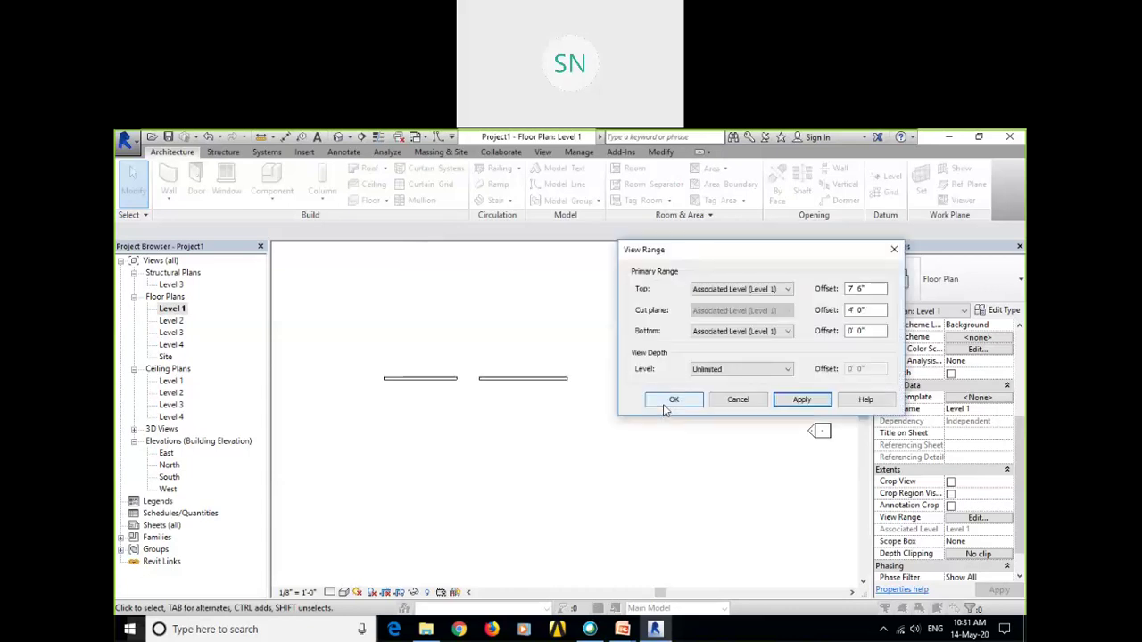
click(670, 398)
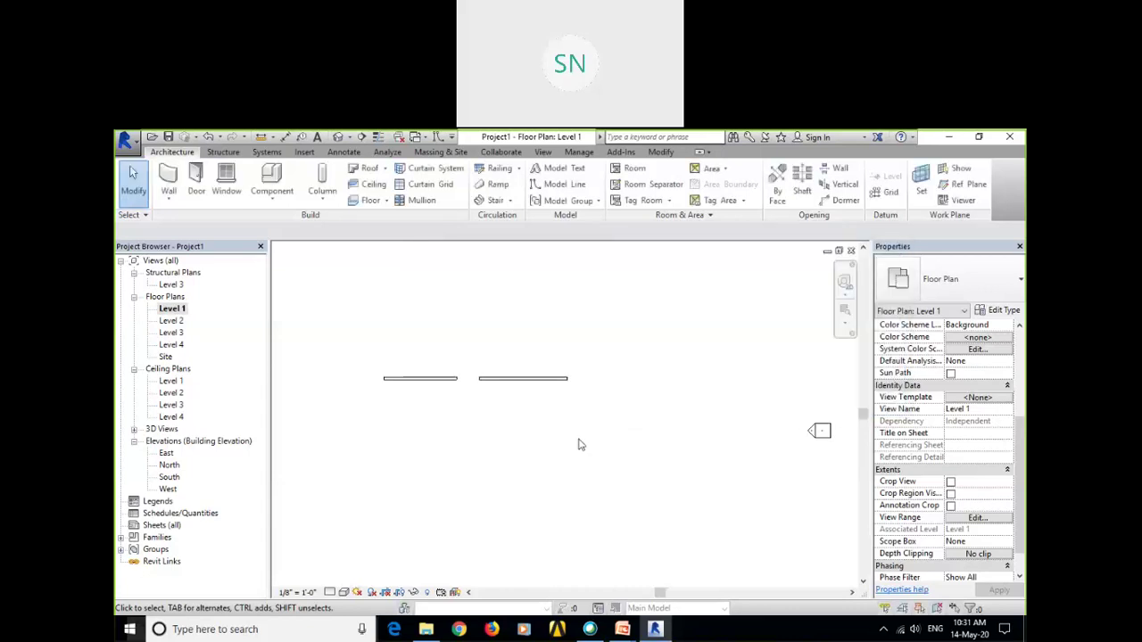
scroll(536, 423, up, 2)
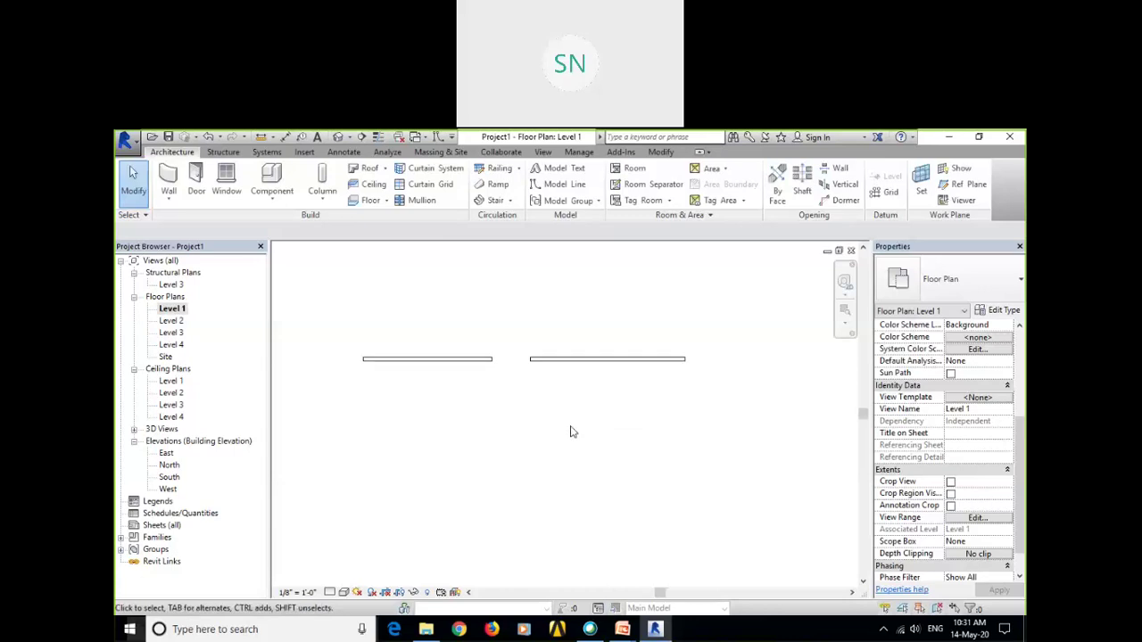
scroll(571, 366, up, 1)
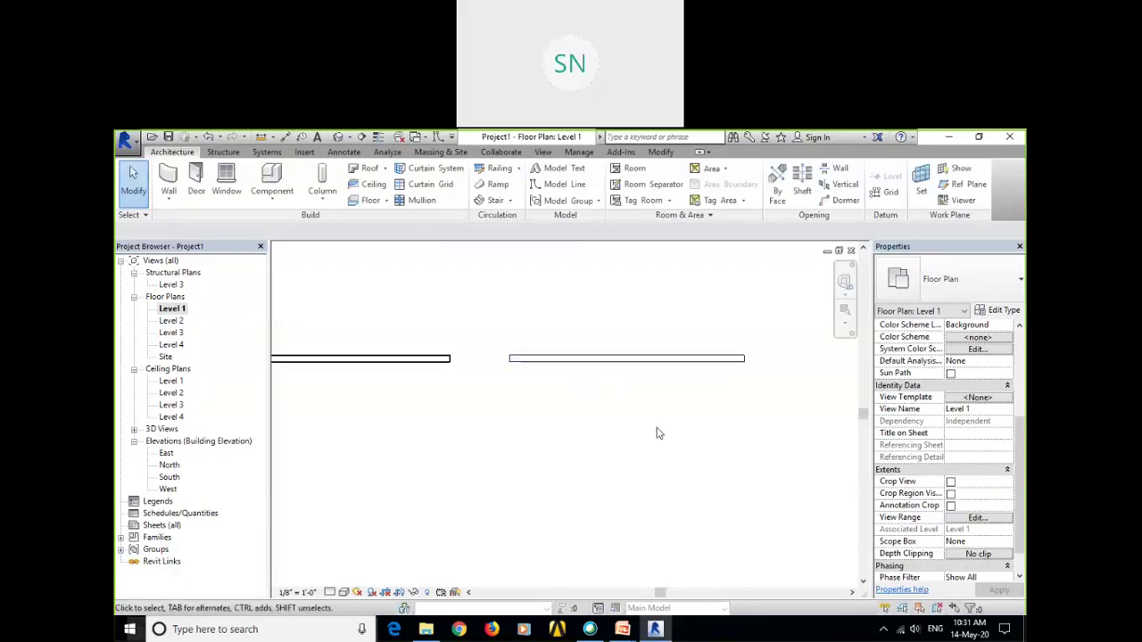
scroll(657, 431, down, 3)
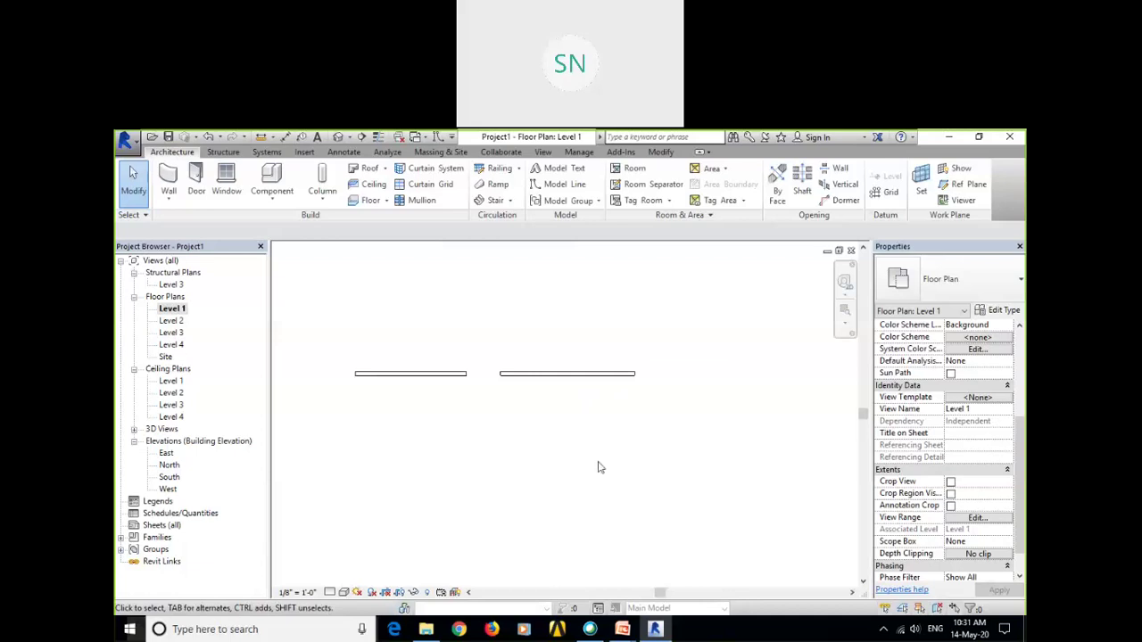
Set new Generic - 8" walls to be placed by Height.
click(168, 181)
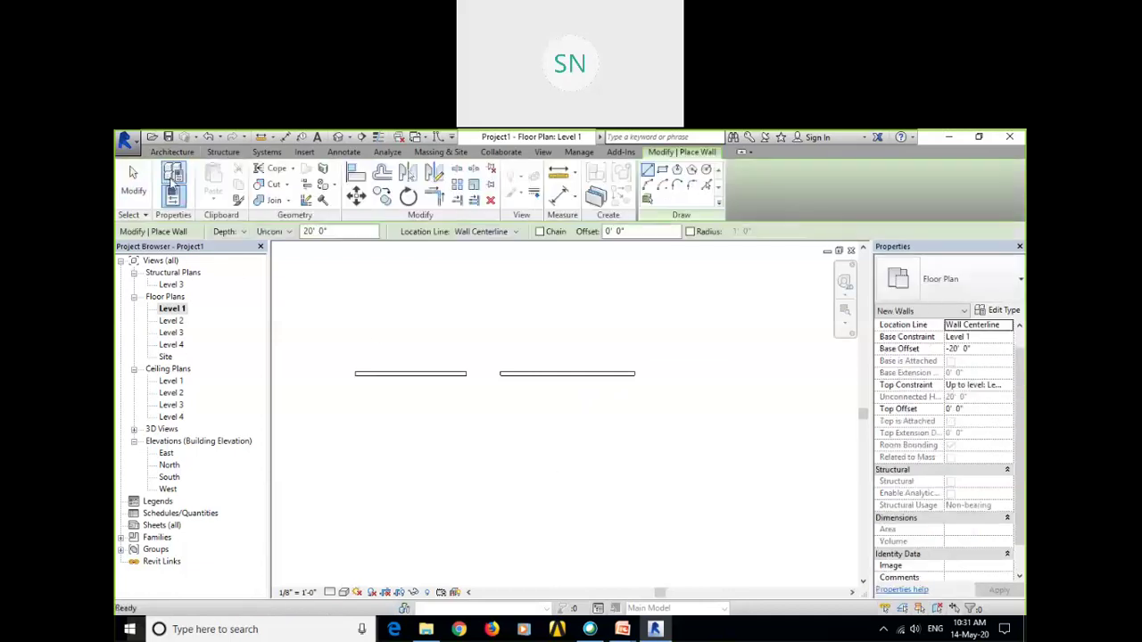
click(245, 232)
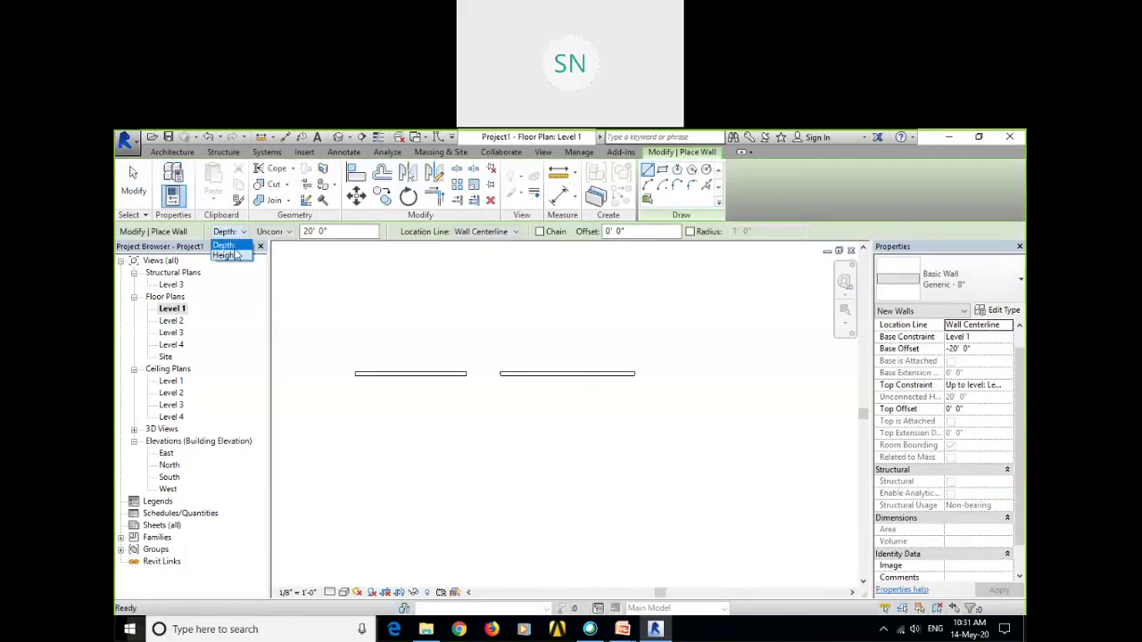
click(230, 243)
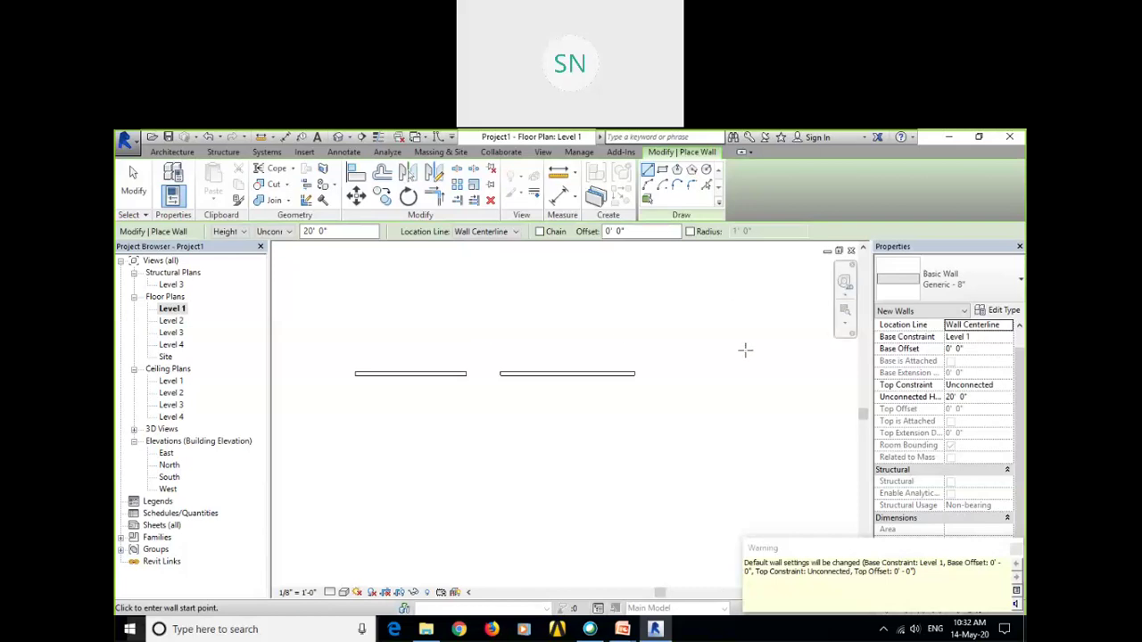
Review the primary range and view depth options in the Level 1 View Range, applying it with the view depth level Unlimited.
click(167, 308)
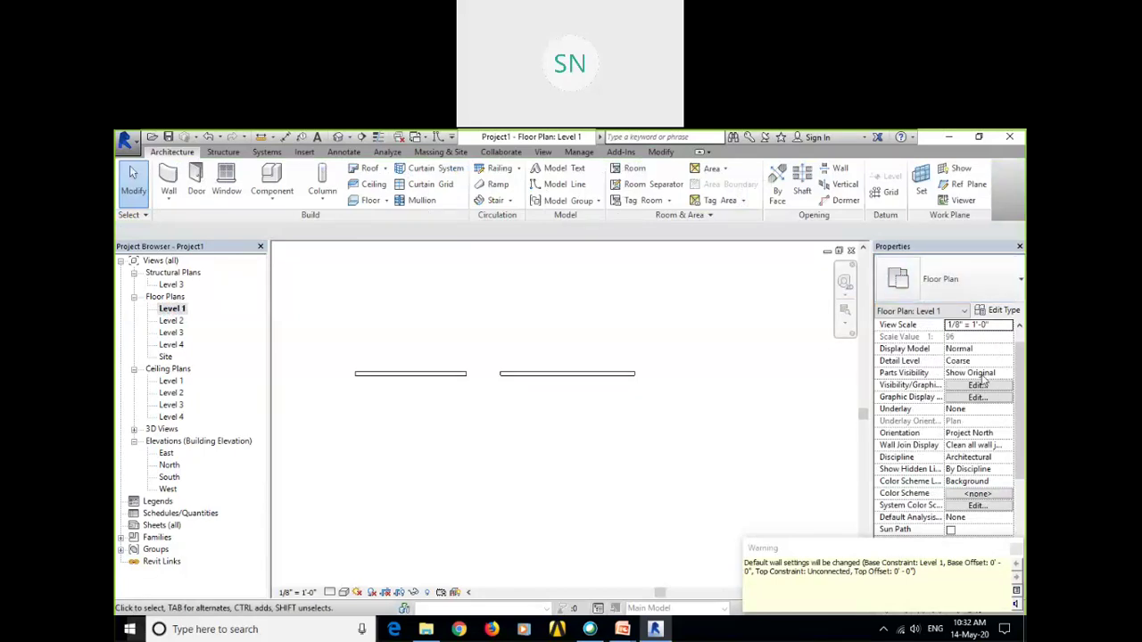
scroll(901, 357, down, 5)
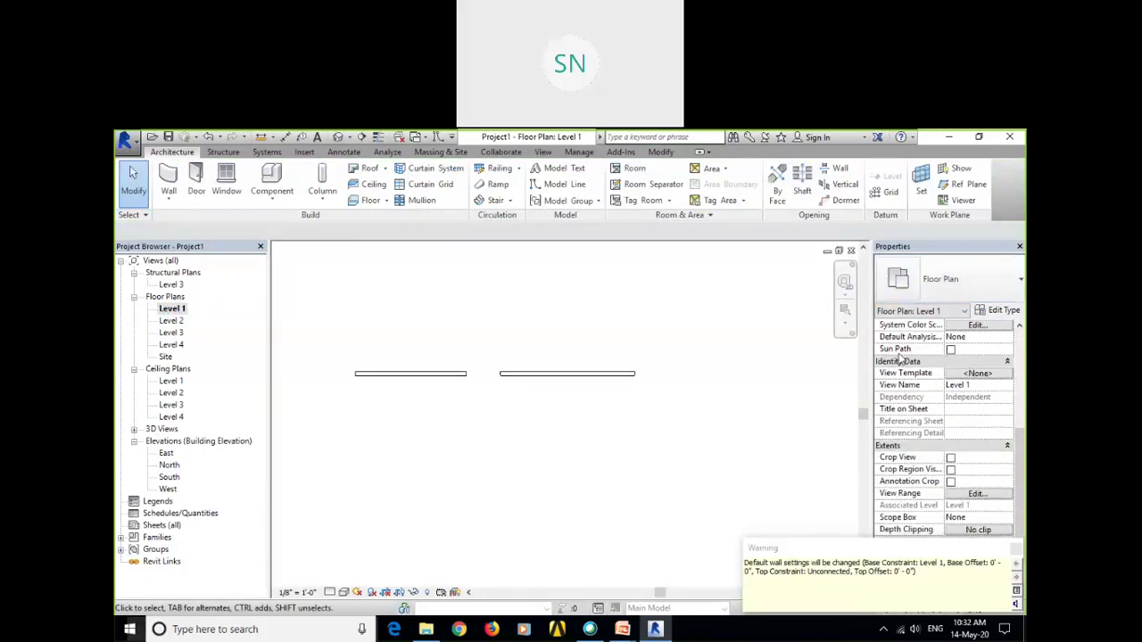
scroll(901, 356, down, 1)
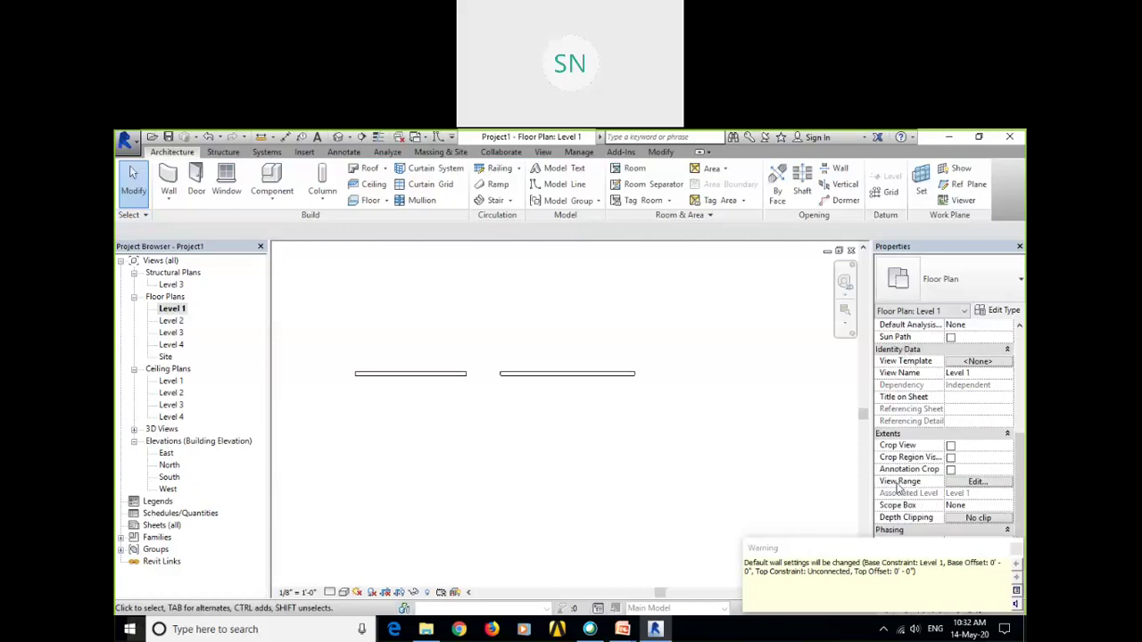
click(977, 481)
drag(679, 252, 488, 243)
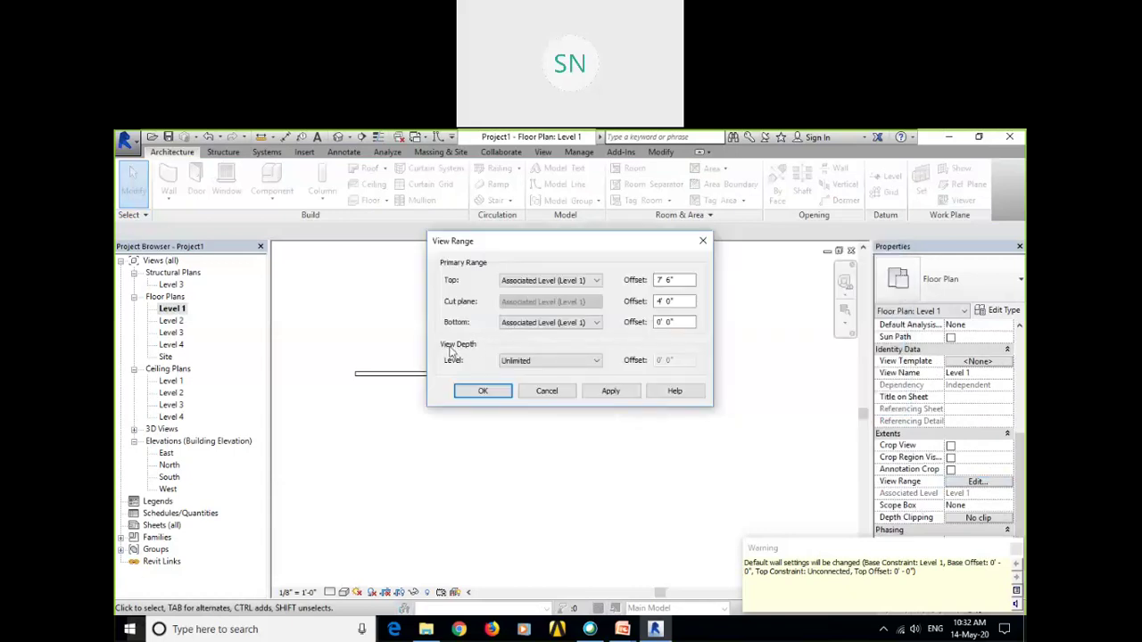
click(544, 362)
click(539, 391)
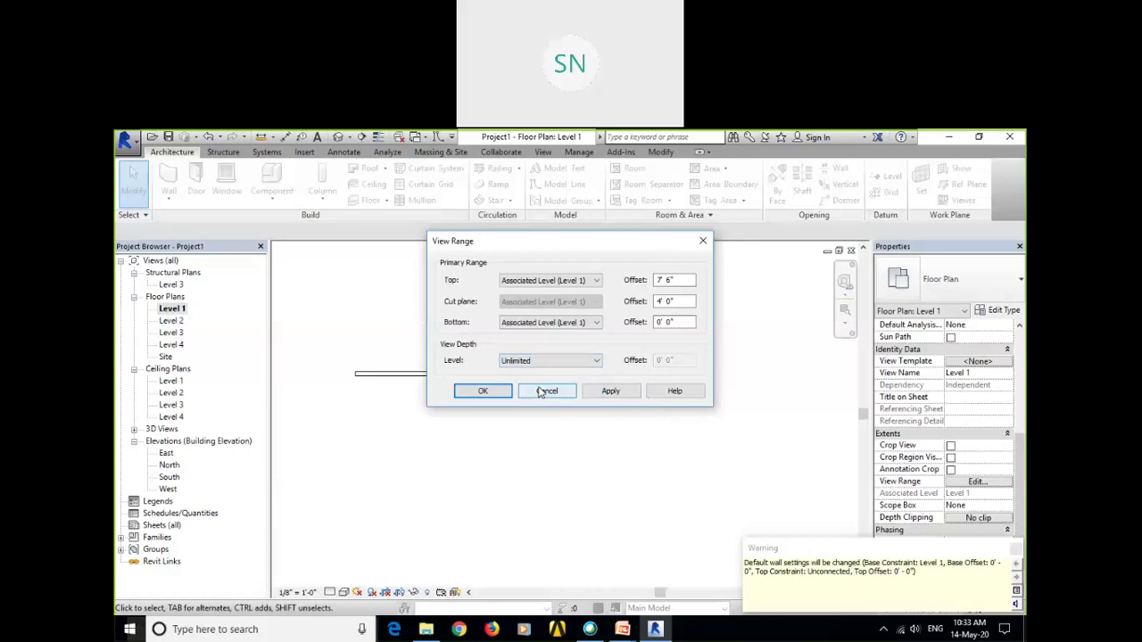
click(590, 392)
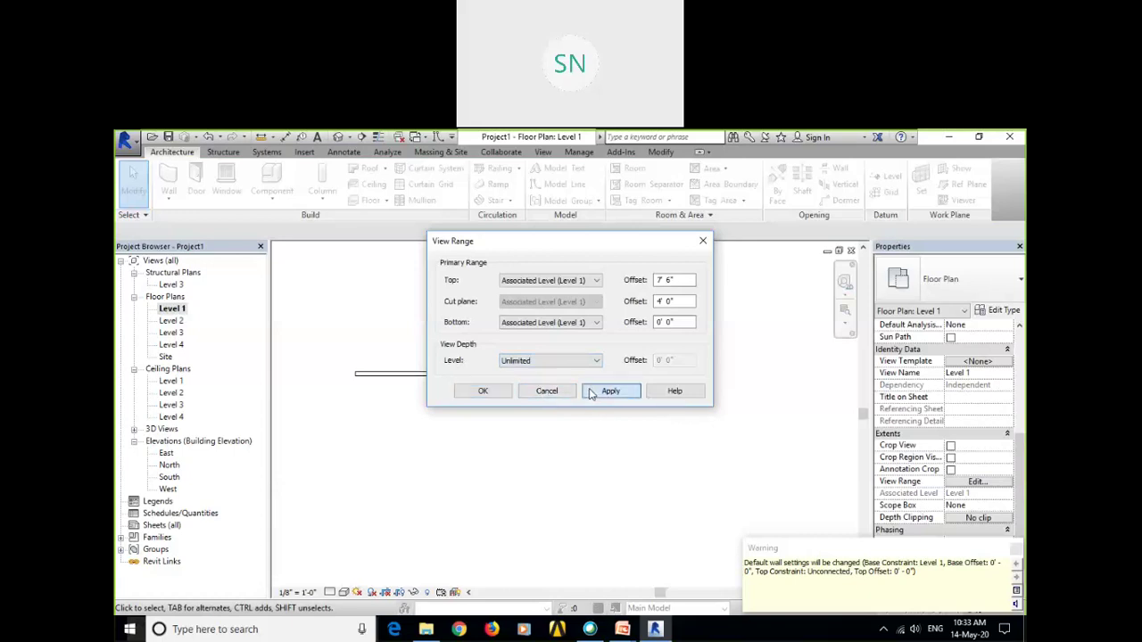
click(504, 393)
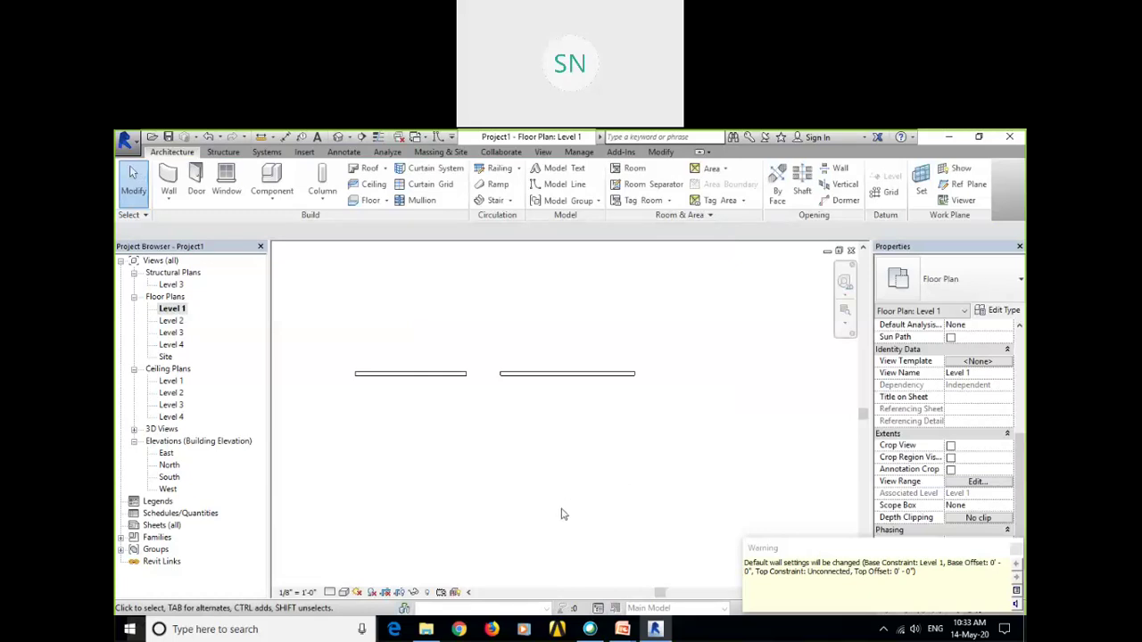
middle_drag(636, 426, 603, 433)
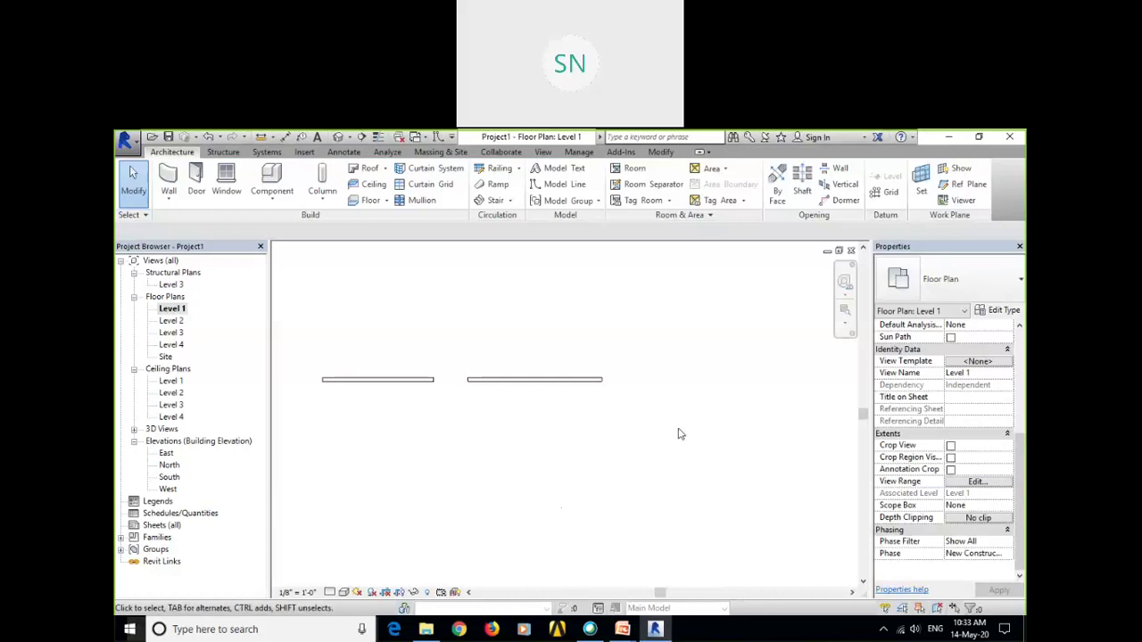
Draw a third horizontal Generic - 8" wall in line with and east of the second, by Height up to Level 2.
click(169, 181)
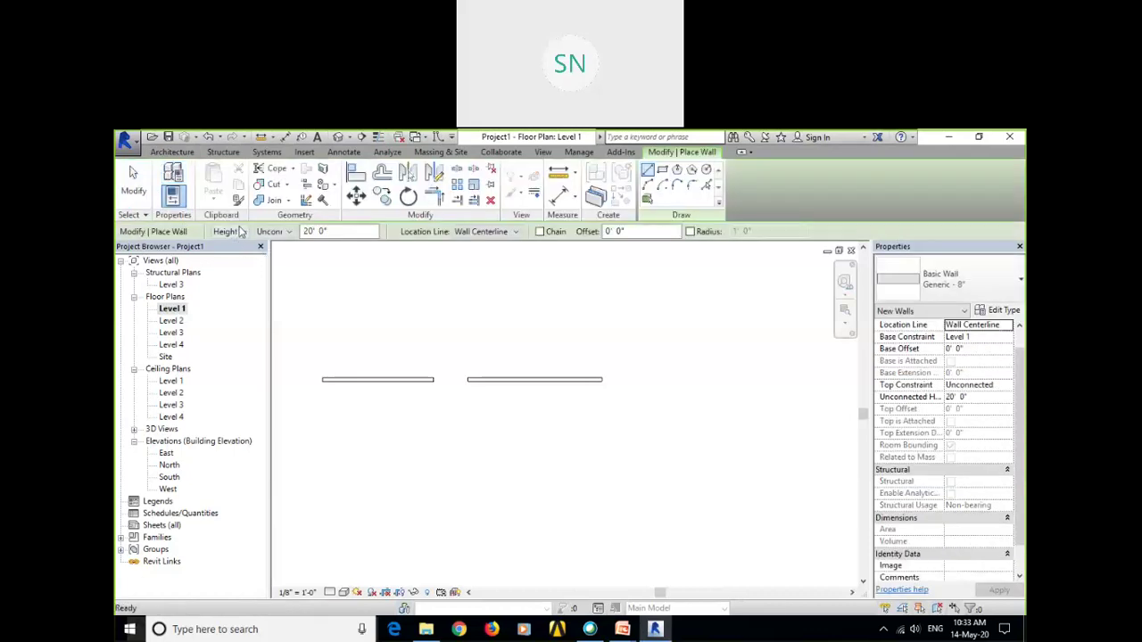
click(242, 232)
click(236, 255)
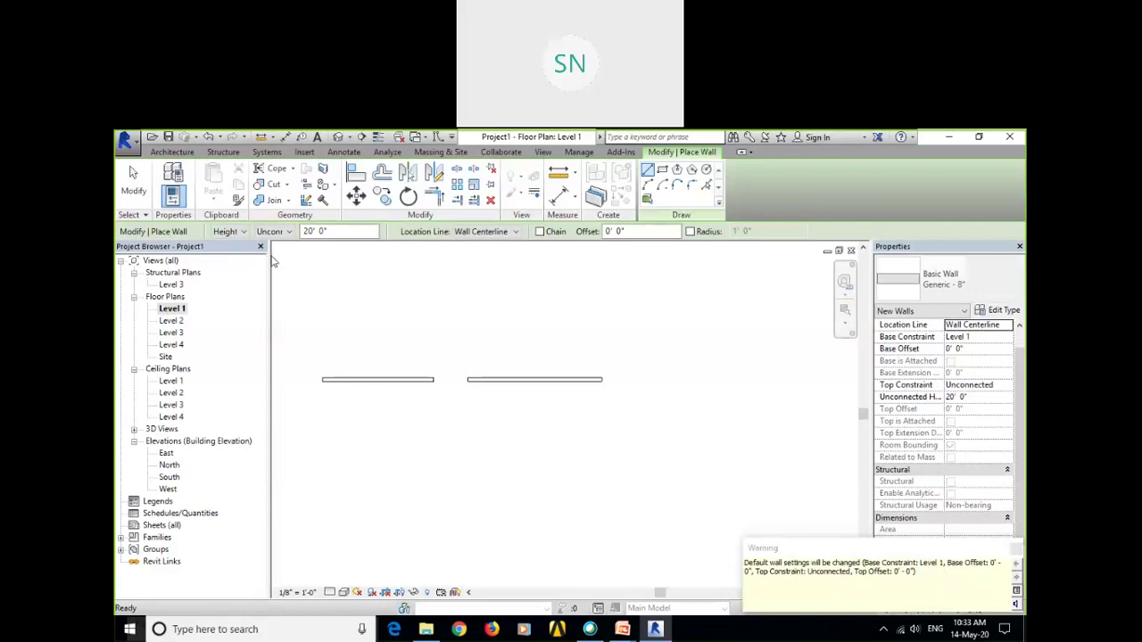
drag(339, 231, 297, 233)
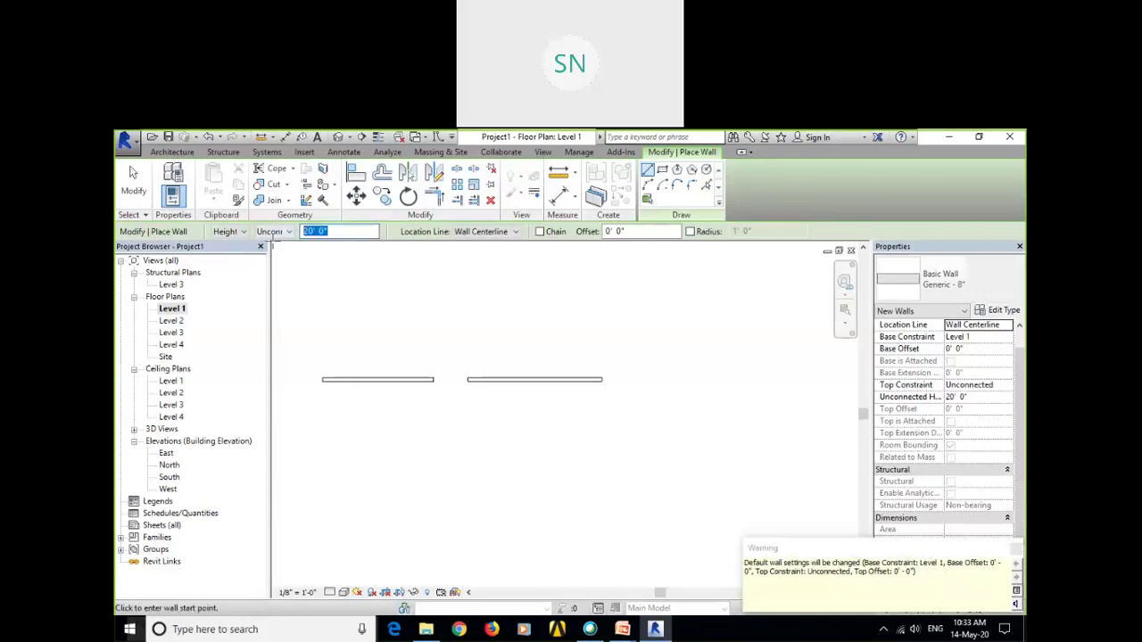
click(283, 234)
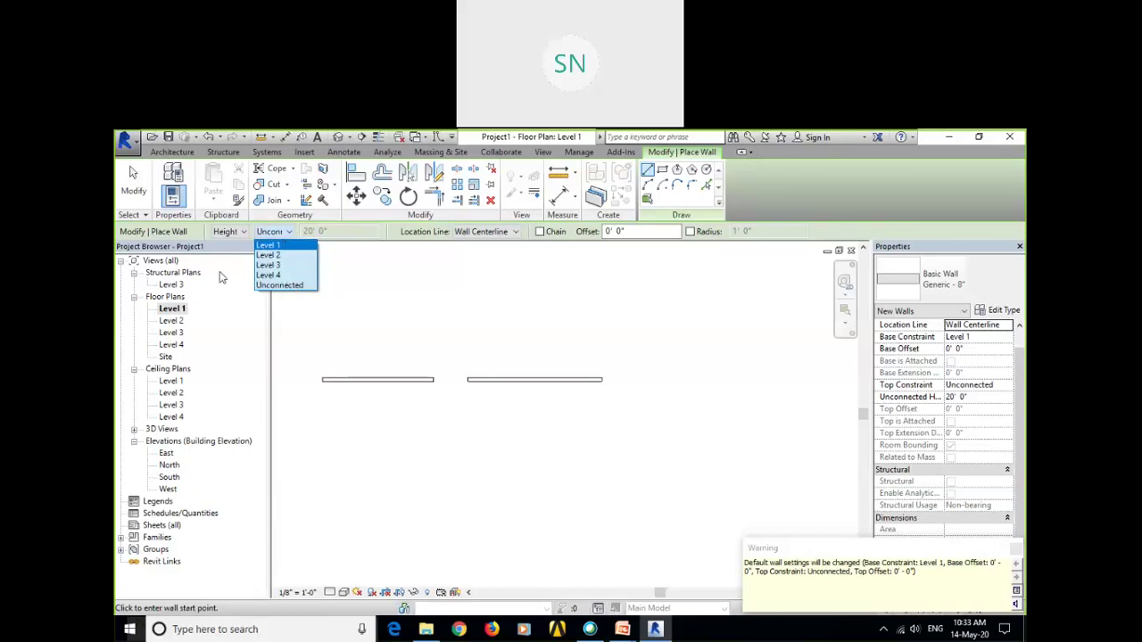
click(289, 255)
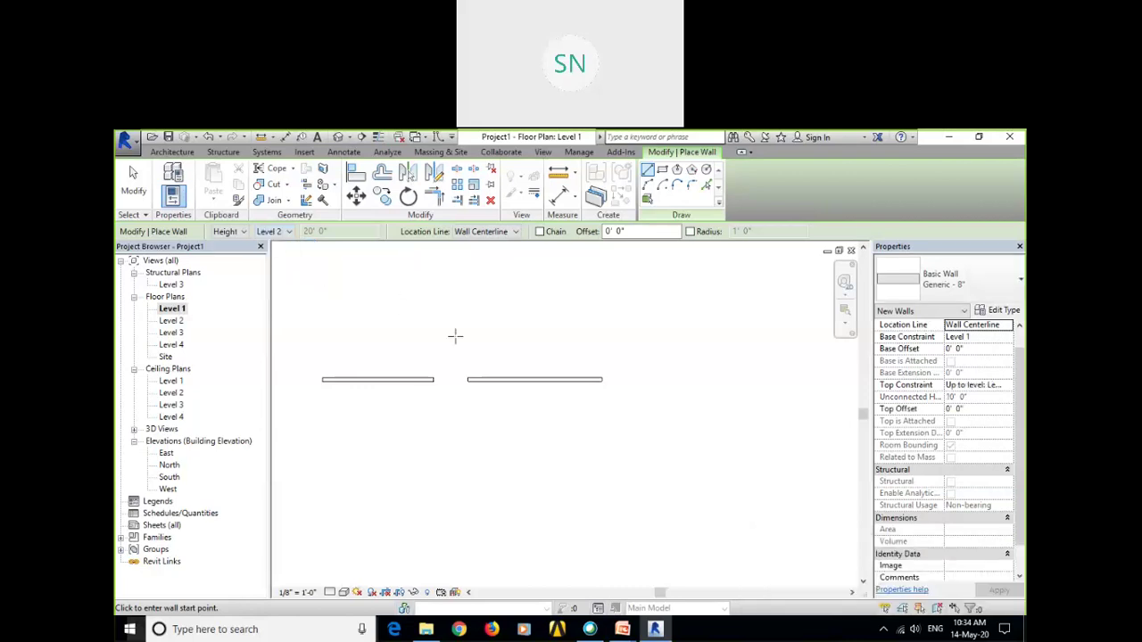
click(635, 379)
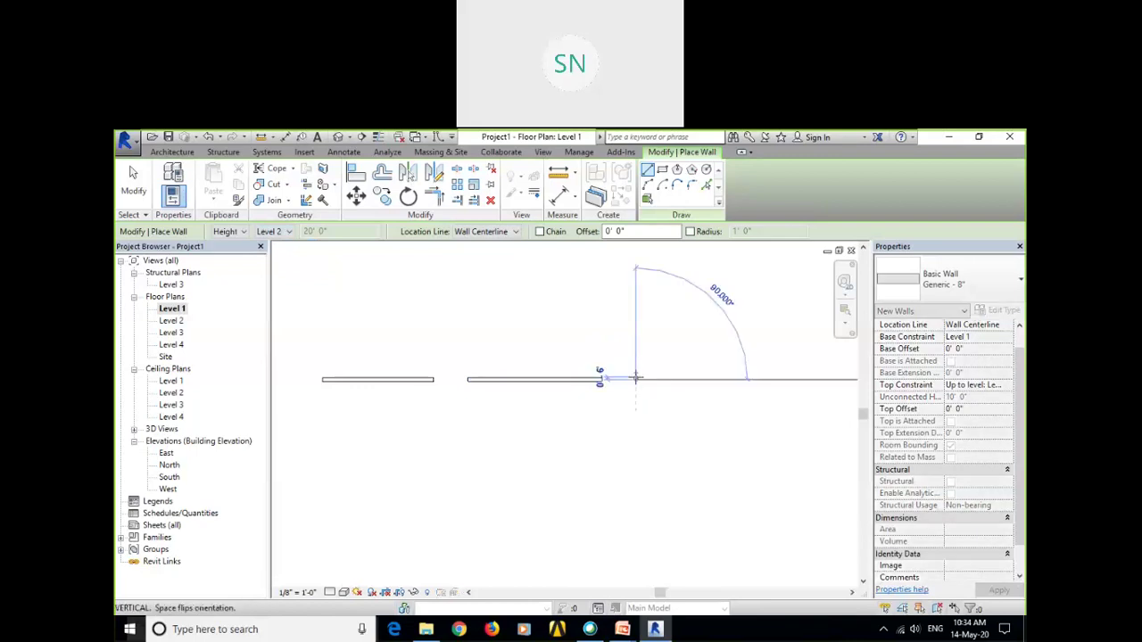
click(712, 379)
right_click(732, 331)
click(754, 337)
middle_drag(601, 408, 496, 436)
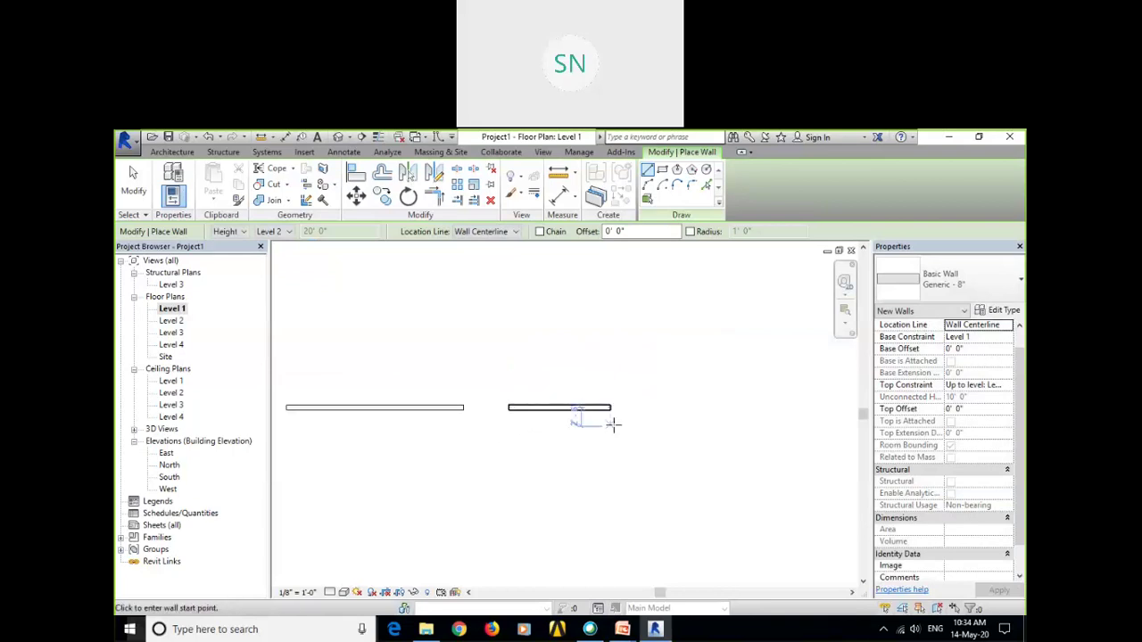
middle_drag(612, 434, 571, 437)
right_click(361, 256)
click(387, 265)
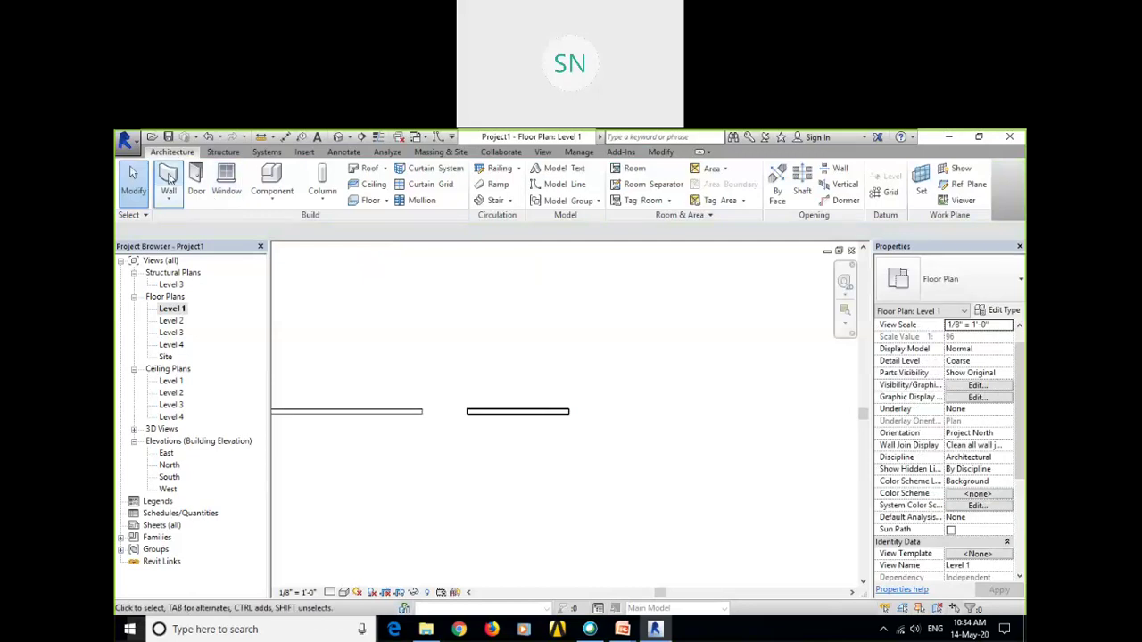
Draw a fourth horizontal Generic - 8" wall about 14' 6" long, east of and in line with the third, by Height up to Level 3.
click(169, 178)
click(277, 231)
click(282, 265)
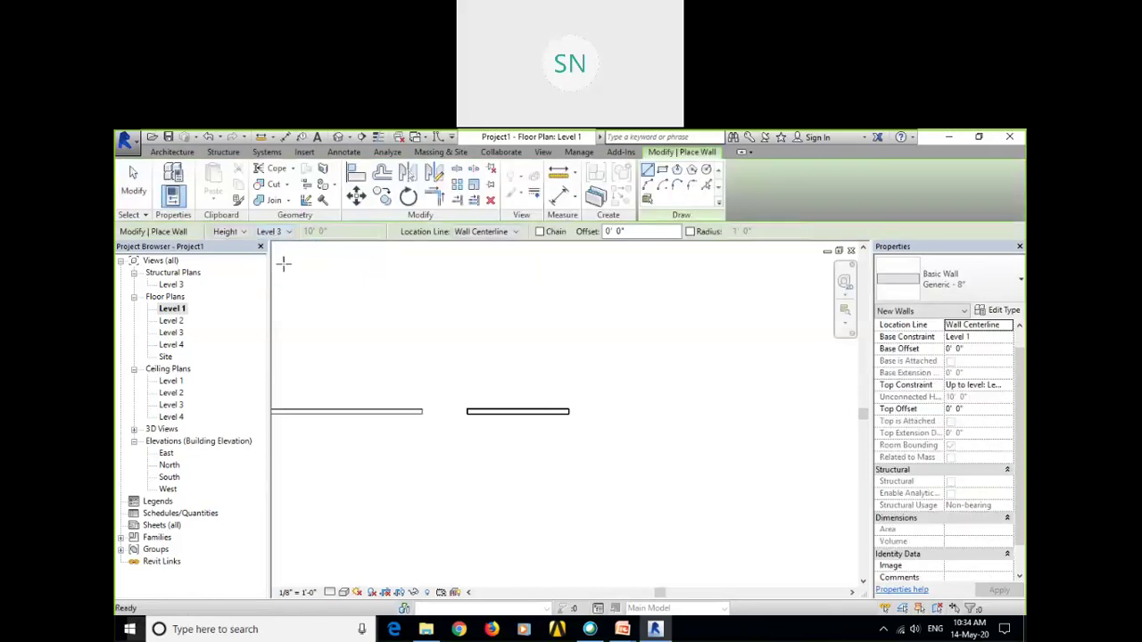
click(604, 410)
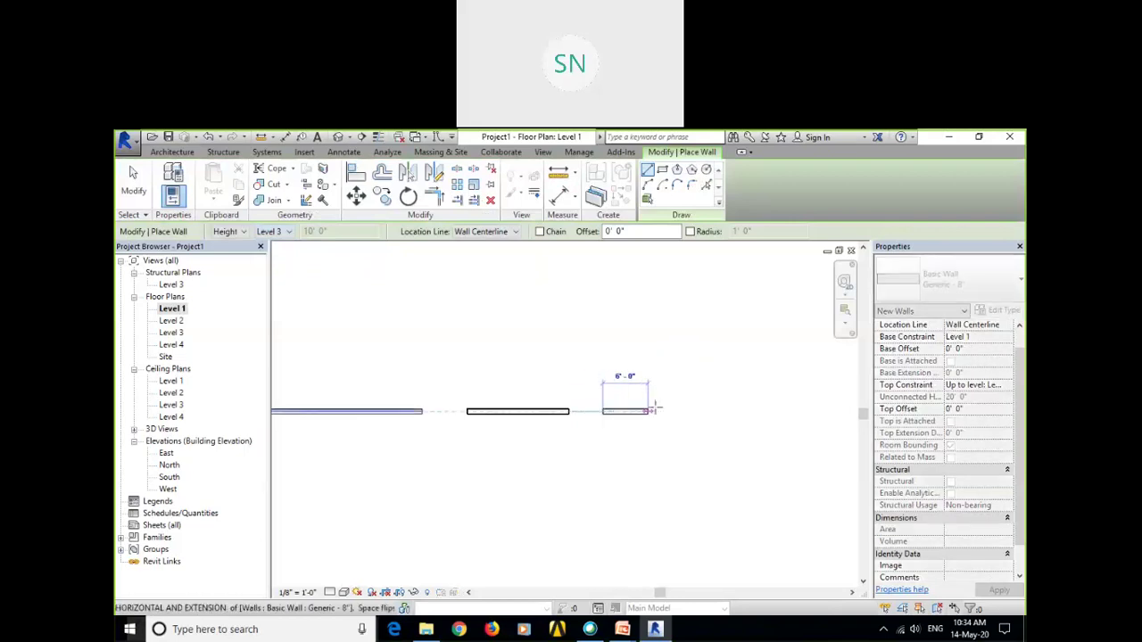
click(711, 411)
right_click(682, 344)
click(711, 346)
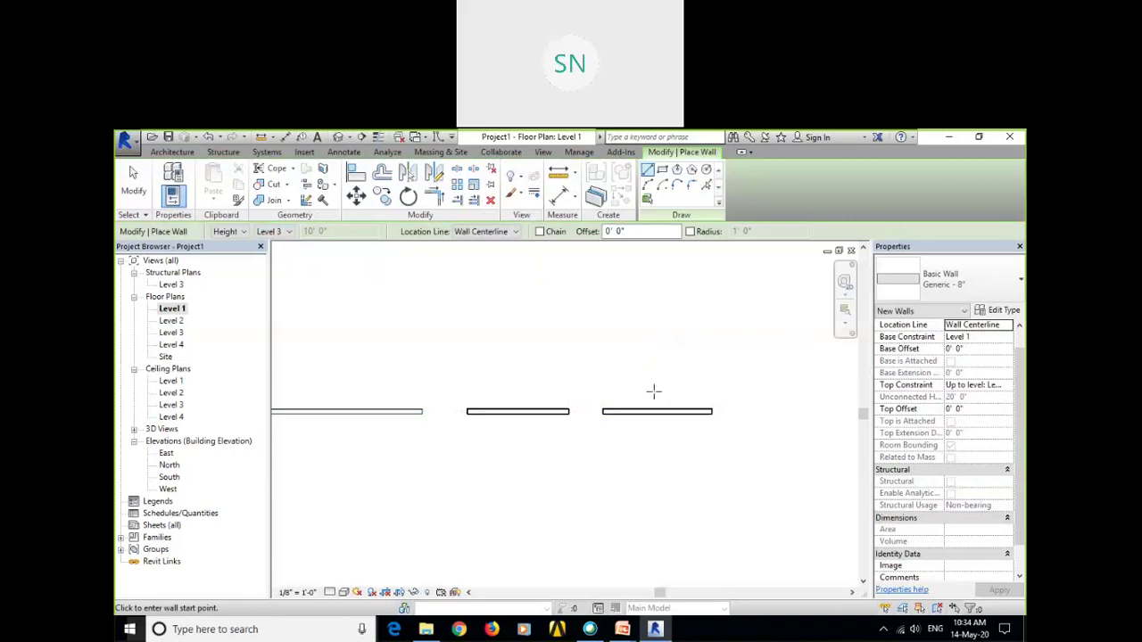
scroll(631, 383, down, 1)
mouse_move(660, 365)
middle_down()
mouse_move(553, 393)
mouse_move(524, 388)
middle_up()
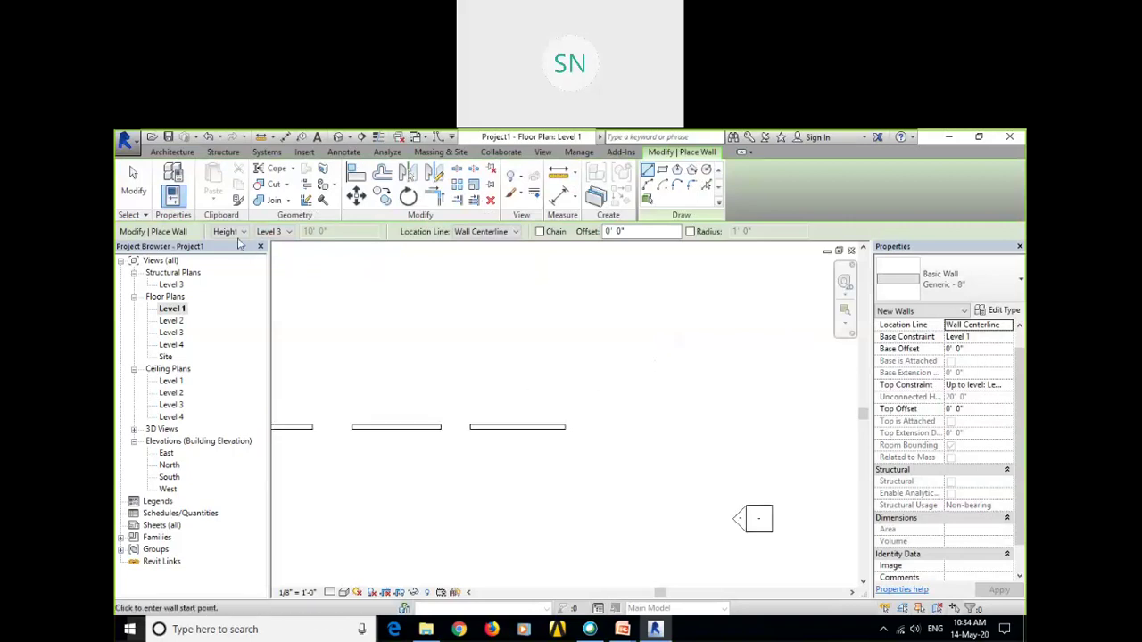
right_click(380, 270)
click(412, 281)
right_click(396, 278)
click(425, 285)
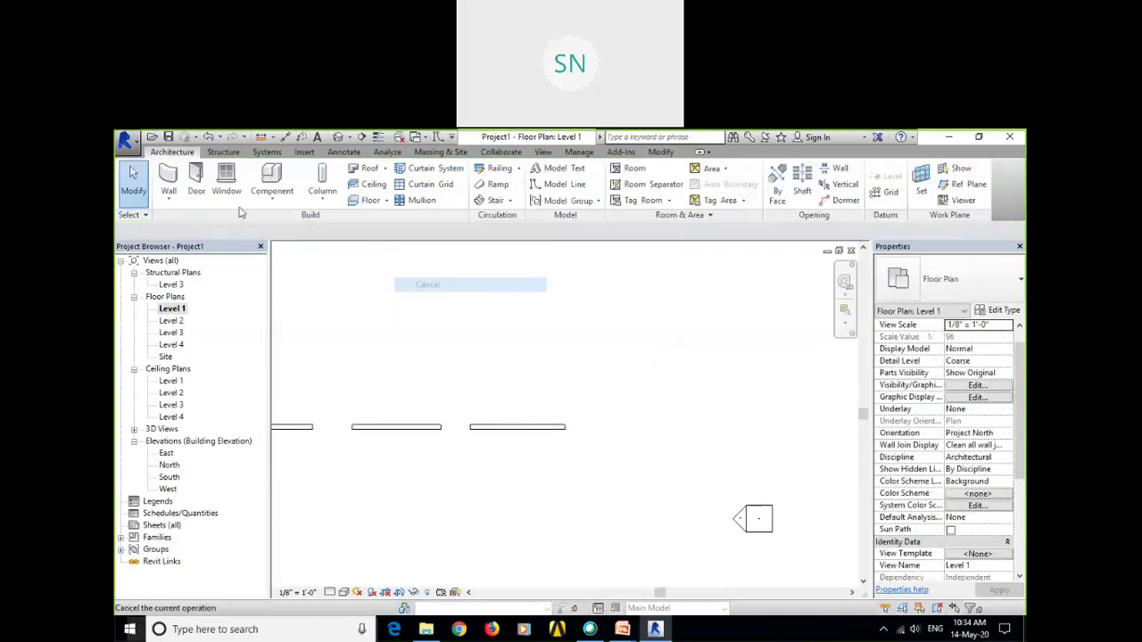
Draw a fifth horizontal Generic - 8" wall in line with and east of the fourth, by Height up to Level 4.
key(w)
key(a)
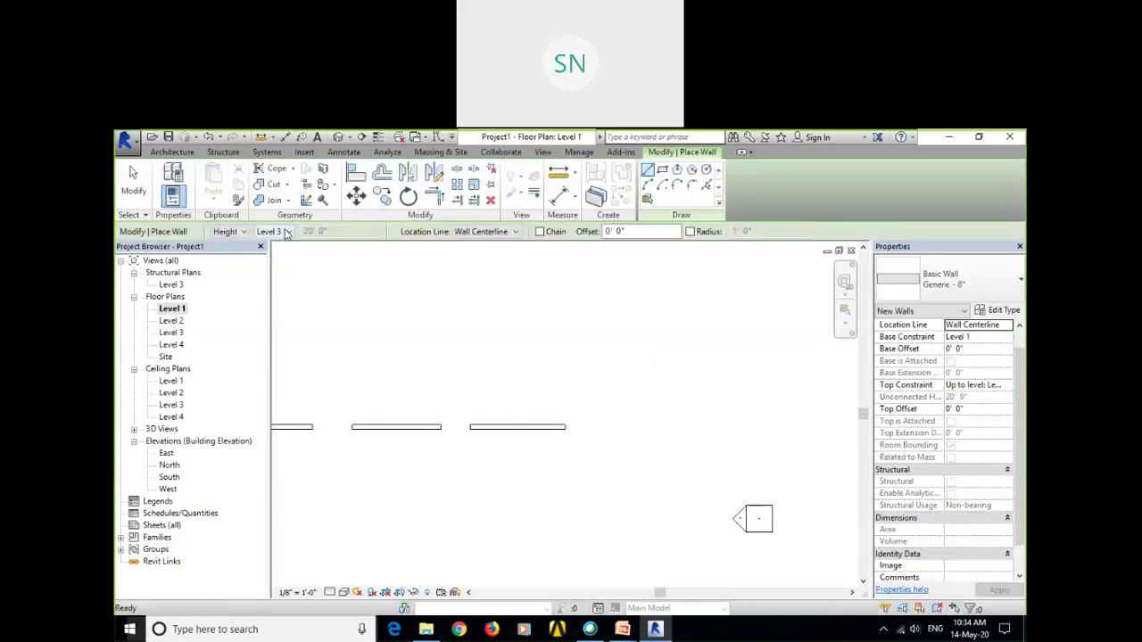
scroll(286, 233, down, 1)
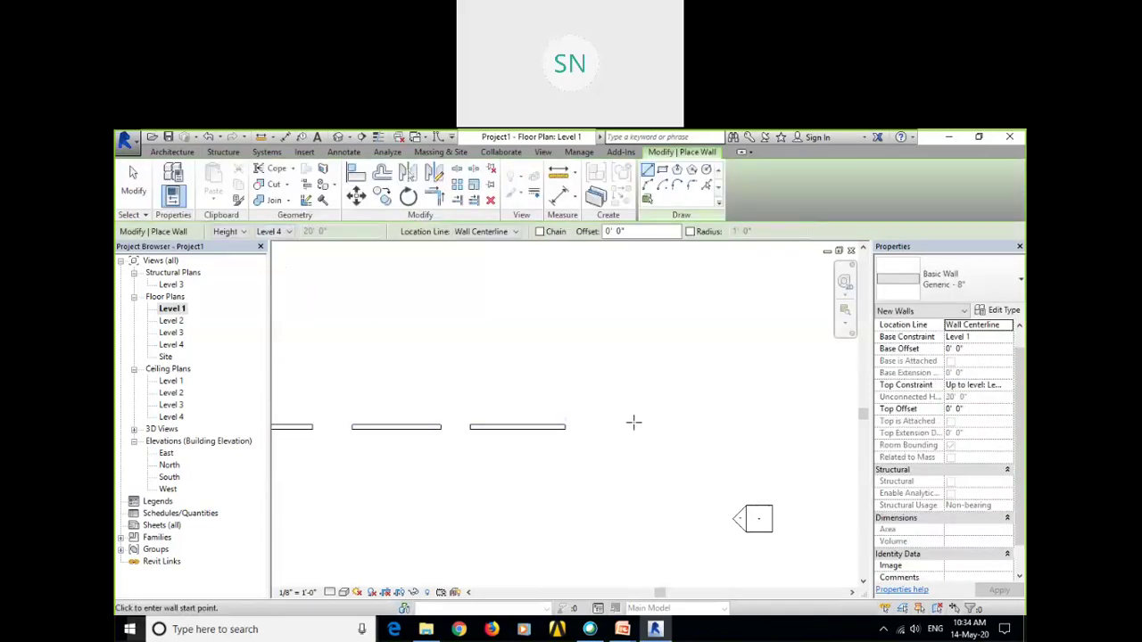
click(597, 428)
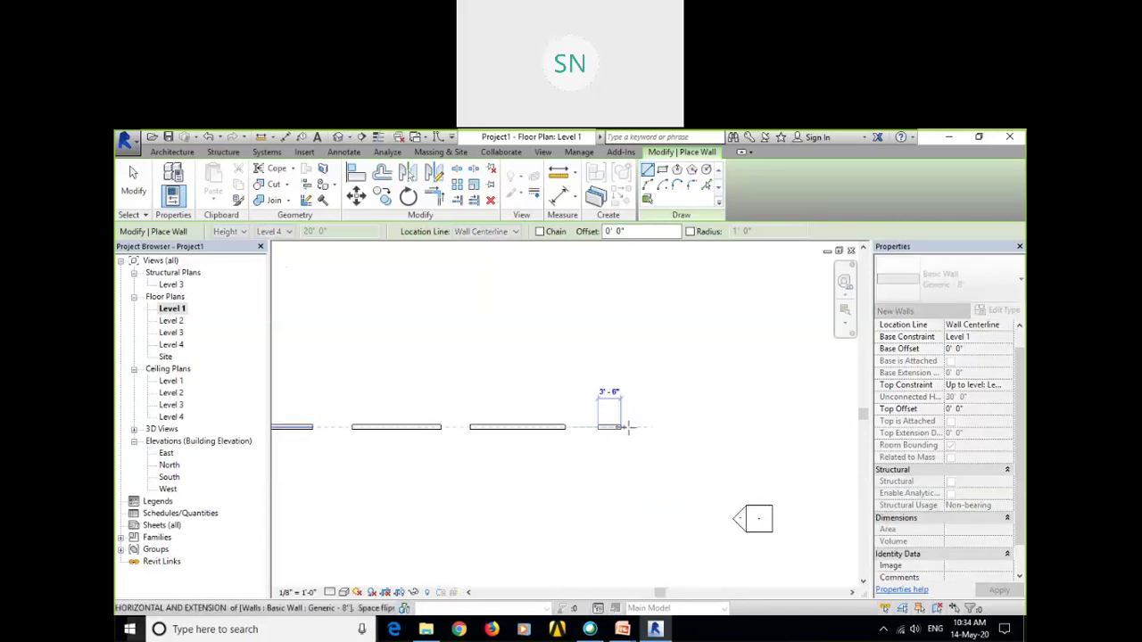
click(692, 427)
right_click(668, 303)
key(Escape)
right_click(681, 313)
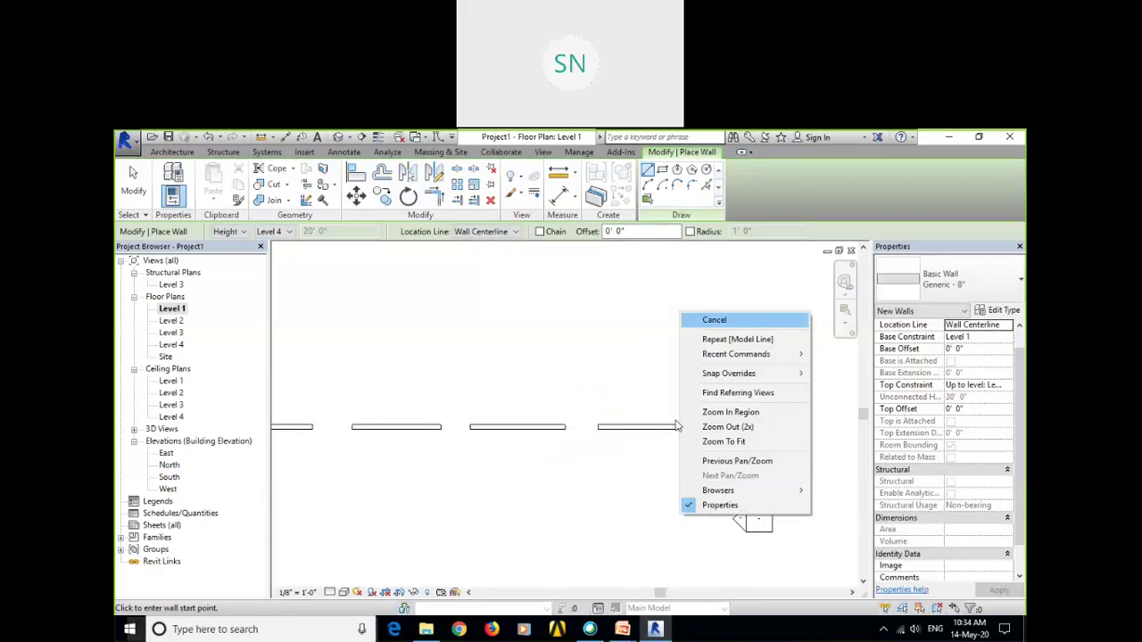
key(Escape)
key(Escape)
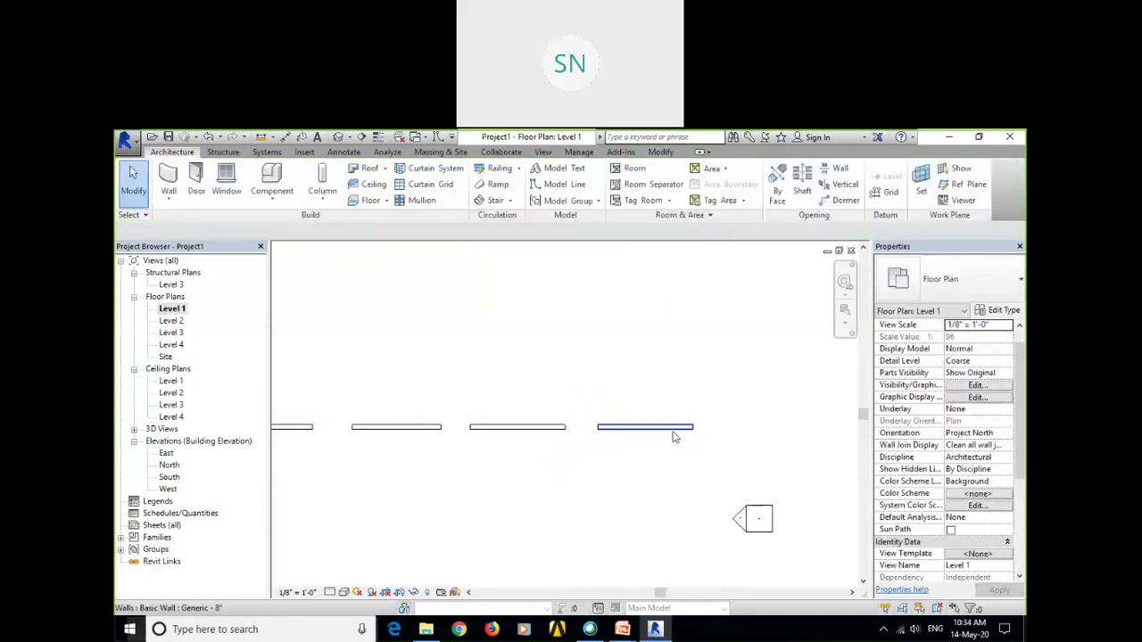
middle_drag(637, 456, 612, 457)
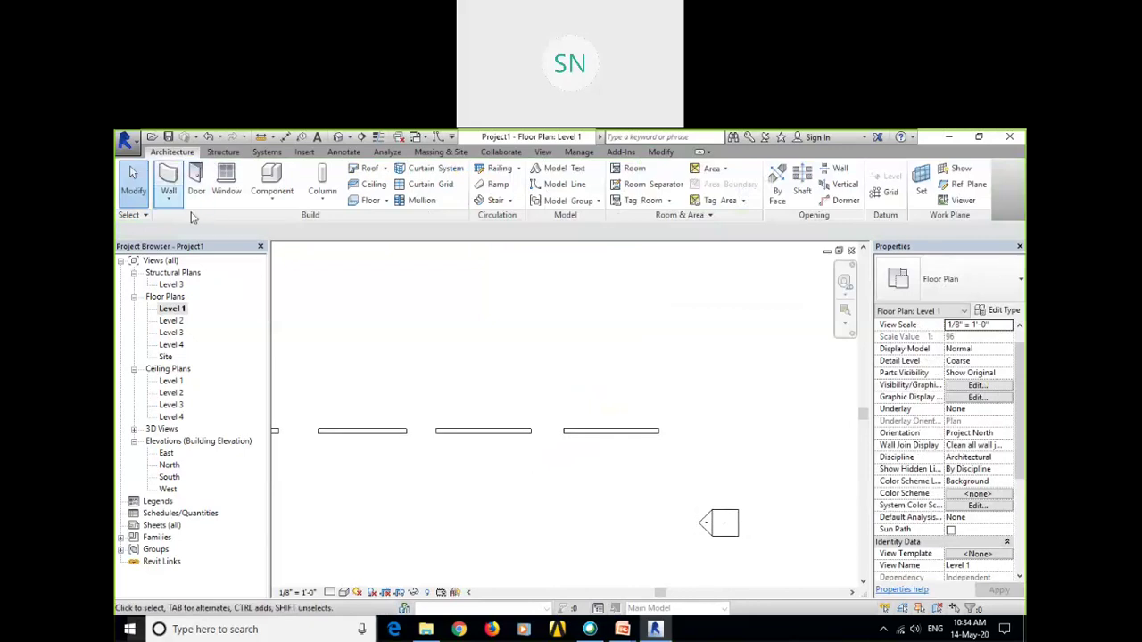
Draw a sixth horizontal Generic - 8" wall in line with and east of the fifth, with an Unconnected height of 25'.
click(285, 231)
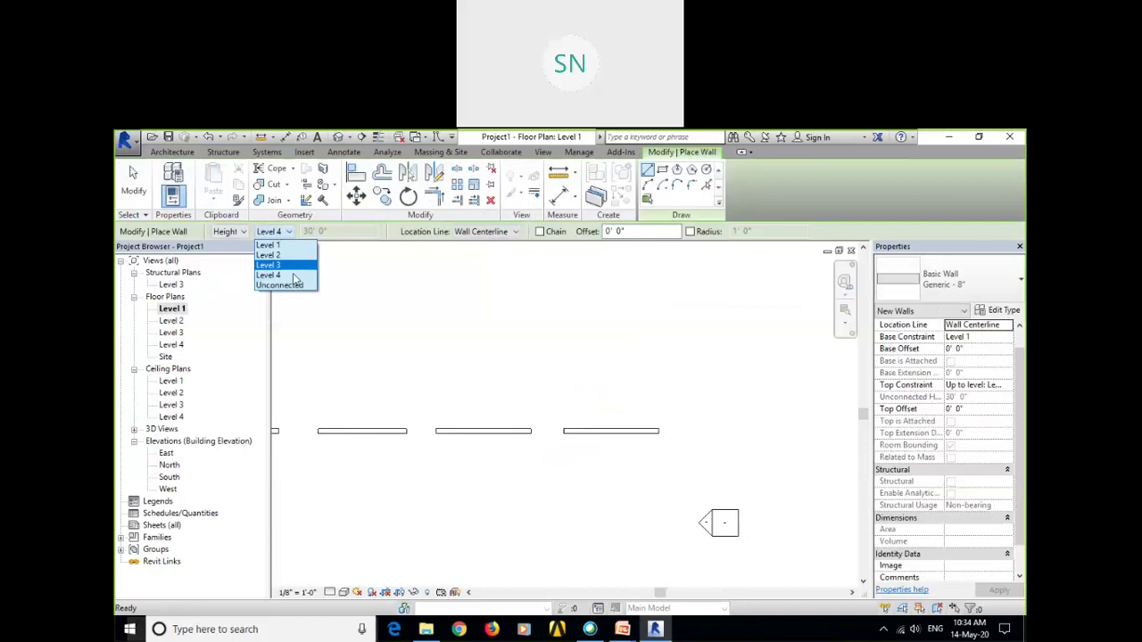
click(279, 285)
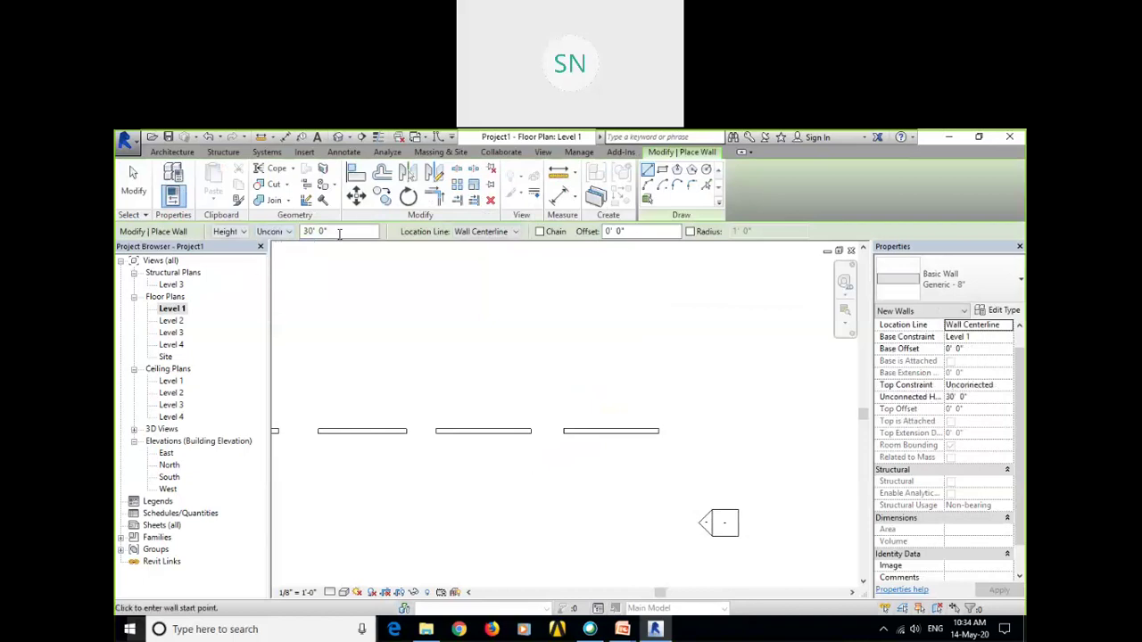
double_click(308, 231)
text(25)
click(681, 432)
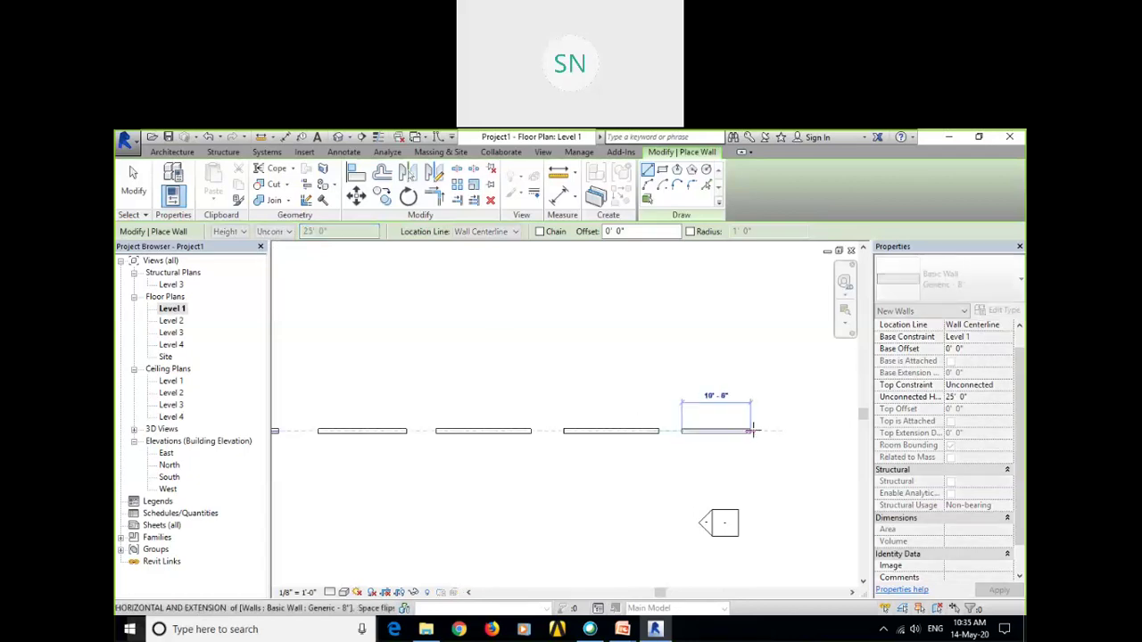
click(768, 431)
right_click(710, 322)
click(733, 330)
scroll(754, 451, up, 3)
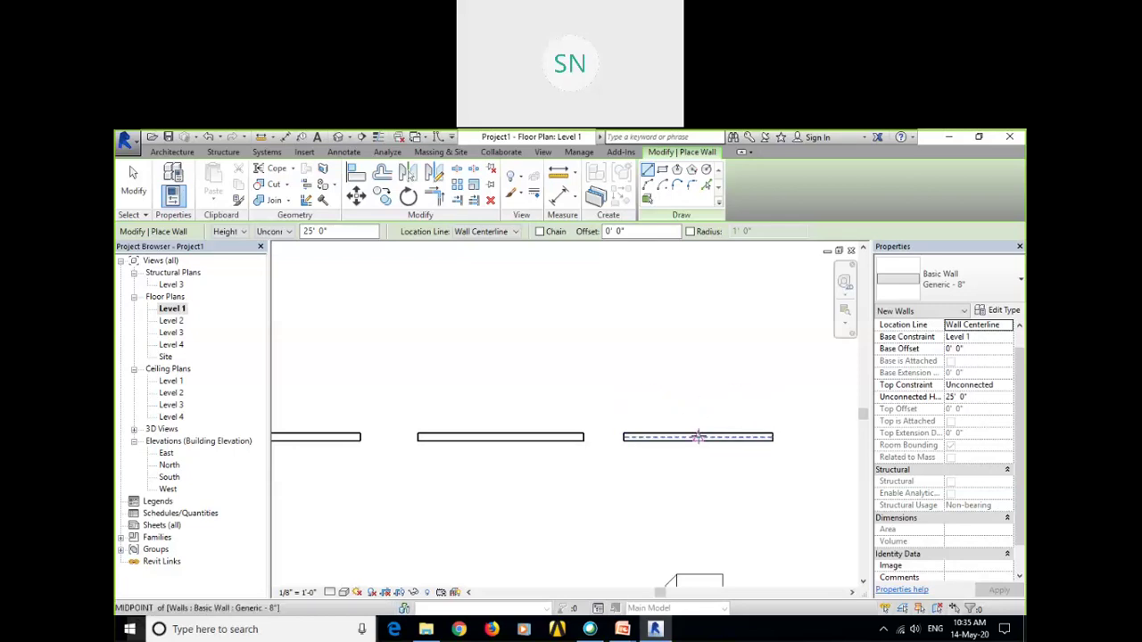
scroll(566, 327, down, 3)
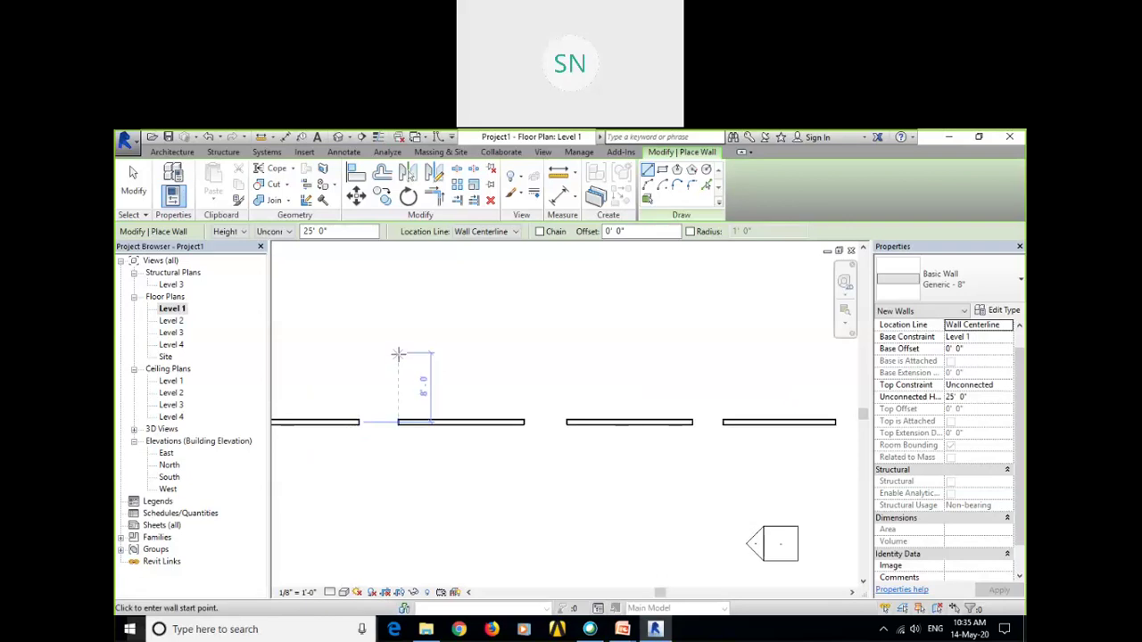
right_click(487, 305)
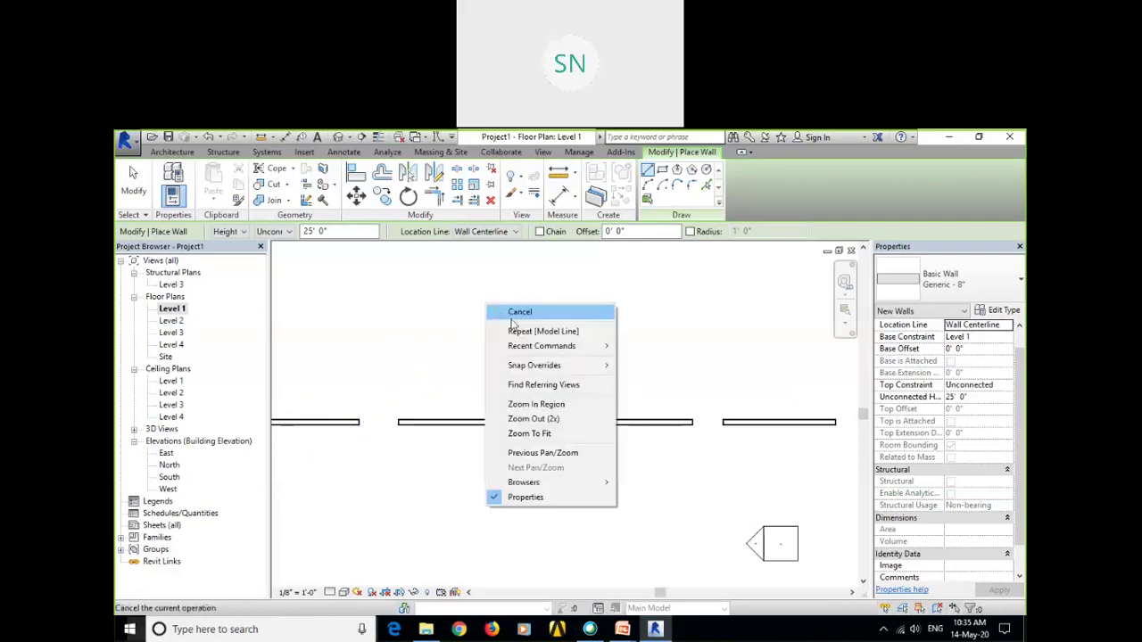
click(527, 312)
scroll(527, 313, down, 3)
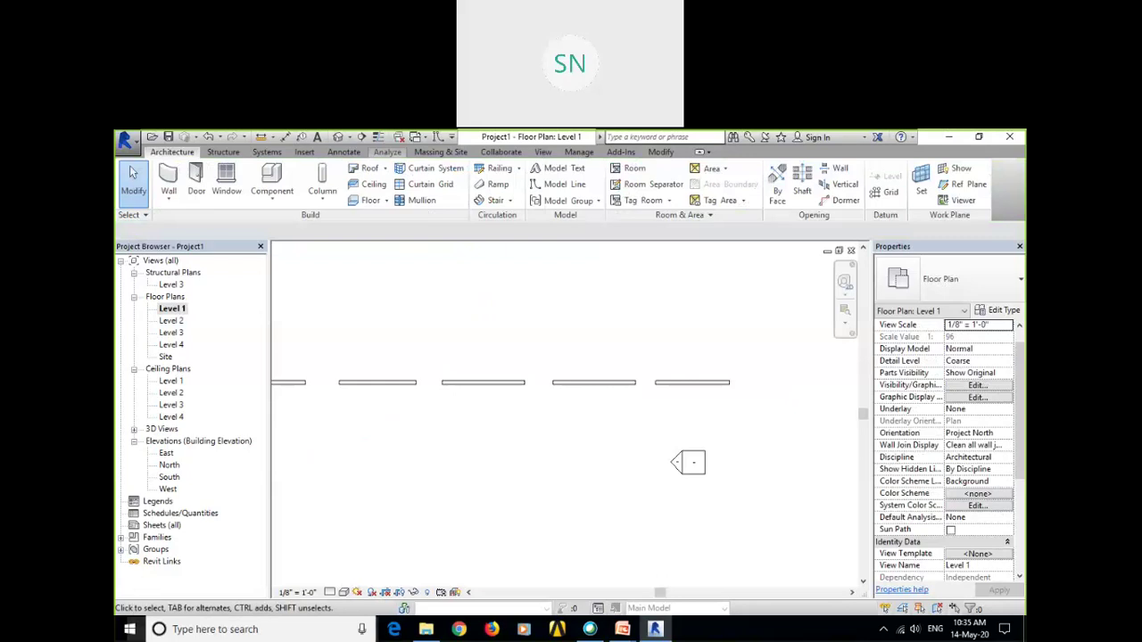
Inspect the row of walls in the default 3D view and from the front.
click(338, 137)
scroll(499, 283, down, 1)
middle_drag(652, 367, 621, 357)
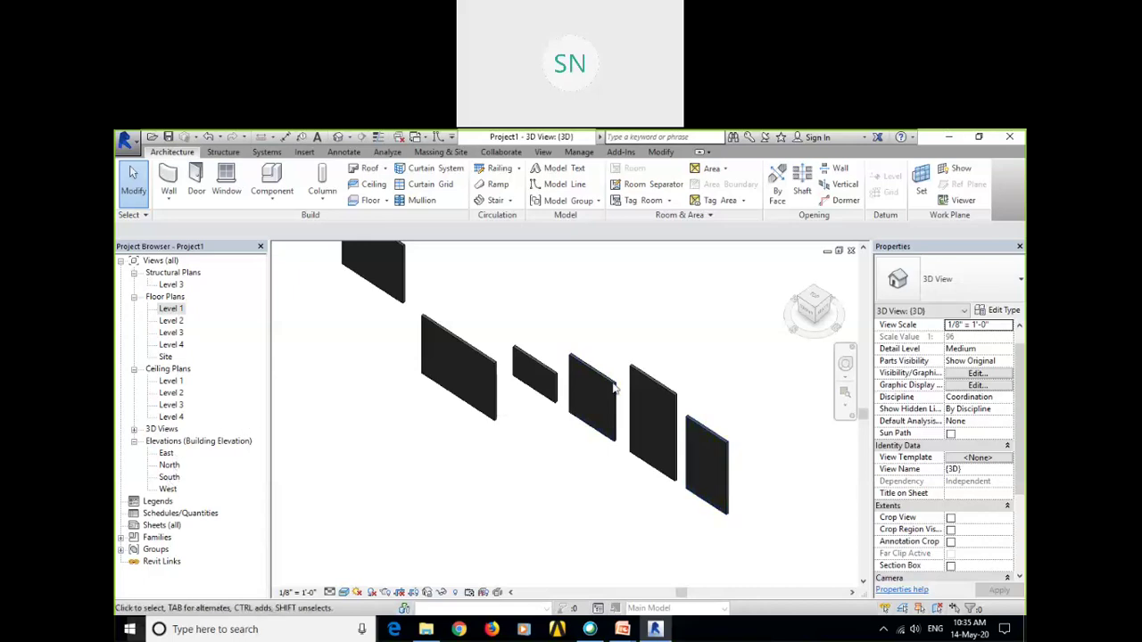
click(803, 317)
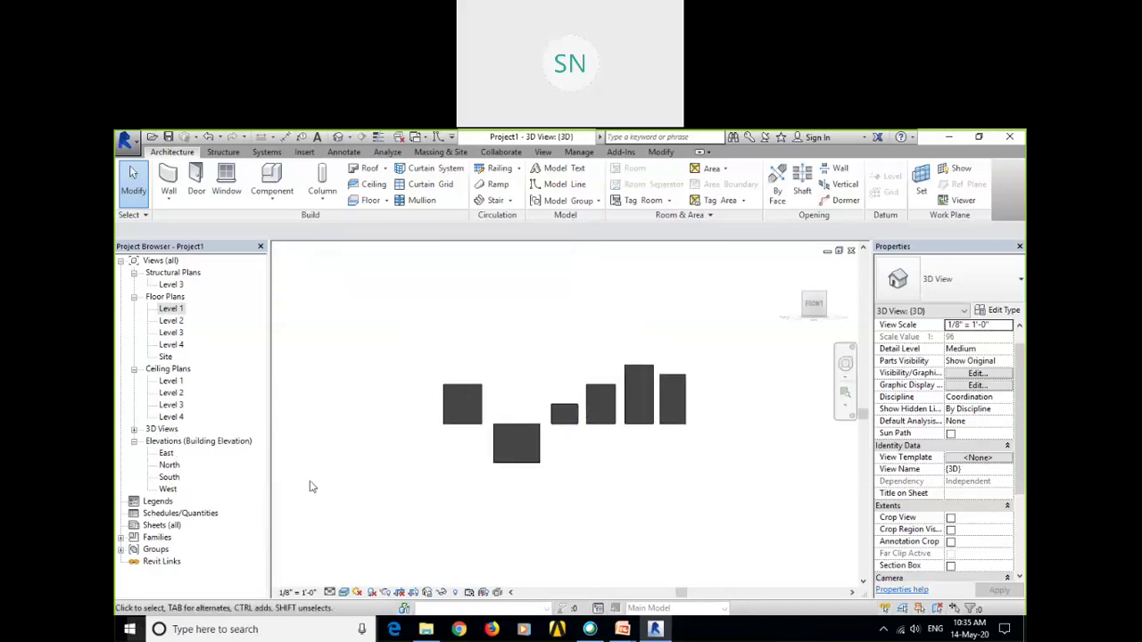
Open the South elevation and extend the right ends of the level lines past the easternmost wall.
double_click(170, 478)
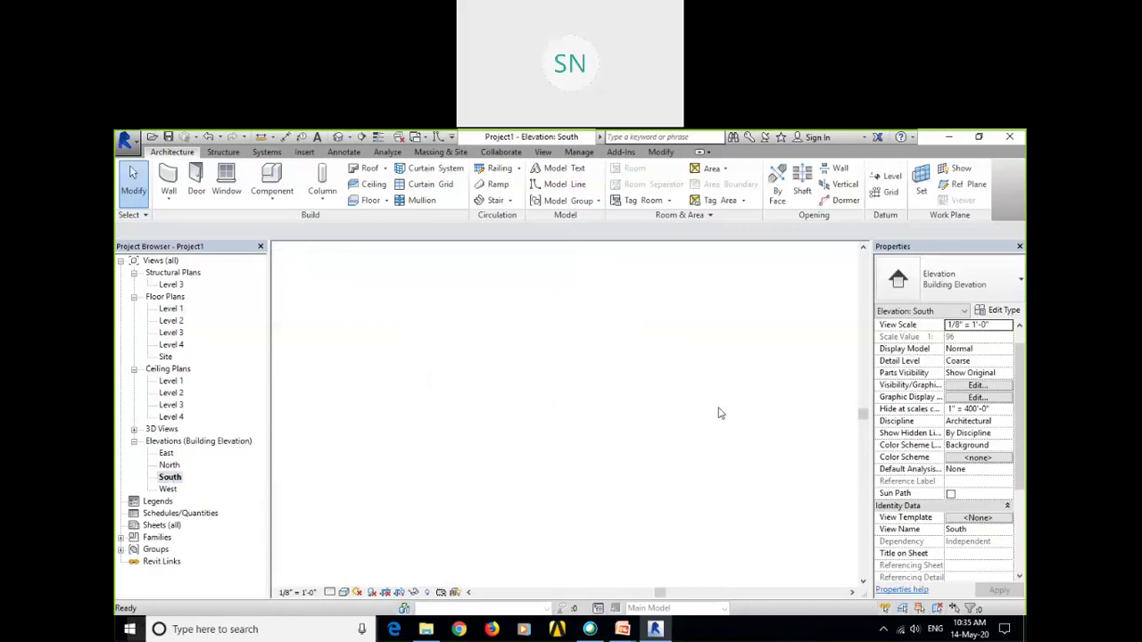
scroll(607, 319, up, 4)
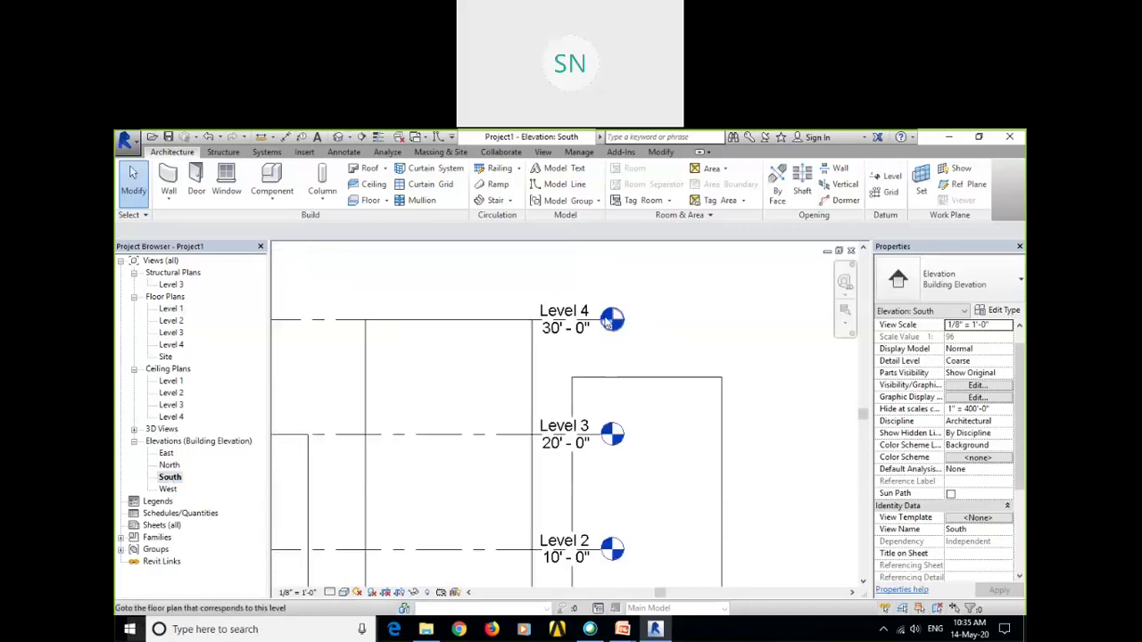
click(610, 320)
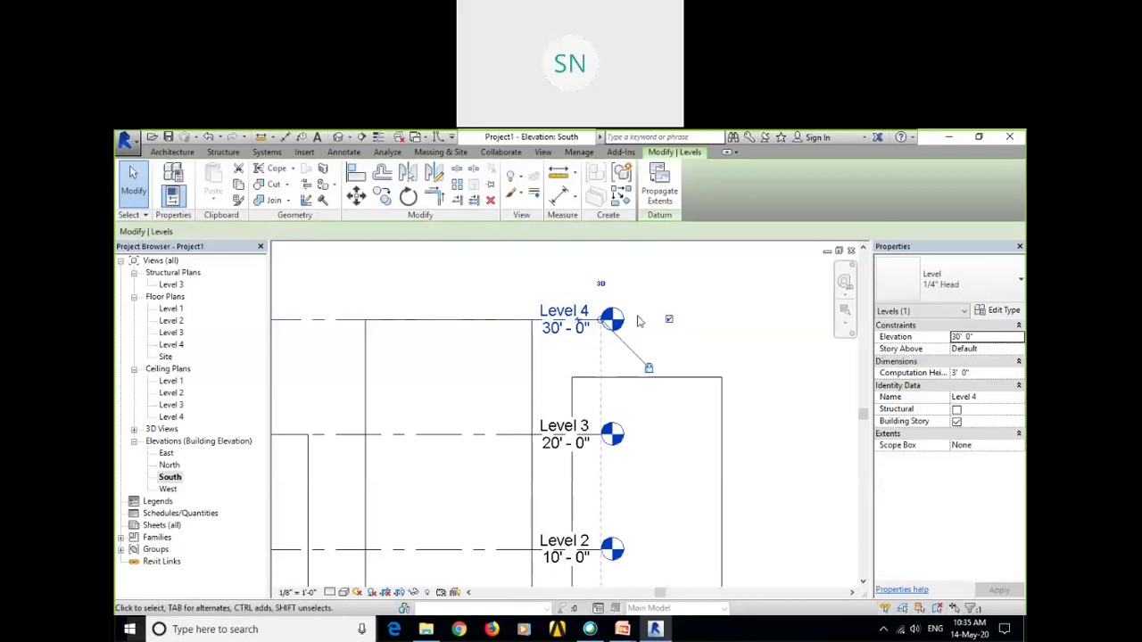
drag(602, 323, 819, 350)
scroll(612, 401, down, 4)
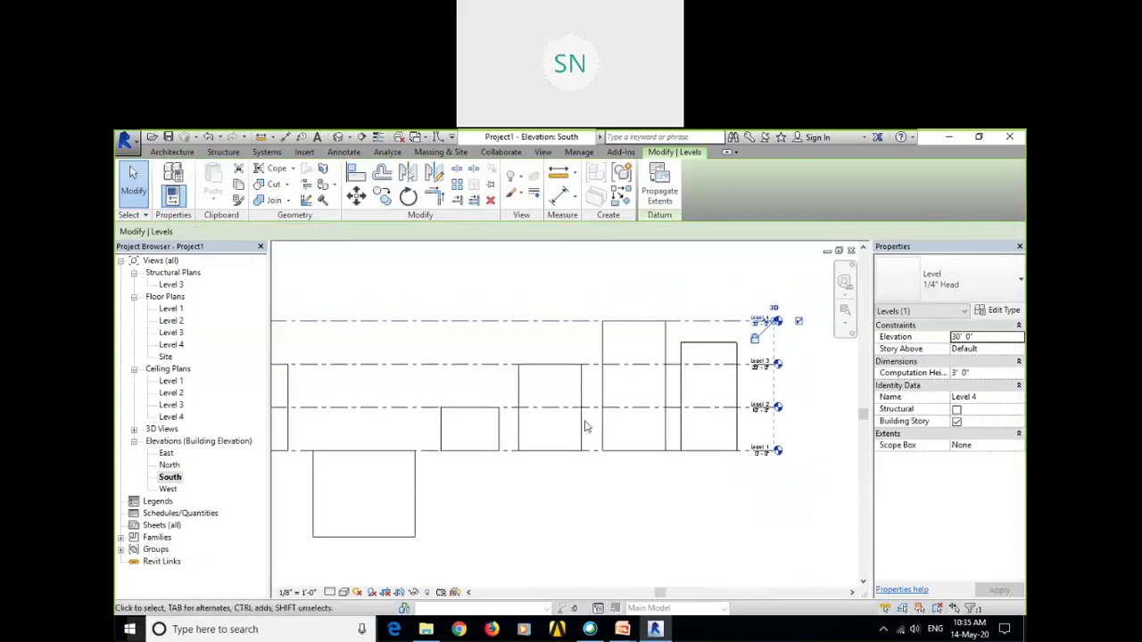
Compare the wall heights with the level lines in the South elevation, selecting individual walls to check their constraints.
scroll(532, 431, up, 1)
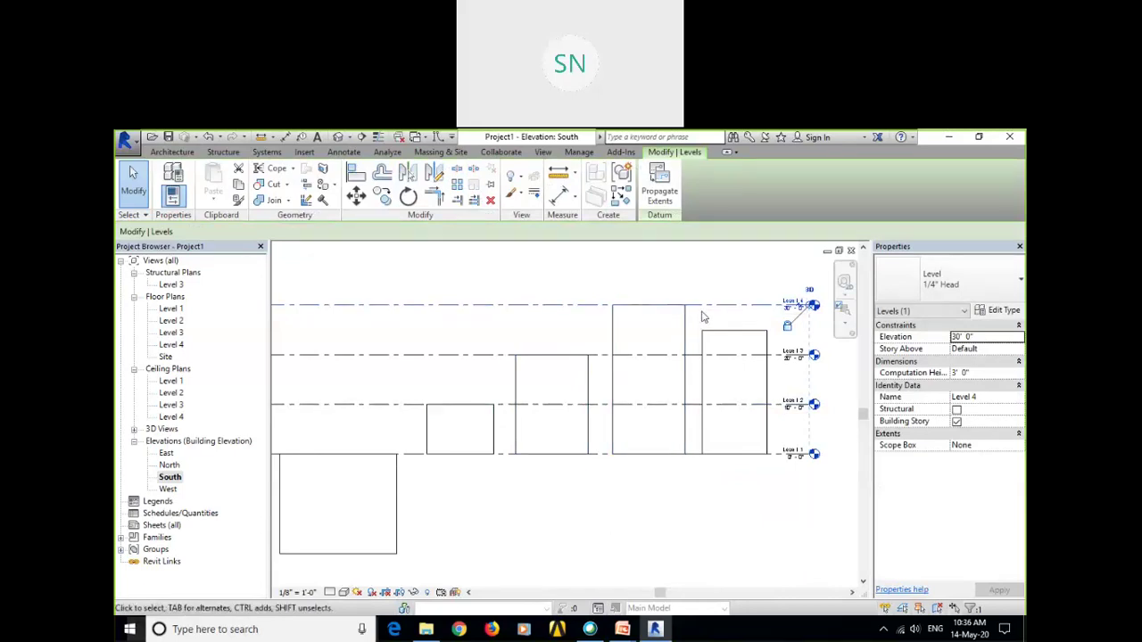
middle_drag(703, 312, 660, 329)
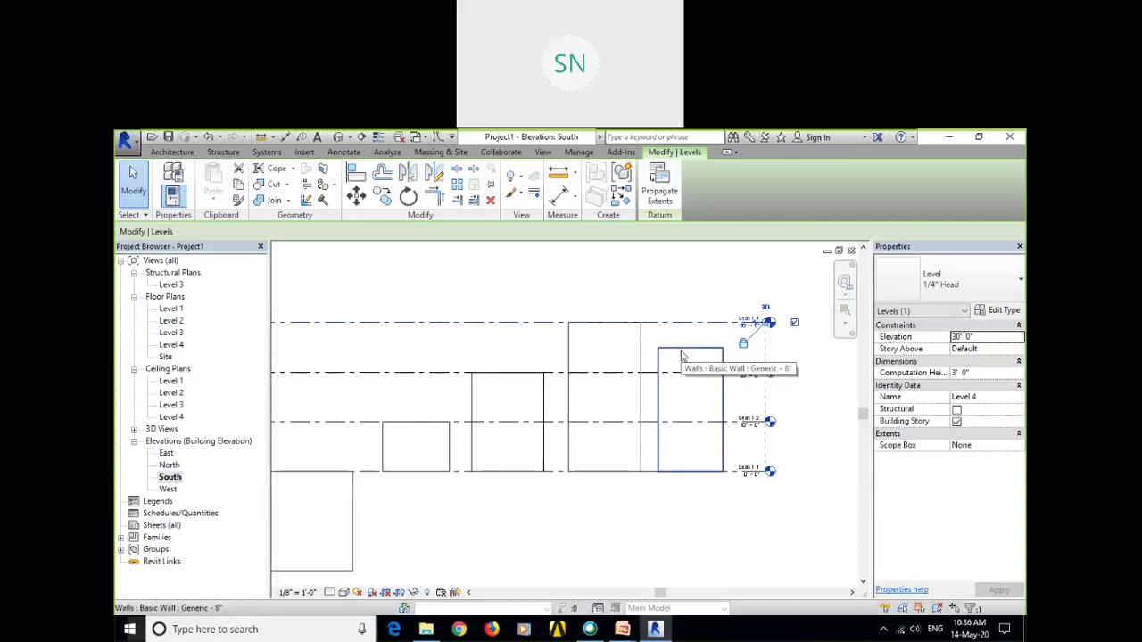
click(516, 450)
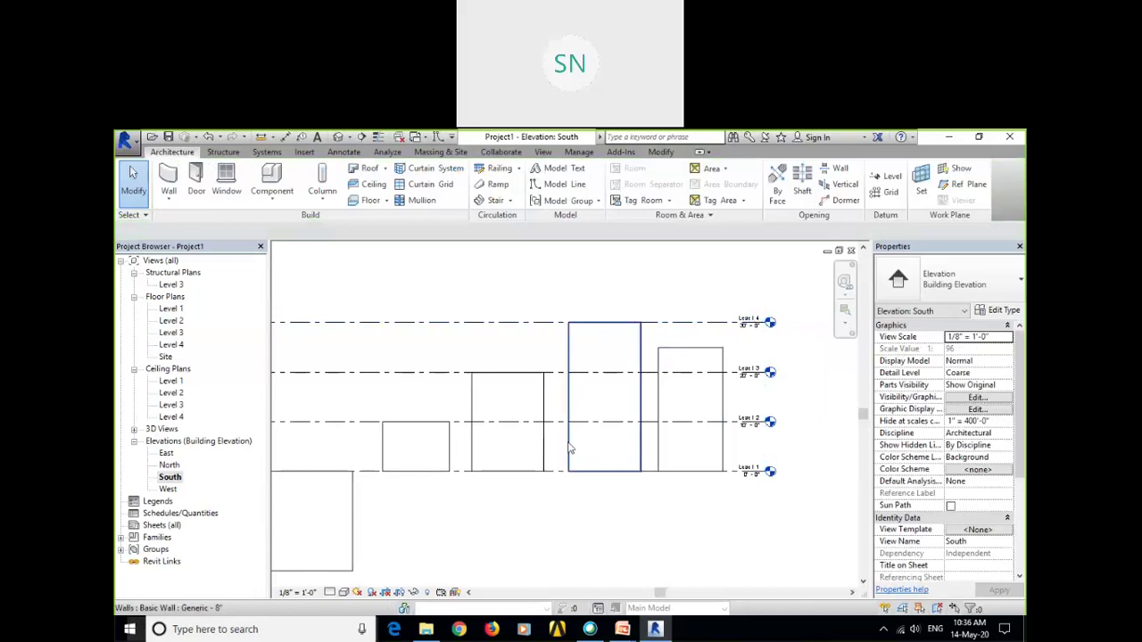
click(572, 451)
click(540, 450)
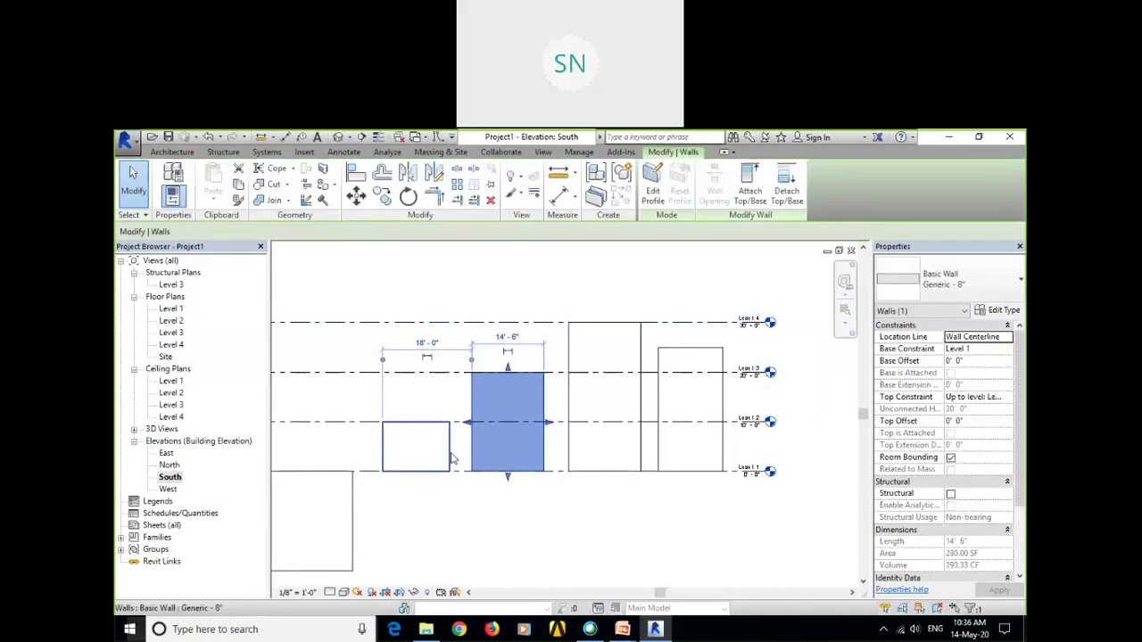
click(451, 462)
click(499, 474)
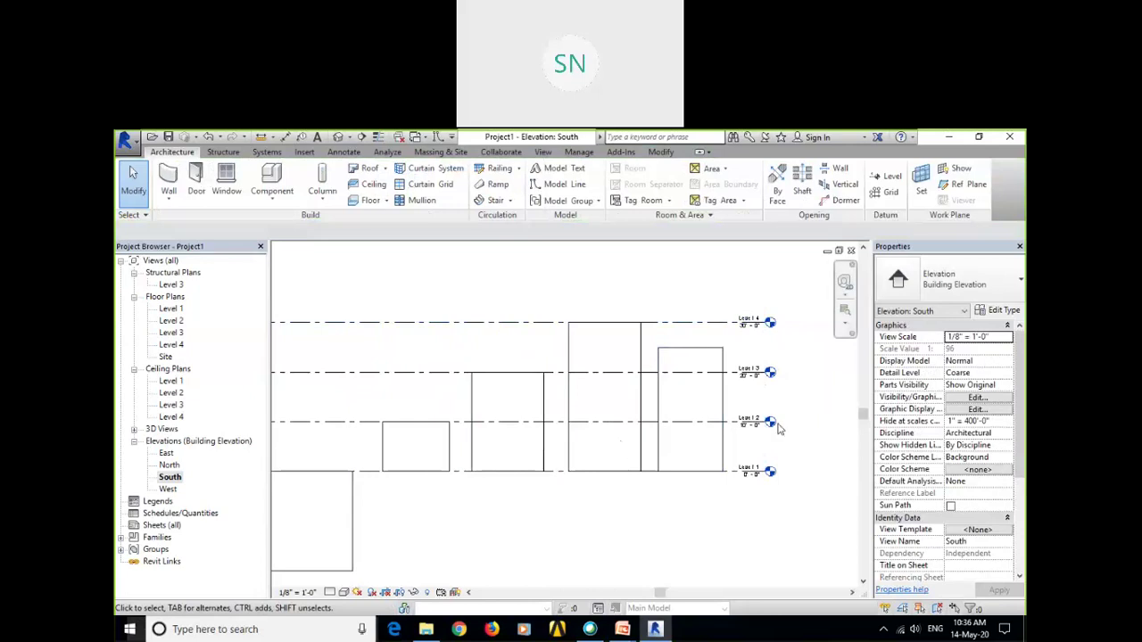
Set Level 2's elevation to 15' in the South elevation and examine the walls against the level lines.
scroll(749, 426, up, 3)
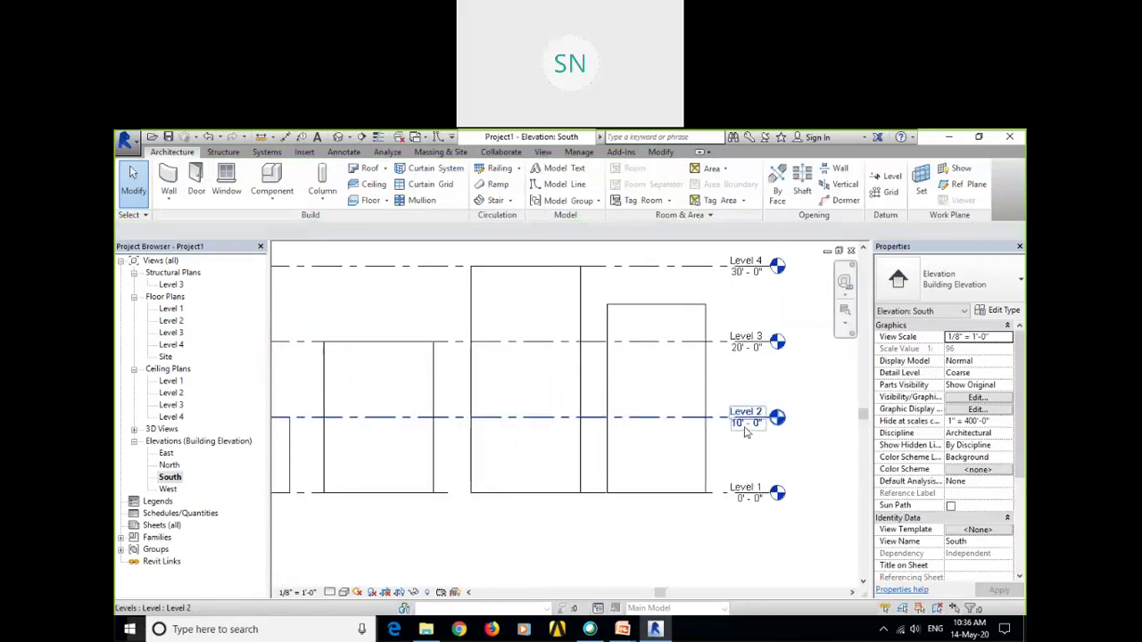
click(746, 432)
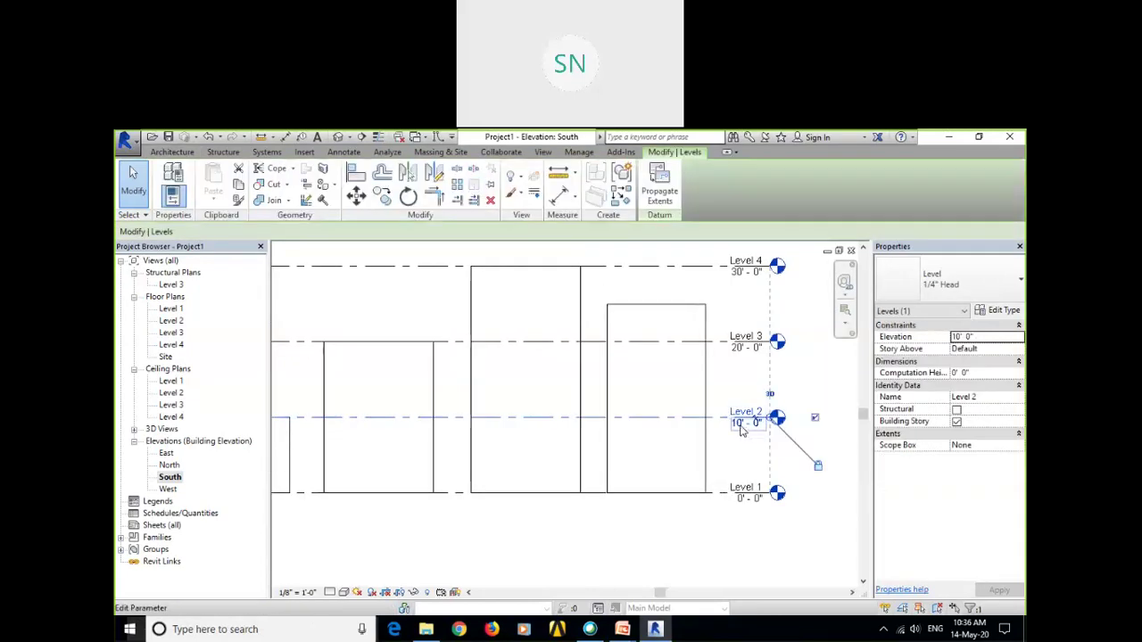
click(746, 426)
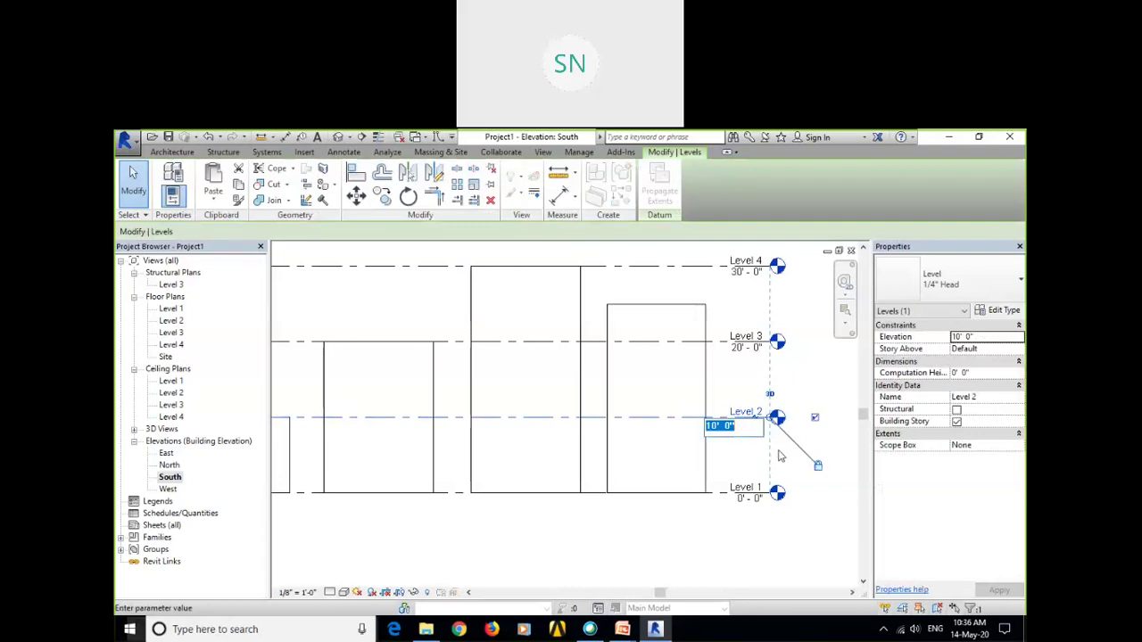
text(15)
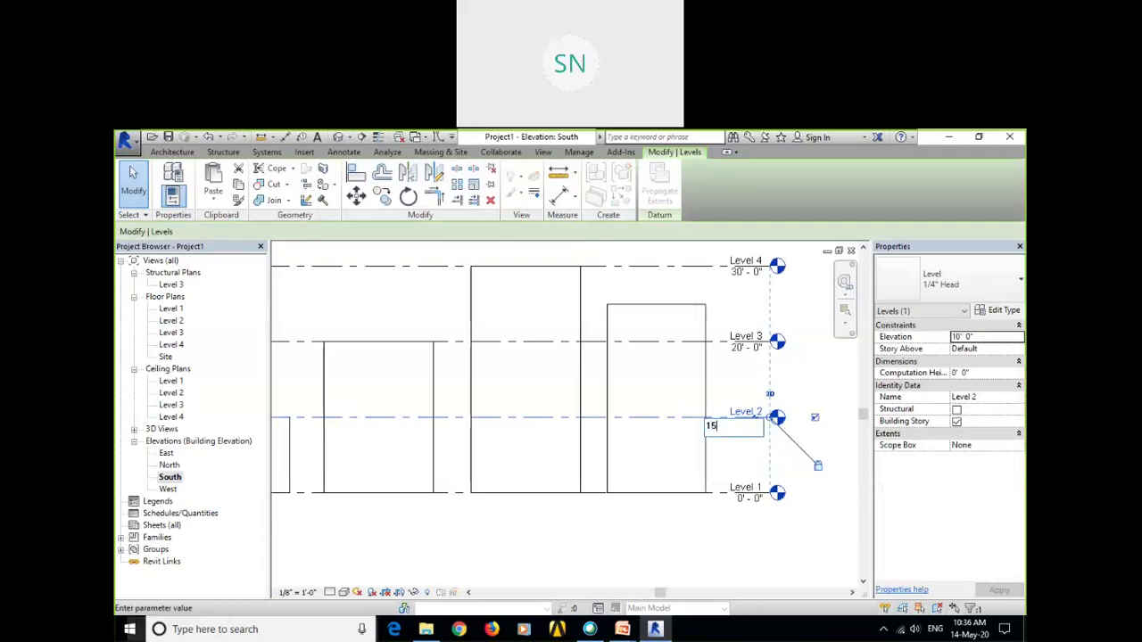
text(')
key(Return)
scroll(633, 462, down, 2)
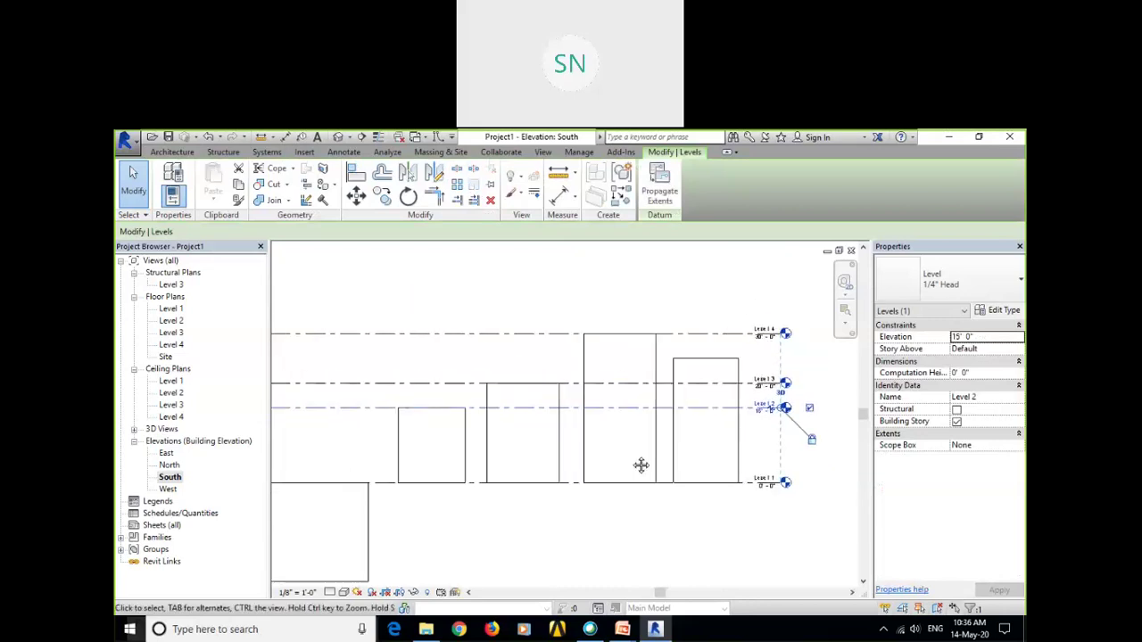
scroll(469, 440, up, 2)
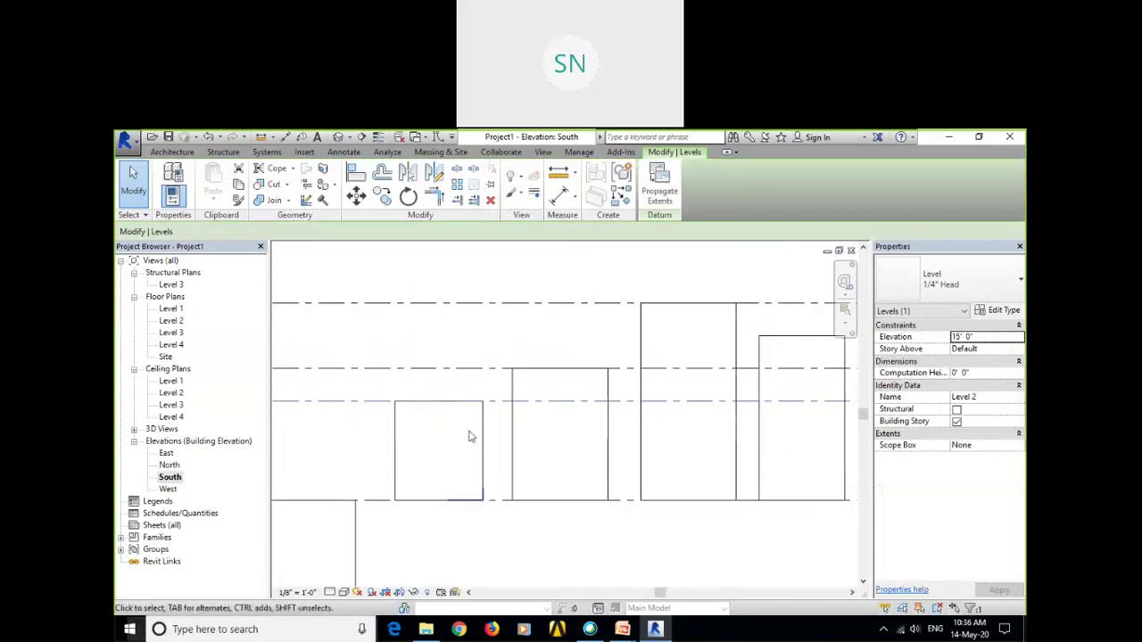
Set Level 2's elevation to 5' in the South elevation.
scroll(487, 423, up, 1)
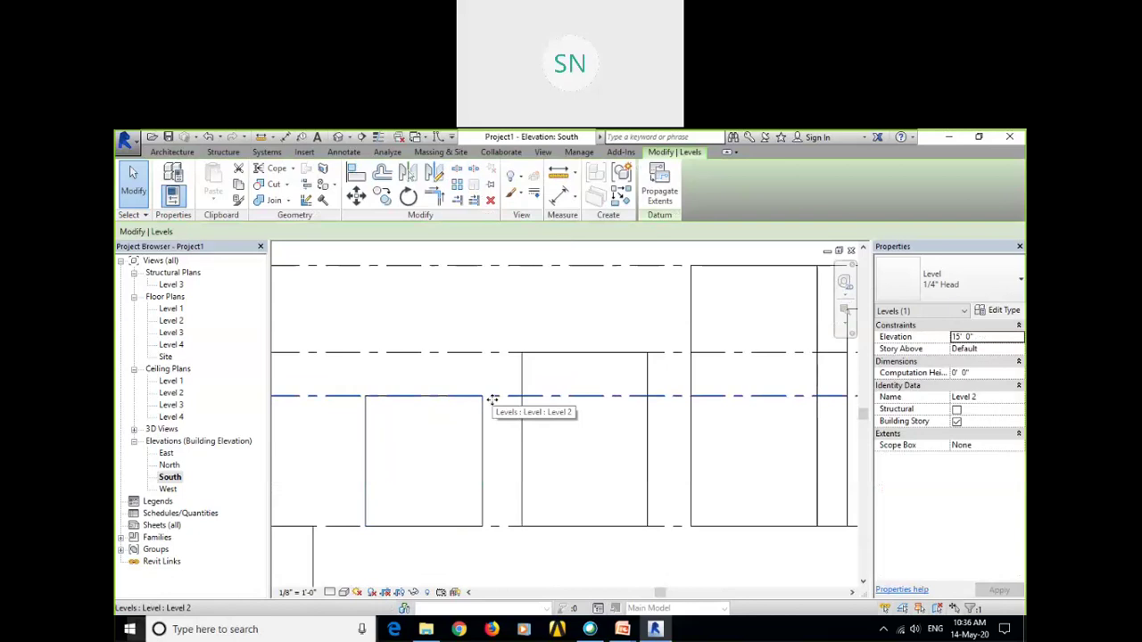
scroll(492, 399, down, 1)
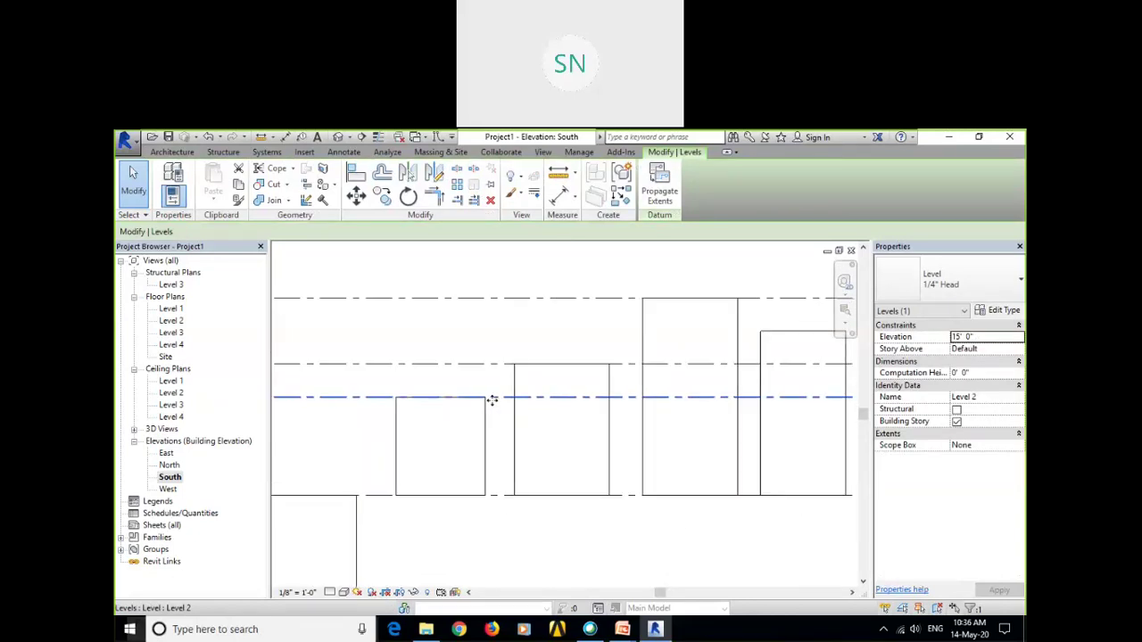
middle_drag(500, 431, 469, 436)
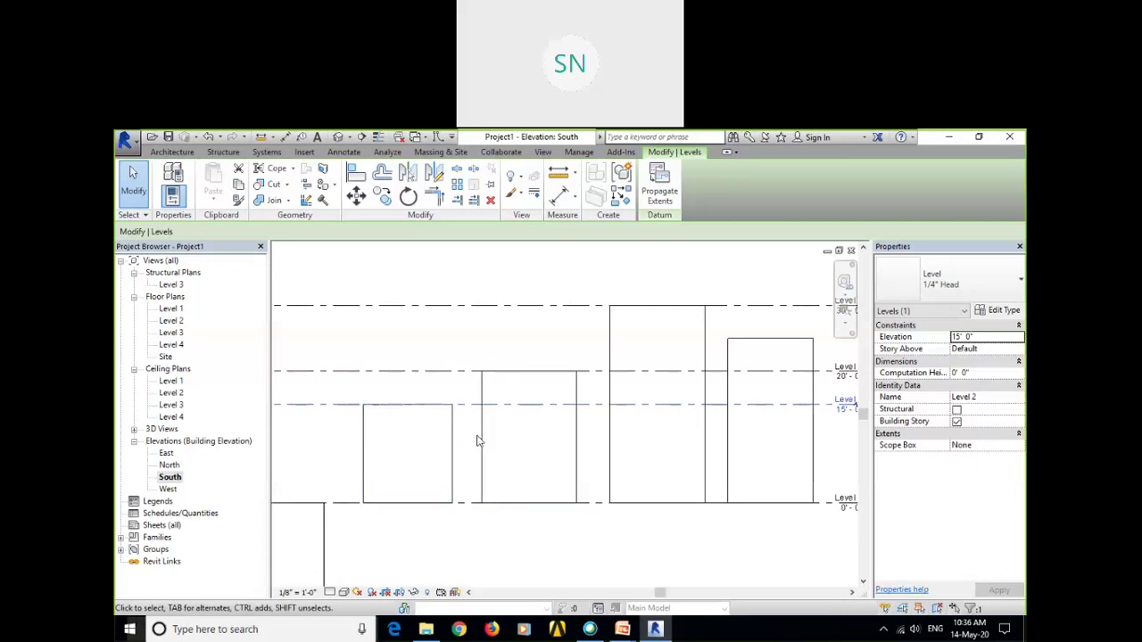
middle_drag(473, 442, 429, 443)
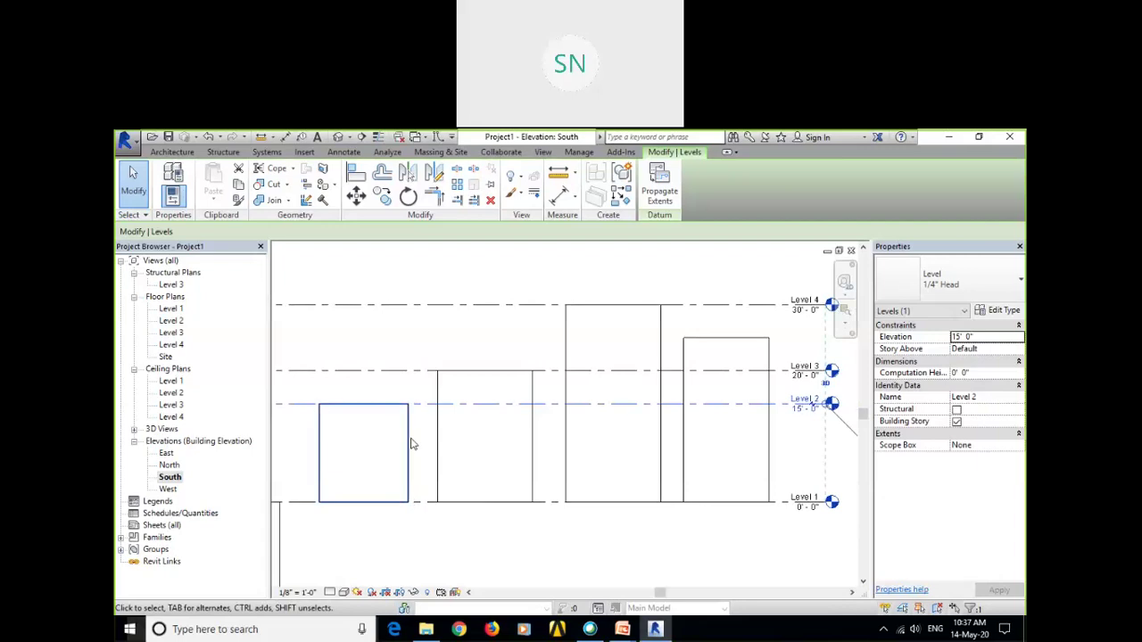
click(805, 407)
text(5)
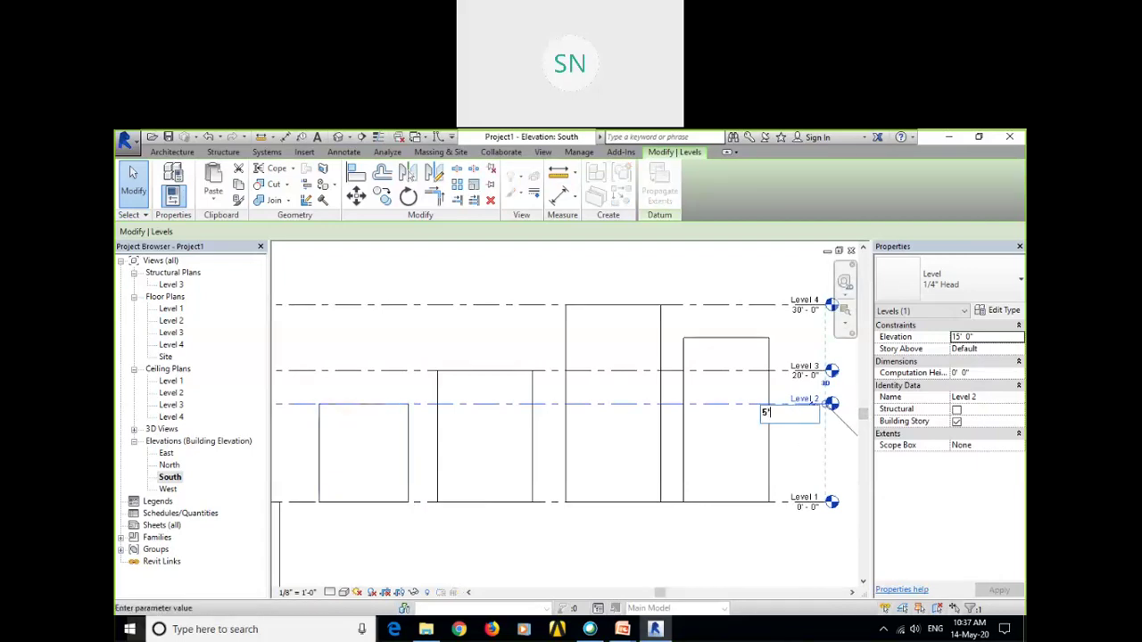
key(Return)
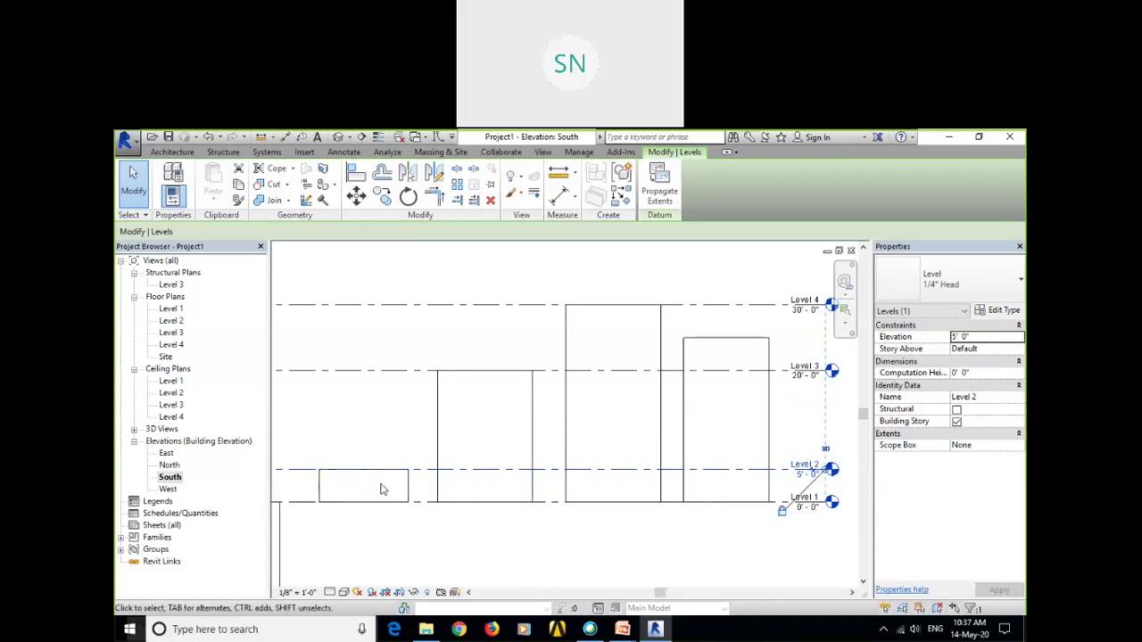
Set Level 3's elevation to 12' in the South elevation.
middle_drag(770, 400, 718, 418)
click(749, 401)
click(749, 394)
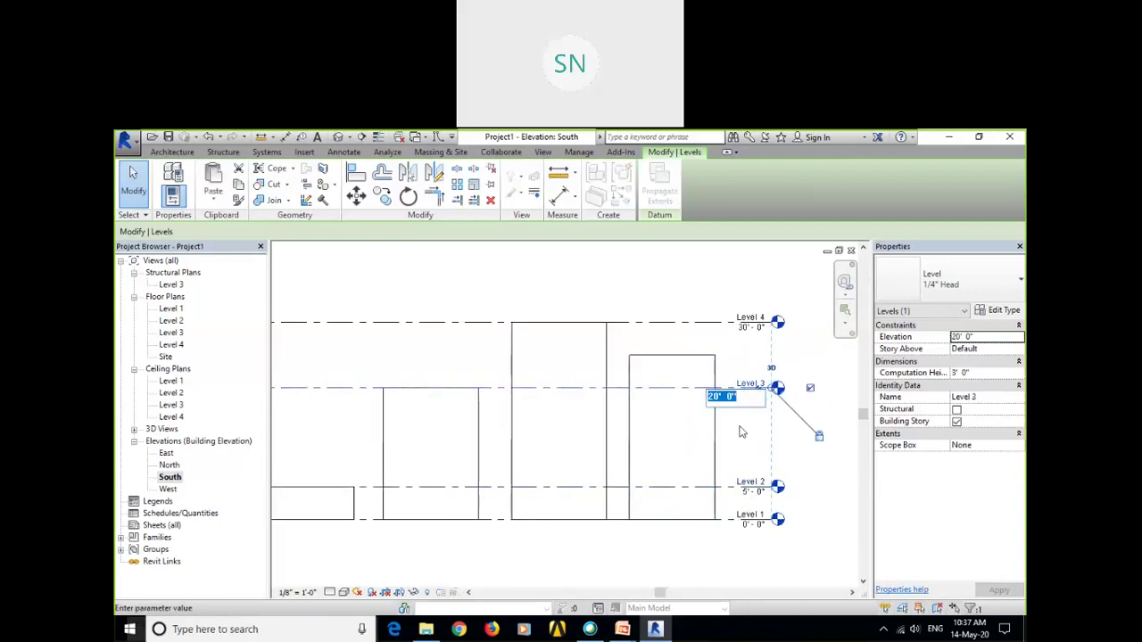
text(12)
key(Return)
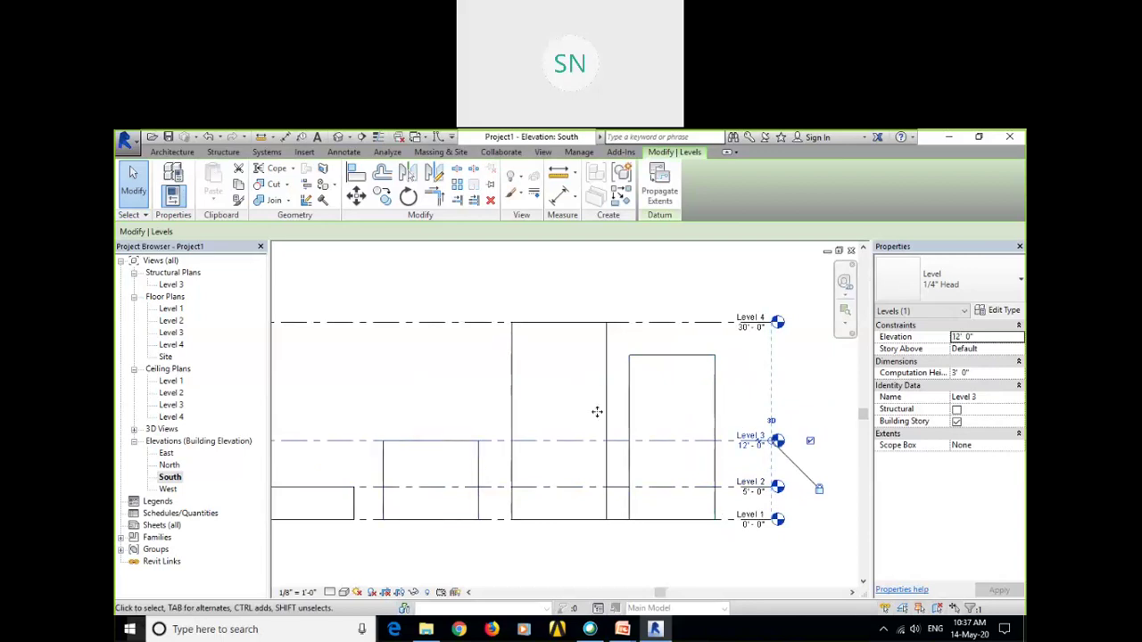
Set Level 4's elevation to 25' and select the easternmost wall to check its top constraint.
click(754, 335)
click(747, 330)
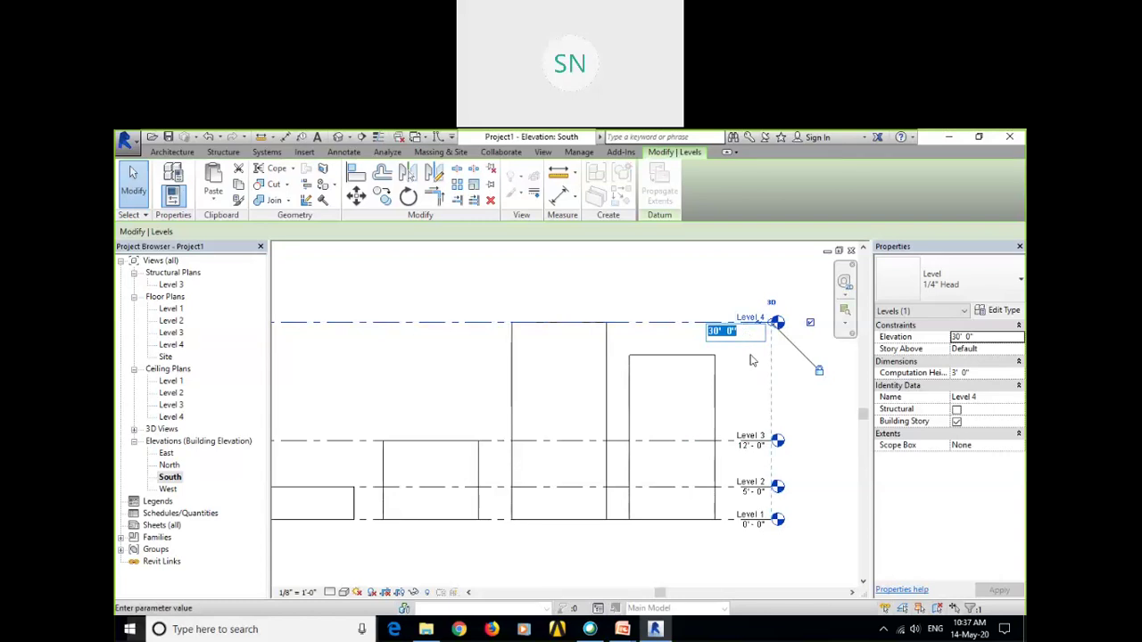
text(25)
key(Return)
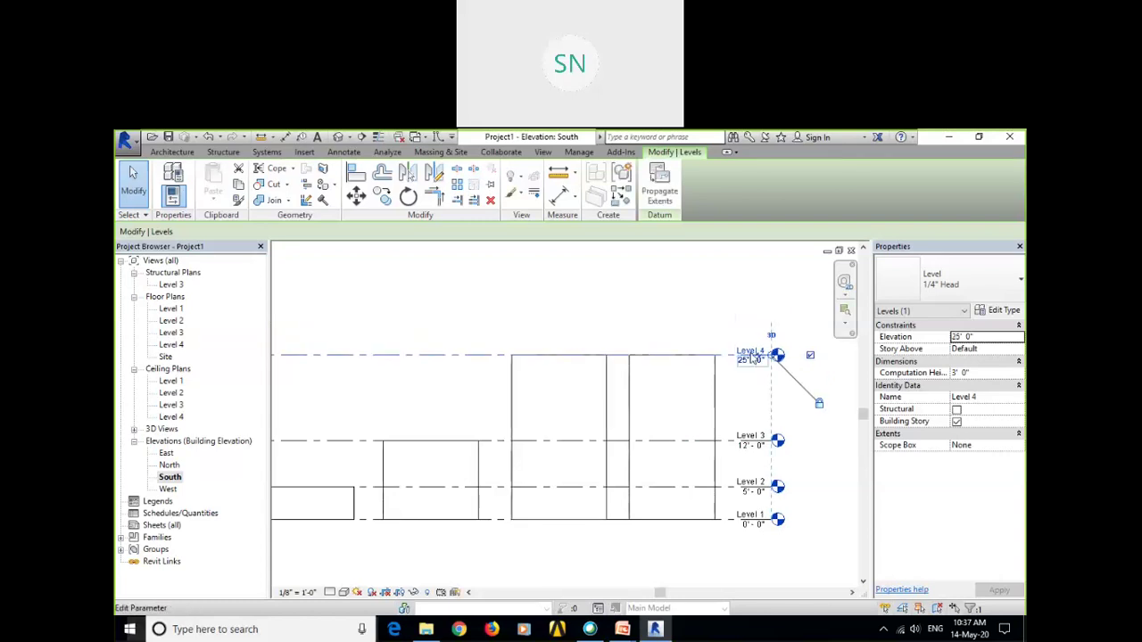
middle_drag(634, 413, 629, 285)
scroll(629, 286, down, 1)
middle_drag(698, 307, 675, 348)
scroll(689, 294, up, 2)
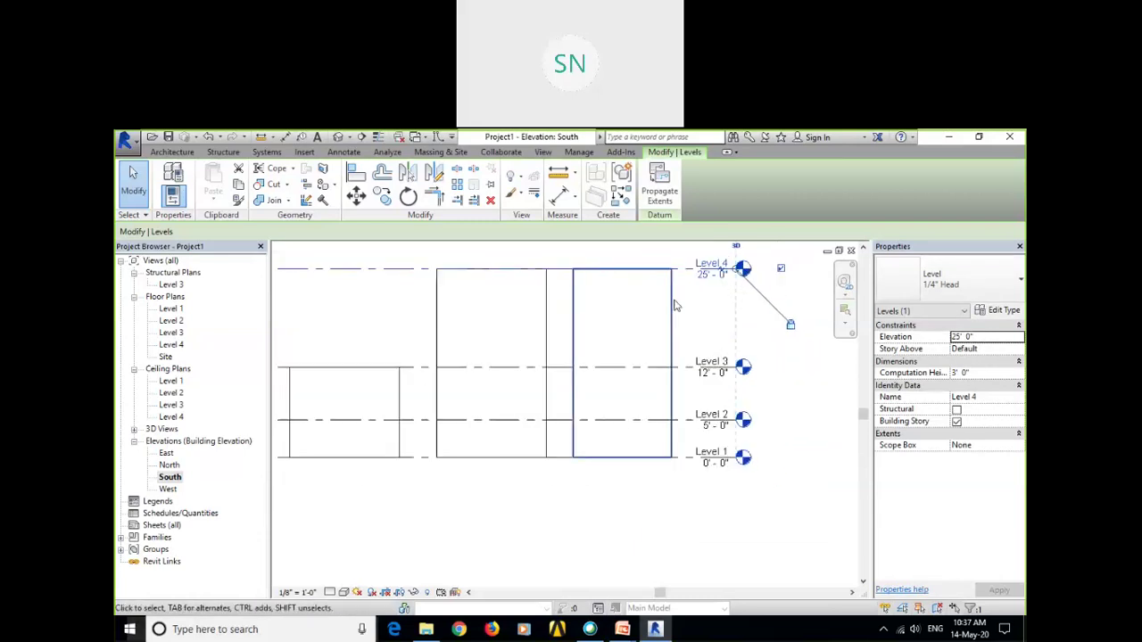
click(671, 305)
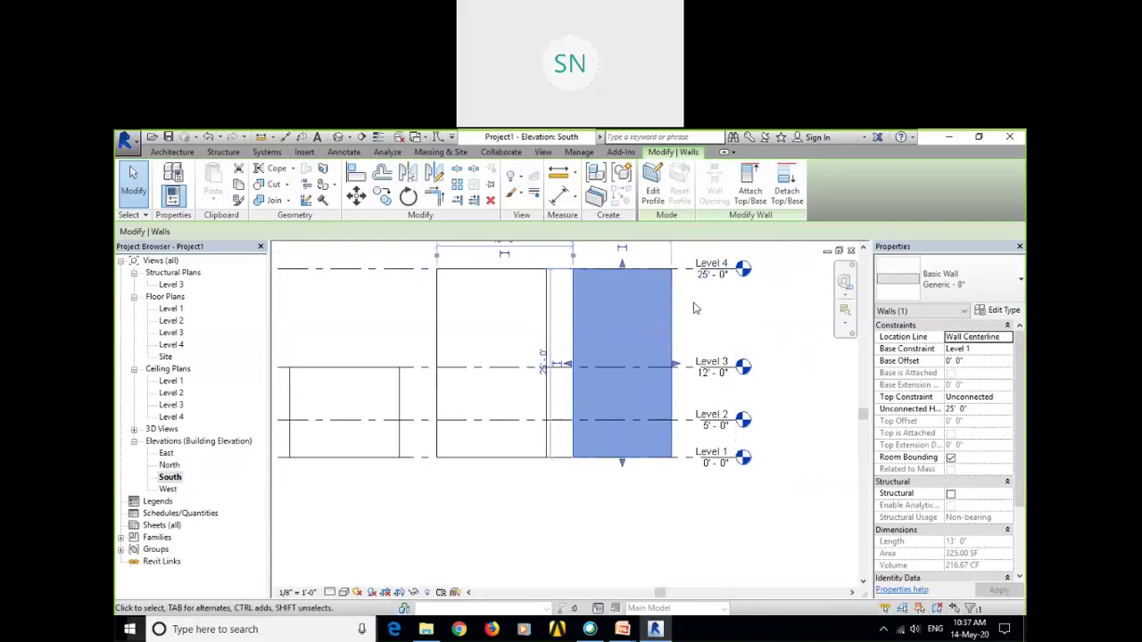
middle_drag(687, 311, 686, 326)
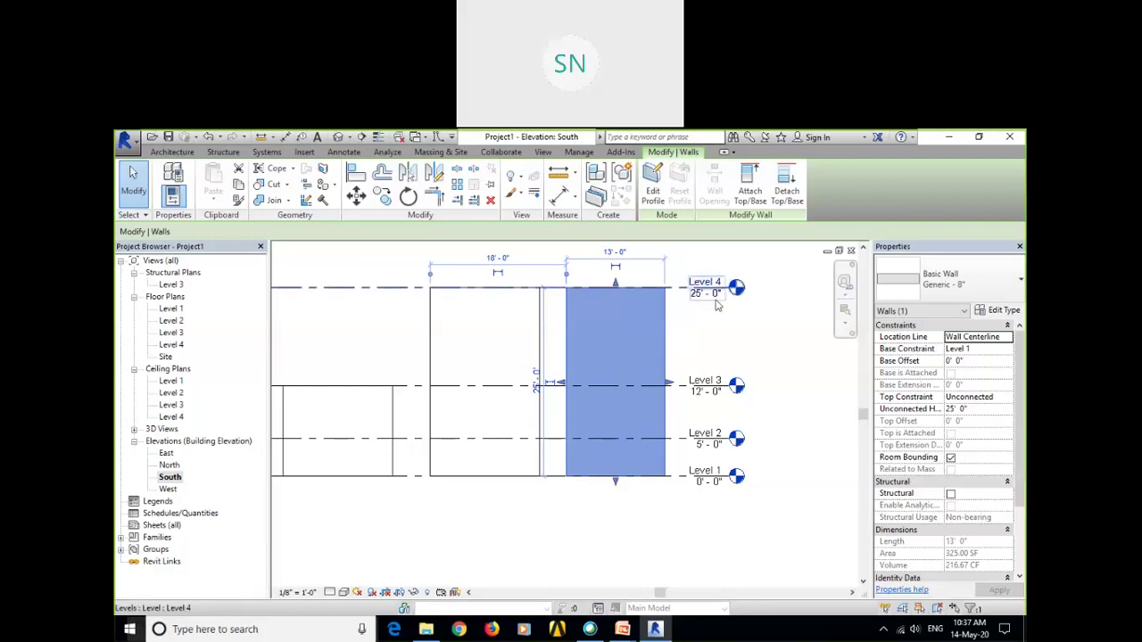
Set Level 4's elevation to 40' in the South elevation.
click(711, 303)
click(705, 293)
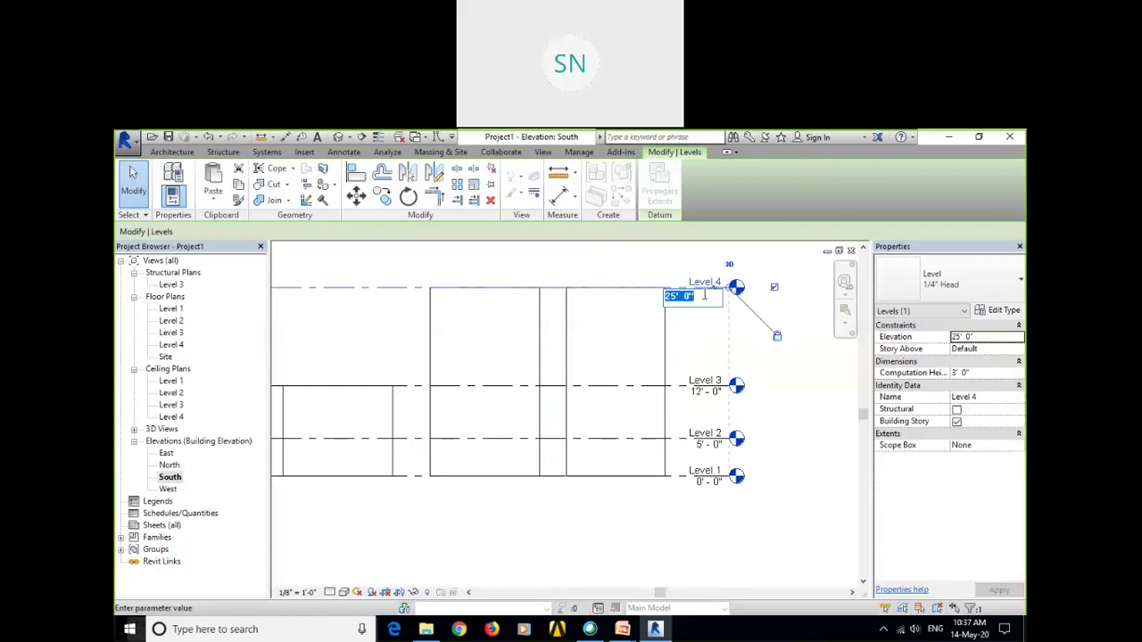
text(40)
key(Return)
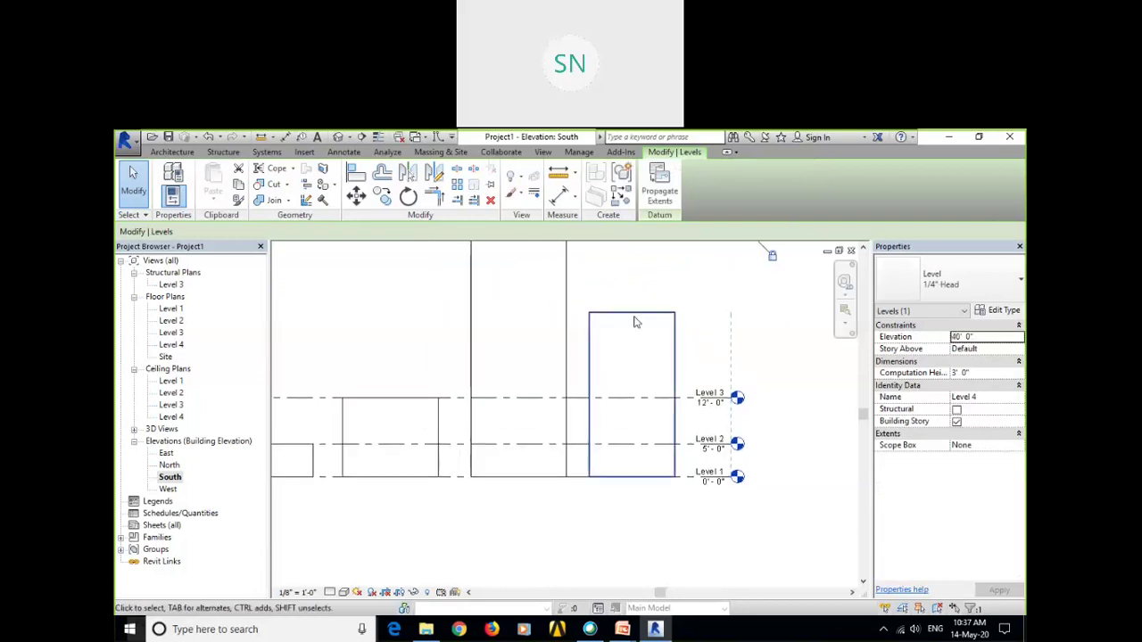
Set Level 3's elevation to 30' in the South elevation.
click(710, 404)
click(709, 403)
text(3)
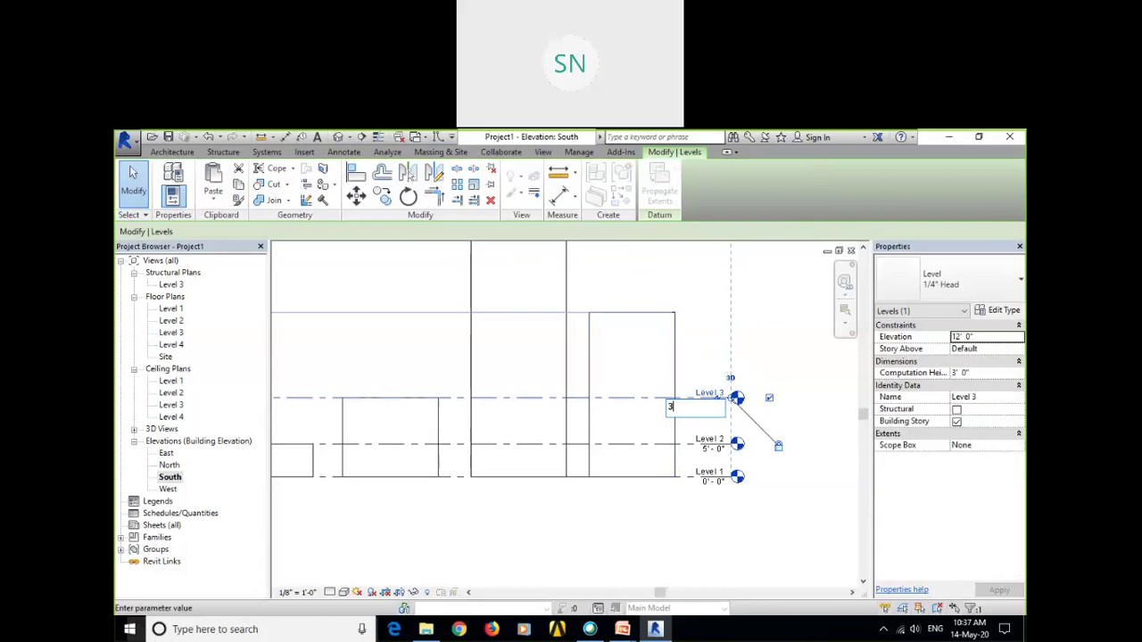
text(0)
key(Return)
Set Level 2's elevation to 10' in the South elevation.
click(711, 449)
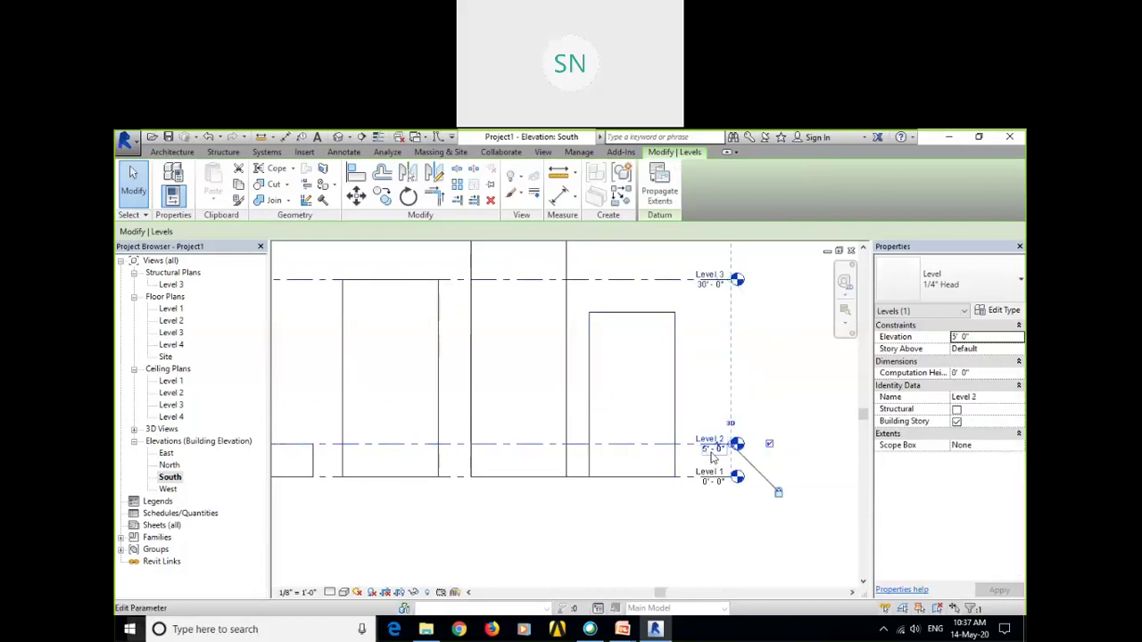
click(711, 451)
text(10)
key(Return)
Examine the whole row of walls against the level lines in the South elevation.
scroll(758, 366, down, 1)
scroll(758, 365, down, 1)
scroll(601, 451, down, 2)
scroll(481, 407, down, 1)
middle_drag(483, 409, 584, 437)
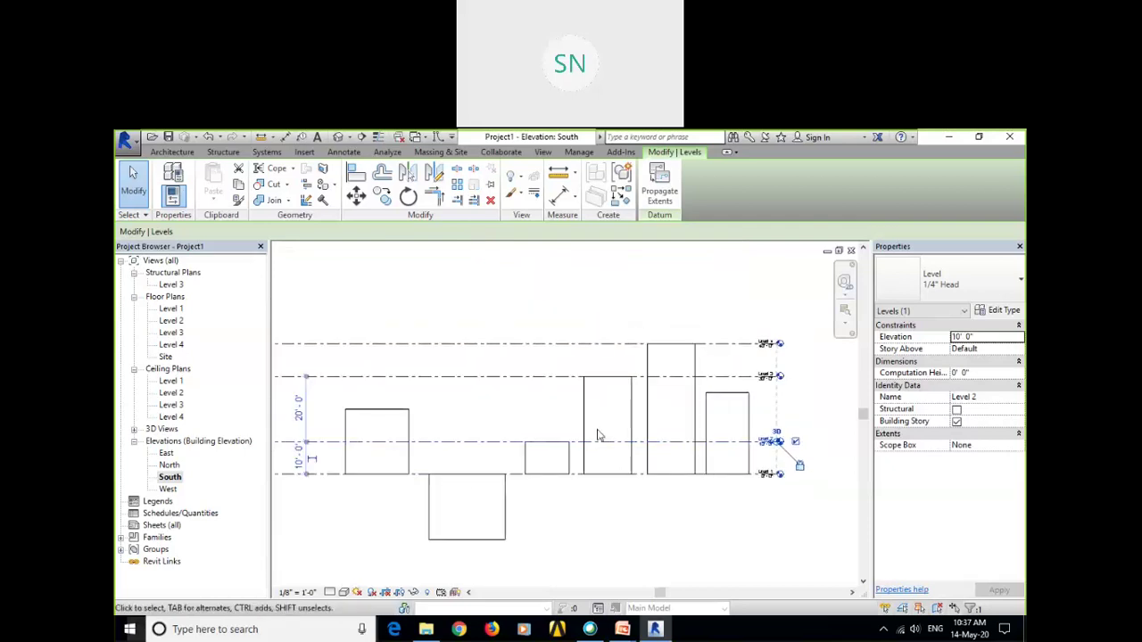
middle_drag(513, 440, 576, 455)
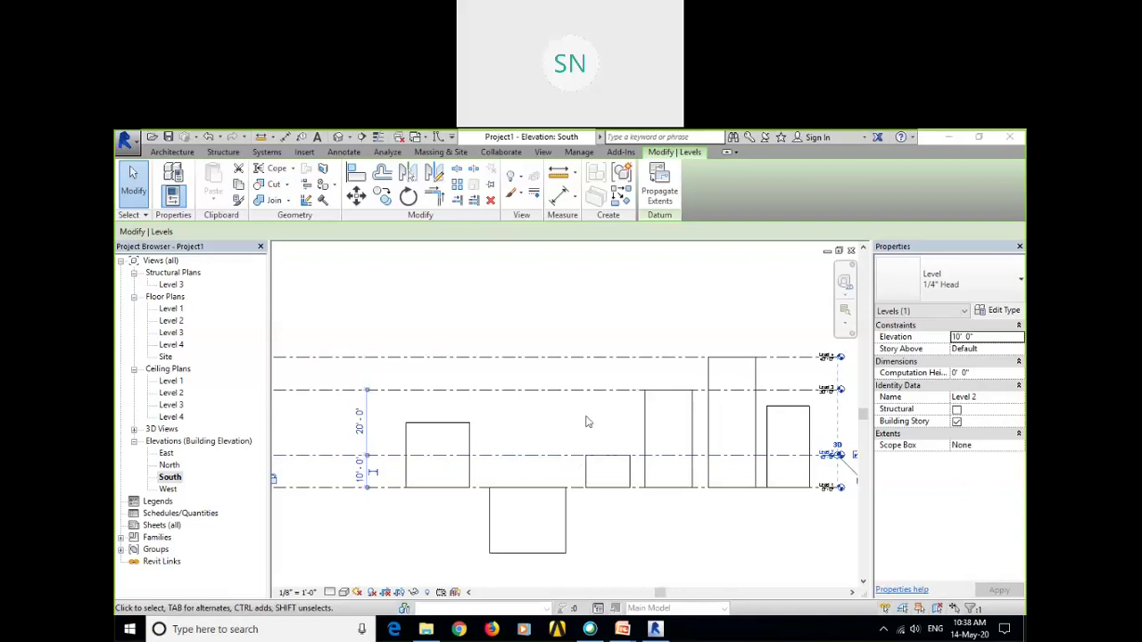
scroll(586, 420, down, 1)
scroll(546, 429, down, 1)
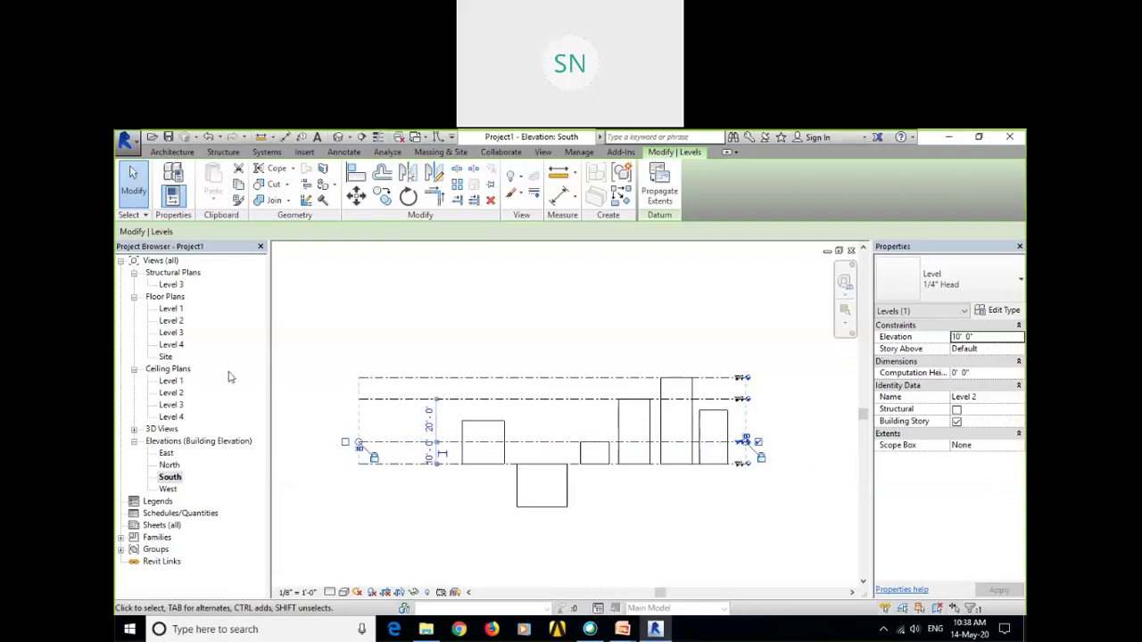
scroll(652, 460, up, 1)
scroll(535, 441, down, 1)
middle_drag(497, 443, 509, 449)
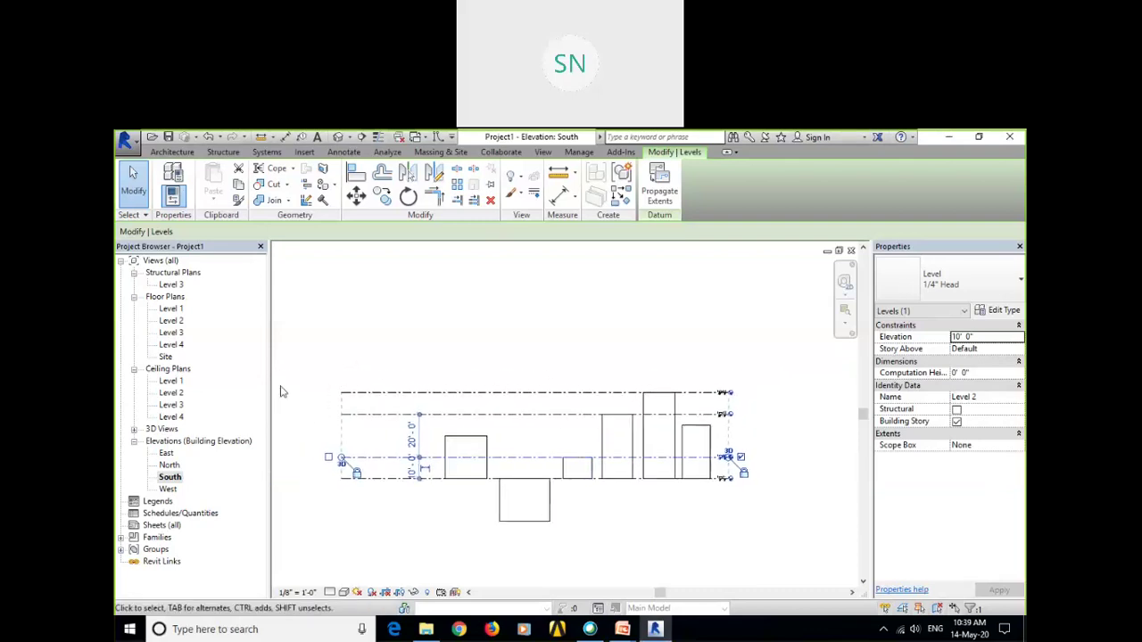
Open the Level 1 floor plan and delete all the walls, including the one that extends below the level.
double_click(171, 308)
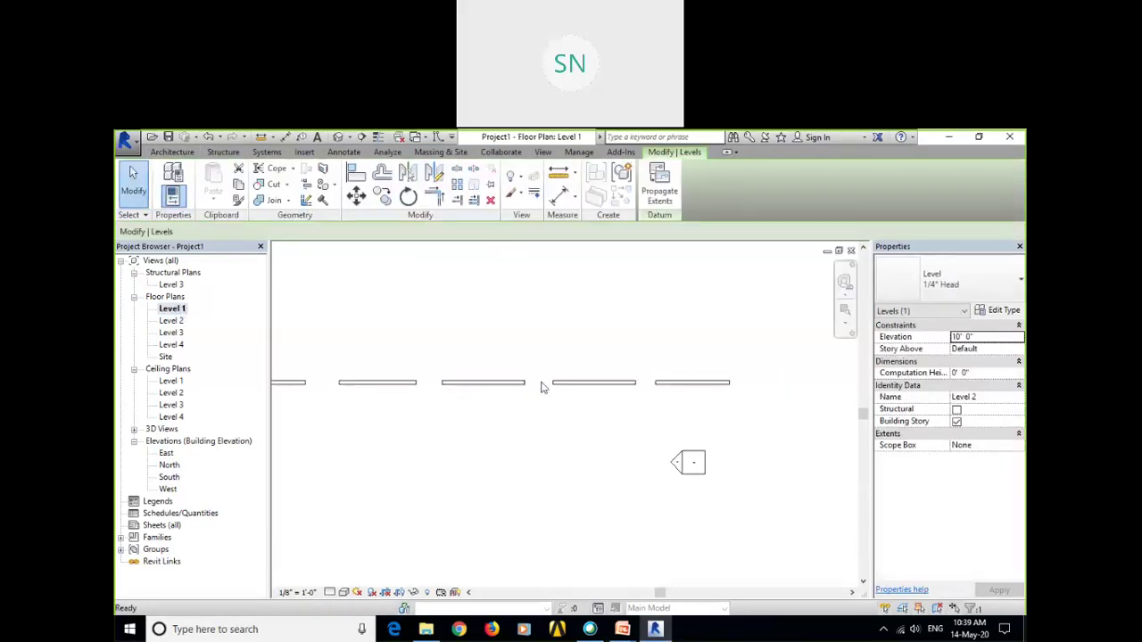
scroll(519, 389, down, 3)
middle_drag(428, 430, 492, 440)
scroll(528, 407, up, 3)
drag(758, 369, 348, 422)
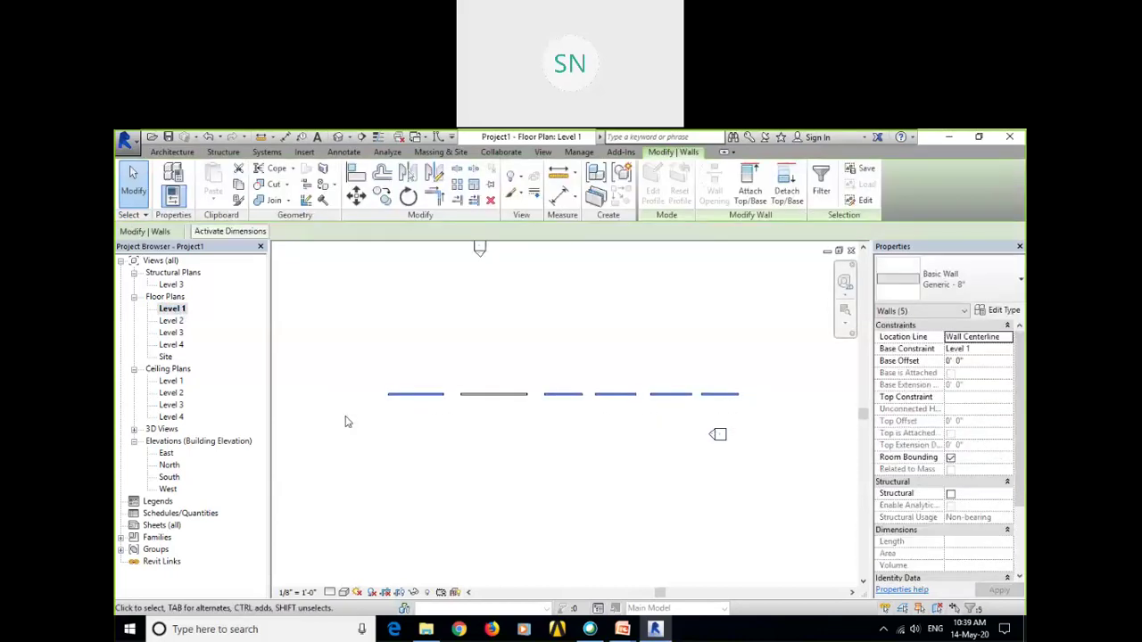
key(Delete)
click(512, 396)
key(Delete)
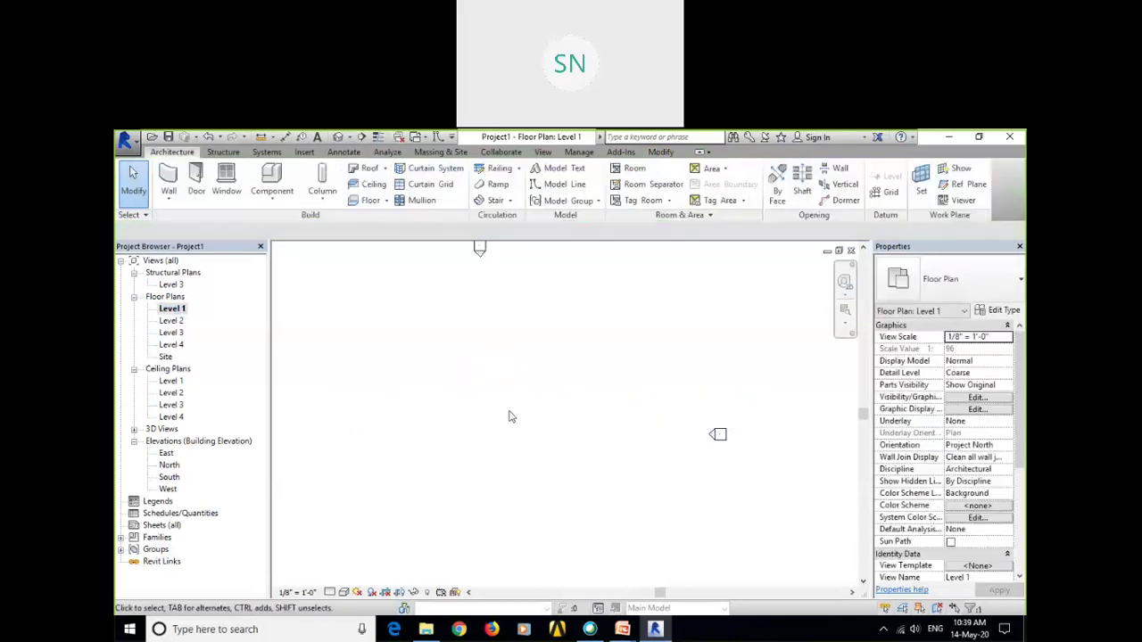
Draw a horizontal Generic - 8" wall with a 25' unconnected height in the Level 1 floor plan.
middle_drag(395, 445, 470, 451)
scroll(466, 439, down, 3)
click(169, 178)
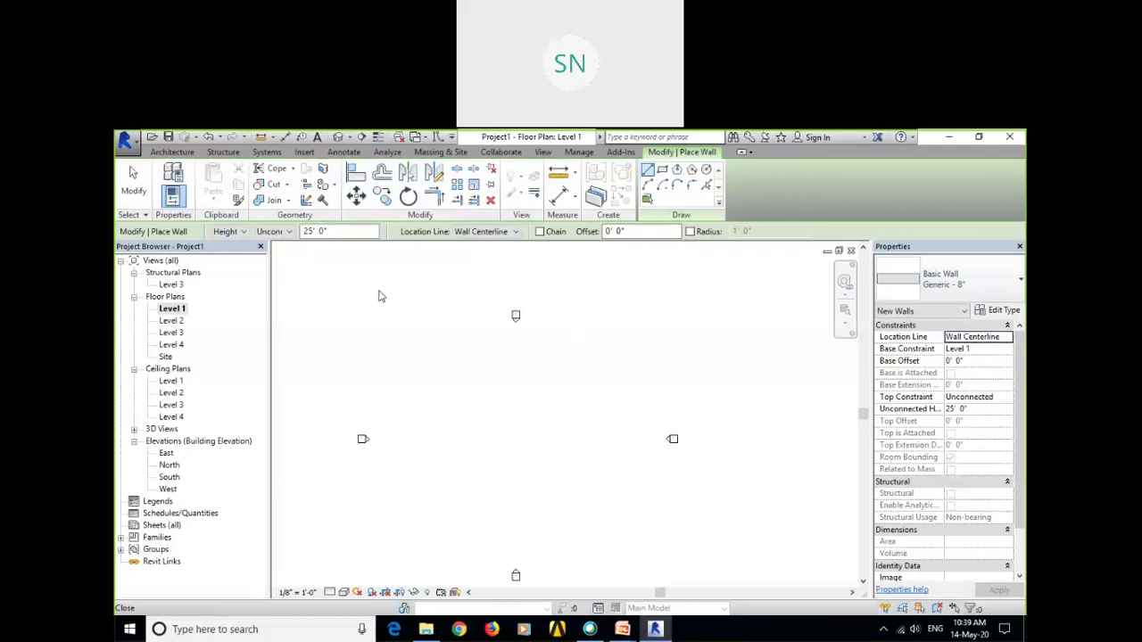
middle_drag(561, 366, 760, 346)
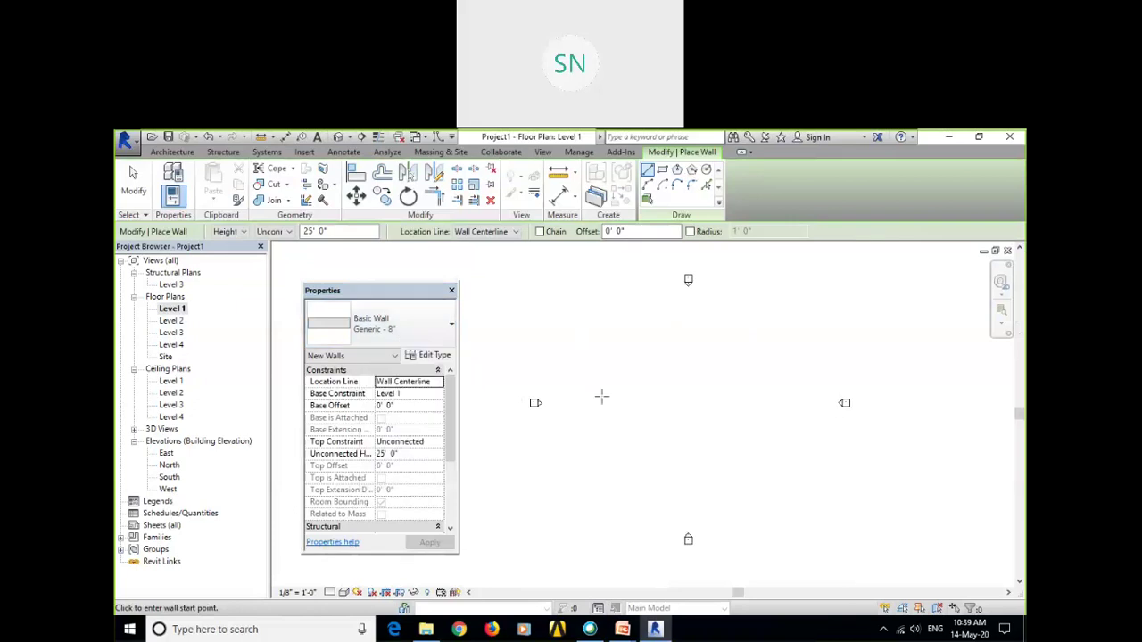
scroll(627, 384, up, 4)
click(600, 362)
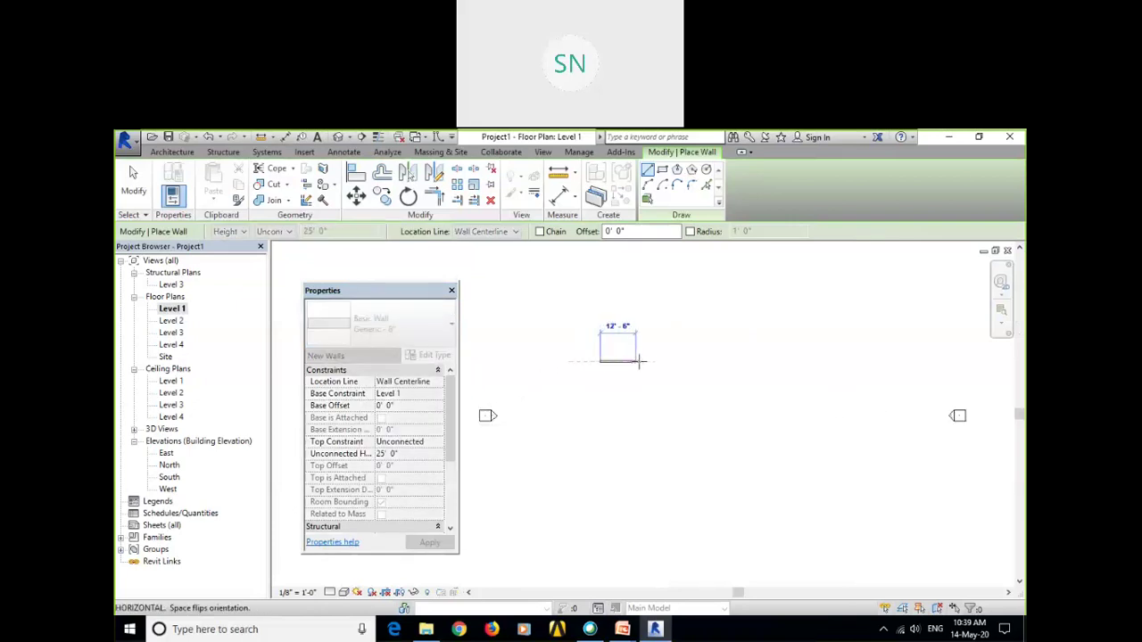
click(649, 362)
right_click(688, 332)
click(718, 337)
scroll(658, 366, up, 3)
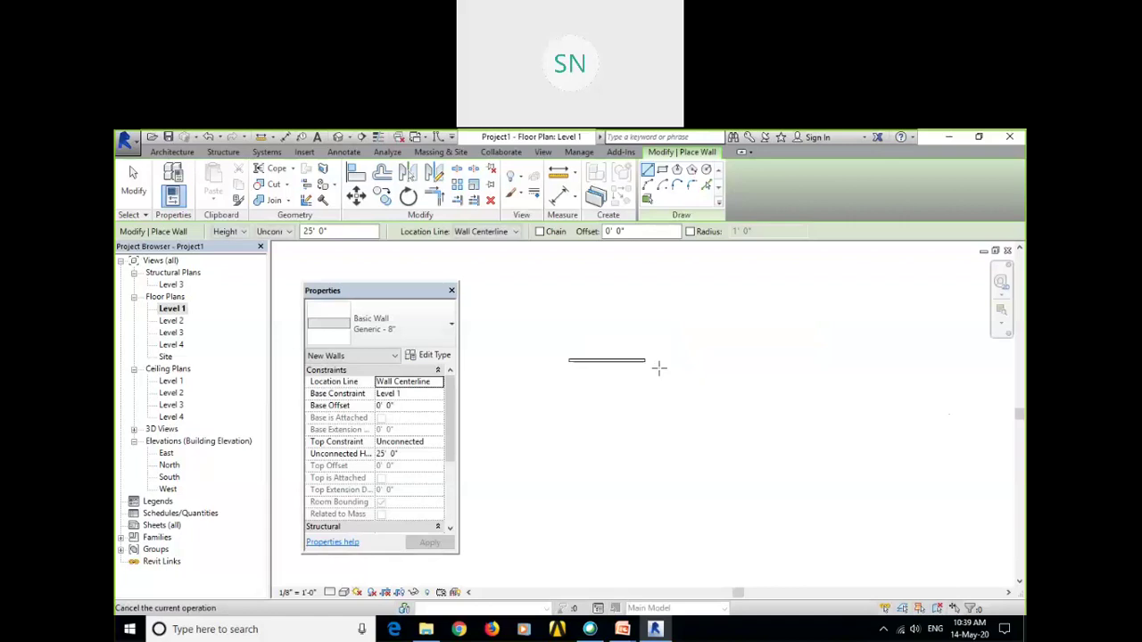
Draw a Generic - 12" wall about 10' long, in line with and east of the 8" wall, and compare their thicknesses.
click(412, 319)
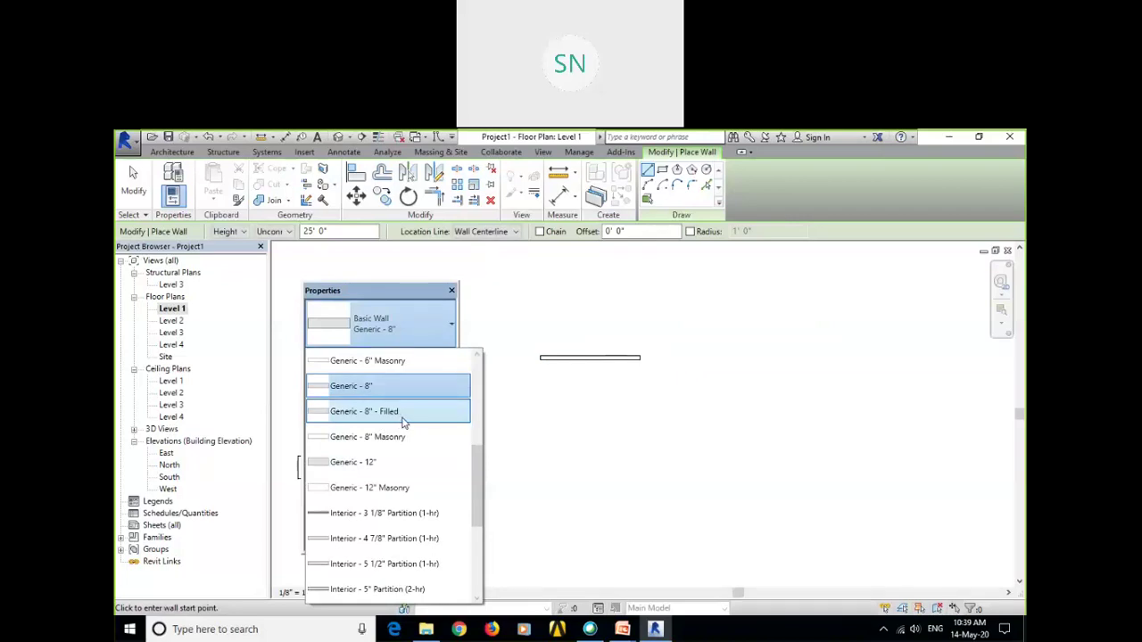
click(435, 462)
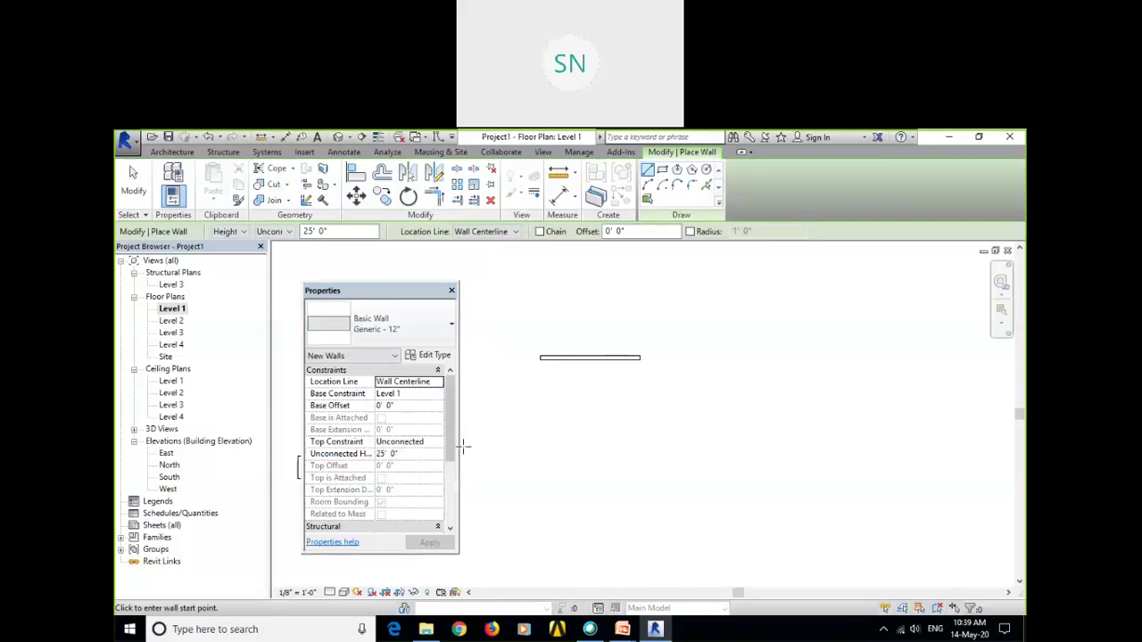
scroll(674, 361, up, 2)
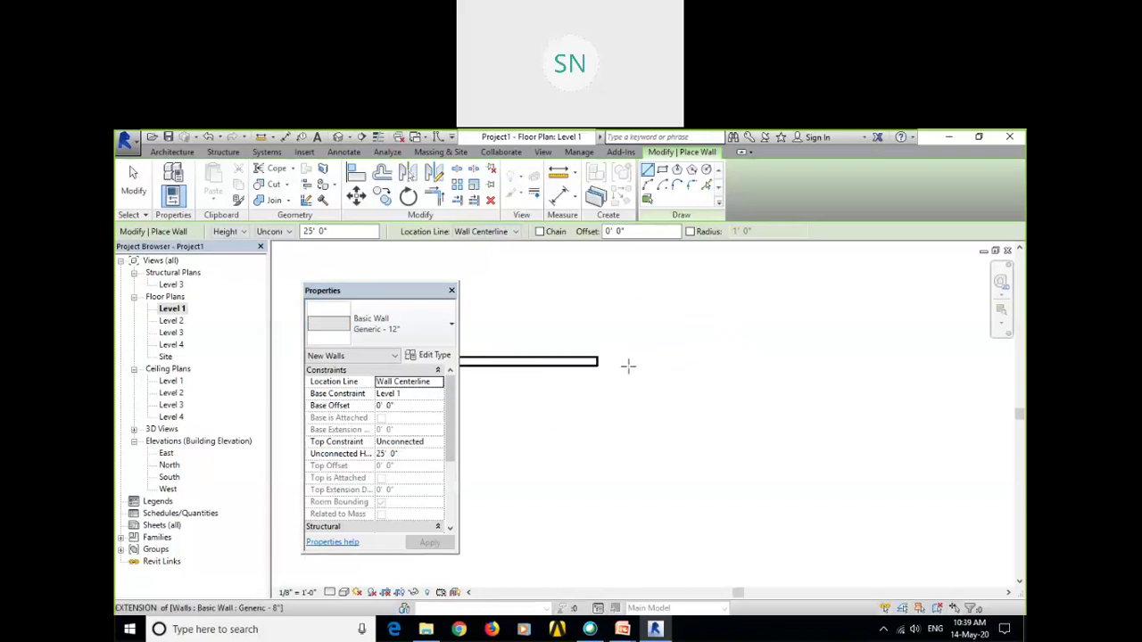
click(637, 362)
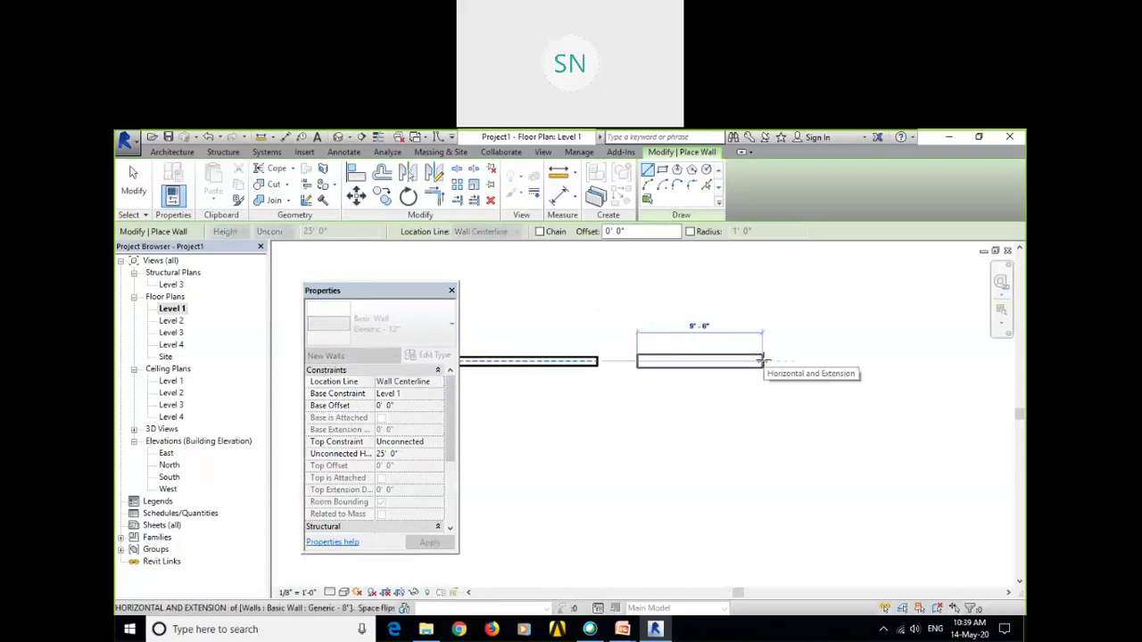
click(769, 361)
right_click(795, 286)
click(807, 295)
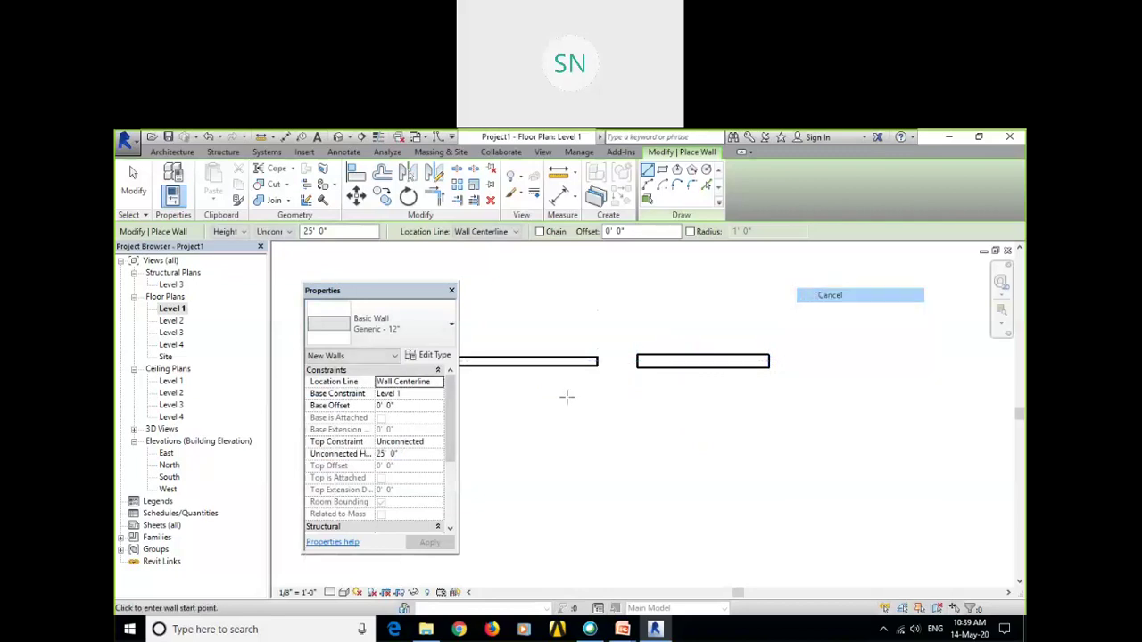
scroll(612, 354, up, 3)
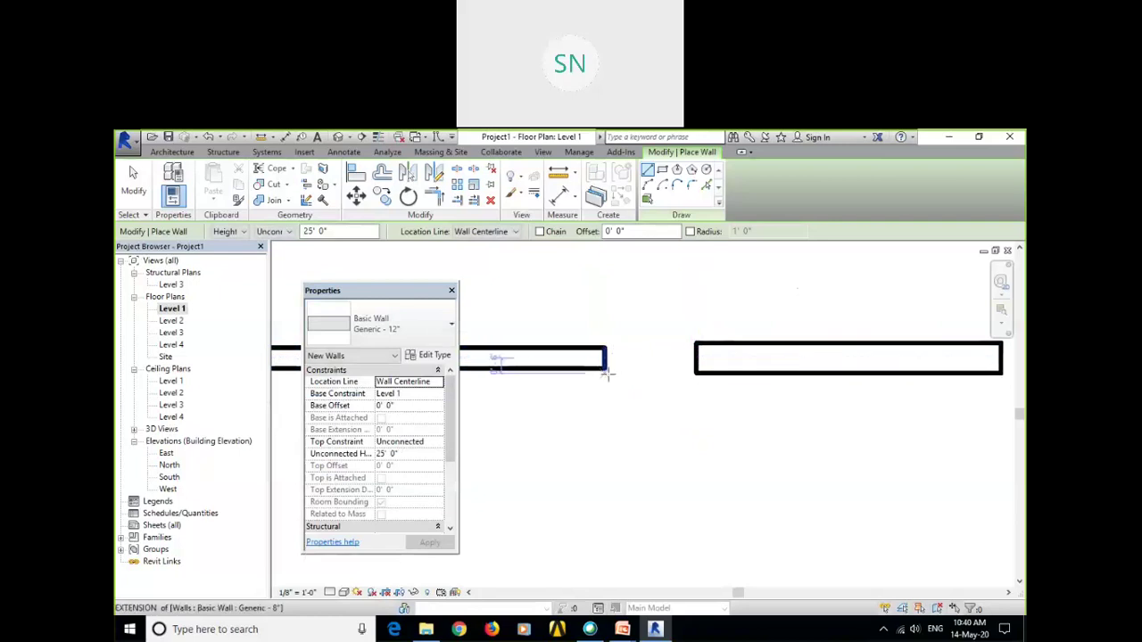
scroll(678, 395, down, 4)
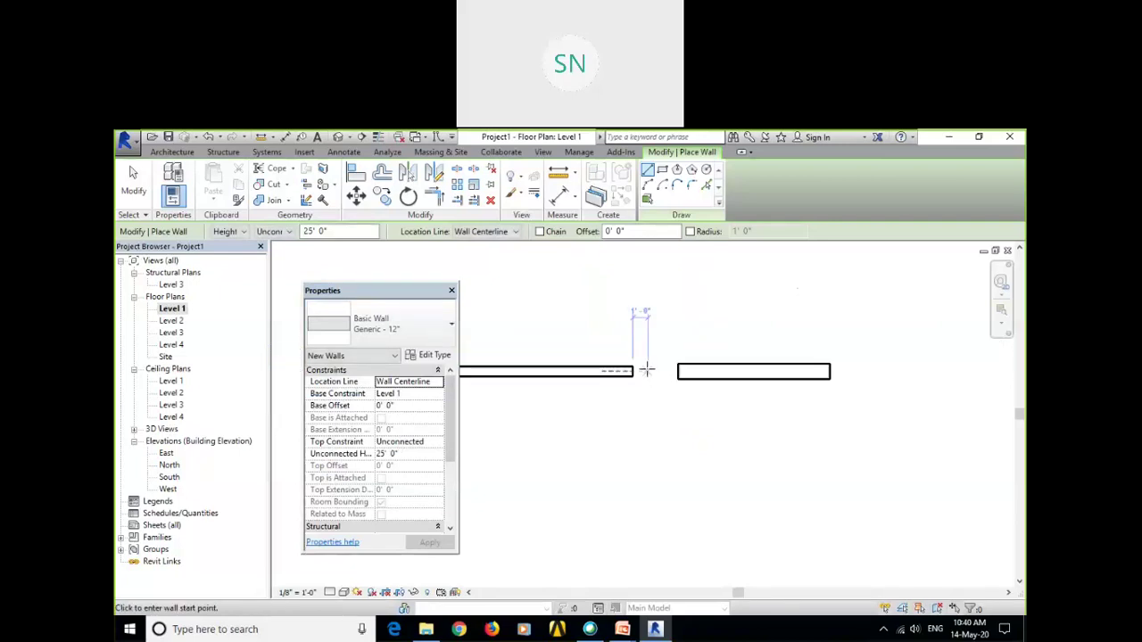
Draw a horizontal Interior - 3 1/8" Partition (1-hr) wall up to Level 2, in line with and east of the 12" wall.
middle_drag(651, 406, 594, 407)
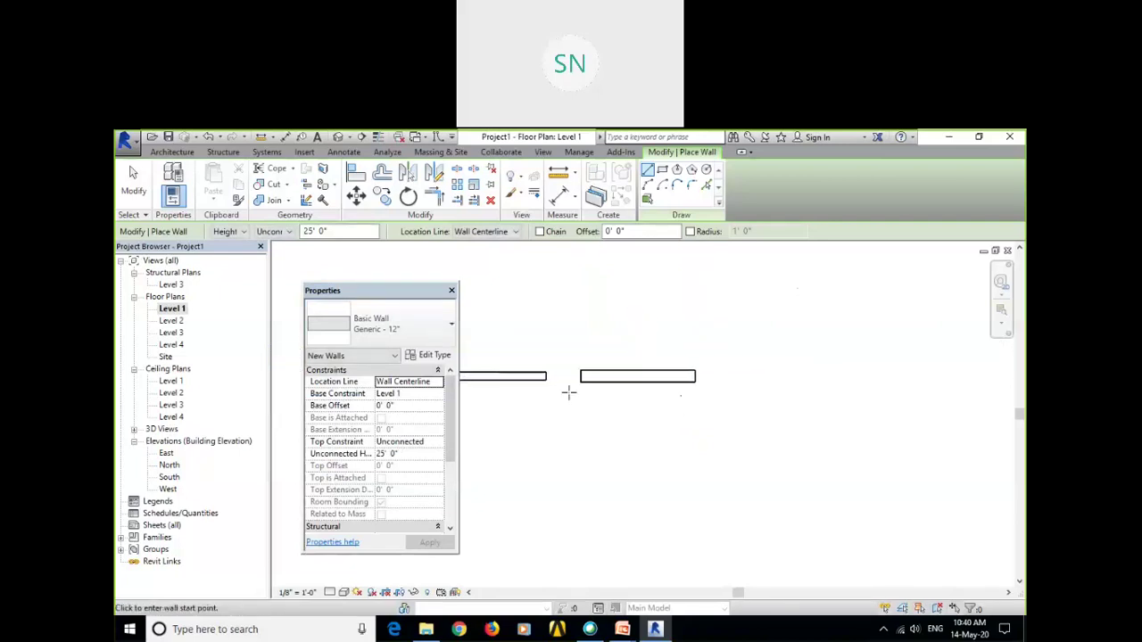
click(428, 328)
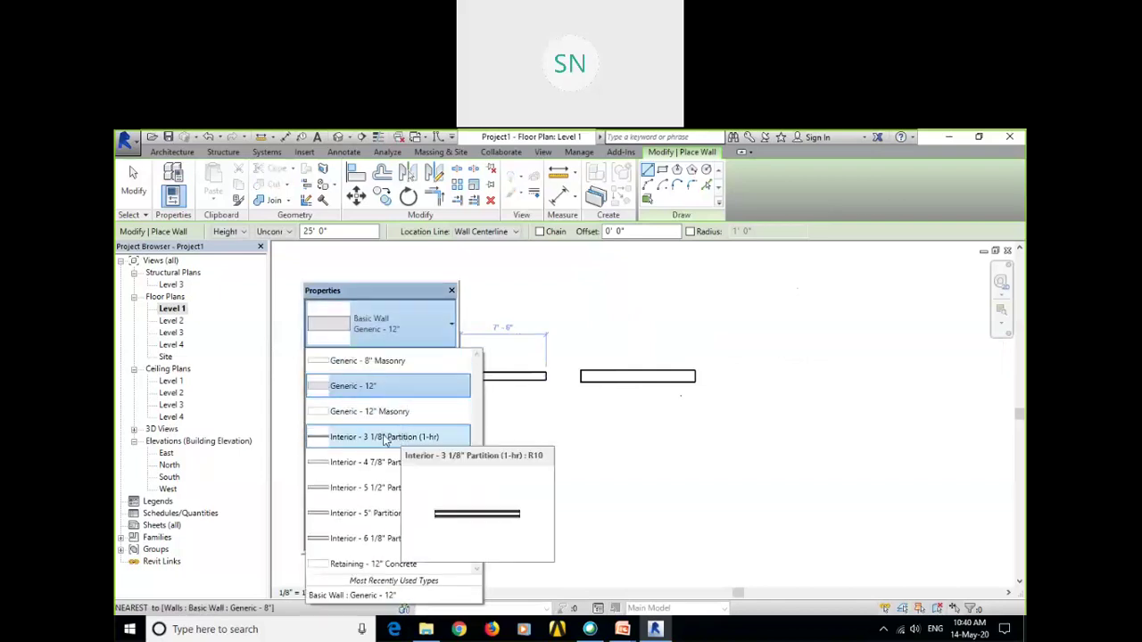
click(385, 438)
scroll(740, 398, up, 3)
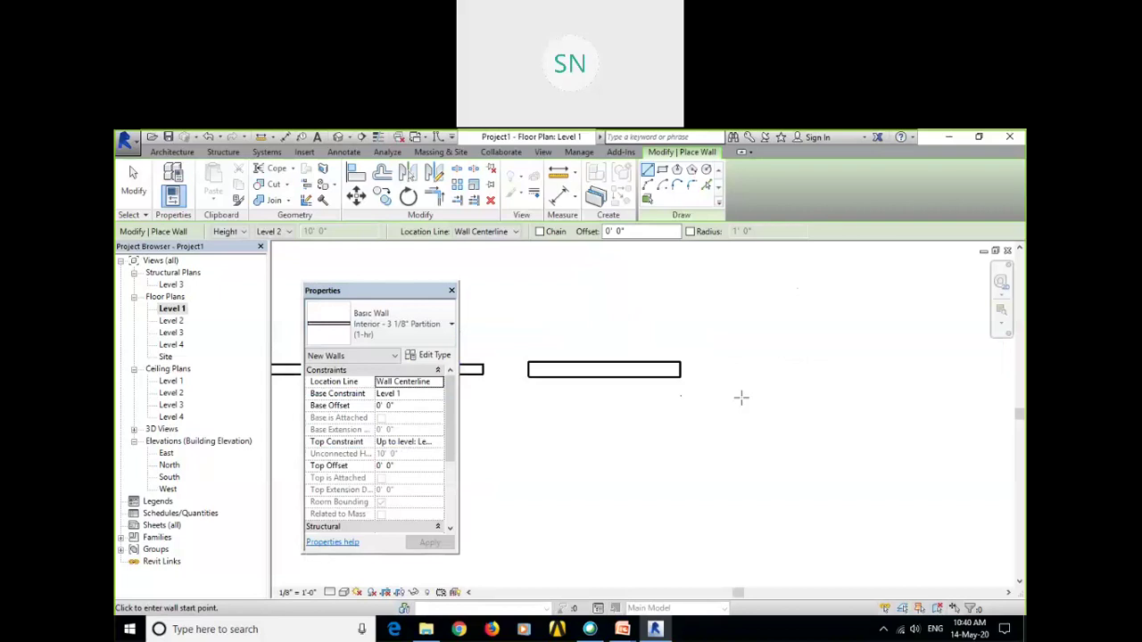
click(706, 364)
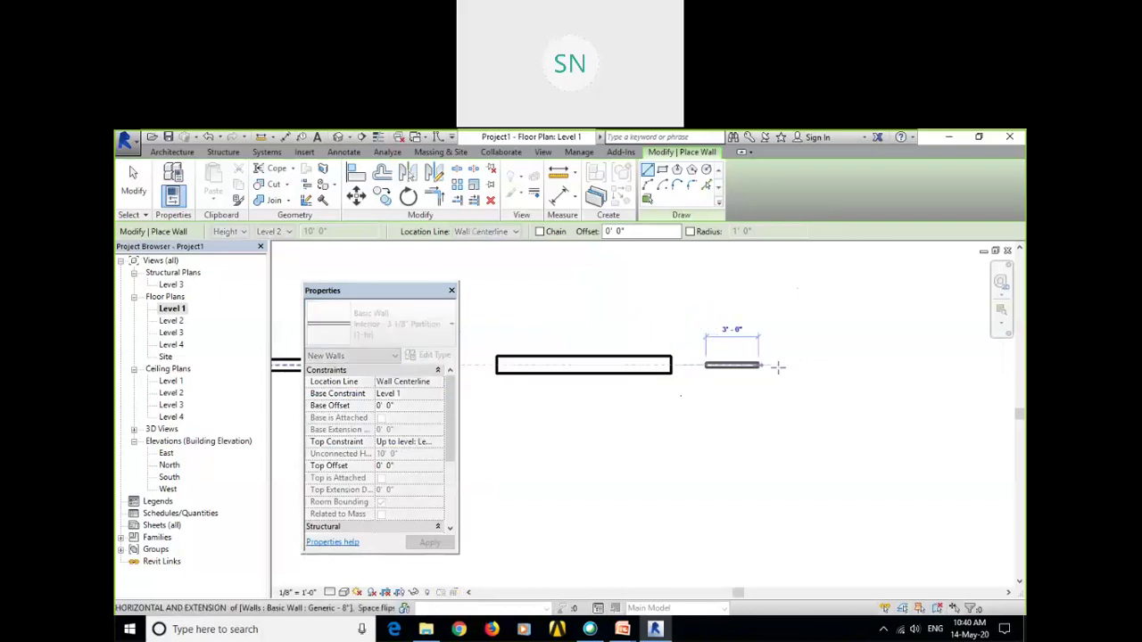
click(835, 365)
right_click(835, 319)
click(864, 324)
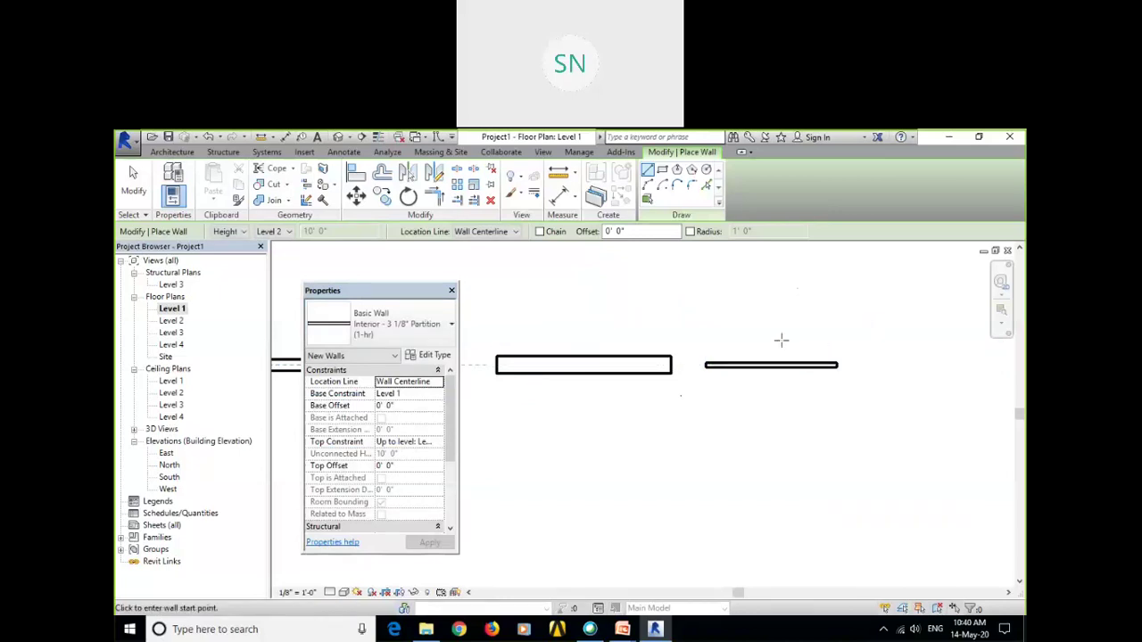
Draw an Exterior - Brick and CMU on MTL. Stud wall about 9' long east of the interior partition and inspect its outline.
click(434, 324)
scroll(392, 437, down, 3)
scroll(398, 446, up, 3)
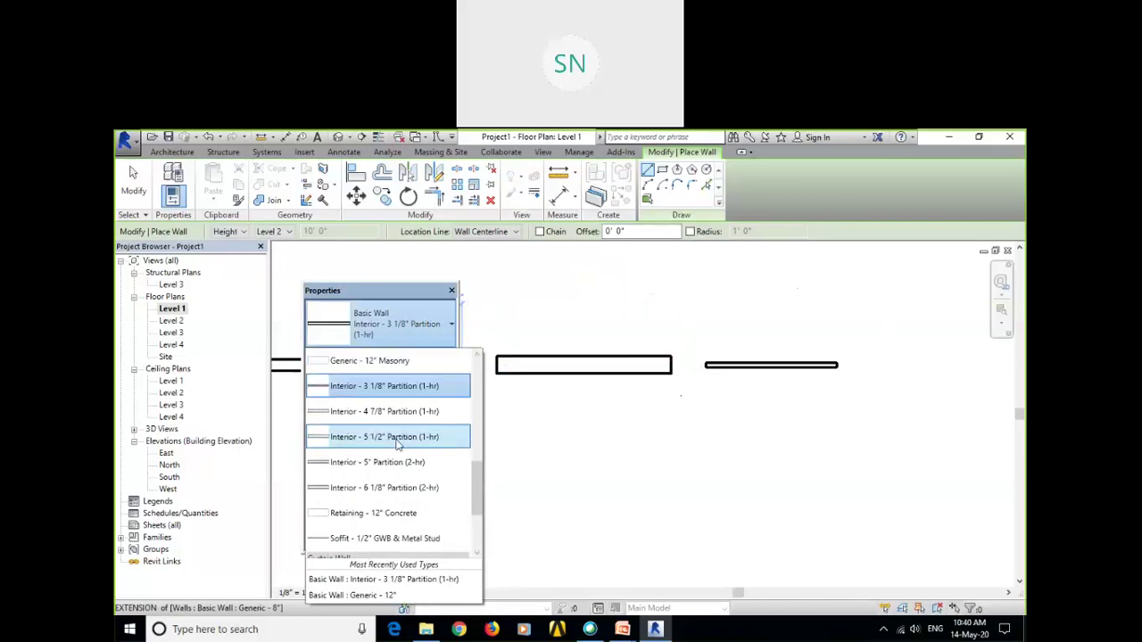
scroll(397, 443, up, 3)
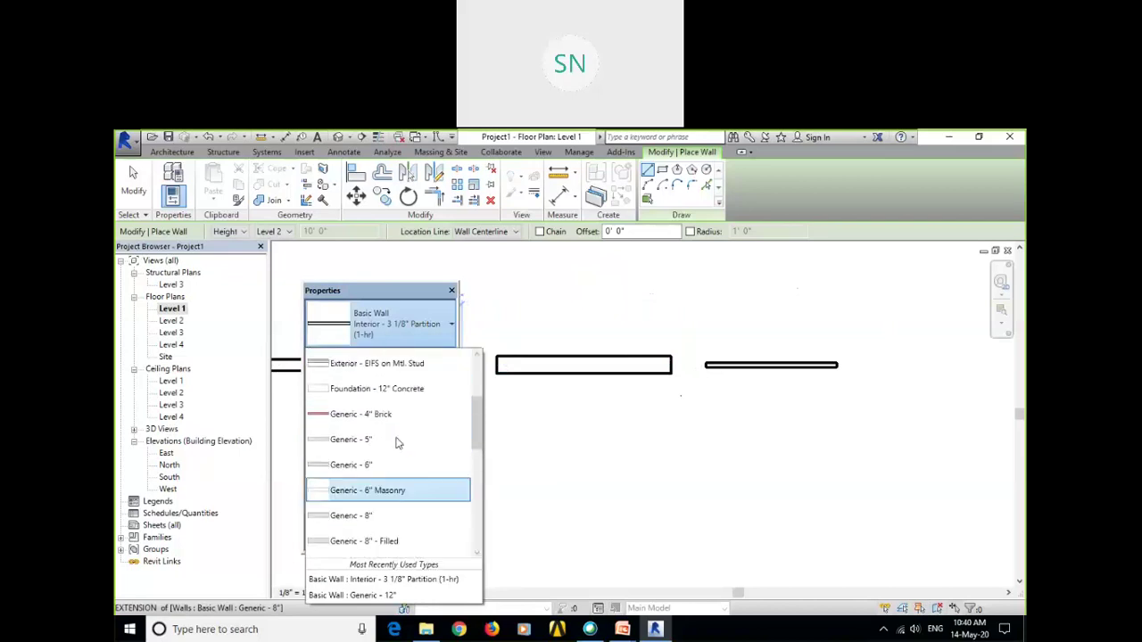
scroll(383, 420, up, 3)
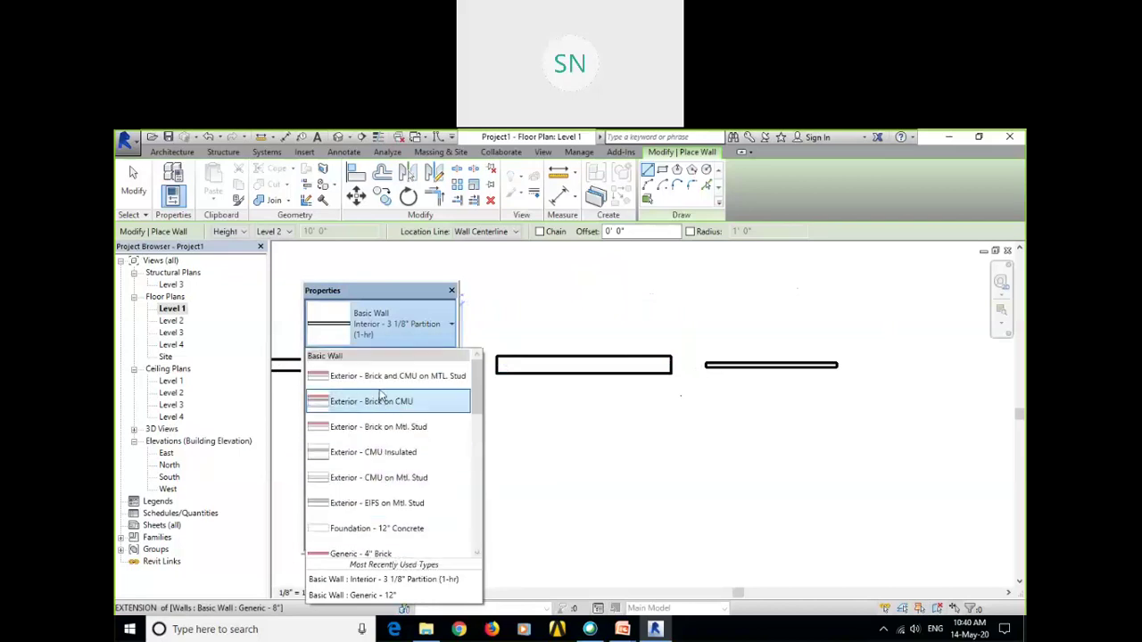
click(434, 378)
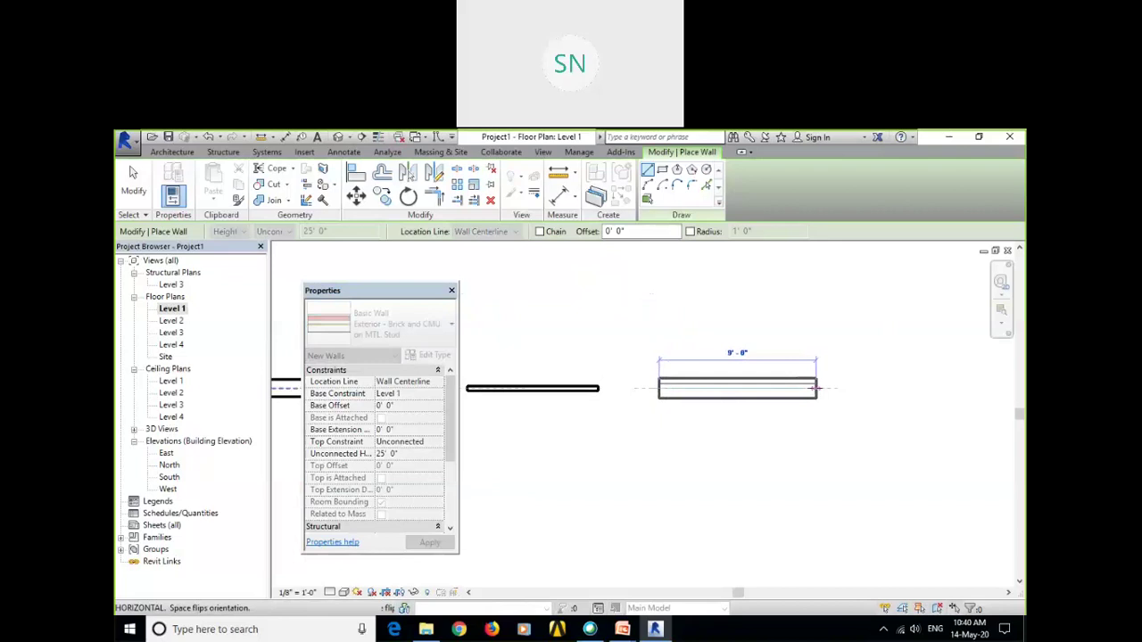
click(816, 388)
right_click(803, 330)
click(821, 334)
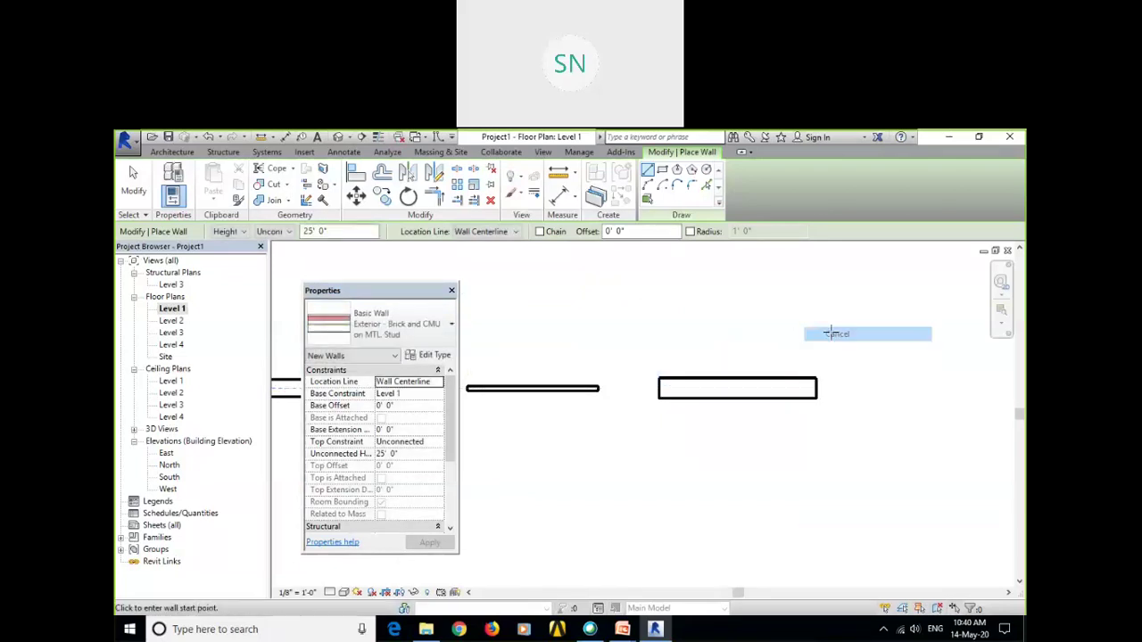
scroll(787, 401, up, 3)
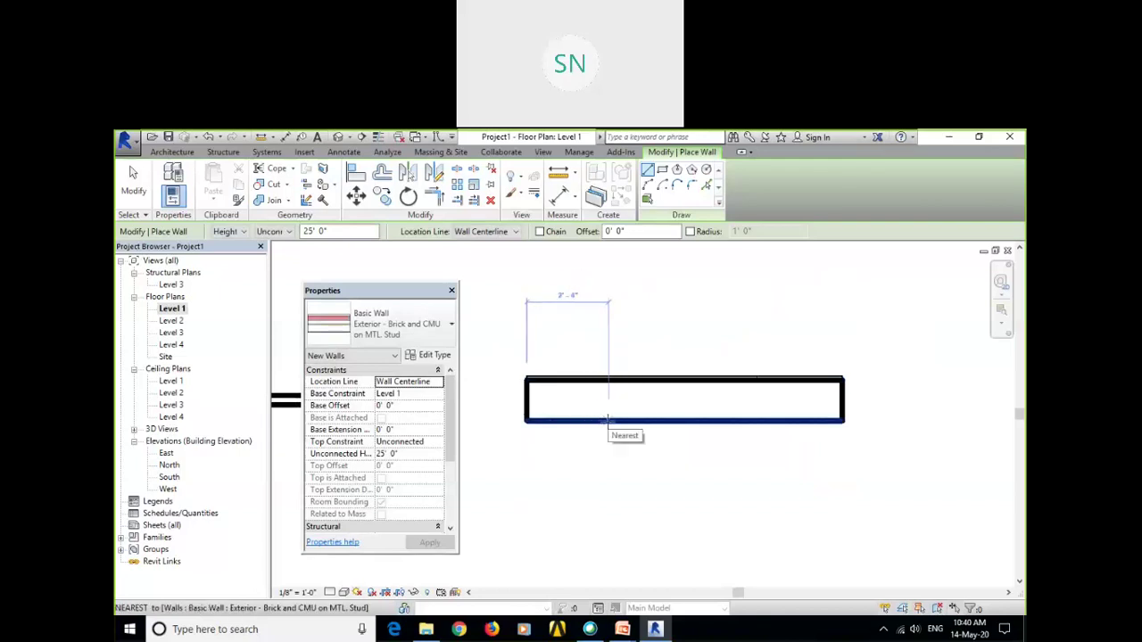
Draw a horizontal Exterior - CMU Insulated wall with a 25' unconnected height, east of the brick and CMU wall, and end wall placement.
click(392, 326)
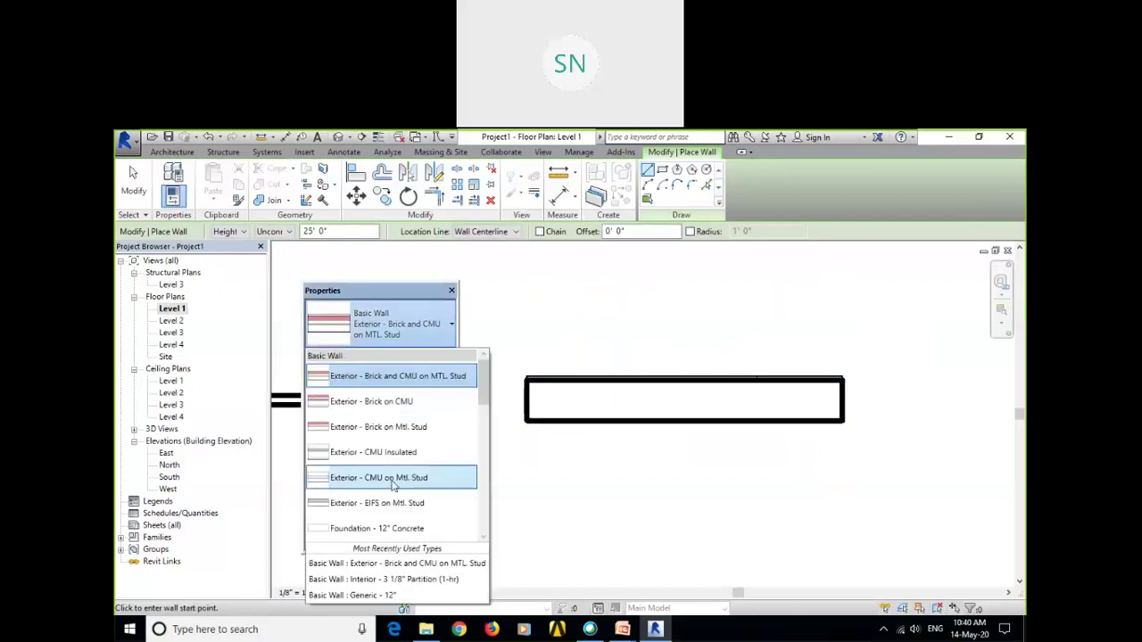
click(372, 453)
middle_drag(836, 413, 558, 410)
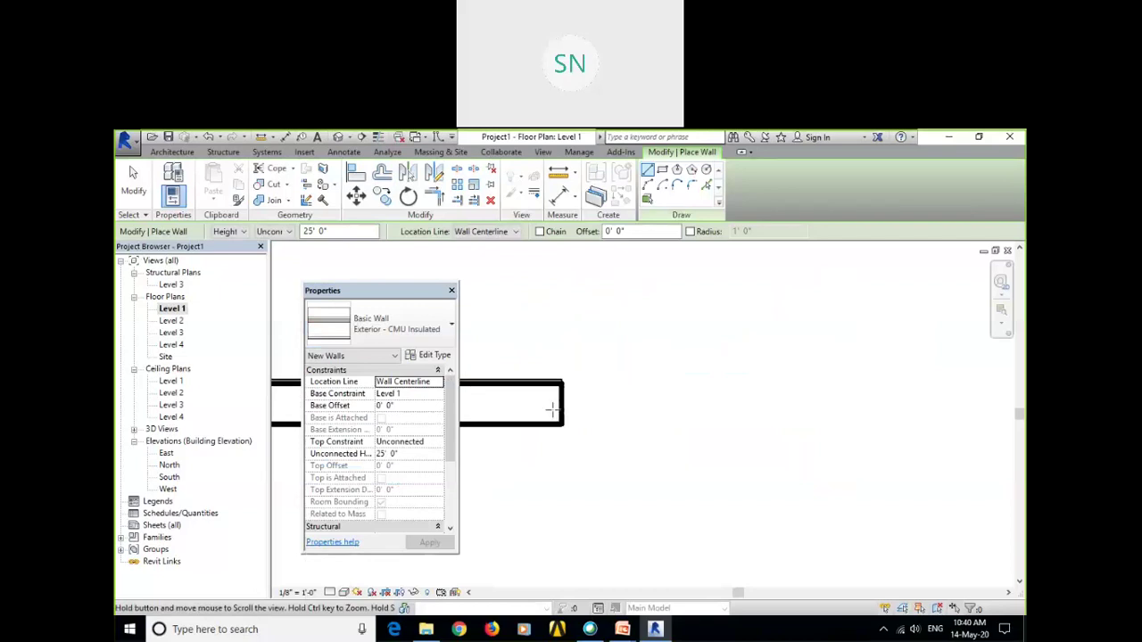
click(644, 403)
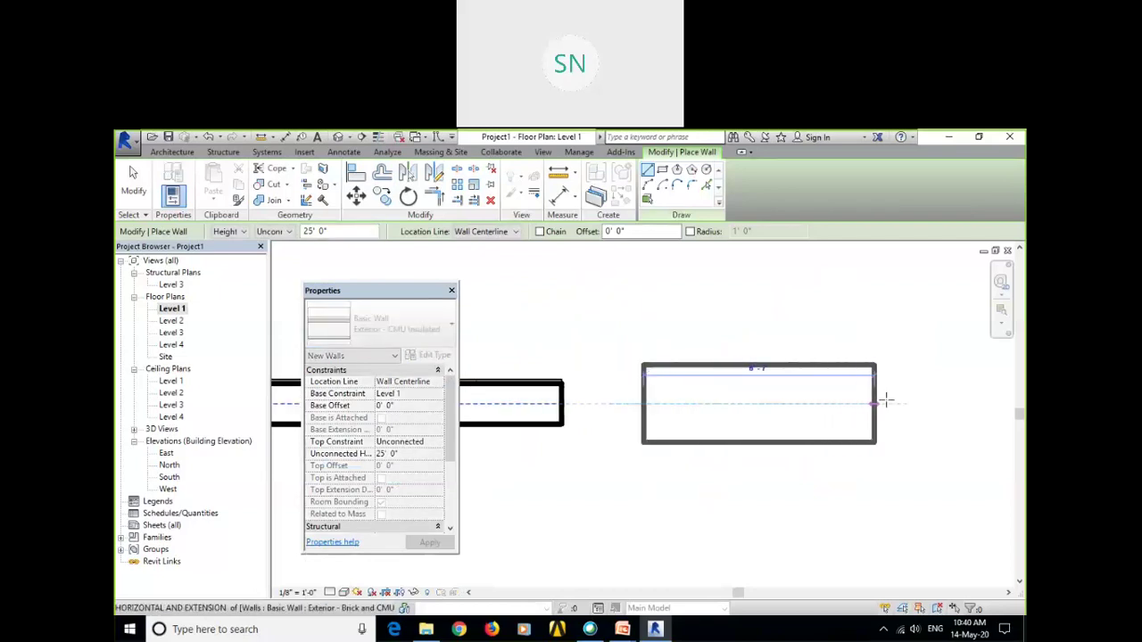
click(965, 404)
right_click(772, 310)
click(802, 319)
right_click(802, 321)
click(818, 322)
Bring the whole row of walls into view and dock the Properties palette beside the Project Browser.
scroll(821, 325, down, 2)
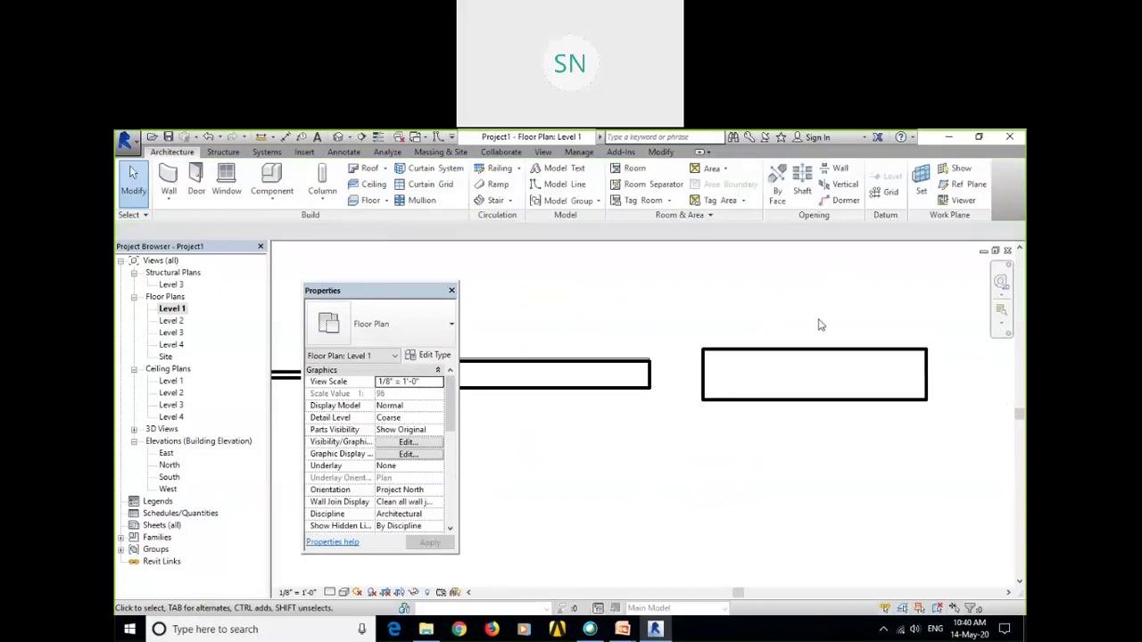
scroll(802, 330, down, 2)
scroll(634, 464, down, 2)
middle_drag(616, 462, 647, 413)
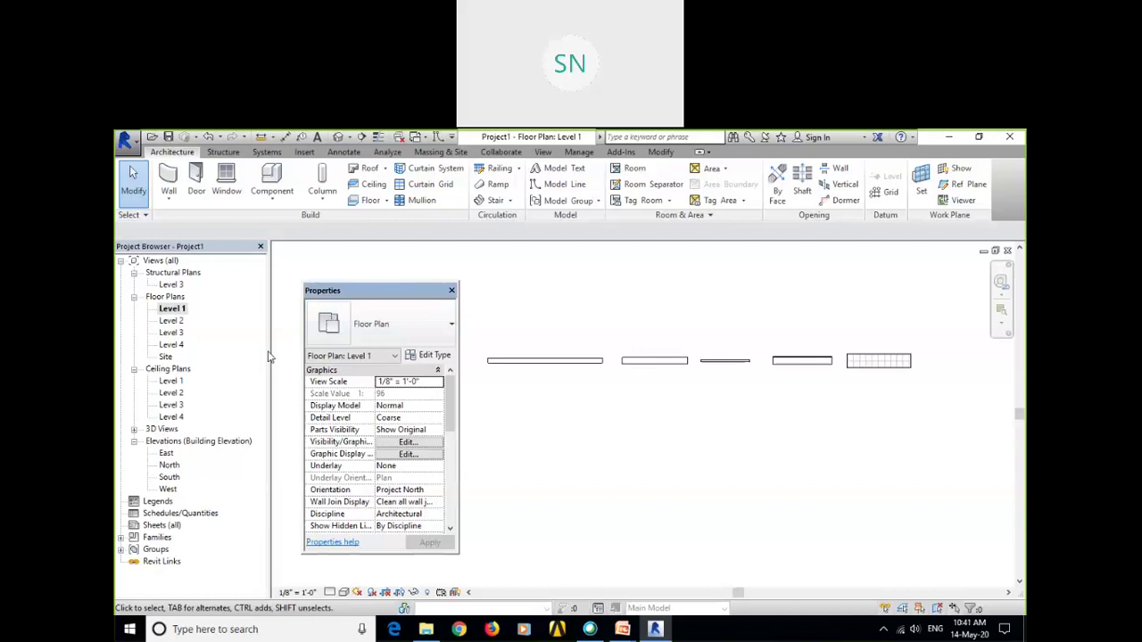
drag(246, 269, 262, 273)
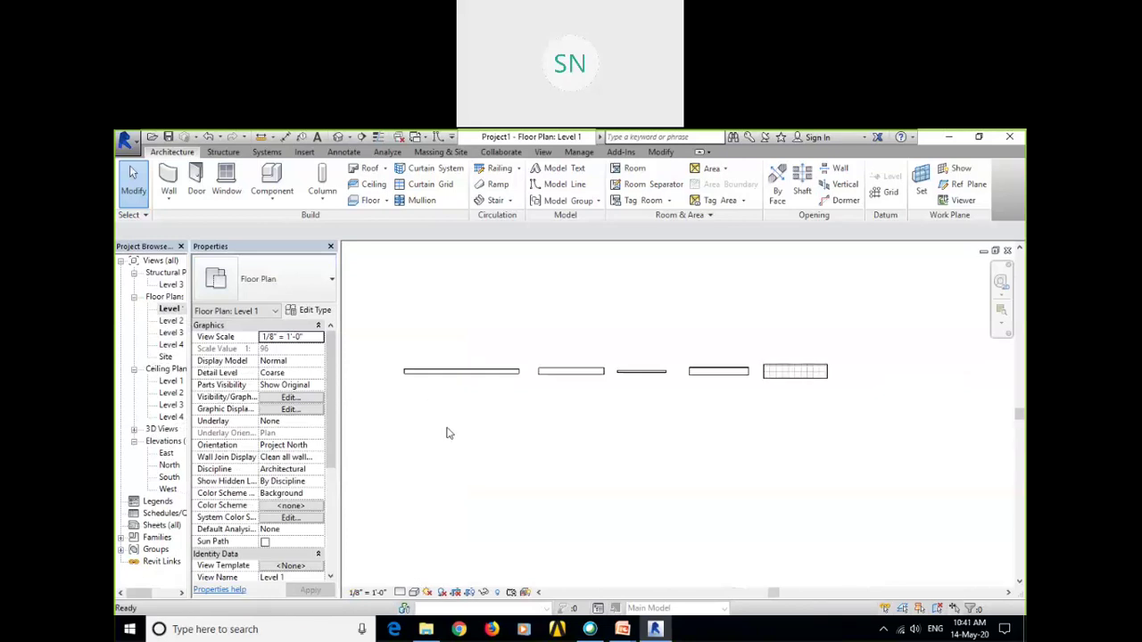
middle_drag(449, 433, 442, 434)
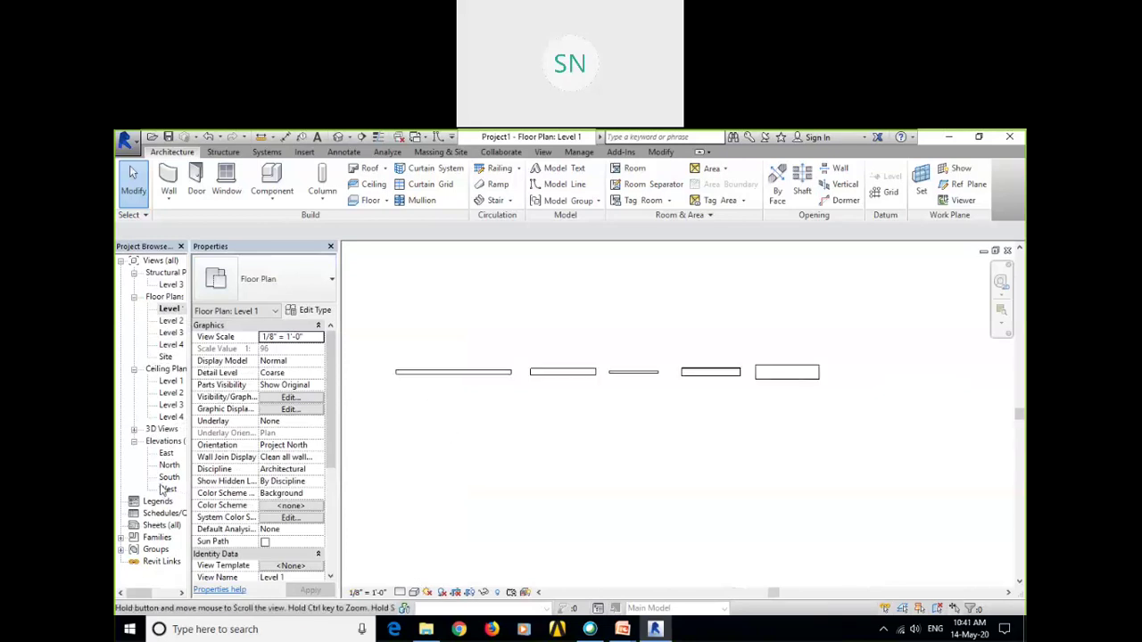
Open the default 3D view and examine the row of walls from both sides, comparing their heights and finishes.
click(338, 139)
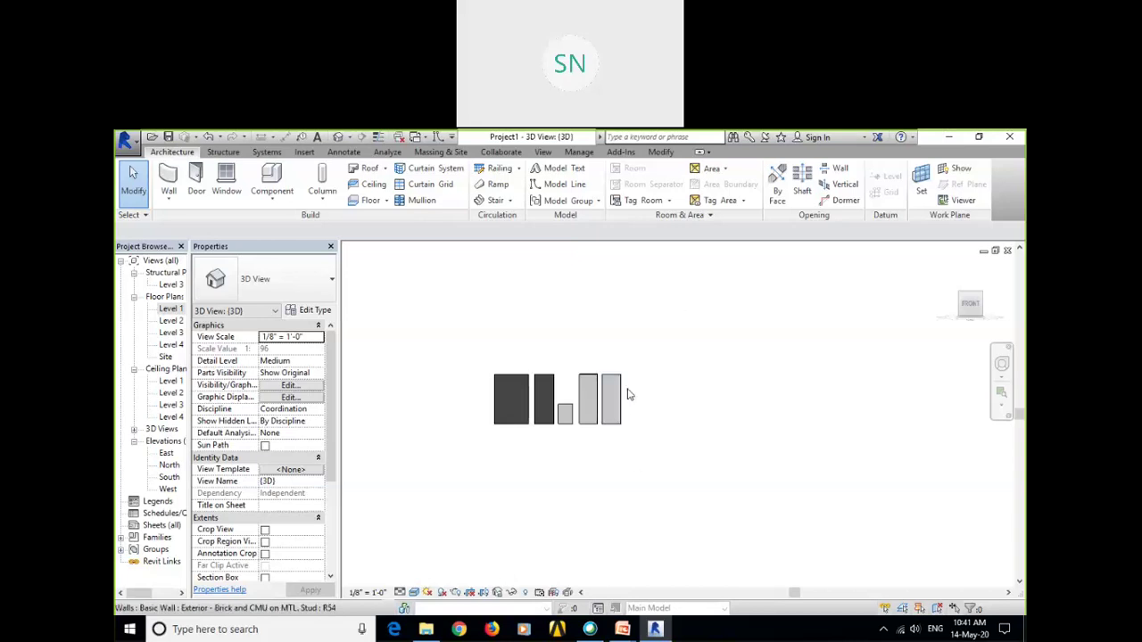
scroll(556, 397, up, 4)
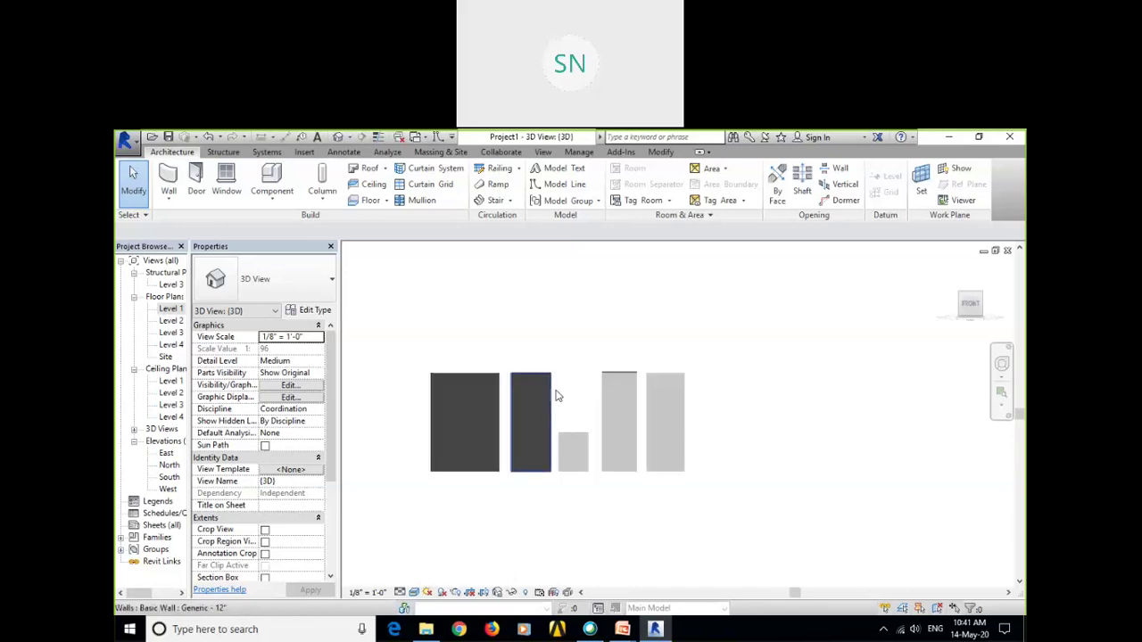
shift+middle_drag(557, 419, 624, 295)
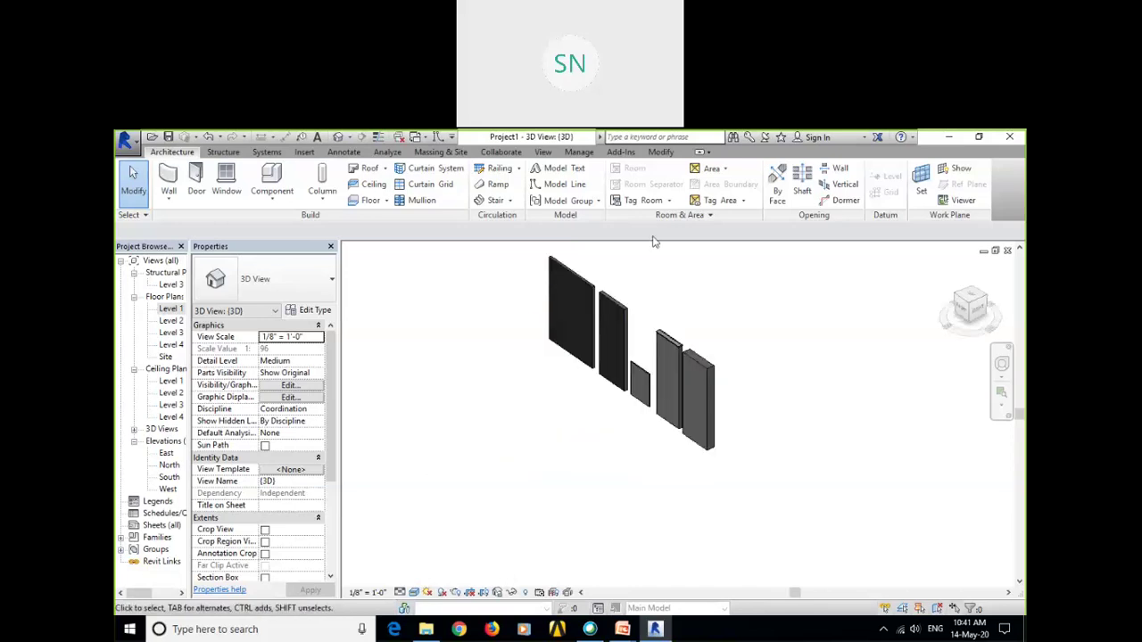
shift+middle_drag(654, 242, 615, 357)
scroll(660, 390, up, 4)
middle_drag(669, 391, 392, 421)
shift+middle_drag(587, 435, 550, 445)
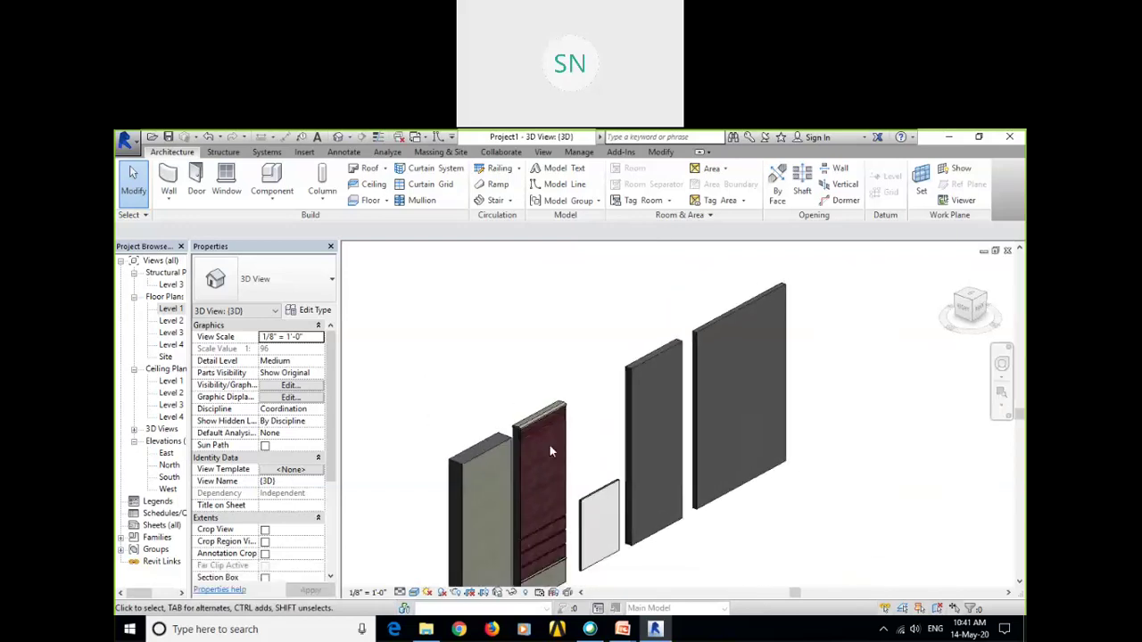
Compare the thicknesses of the Generic - 8" and Generic - 12" walls at their top edges in the 3D view.
scroll(725, 328, up, 6)
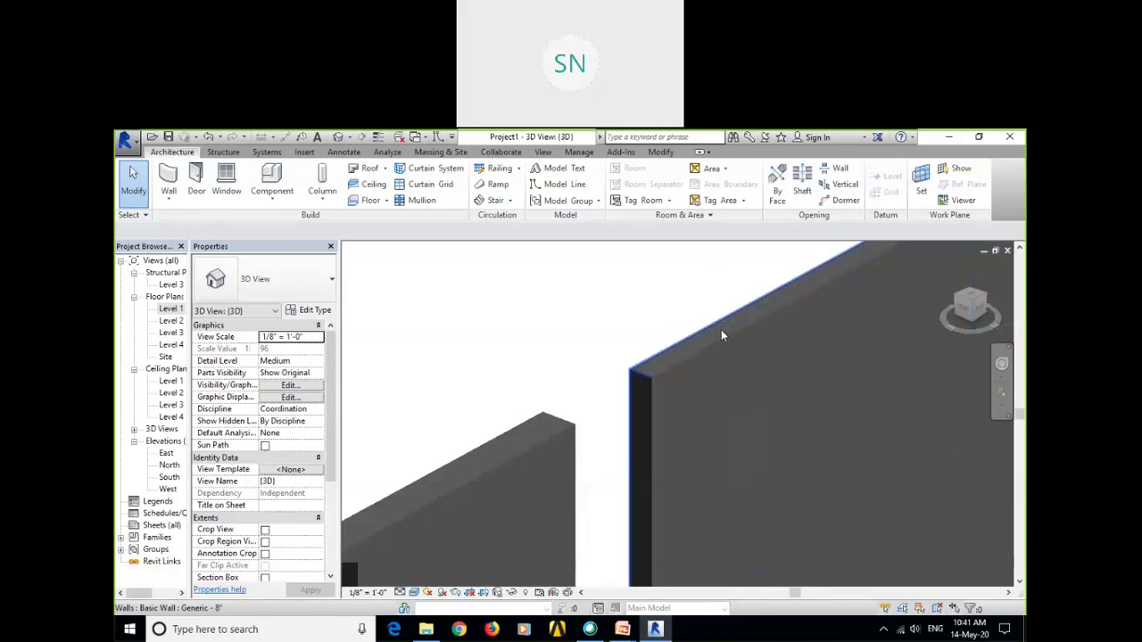
scroll(613, 363, up, 5)
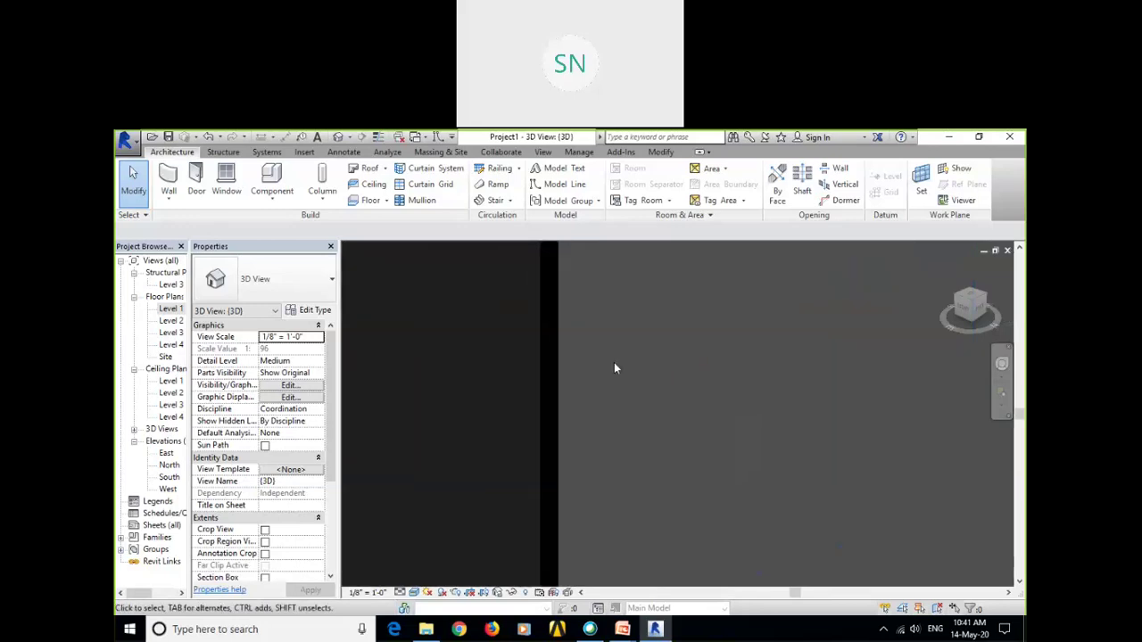
scroll(614, 363, down, 5)
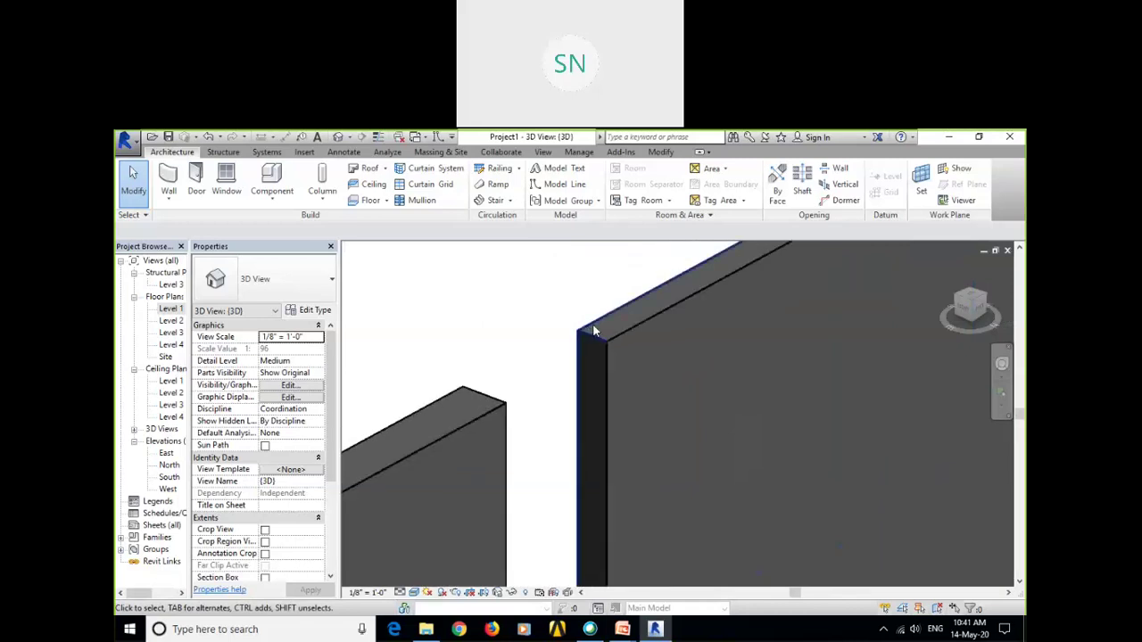
scroll(544, 454, down, 6)
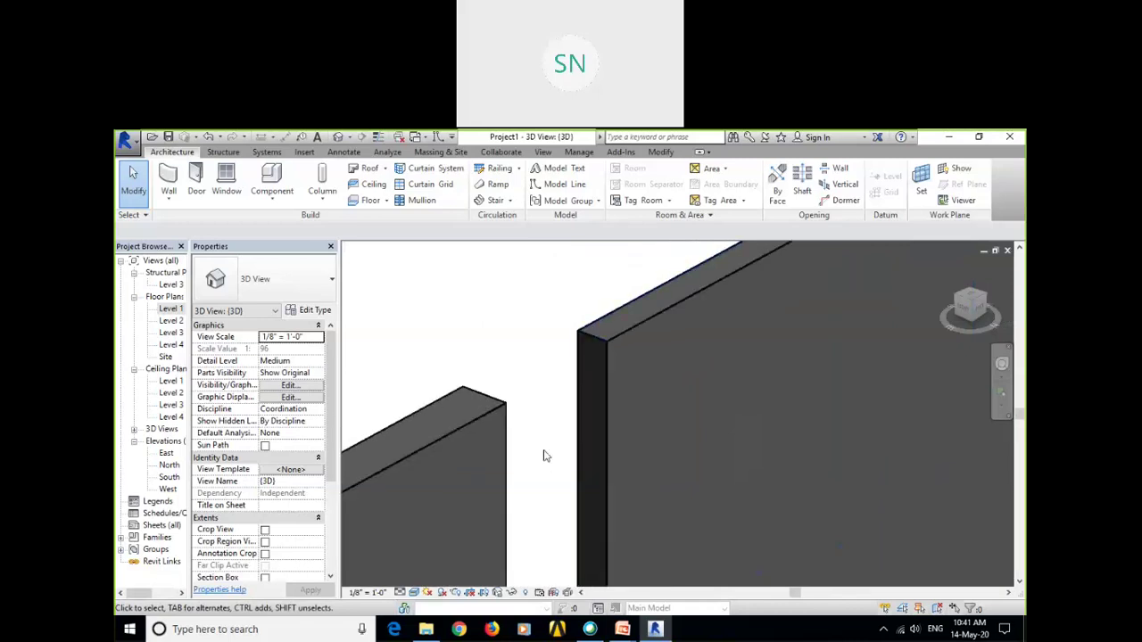
scroll(538, 421, up, 5)
scroll(545, 411, up, 3)
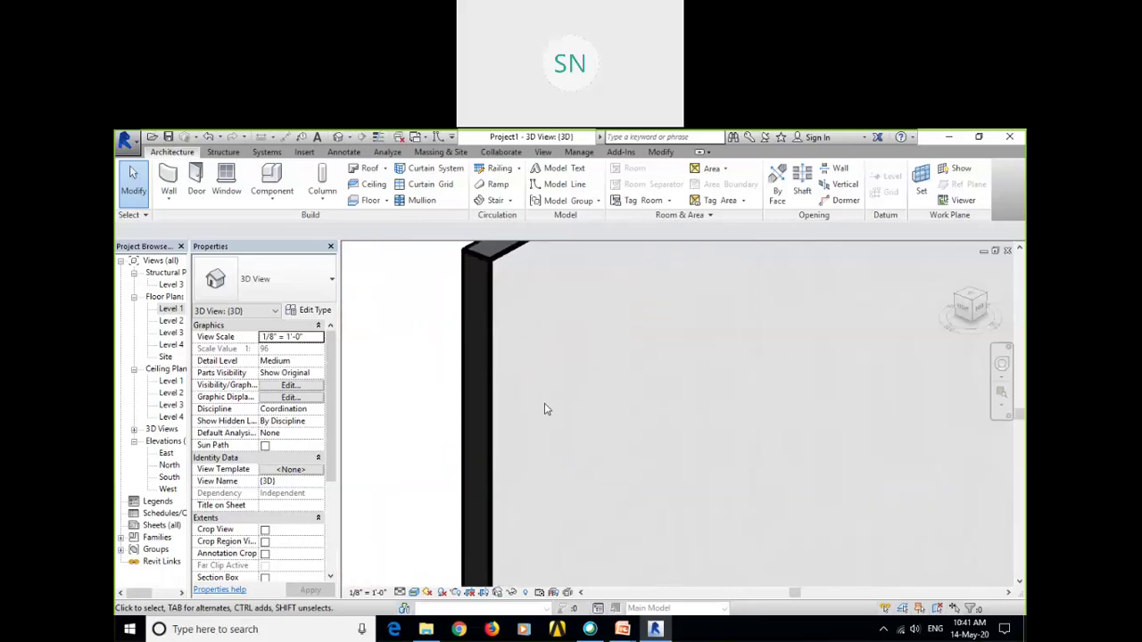
scroll(547, 409, down, 5)
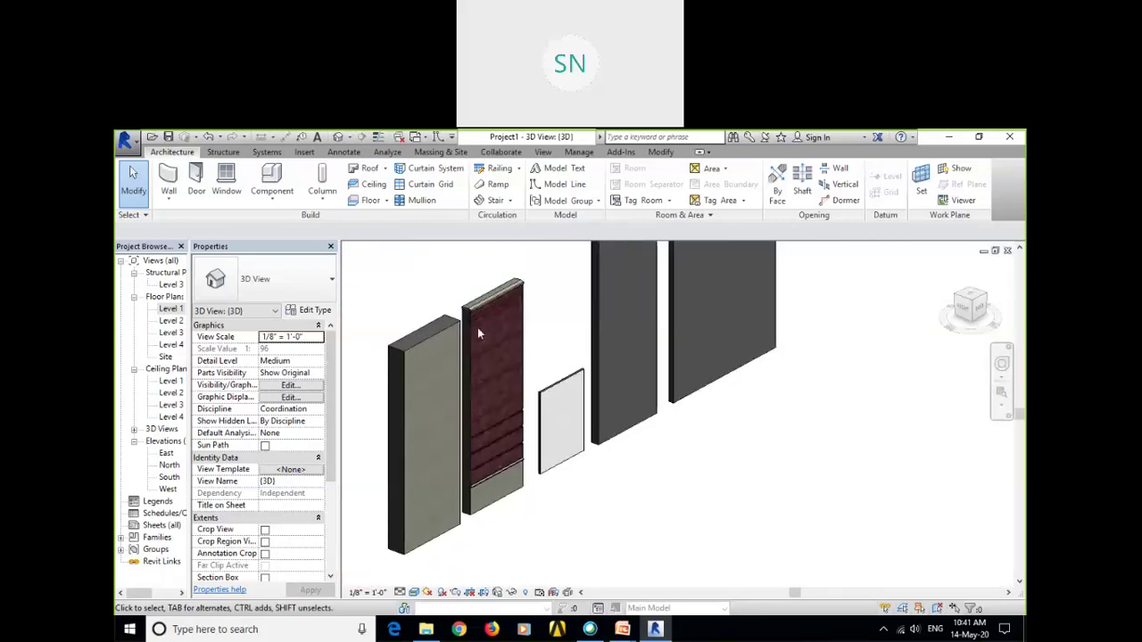
Examine the brick face, horizontal reveals, sill band and block base of the Exterior - Brick and CMU on MTL. Stud wall up close.
scroll(472, 321, up, 5)
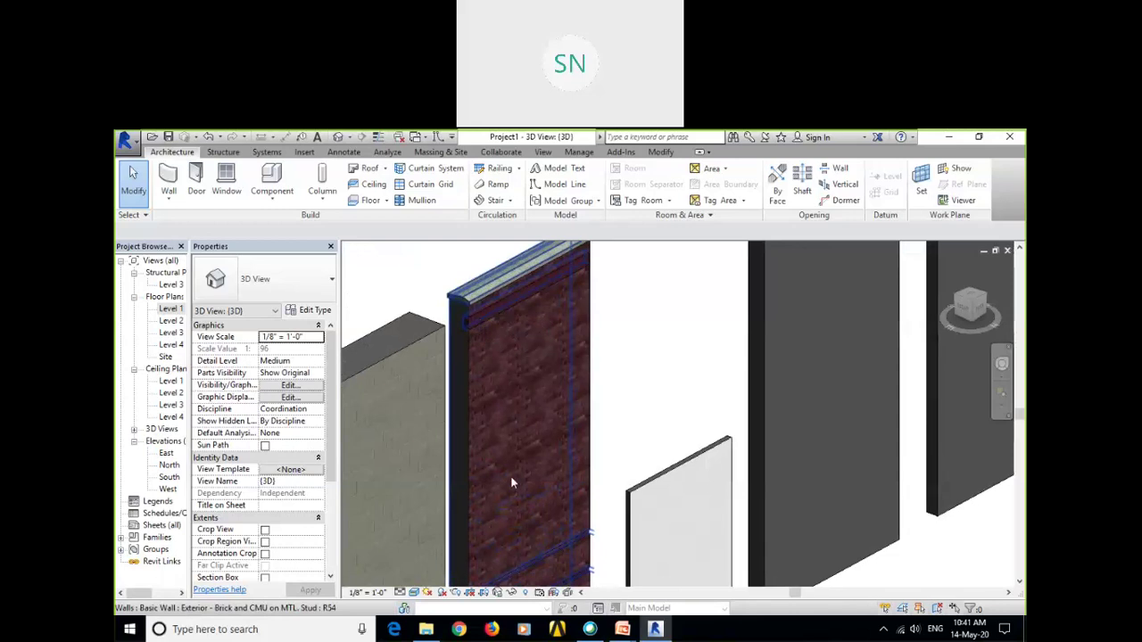
scroll(595, 387, up, 5)
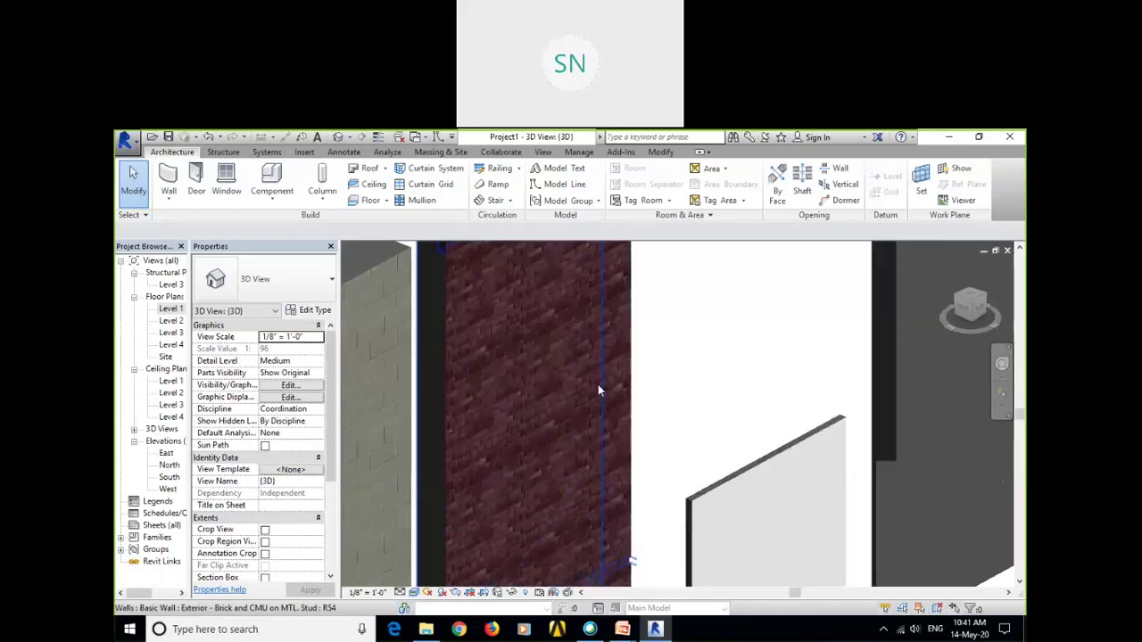
scroll(596, 389, down, 5)
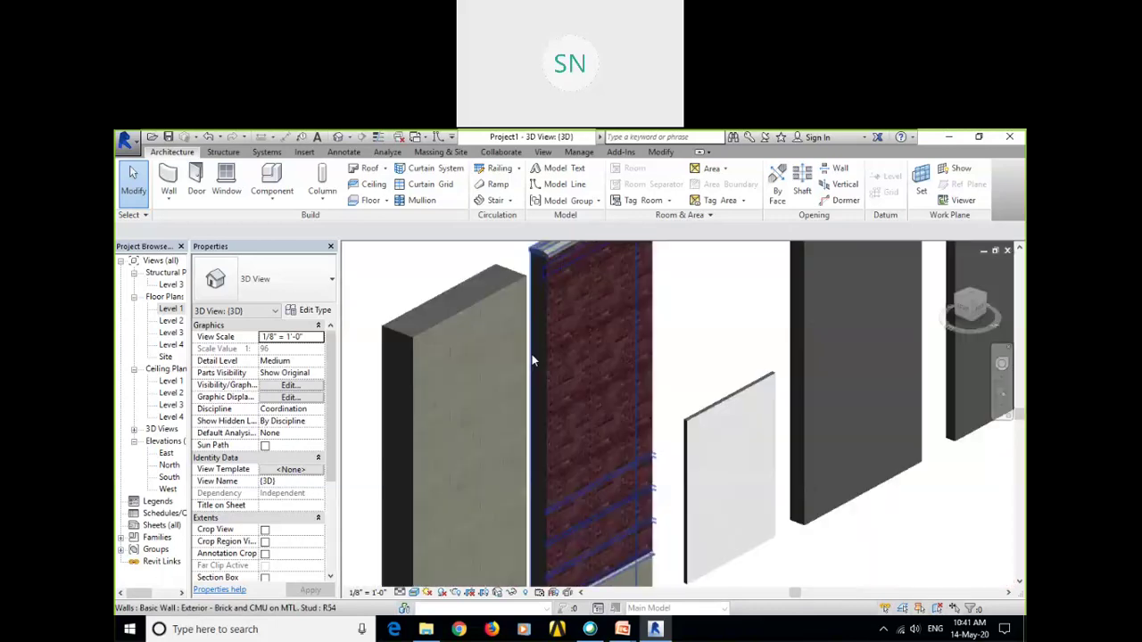
scroll(532, 354, up, 4)
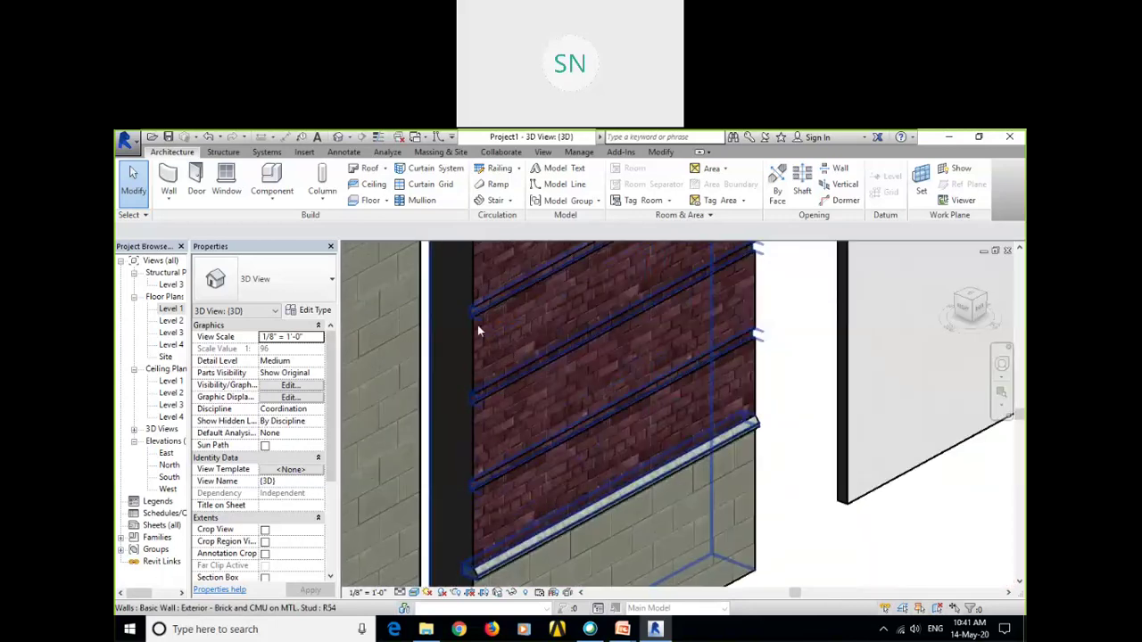
shift+middle_drag(477, 331, 486, 538)
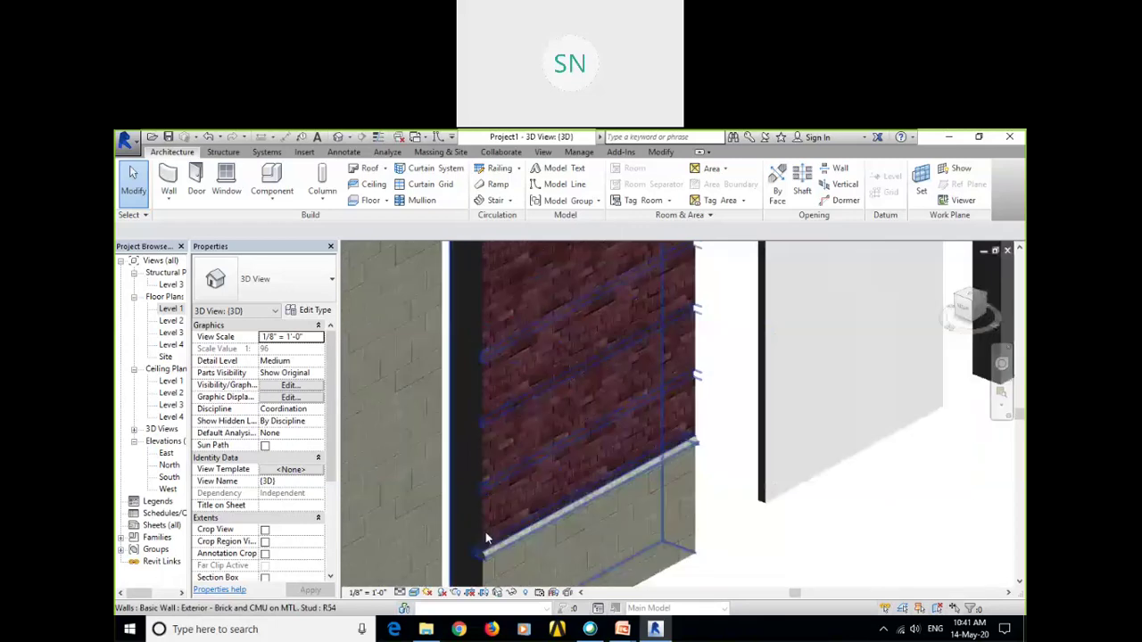
scroll(472, 279, up, 3)
middle_drag(493, 202, 521, 343)
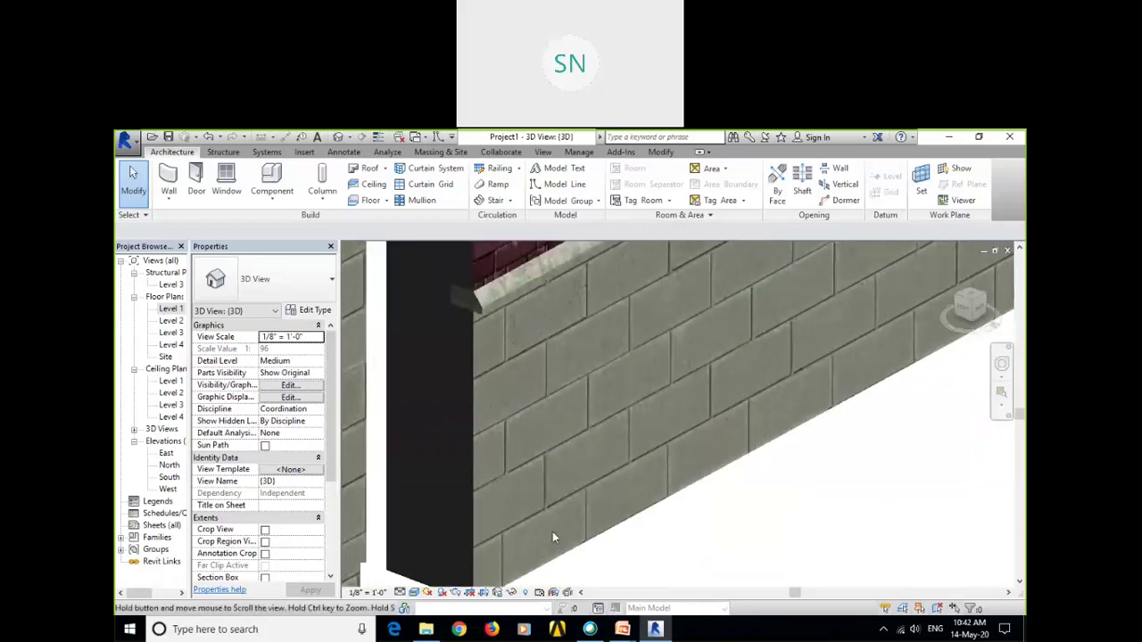
scroll(567, 495, down, 4)
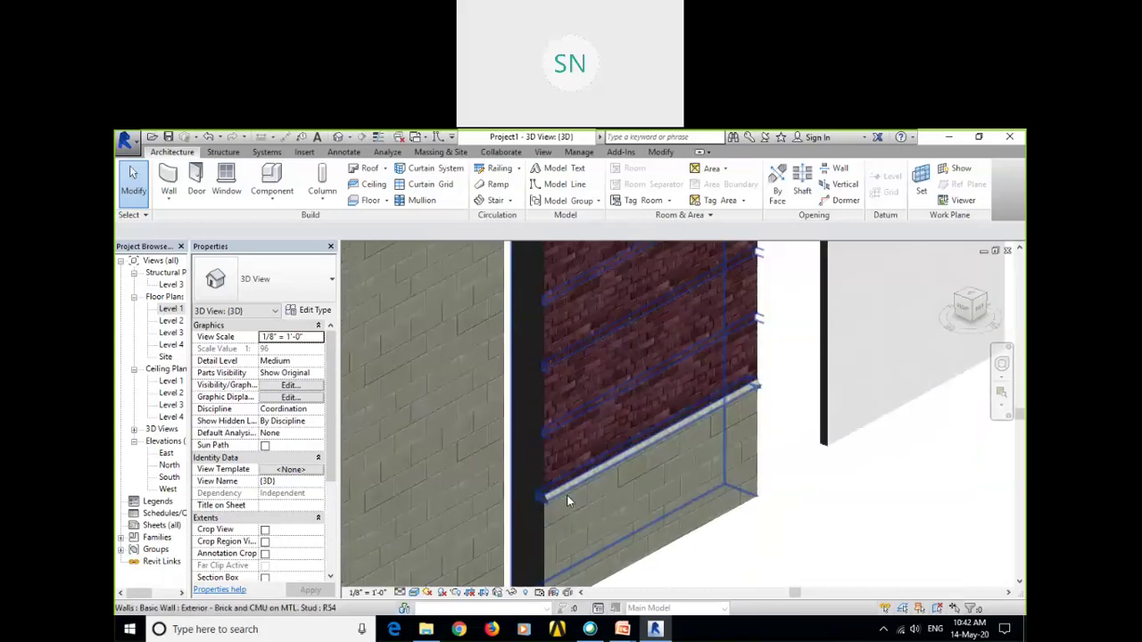
Examine the coping, projecting soldier course and end face of the Exterior - Brick and CMU on MTL. Stud wall, comparing it with the neighbouring block wall.
scroll(566, 495, down, 3)
scroll(622, 316, up, 4)
scroll(622, 315, up, 1)
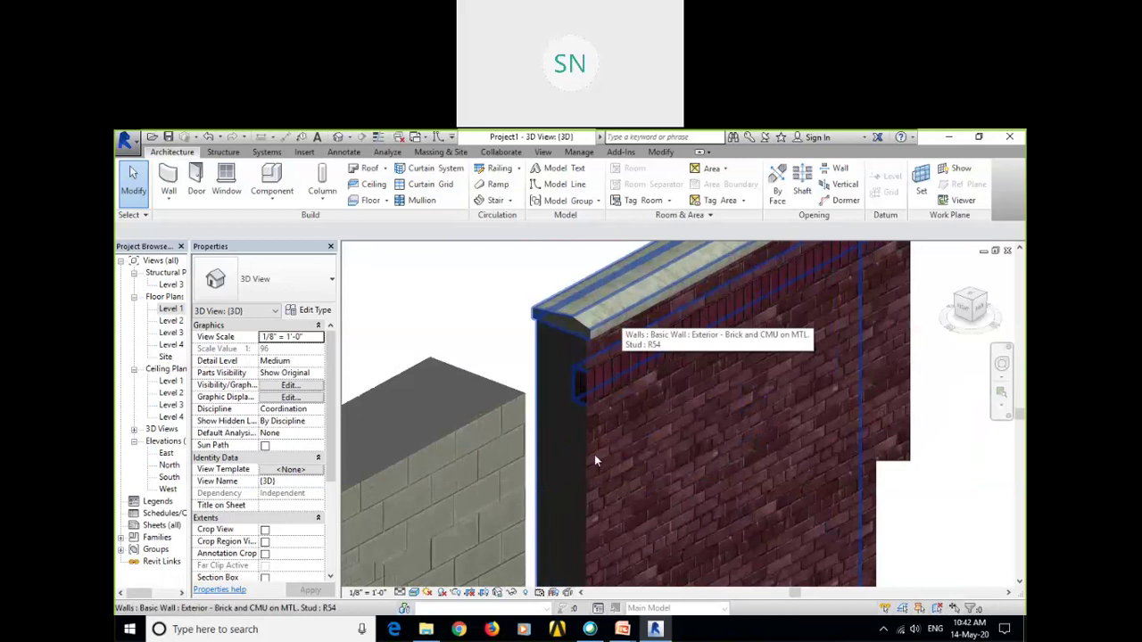
scroll(579, 469, up, 2)
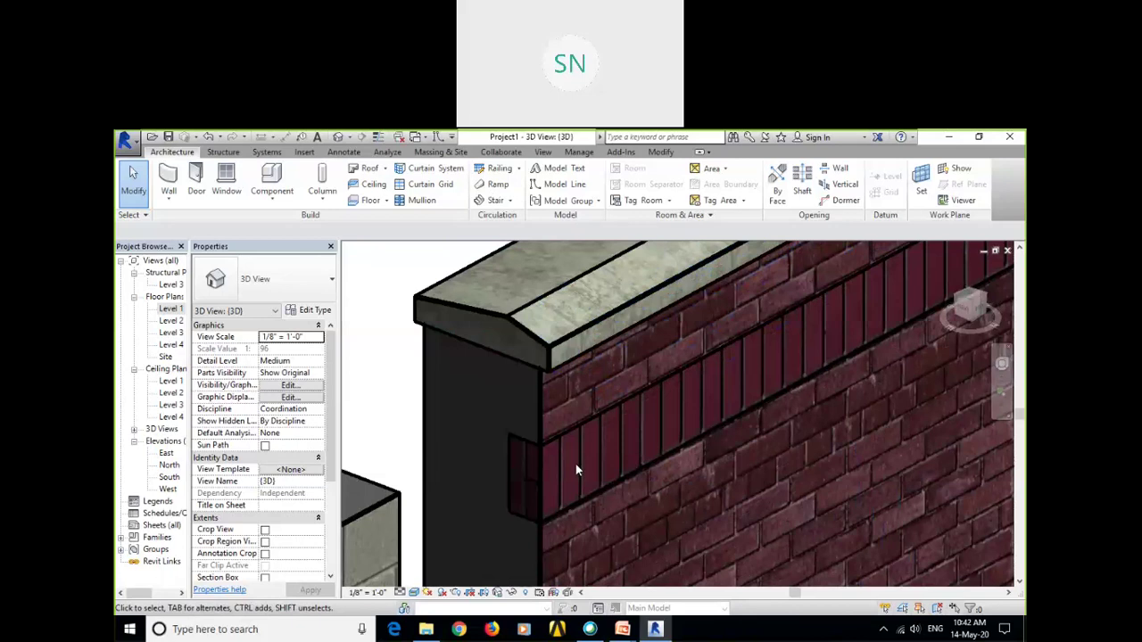
shift+middle_drag(575, 466, 570, 431)
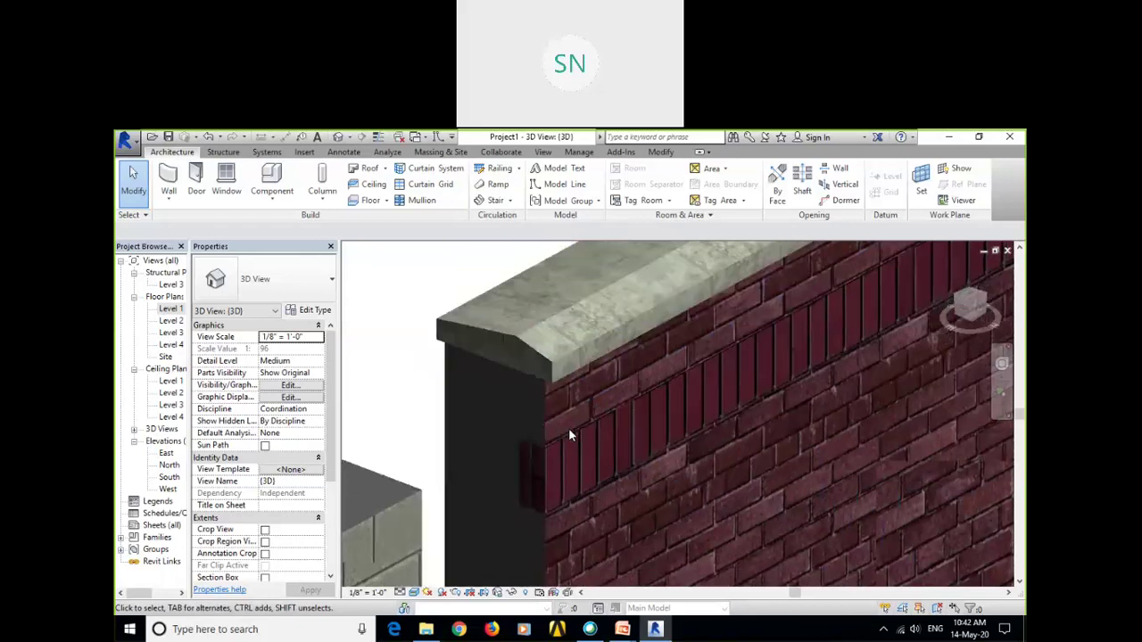
shift+middle_drag(568, 427, 631, 407)
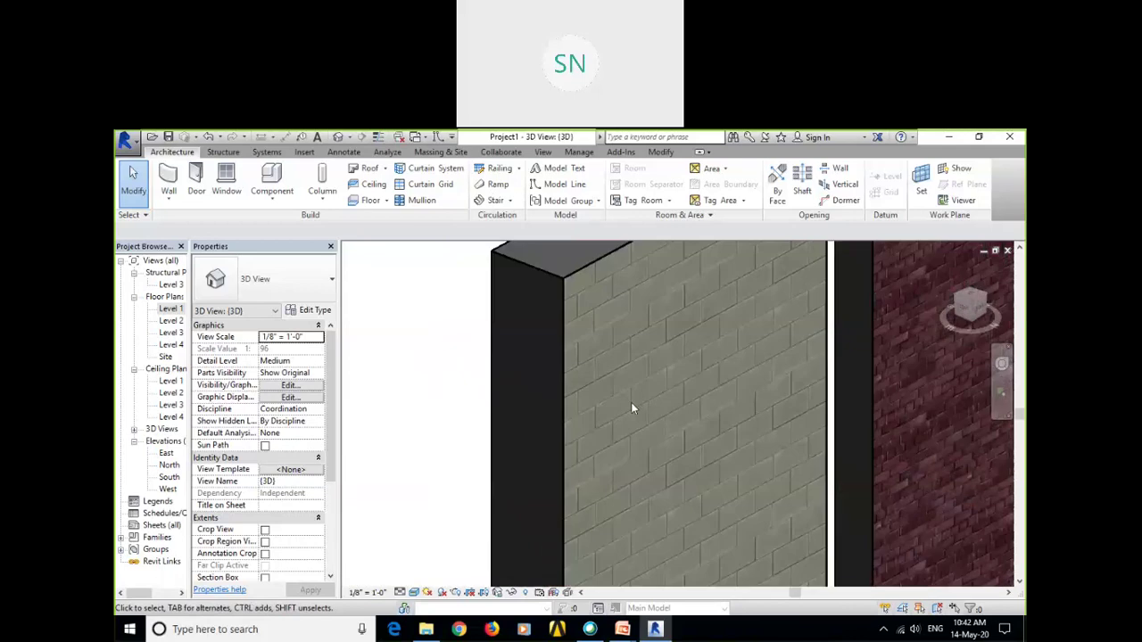
scroll(630, 408, down, 5)
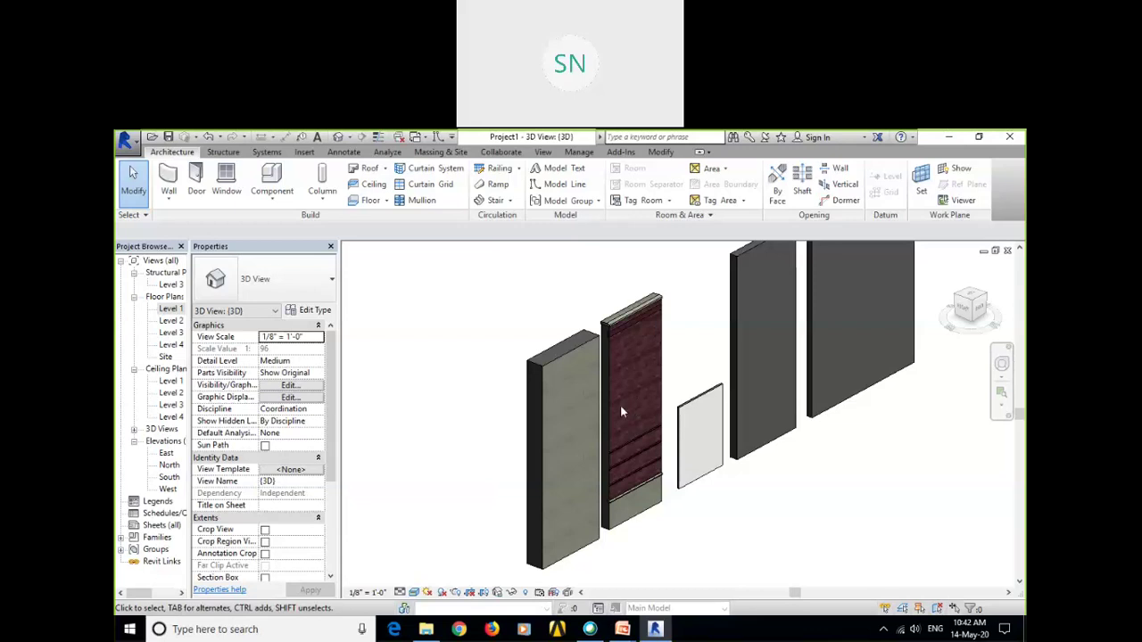
scroll(578, 445, down, 2)
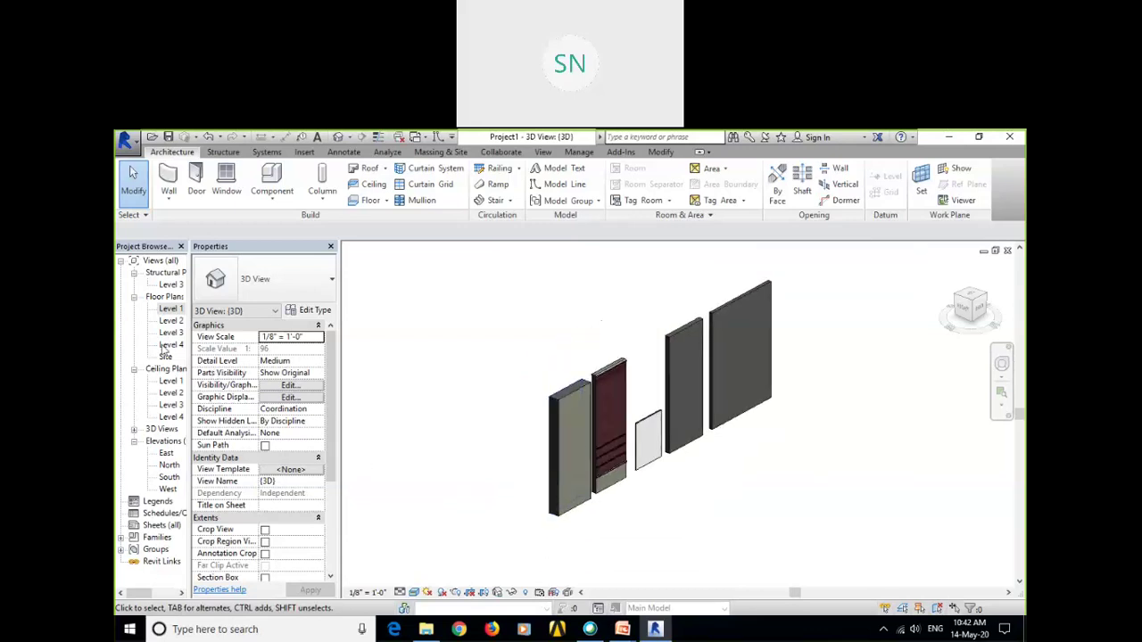
Open the Level 1 floor plan, delete the whole row of walls and centre the empty area between the elevation markers.
double_click(170, 309)
drag(403, 452, 373, 452)
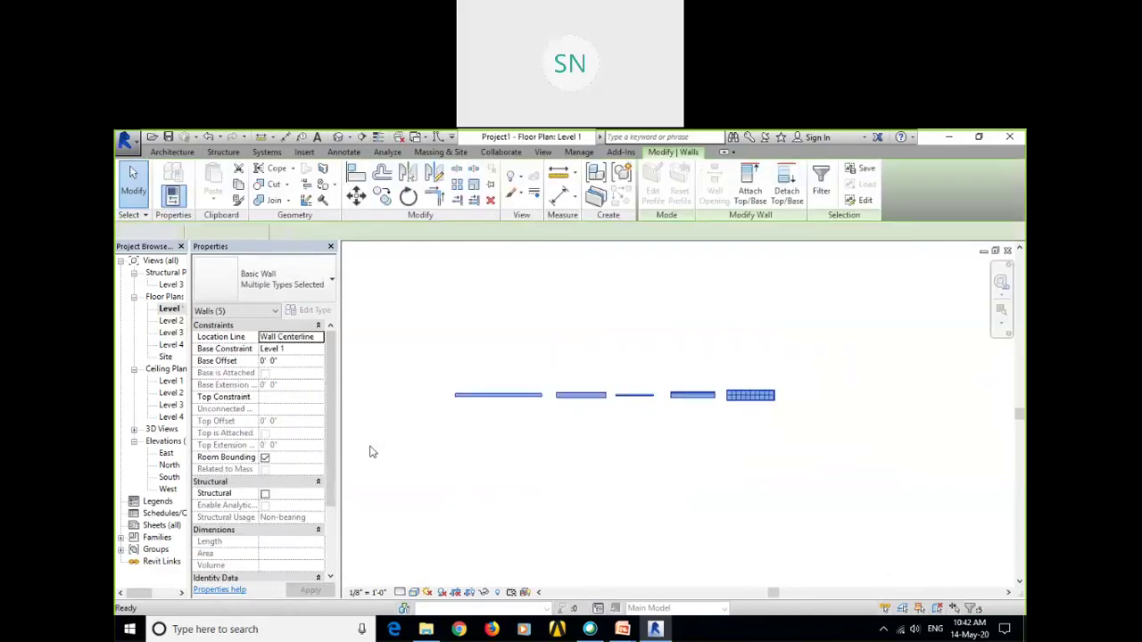
key(Delete)
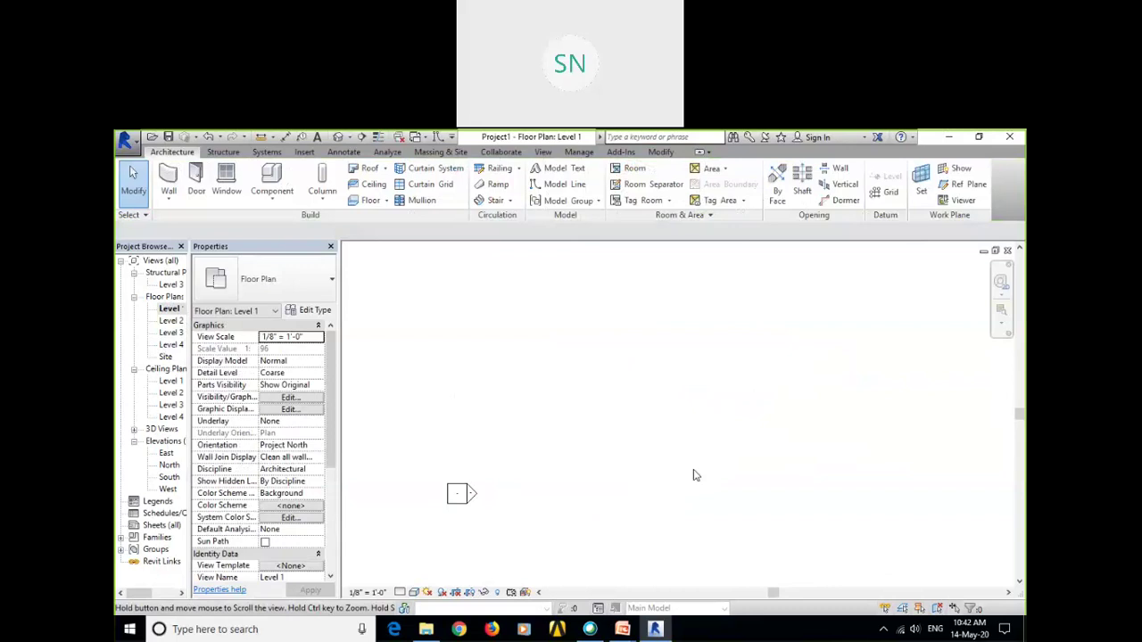
scroll(696, 475, down, 3)
scroll(666, 428, up, 1)
middle_drag(689, 458, 677, 458)
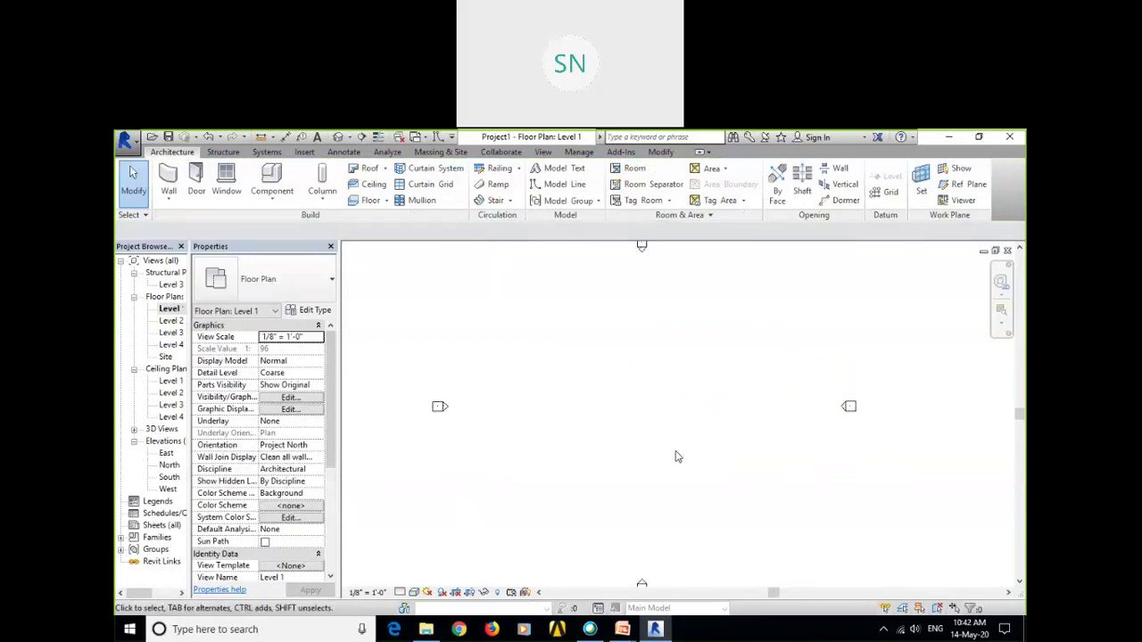
Start placing a new wall with the Basic Wall type Generic - 8".
click(170, 181)
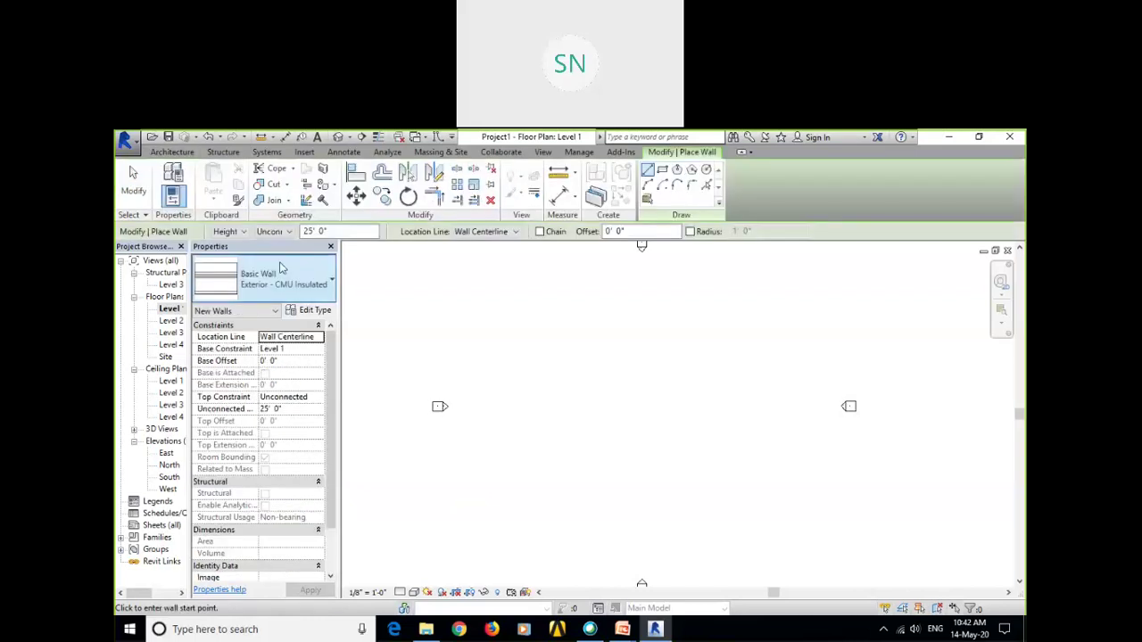
click(303, 290)
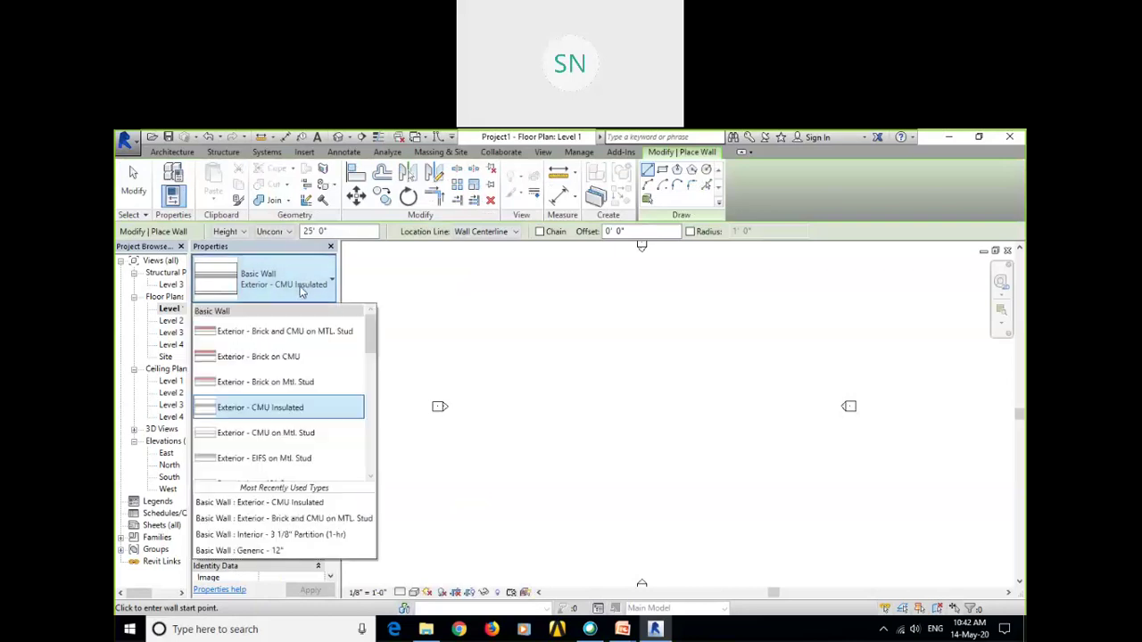
scroll(323, 384, down, 4)
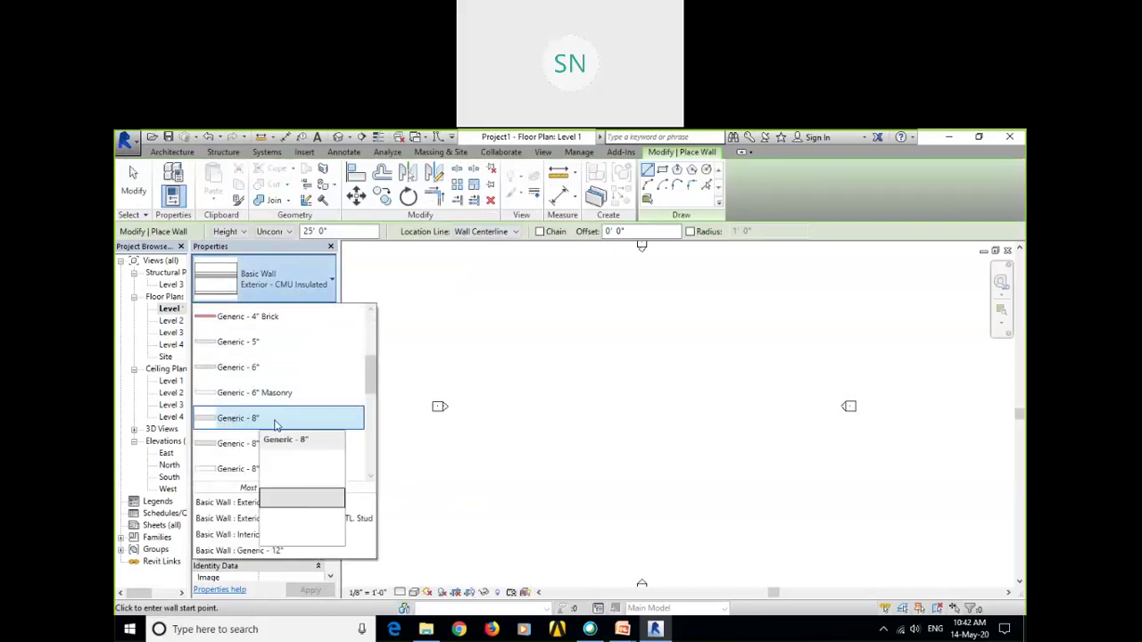
click(248, 425)
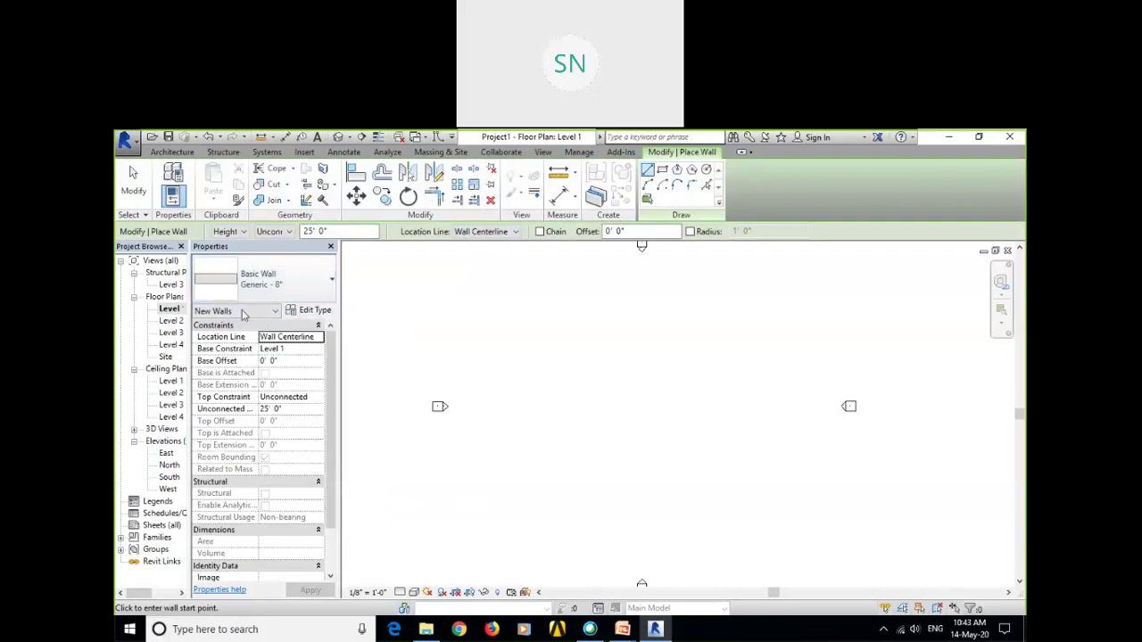
Duplicate the Generic - 8" wall type under the name Generic - 9".
click(308, 312)
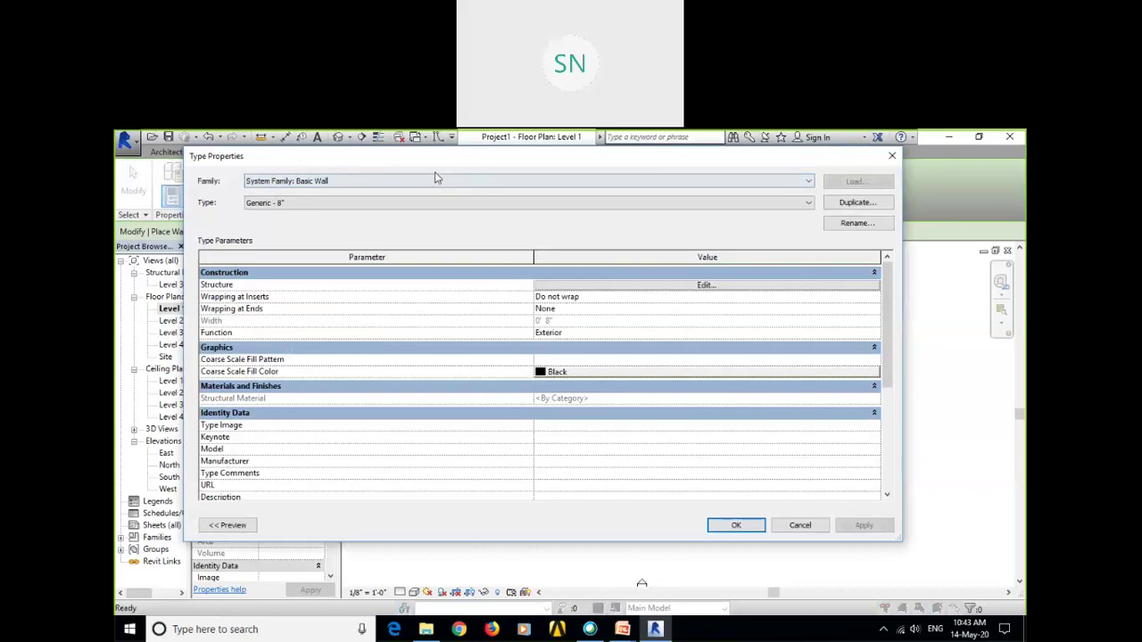
drag(298, 162, 443, 174)
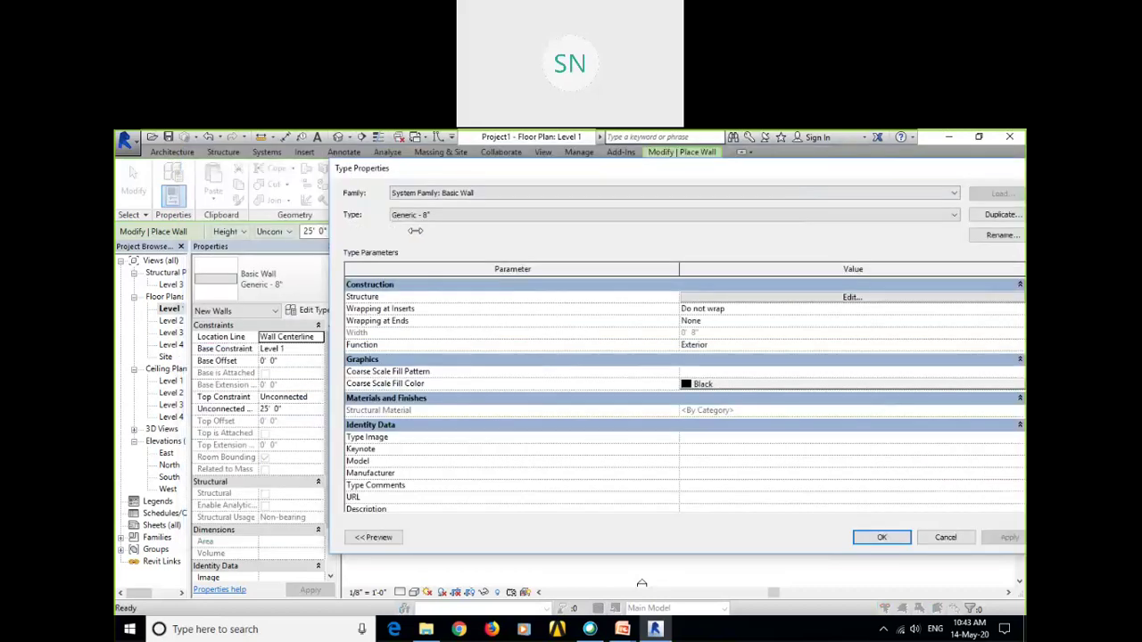
drag(651, 168, 859, 160)
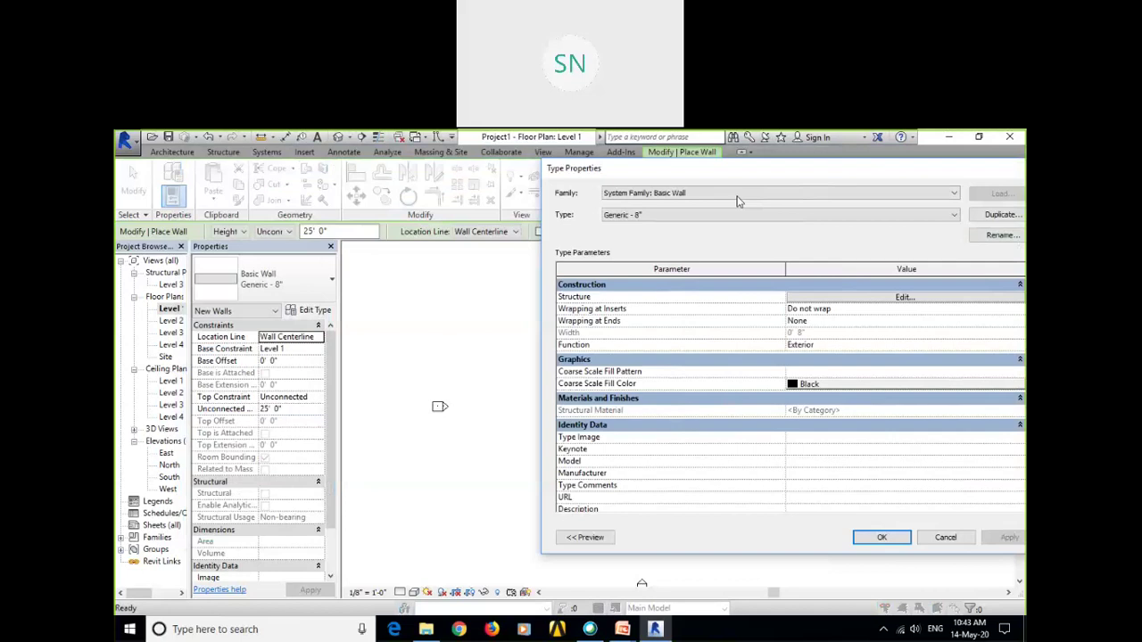
drag(711, 176, 551, 187)
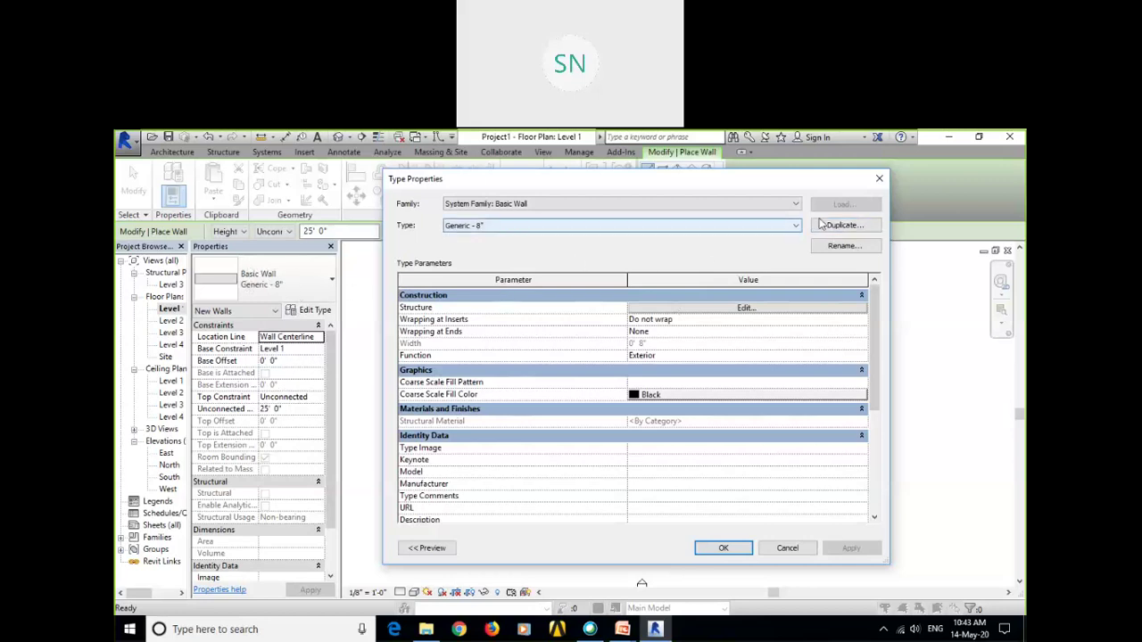
click(846, 225)
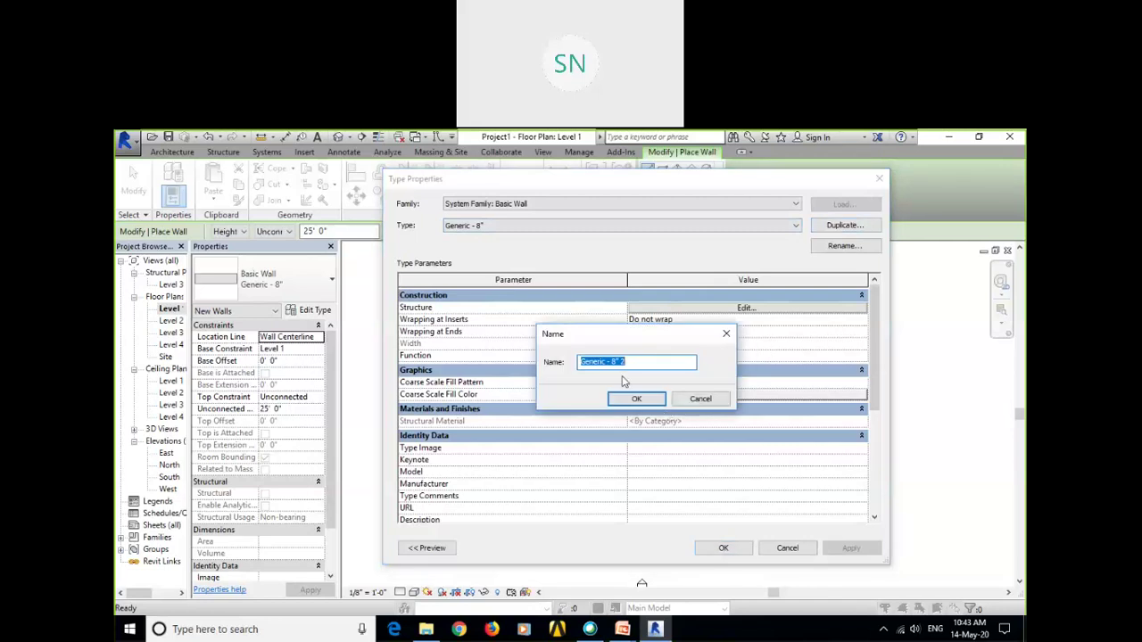
drag(645, 358, 614, 361)
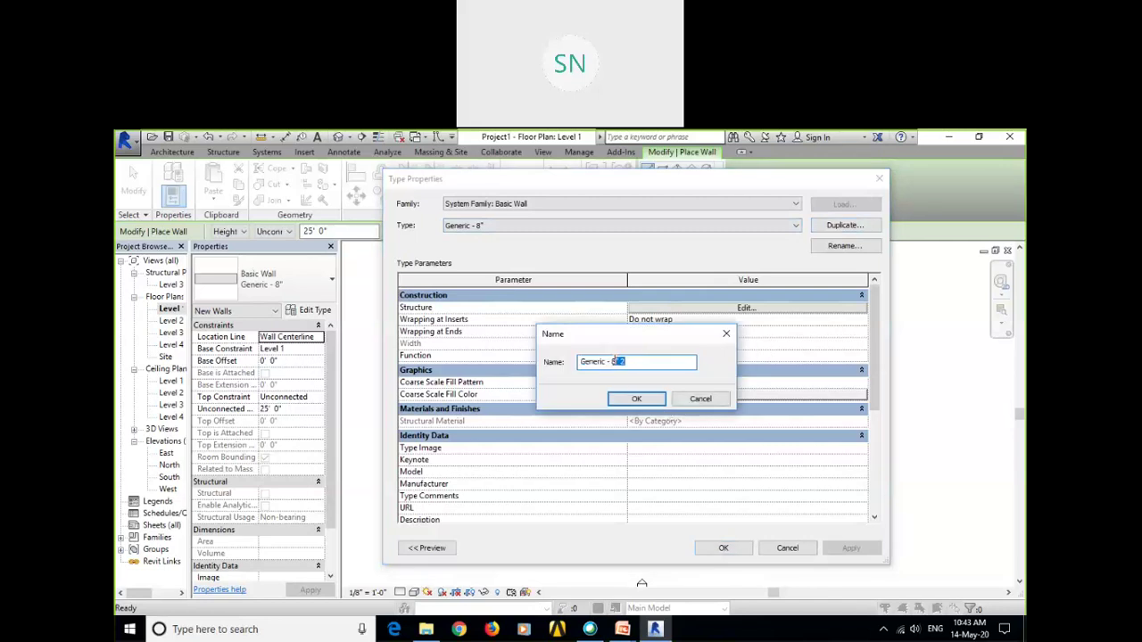
click(660, 401)
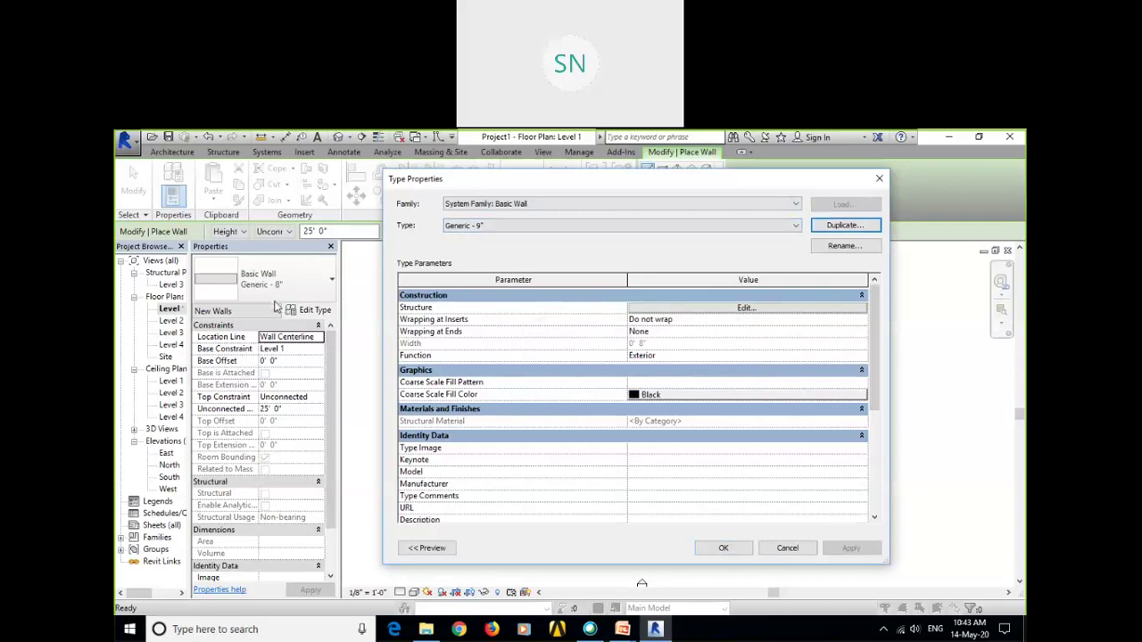
drag(505, 180, 481, 179)
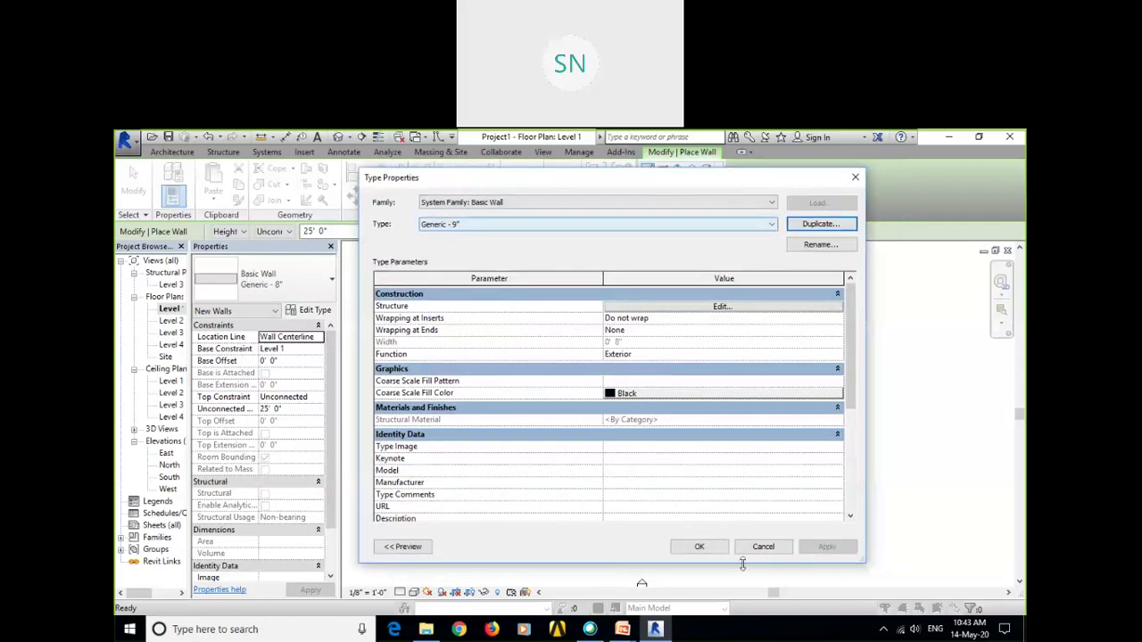
click(699, 546)
Choose the Generic - 9" wall type and set the thickness of its Structure [1] layer to 9".
click(278, 280)
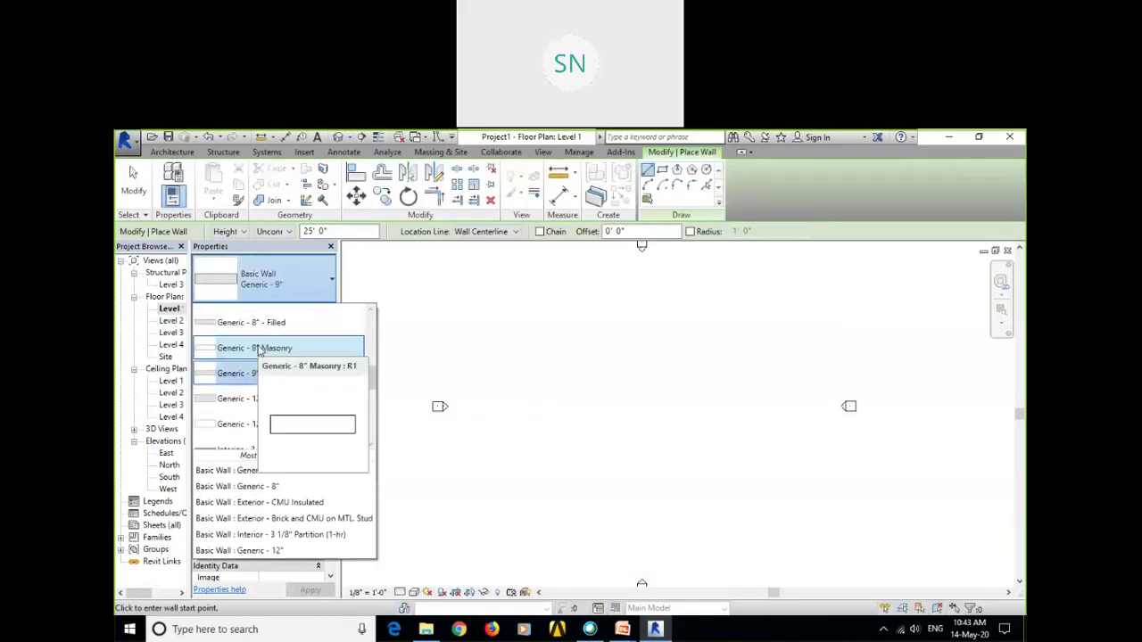
drag(238, 328, 267, 375)
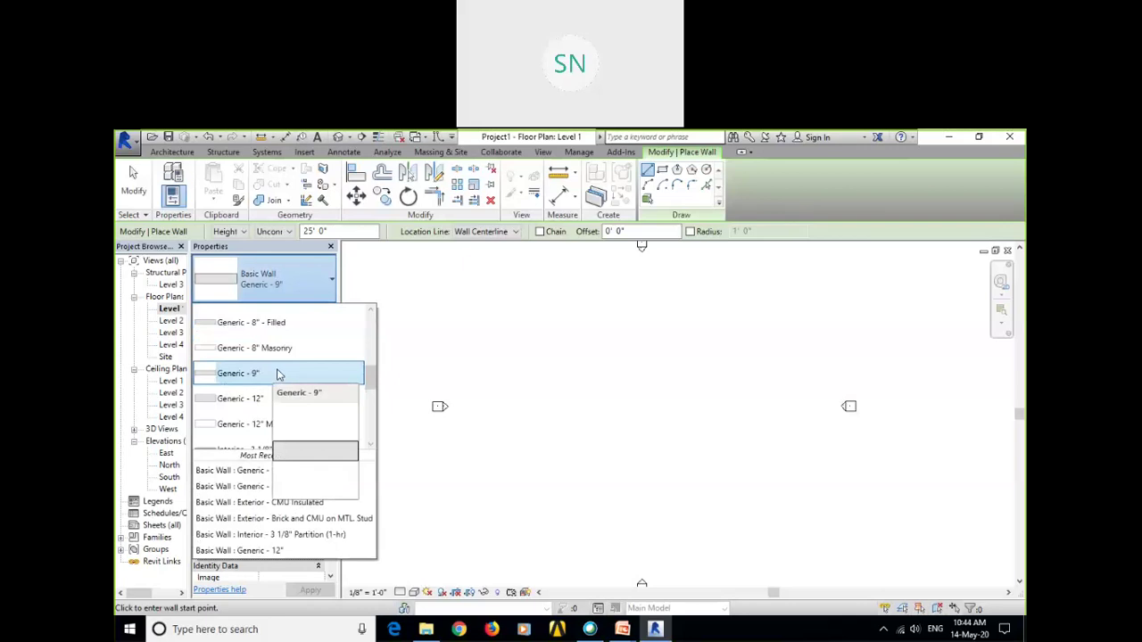
click(277, 375)
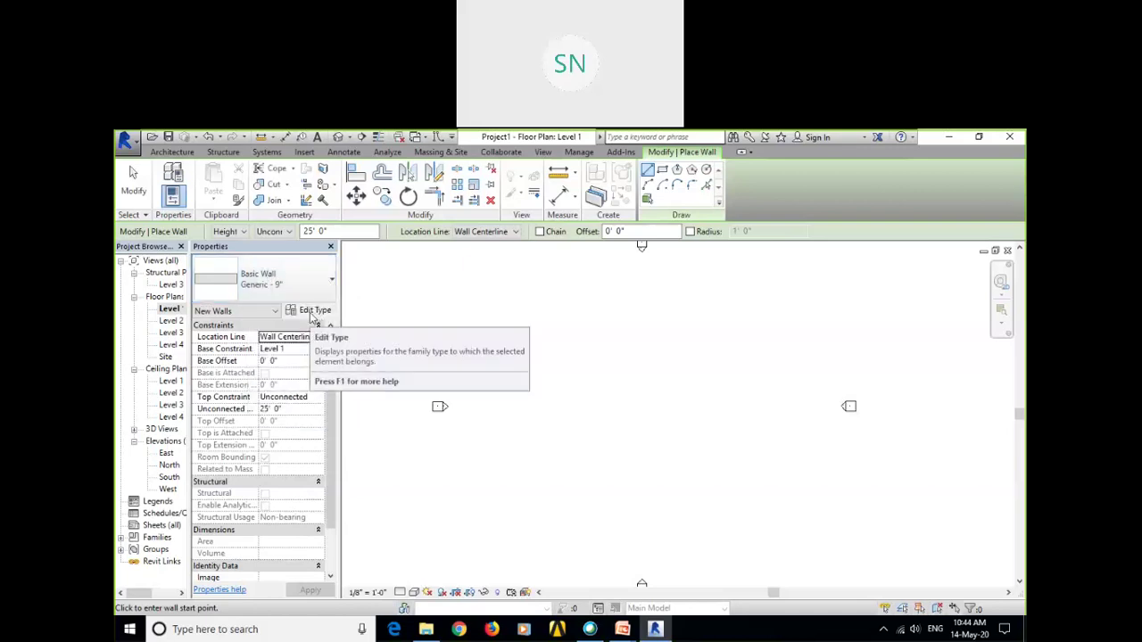
click(313, 314)
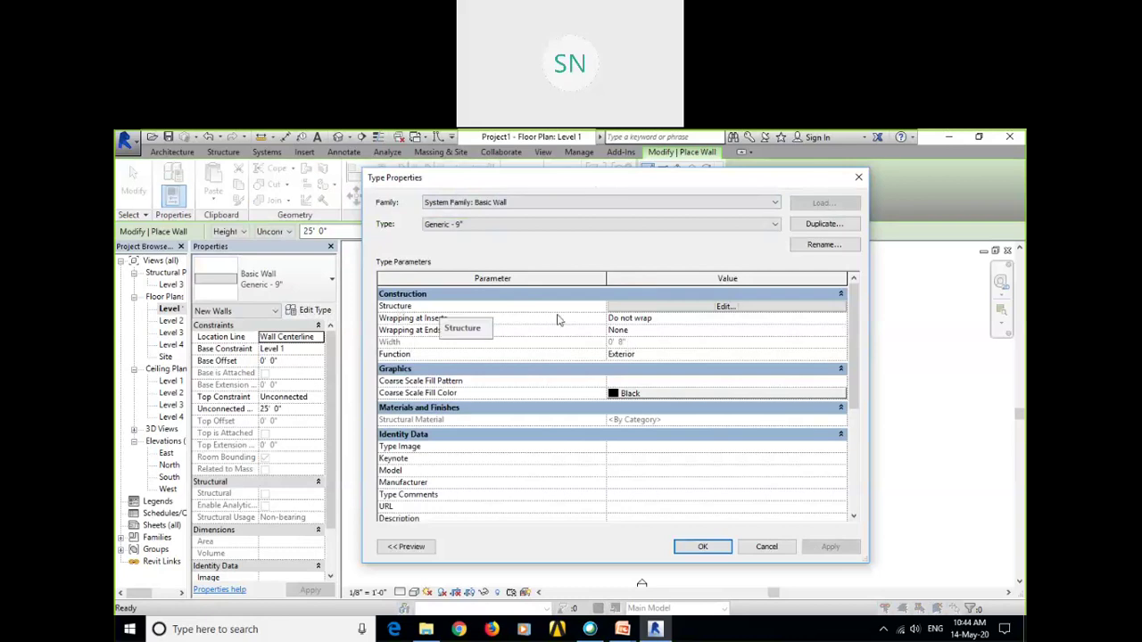
click(726, 306)
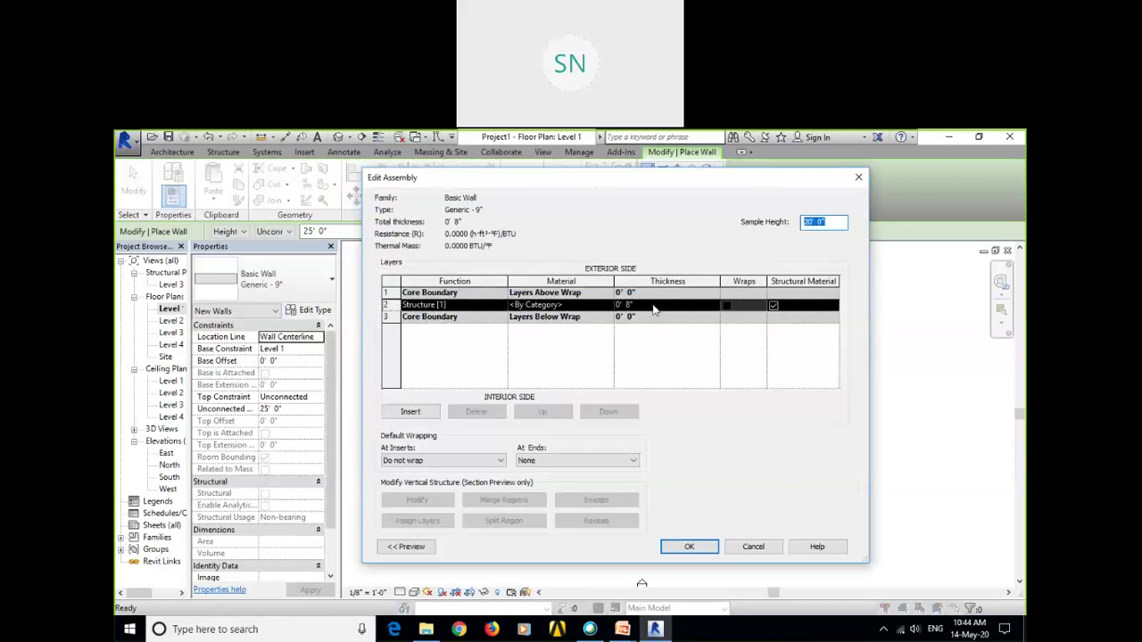
click(652, 304)
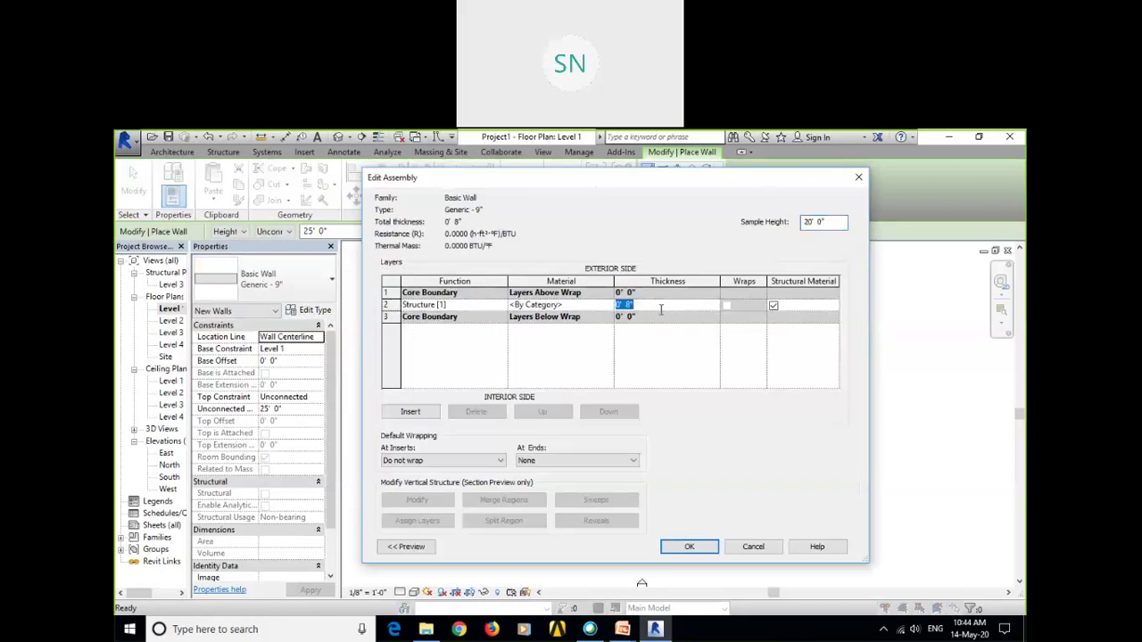
text(9)
key(Tab)
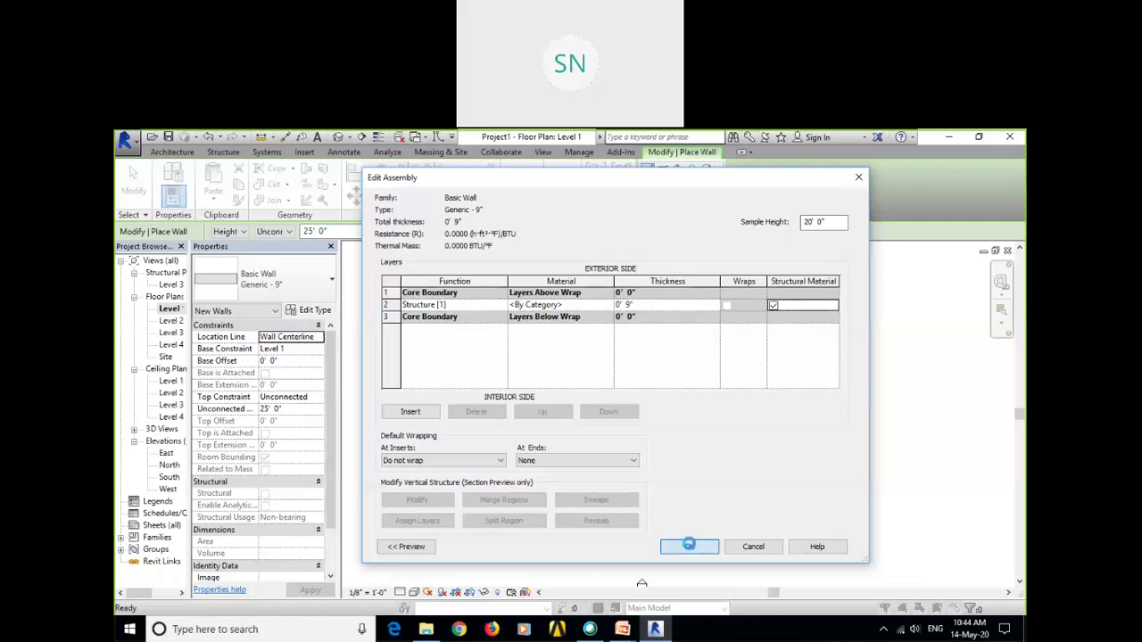
click(689, 547)
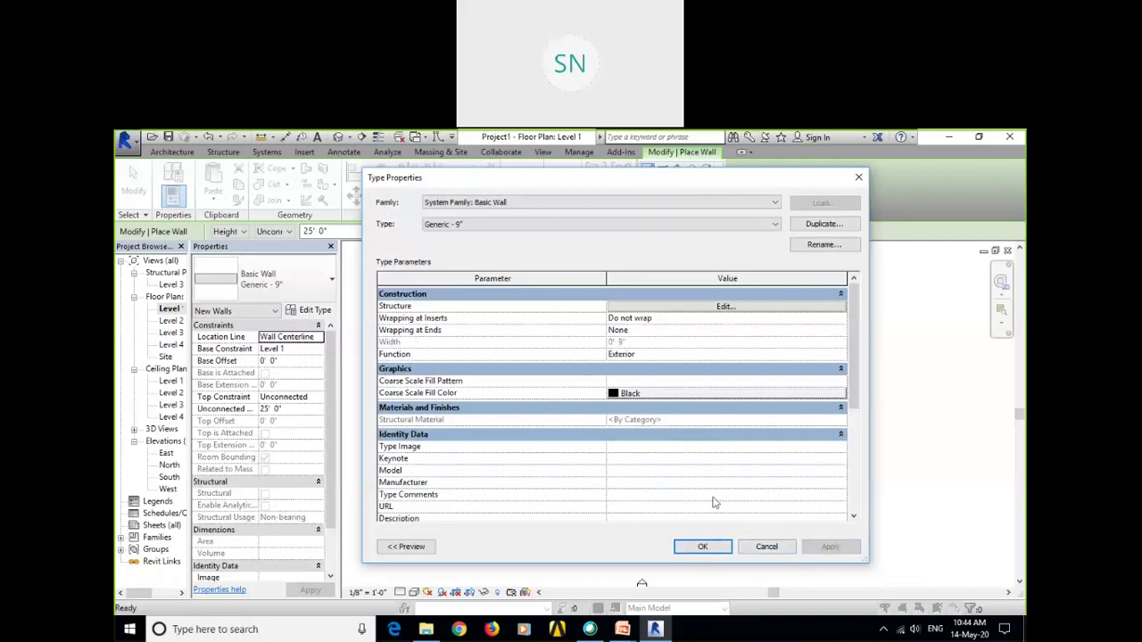
click(703, 546)
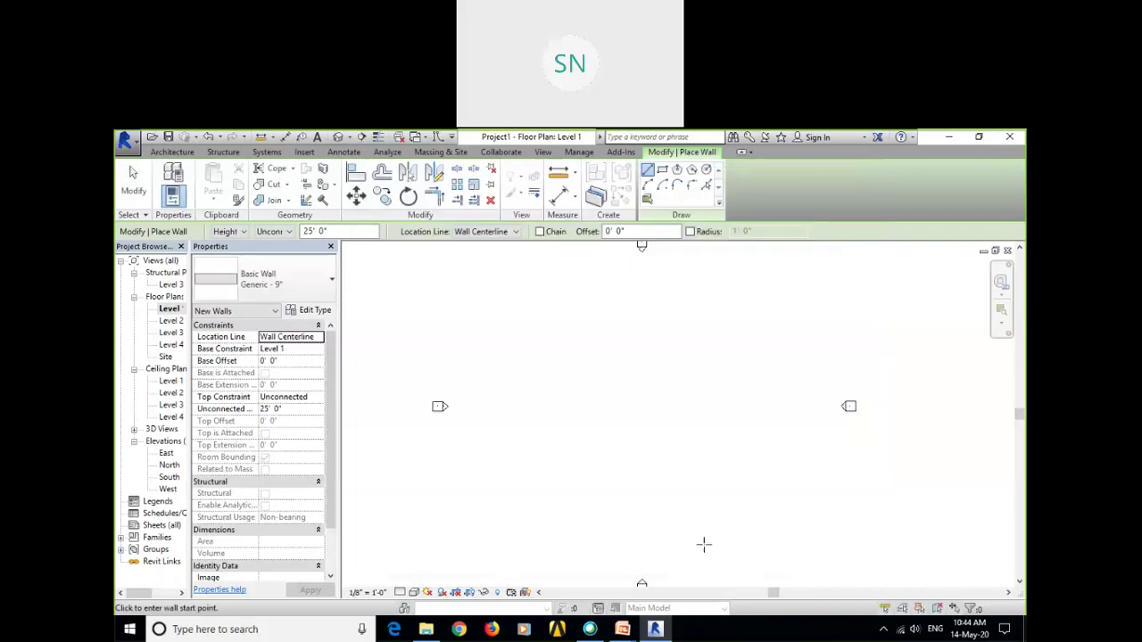
Draw a short horizontal Generic - 9" wall between the elevation markers in the Level 1 plan and view it up close.
click(537, 388)
click(589, 390)
scroll(590, 392, down, 2)
scroll(590, 393, down, 4)
scroll(590, 391, up, 6)
scroll(591, 383, up, 5)
right_click(634, 327)
click(657, 331)
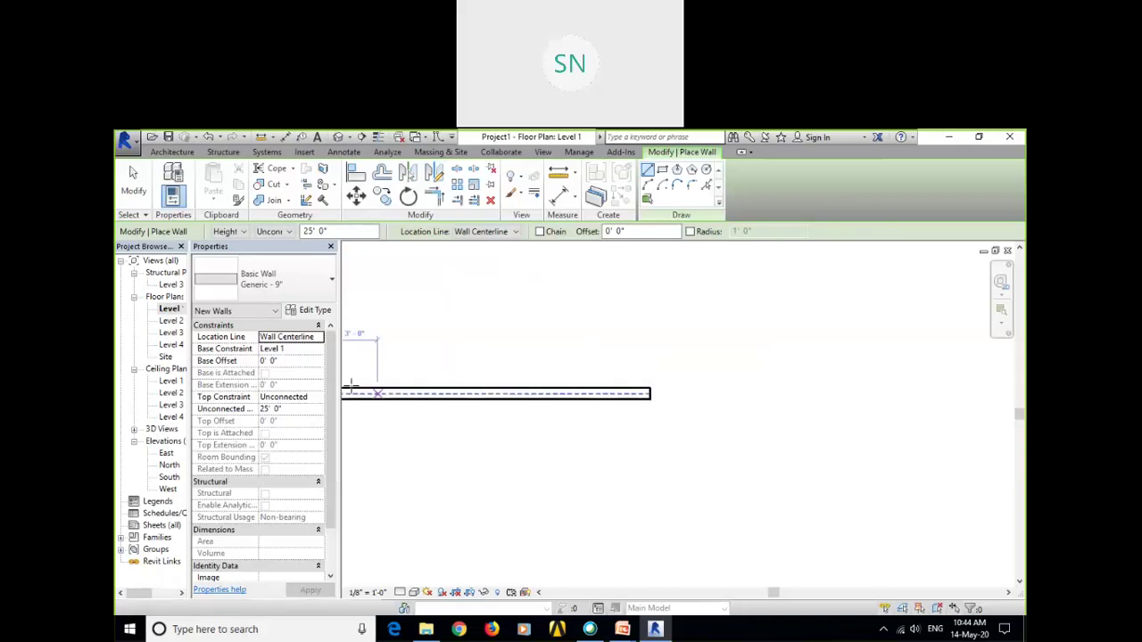
scroll(560, 359, down, 1)
middle_drag(689, 389, 615, 408)
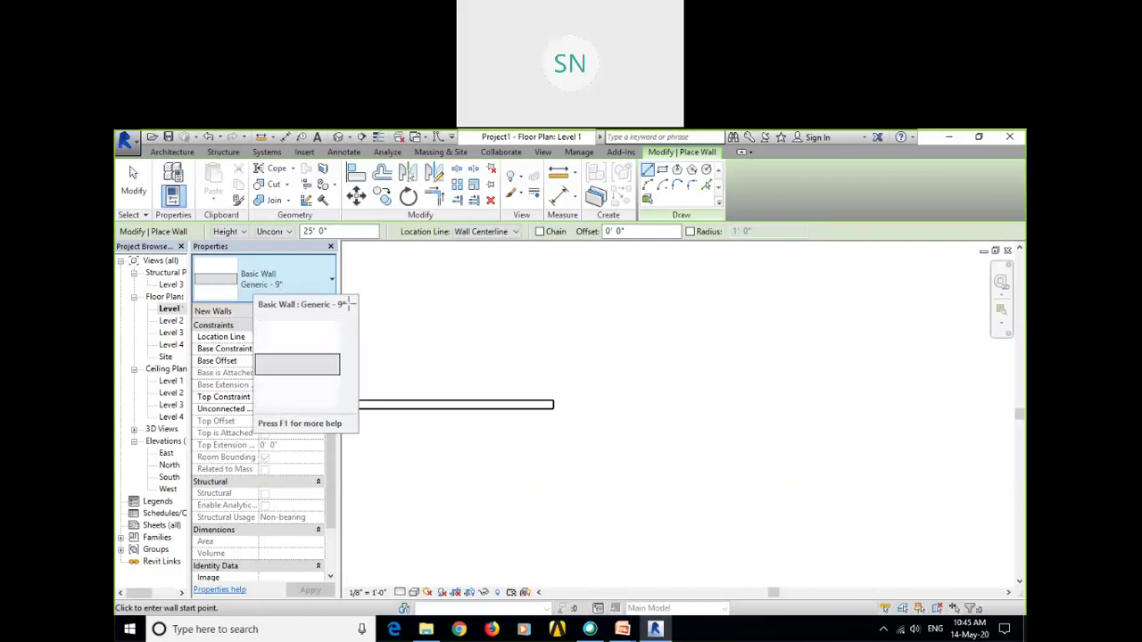
Duplicate the Generic - 9" wall type under the name Generic - 4.5".
click(312, 311)
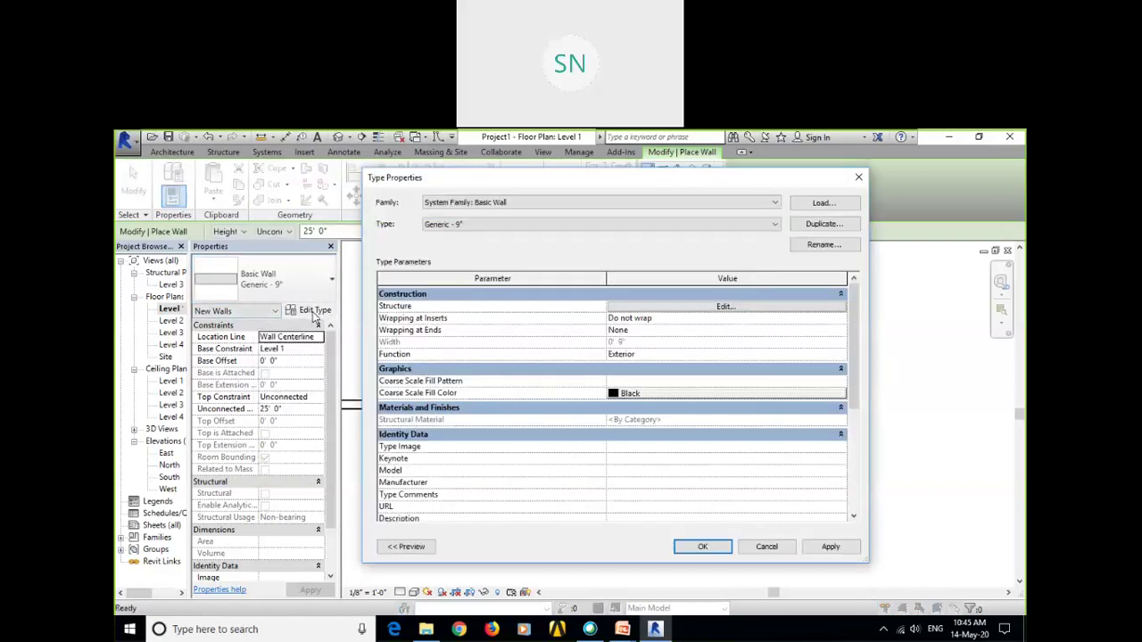
click(831, 227)
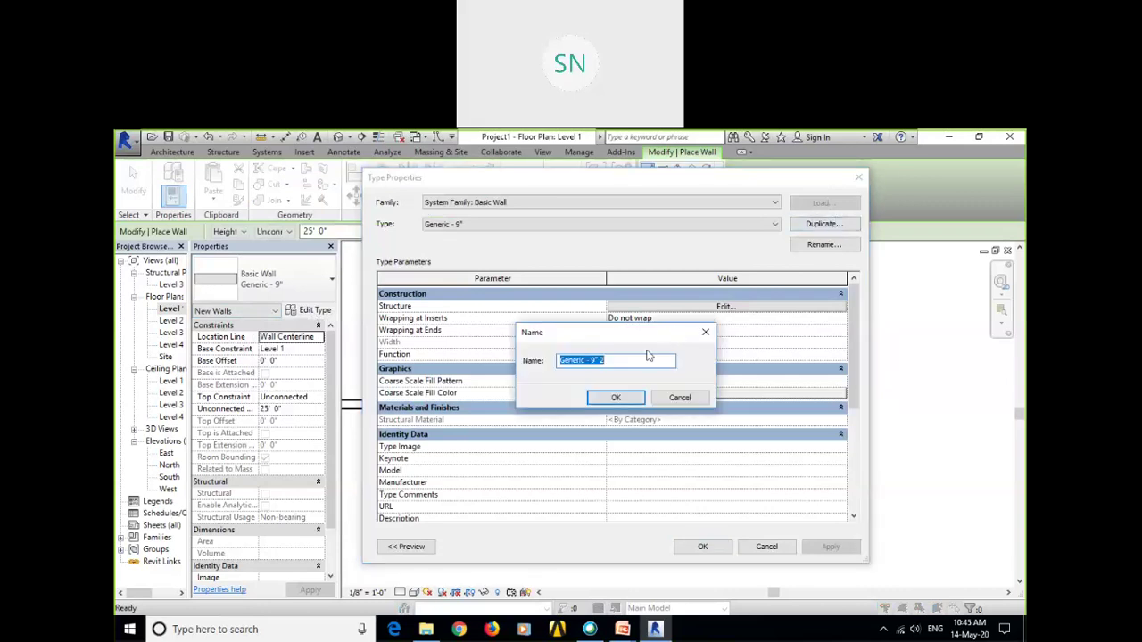
drag(610, 359, 592, 360)
text(4.5)
click(616, 398)
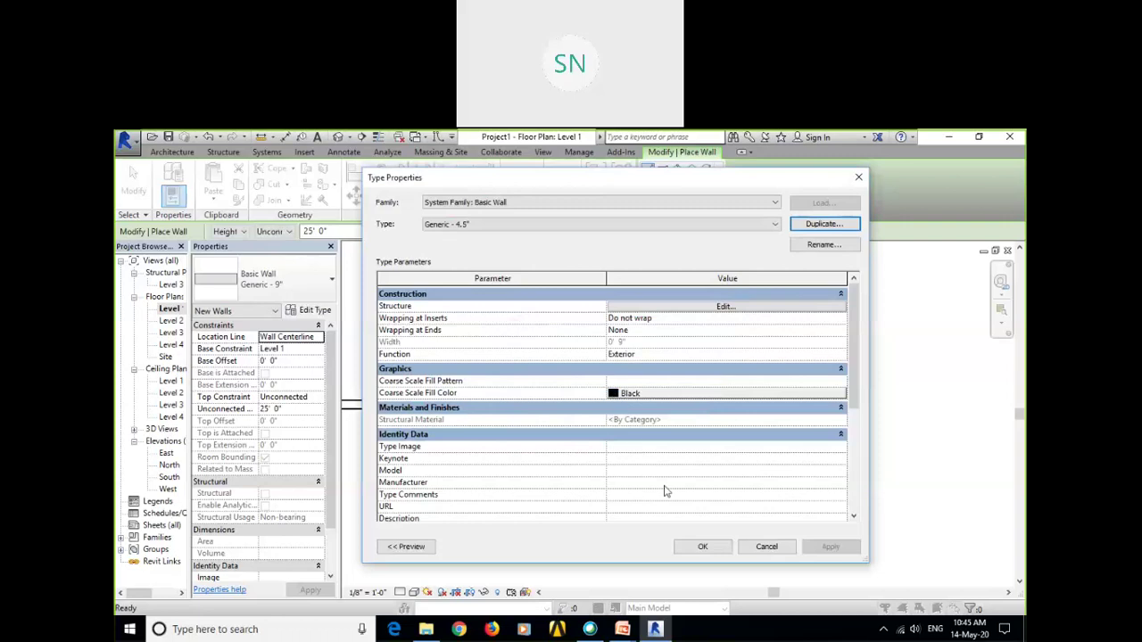
Accept the duplicated Generic - 4.5" type for new walls and look it up in the wall type list.
click(702, 546)
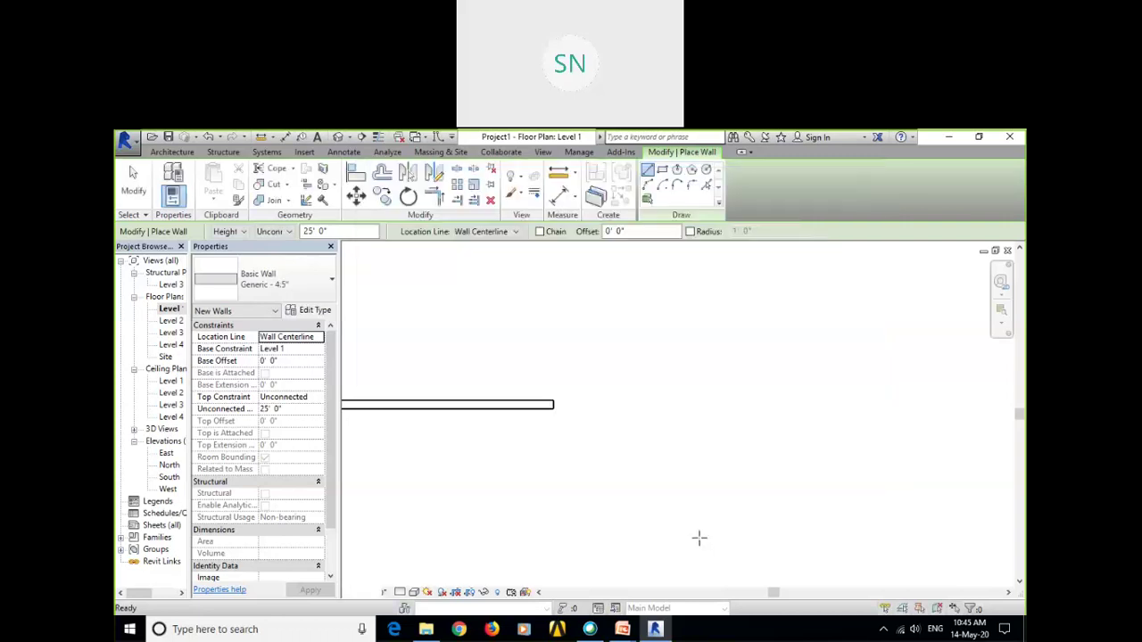
click(298, 278)
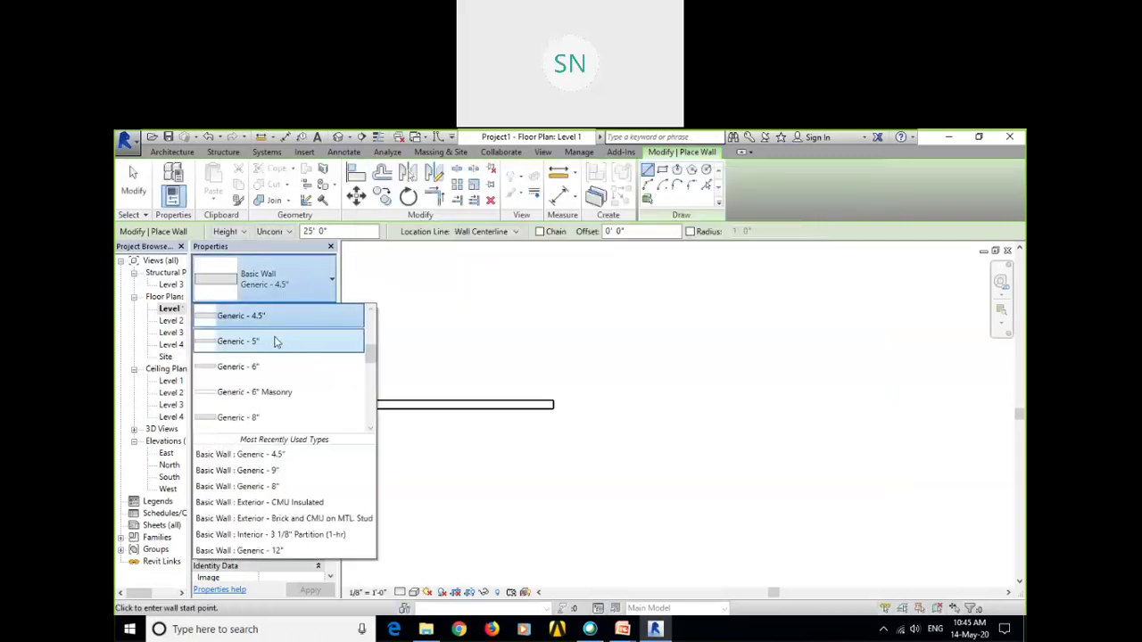
scroll(277, 339, down, 1)
scroll(277, 370, up, 1)
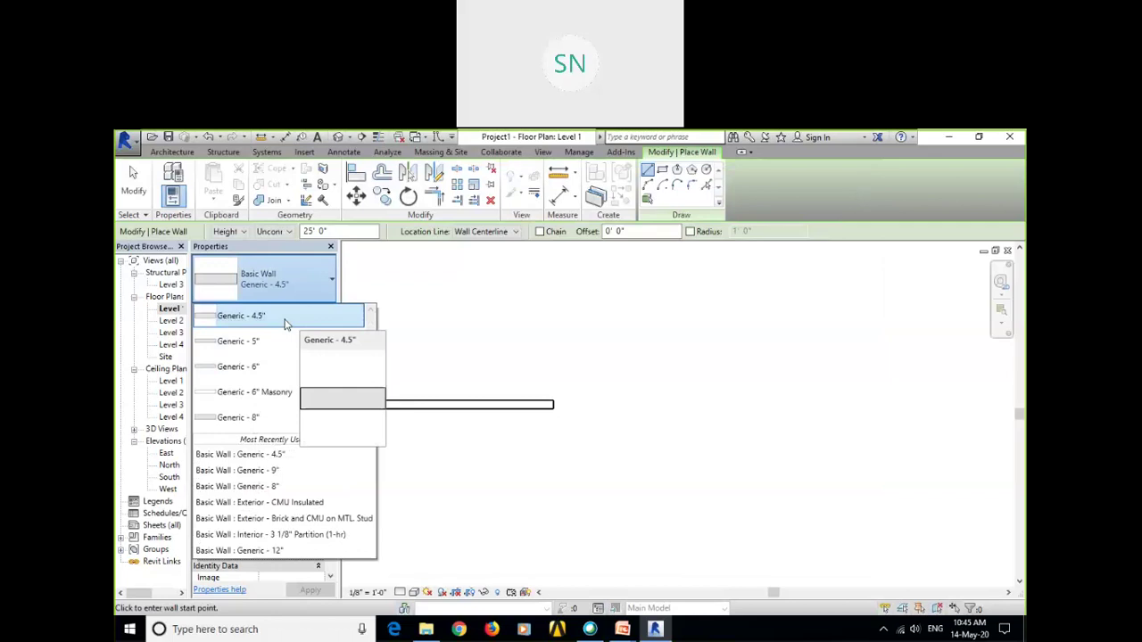
click(313, 274)
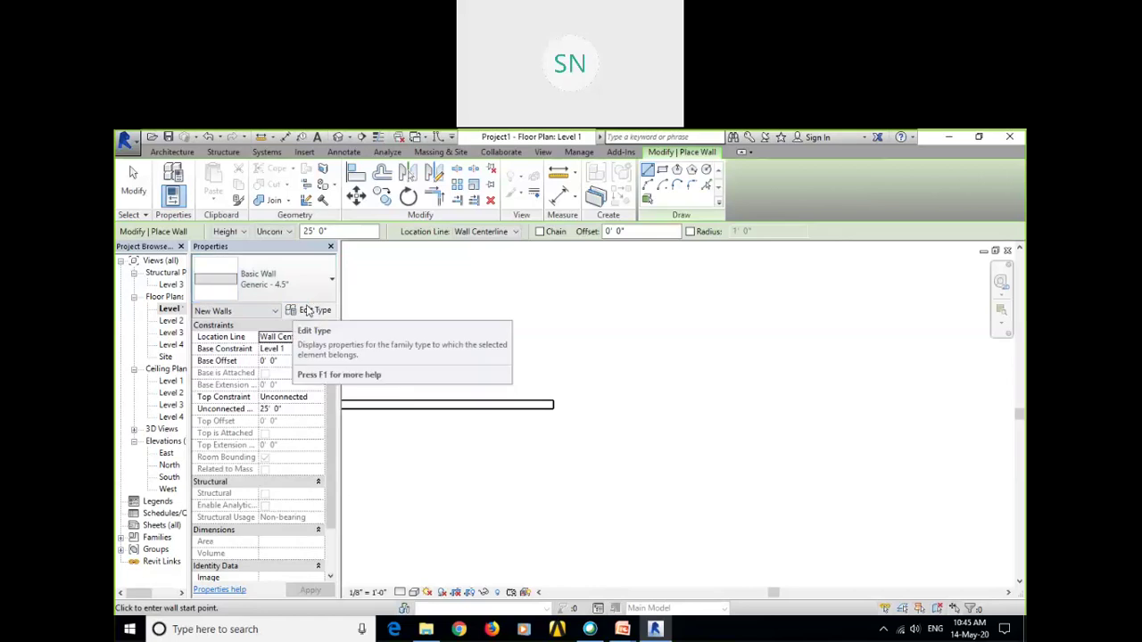
Set the thickness of the Structure [1] layer in the Generic - 4.5" wall type to 4.5" and apply it.
click(312, 311)
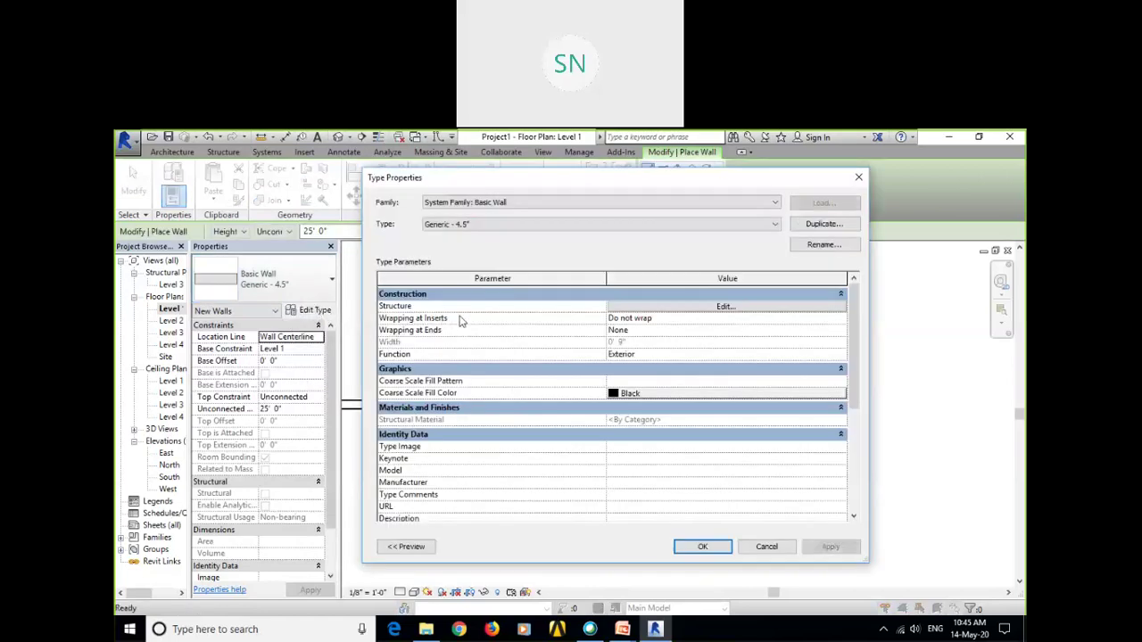
click(719, 306)
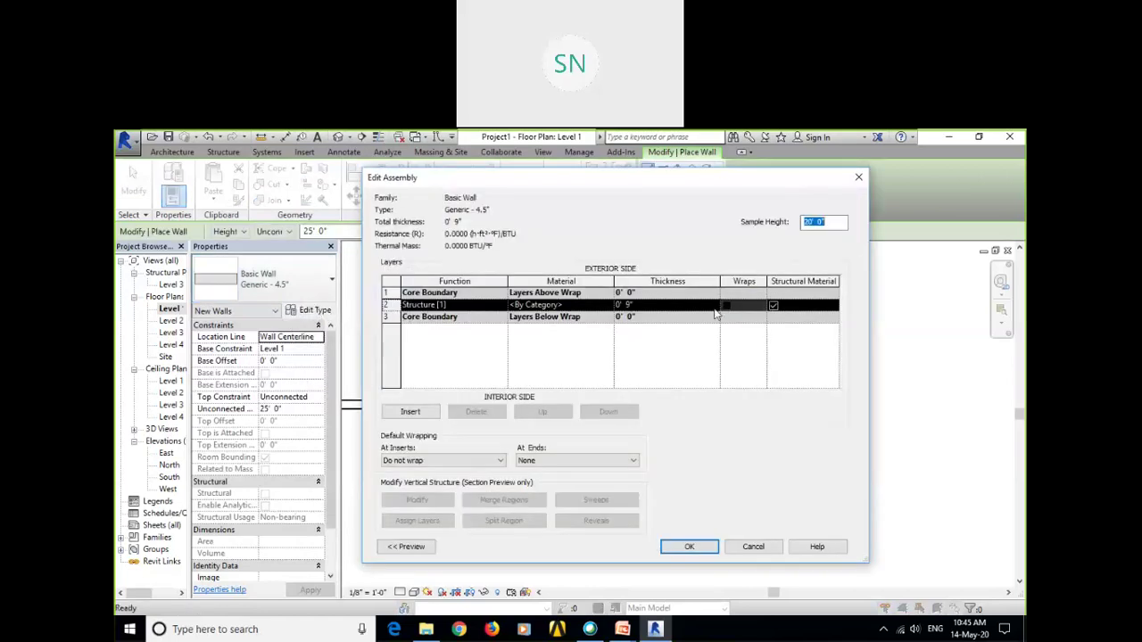
click(649, 307)
drag(643, 305, 471, 339)
click(646, 305)
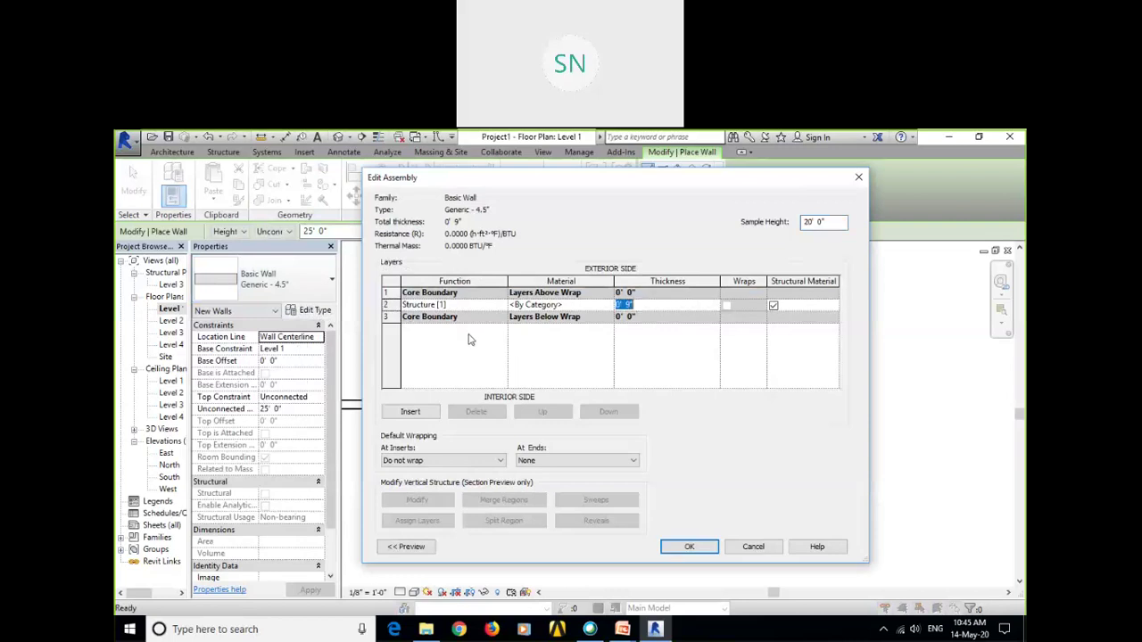
text(4.5)
click(688, 546)
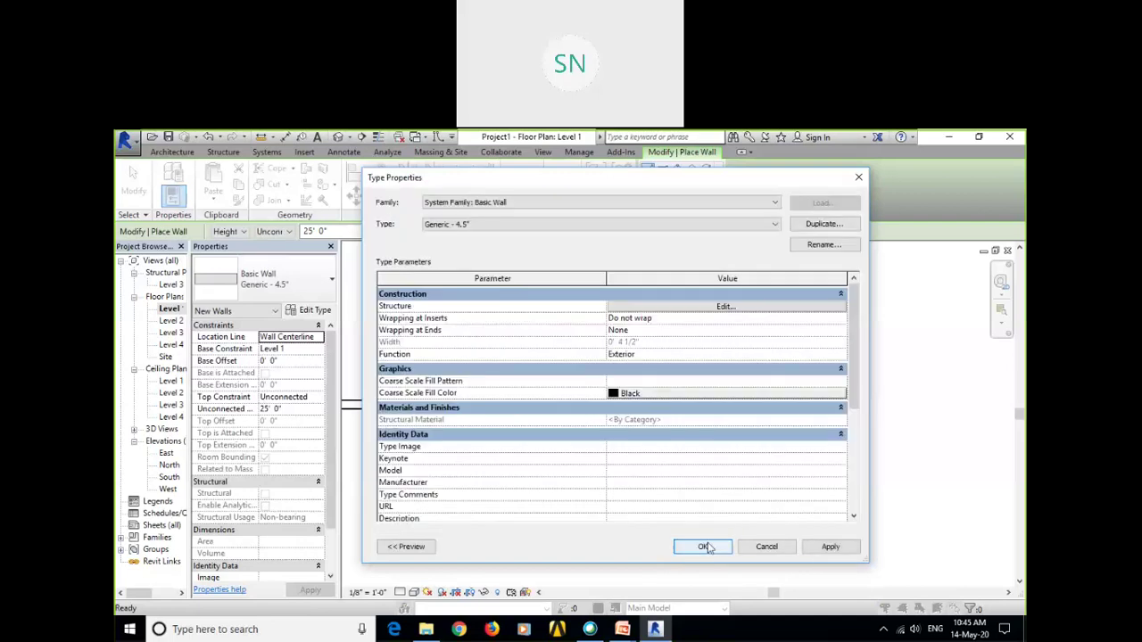
click(830, 546)
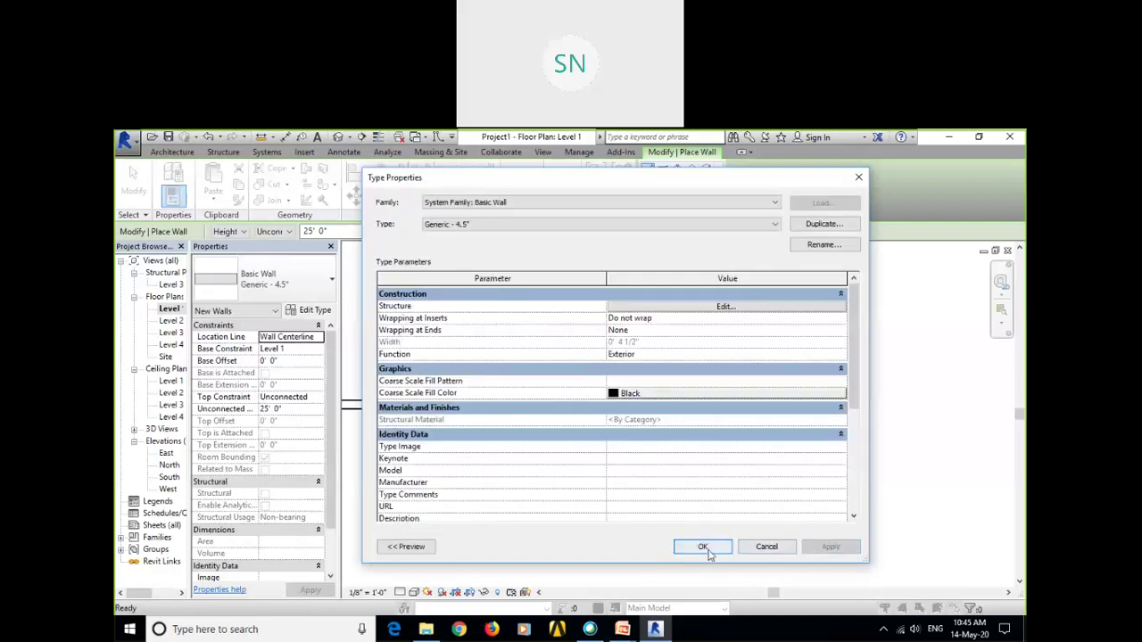
click(703, 547)
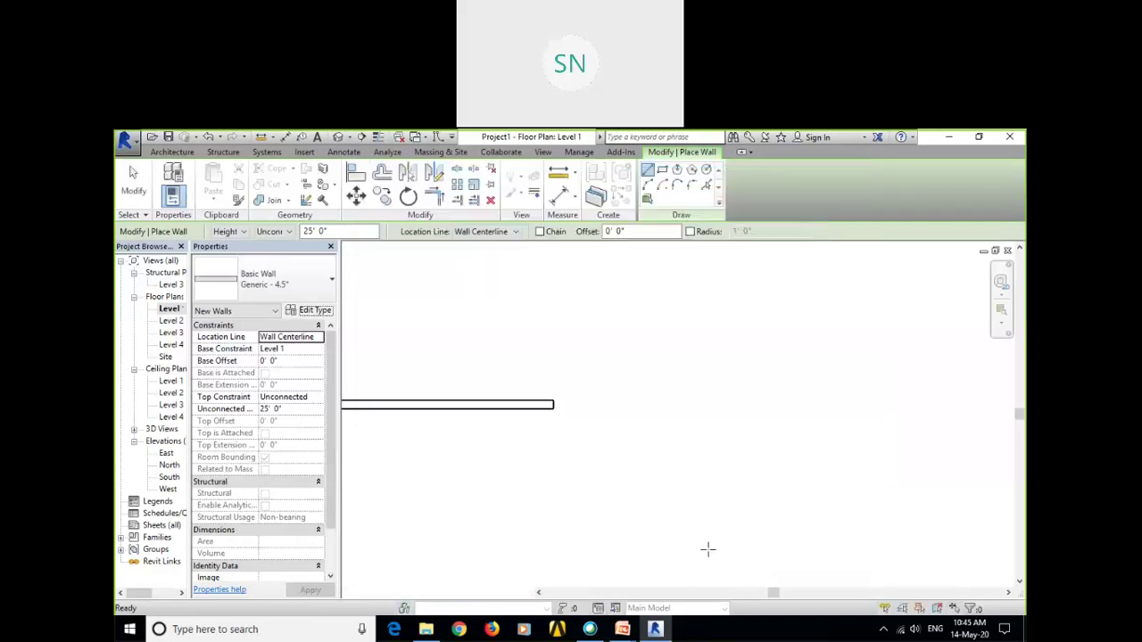
Draw a short horizontal Generic - 4.5" wall in line with the 9" wall, just beyond its right end.
click(567, 420)
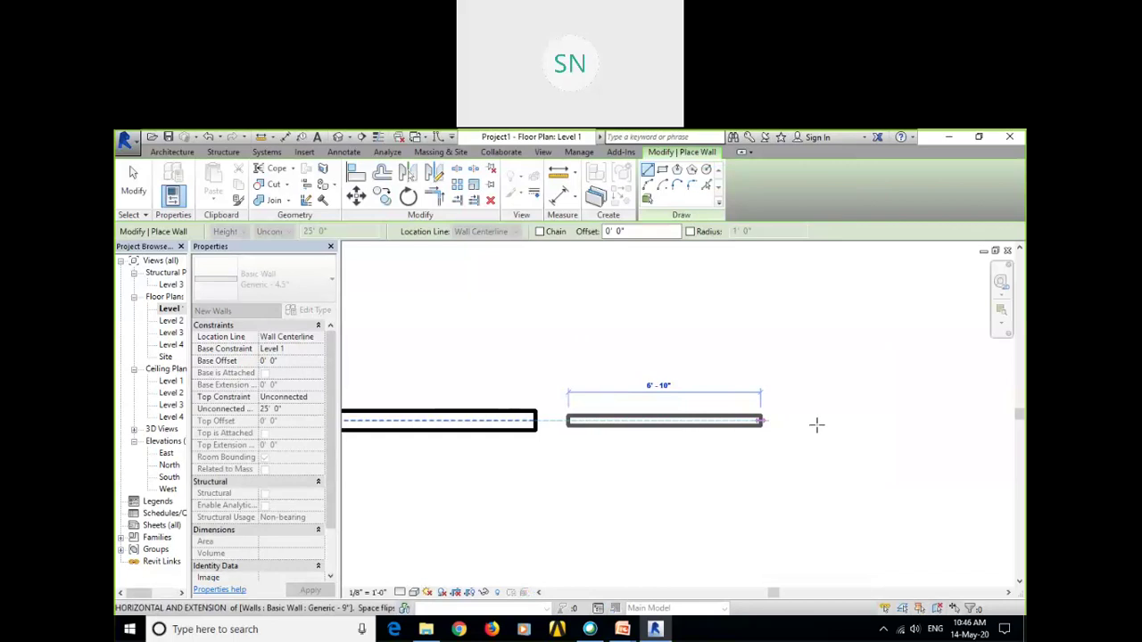
click(848, 423)
key(Escape)
key(Escape)
scroll(816, 401, down, 1)
middle_drag(678, 462, 681, 455)
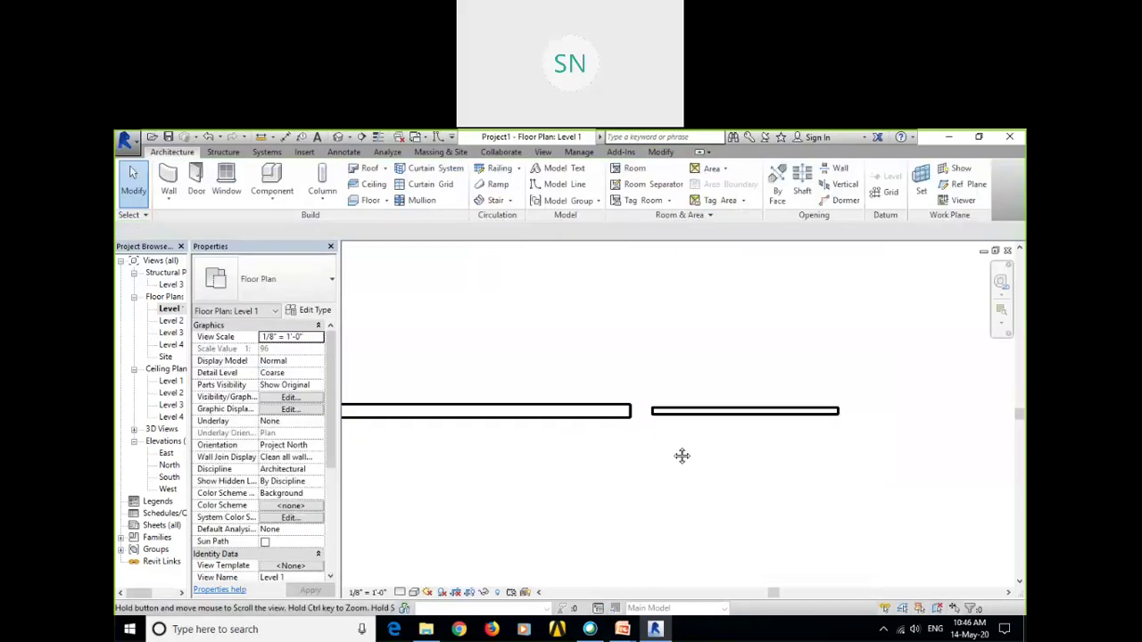
Start a new wall in the Level 1 plan using the Generic - 9" type.
scroll(682, 449, down, 1)
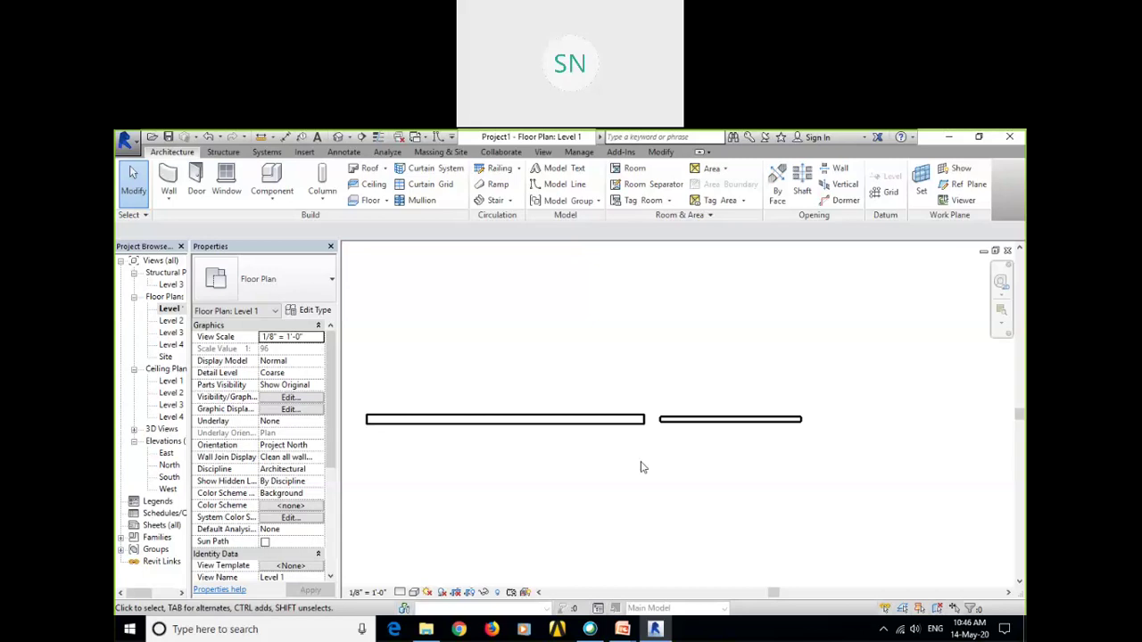
scroll(639, 467, down, 3)
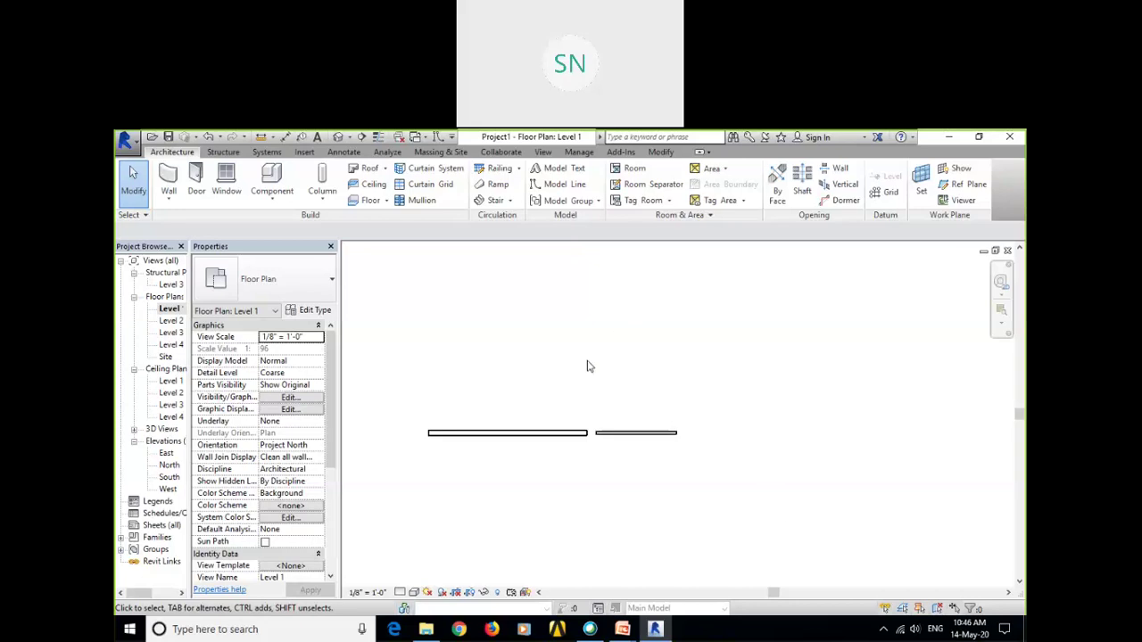
scroll(688, 389, down, 3)
scroll(754, 459, down, 3)
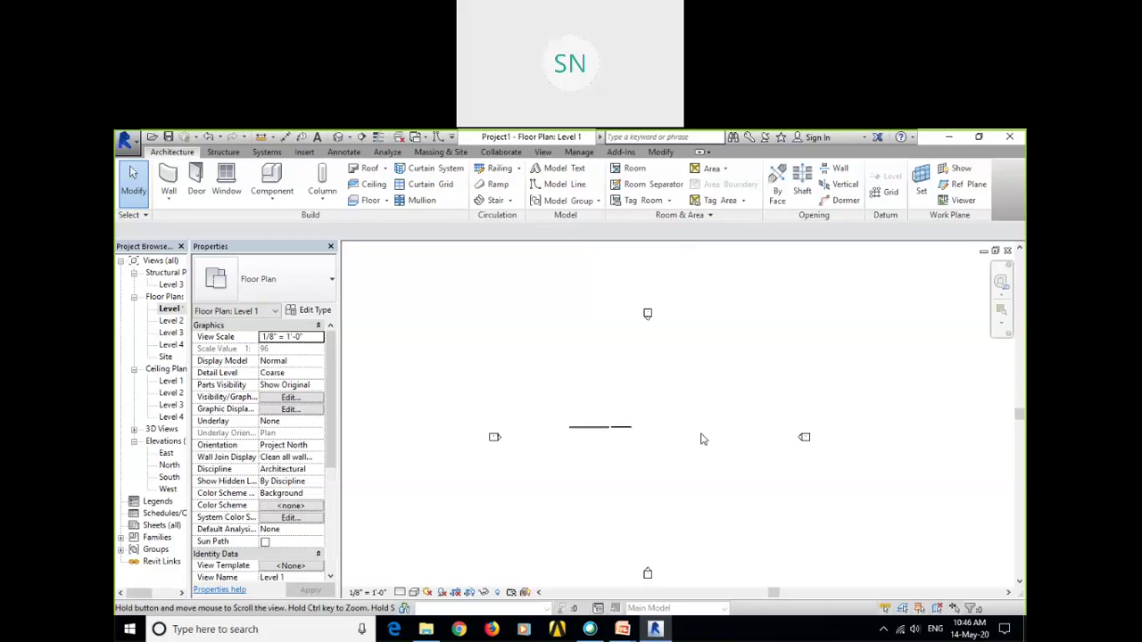
scroll(701, 438, up, 1)
click(168, 183)
click(279, 284)
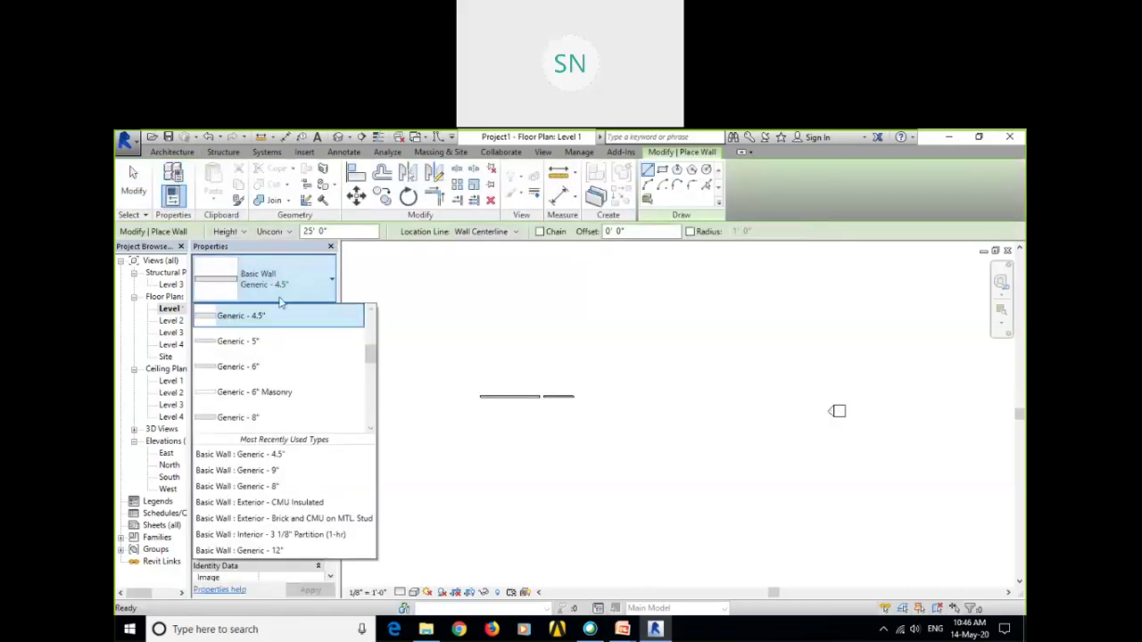
scroll(278, 397, down, 1)
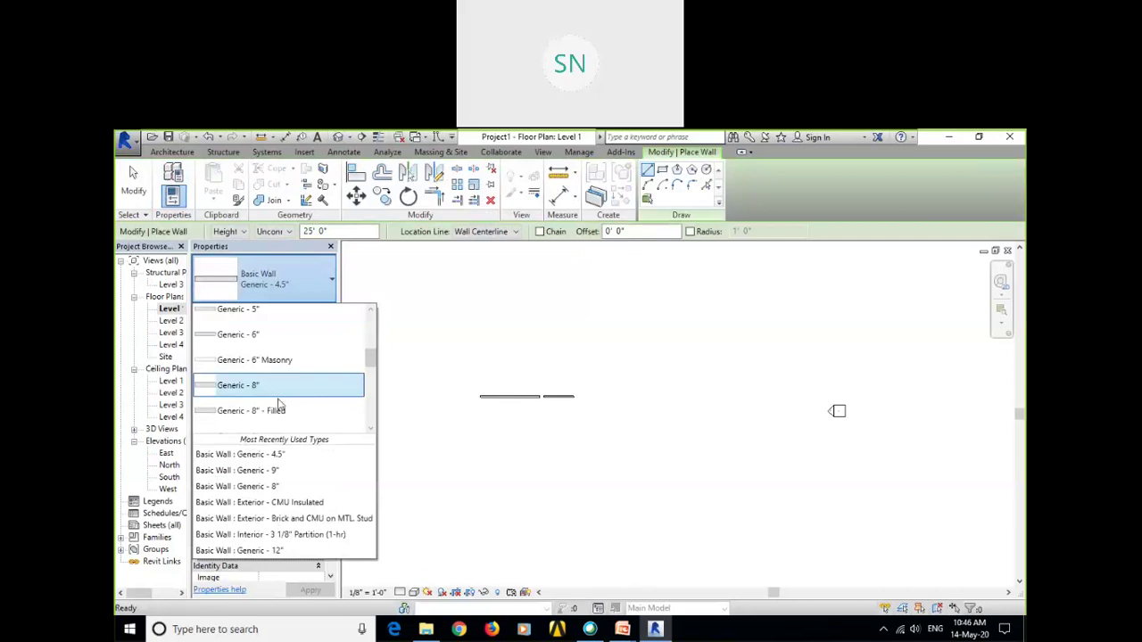
click(236, 470)
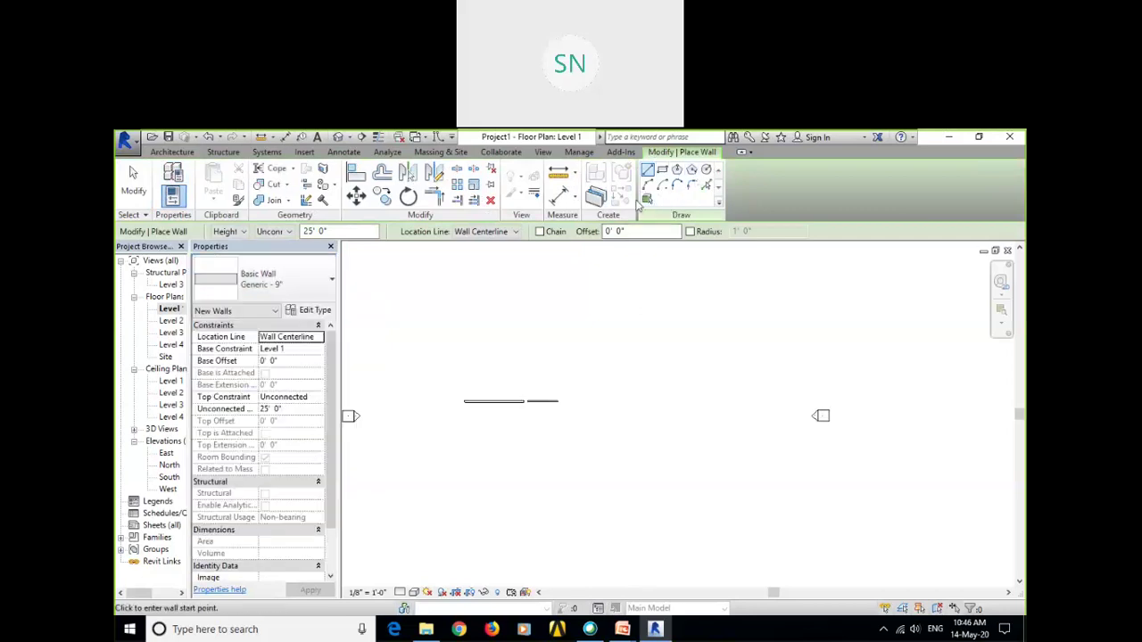
Draw a rectangular wall loop about 18'-6" by 10'-6" right of the straight walls, with its height up to Level 2.
click(661, 185)
click(273, 231)
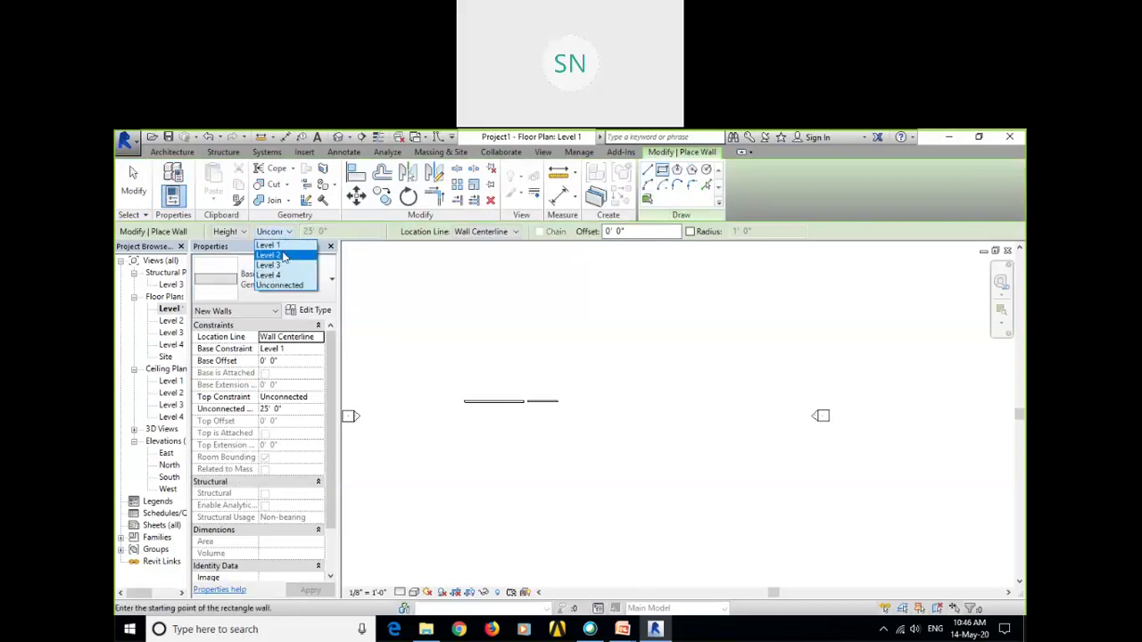
click(277, 253)
scroll(612, 390, up, 2)
click(589, 398)
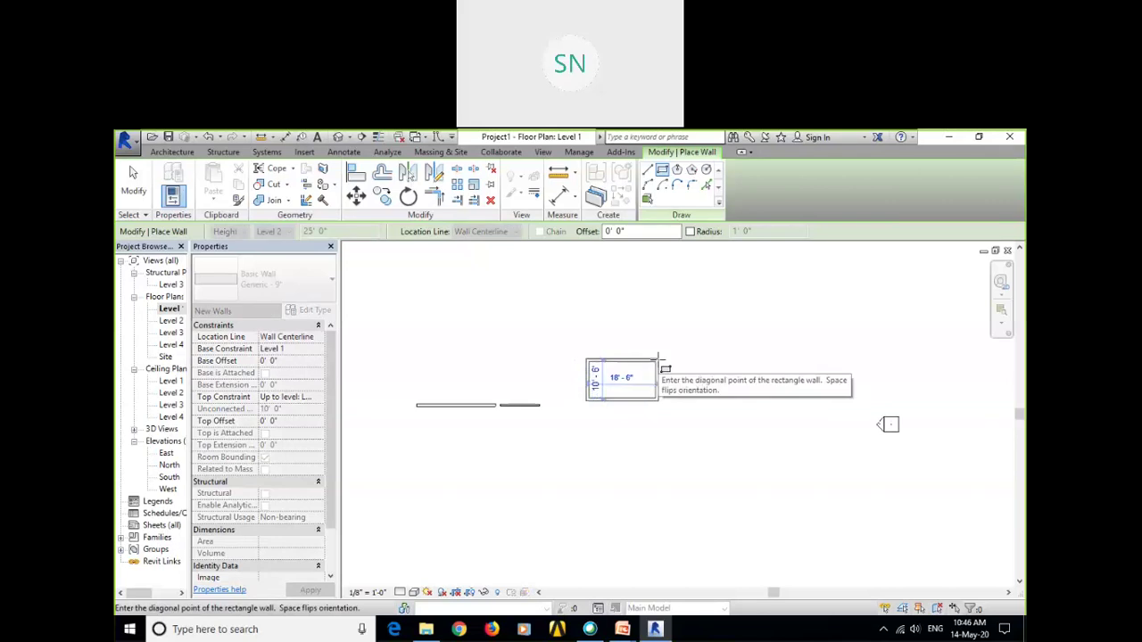
click(657, 357)
Draw a six-sided inscribed polygon of Generic - 9" walls to the right of the rectangular walls.
click(676, 168)
click(761, 381)
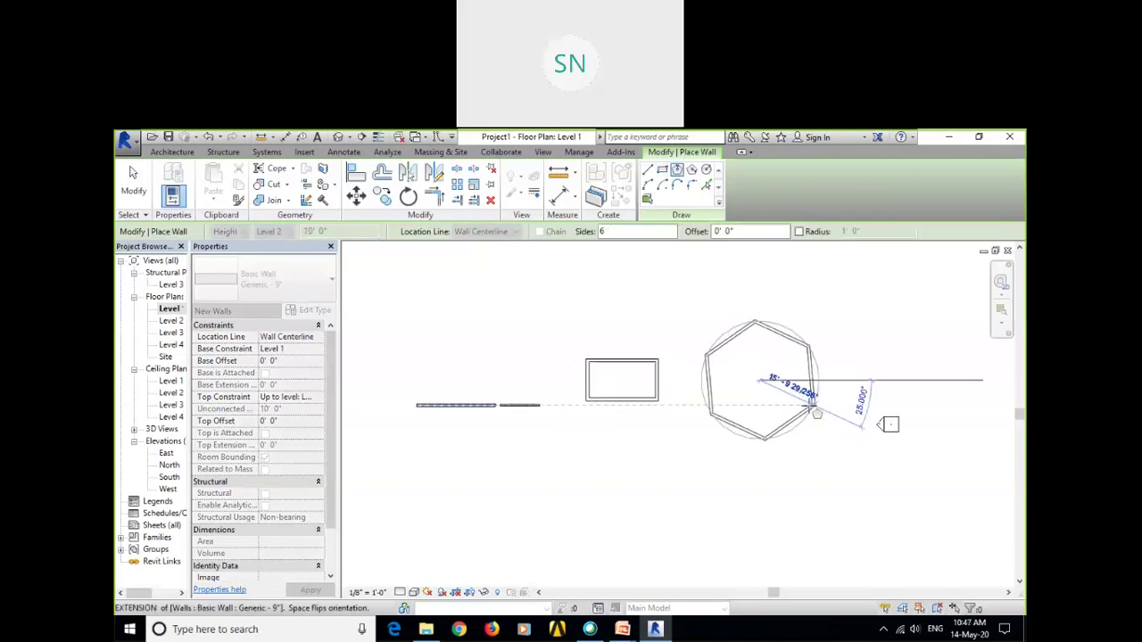
click(803, 407)
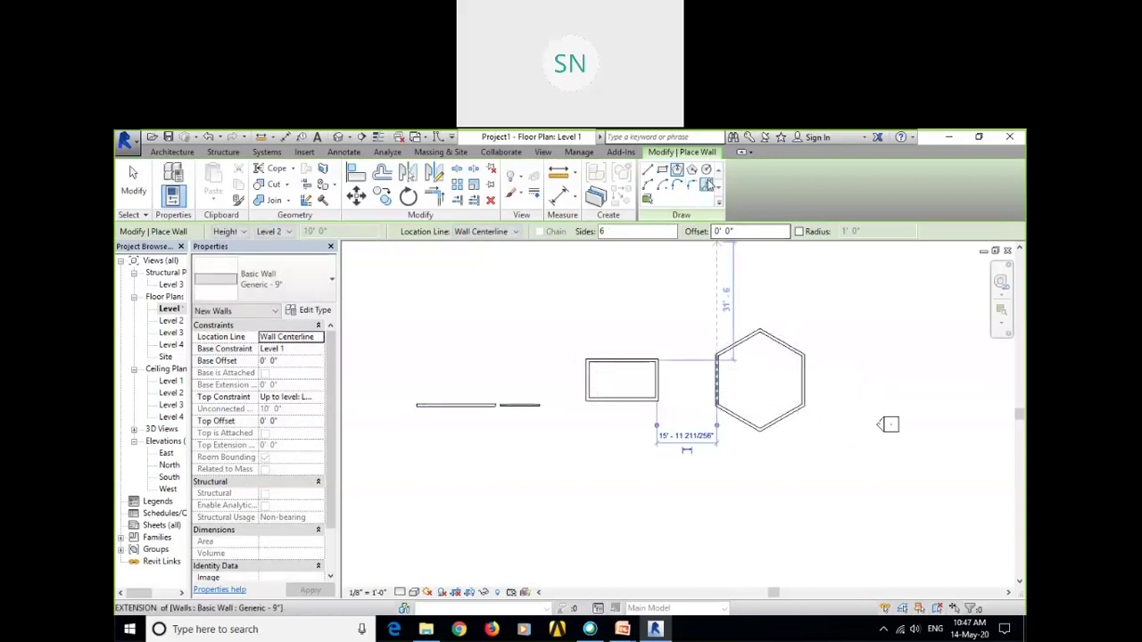
Draw a circular Generic - 9" wall with a radius of about 12'-4" above the straight walls.
click(706, 170)
click(495, 310)
click(543, 321)
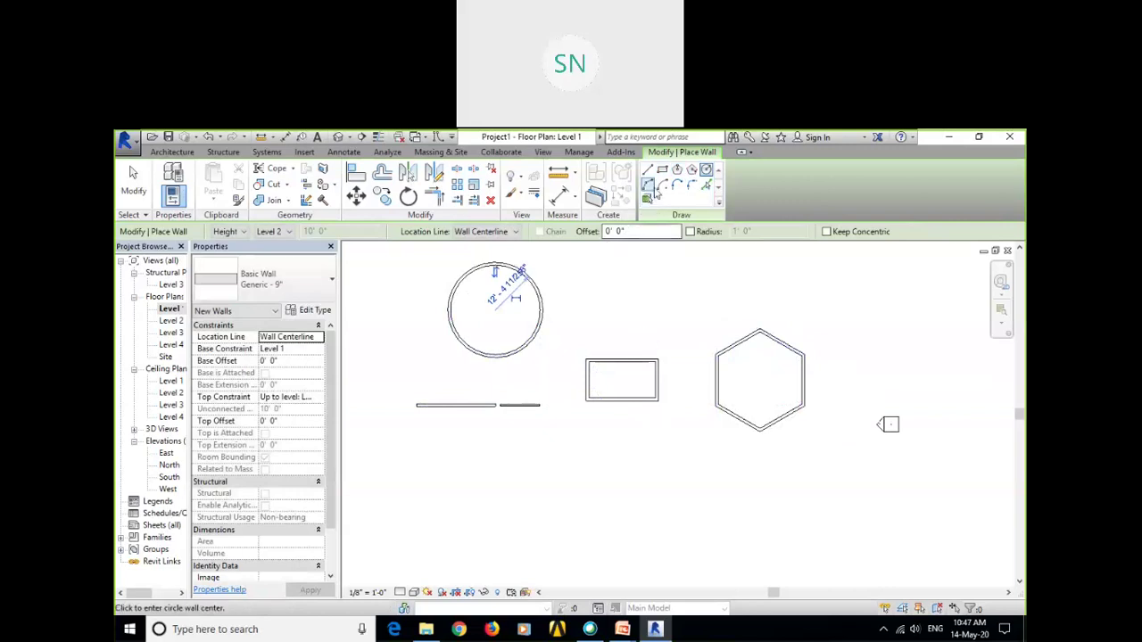
Draw a start-end-radius arc wall with a radius of about 23'-1" above the rectangle and hexagon, and end the wall command.
click(650, 186)
click(617, 313)
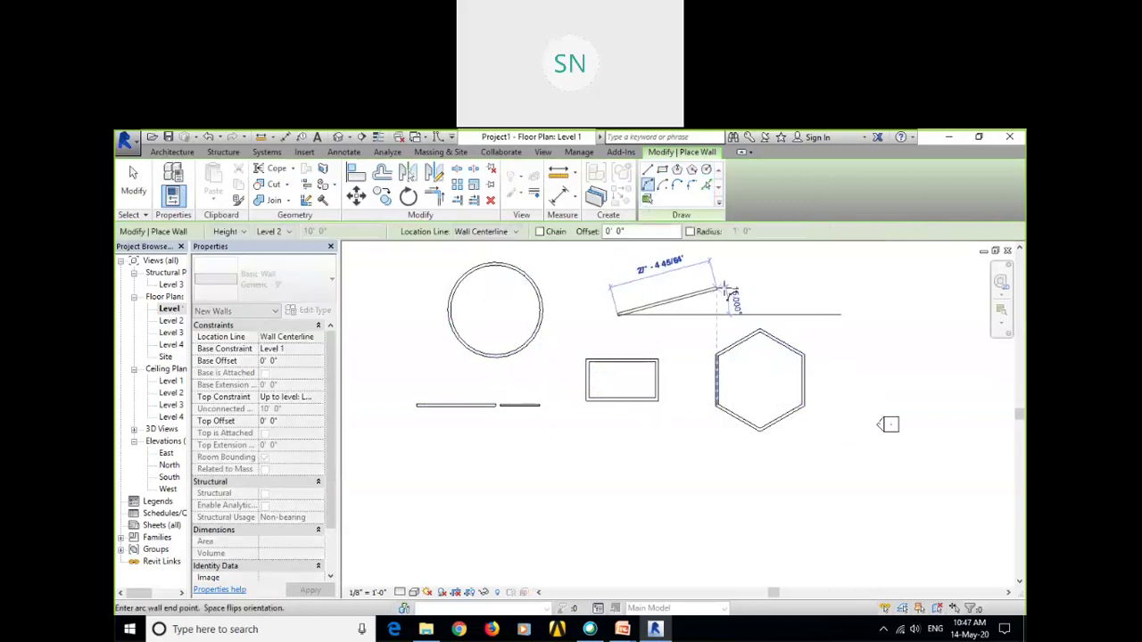
click(758, 288)
click(742, 318)
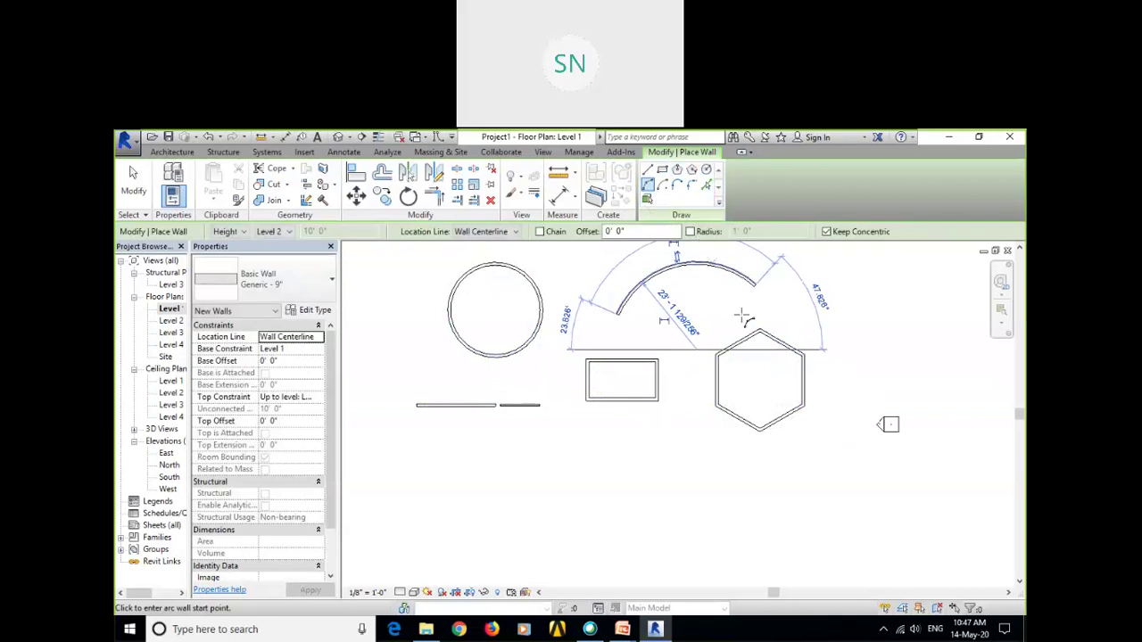
scroll(687, 355, down, 1)
scroll(687, 355, up, 3)
right_click(705, 354)
click(737, 361)
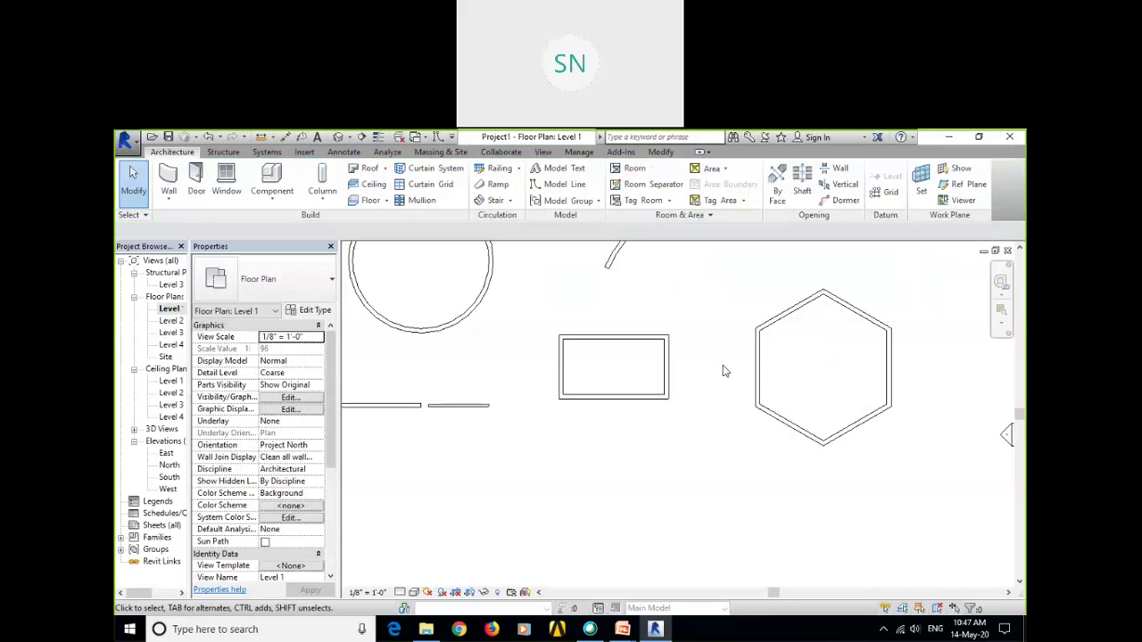
click(562, 186)
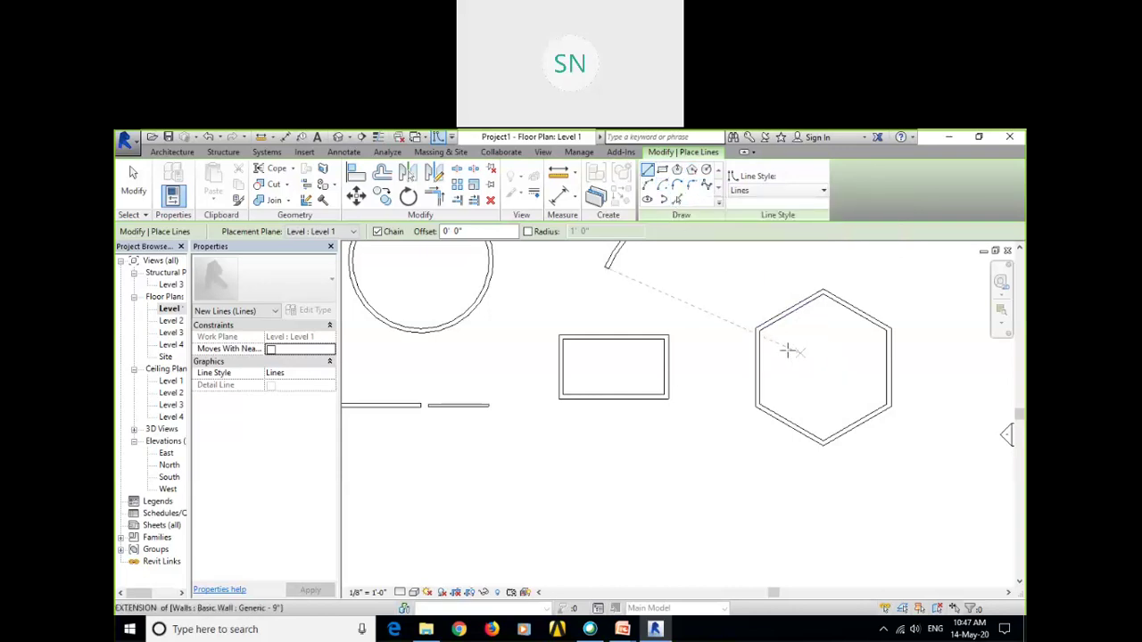
scroll(714, 353, down, 2)
middle_drag(725, 314, 721, 374)
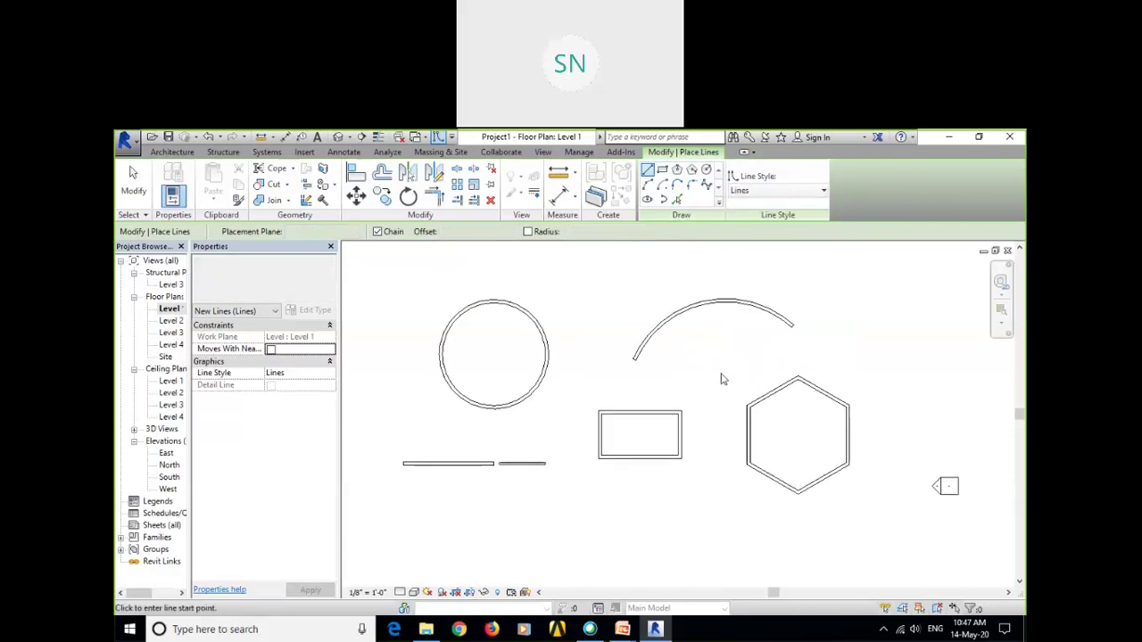
key(Escape)
key(Escape)
Open the default 3D view and examine the straight, rectangular, hexagonal, circular and arc walls.
click(336, 139)
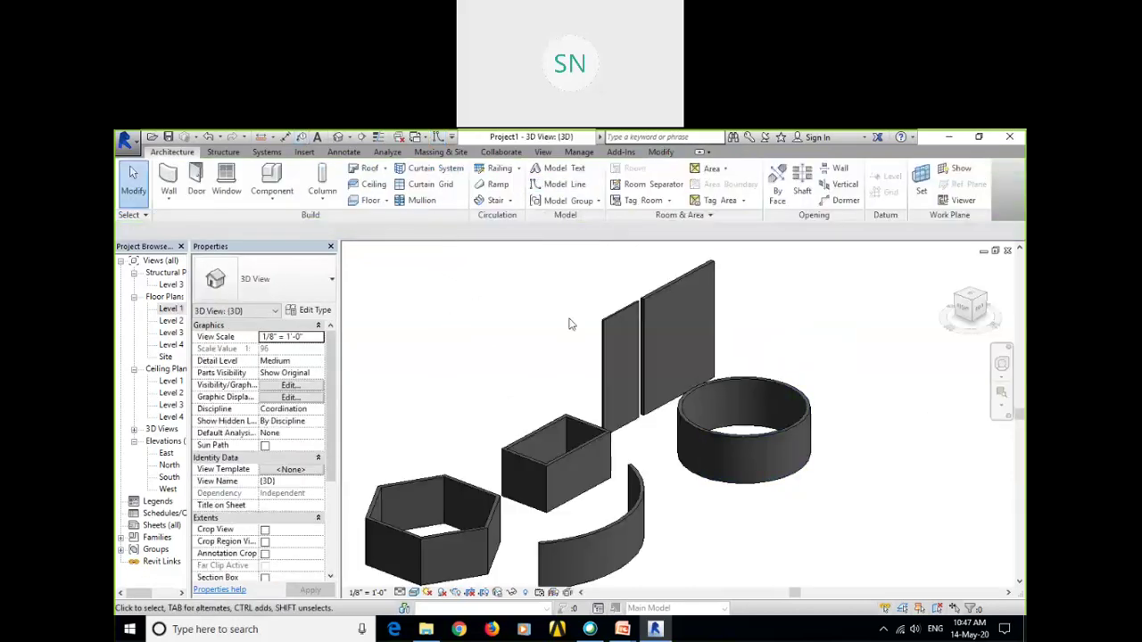
middle_drag(500, 526, 624, 401)
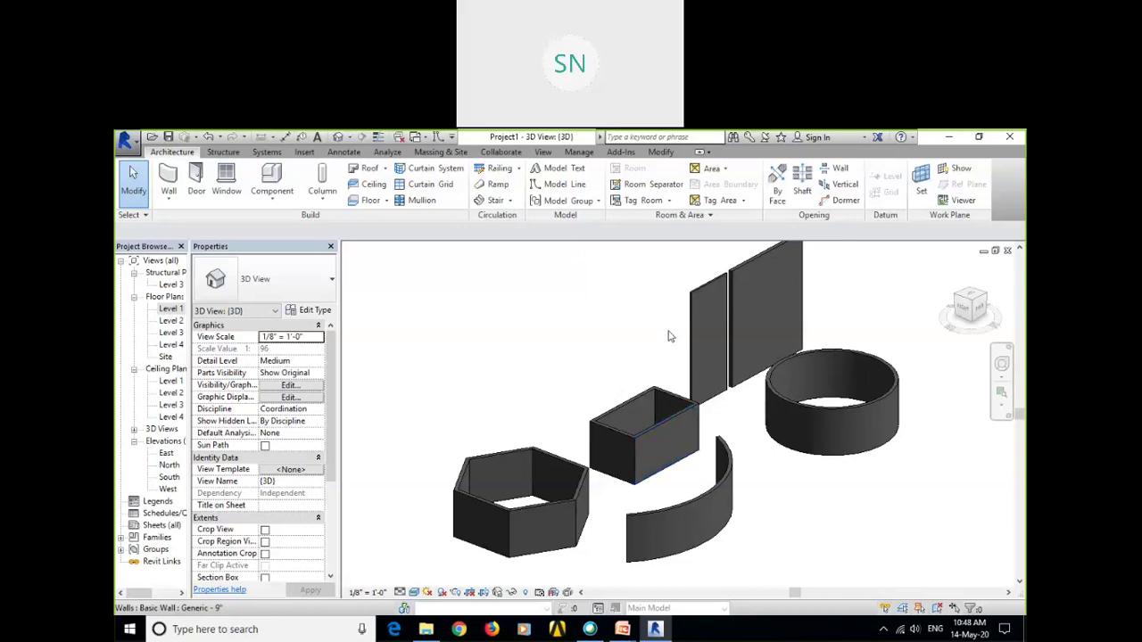
scroll(723, 397, up, 2)
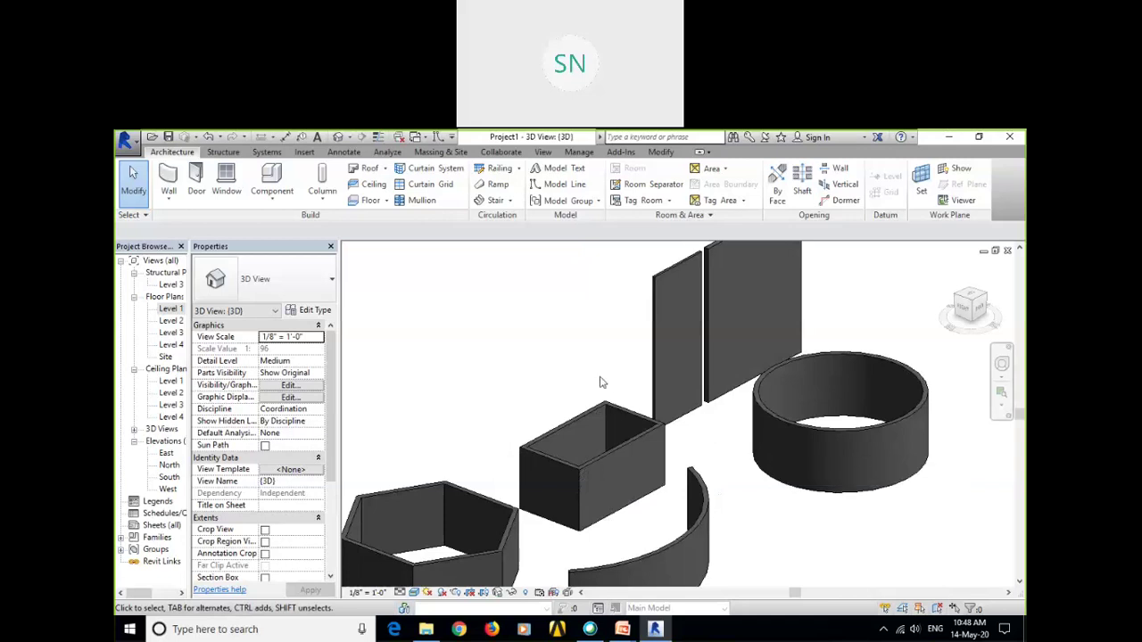
middle_drag(513, 446, 508, 378)
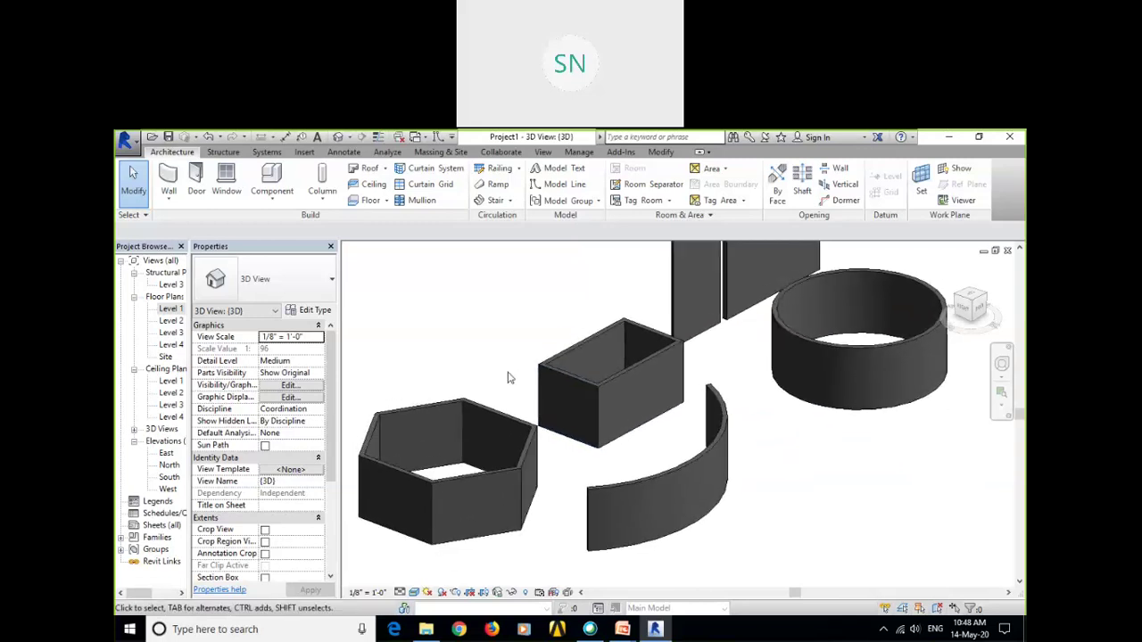
Select one wall of the hexagon, then the rectangle's end wall, to check their wall types in 3D.
click(484, 414)
scroll(496, 427, up, 2)
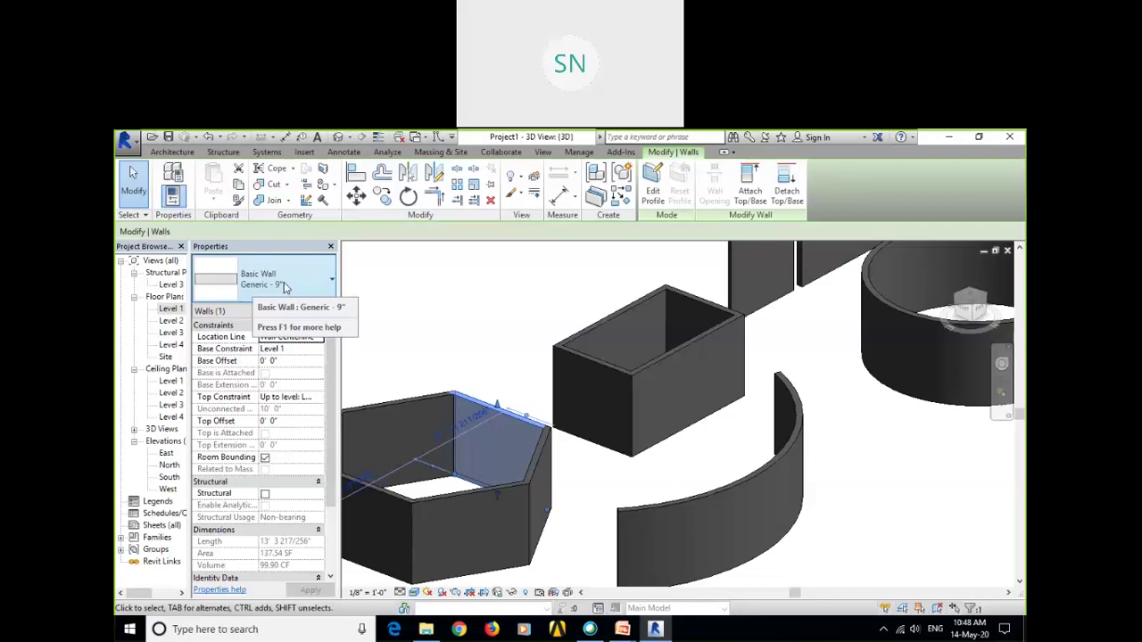
click(499, 350)
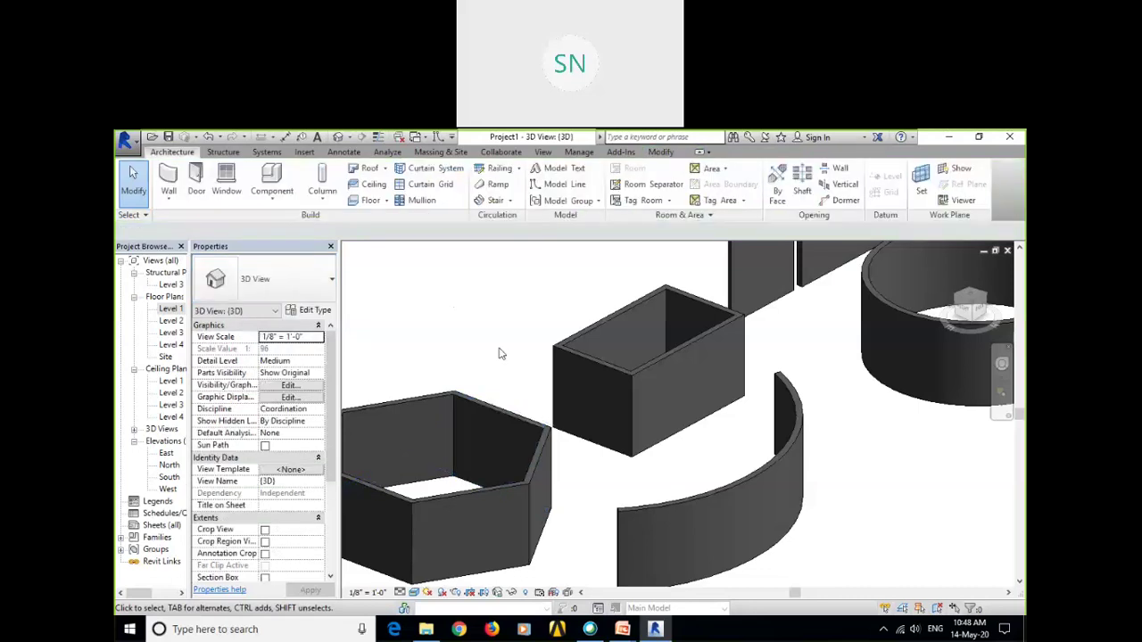
click(587, 362)
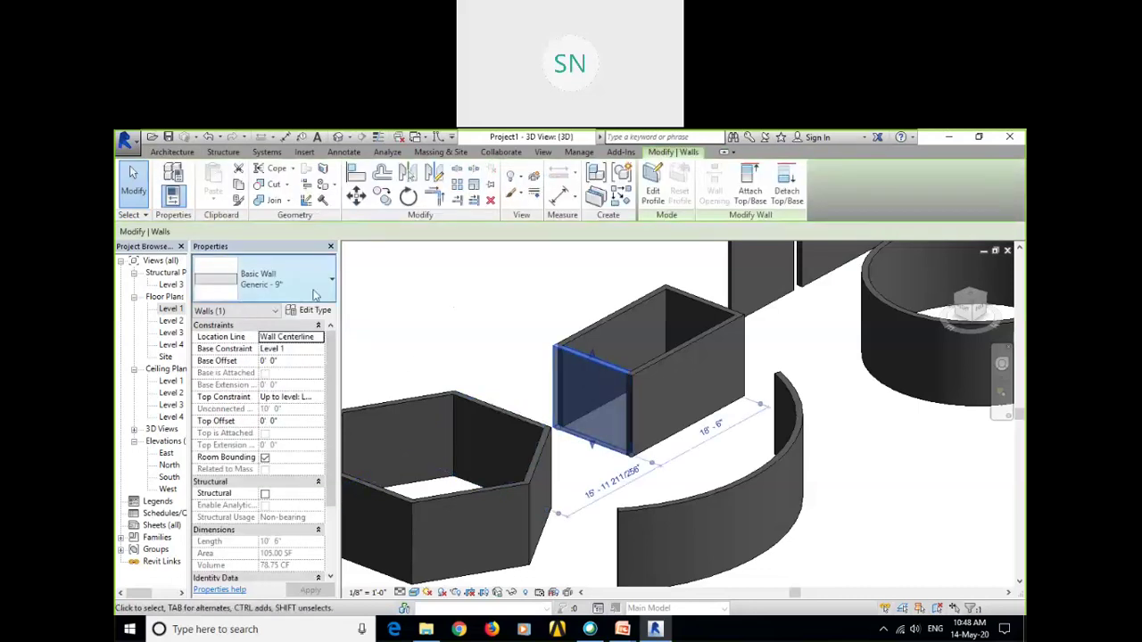
Select the arc wall and the circular wall in turn to check their wall types, and review the wall shapes in 3D.
click(471, 312)
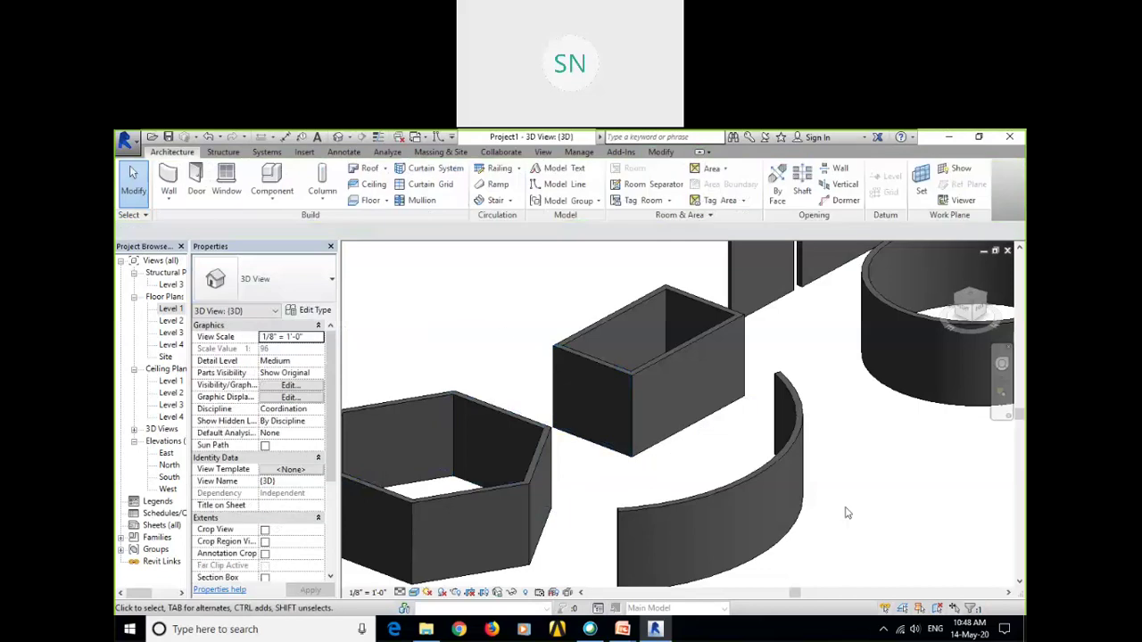
click(768, 470)
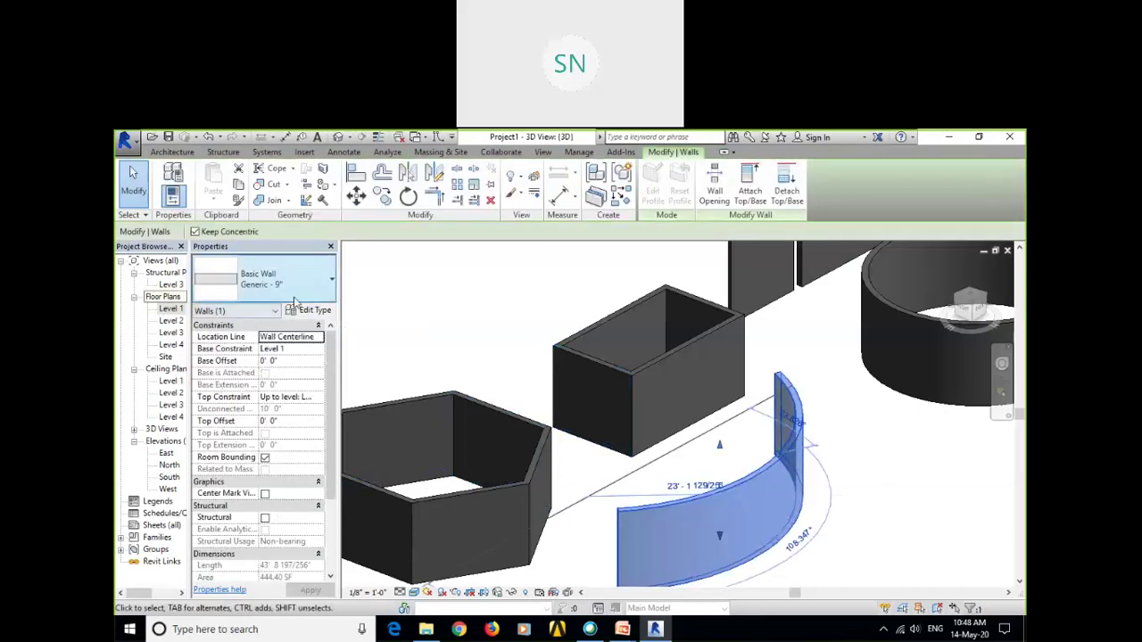
click(456, 331)
shift+middle_drag(683, 392, 700, 458)
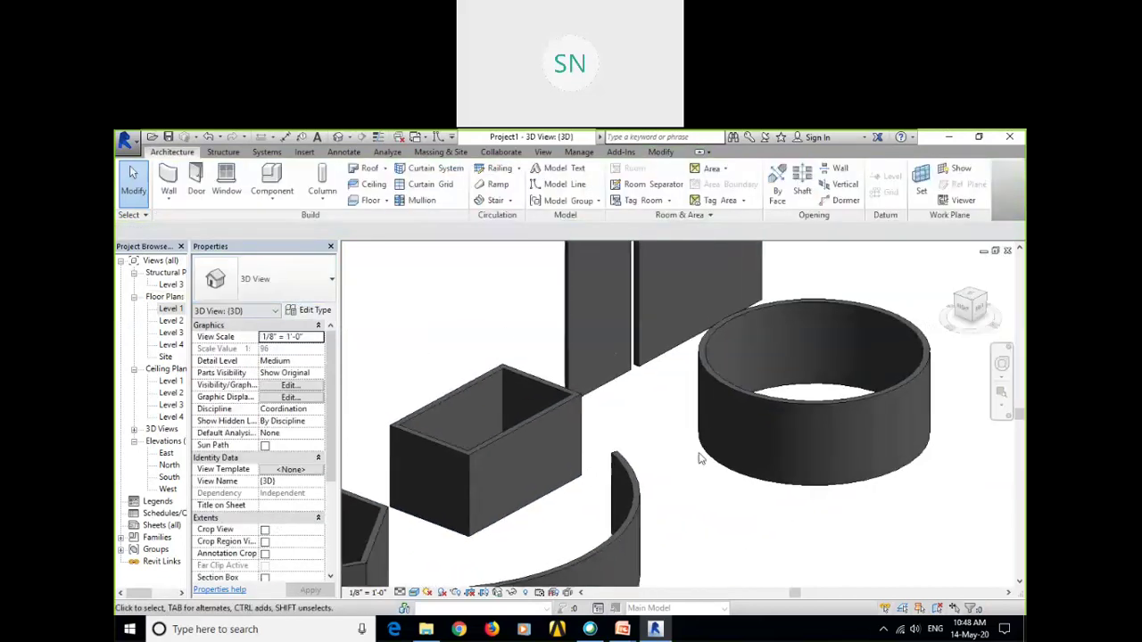
click(755, 398)
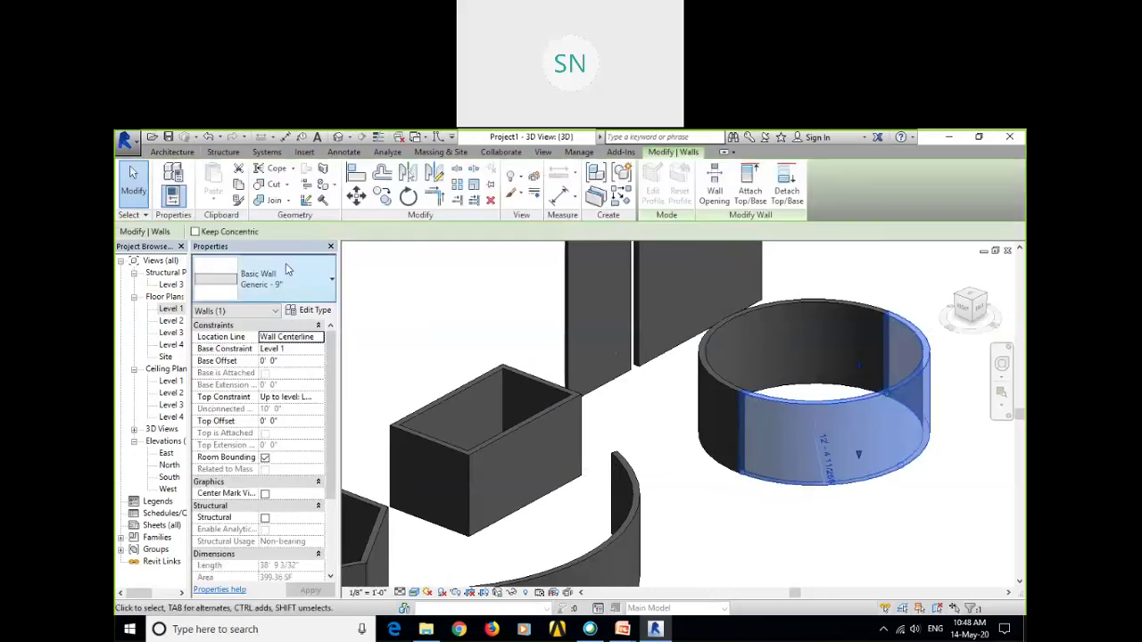
click(479, 345)
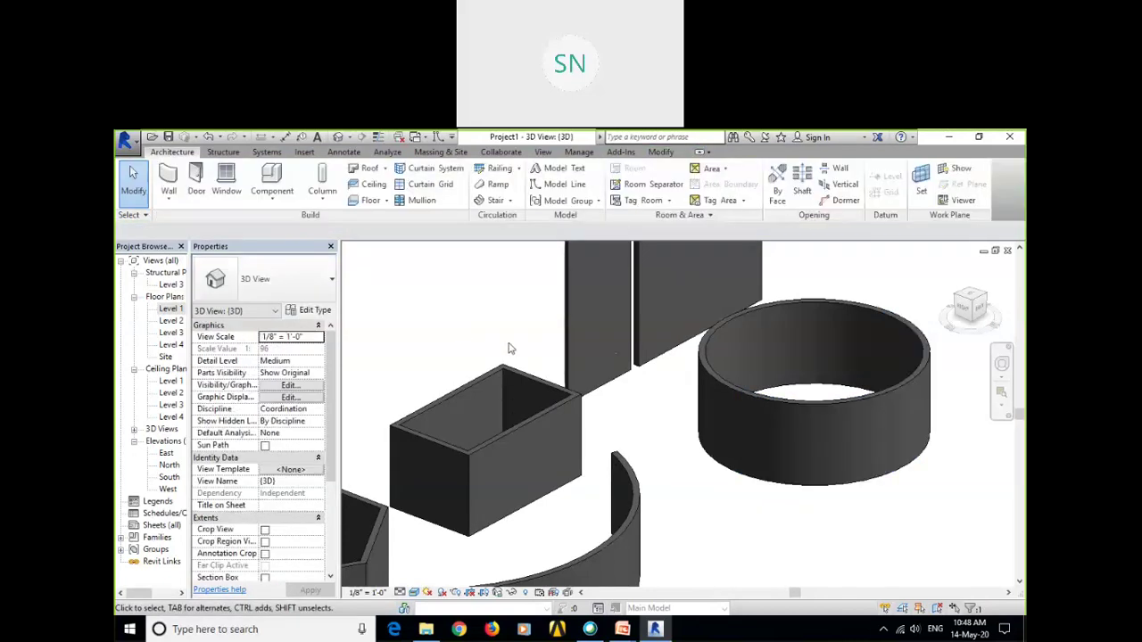
scroll(514, 348, down, 2)
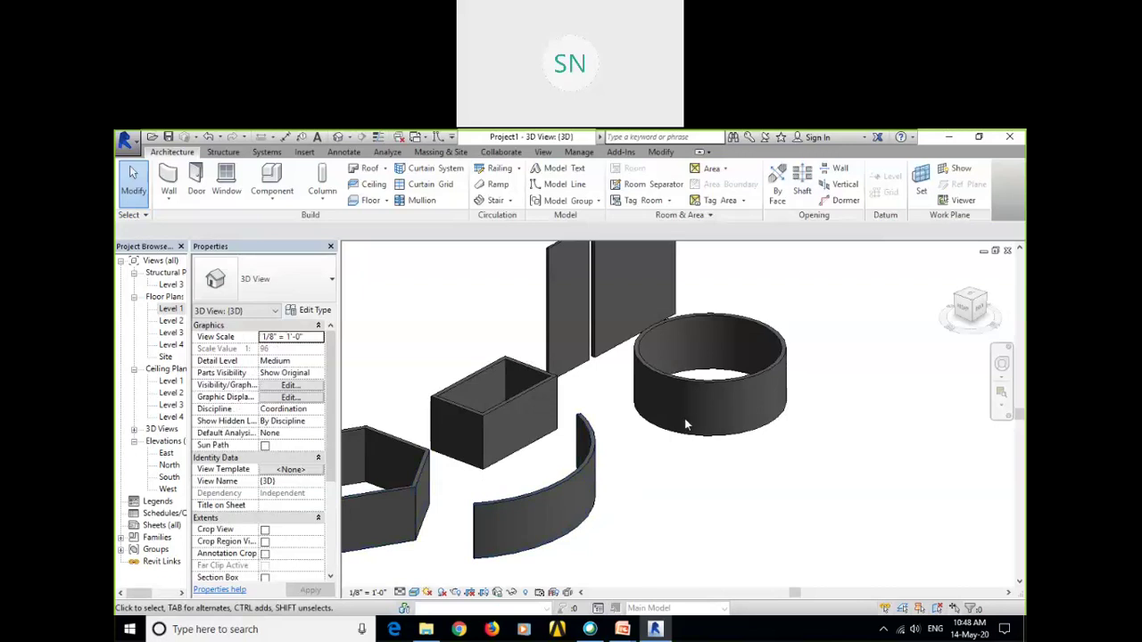
middle_drag(621, 458, 674, 477)
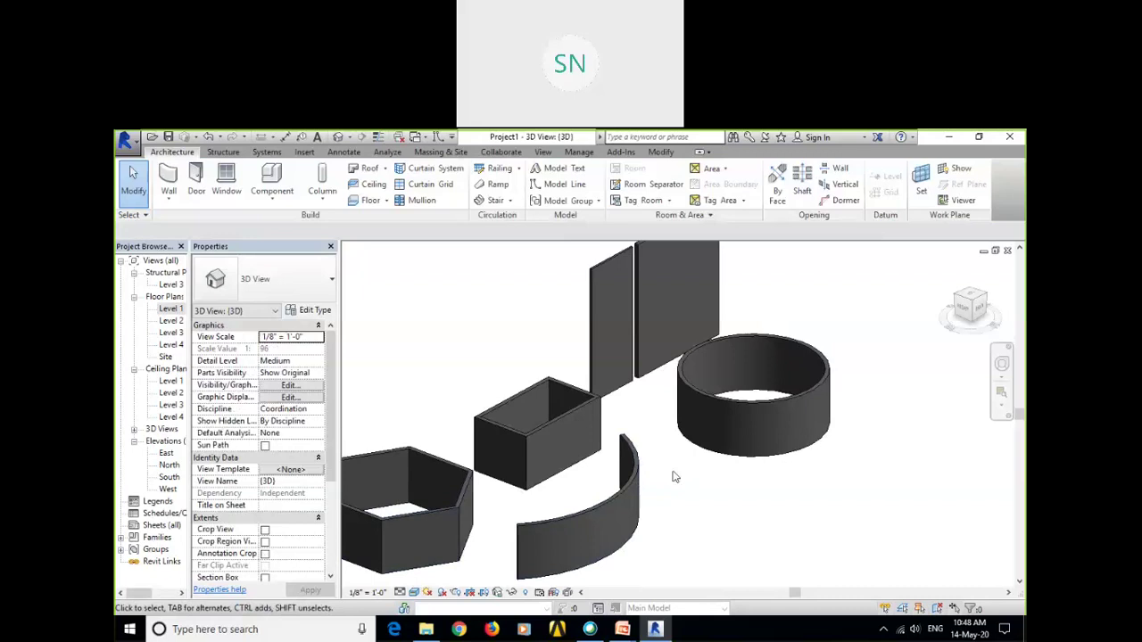
middle_drag(714, 480, 755, 484)
scroll(681, 485, up, 1)
middle_drag(638, 497, 654, 473)
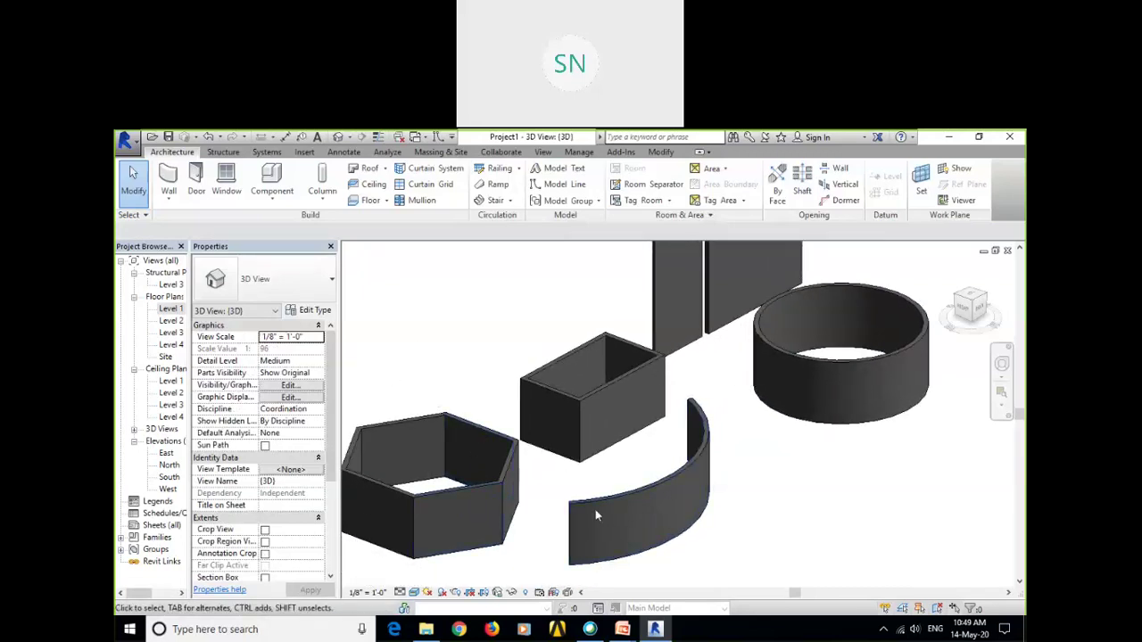
Set the structure layer thickness of the arc wall's Generic - 9" type to 2' 0" and apply the type change.
click(656, 487)
scroll(664, 491, up, 2)
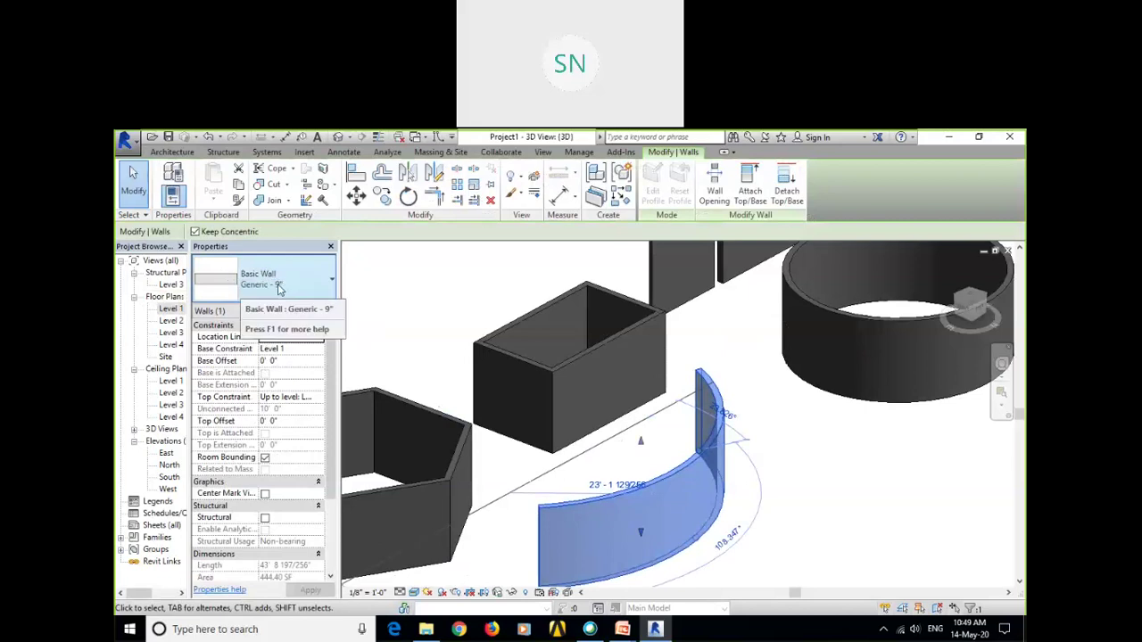
click(307, 312)
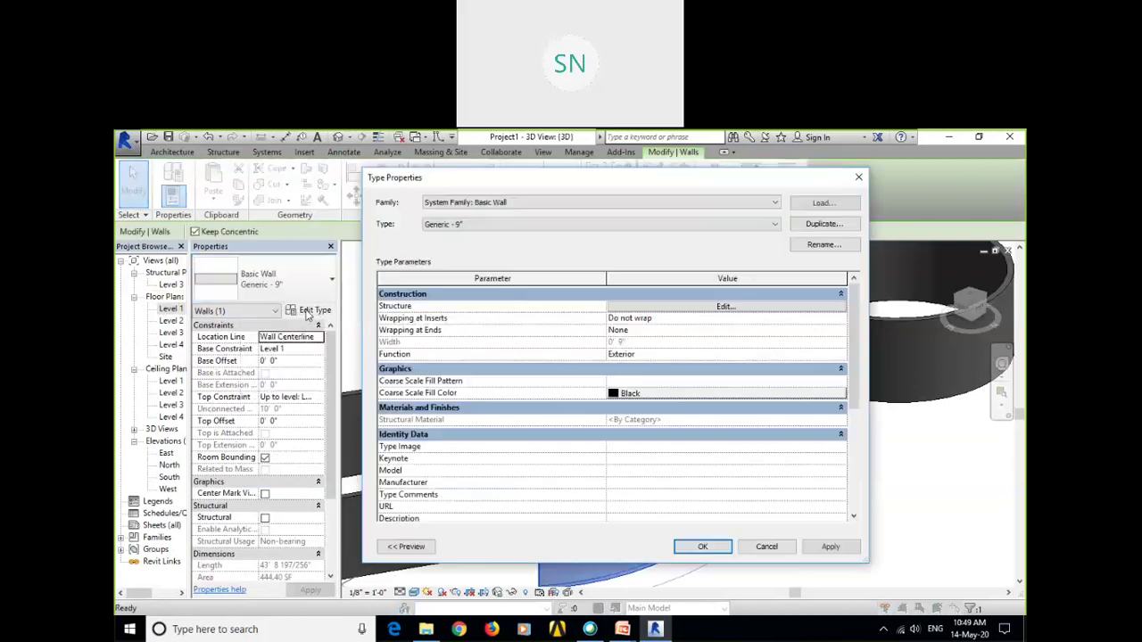
click(719, 308)
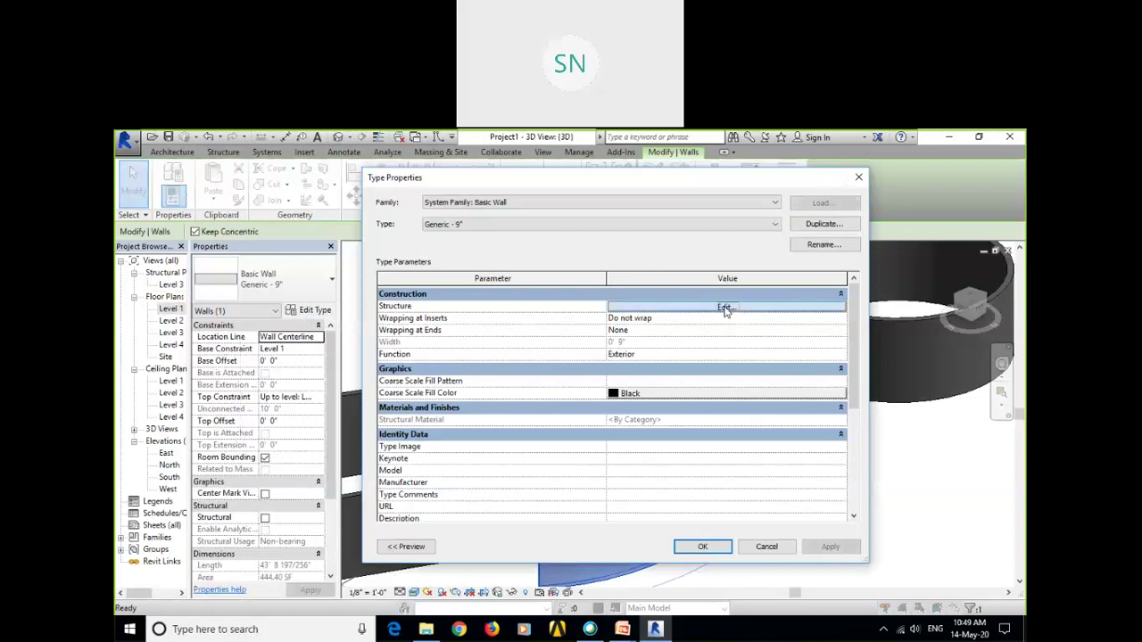
click(649, 304)
text(2)
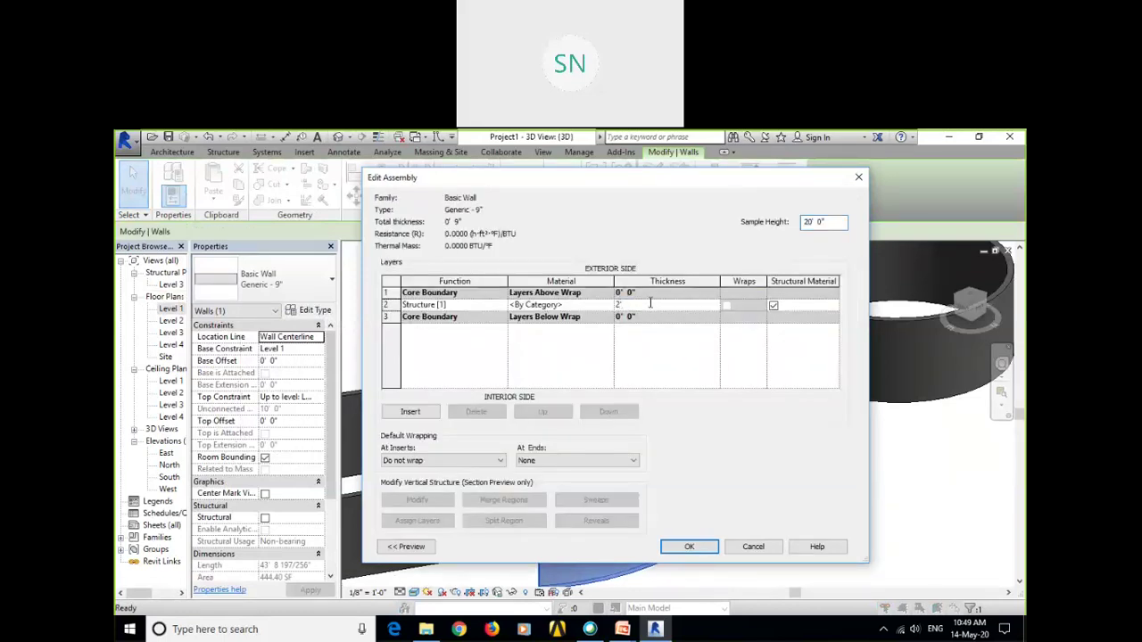
key(Tab)
drag(464, 177, 216, 209)
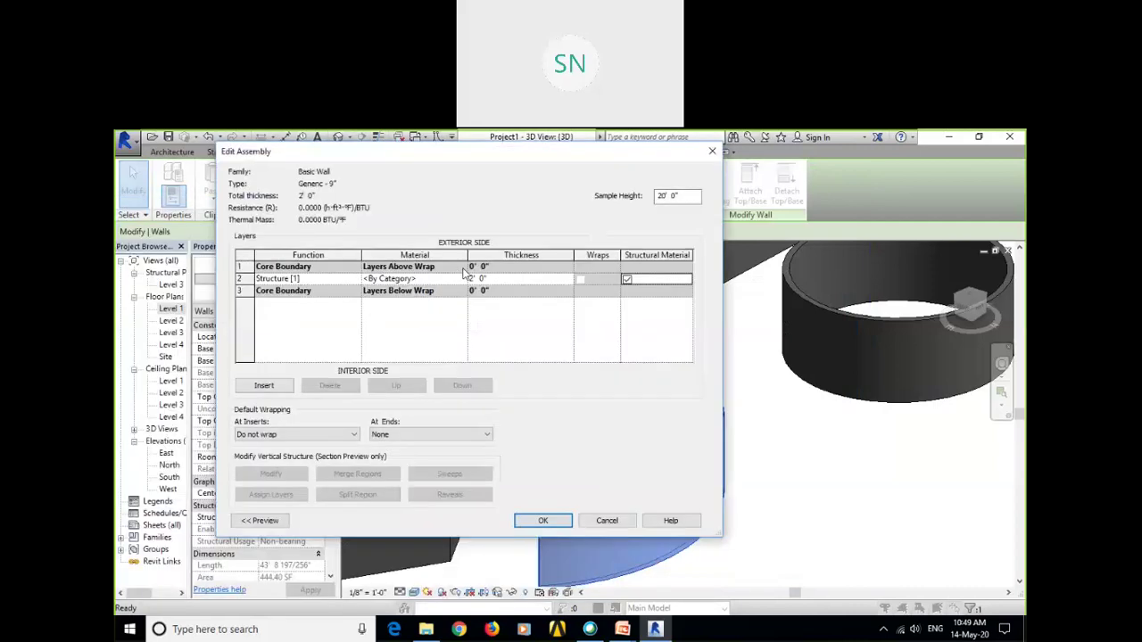
text(2)
click(542, 520)
click(676, 521)
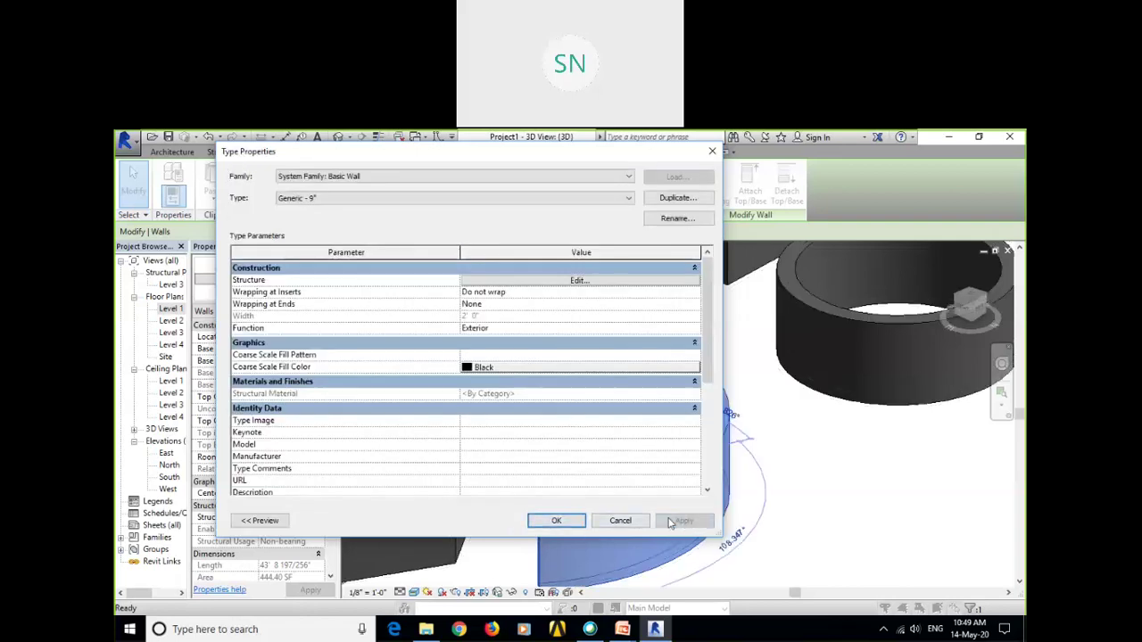
click(556, 520)
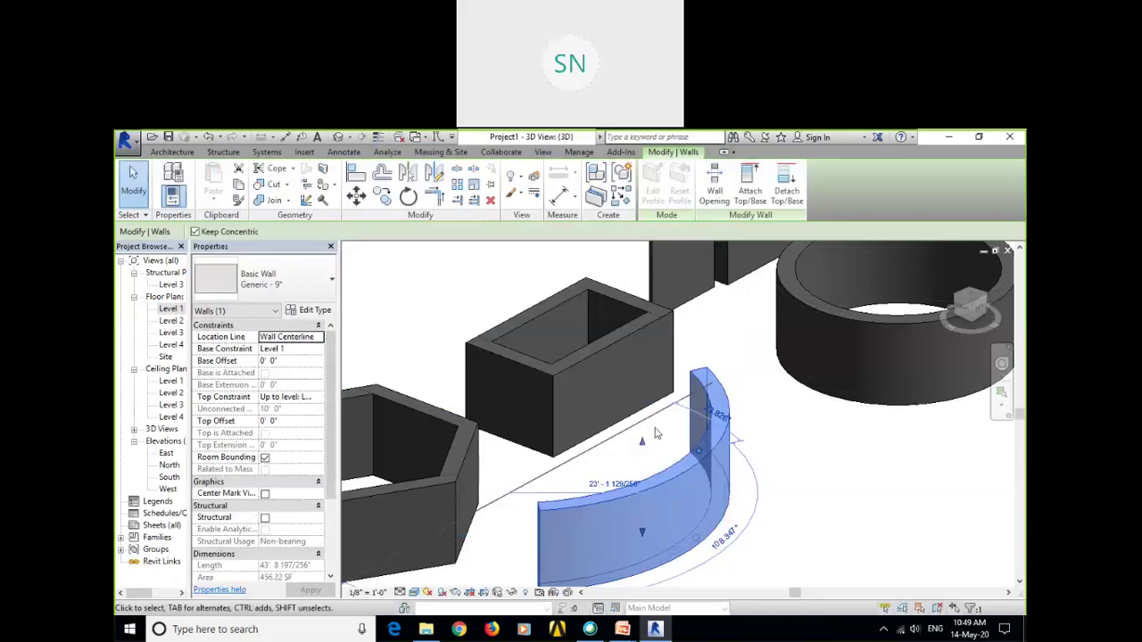
Deselect the arc wall and examine how the type thickness affects the straight, rectangular, hexagonal, circular and arc walls.
scroll(785, 417, down, 3)
middle_drag(787, 417, 705, 517)
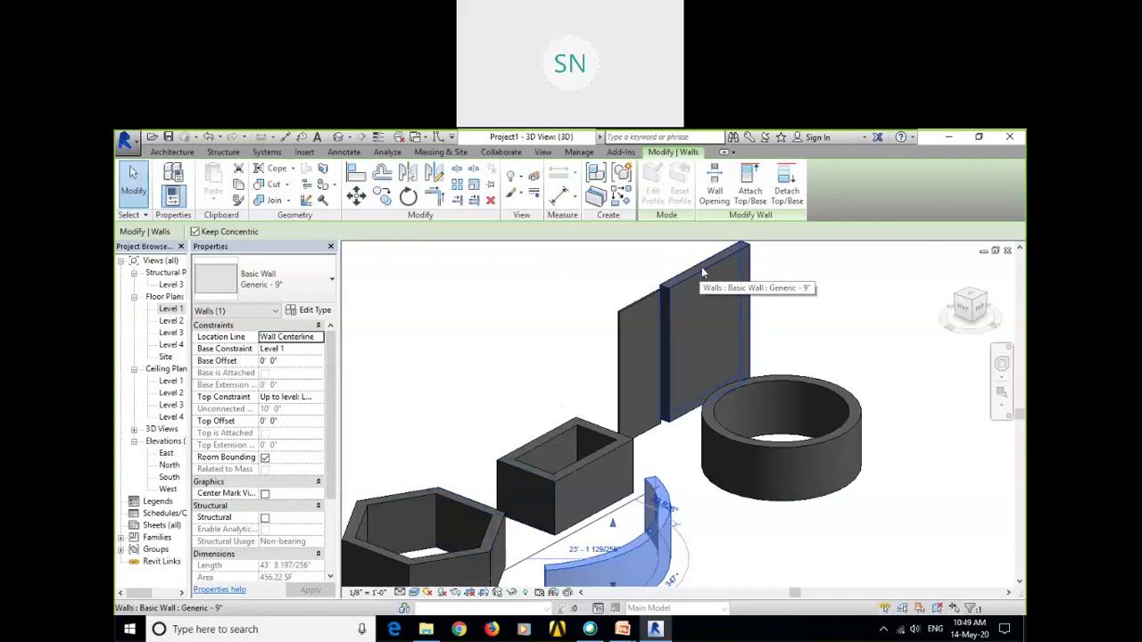
click(596, 342)
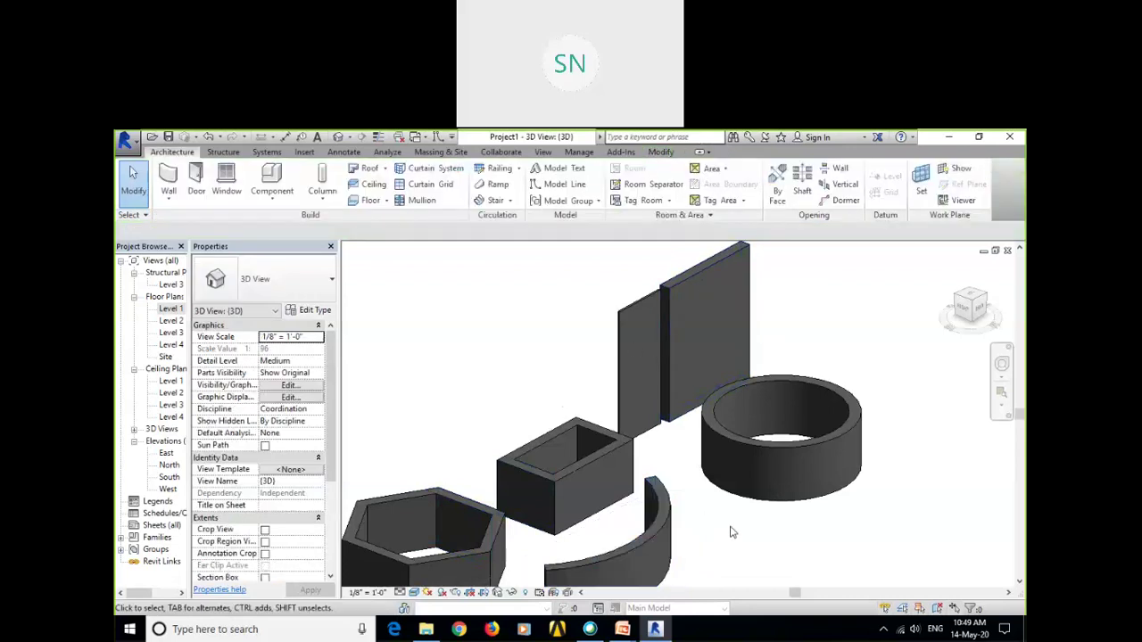
middle_drag(732, 533, 754, 513)
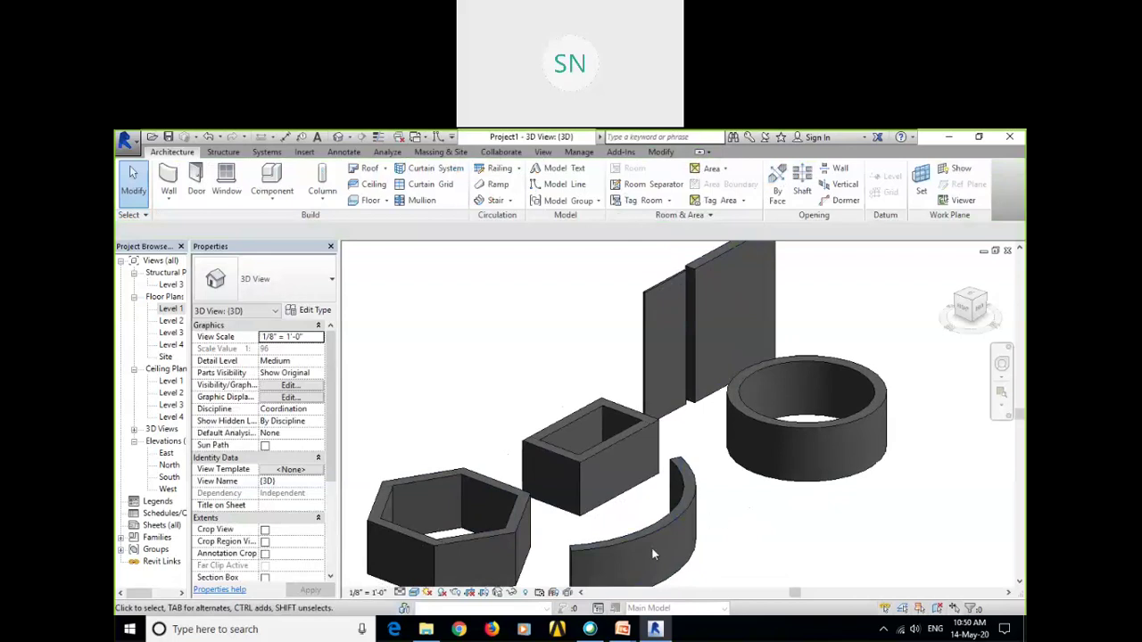
scroll(651, 548, up, 2)
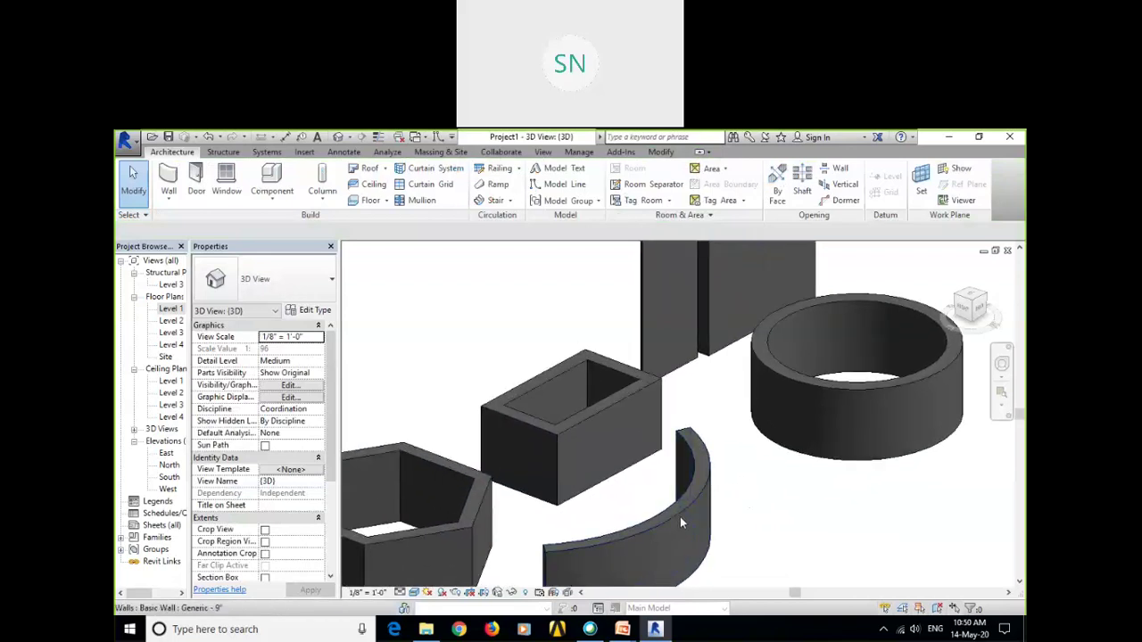
scroll(772, 501, down, 1)
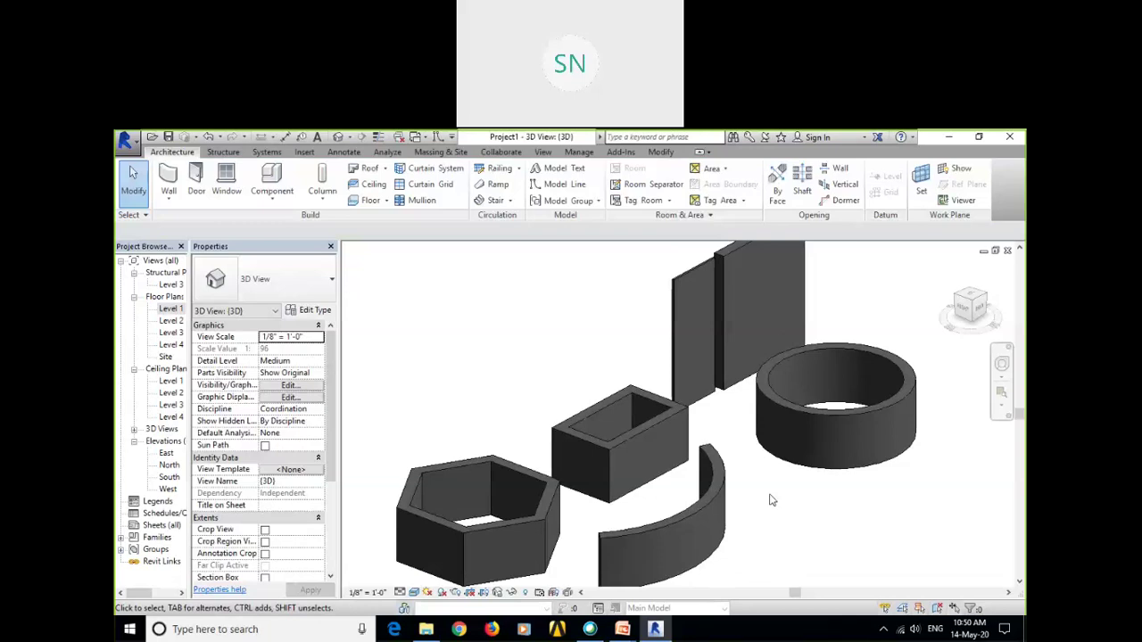
middle_drag(788, 526, 772, 530)
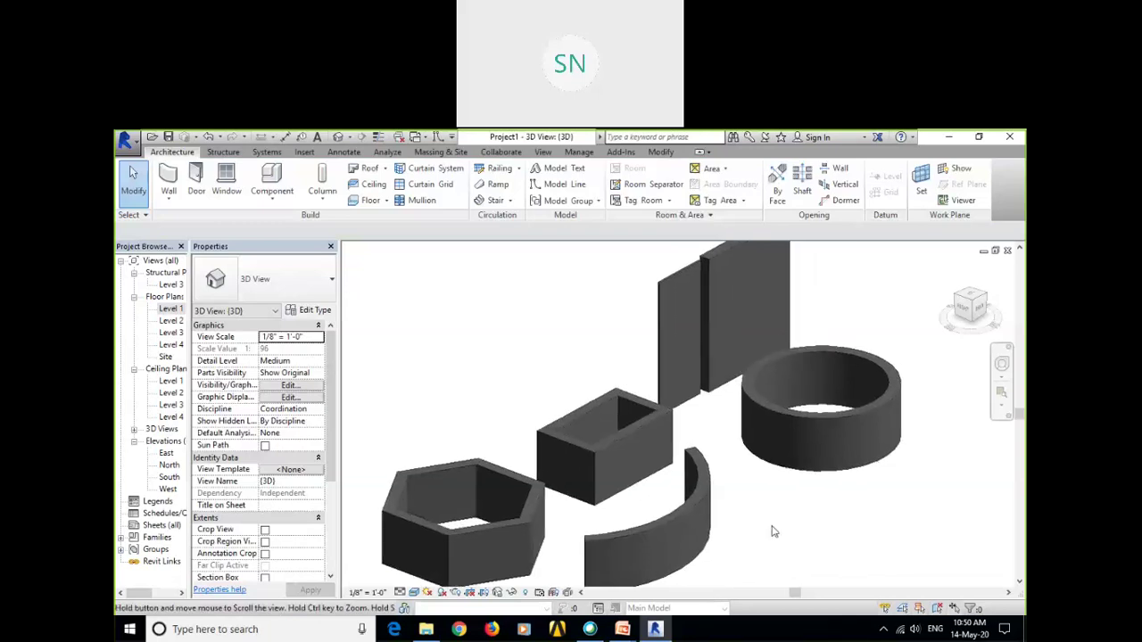
Set the structure layer thickness of the circular wall's Generic - 9" type to 0' 9" and apply the type change.
click(819, 416)
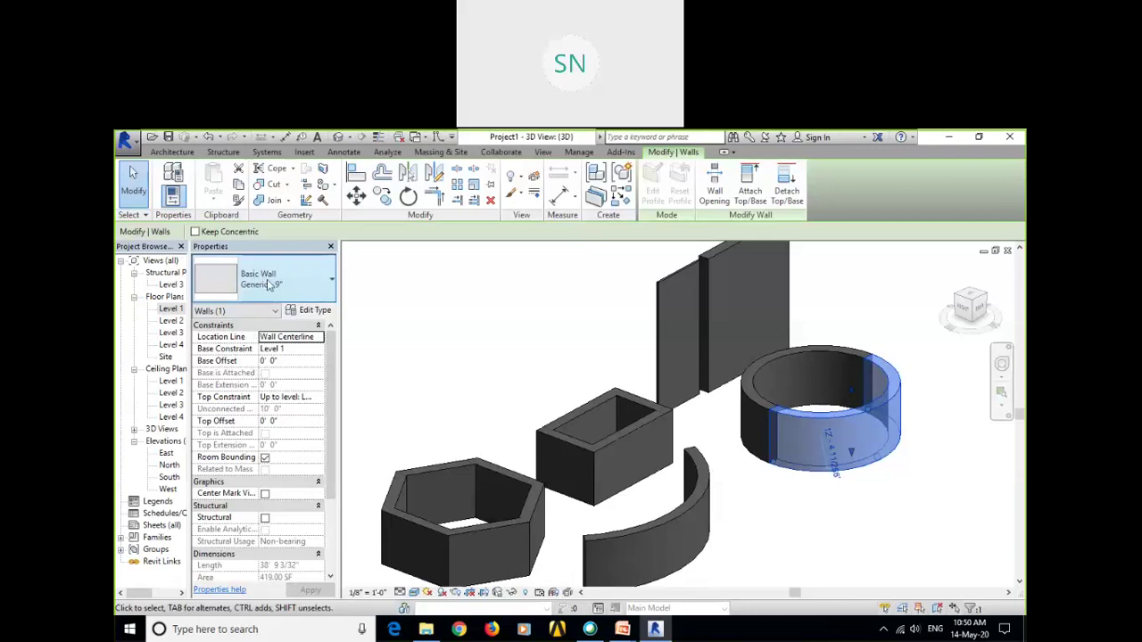
click(315, 309)
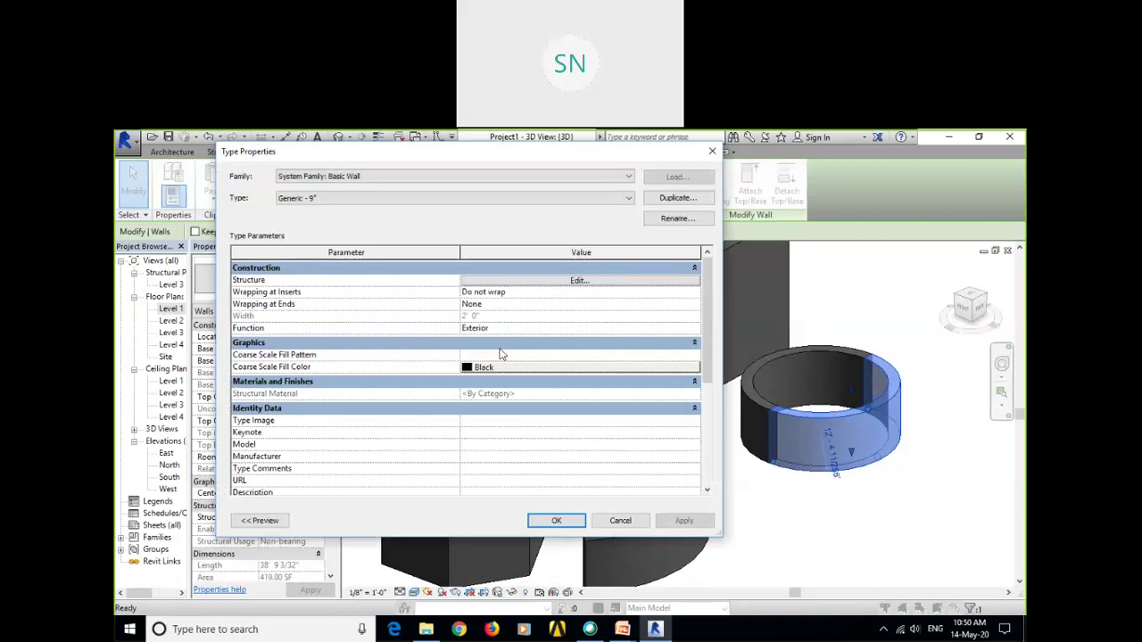
click(555, 280)
click(511, 279)
text(9)
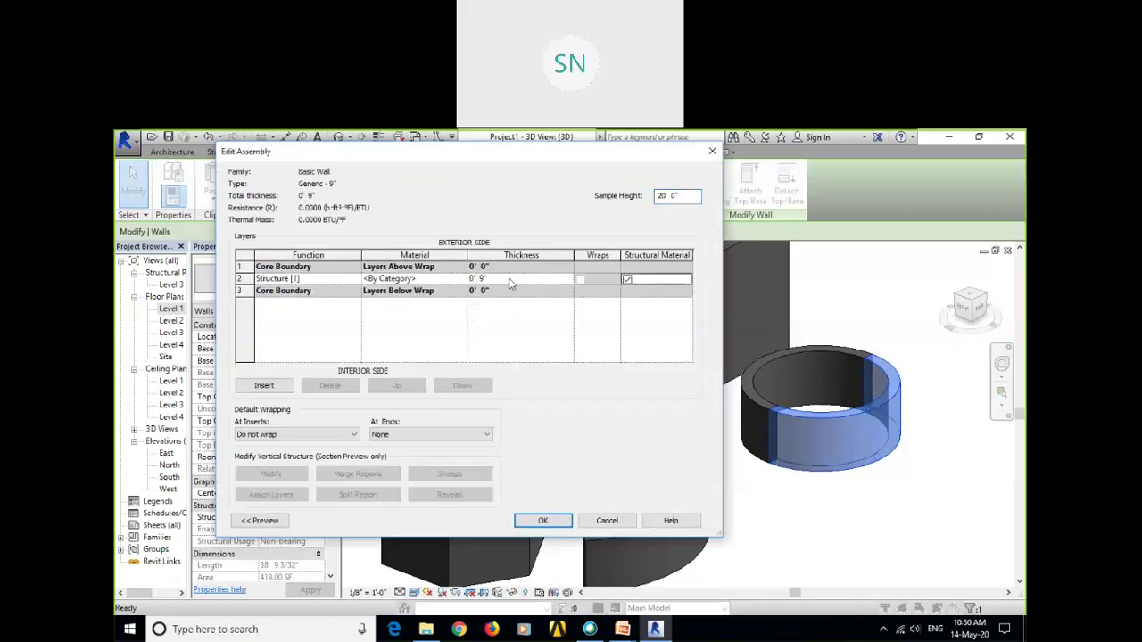
click(546, 522)
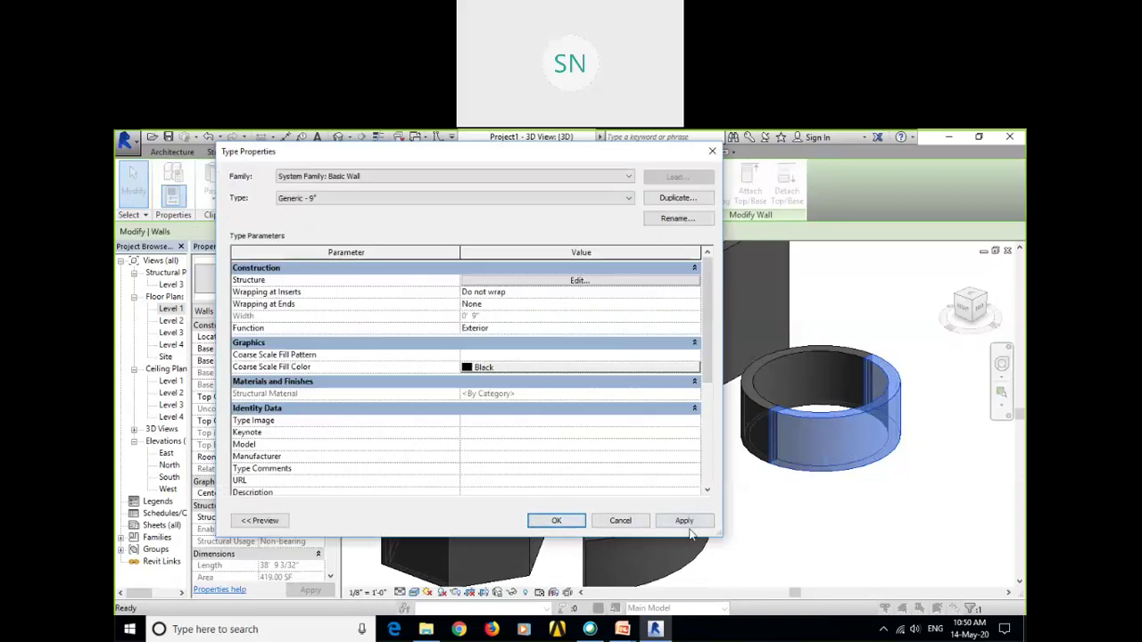
click(683, 521)
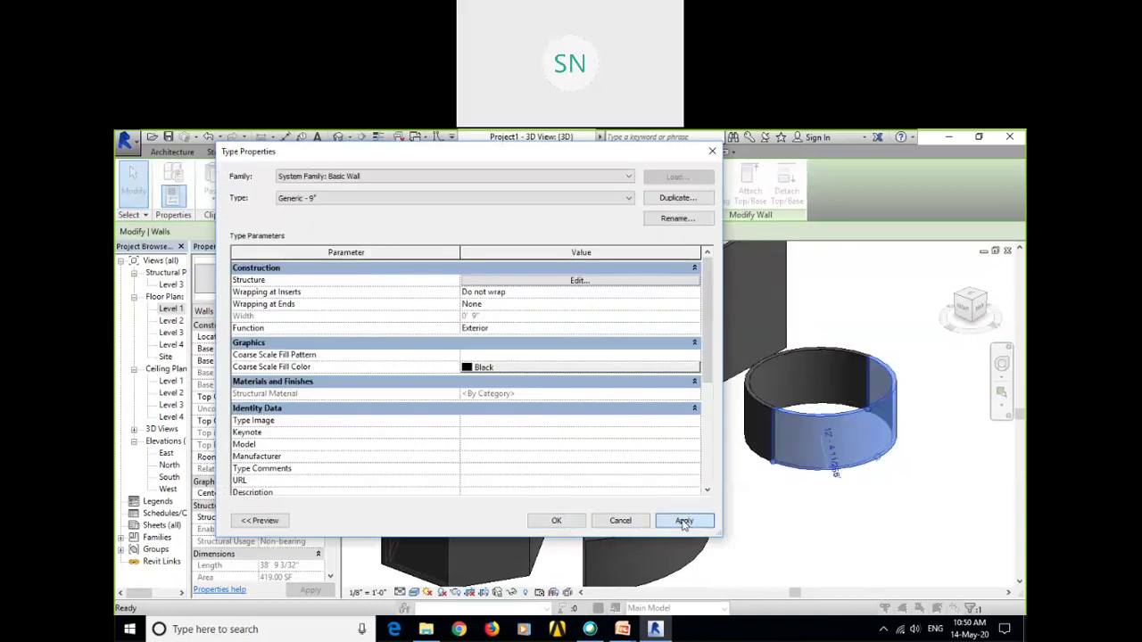
click(557, 521)
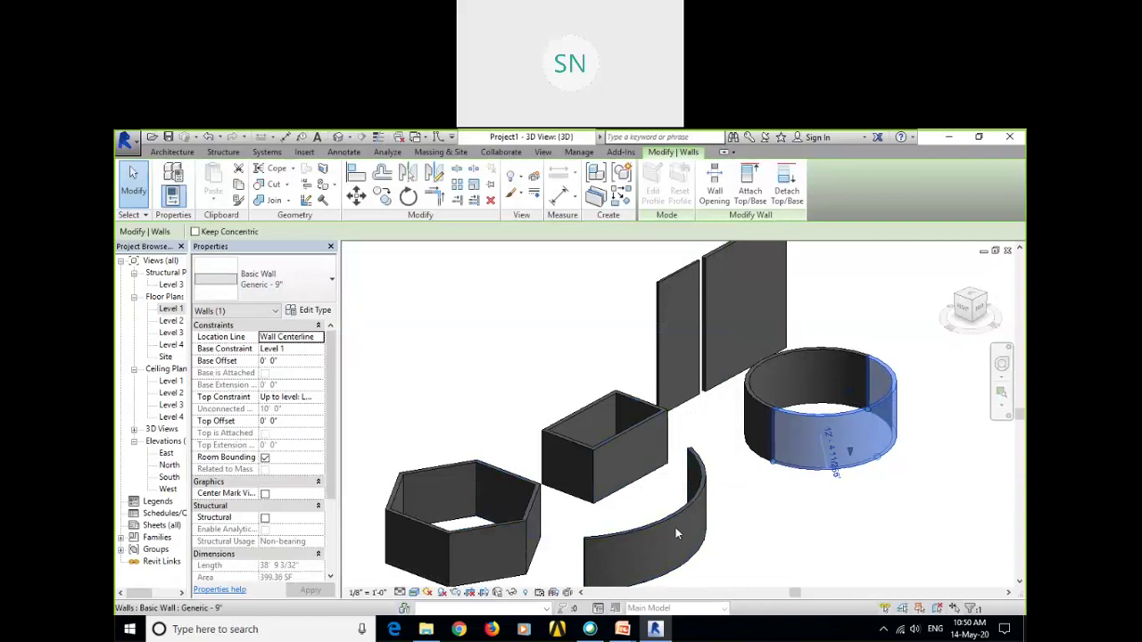
Duplicate the curved wall's Generic - 9" type under the name Generic - 2'.
click(729, 471)
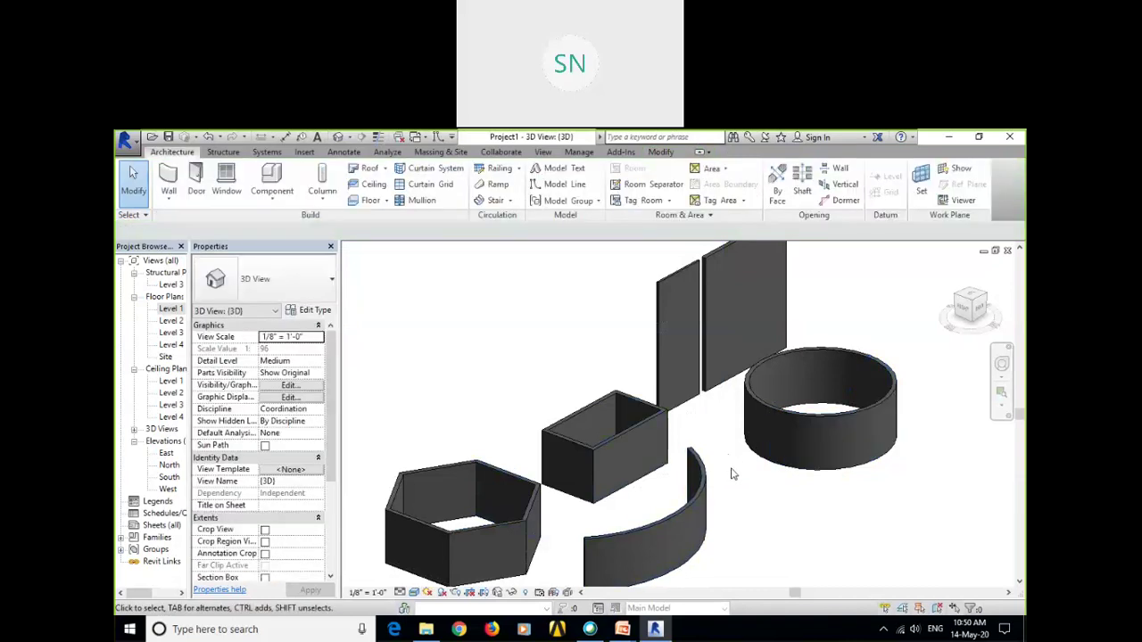
middle_drag(757, 503, 761, 481)
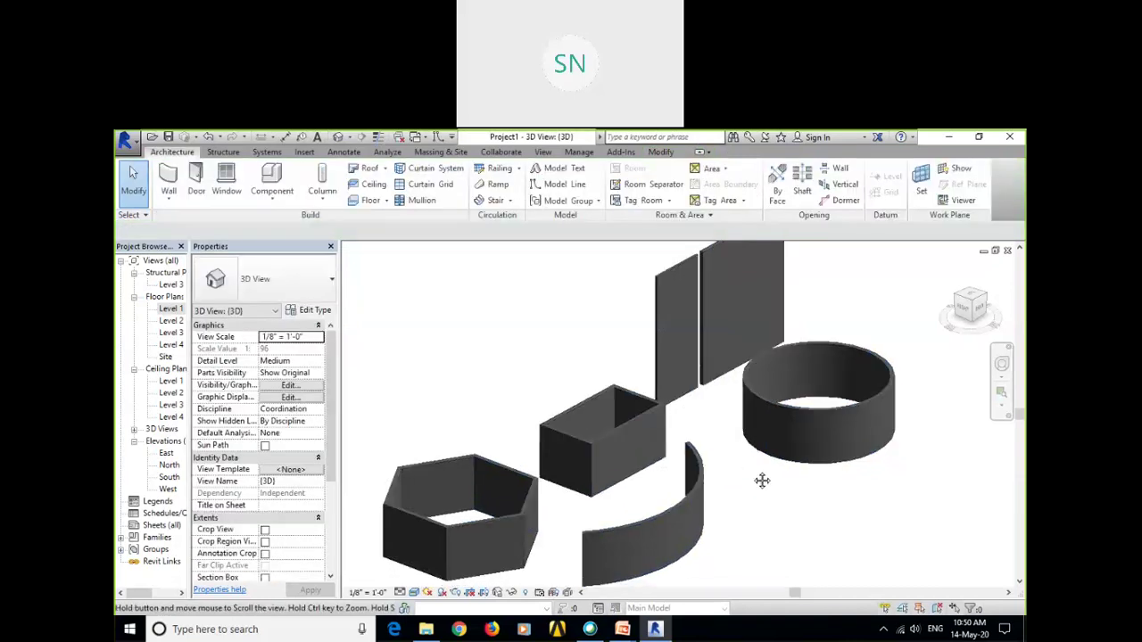
scroll(678, 474, up, 1)
scroll(678, 474, up, 2)
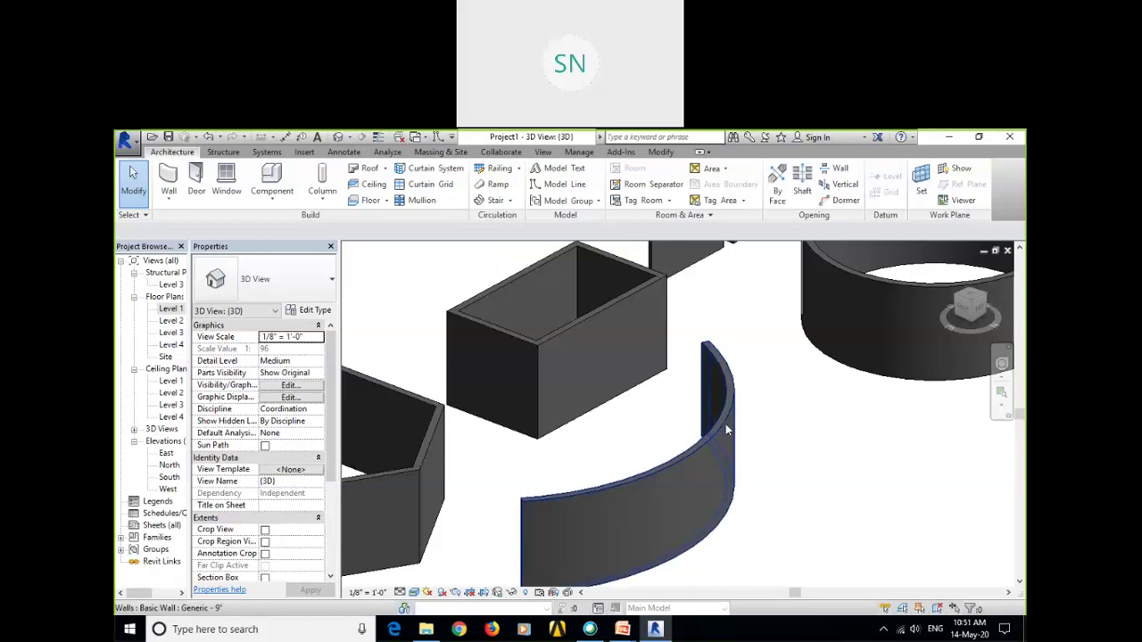
click(727, 426)
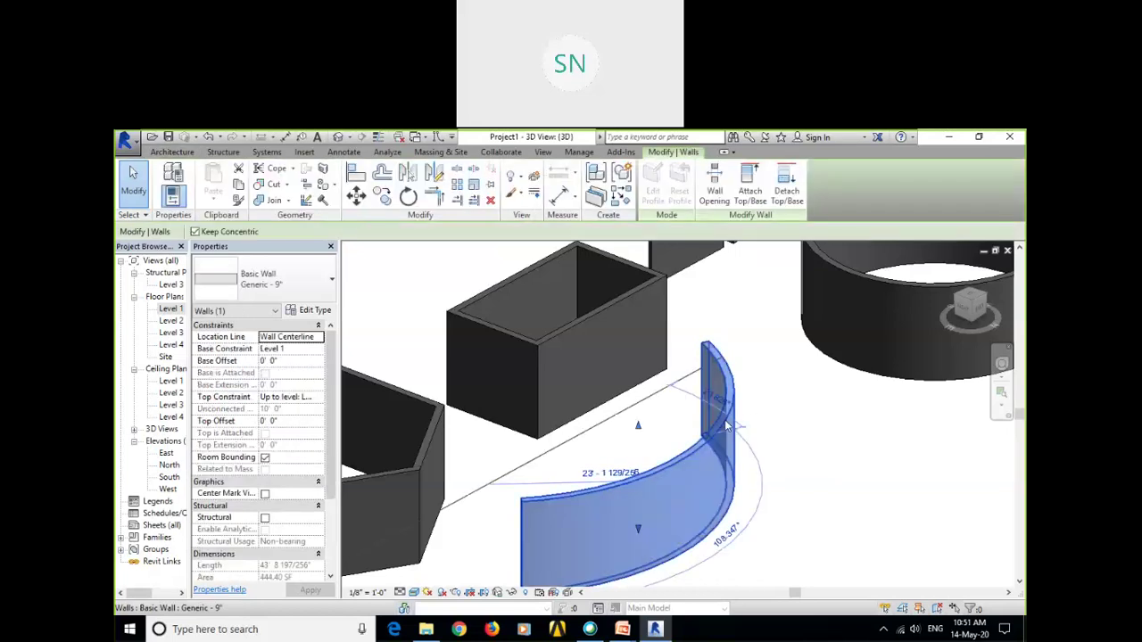
click(308, 310)
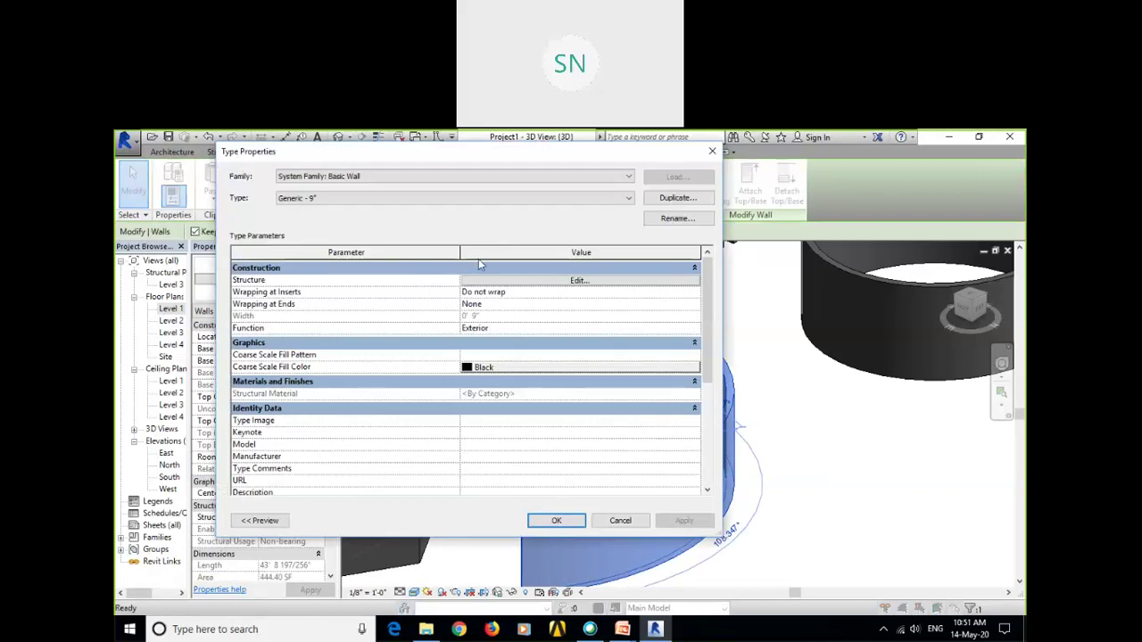
click(678, 198)
click(487, 333)
drag(471, 334, 445, 332)
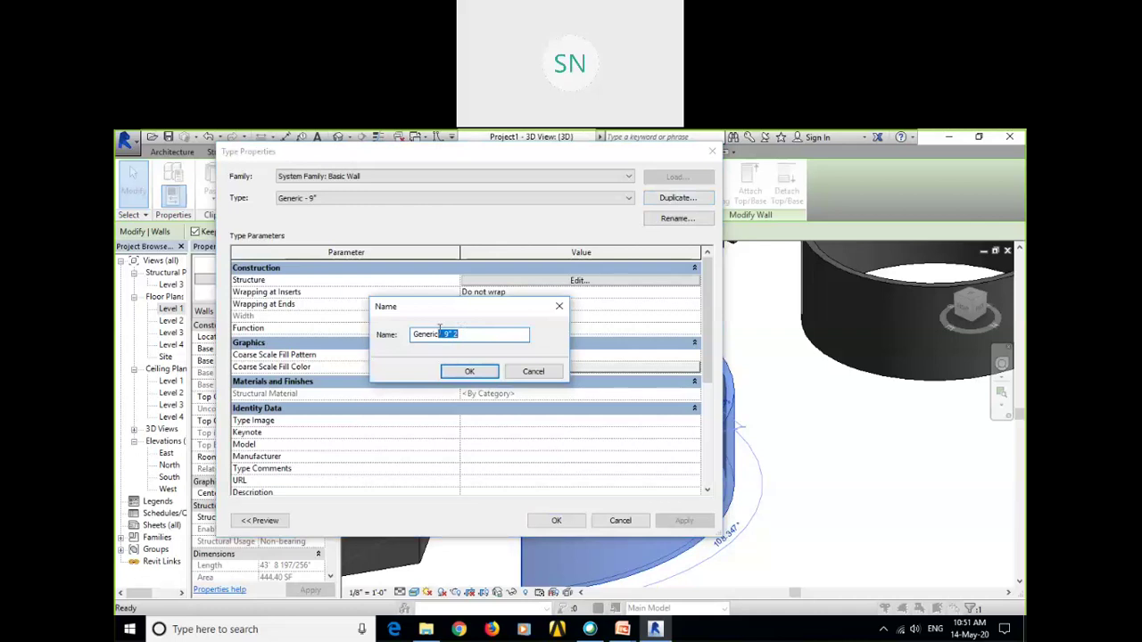
text(2)
key(Return)
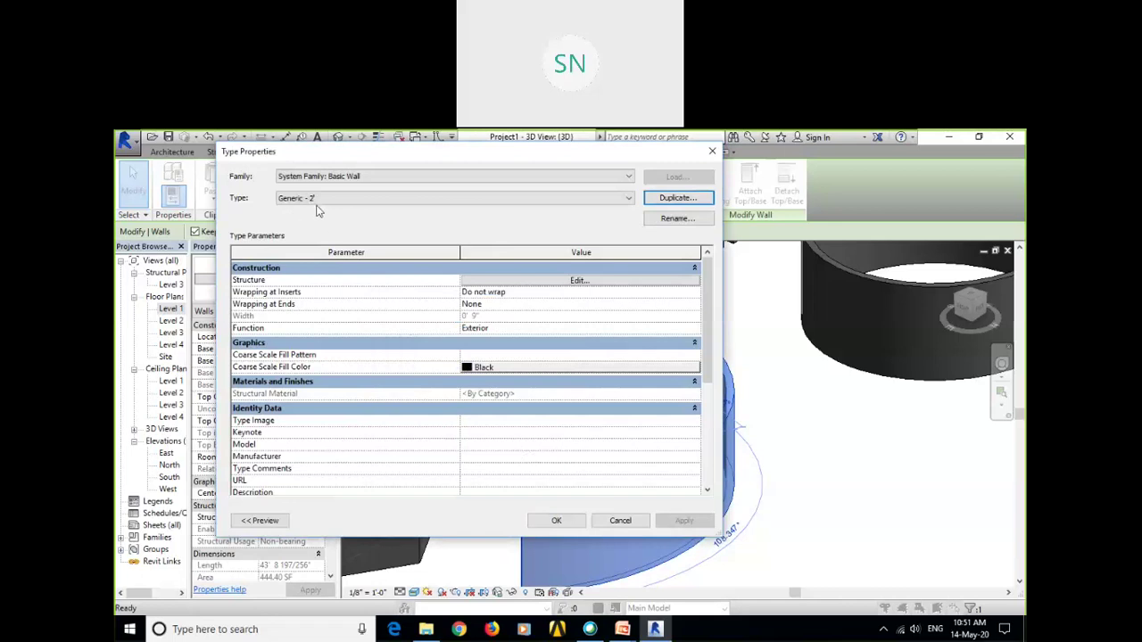
Set the thickness of the Structure [1] layer in the Generic - 2' wall type to 2' and apply it.
click(578, 281)
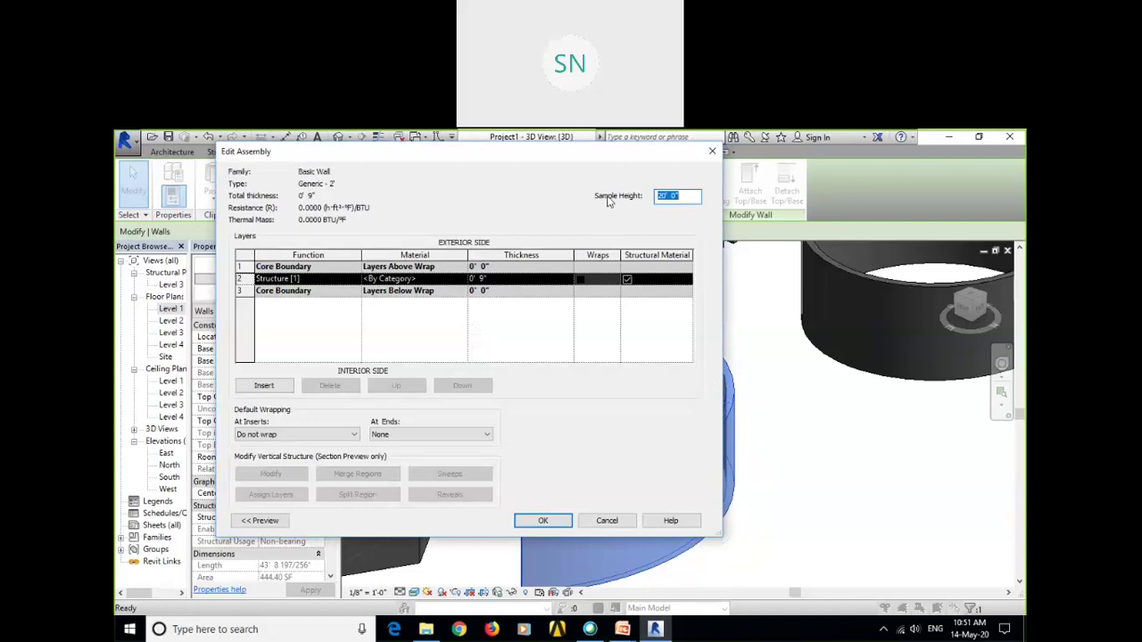
drag(536, 152, 423, 187)
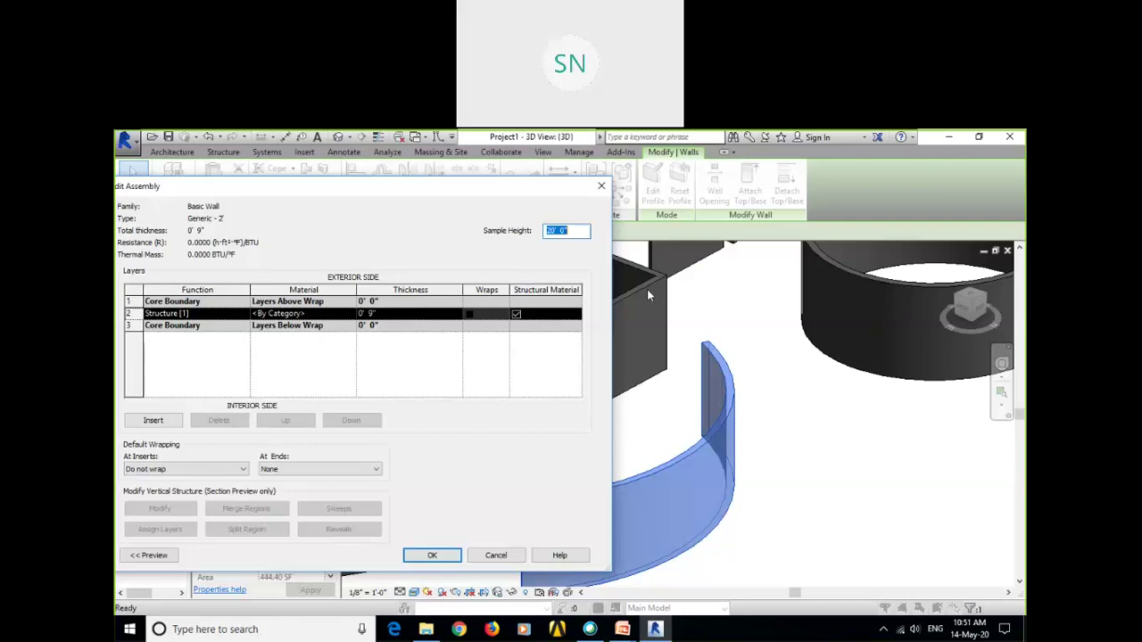
click(364, 313)
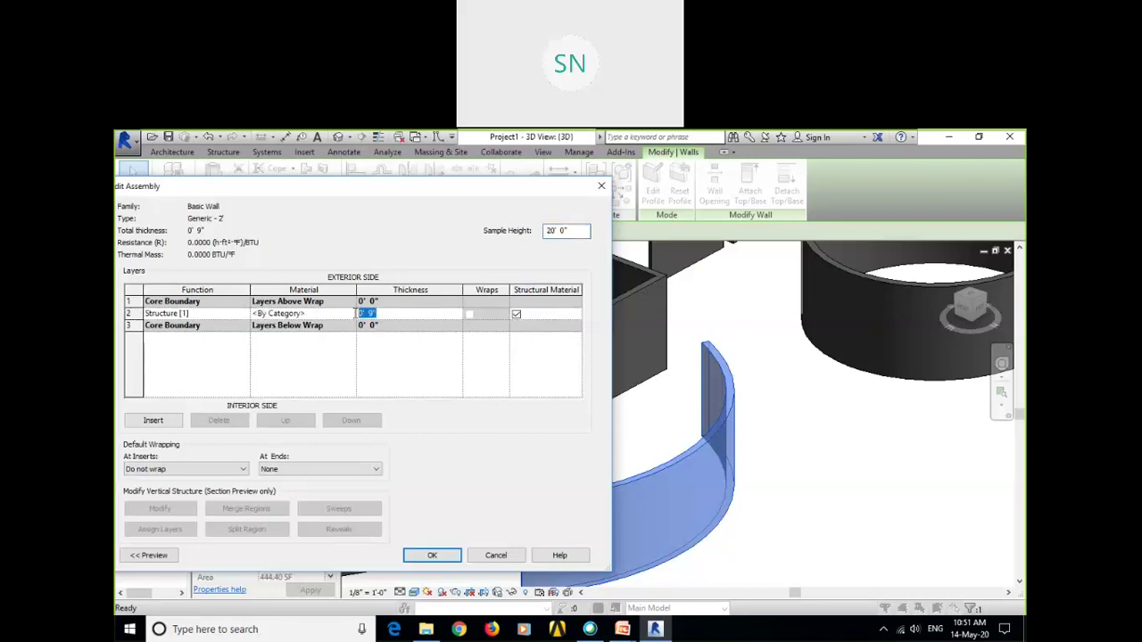
text(2)
key(Tab)
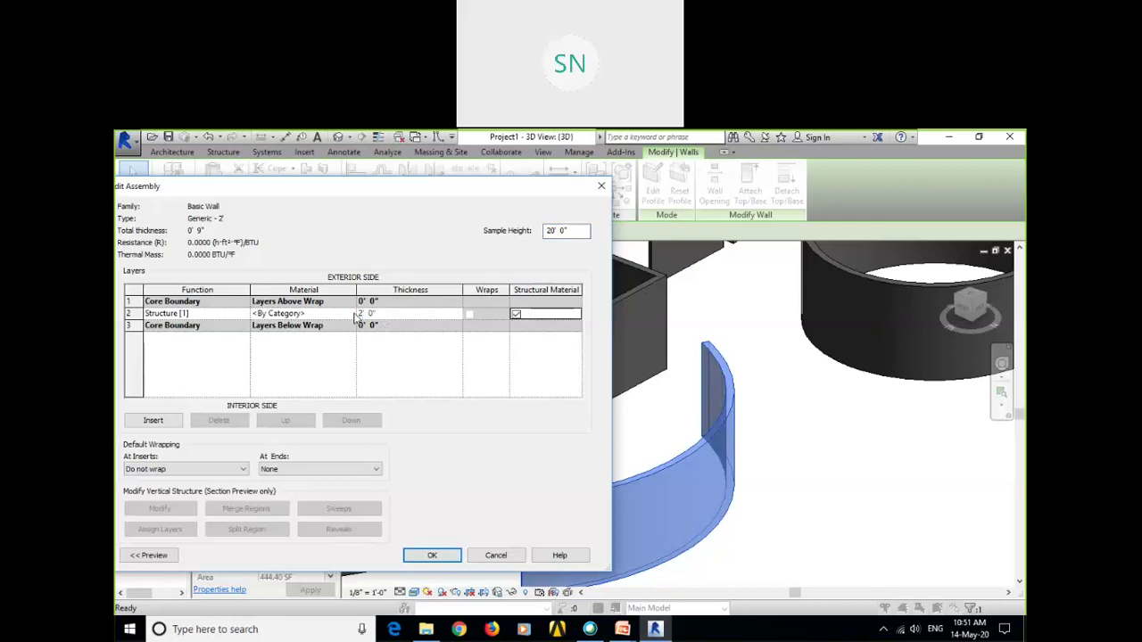
click(433, 555)
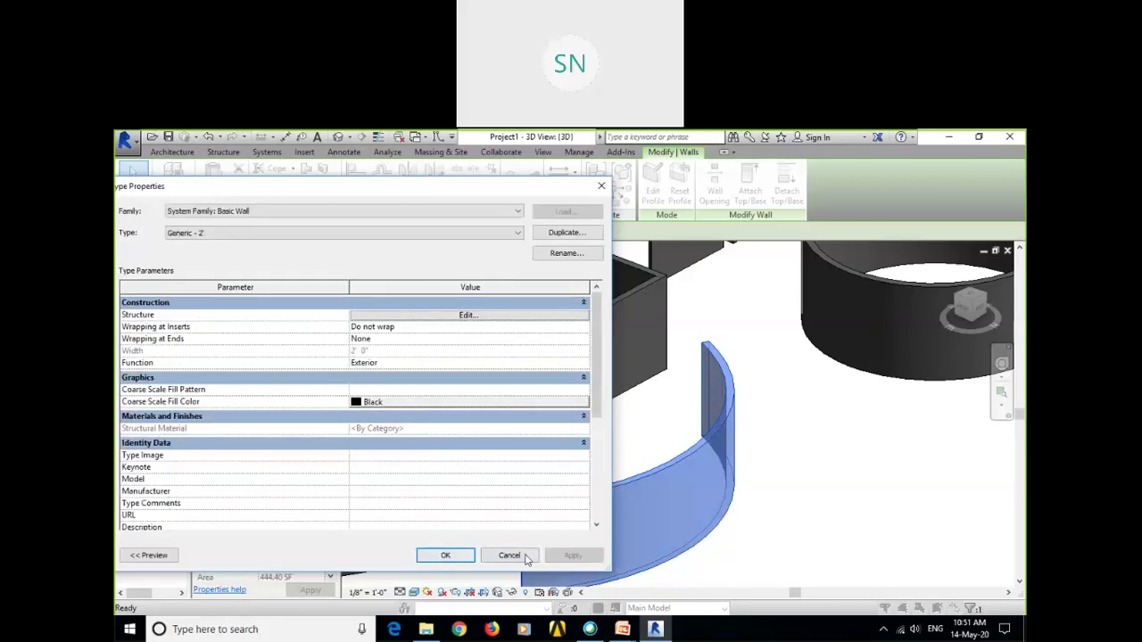
click(444, 553)
Examine the curved wall's new thickness and compare it with the walls of the rectangular and hexagonal enclosures.
click(729, 404)
click(815, 398)
scroll(806, 400, down, 2)
middle_drag(805, 402, 737, 427)
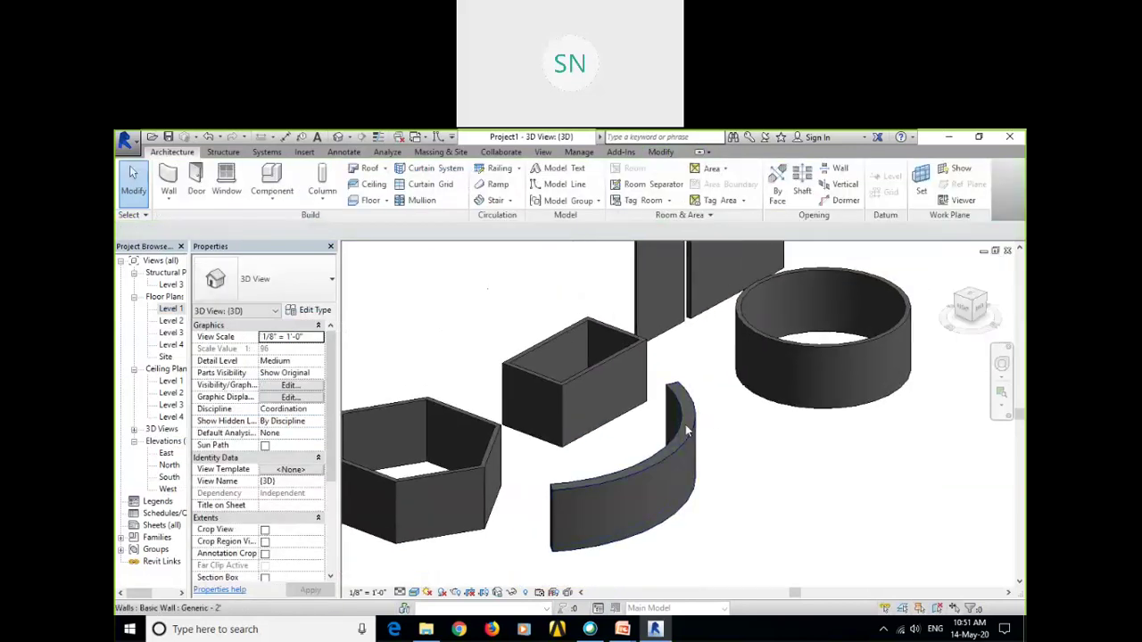
click(584, 522)
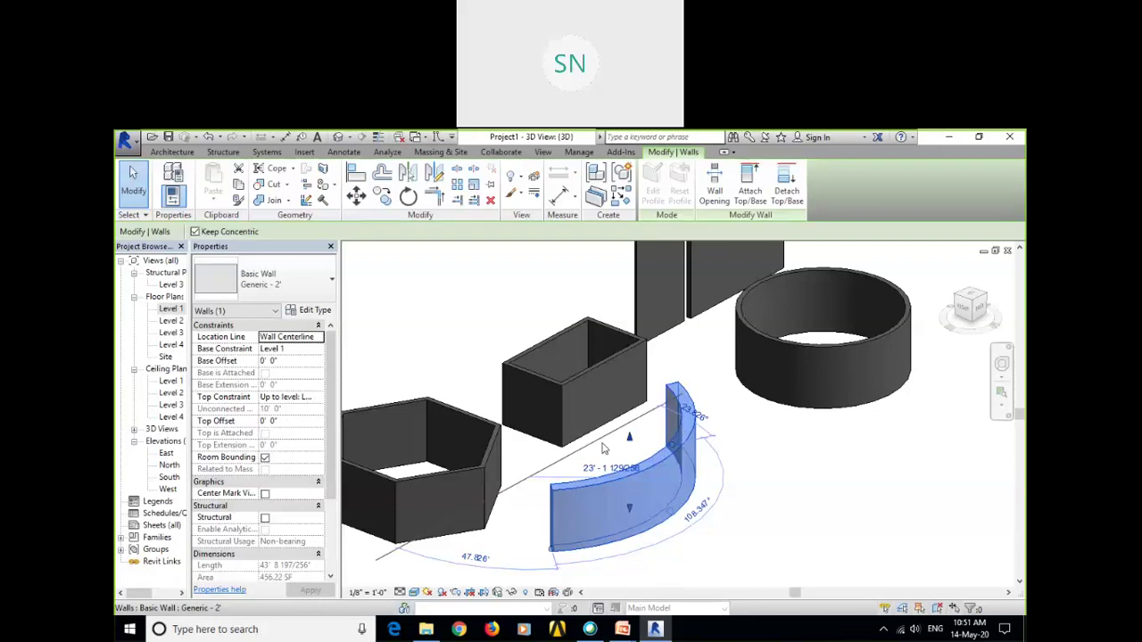
key(Escape)
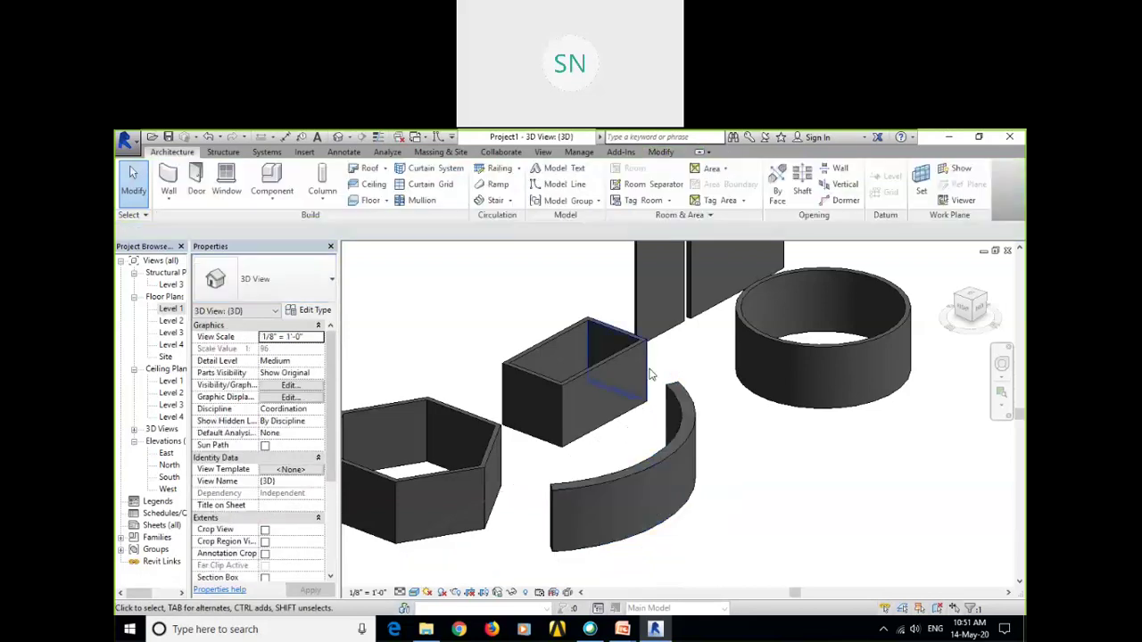
click(619, 355)
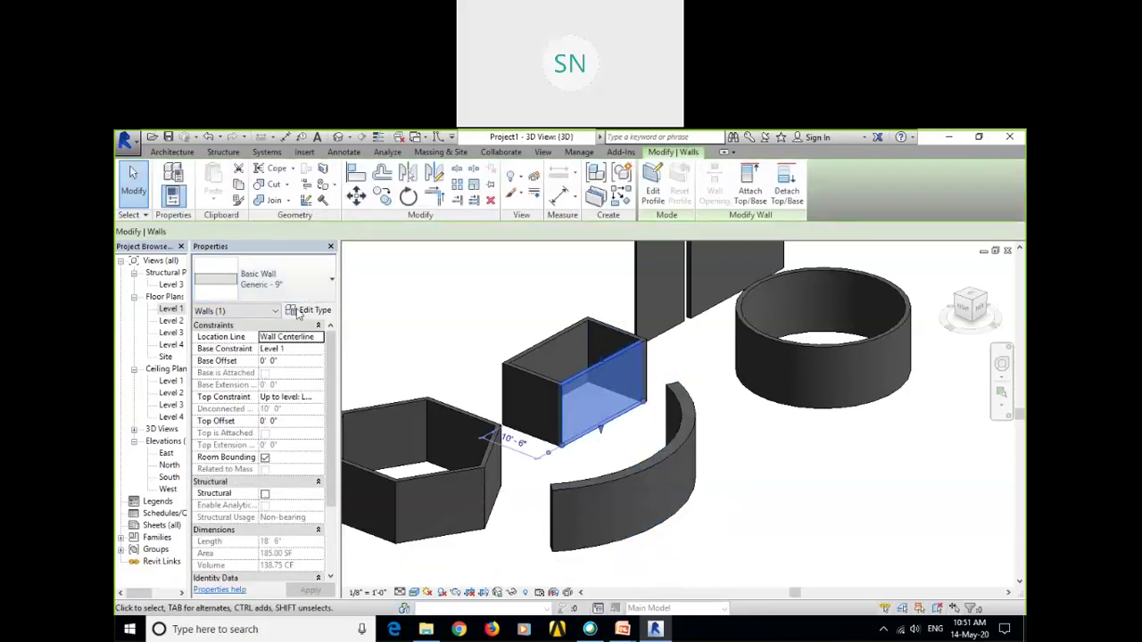
click(415, 300)
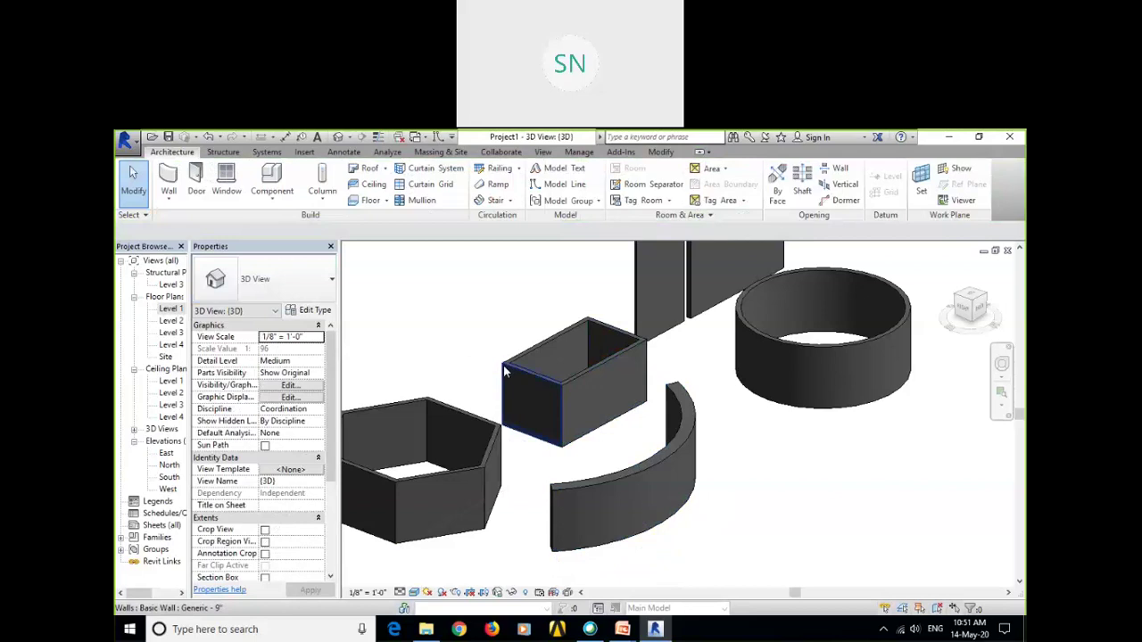
middle_drag(487, 437, 645, 410)
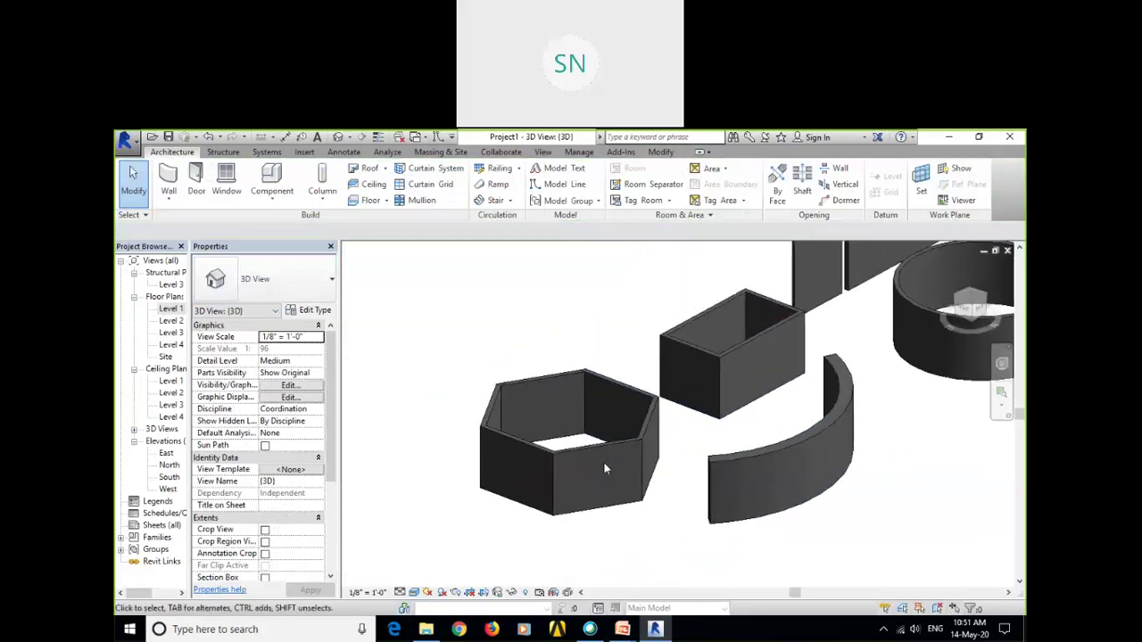
scroll(603, 461, up, 4)
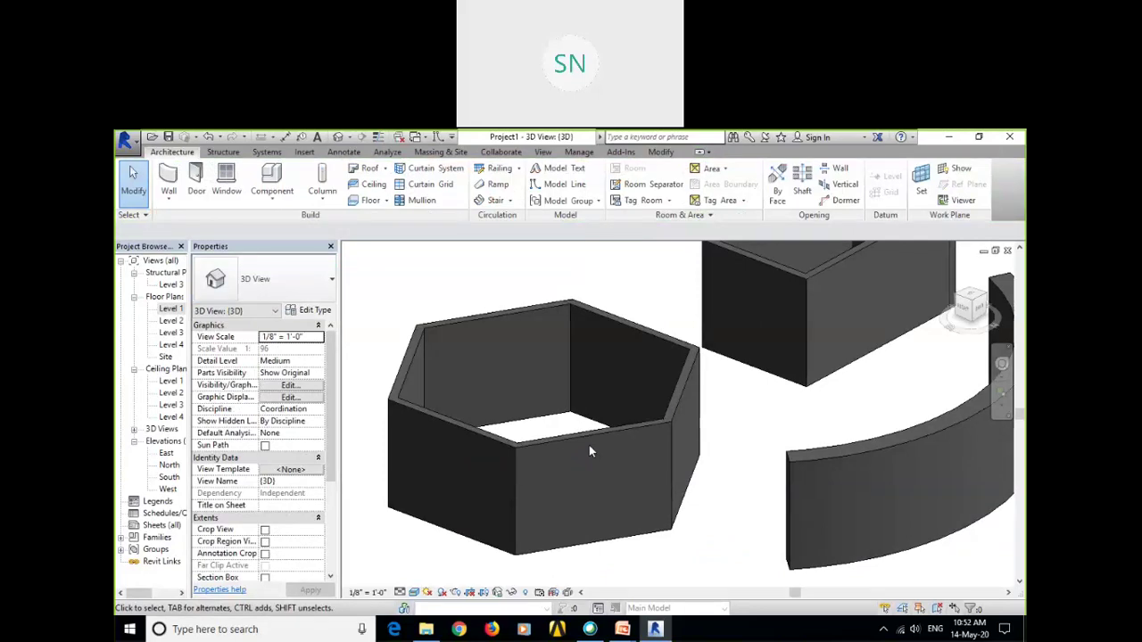
scroll(576, 381, down, 3)
shift+middle_drag(722, 440, 764, 489)
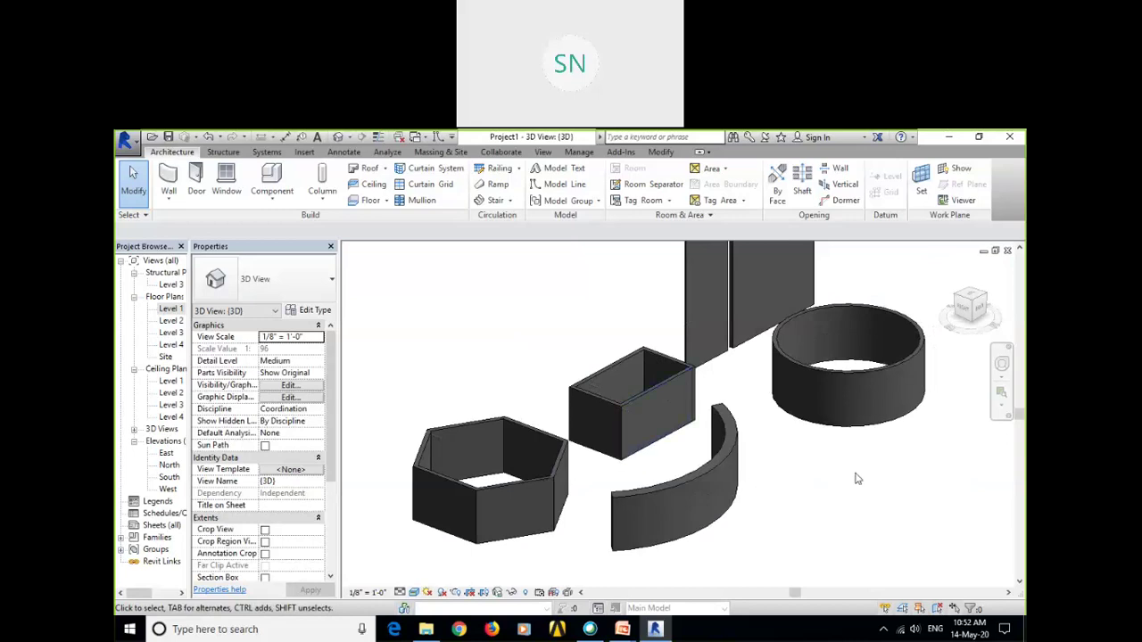
click(736, 445)
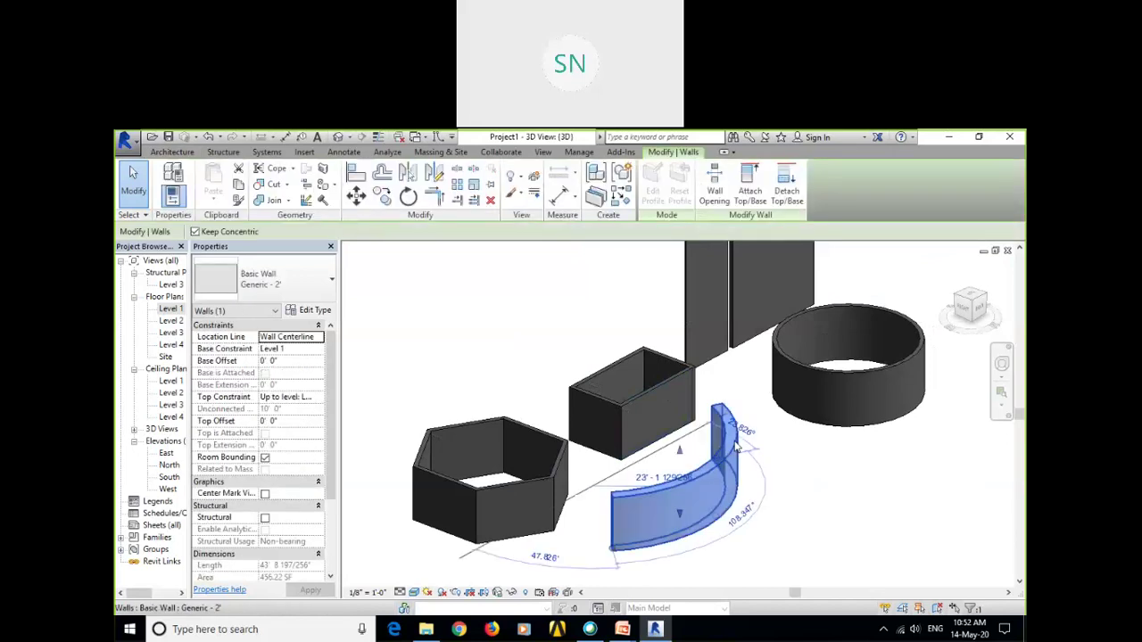
click(802, 456)
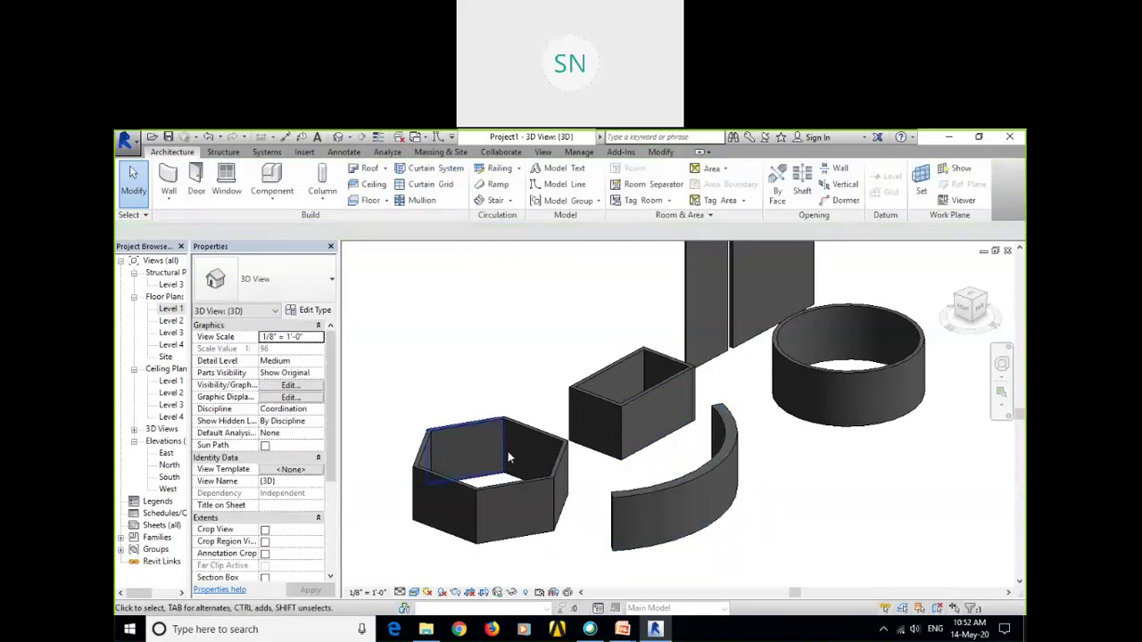
Open the type properties of the hexagonal enclosure's back wall.
scroll(508, 458, up, 4)
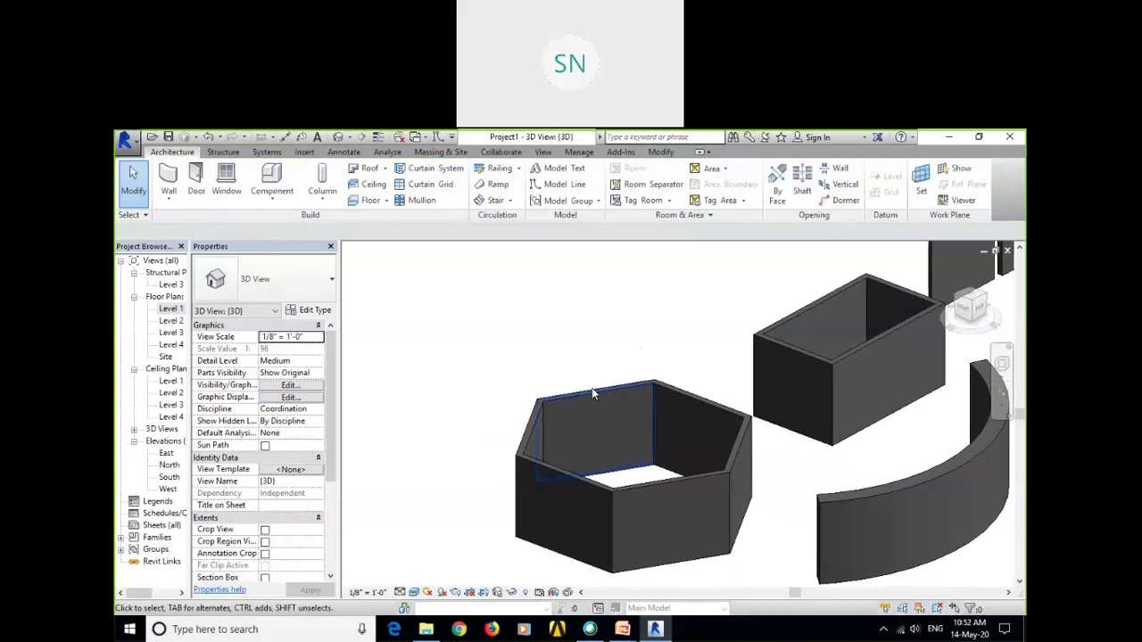
click(593, 394)
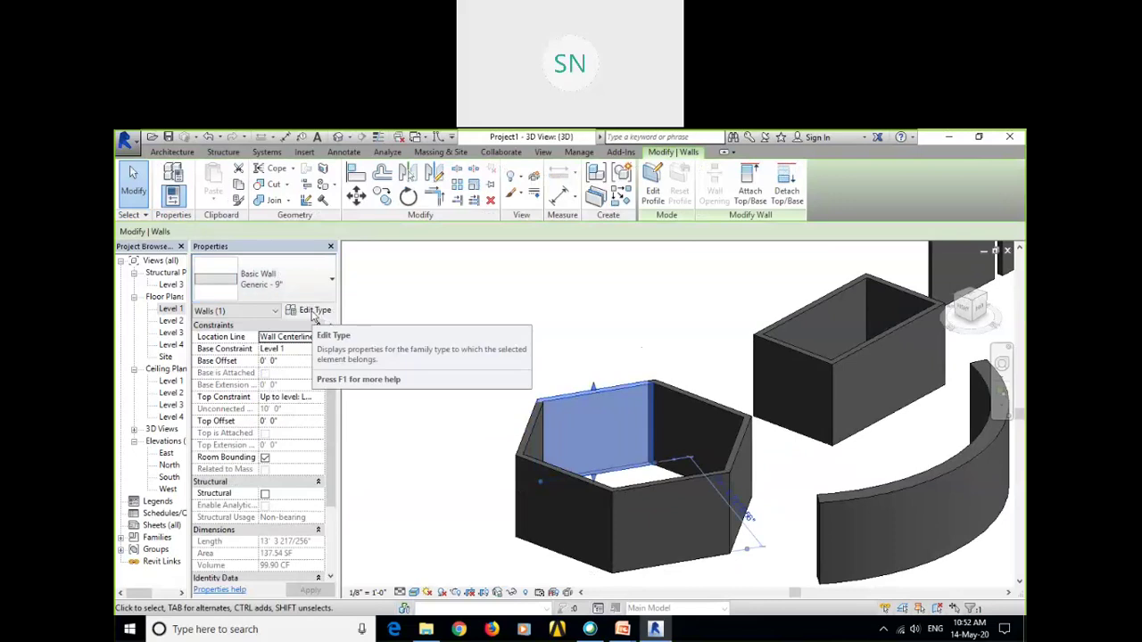
click(315, 312)
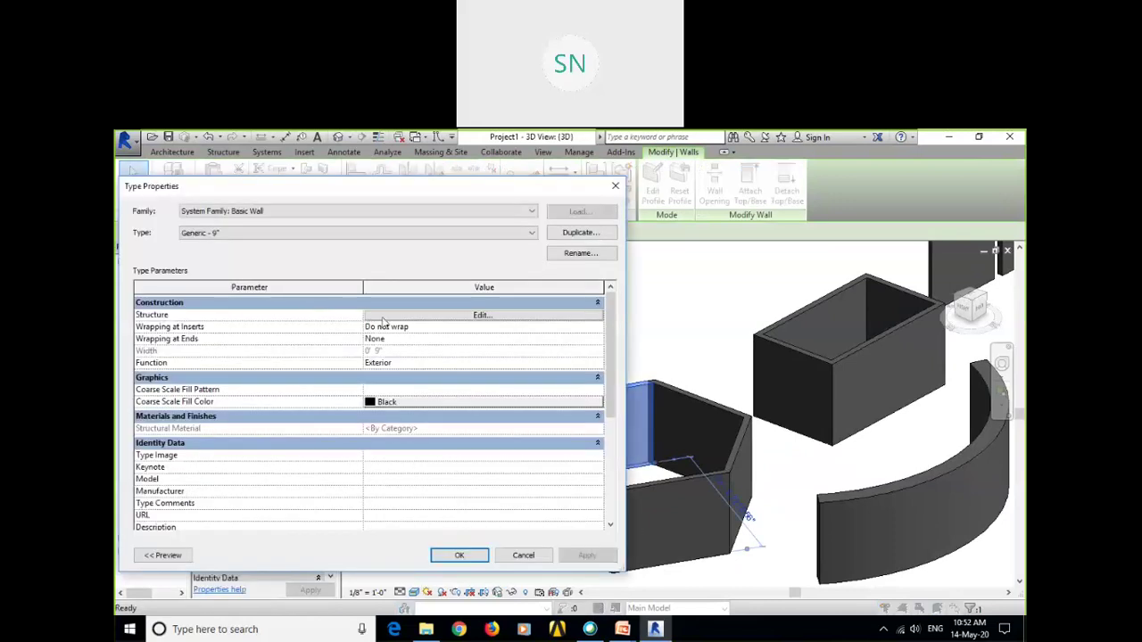
click(598, 232)
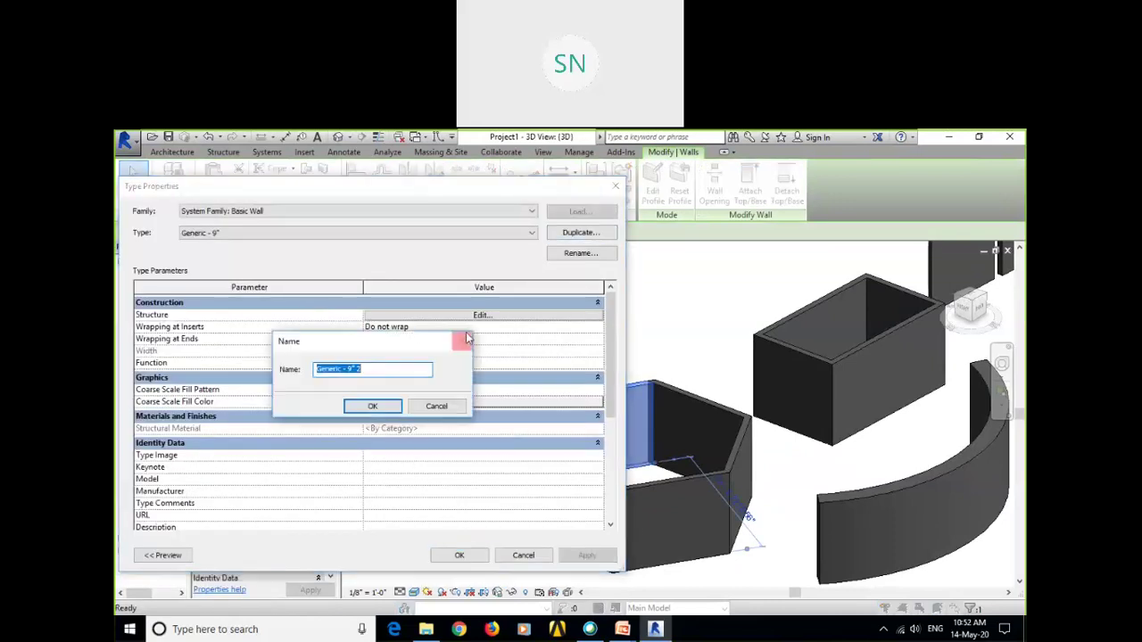
click(463, 340)
drag(402, 190, 417, 192)
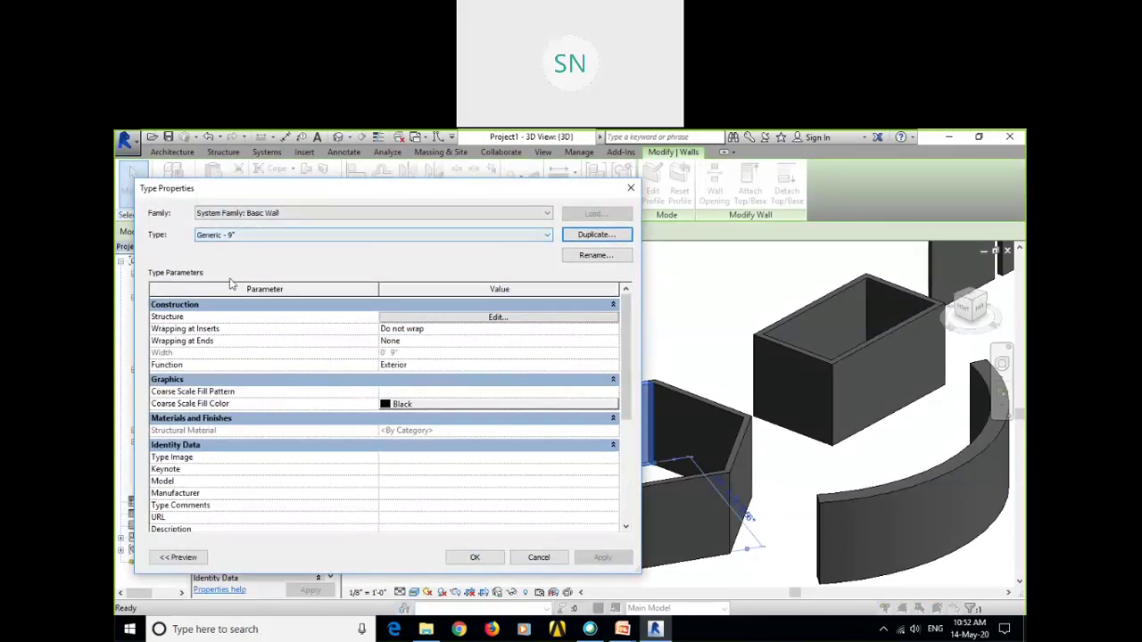
Assign the Brick, Common material to the Structure [1] layer of the Generic - 9" wall type.
click(498, 318)
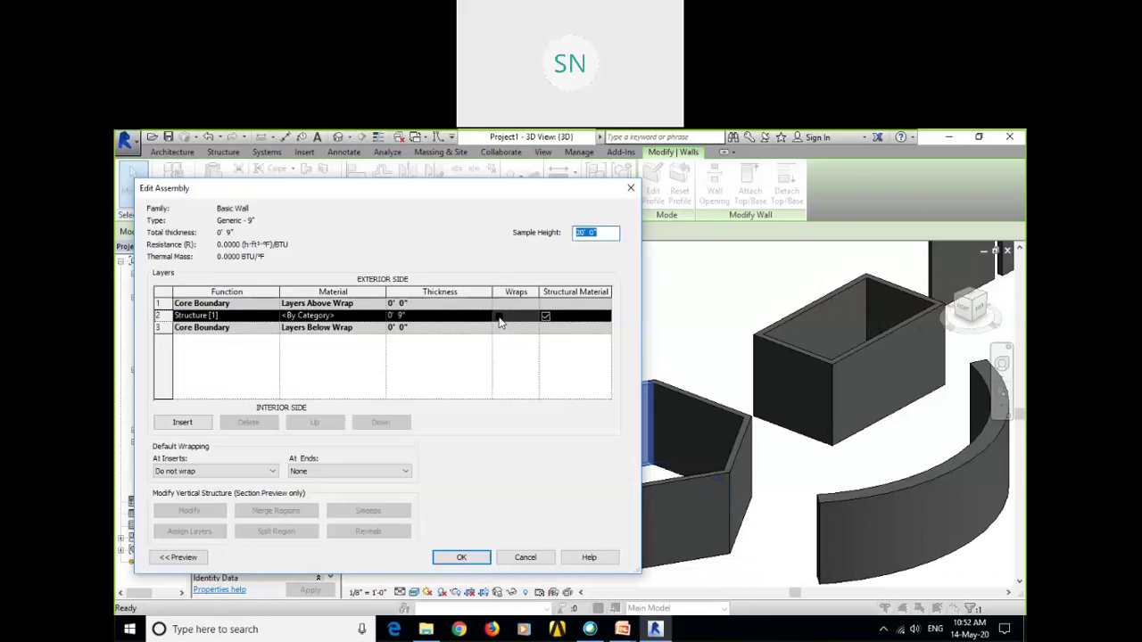
click(421, 318)
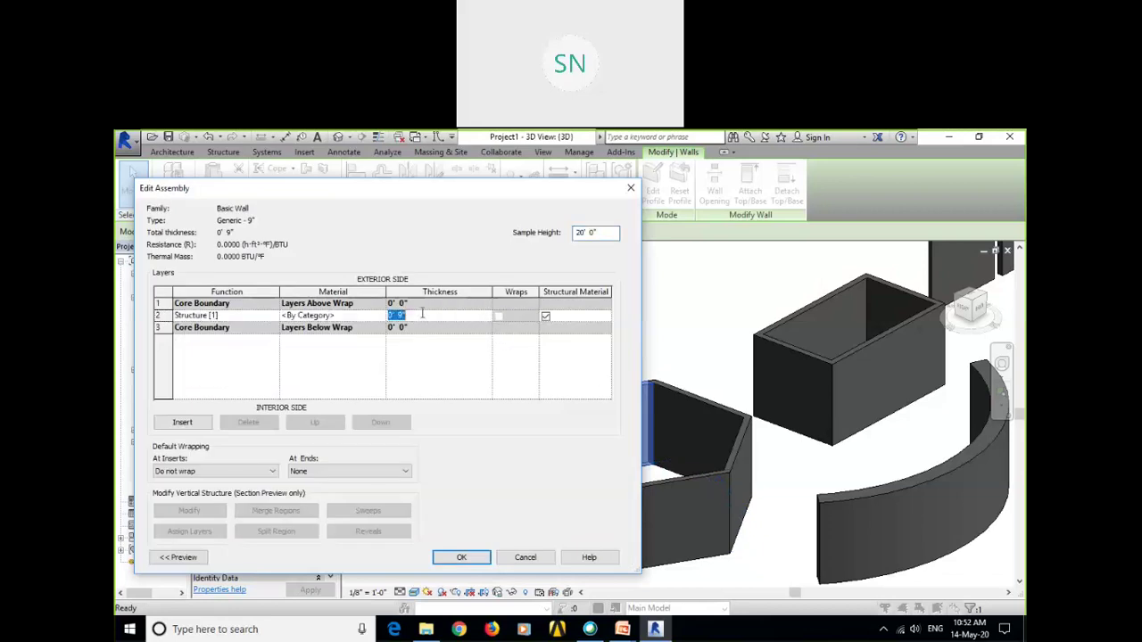
click(354, 317)
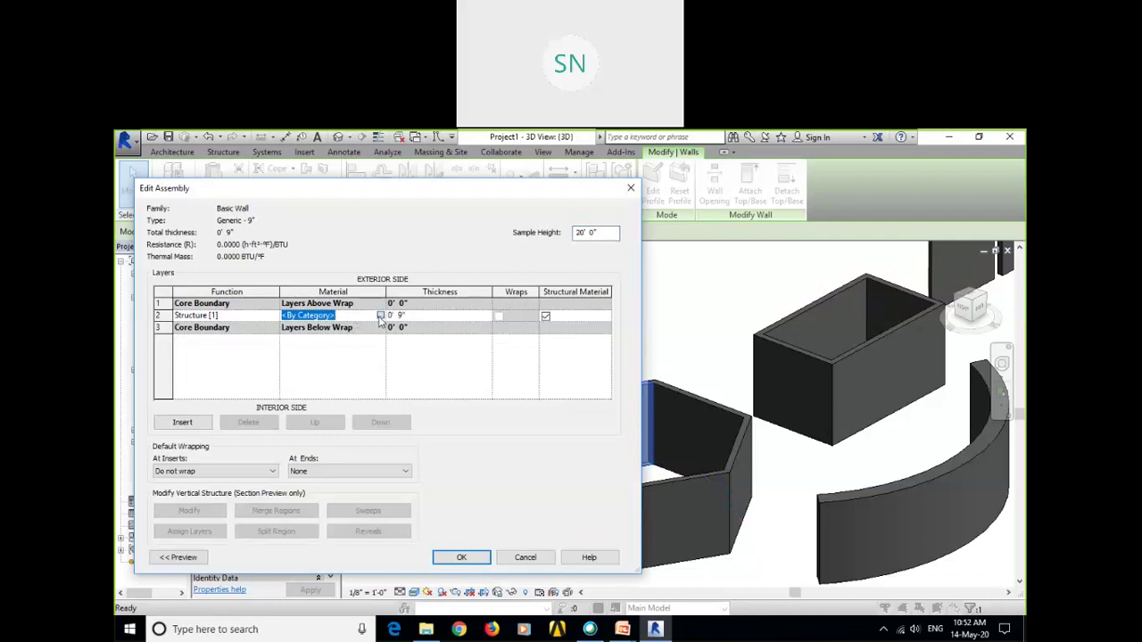
click(380, 316)
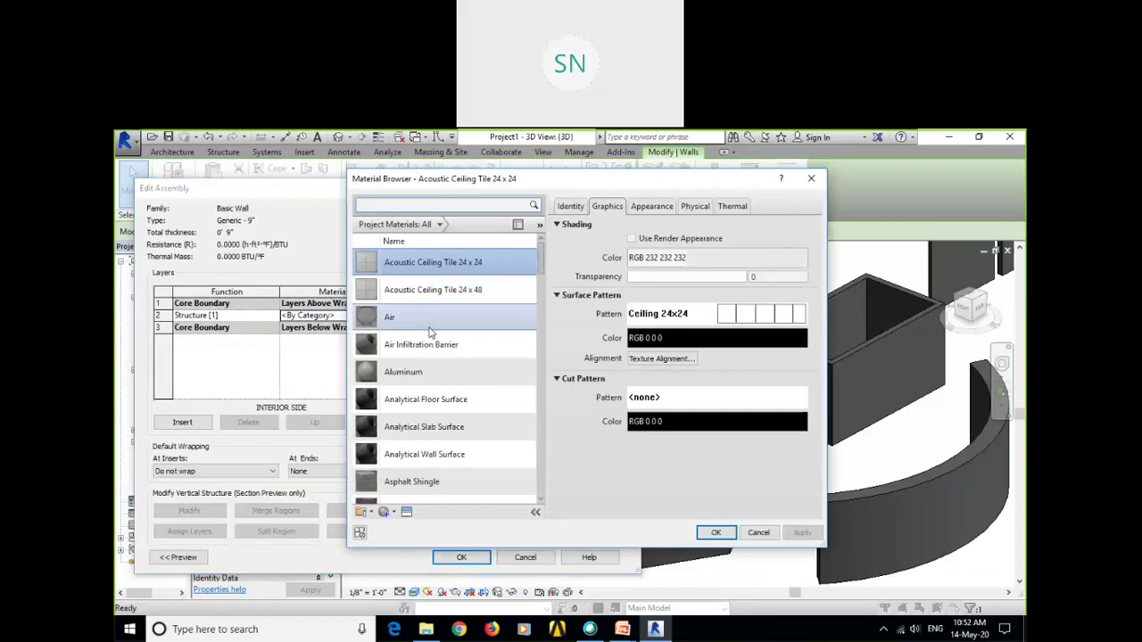
scroll(429, 331, down, 7)
scroll(429, 332, down, 10)
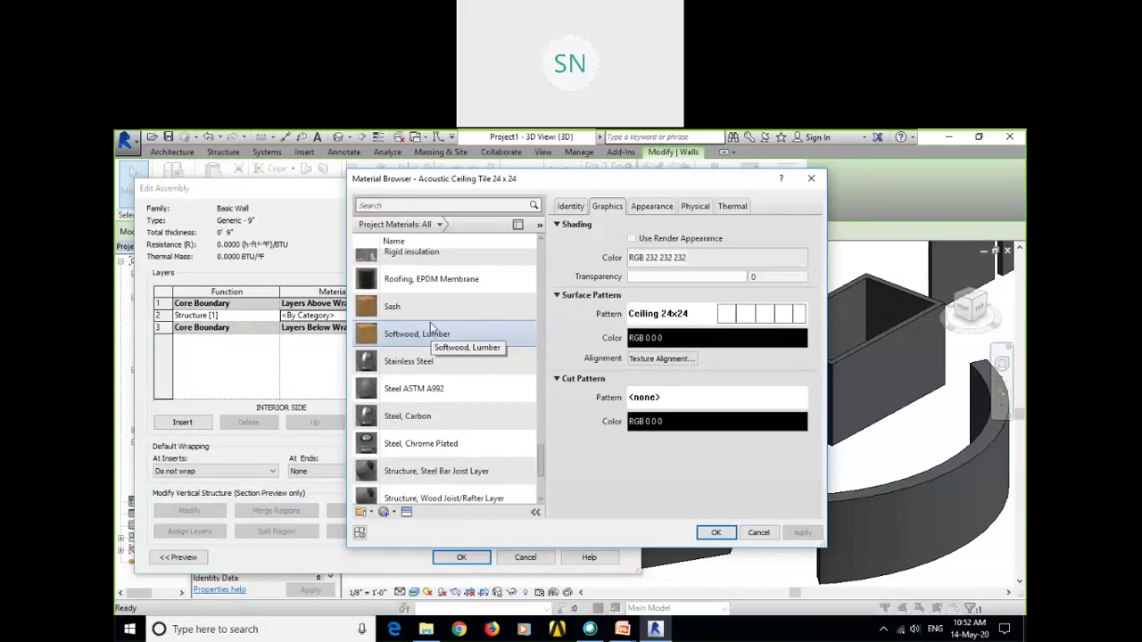
scroll(428, 333, down, 2)
scroll(424, 334, up, 1)
scroll(423, 336, up, 5)
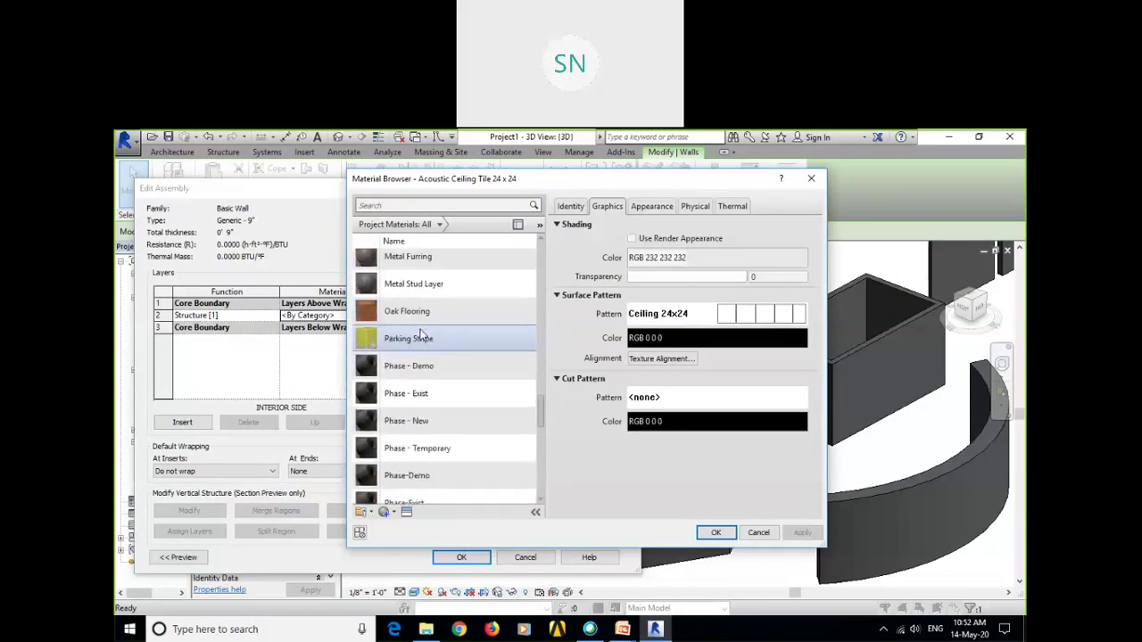
scroll(423, 336, down, 5)
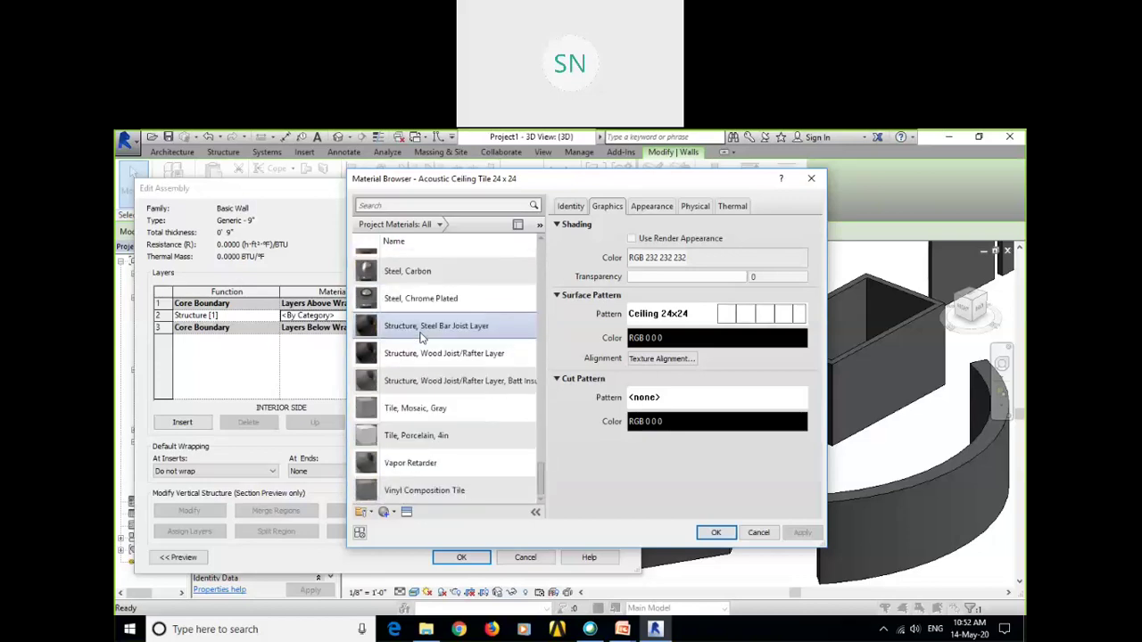
scroll(423, 337, up, 10)
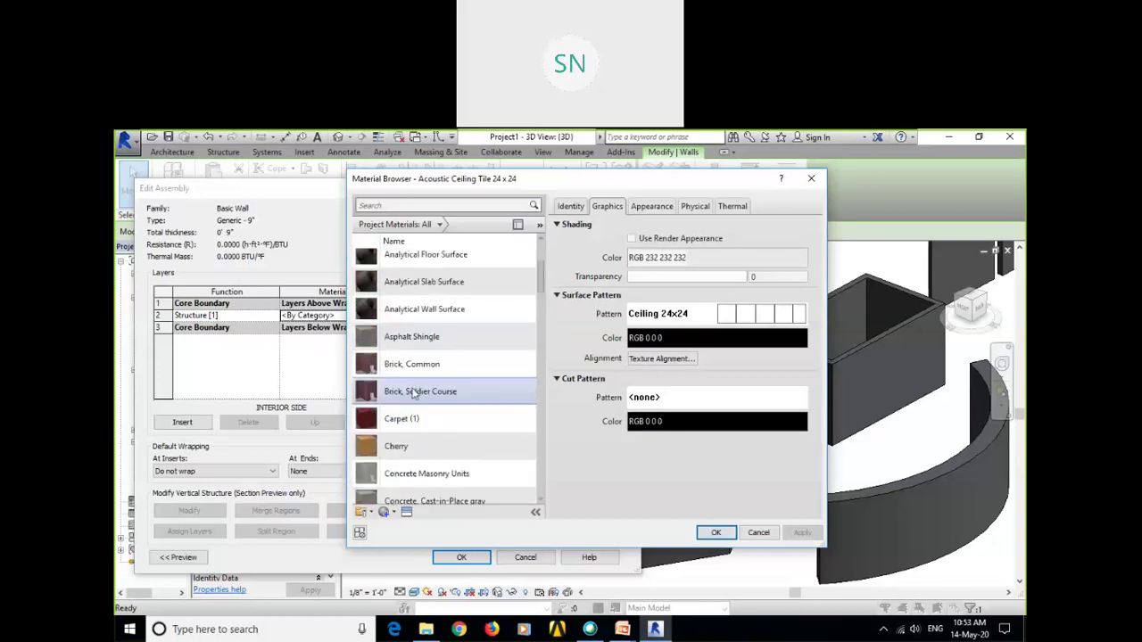
click(406, 364)
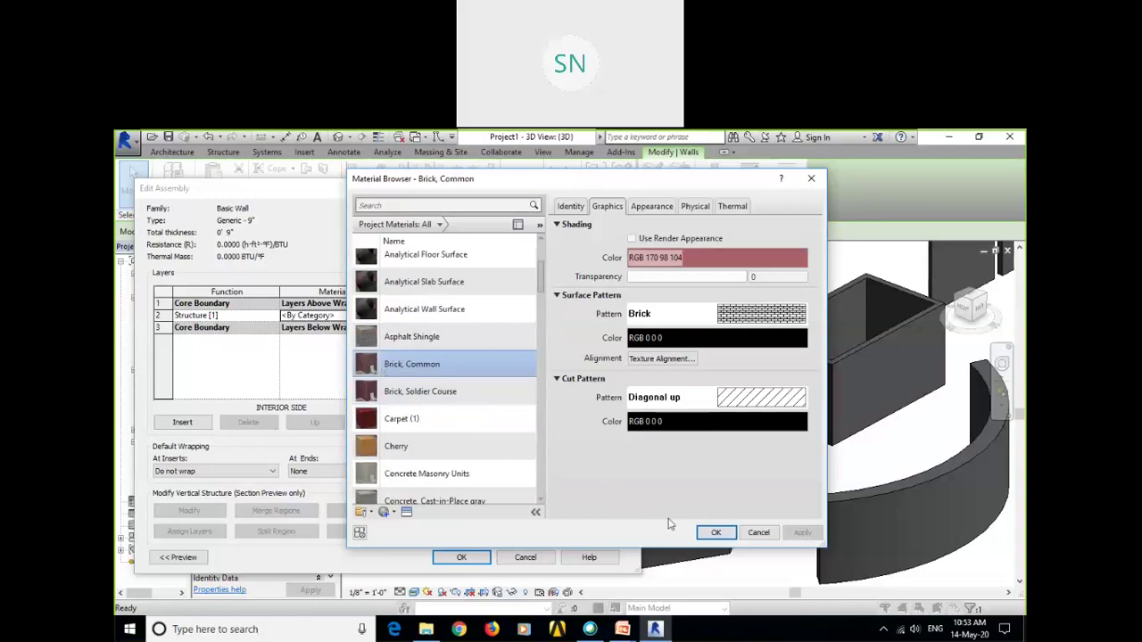
click(716, 533)
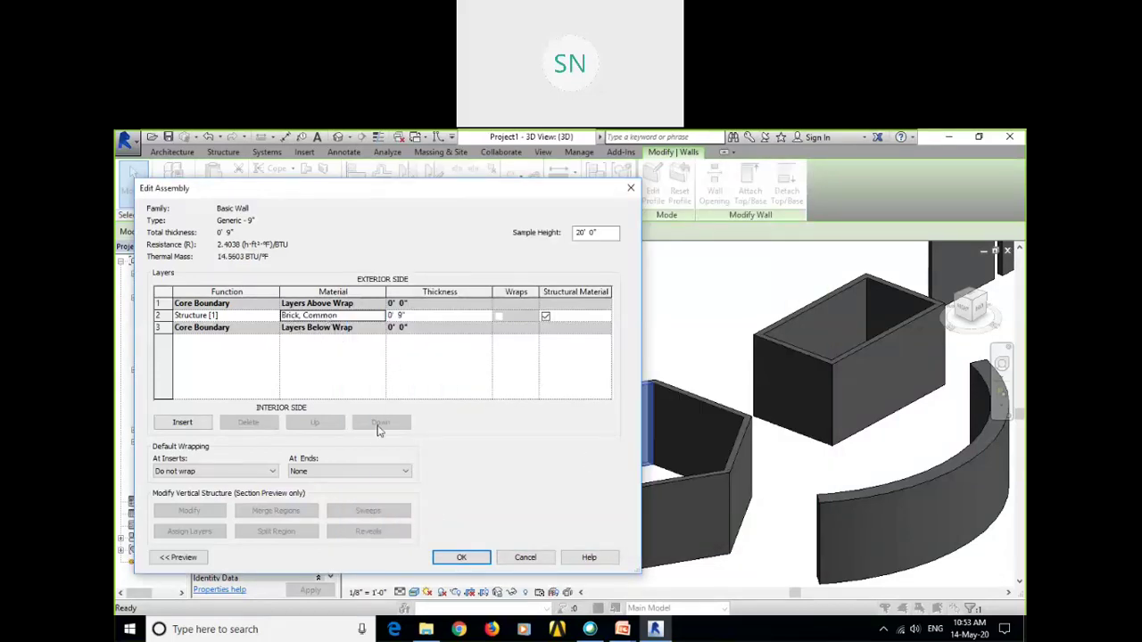
Apply the edited layer structure to the Generic - 9" walls, close the type properties and clear the selection.
click(471, 561)
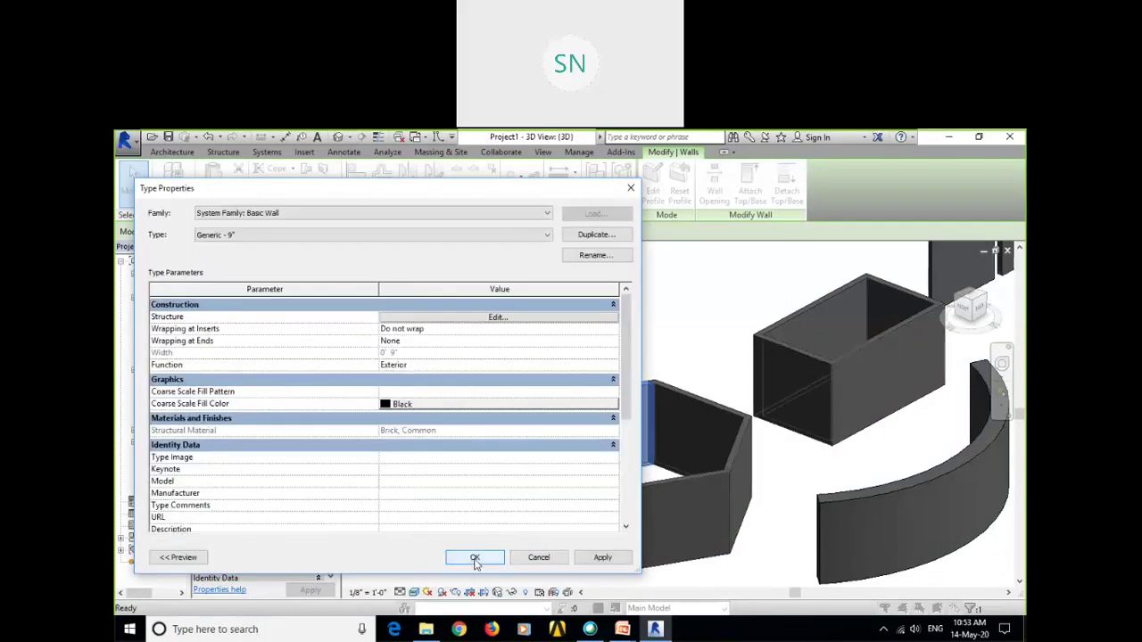
click(589, 558)
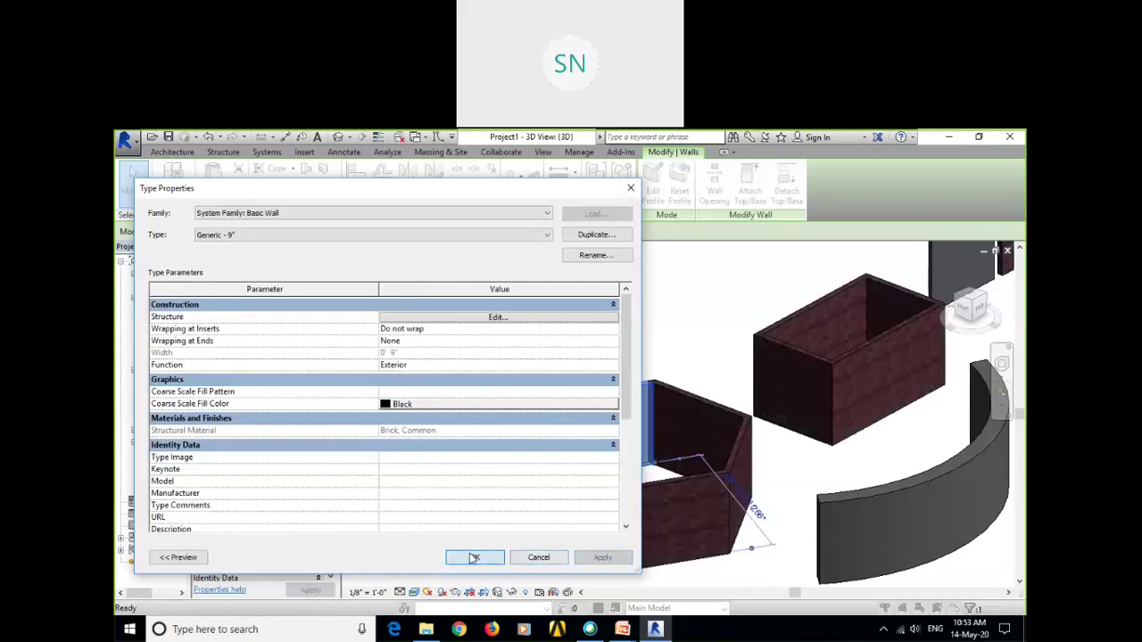
click(473, 556)
click(462, 416)
Open the type properties of the front half of the circular enclosure's wall.
shift+middle_drag(606, 416, 667, 421)
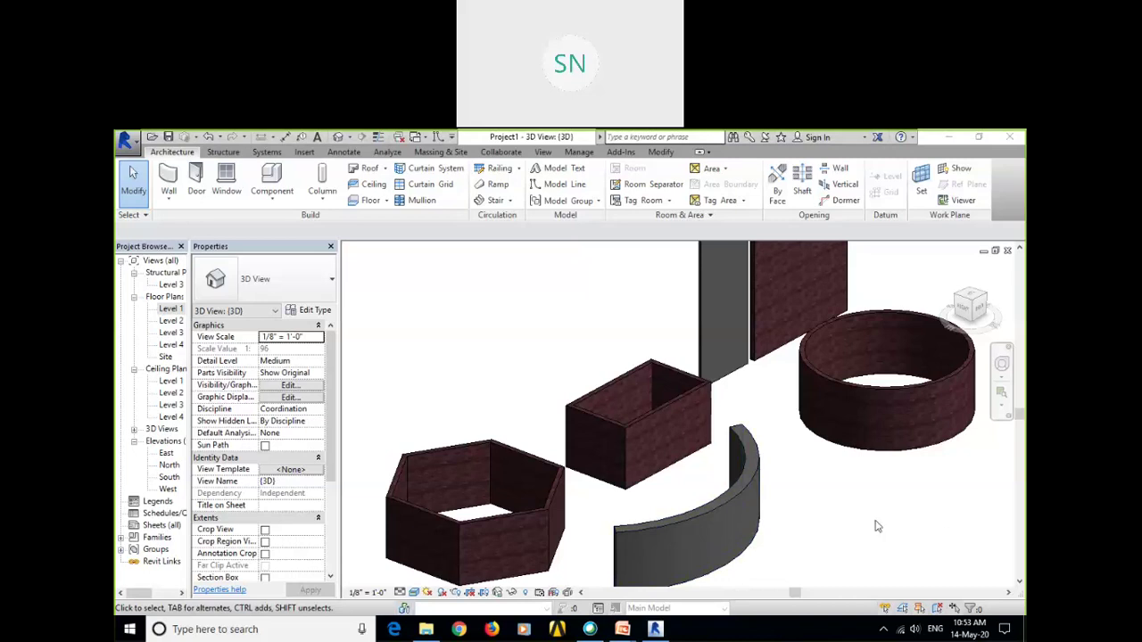
middle_drag(535, 374, 554, 343)
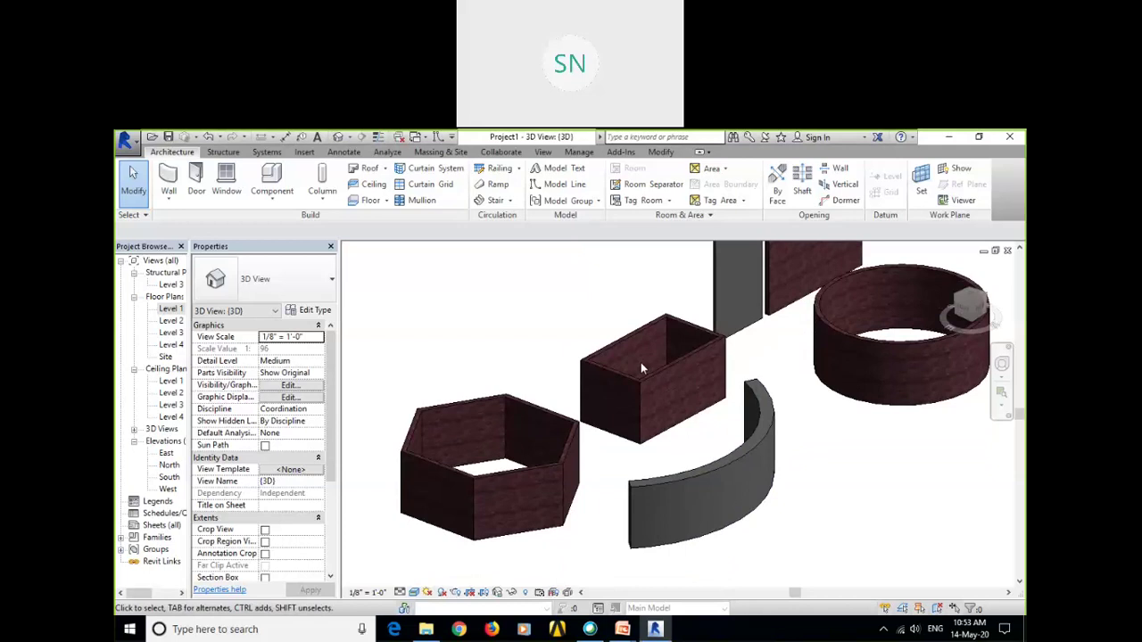
shift+middle_drag(641, 362, 840, 375)
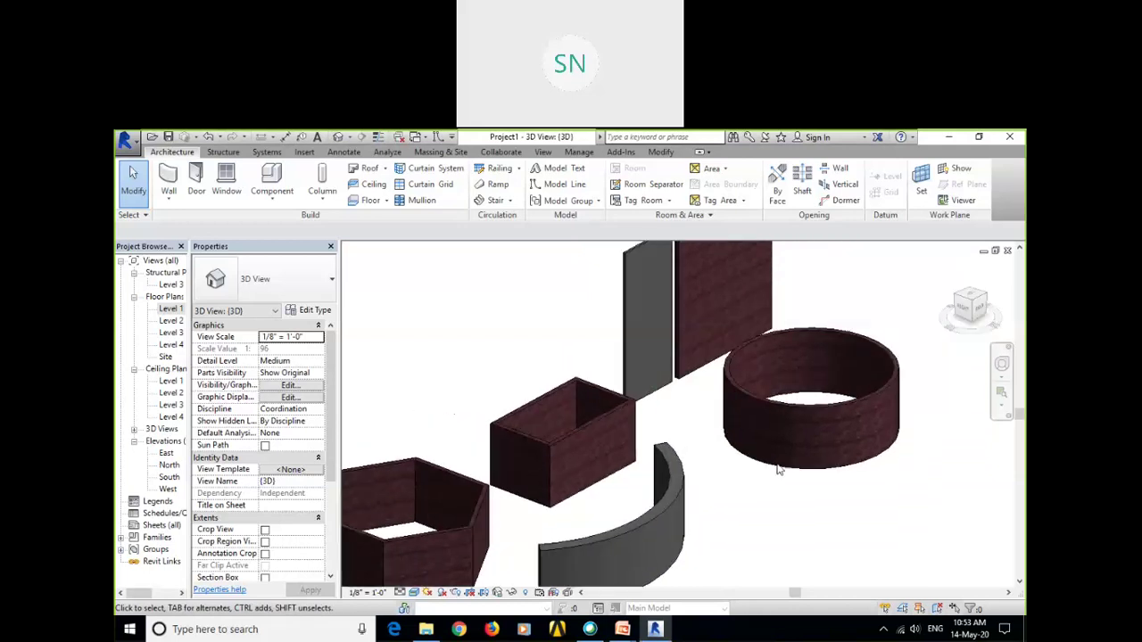
scroll(839, 374, up, 4)
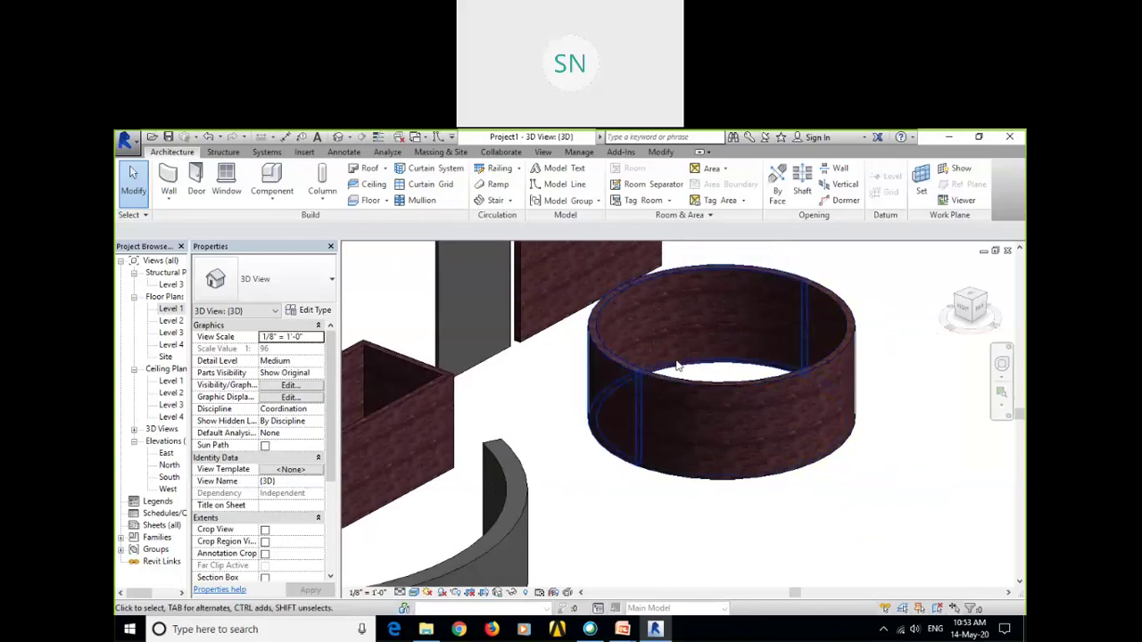
middle_drag(678, 366, 714, 415)
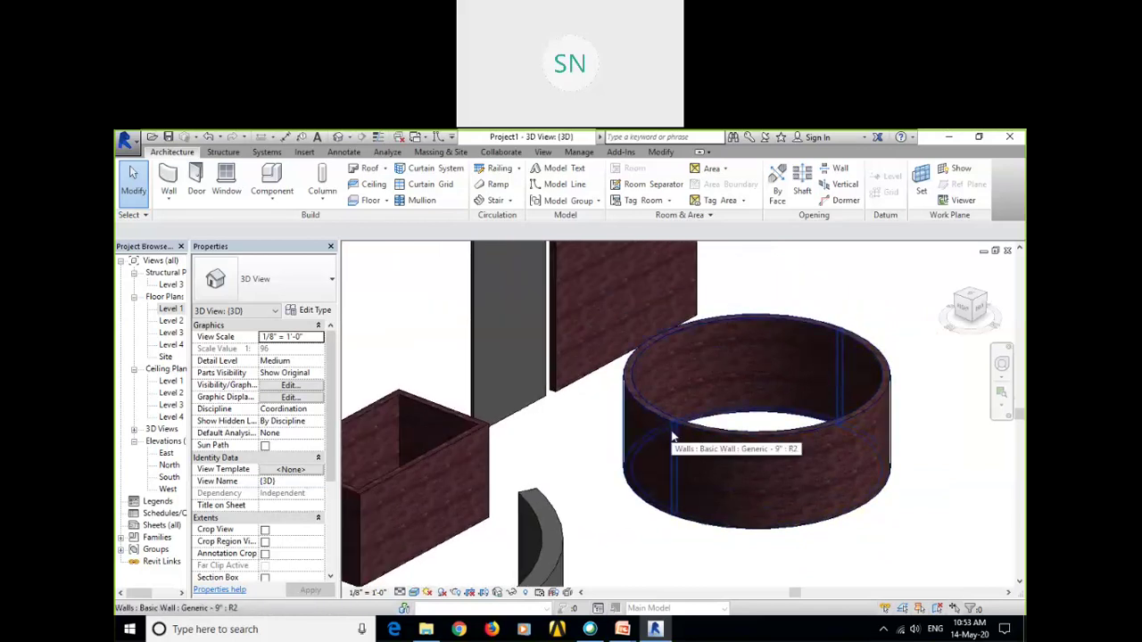
click(795, 439)
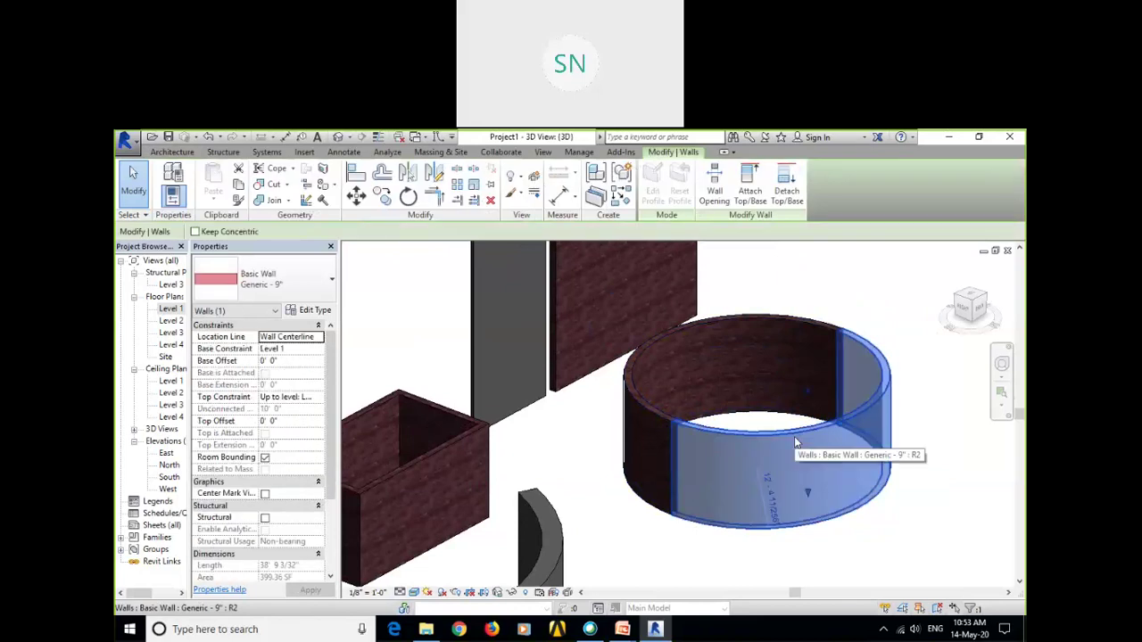
click(309, 311)
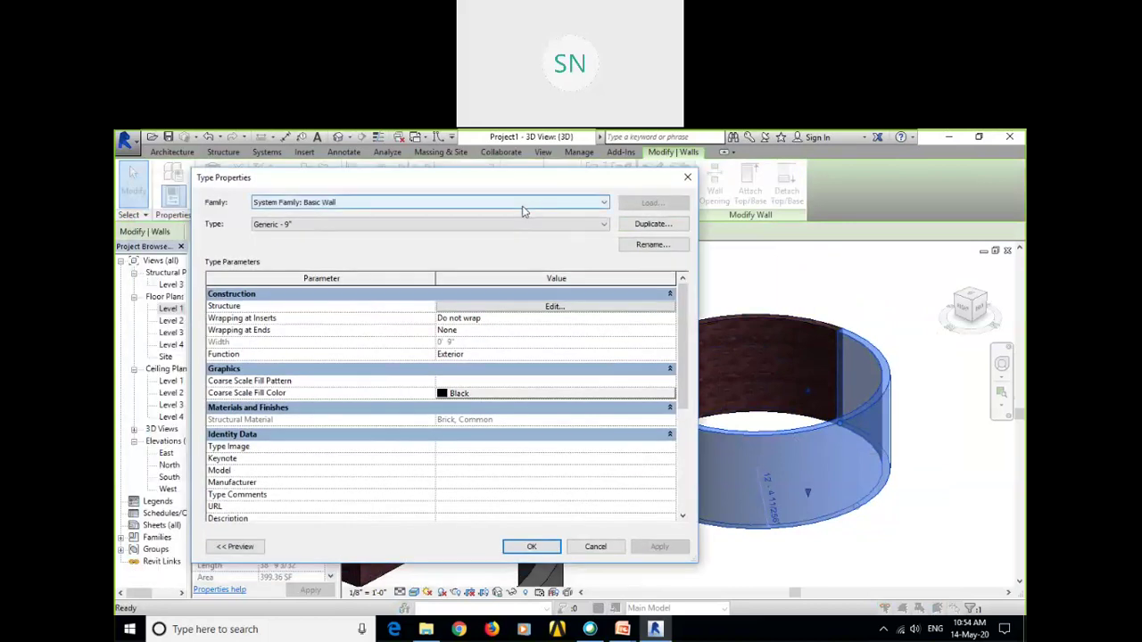
Duplicate the front half-circle wall's type under the name Generic - 9" - 2.
click(640, 226)
click(449, 361)
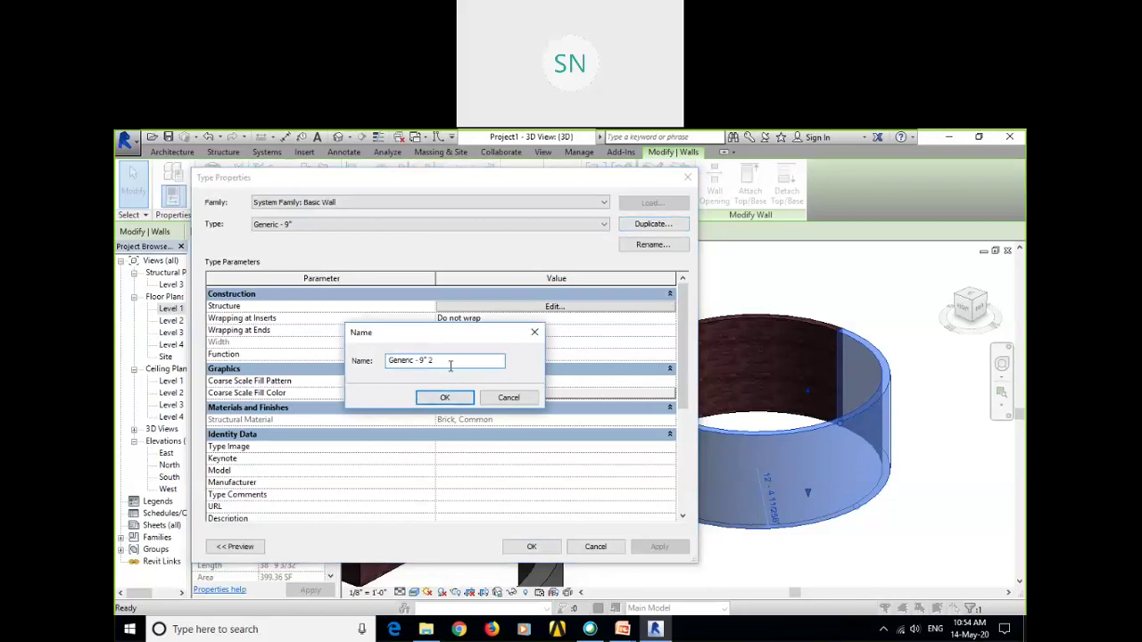
double_click(432, 362)
key(BackSpace)
text(-2)
click(445, 397)
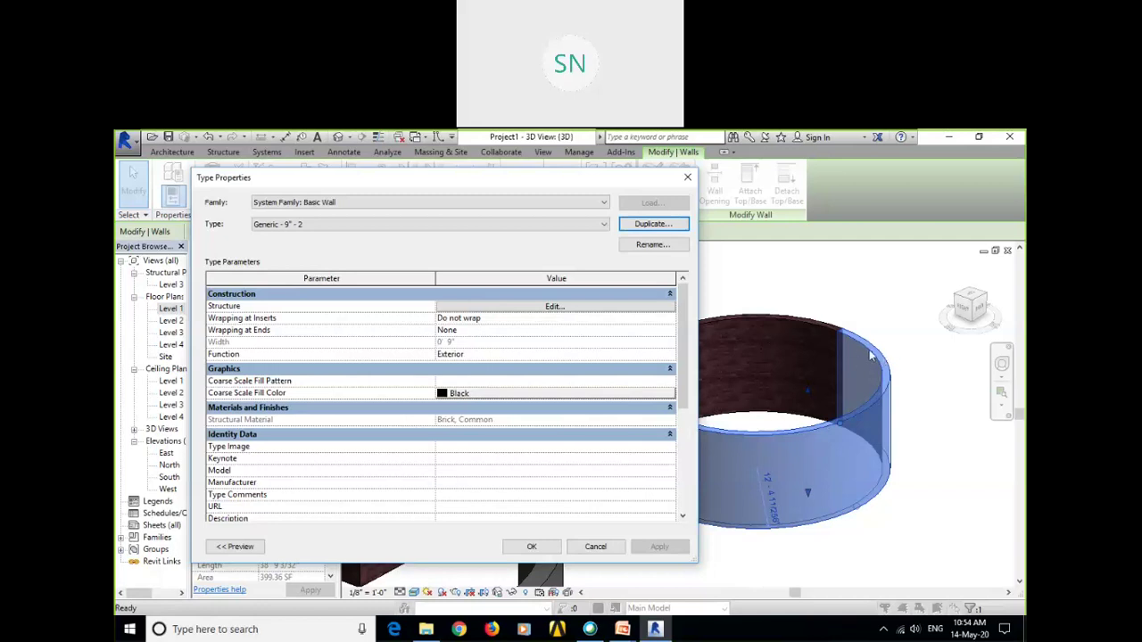
Set the Structure [1] layer material of the Generic - 9" - 2 wall type to Asphalt Shingle and apply it.
click(554, 307)
click(393, 305)
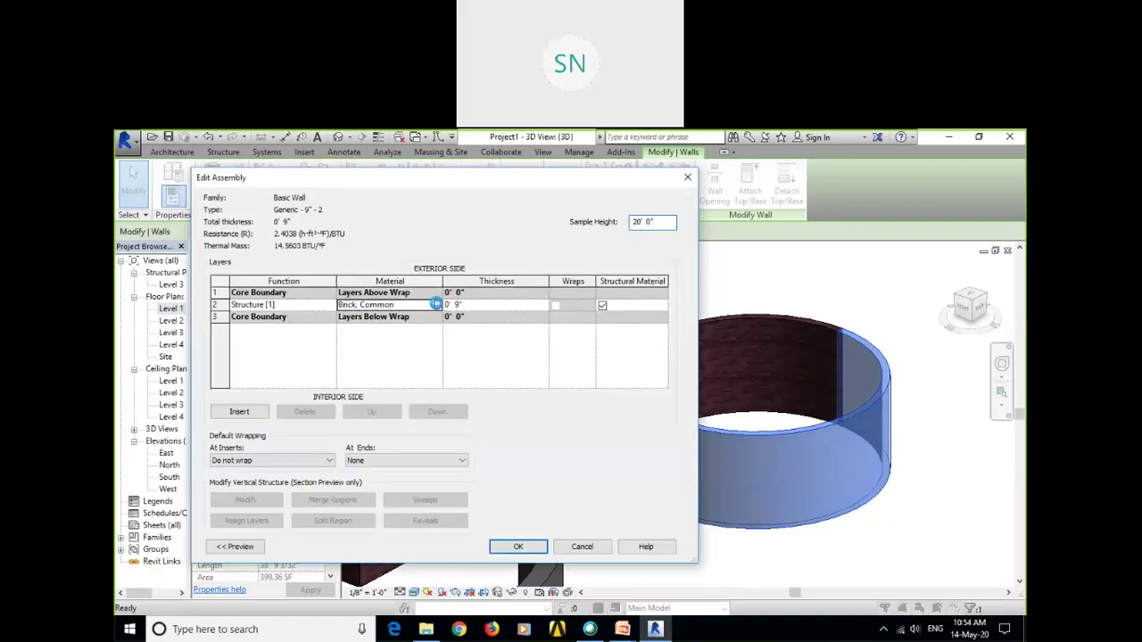
click(437, 306)
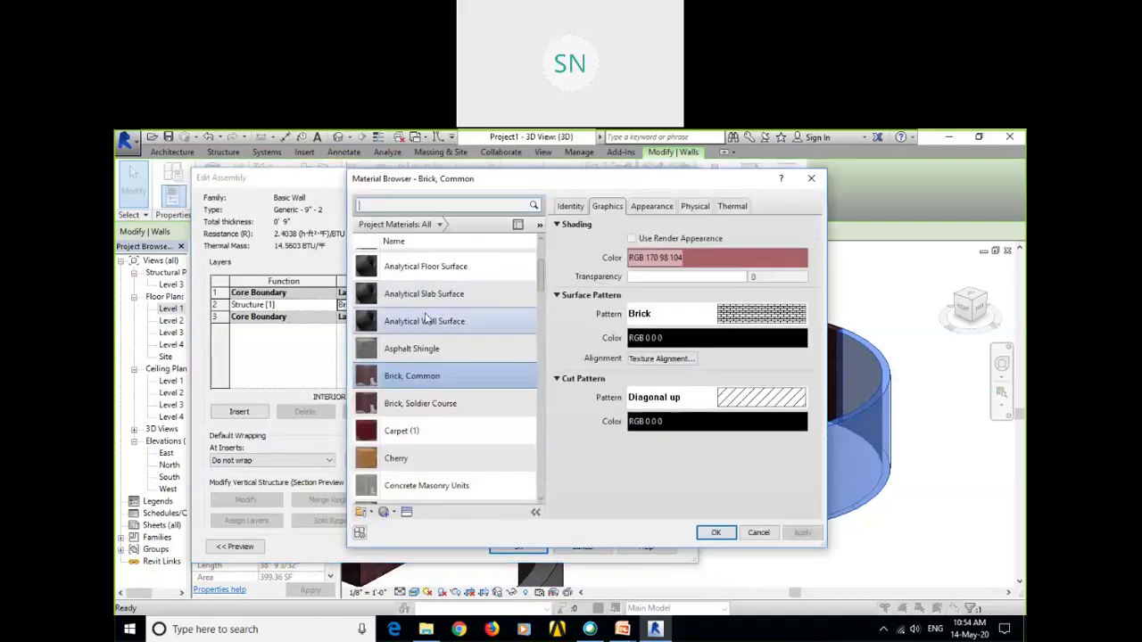
click(457, 348)
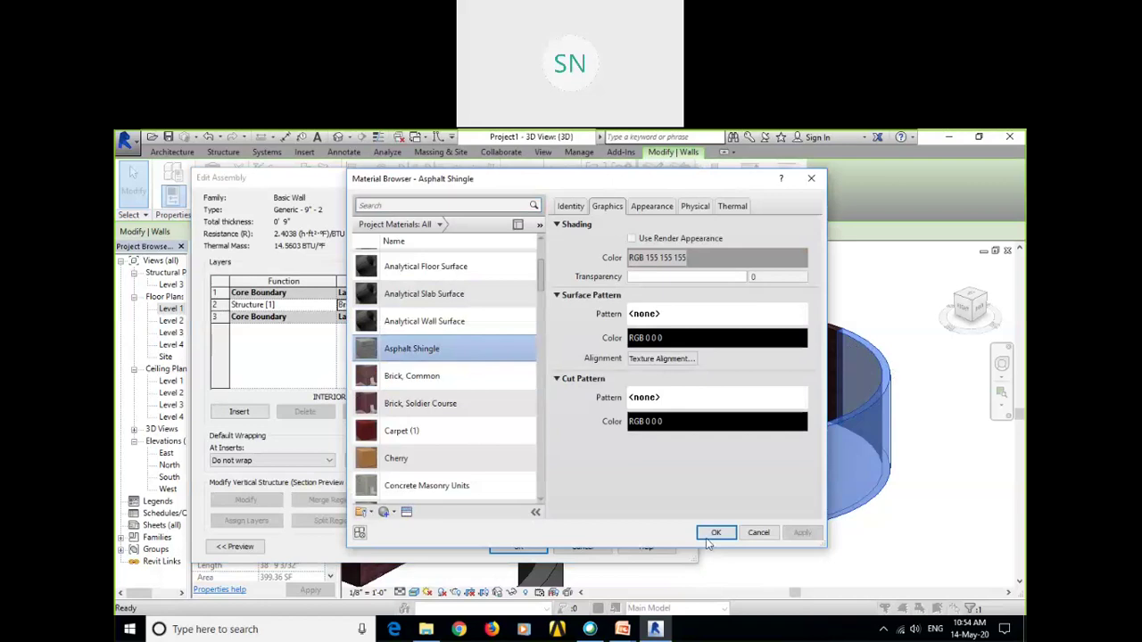
click(705, 538)
click(532, 543)
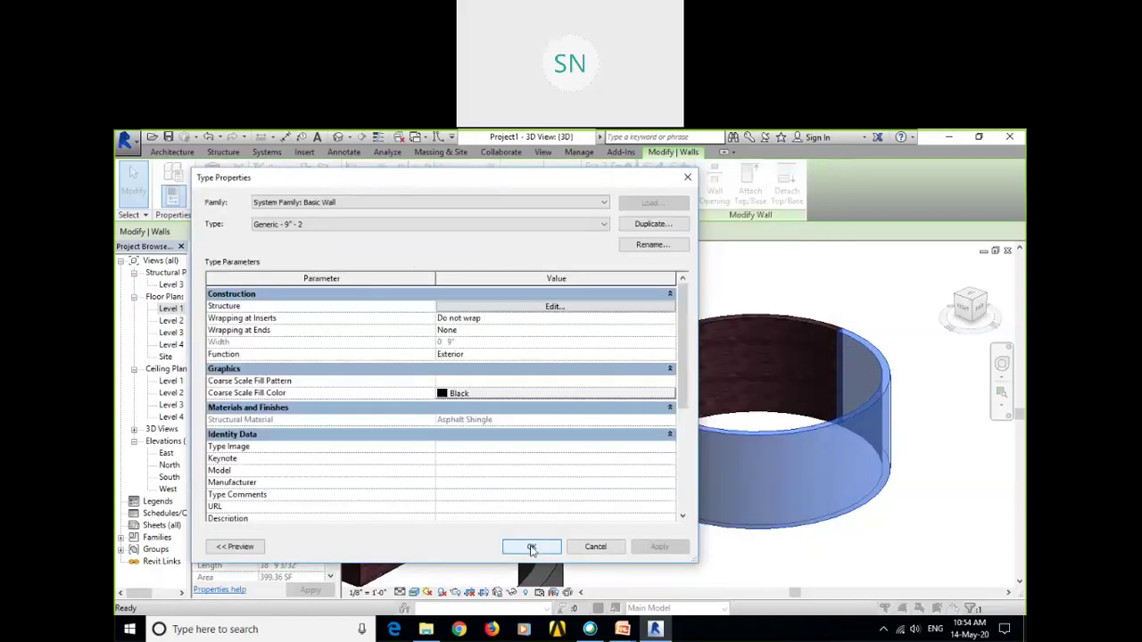
click(532, 543)
click(643, 543)
Examine the surface of the circular enclosure's front half up close and check which wall type it uses.
scroll(741, 478, up, 4)
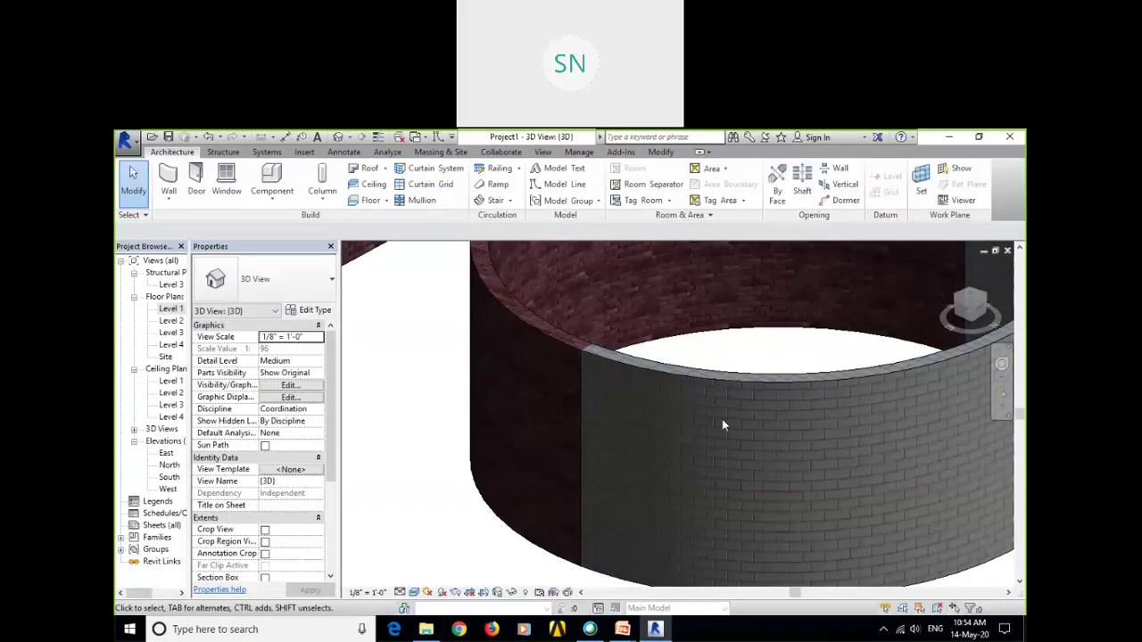
scroll(709, 442, down, 5)
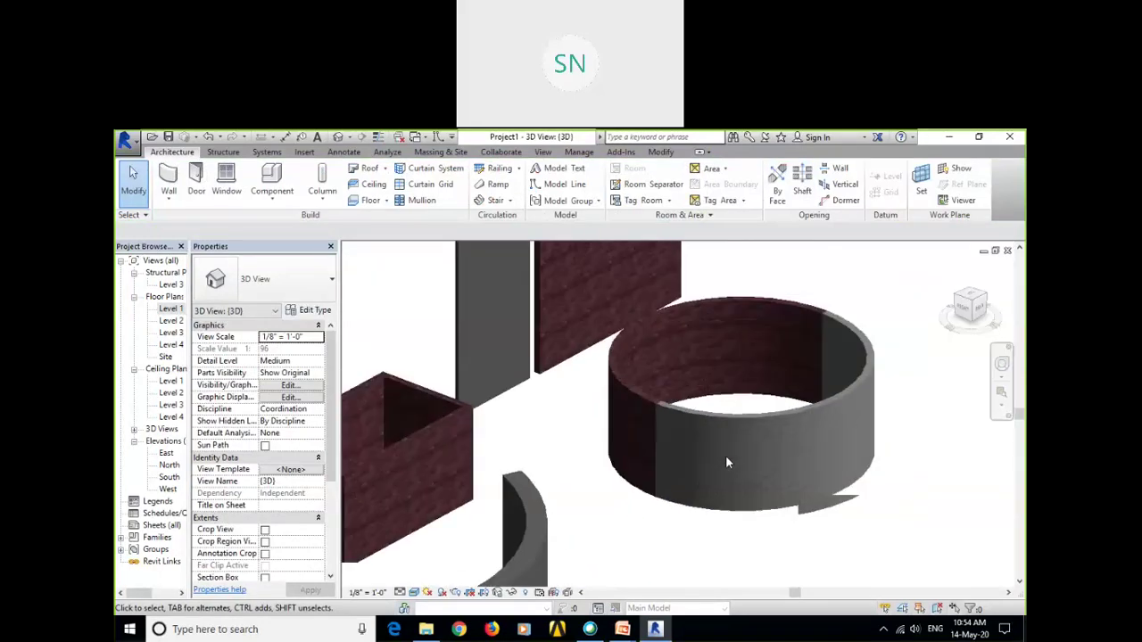
scroll(747, 439, up, 2)
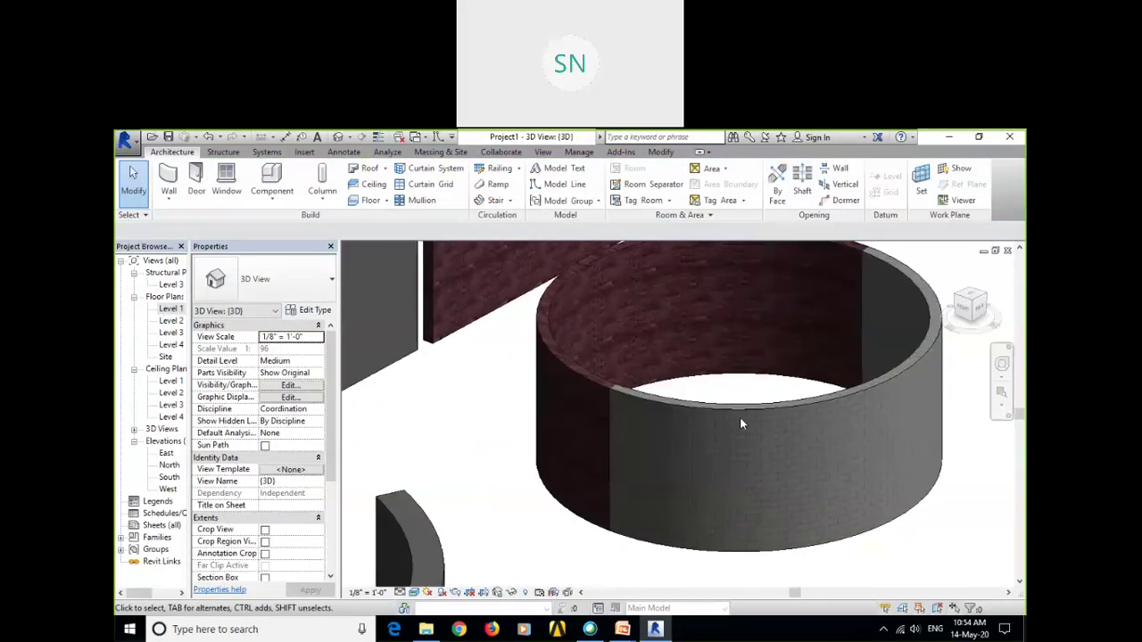
click(726, 412)
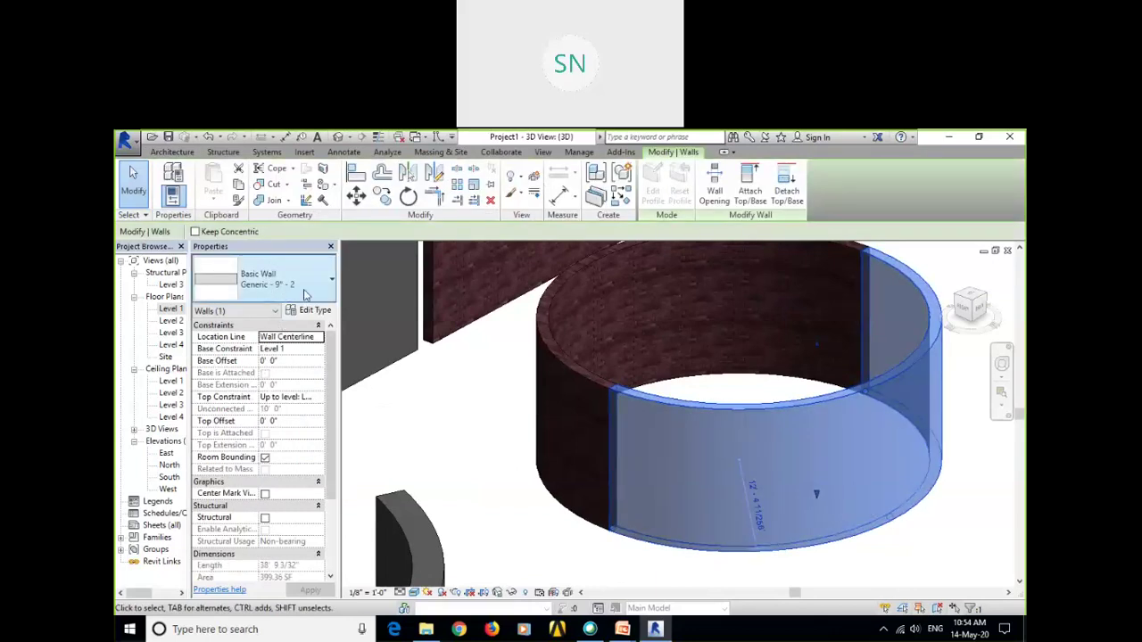
click(491, 444)
scroll(538, 461, down, 3)
scroll(629, 462, up, 2)
scroll(654, 423, up, 2)
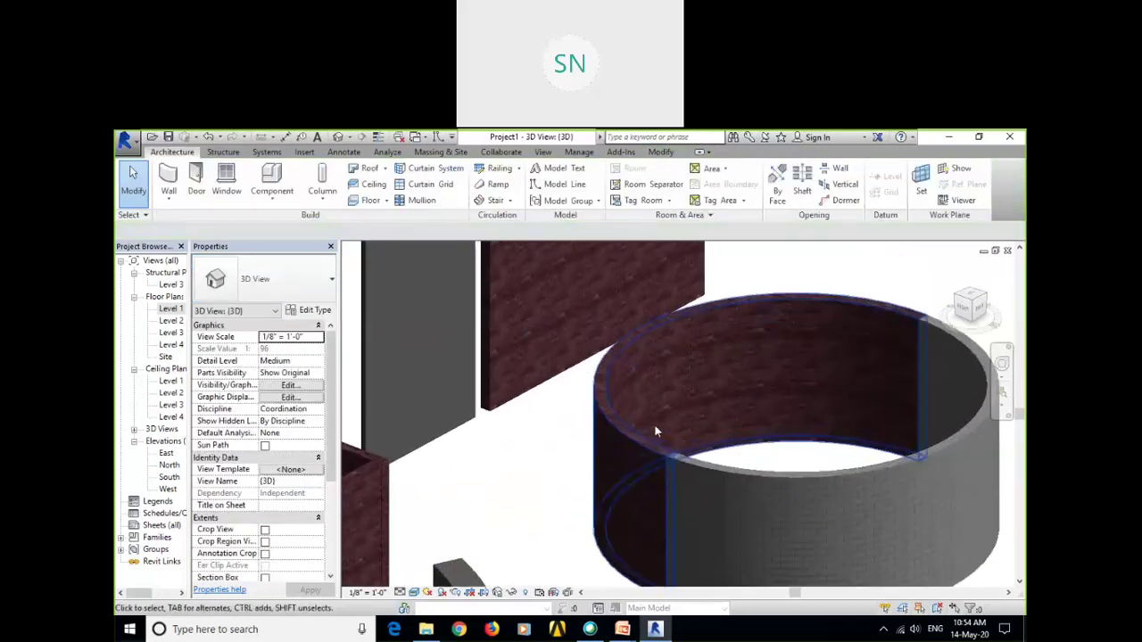
Change the rear half of the circular enclosure's wall to the Generic - 9" - 2 type.
click(600, 373)
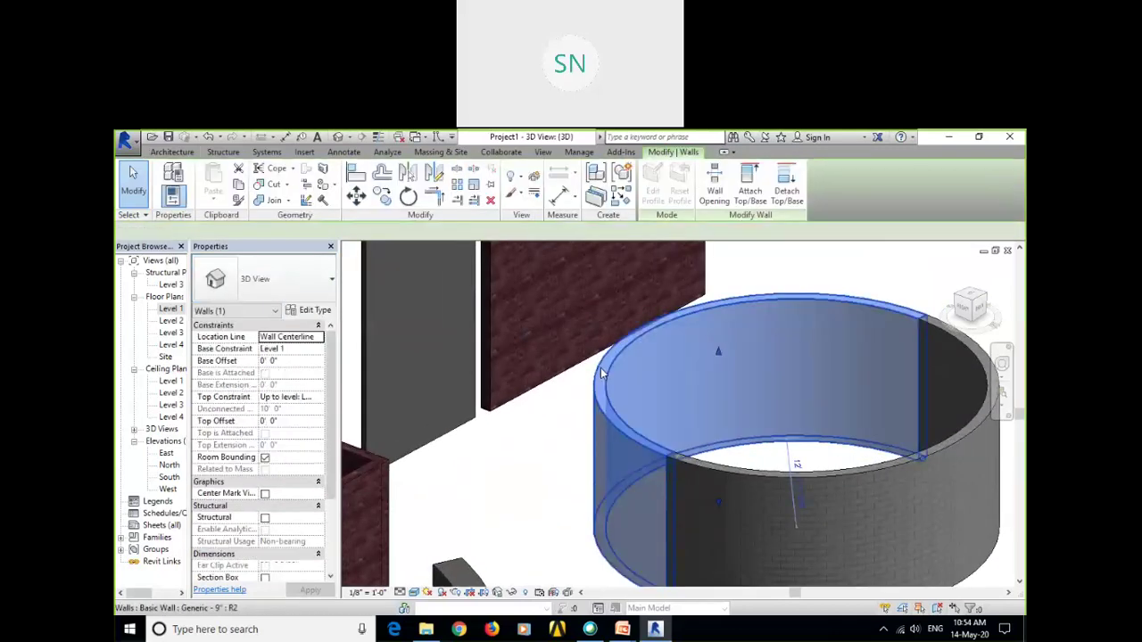
click(290, 283)
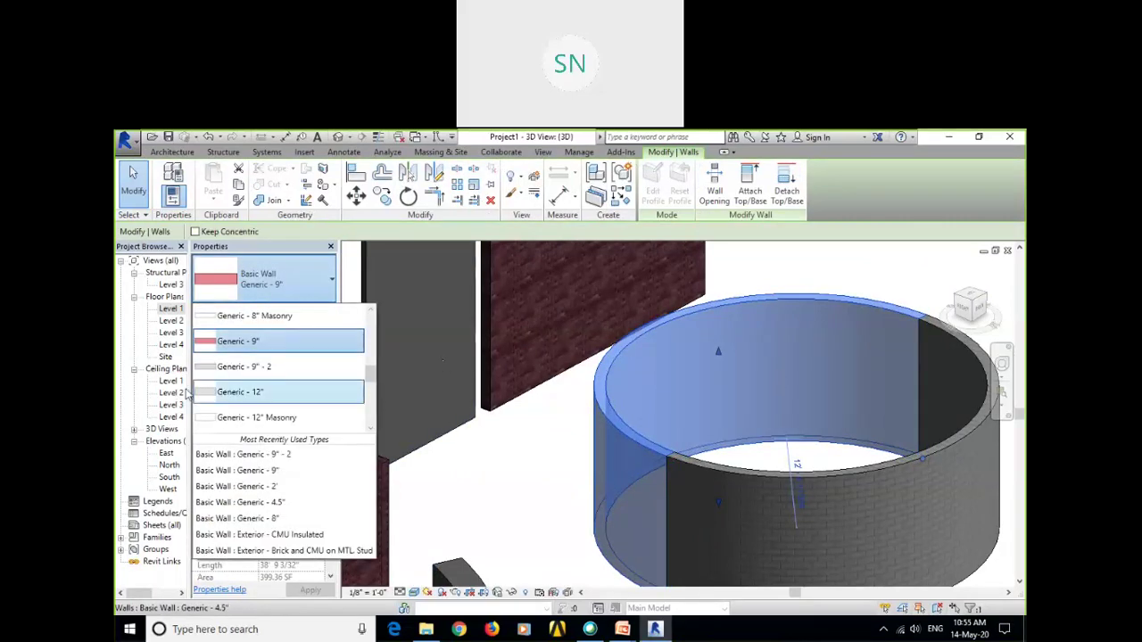
click(254, 372)
click(423, 472)
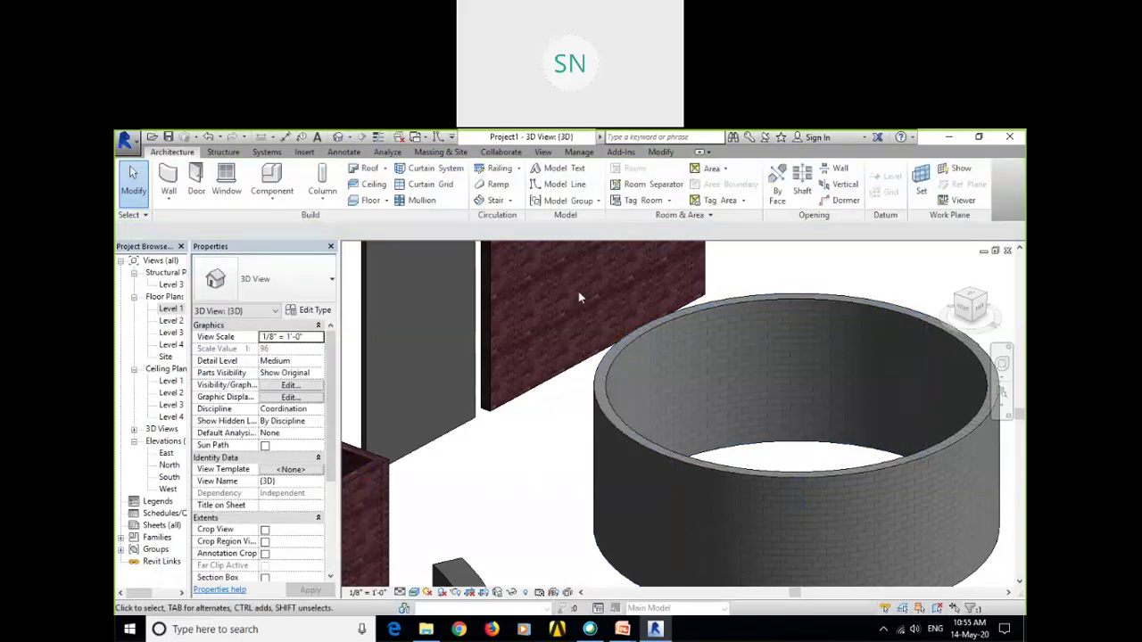
scroll(619, 436, down, 3)
middle_drag(464, 518, 605, 433)
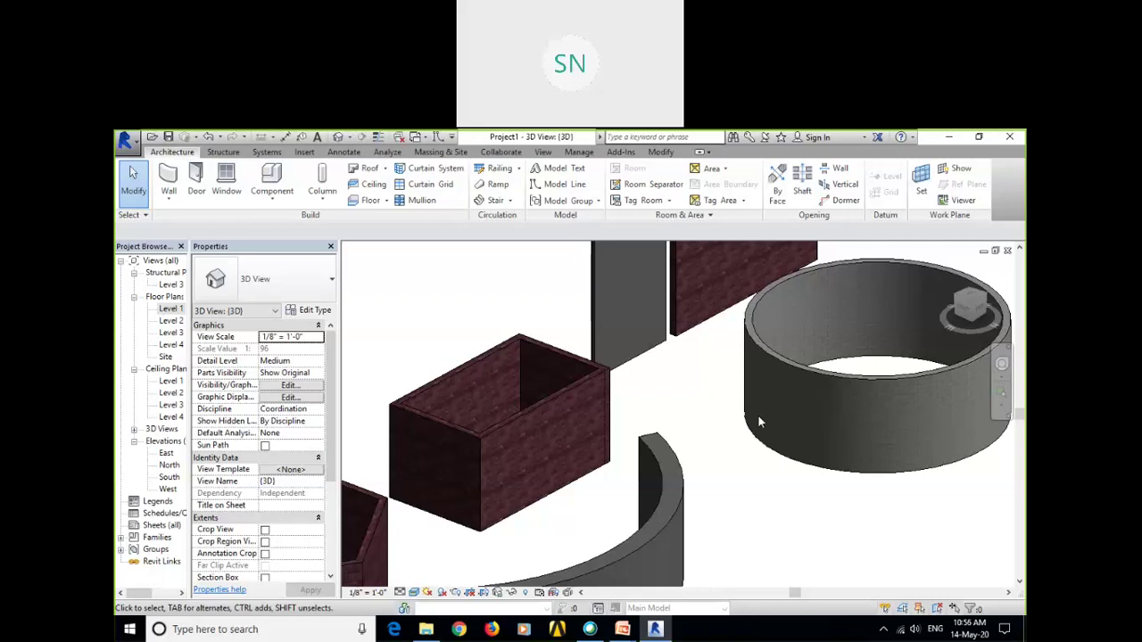
scroll(682, 417, down, 2)
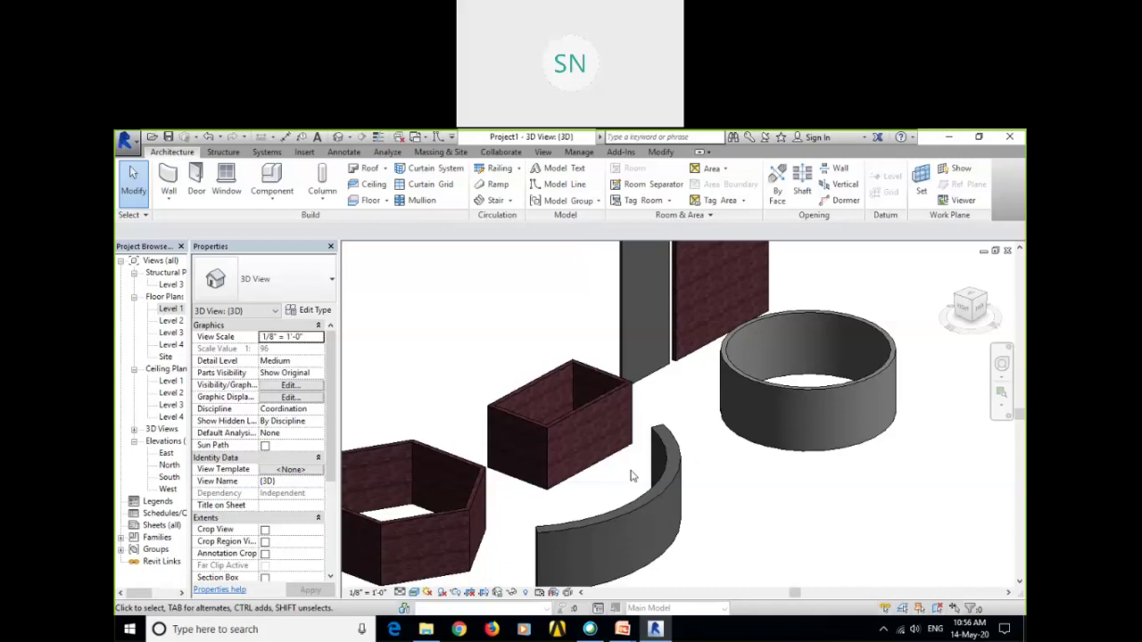
Open the Level 1 floor plan.
click(635, 506)
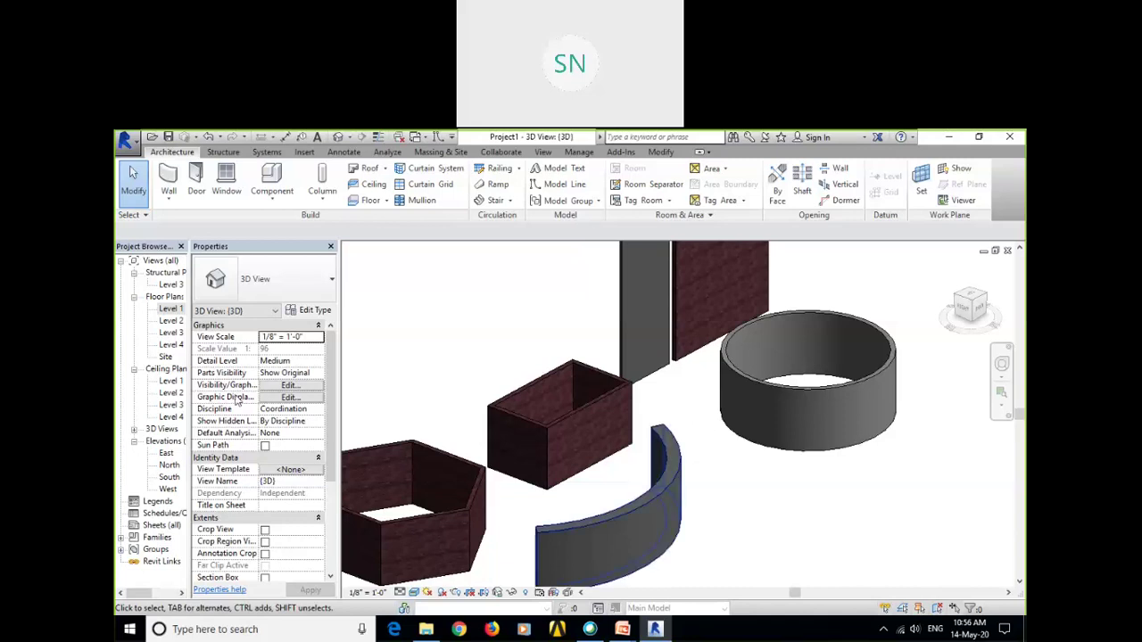
click(169, 309)
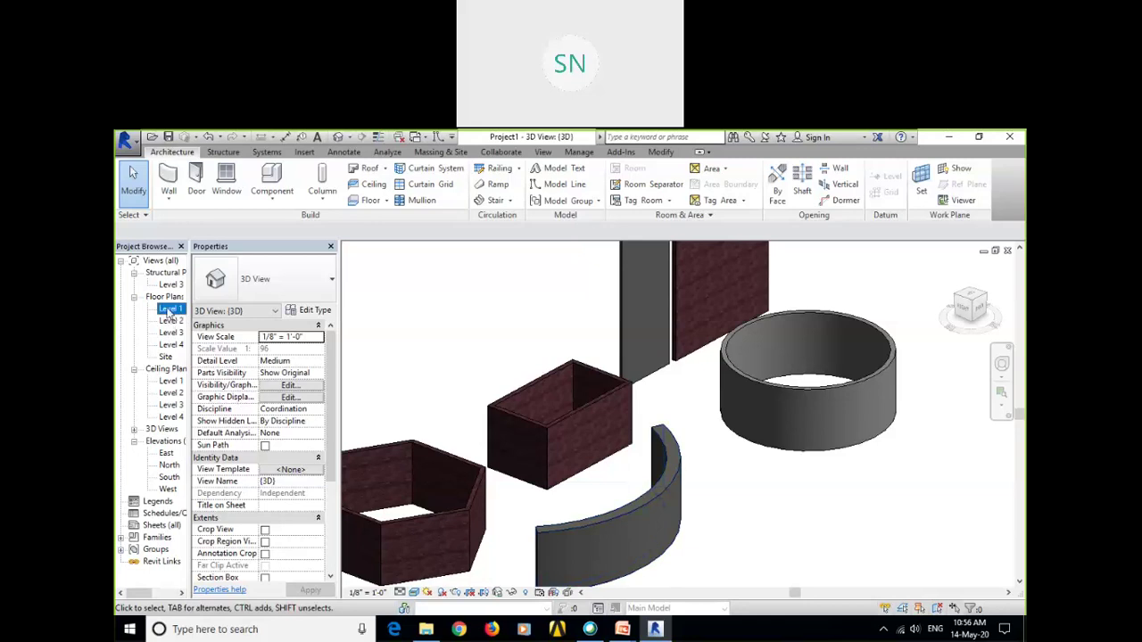
double_click(170, 310)
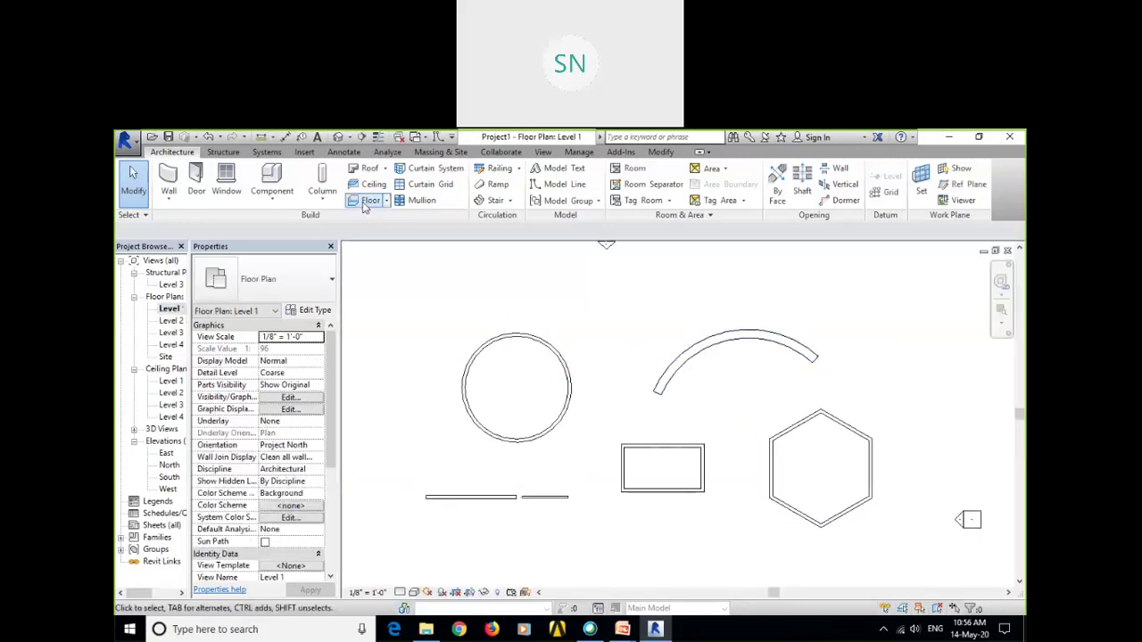
Return to the default 3D view without saving the project, and dock the Properties palette on the opposite side of the drawing area.
click(338, 137)
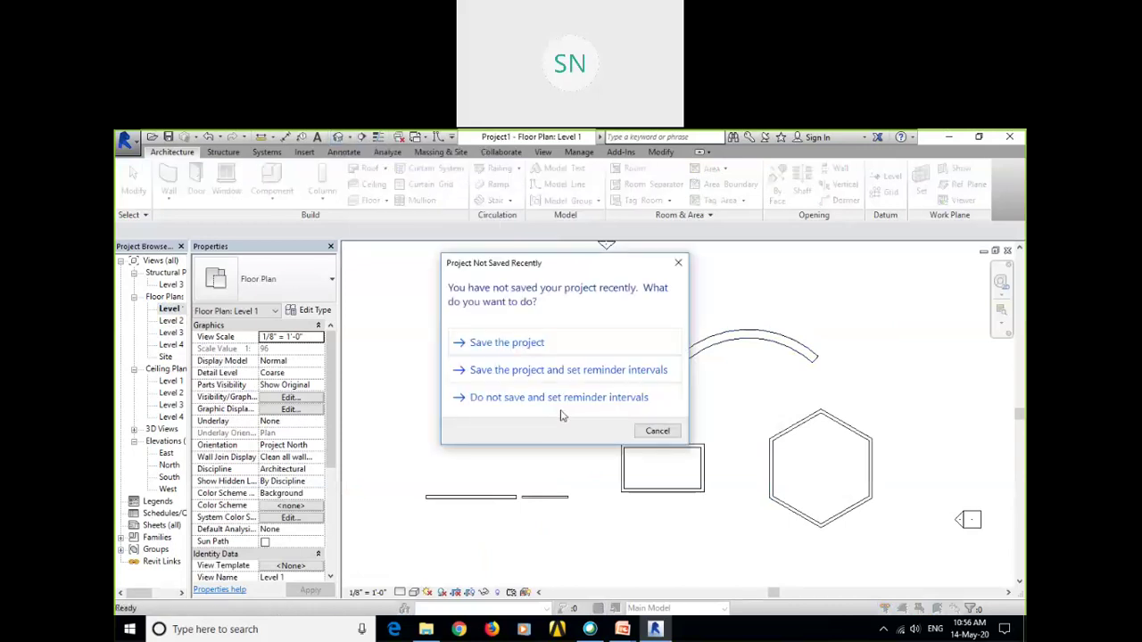
click(668, 436)
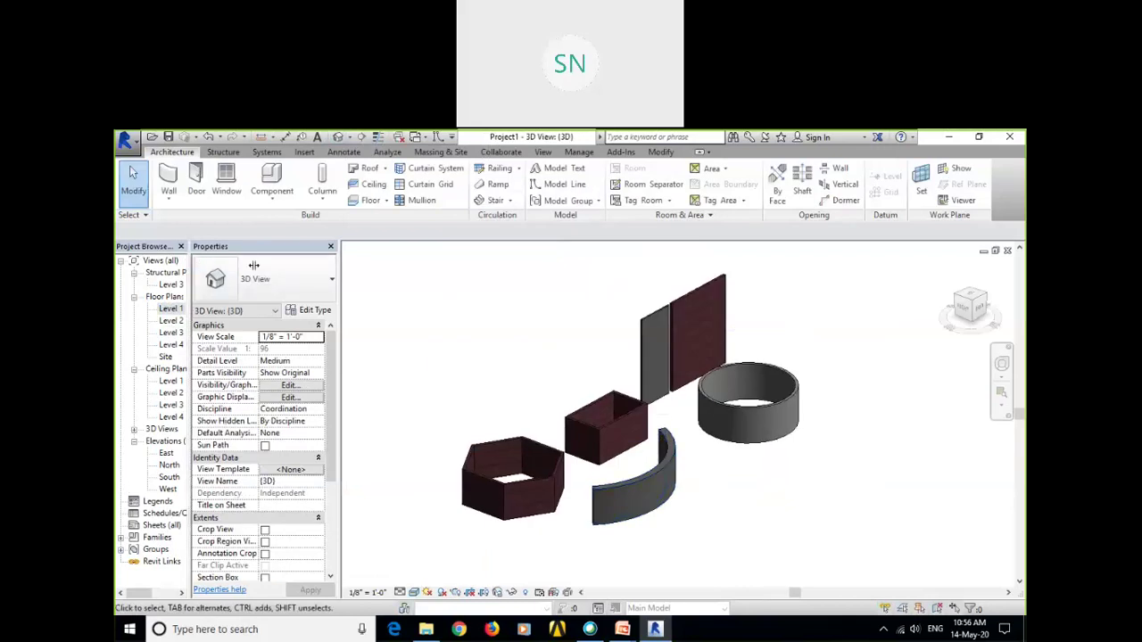
drag(845, 298, 1023, 300)
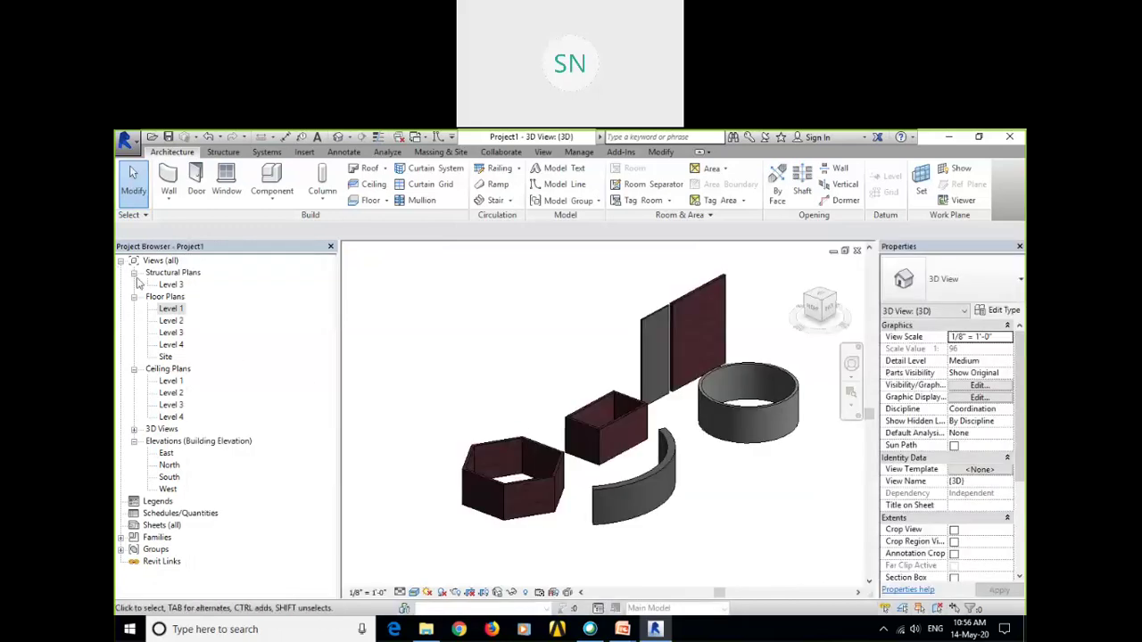
Open the South elevation and look over the wall heights against the level lines.
double_click(167, 479)
scroll(534, 495, up, 4)
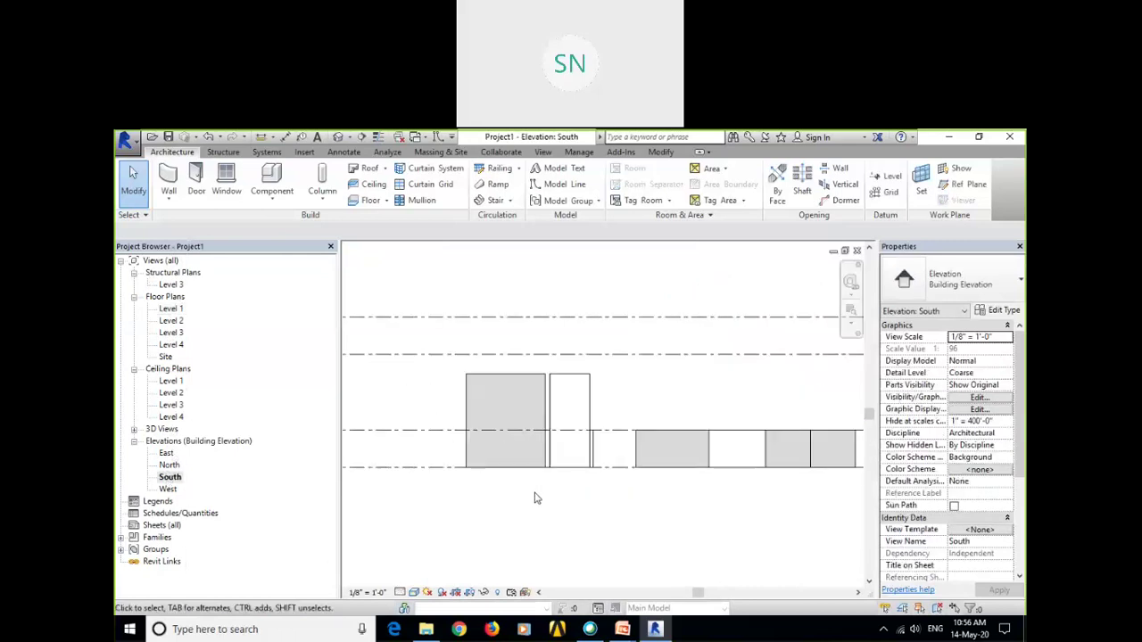
scroll(683, 533, down, 1)
middle_drag(682, 532, 423, 425)
scroll(426, 423, down, 3)
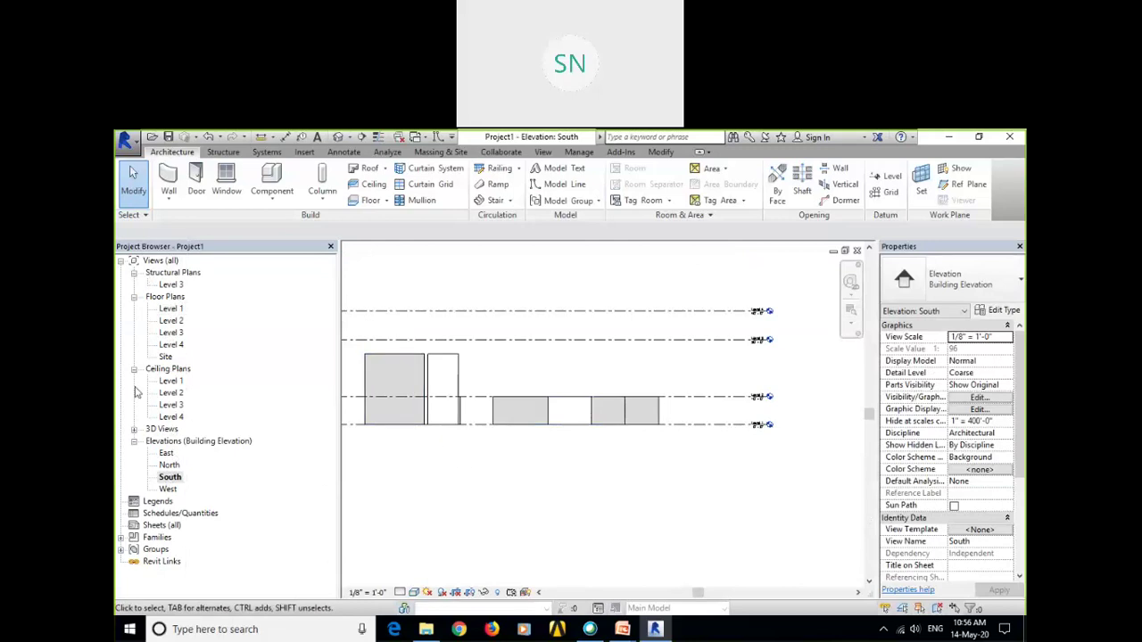
View the wall layout in the Level 2 floor plan and in the Level 1 floor plan.
double_click(170, 320)
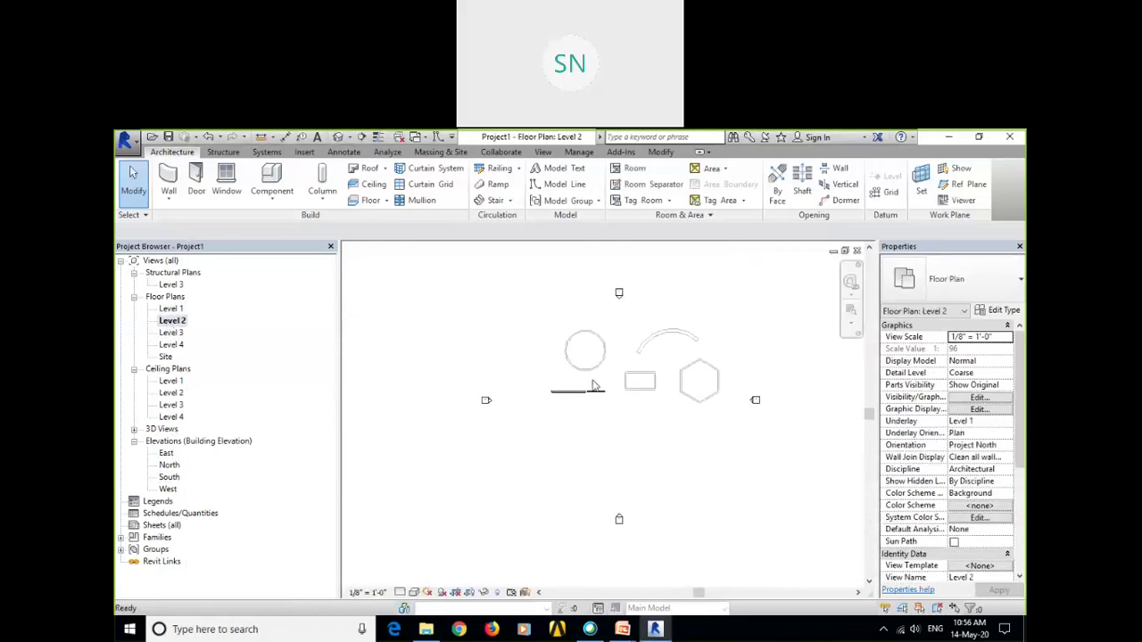
double_click(170, 308)
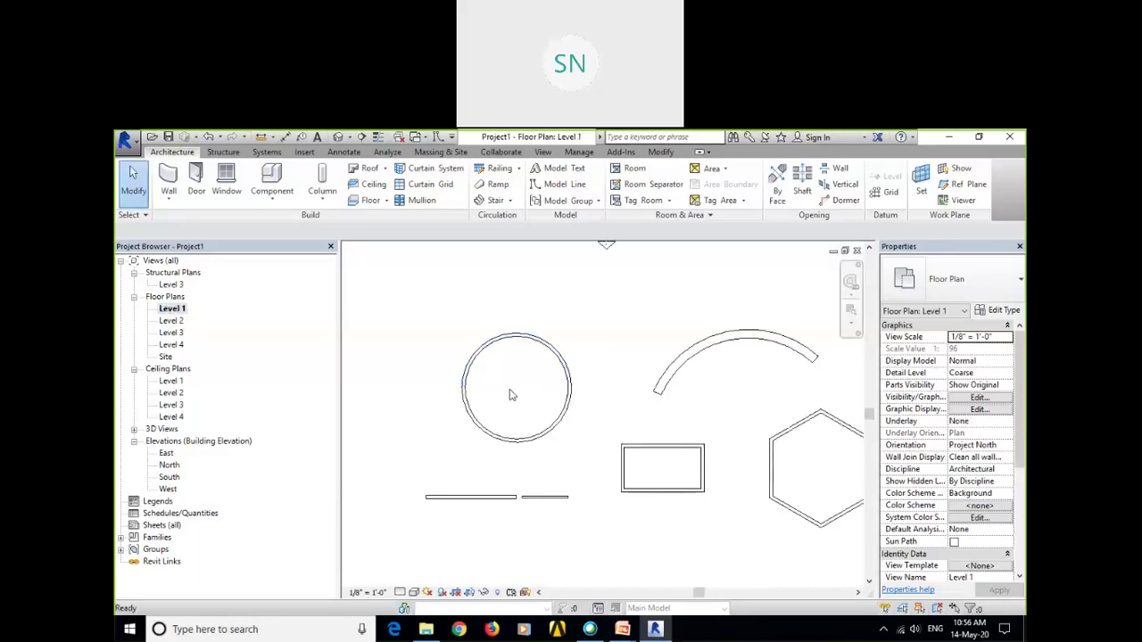
scroll(594, 387, down, 3)
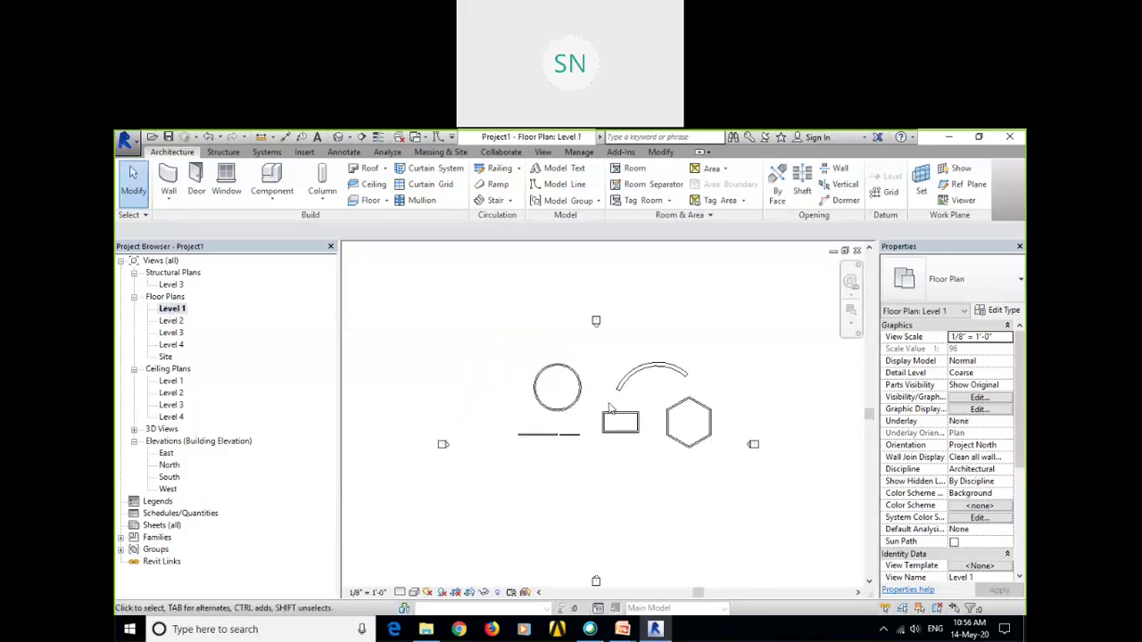
Expand the project's 3D views and open the {3D} view.
click(133, 429)
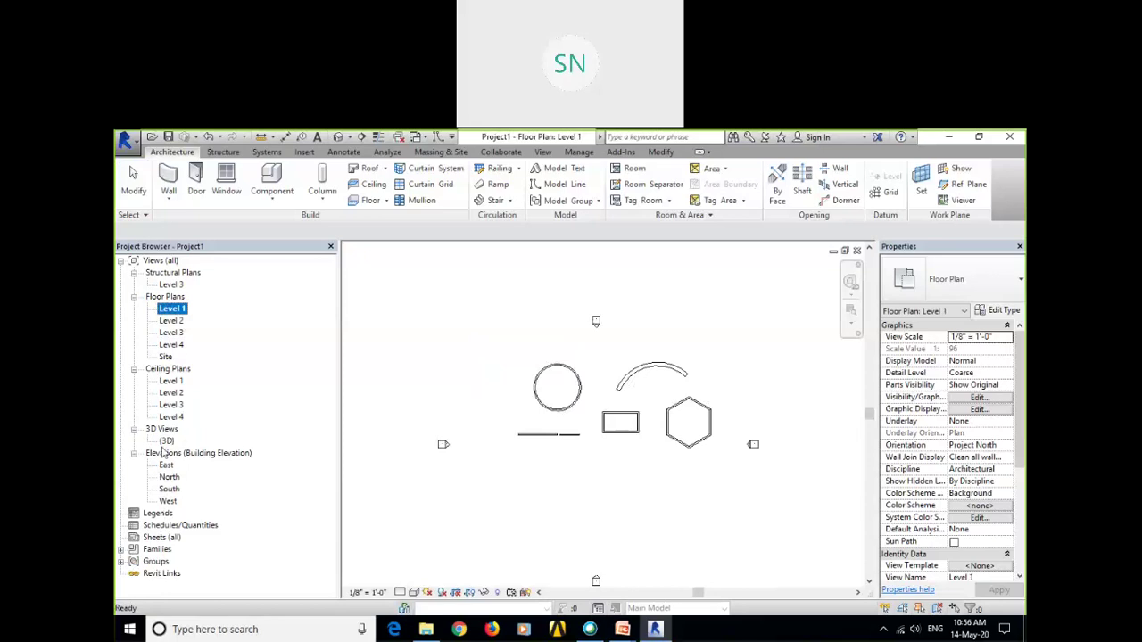
click(166, 442)
double_click(166, 442)
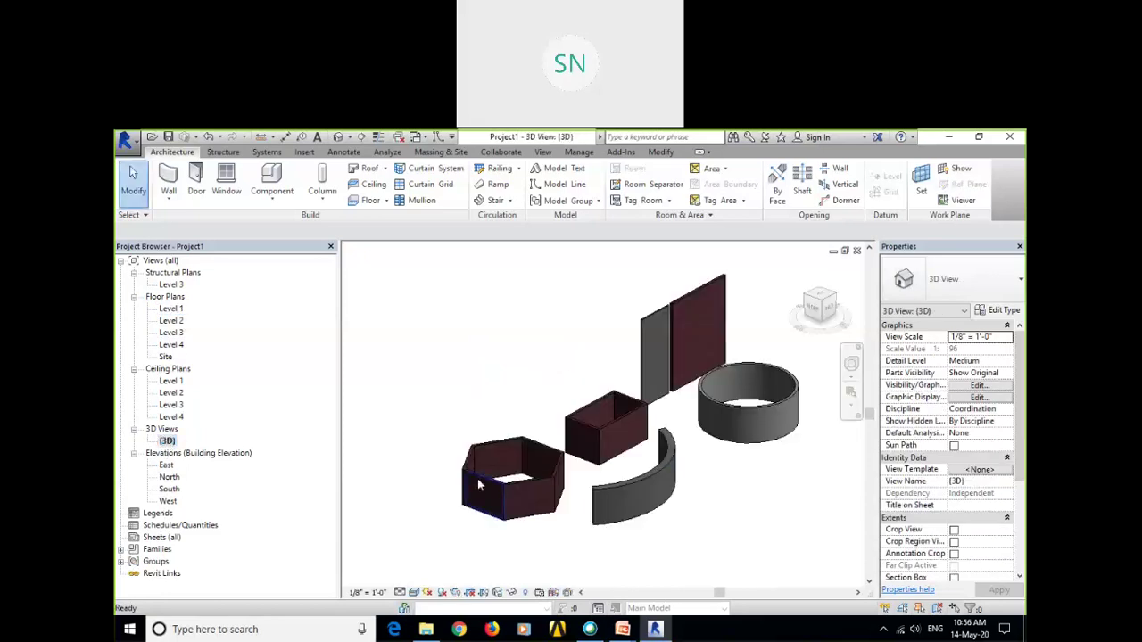
Examine the wider straight brick wall up close from the other side of the model and check its wall properties.
scroll(667, 439, up, 2)
middle_drag(667, 439, 670, 464)
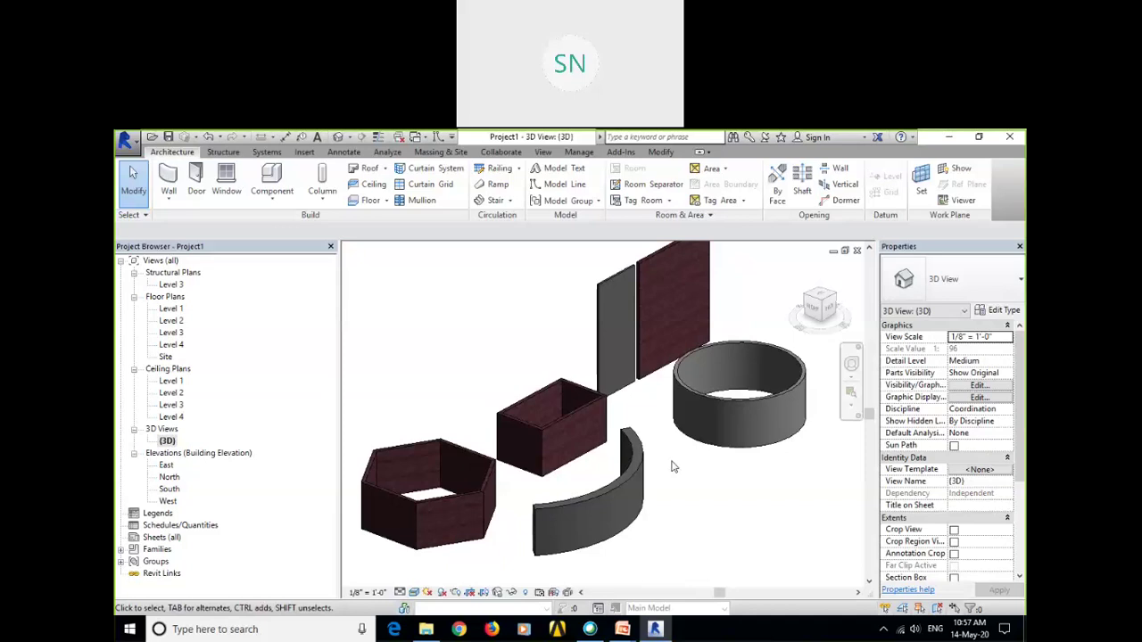
middle_drag(624, 408, 637, 467)
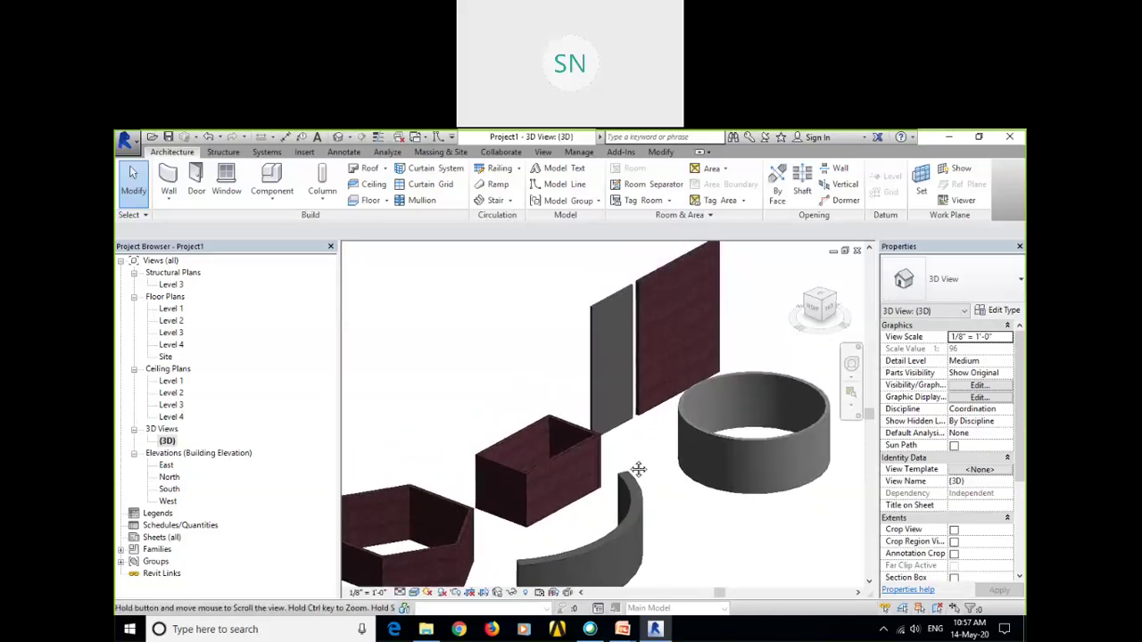
scroll(637, 467, up, 1)
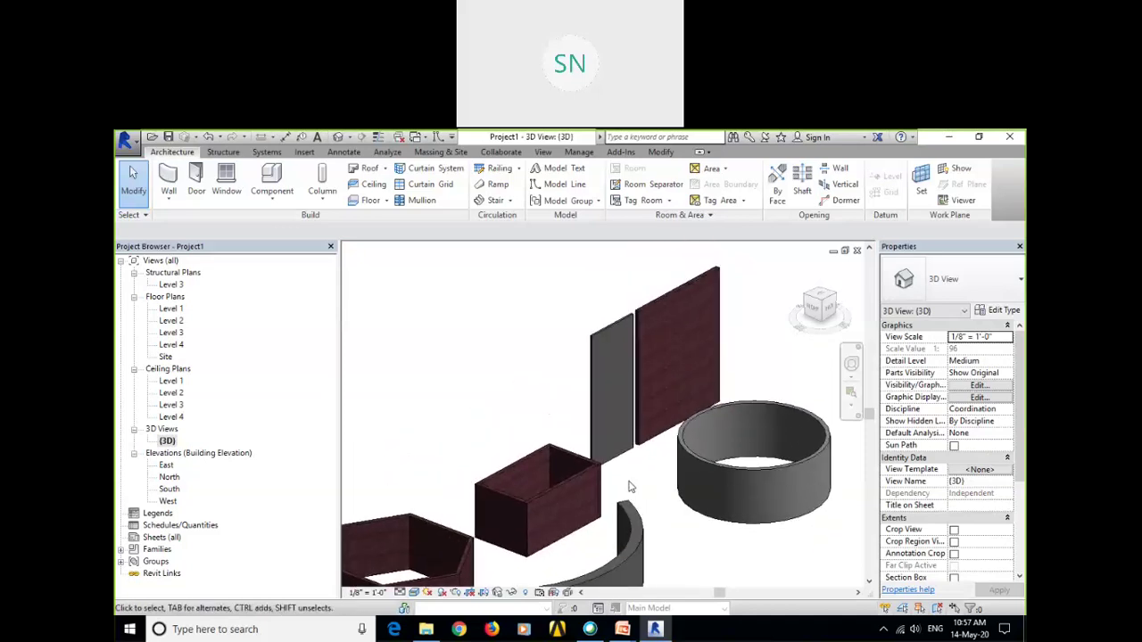
shift+middle_drag(511, 454, 487, 445)
scroll(456, 446, up, 4)
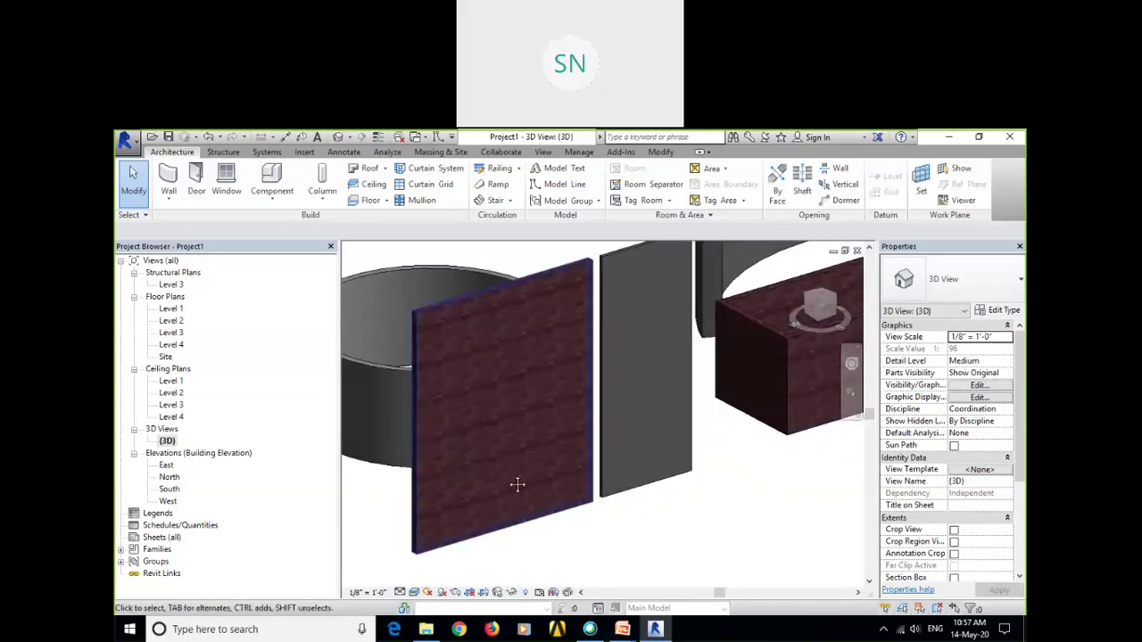
scroll(517, 485, down, 2)
middle_drag(542, 548, 552, 586)
scroll(505, 502, up, 6)
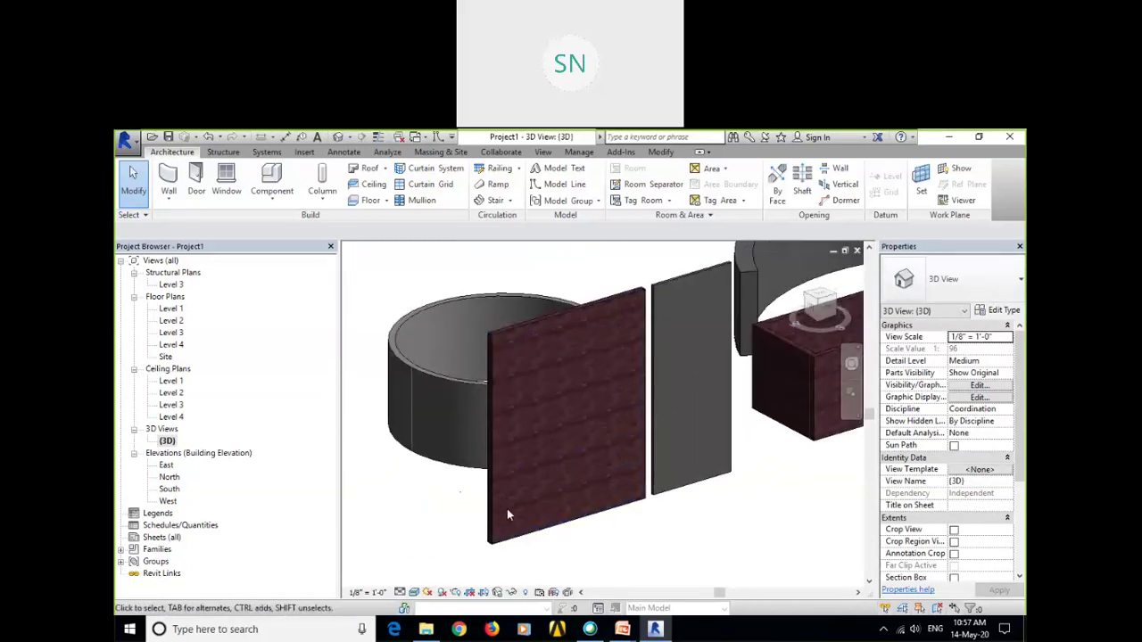
scroll(504, 510, up, 2)
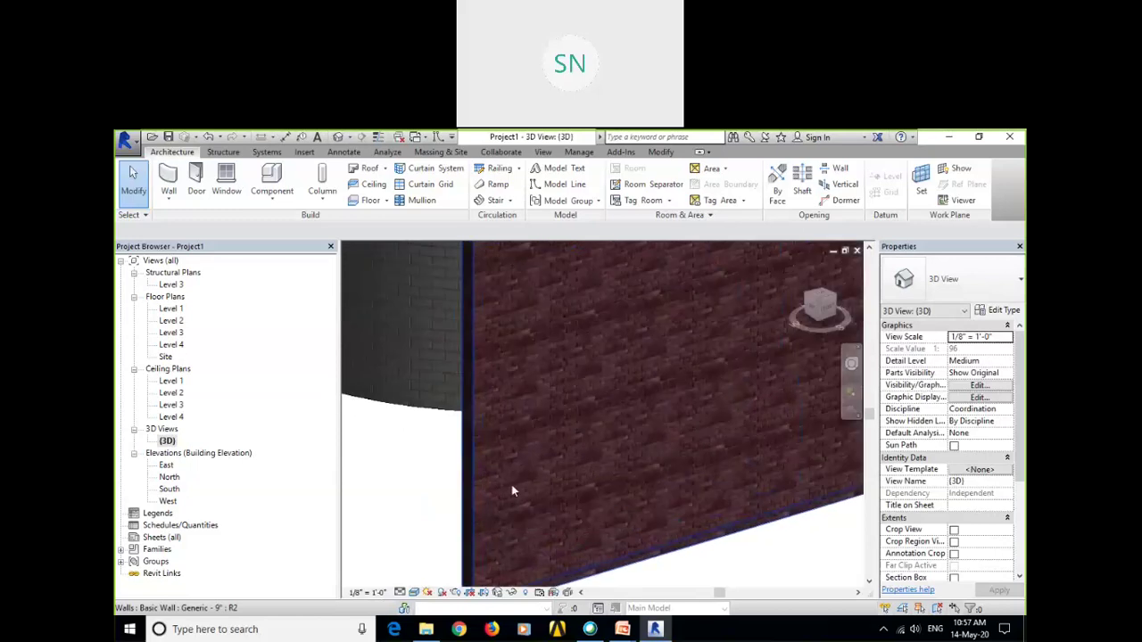
scroll(499, 479, down, 4)
middle_drag(500, 479, 582, 547)
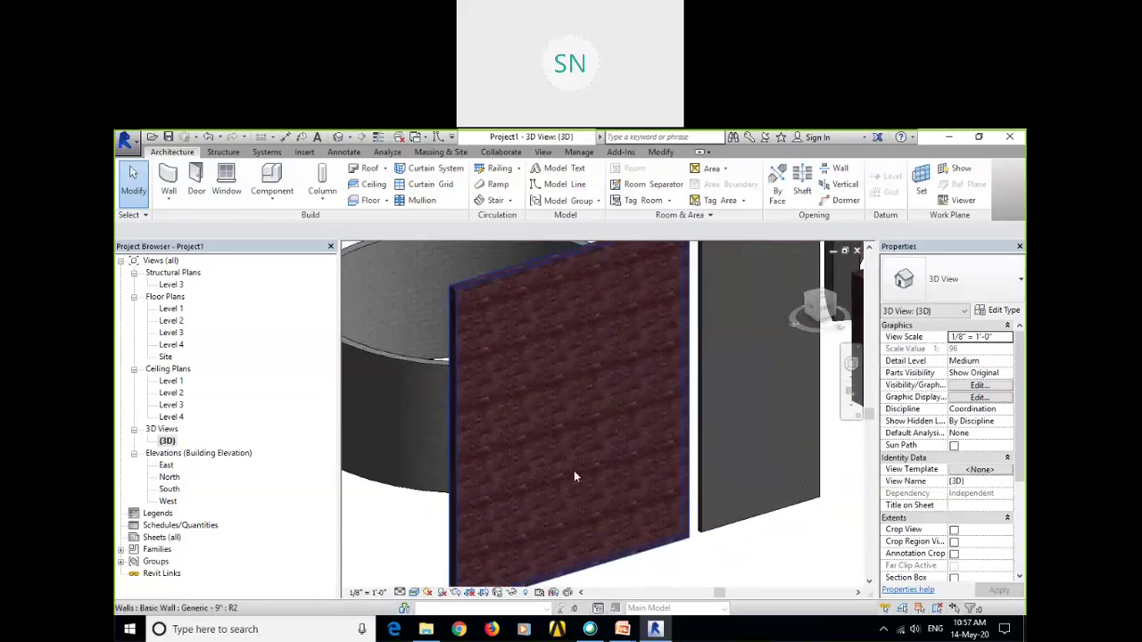
shift+middle_drag(574, 476, 488, 462)
click(476, 461)
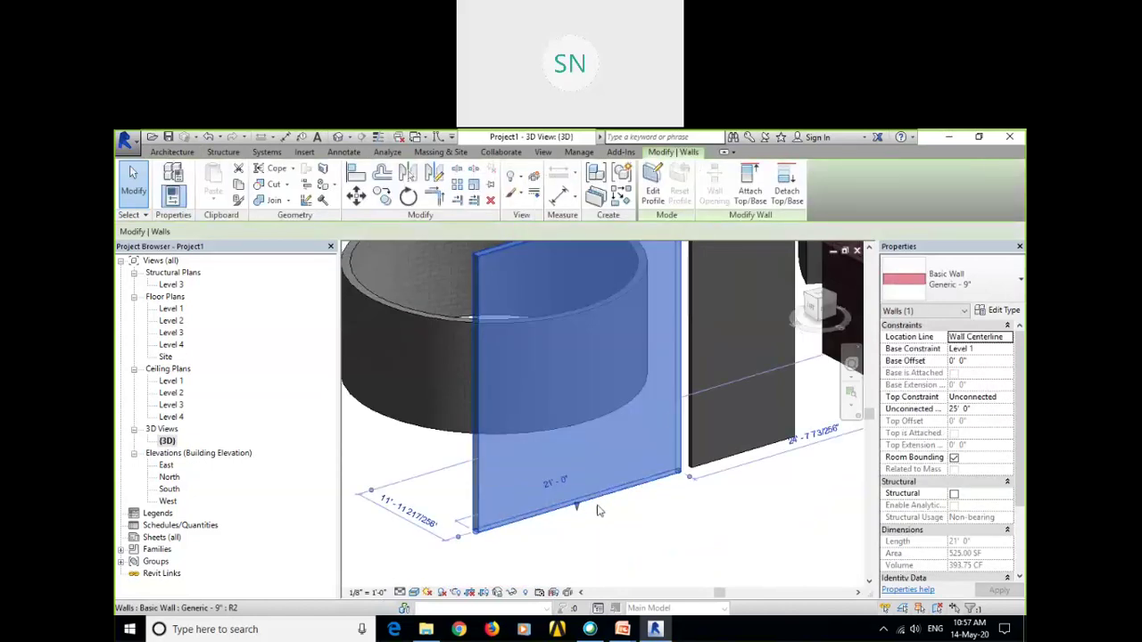
click(614, 530)
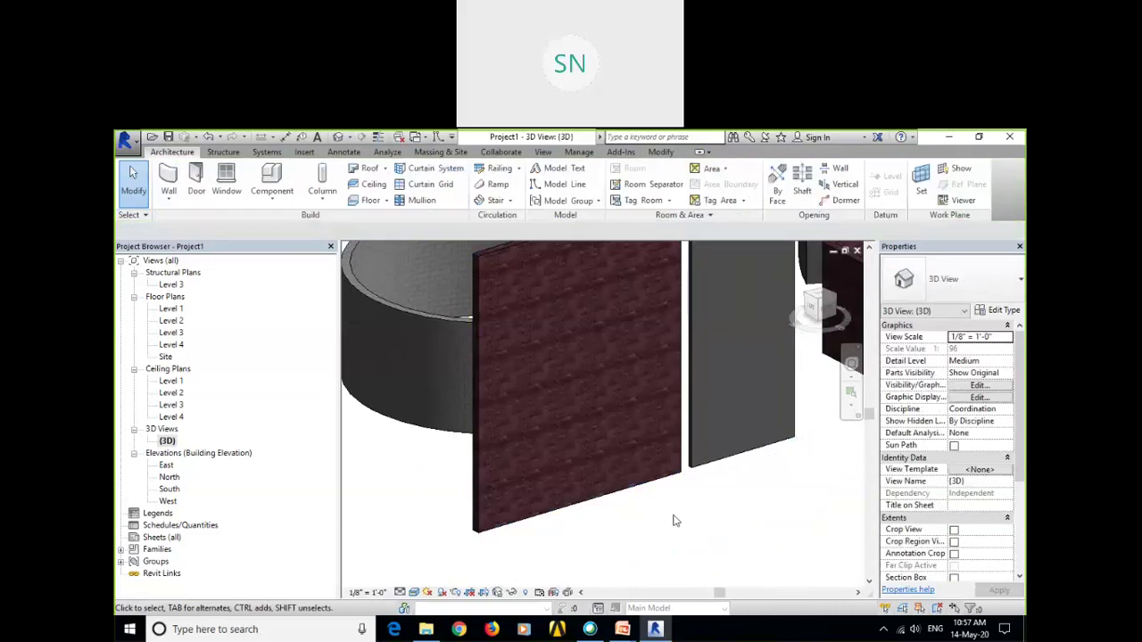
Delete the rectangular enclosure, the curved wall and most of the hexagonal enclosure together.
middle_drag(651, 528, 605, 539)
scroll(610, 538, down, 2)
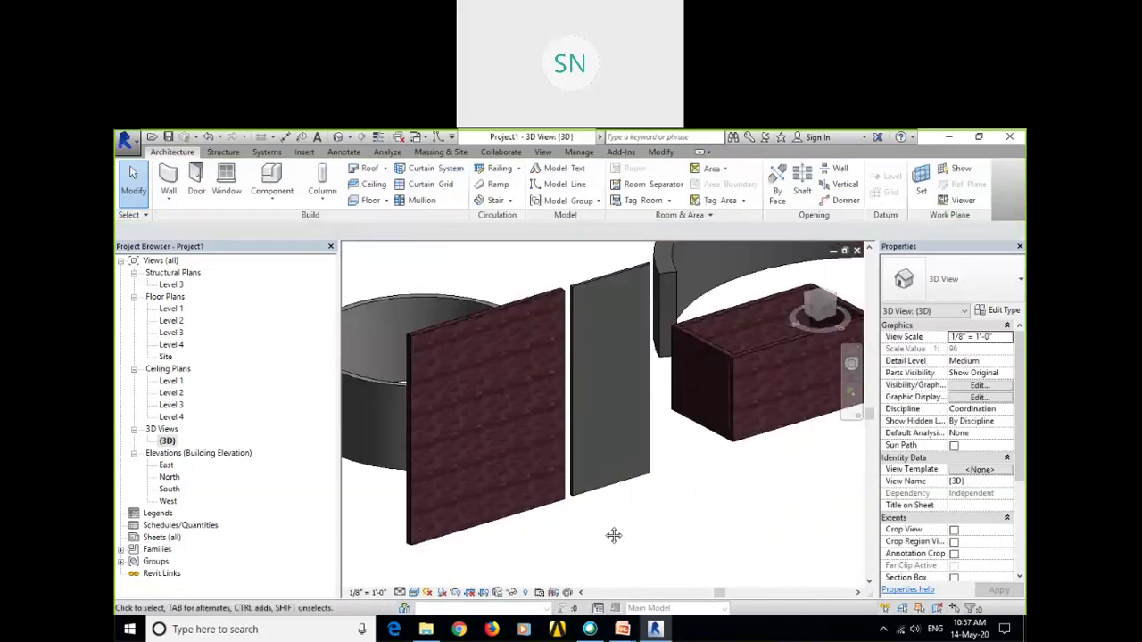
scroll(613, 535, down, 3)
shift+middle_drag(651, 472, 749, 545)
drag(734, 537, 525, 290)
key(Delete)
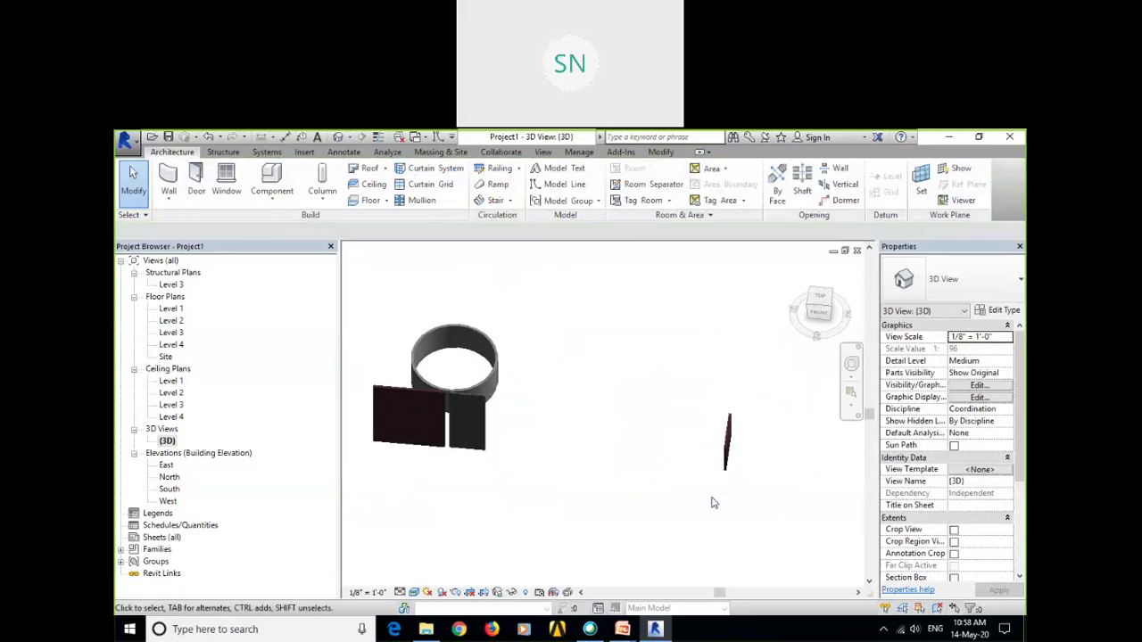
Delete the circular enclosure and the leftover hexagon wall, keeping only the two straight walls.
drag(547, 383, 476, 348)
key(Delete)
middle_drag(573, 432, 661, 417)
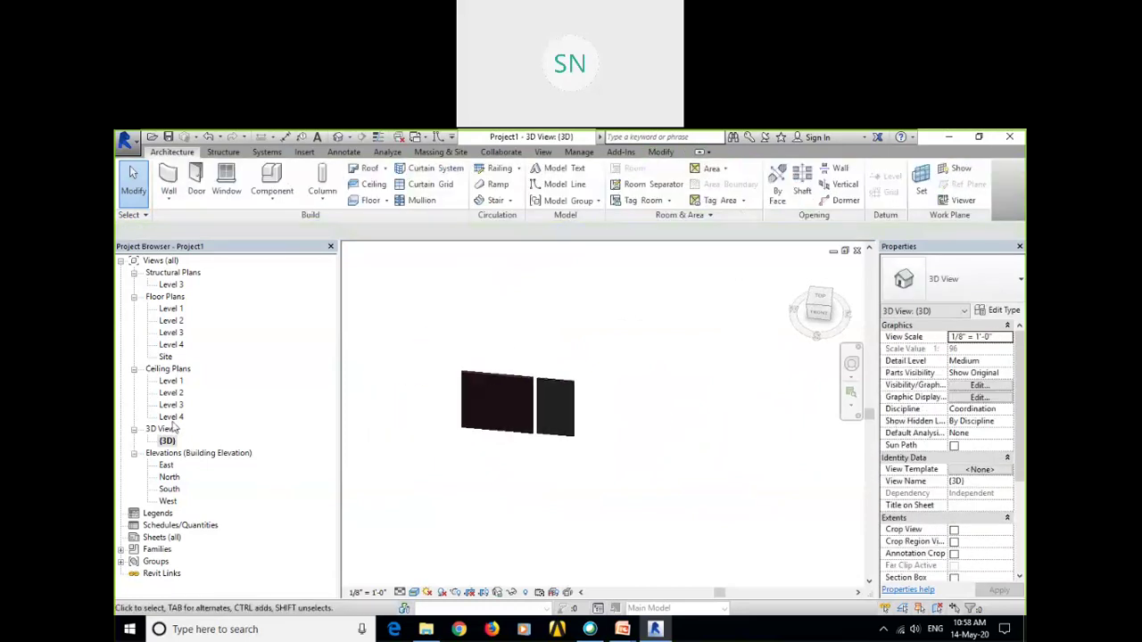
Open the South elevation with the two straight walls and the level lines in view.
double_click(167, 490)
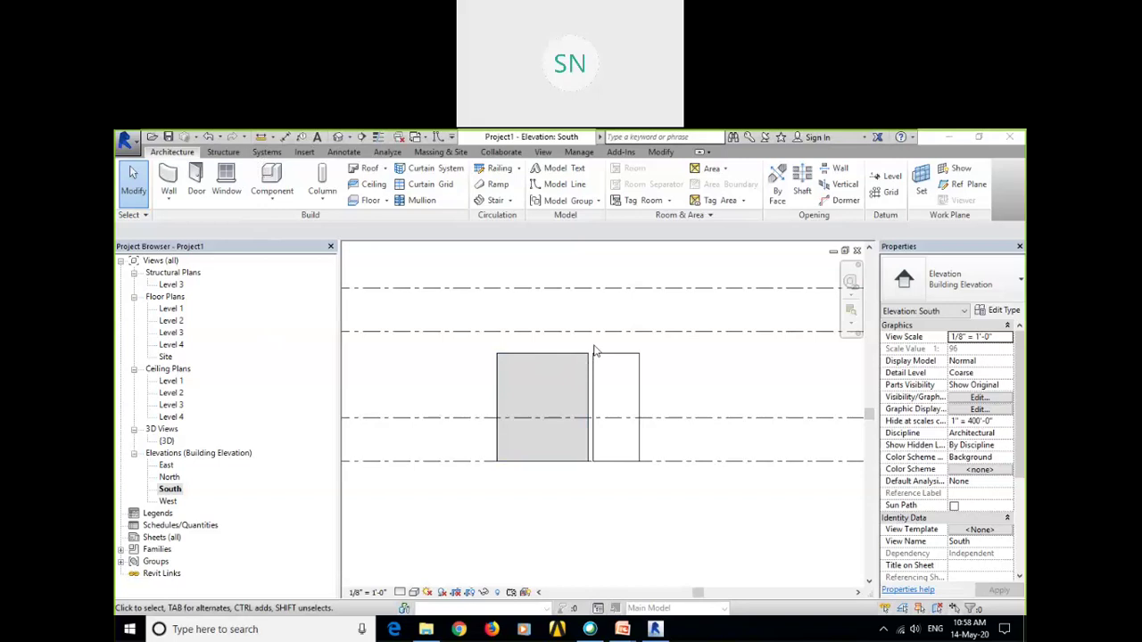
middle_drag(734, 359, 794, 395)
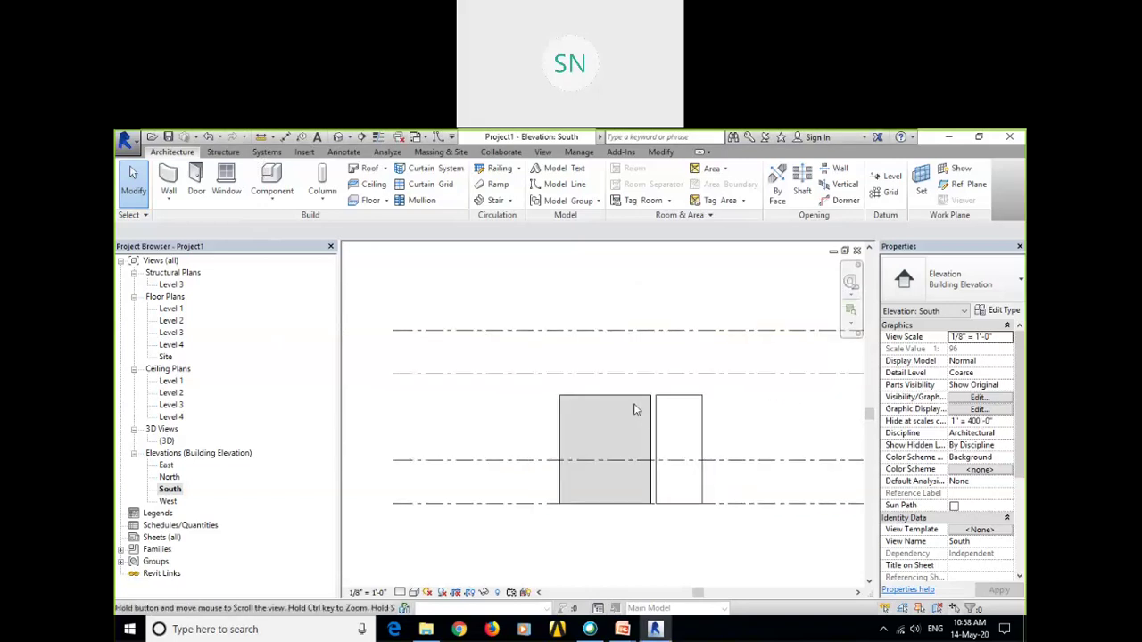
scroll(617, 398, up, 2)
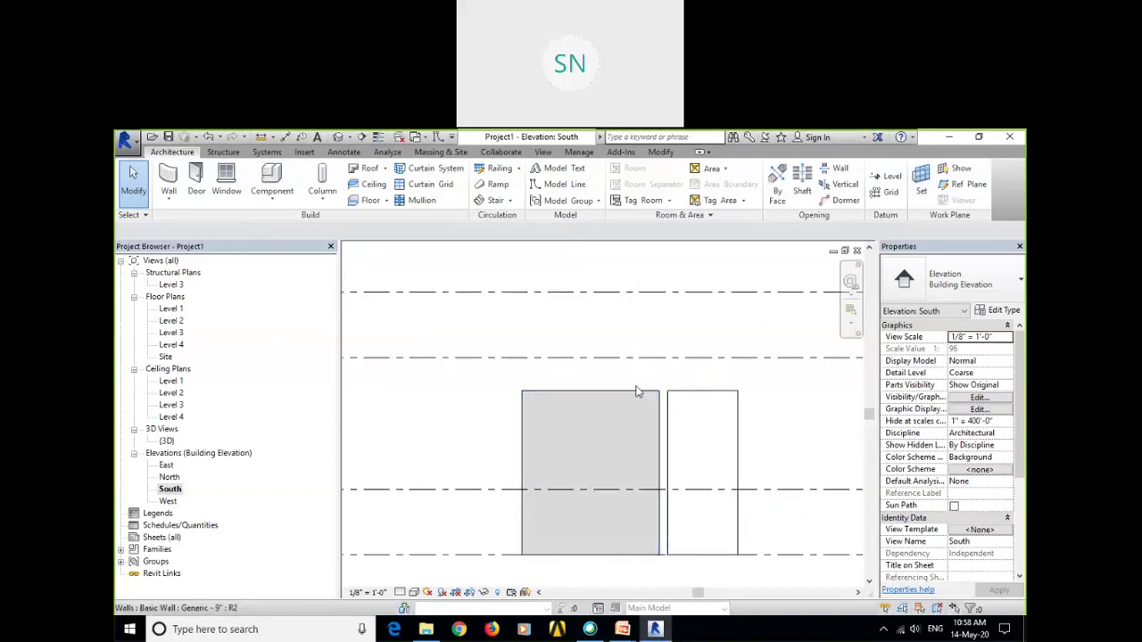
Set the Base Offset of the wider straight brick wall to -3' 0" and apply it.
click(625, 395)
scroll(642, 385, down, 2)
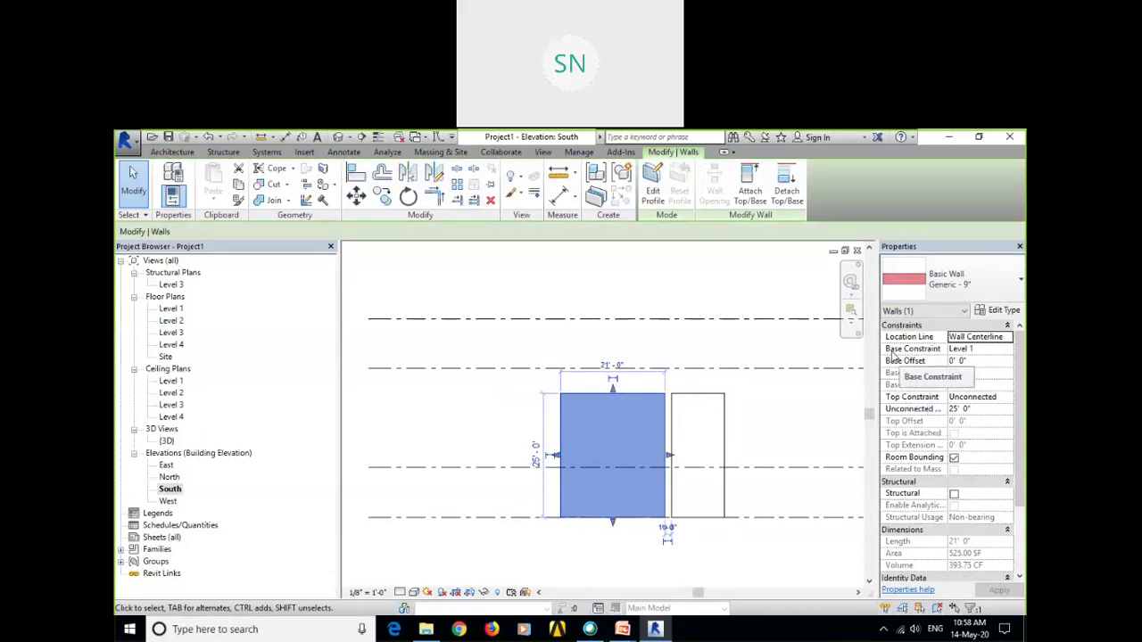
click(981, 361)
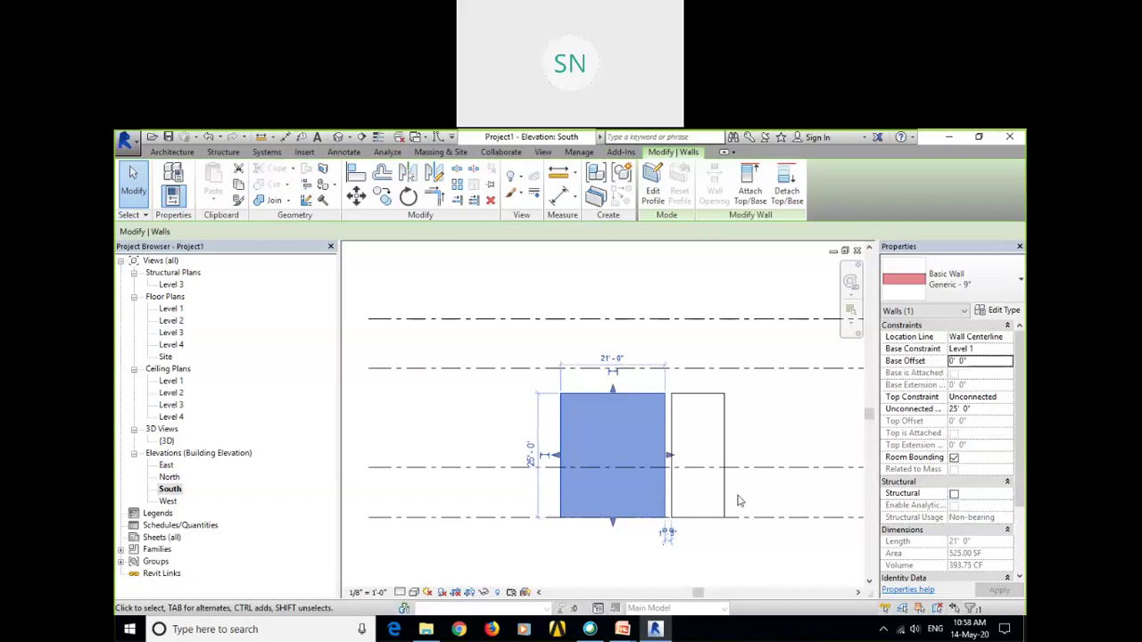
double_click(980, 360)
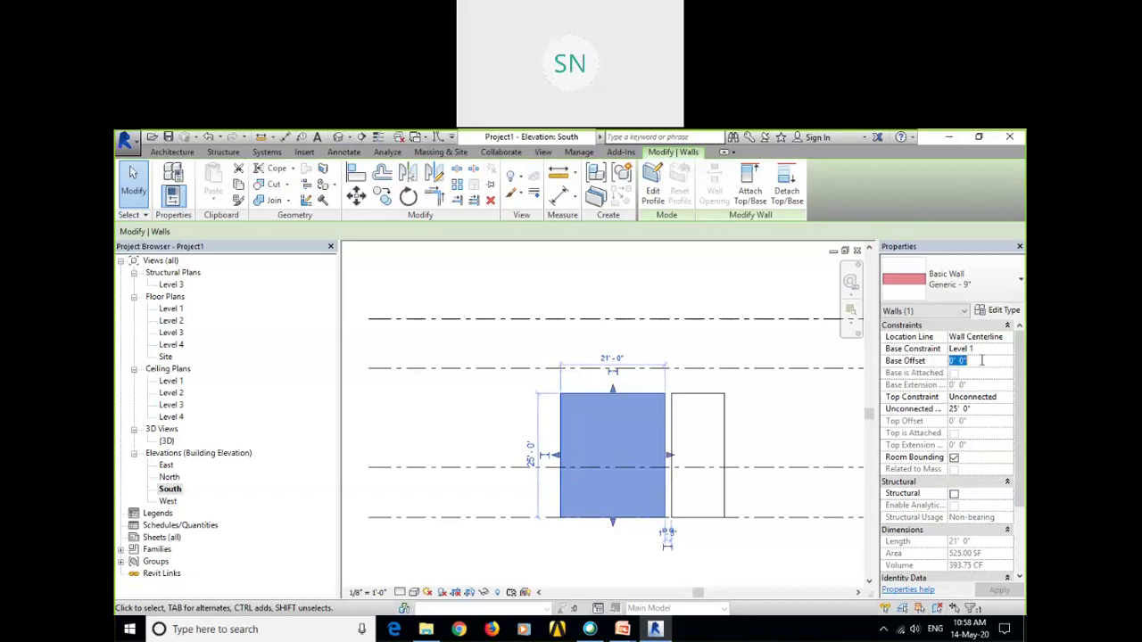
text(-3)
key(Return)
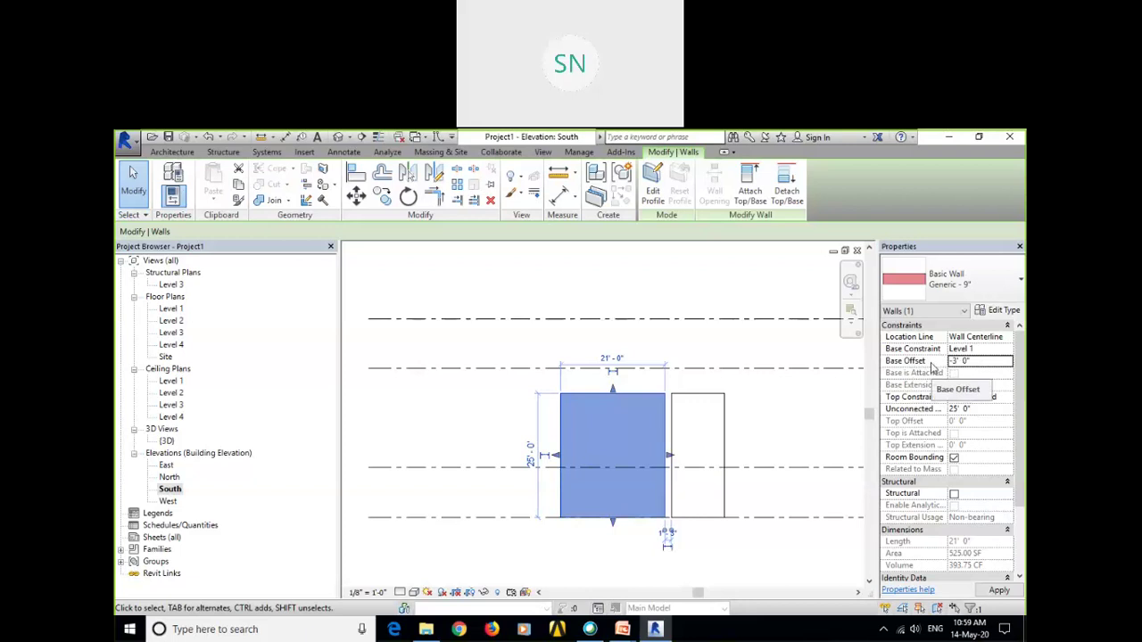
click(998, 590)
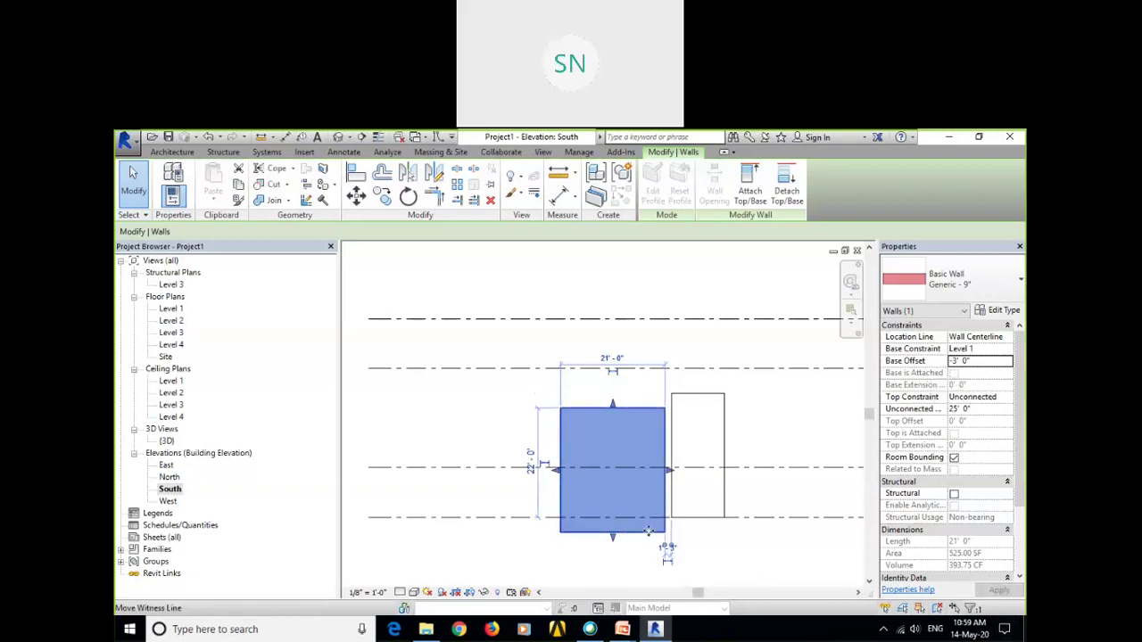
scroll(649, 532, up, 4)
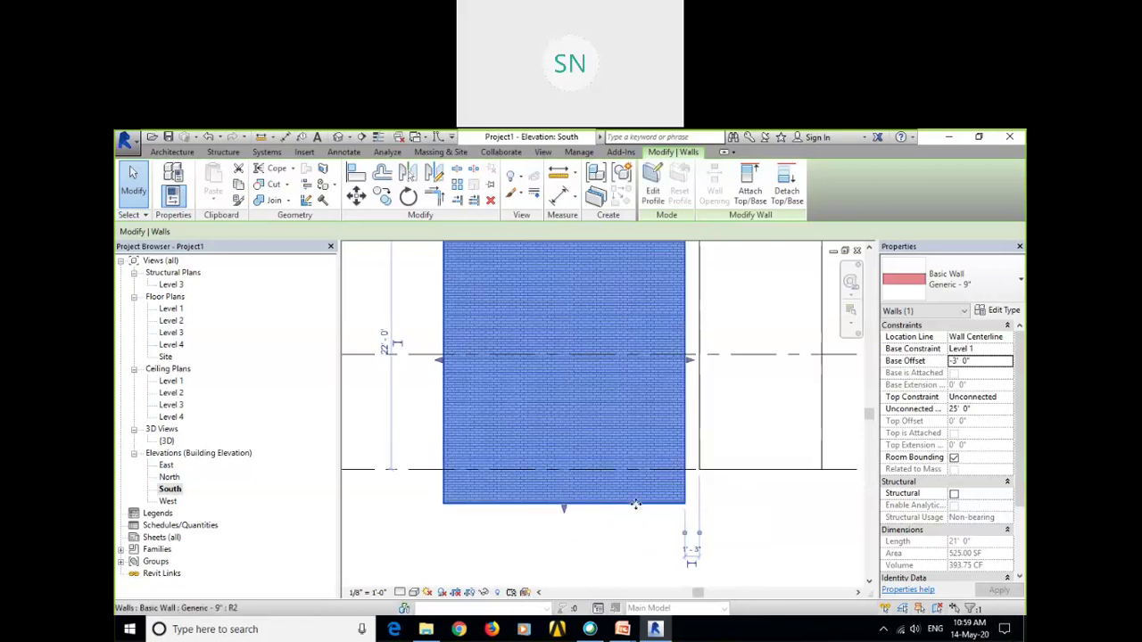
scroll(629, 503, down, 2)
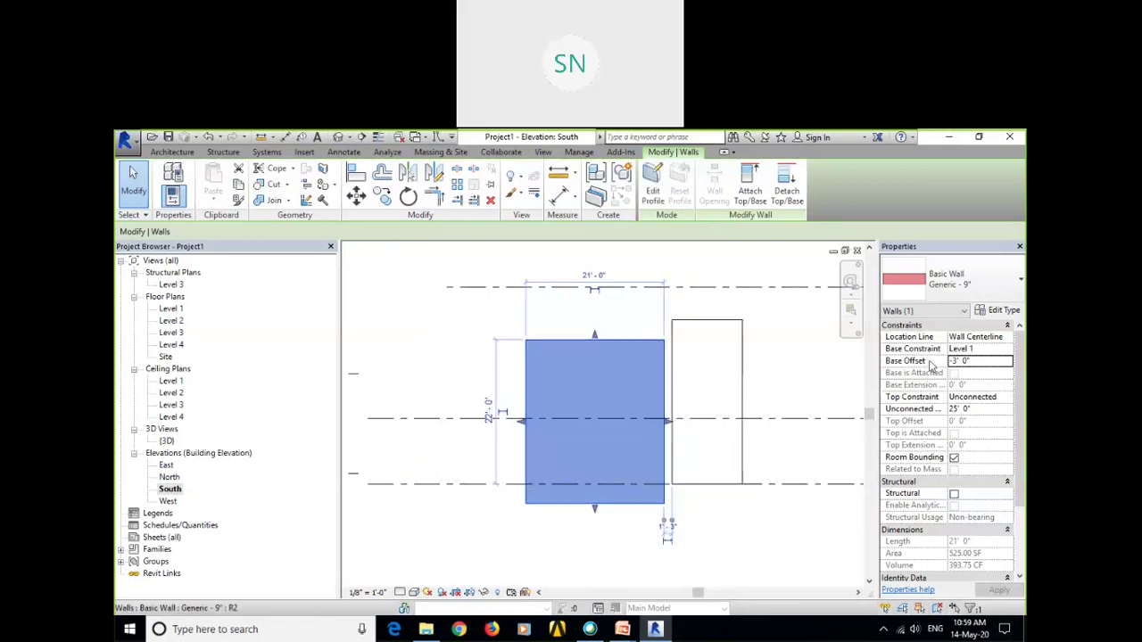
Set the wider brick wall's Base Offset to 3' 0", then reset it to 0' 0".
click(977, 361)
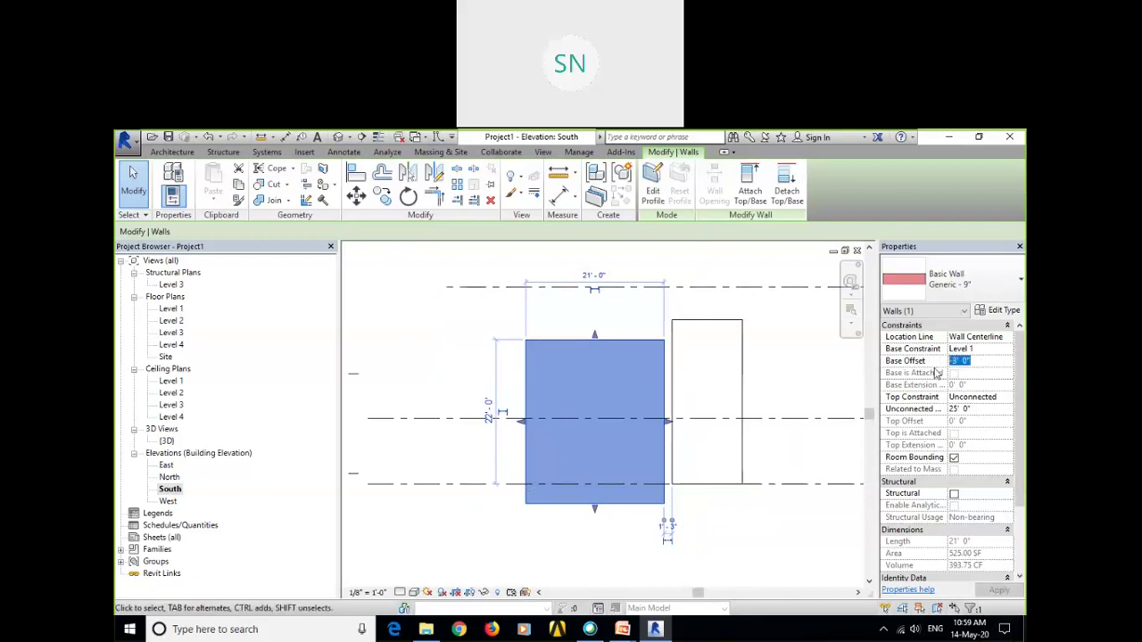
key(Home)
key(Delete)
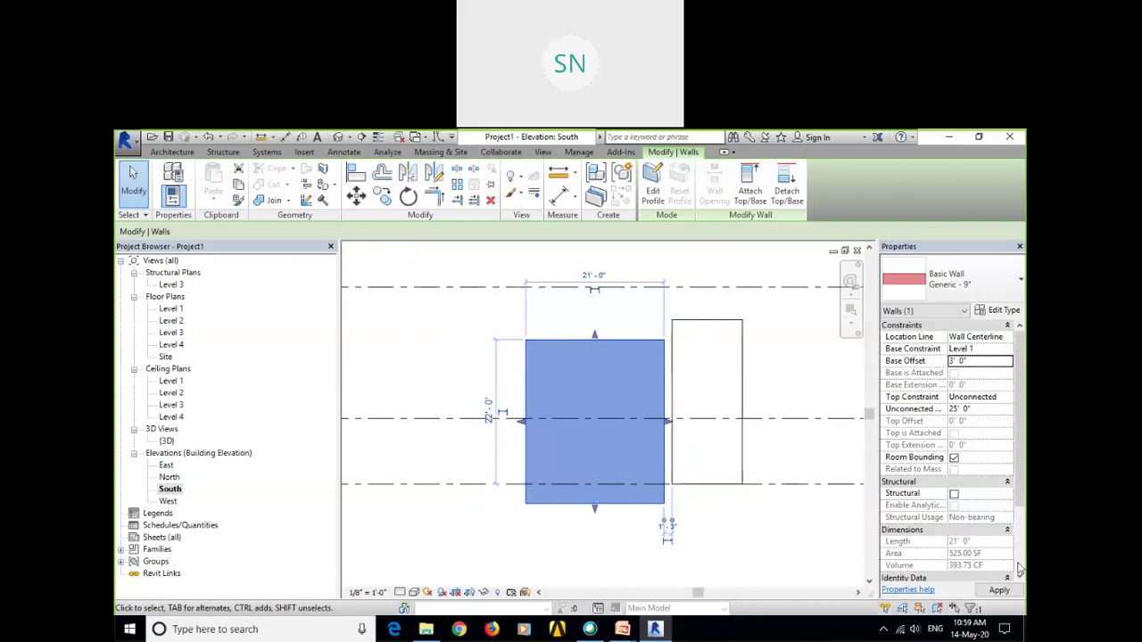
scroll(636, 483, up, 1)
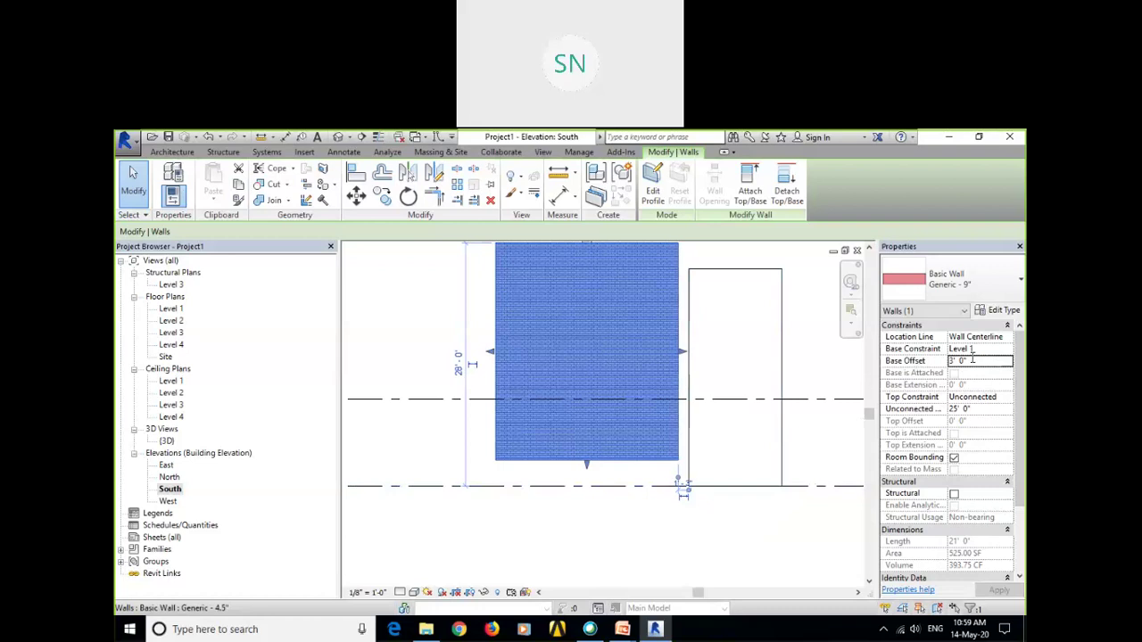
middle_drag(807, 466, 777, 487)
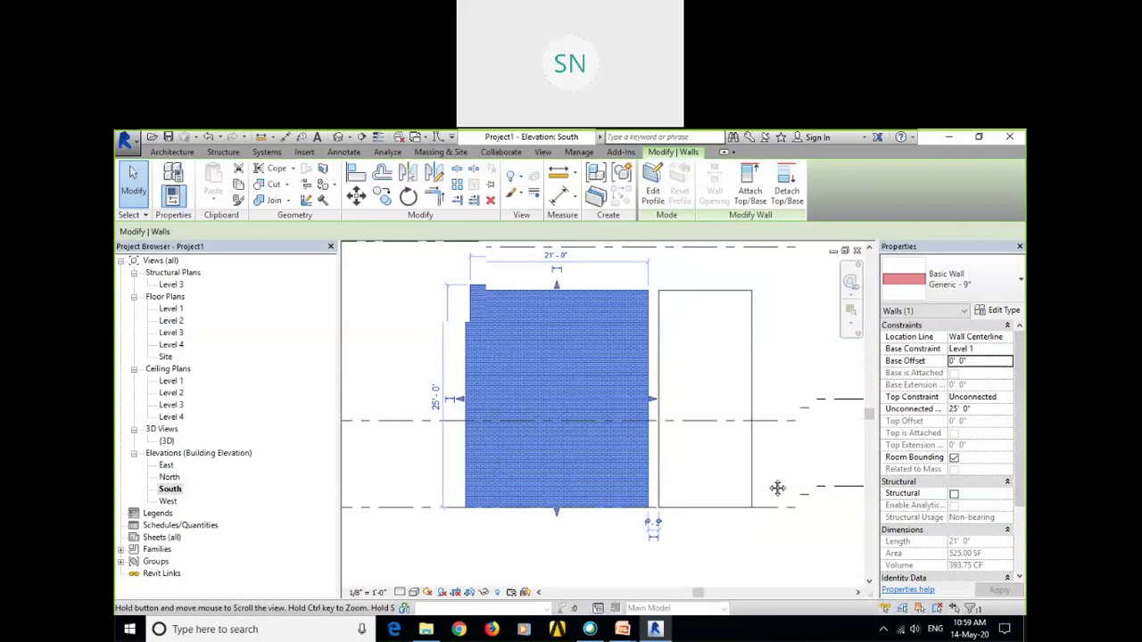
middle_drag(777, 487, 770, 496)
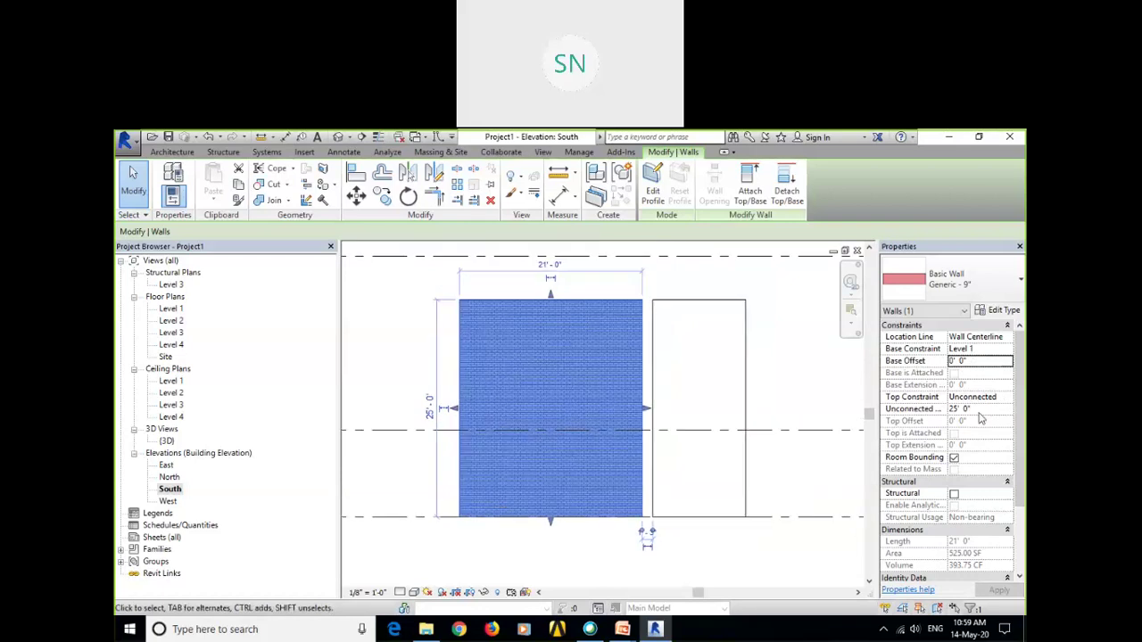
Set the wider brick wall's Unconnected Height to 20' 0" and apply it.
click(986, 407)
text(20)
scroll(727, 411, down, 3)
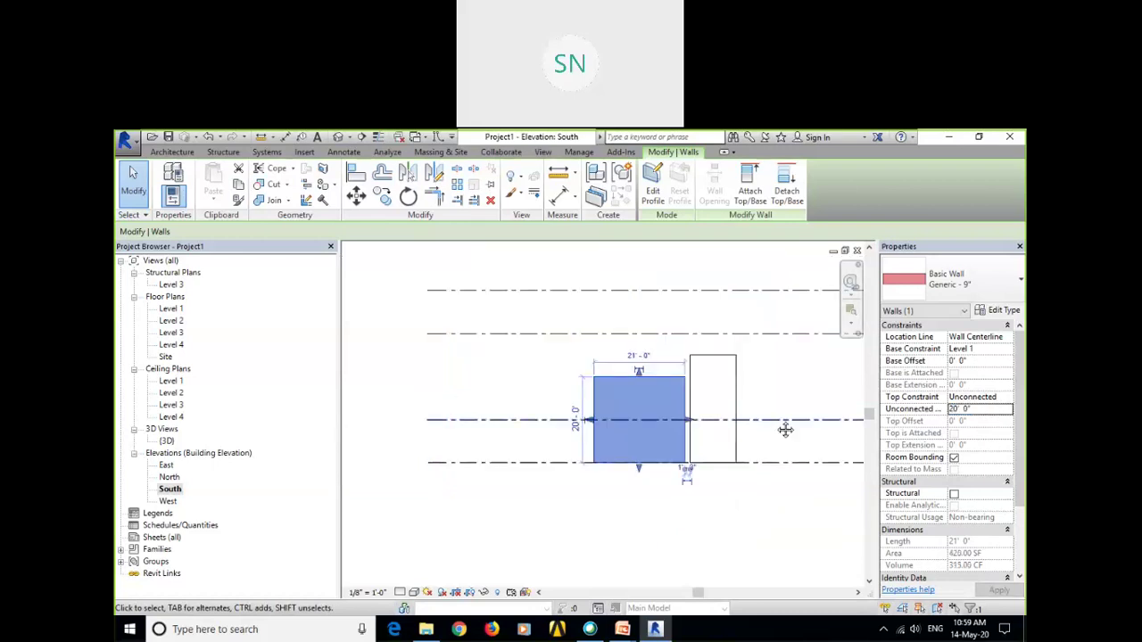
middle_drag(785, 430, 736, 441)
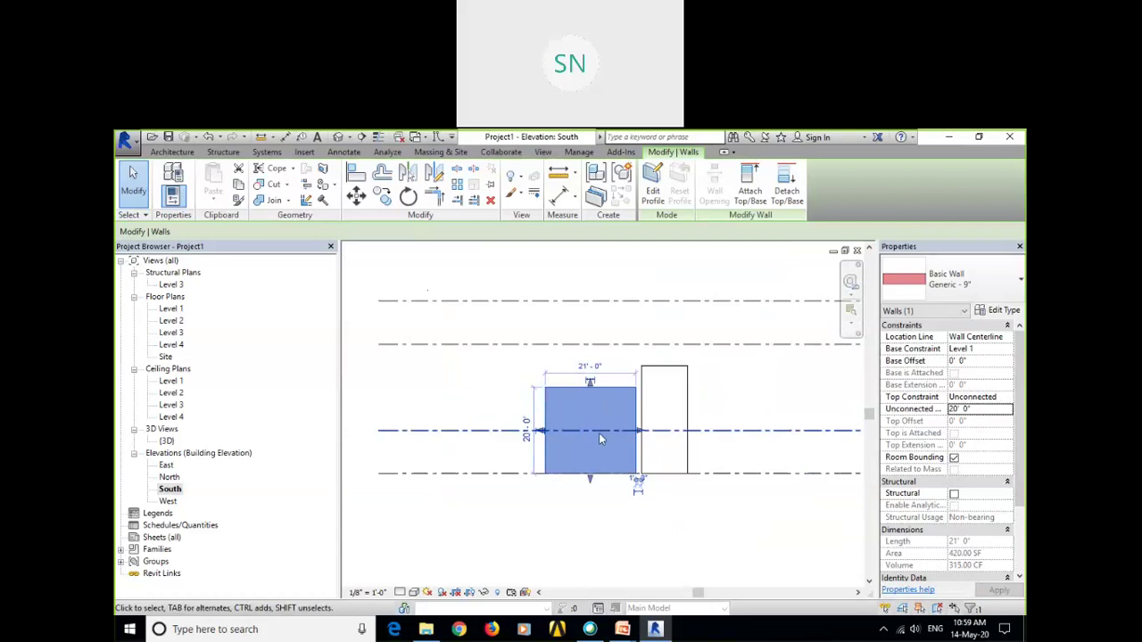
Constrain the top of the wider brick wall up to Level 2 and apply it.
click(977, 397)
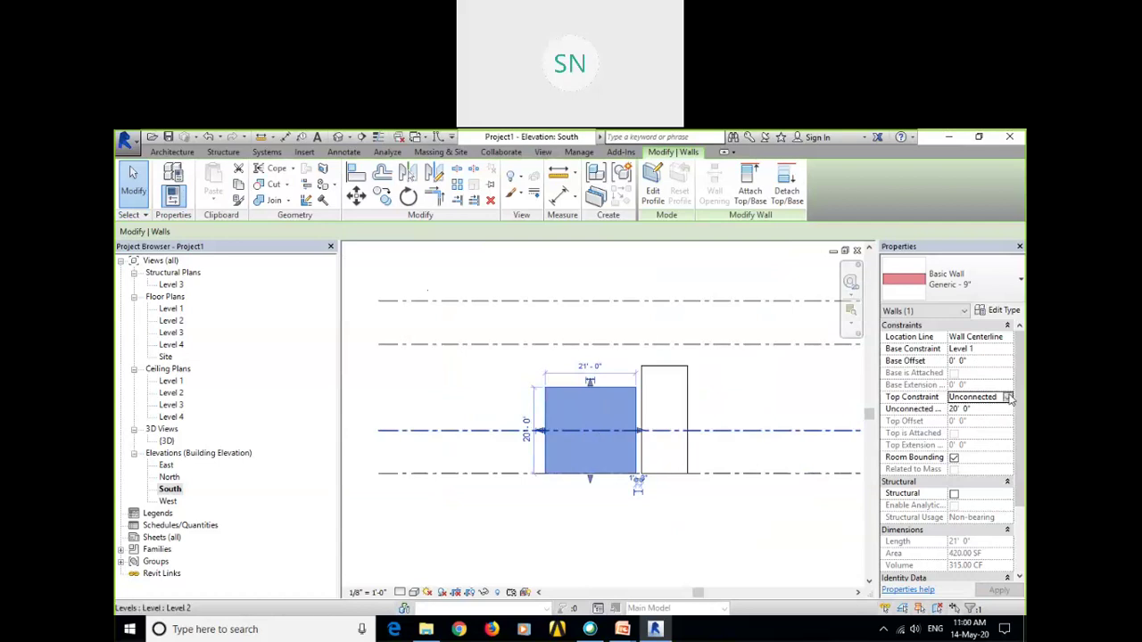
click(1006, 397)
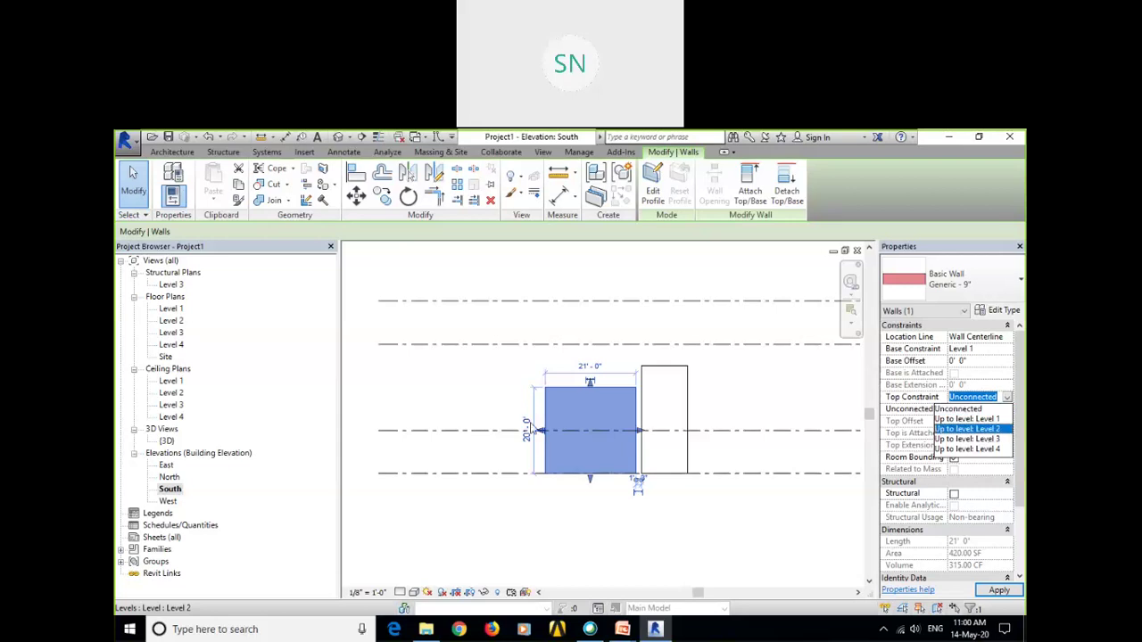
click(965, 429)
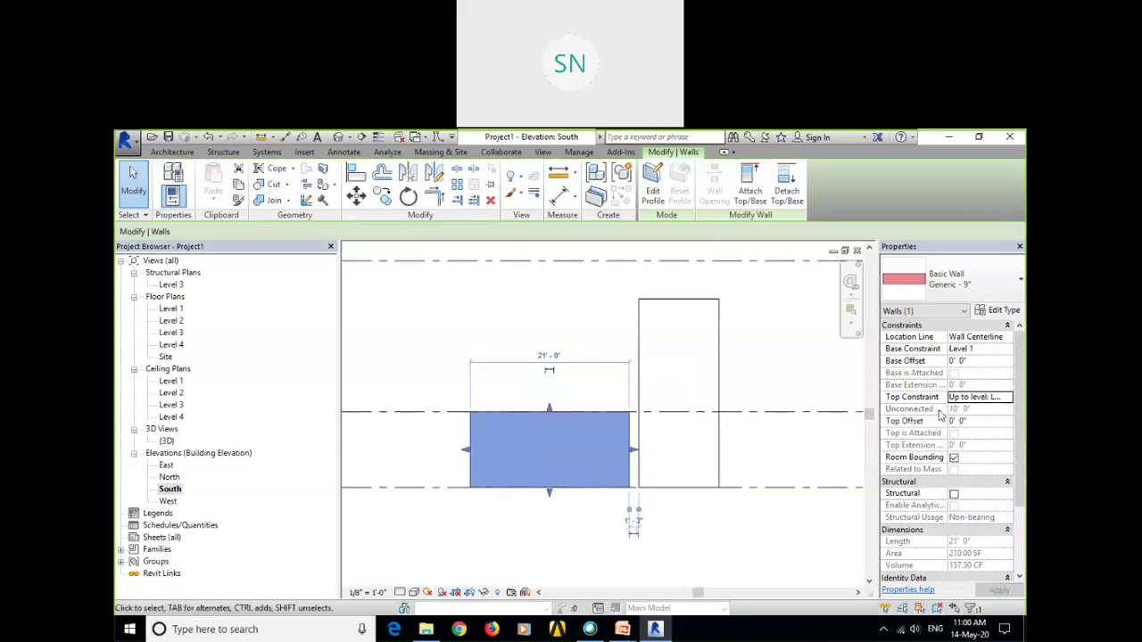
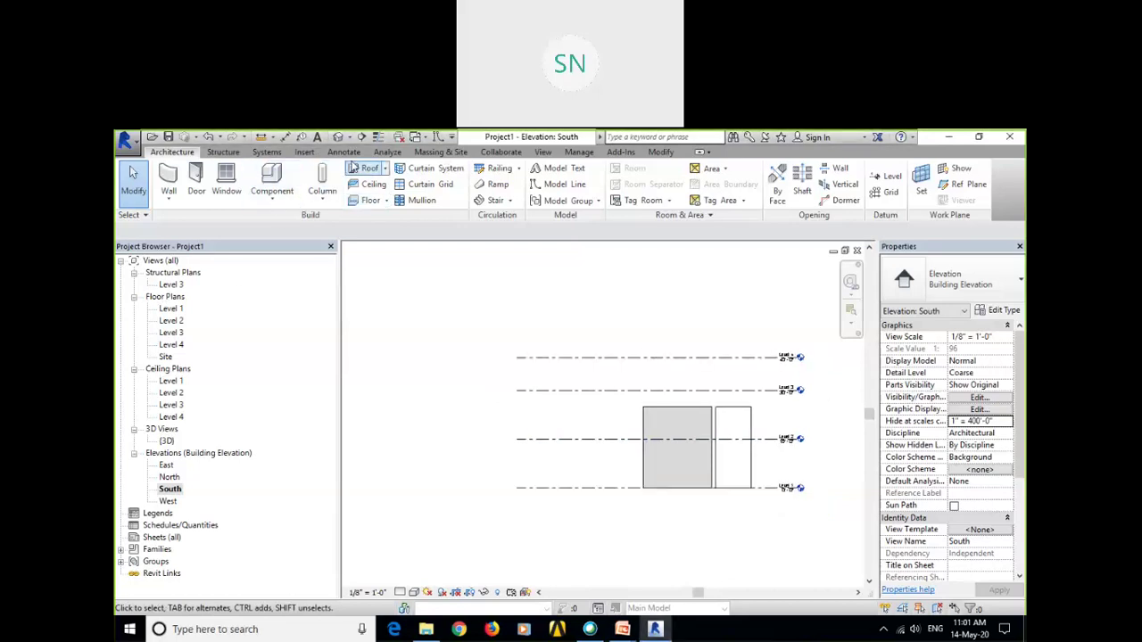
Open the default 3D view with the faces of both straight walls in view.
click(338, 137)
middle_drag(477, 342, 785, 492)
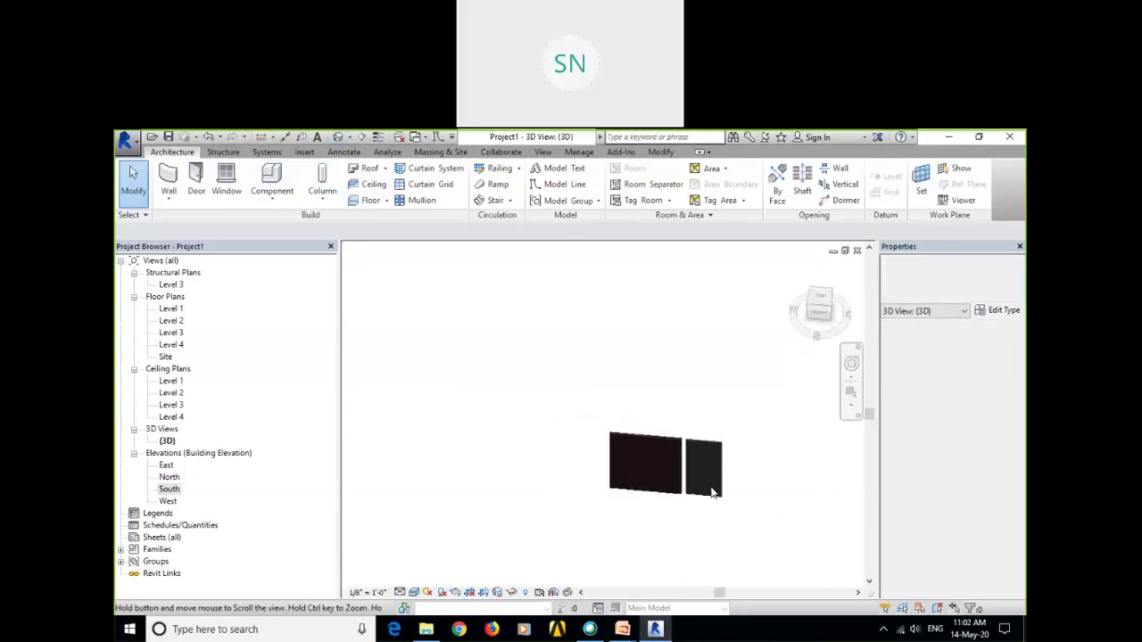
scroll(637, 479, up, 3)
shift+middle_drag(589, 438, 620, 449)
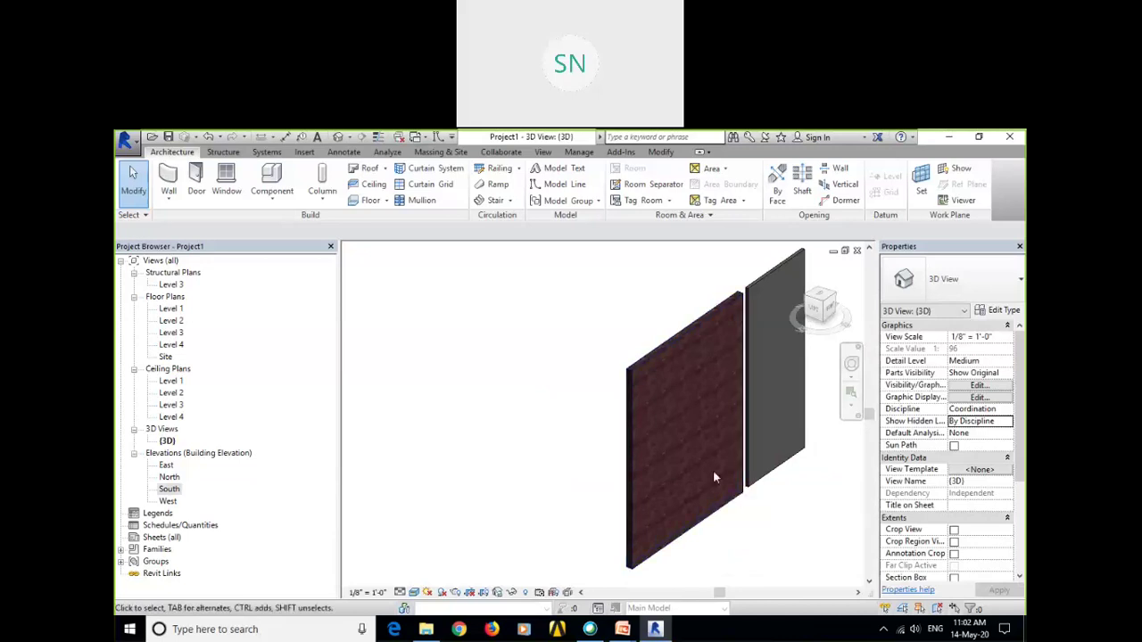
scroll(669, 394, up, 2)
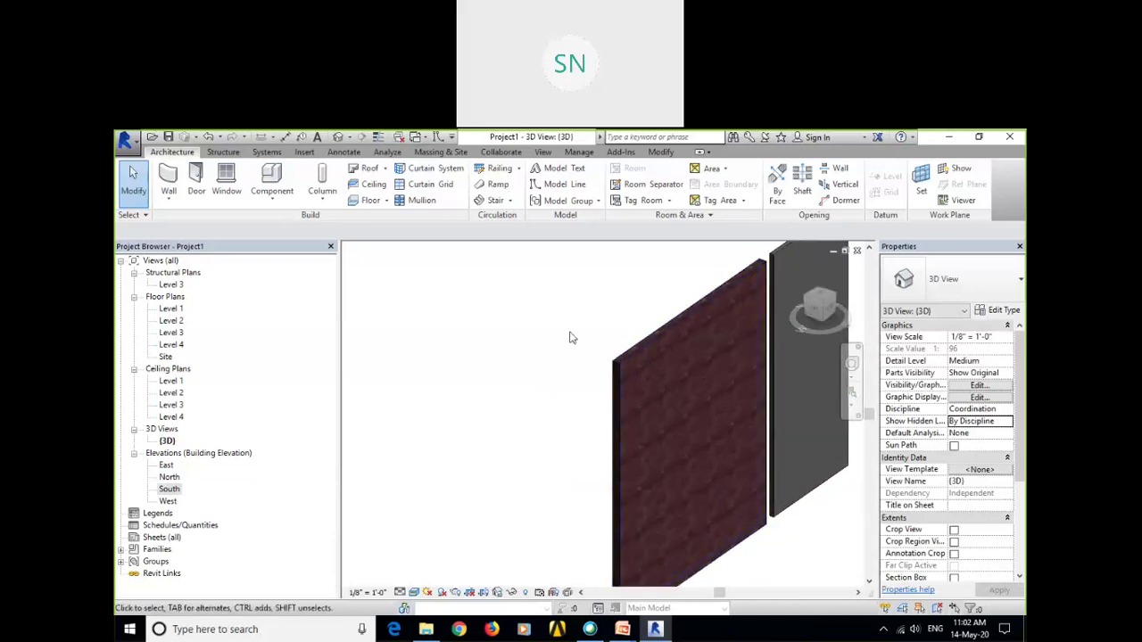
Place a horizontal Cornice wall sweep across the brick wall's face, about 13' 6" above Level 1.
click(169, 198)
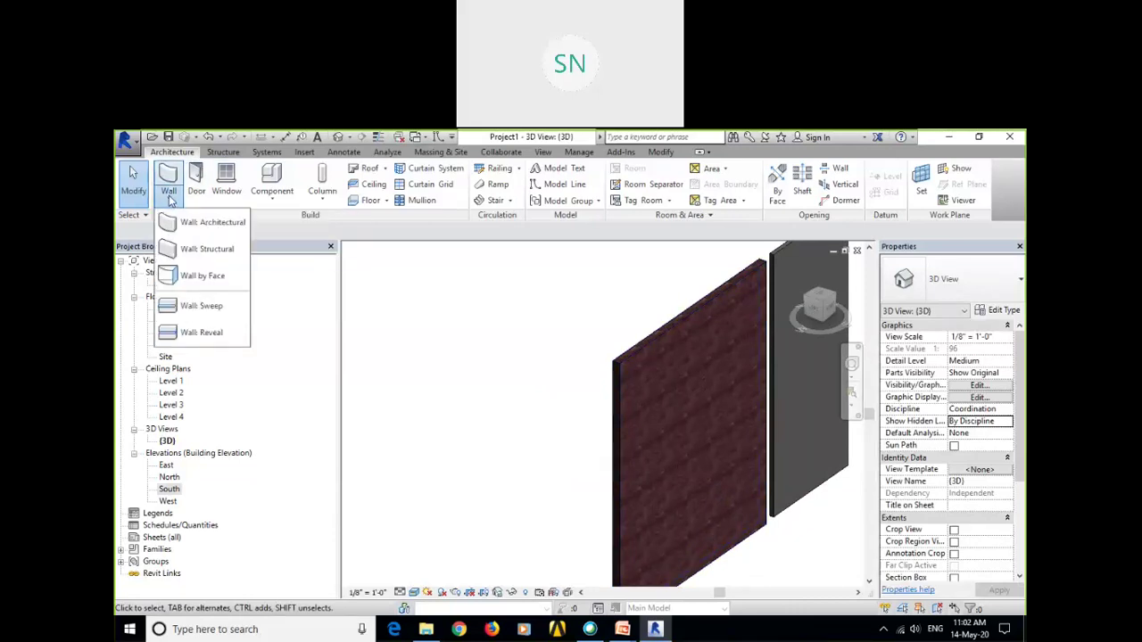
click(180, 311)
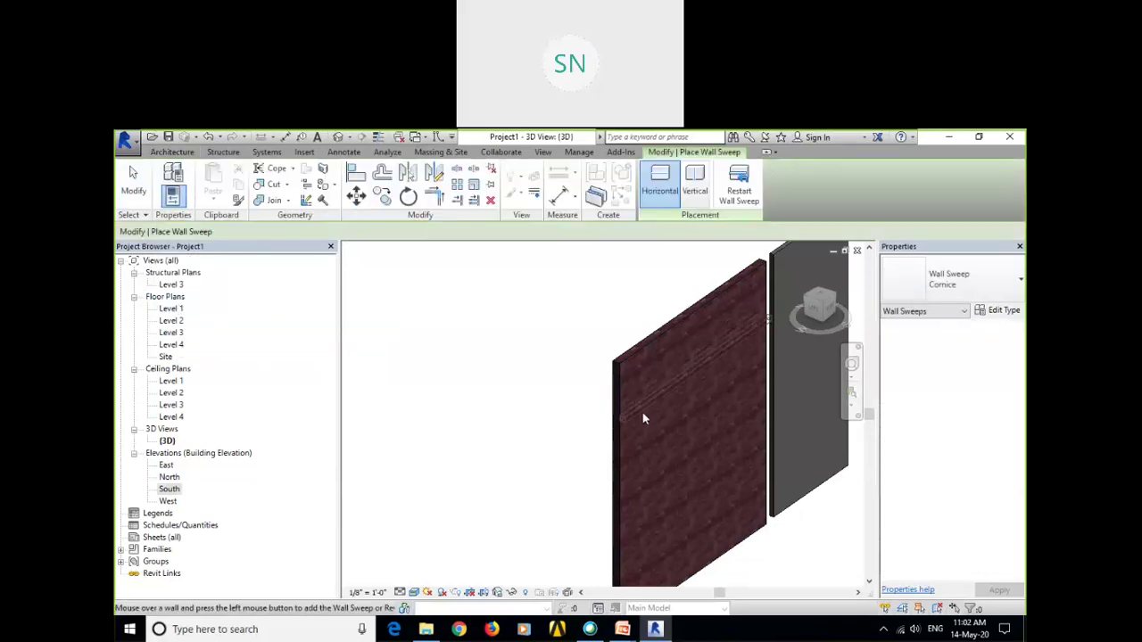
click(634, 477)
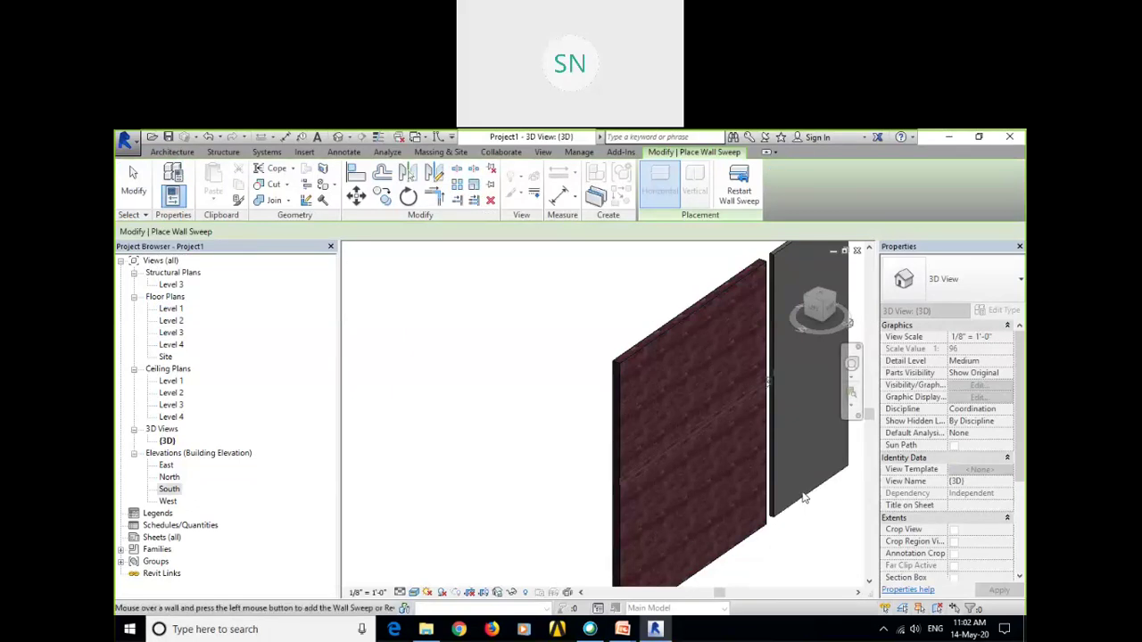
right_click(642, 294)
click(668, 306)
right_click(586, 276)
click(612, 287)
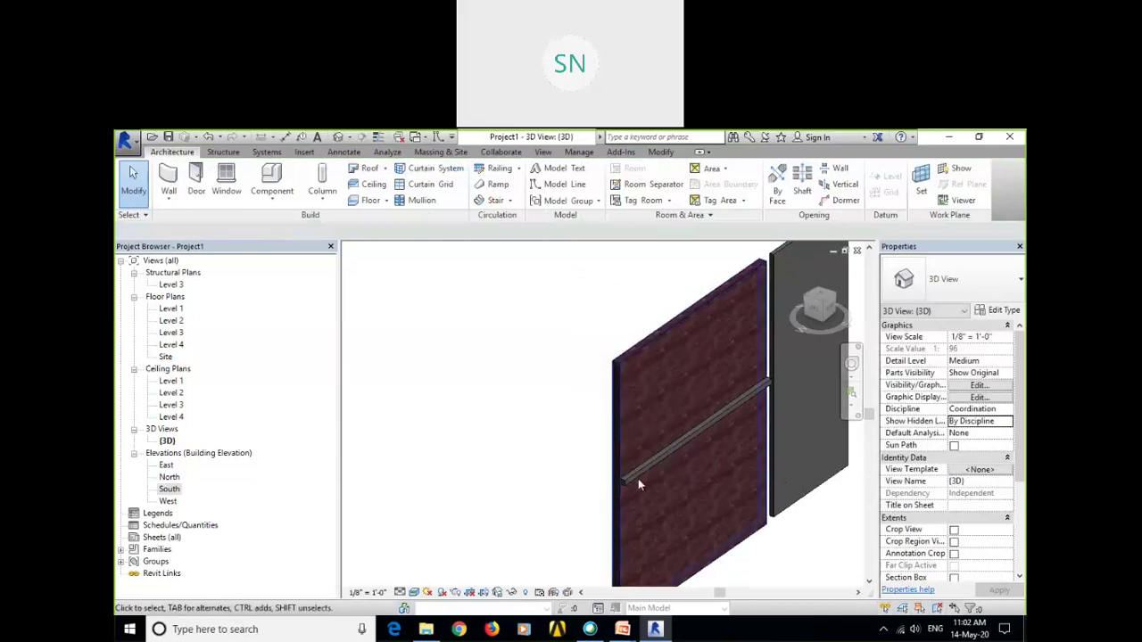
Examine the cornice sweep's profile at the brick wall's end and along its face.
scroll(637, 479, up, 3)
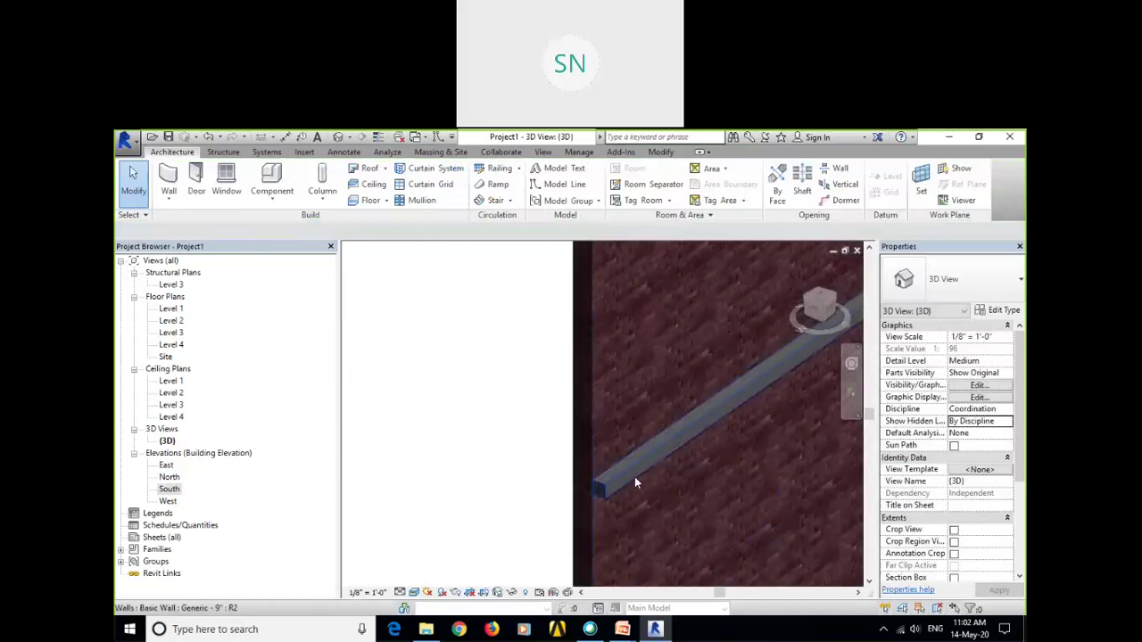
shift+middle_drag(636, 483, 609, 496)
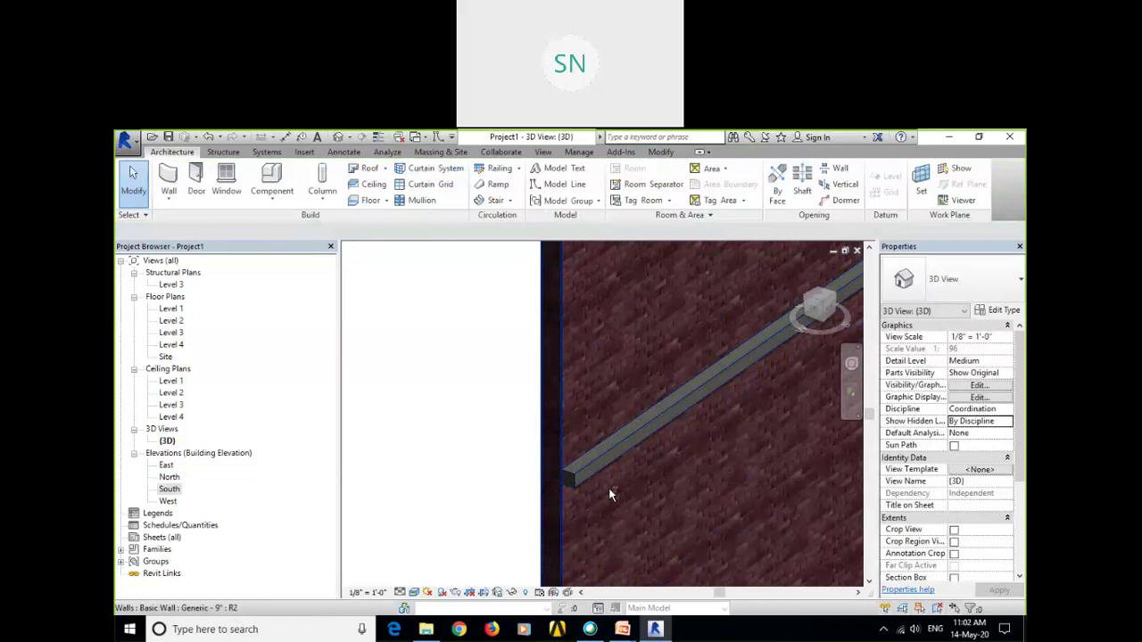
shift+middle_drag(609, 496, 550, 497)
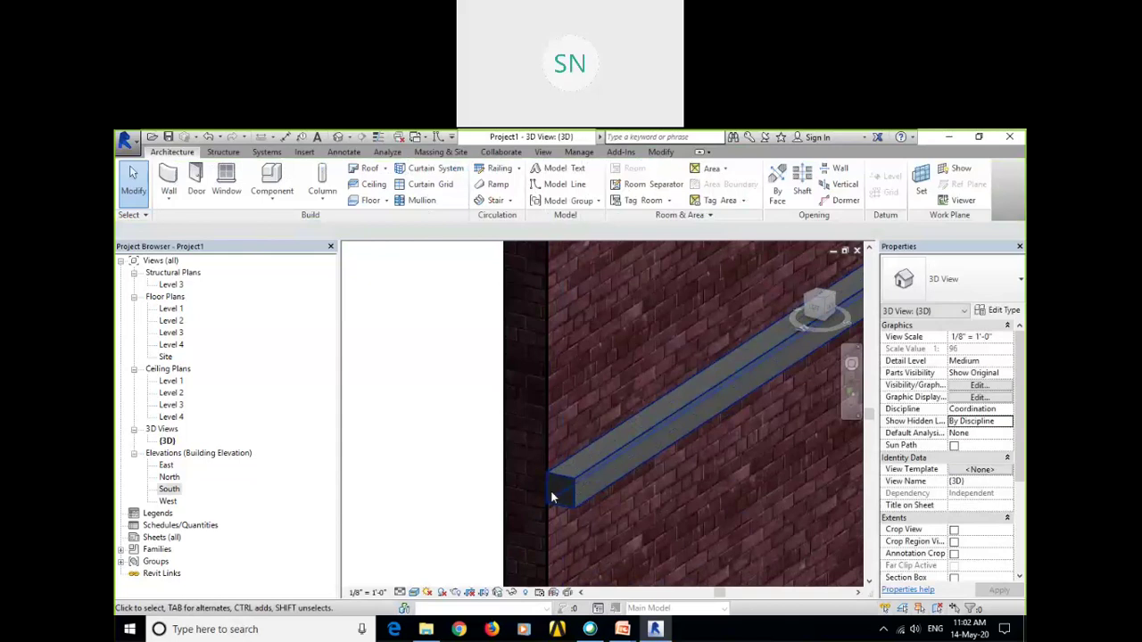
shift+middle_drag(551, 497, 617, 456)
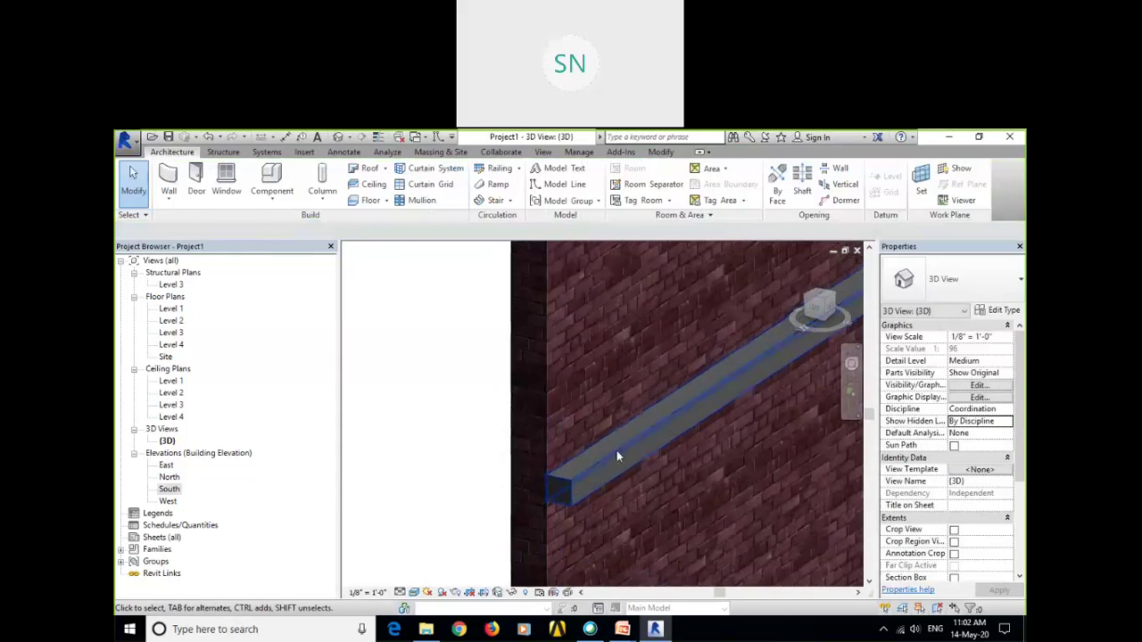
scroll(616, 455, down, 3)
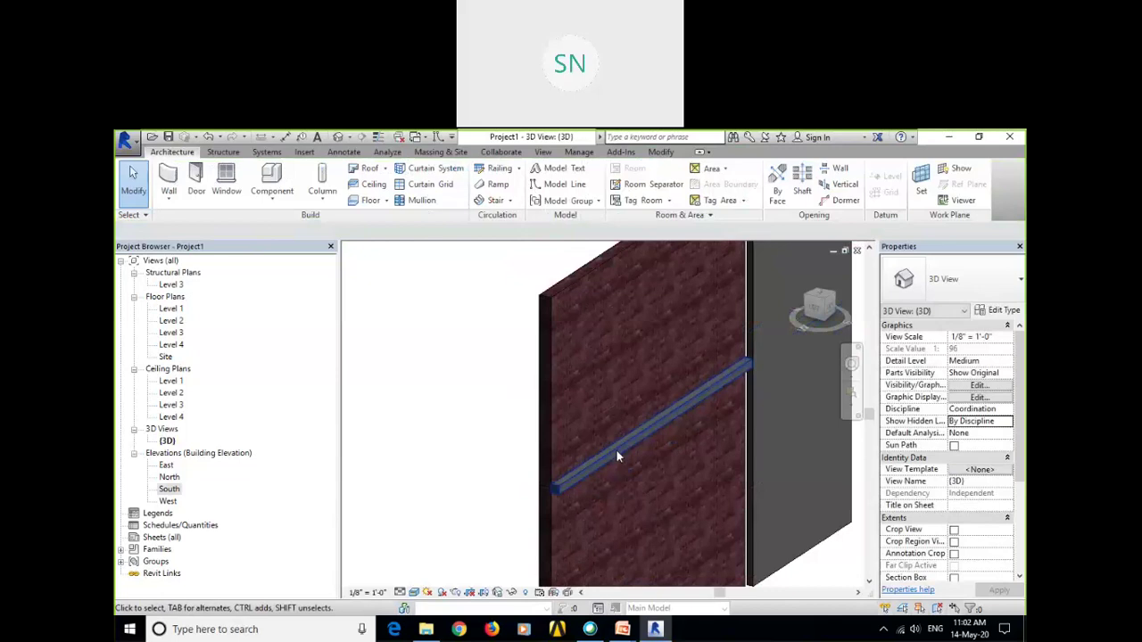
scroll(565, 497, up, 3)
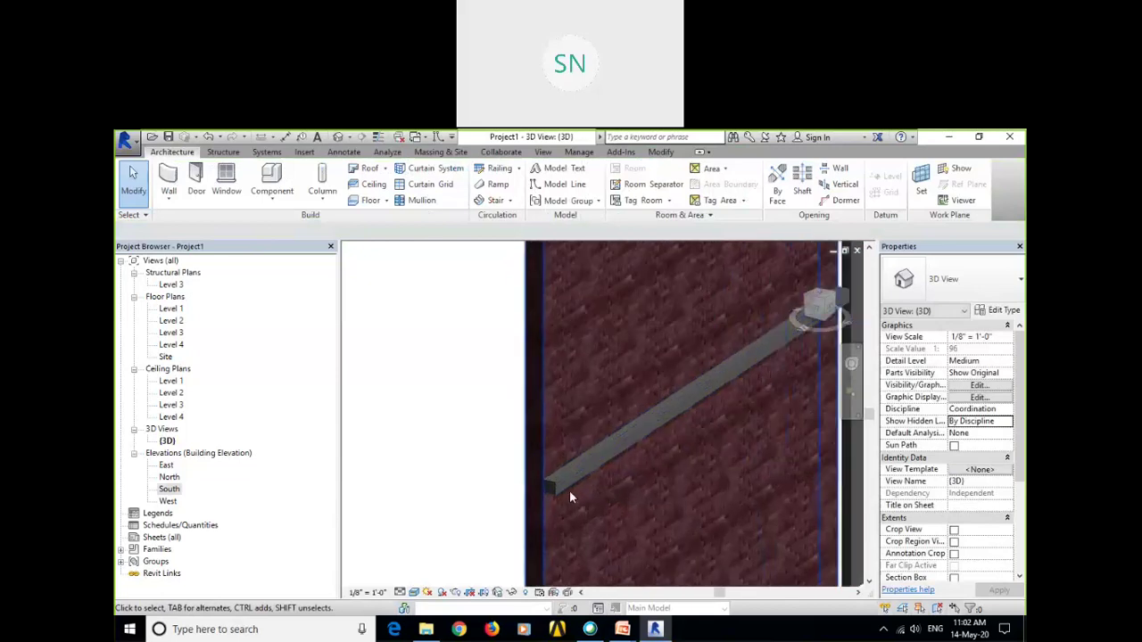
scroll(569, 492, down, 3)
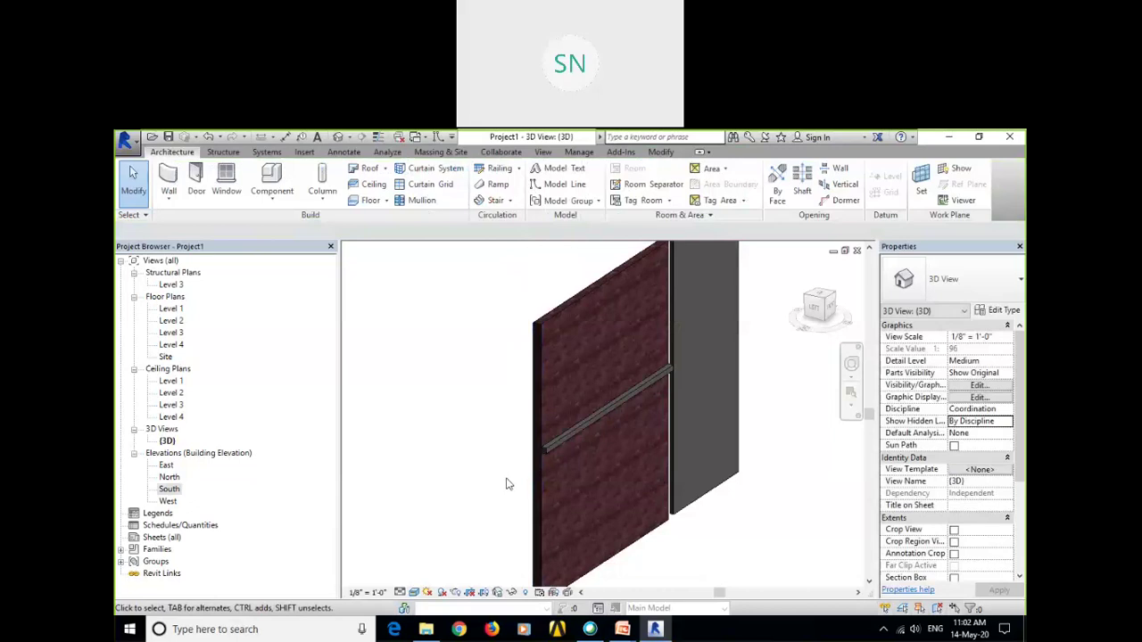
scroll(544, 455, up, 3)
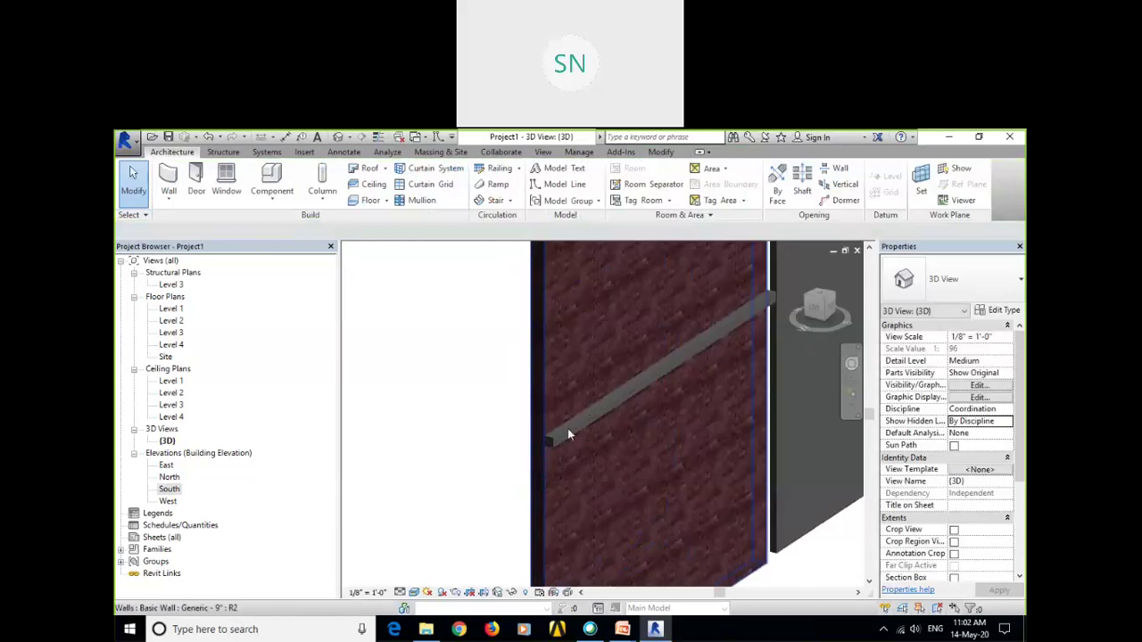
scroll(567, 428, down, 3)
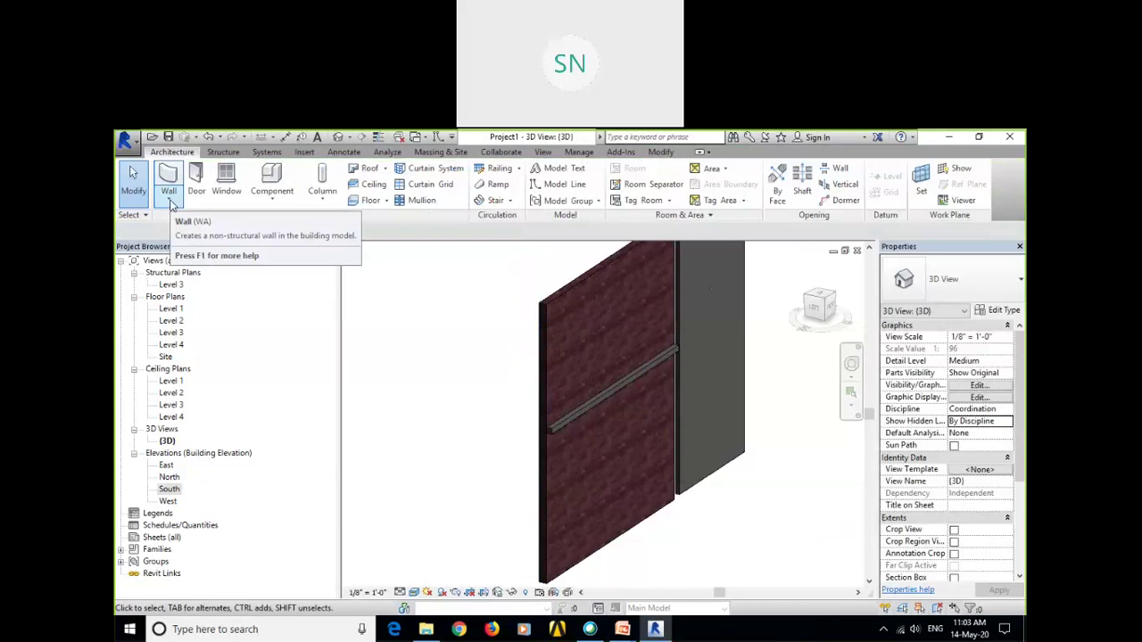
Place a horizontal wall reveal across the brick wall's face, a short distance below the cornice sweep.
click(172, 205)
click(206, 328)
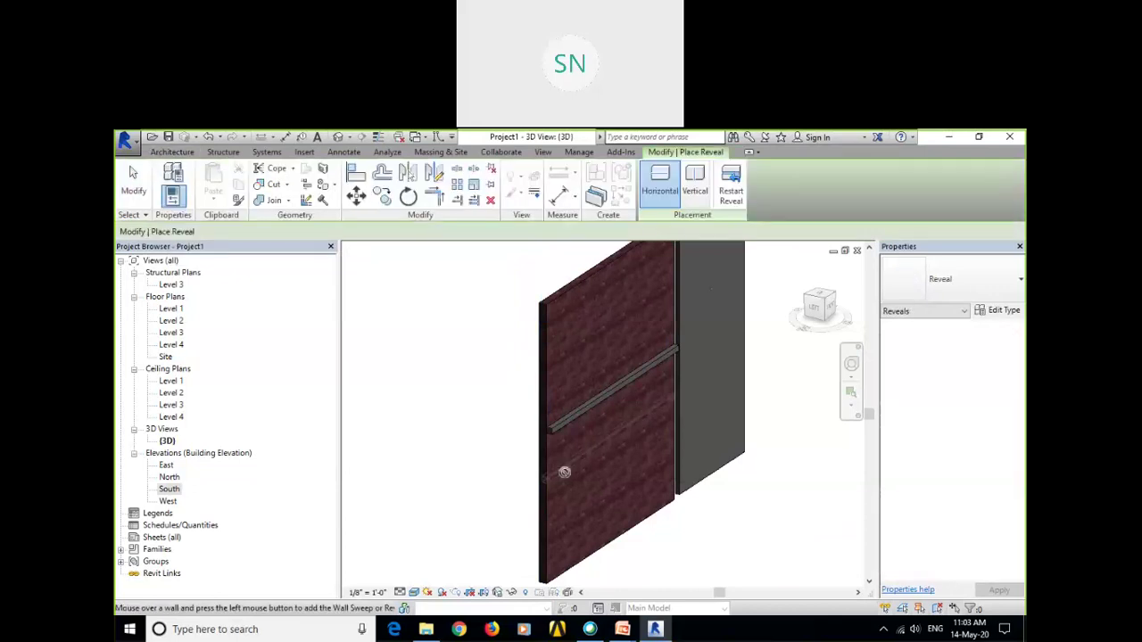
right_click(509, 384)
click(528, 390)
right_click(498, 366)
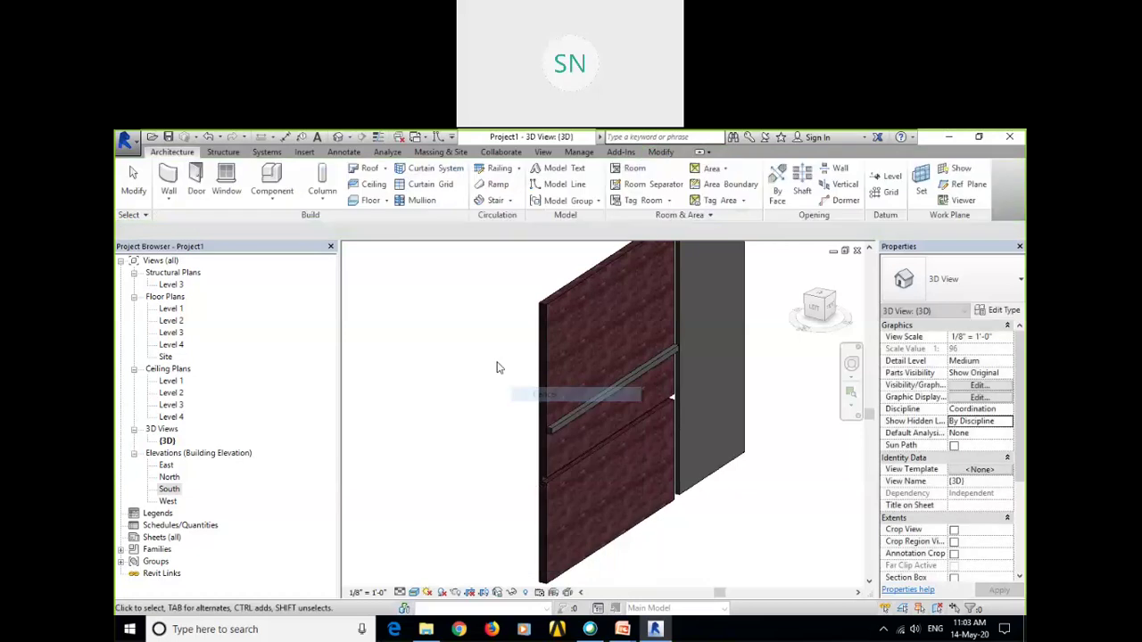
click(529, 371)
Examine the reveal's recess at the brick wall's end and compare it with the projecting cornice sweep.
scroll(540, 482, up, 4)
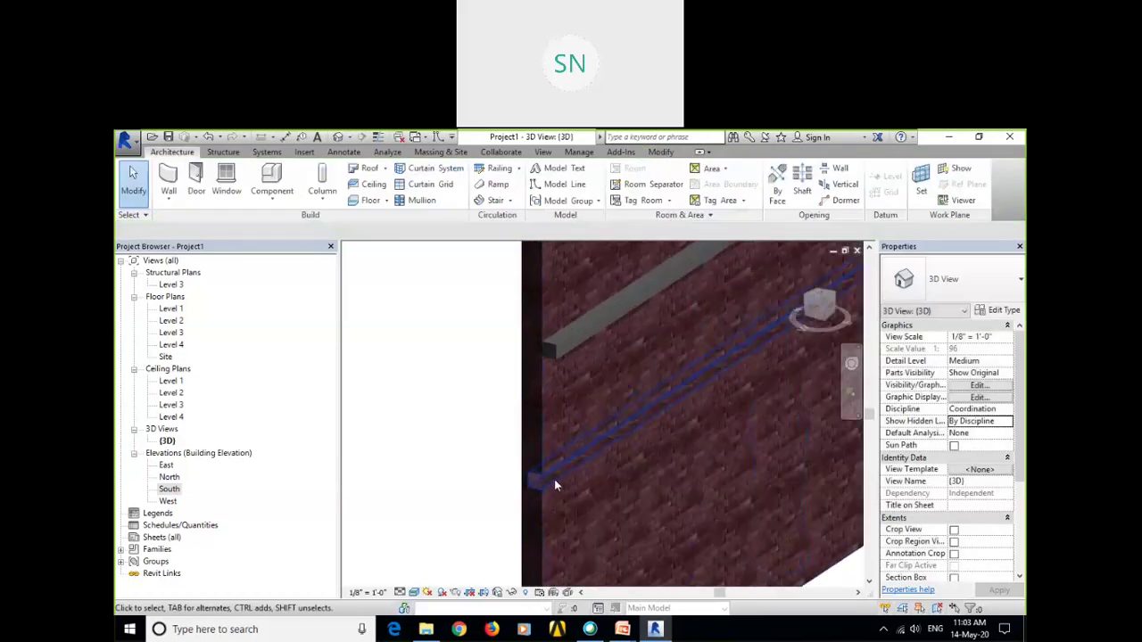
scroll(554, 481, up, 2)
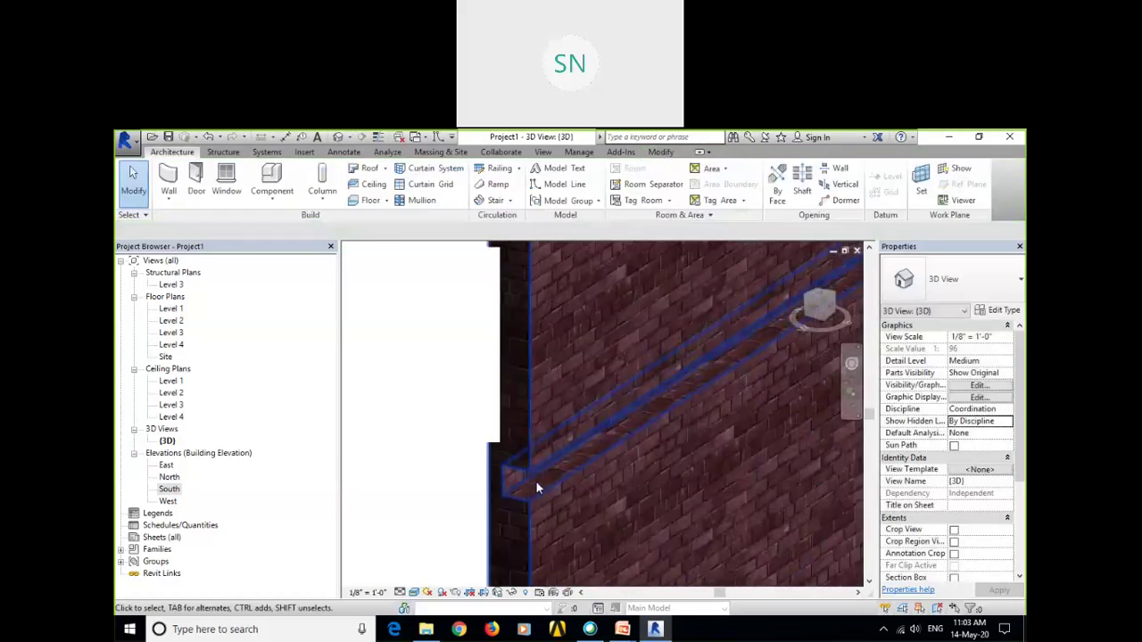
shift+middle_drag(536, 487, 462, 485)
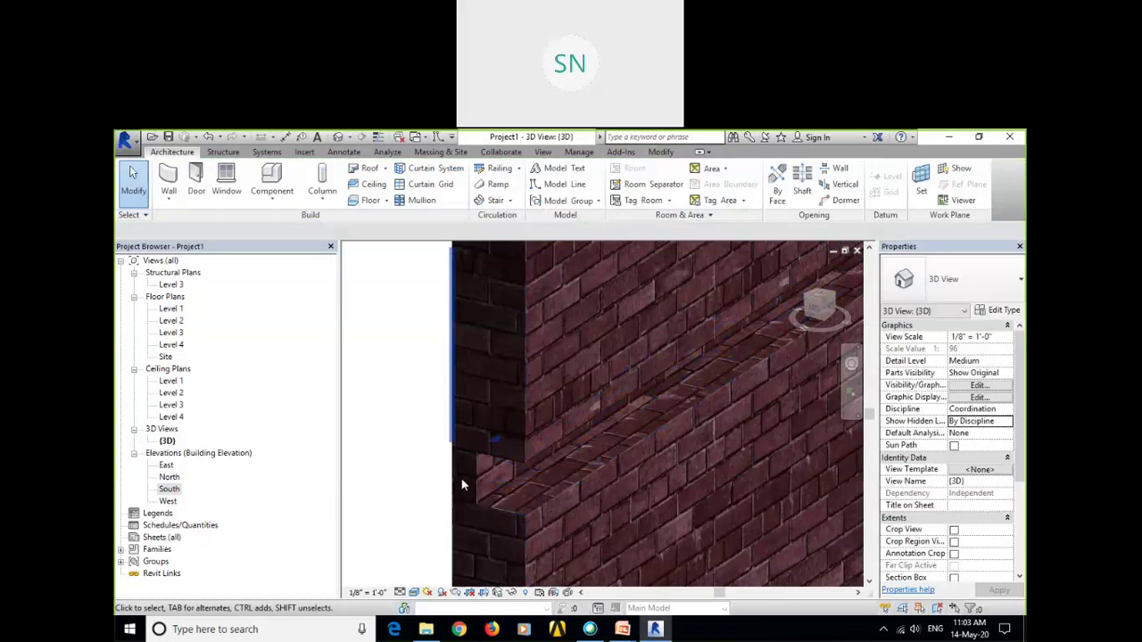
scroll(515, 423, up, 1)
scroll(516, 424, down, 5)
scroll(527, 326, up, 4)
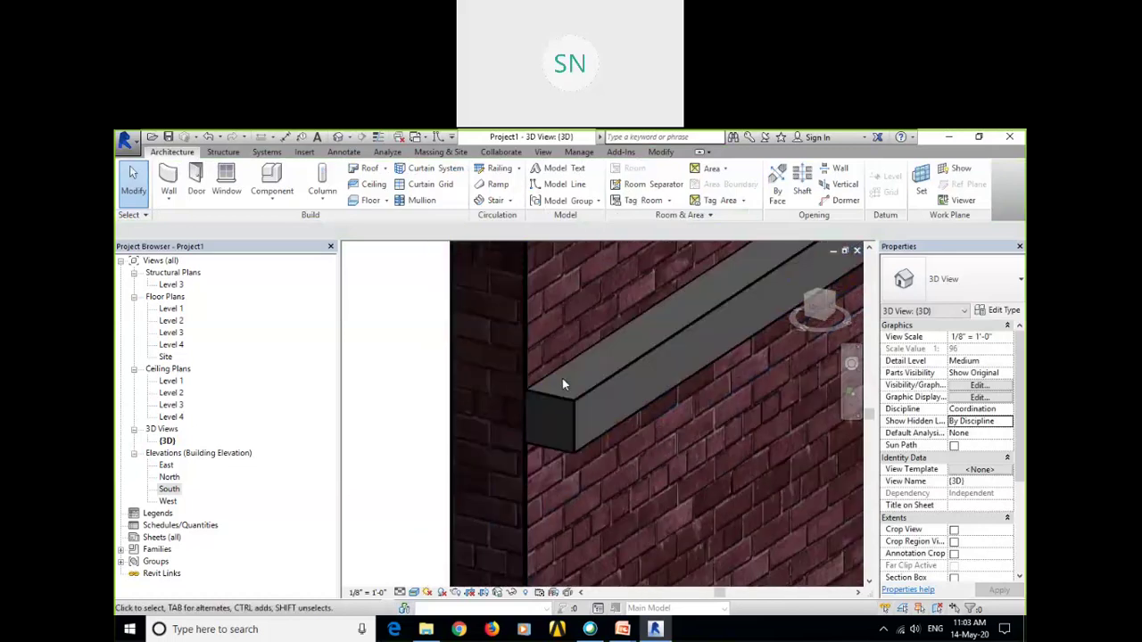
scroll(562, 378, down, 4)
scroll(527, 484, up, 3)
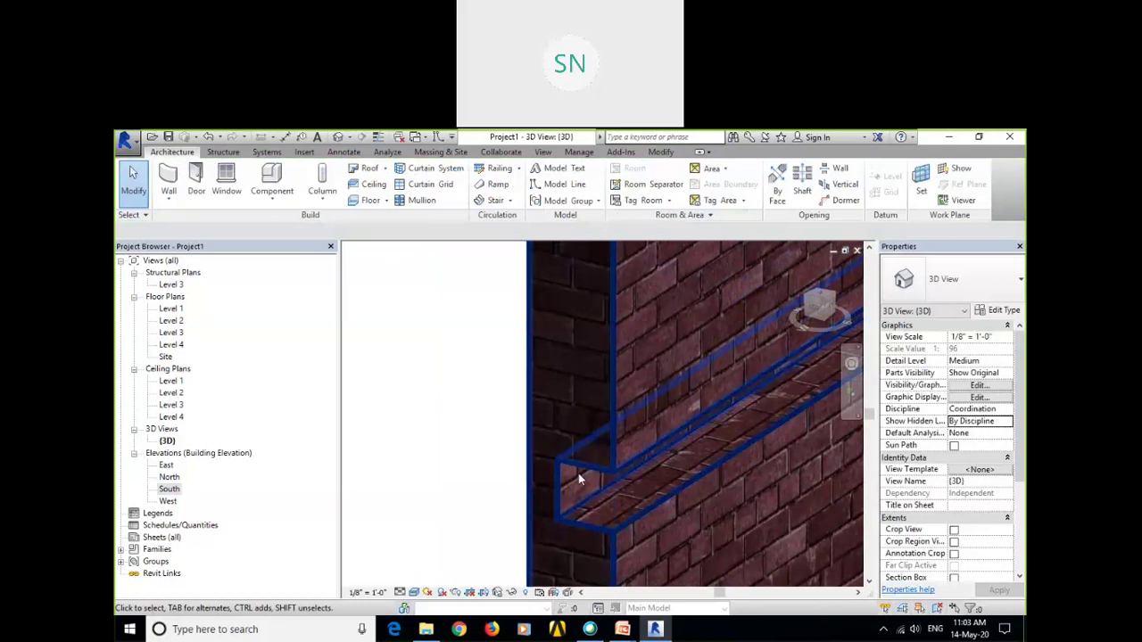
Set the Cornice wall sweep's offset from Level 1 to 5' 0".
scroll(578, 479, down, 3)
click(594, 406)
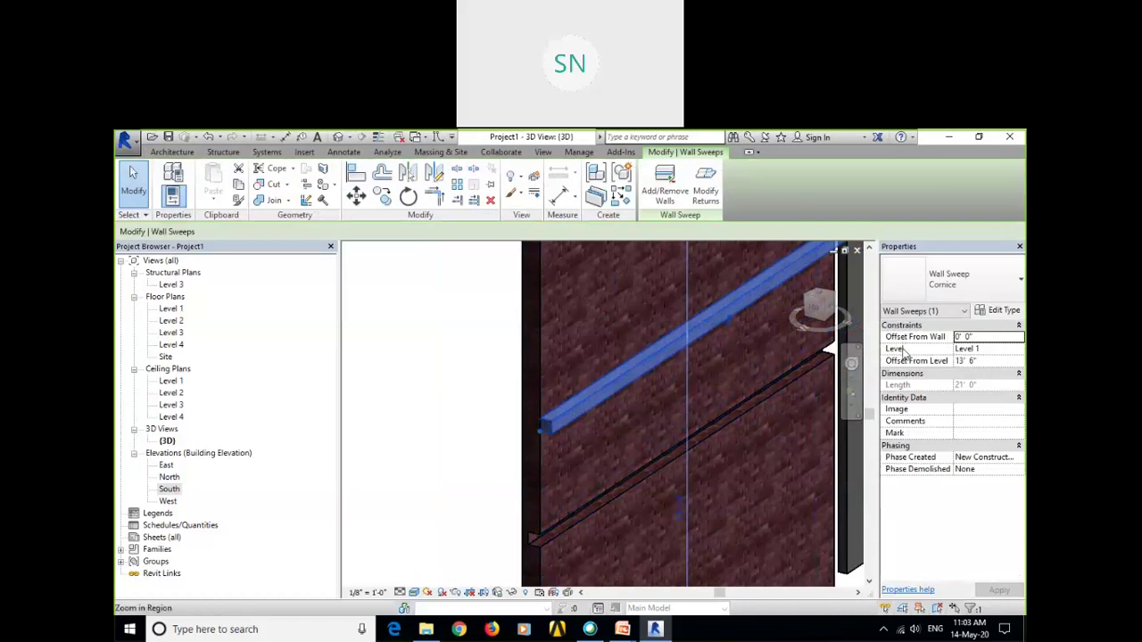
click(986, 359)
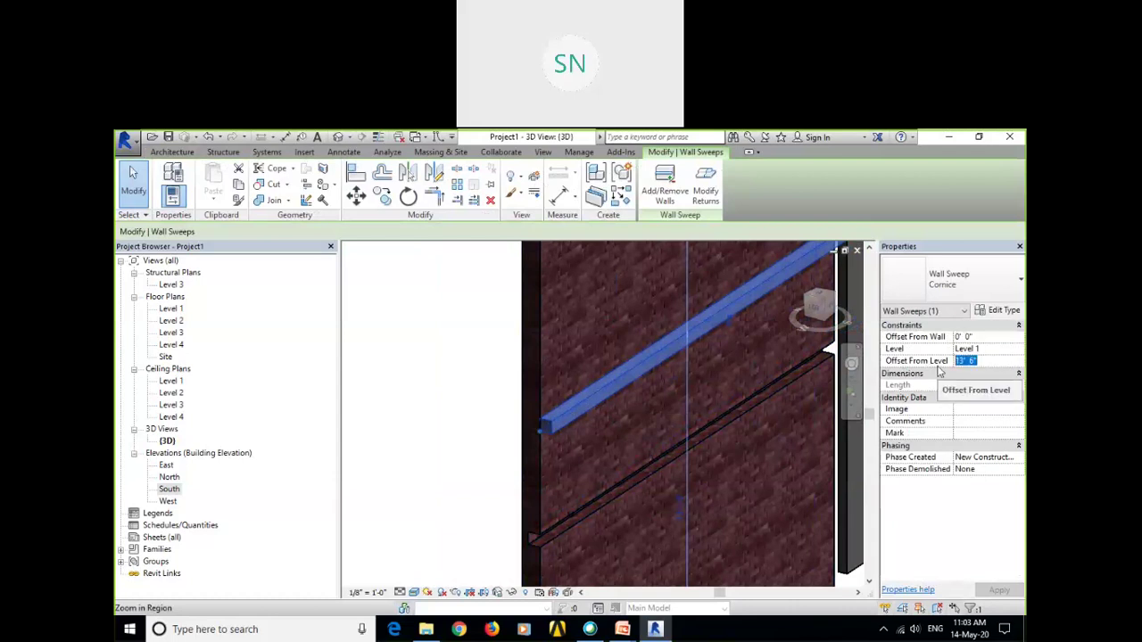
text(5)
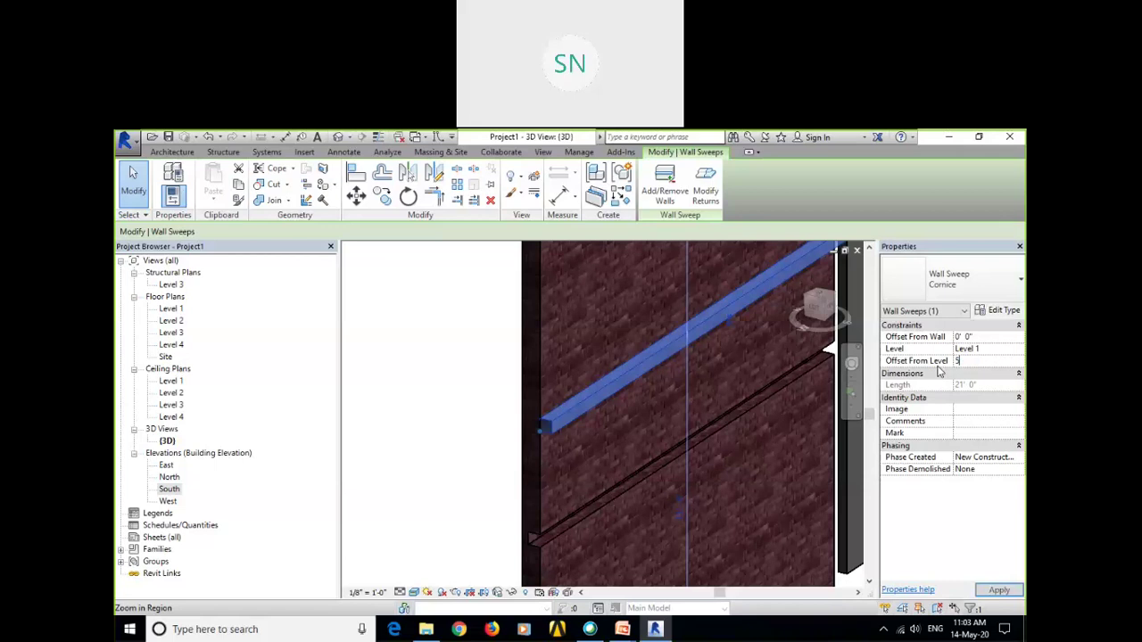
key(Return)
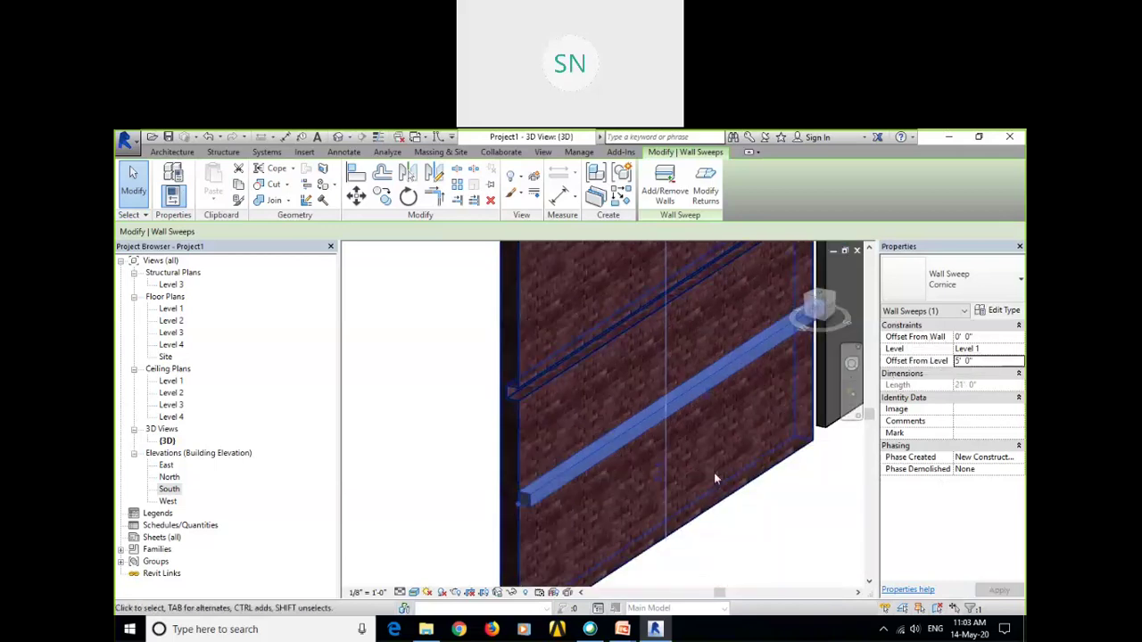
Set the Cornice wall sweep's offset from the wall to -1", checking it at the brick wall's end.
shift+middle_drag(589, 509, 654, 468)
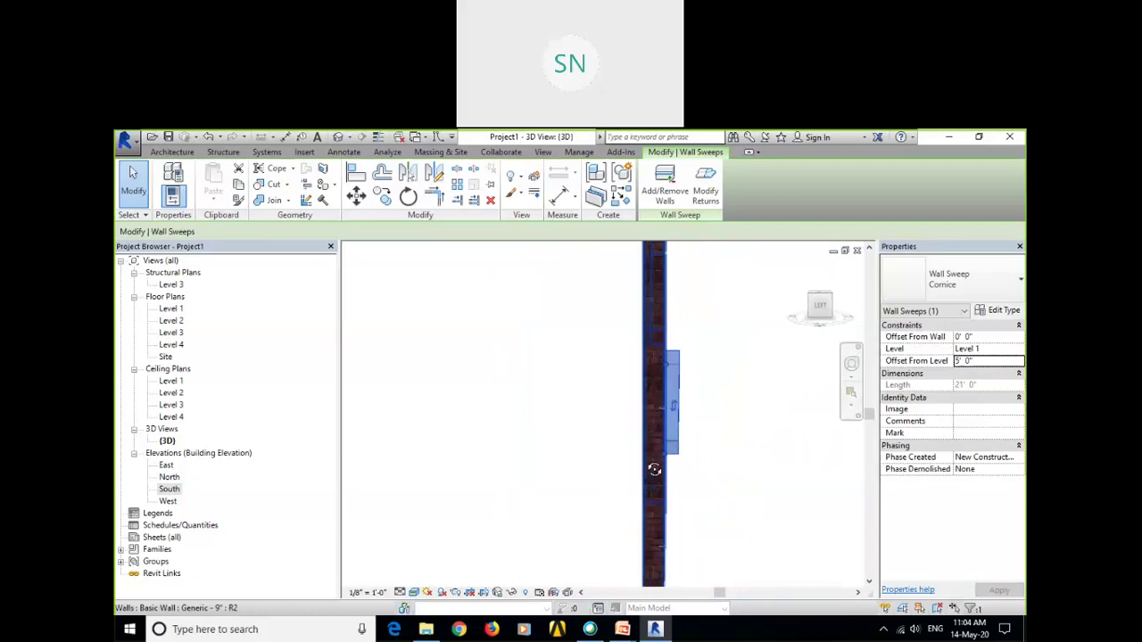
shift+middle_drag(653, 469, 628, 473)
click(981, 338)
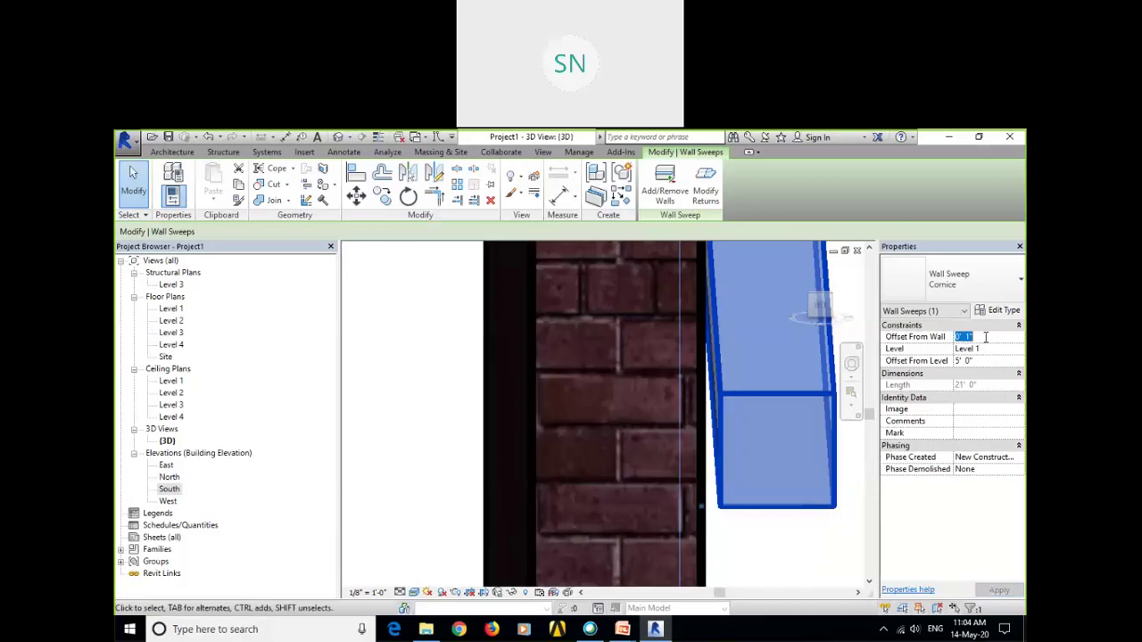
text(-1)
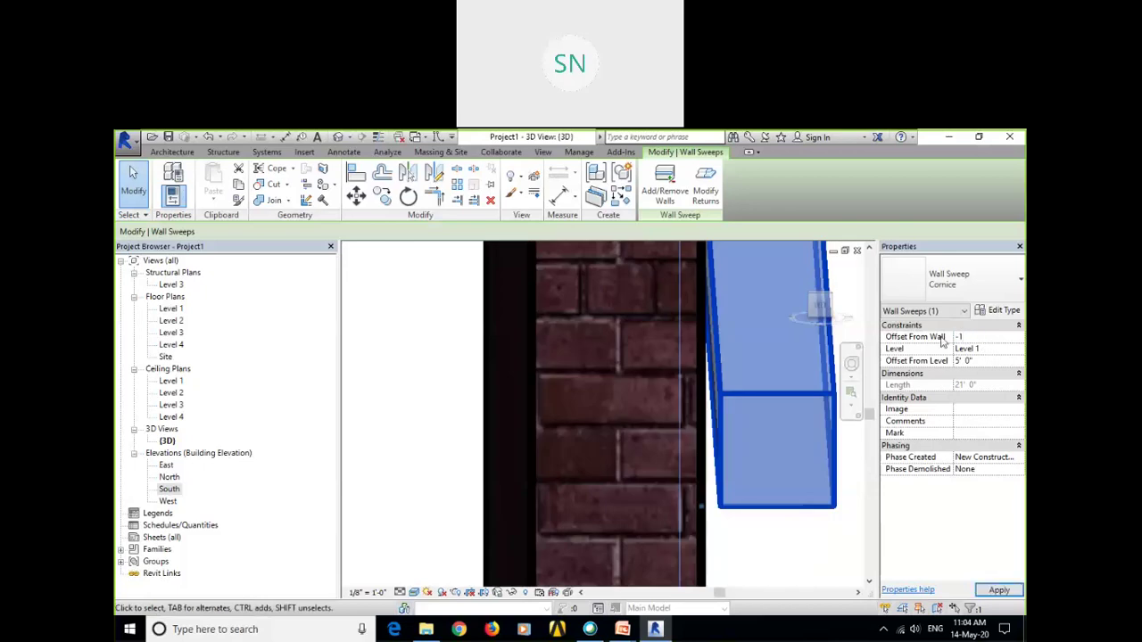
click(997, 592)
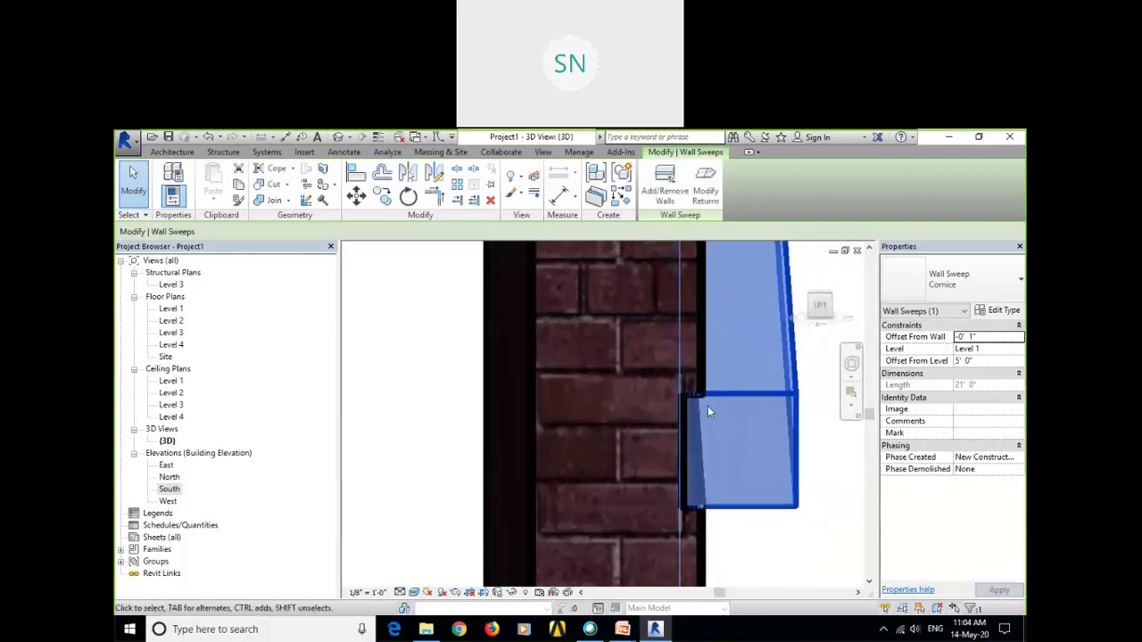
Set the Cornice wall sweep's offset from the wall to -2" so it sits deeper in the brick wall.
click(990, 337)
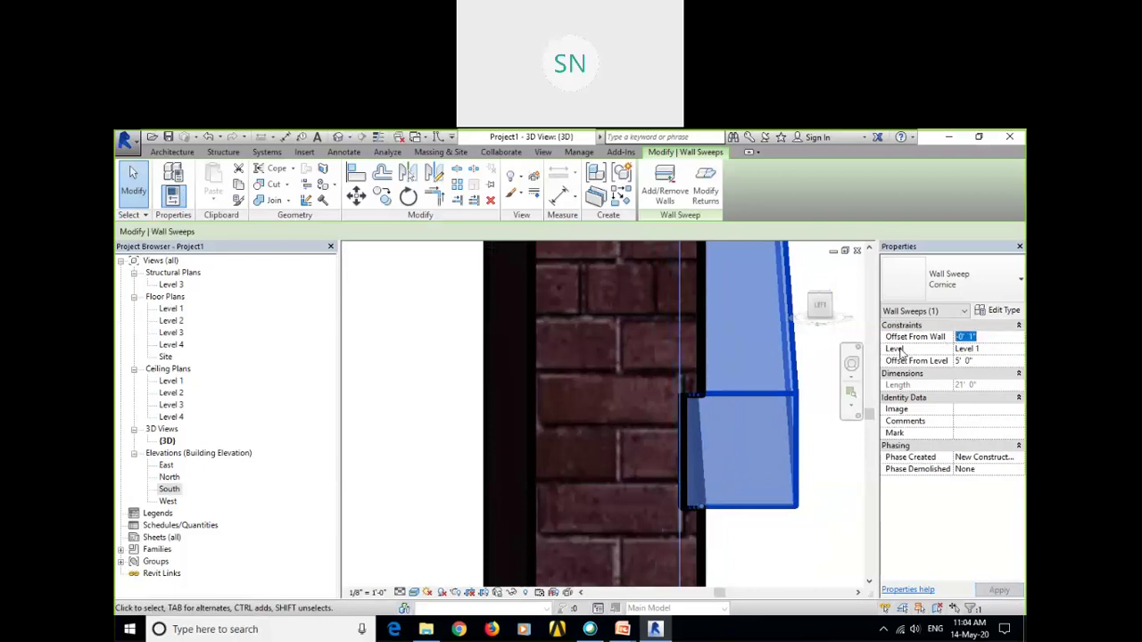
text(-2)
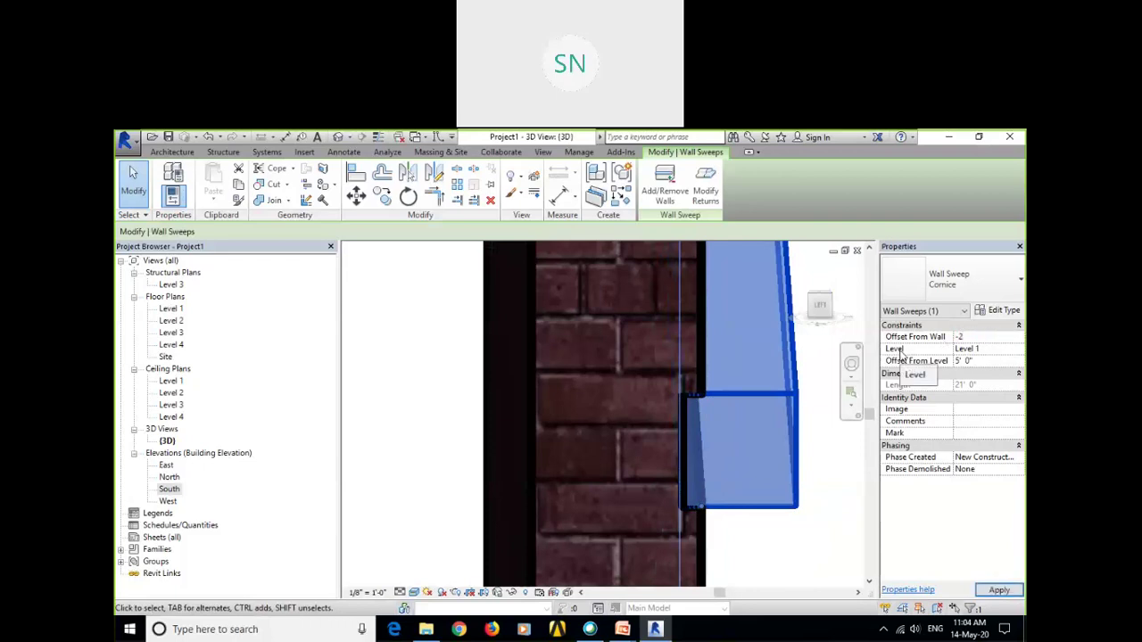
text(')
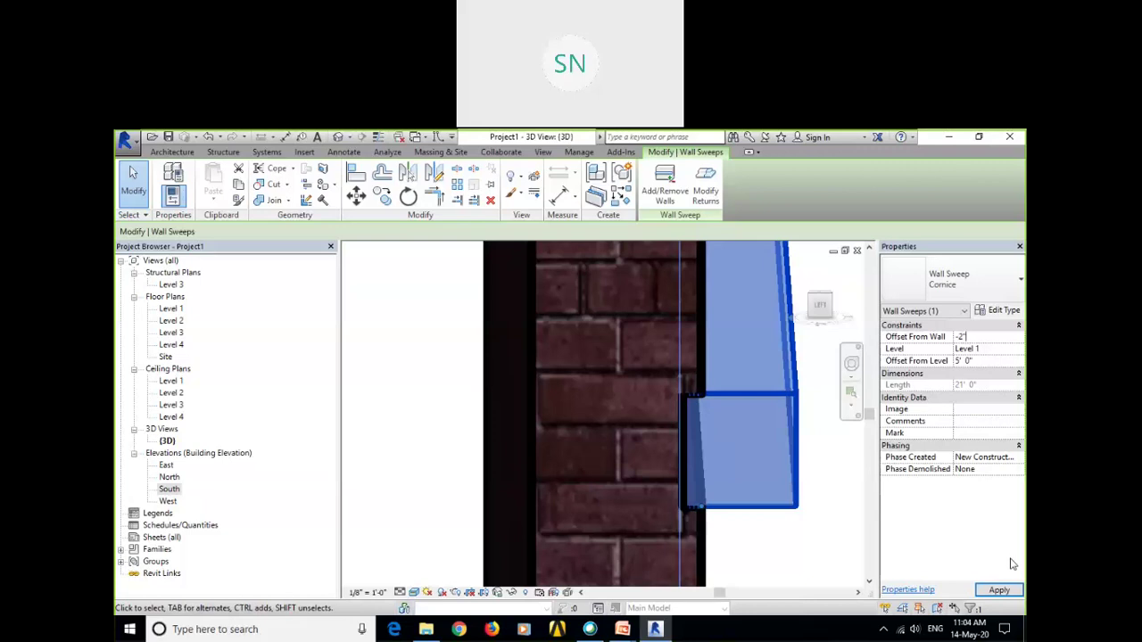
click(999, 591)
click(821, 554)
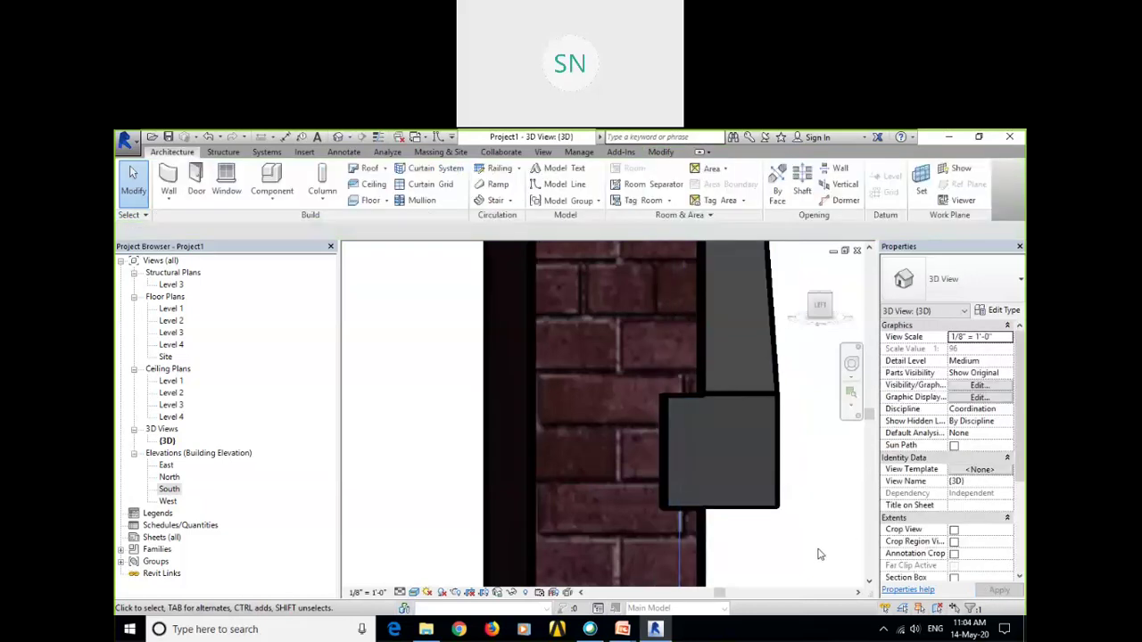
Set the wall reveal's offset from Level 1 to 6' 0", just above the cornice sweep.
scroll(773, 544, down, 5)
shift+middle_drag(748, 497, 613, 385)
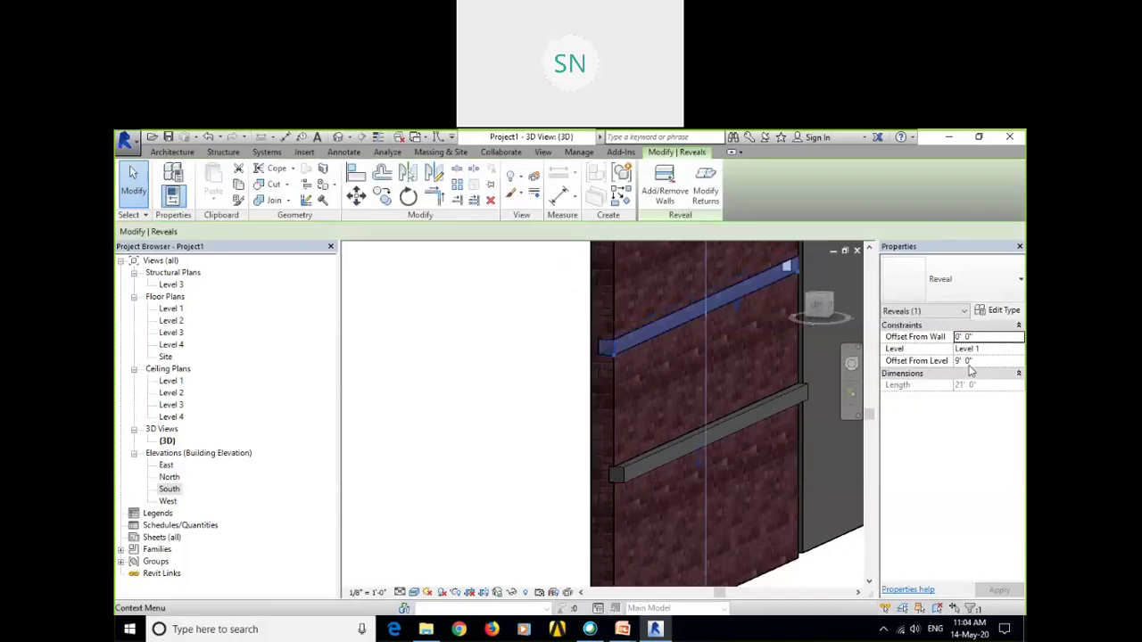
click(999, 590)
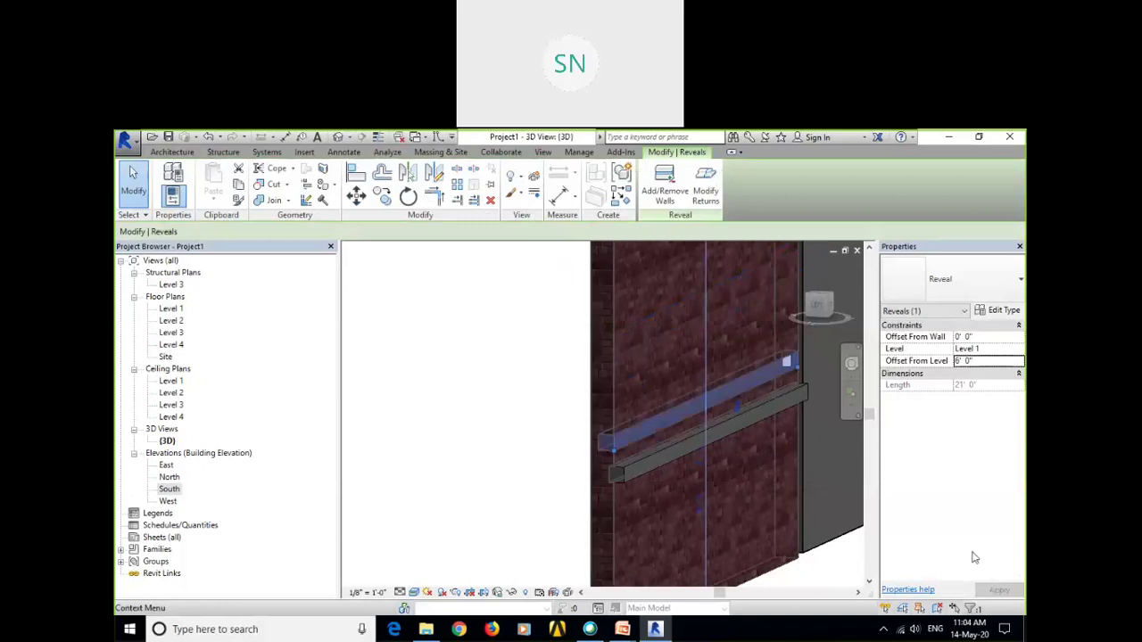
Set the wall reveal's offset from the wall to 1".
scroll(614, 435, up, 2)
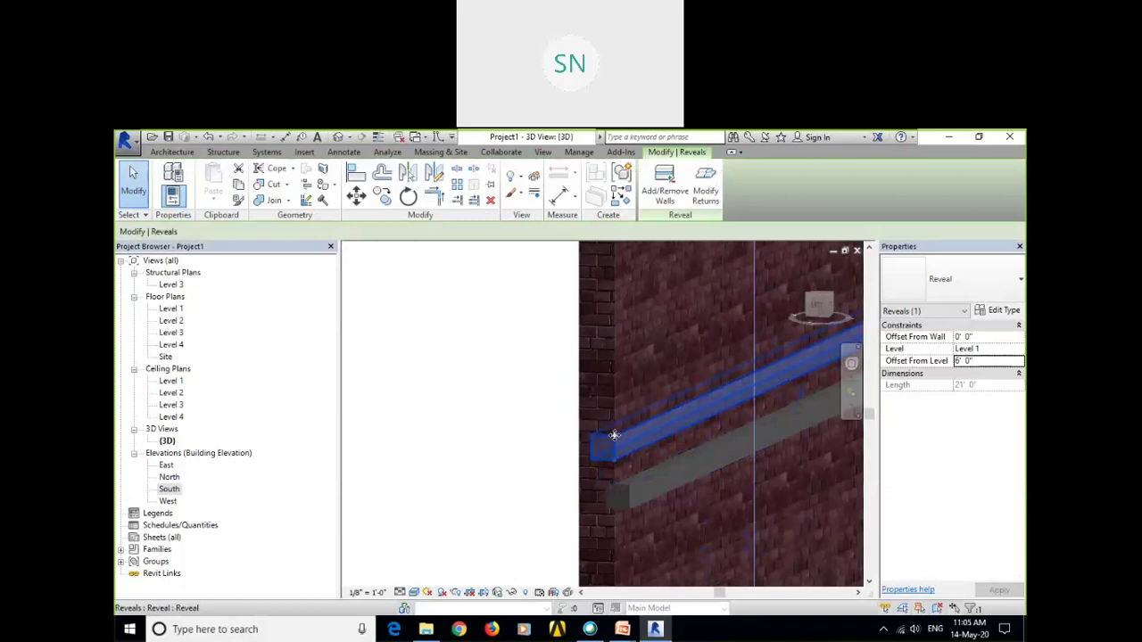
scroll(614, 435, up, 1)
click(988, 339)
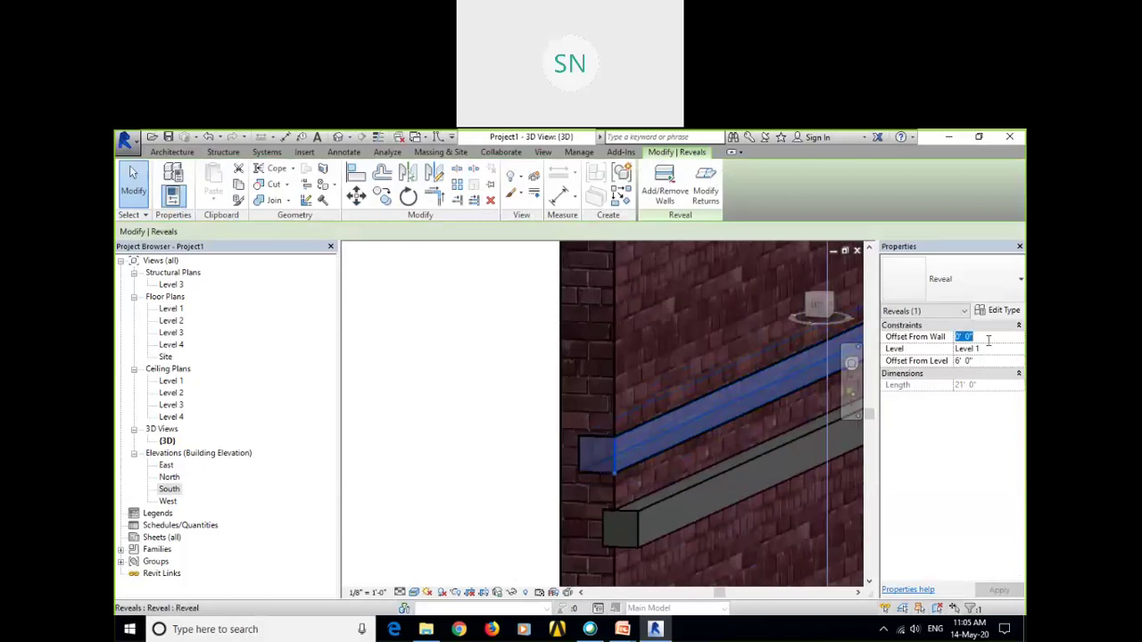
text(1)
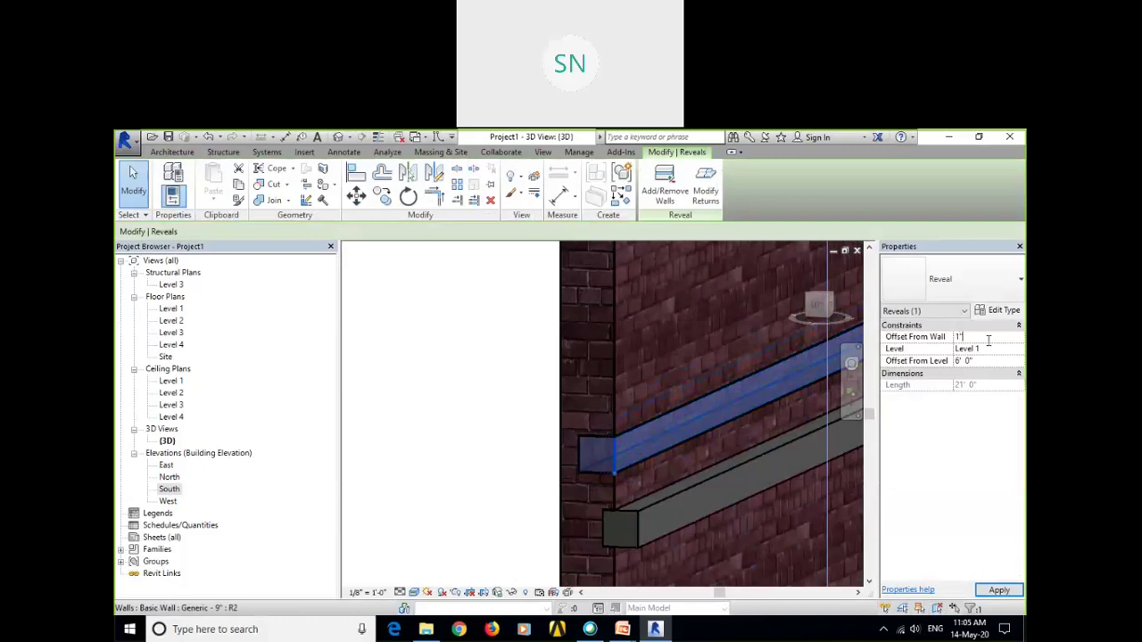
click(997, 590)
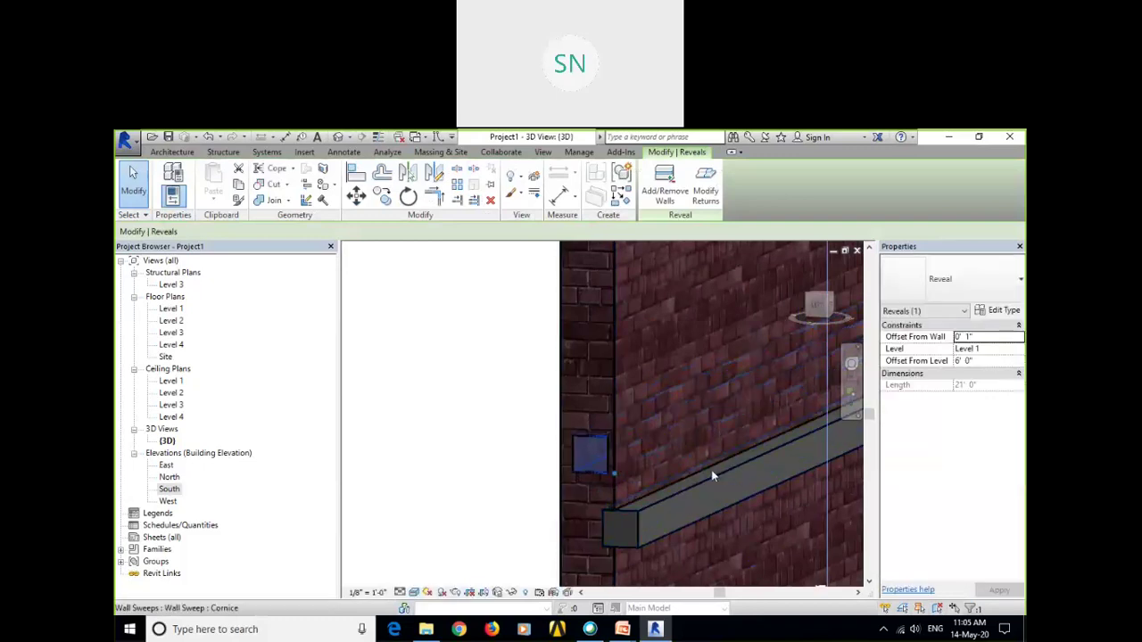
Set the wall reveal's offset from the wall to -2" and inspect its recess at the brick wall's end.
drag(990, 337, 931, 342)
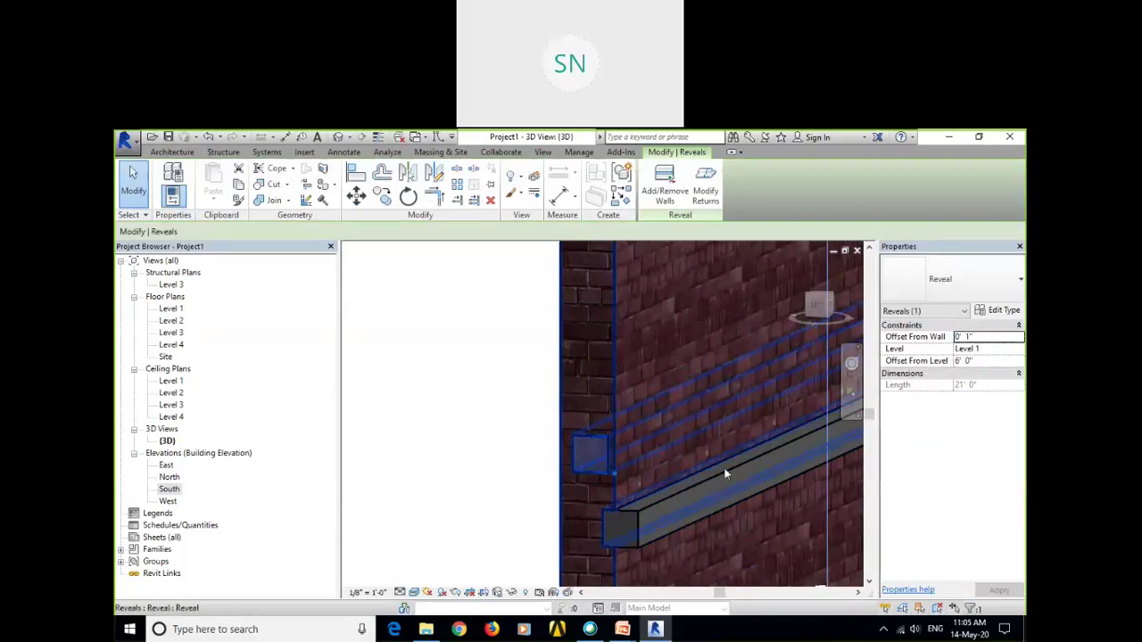
click(987, 339)
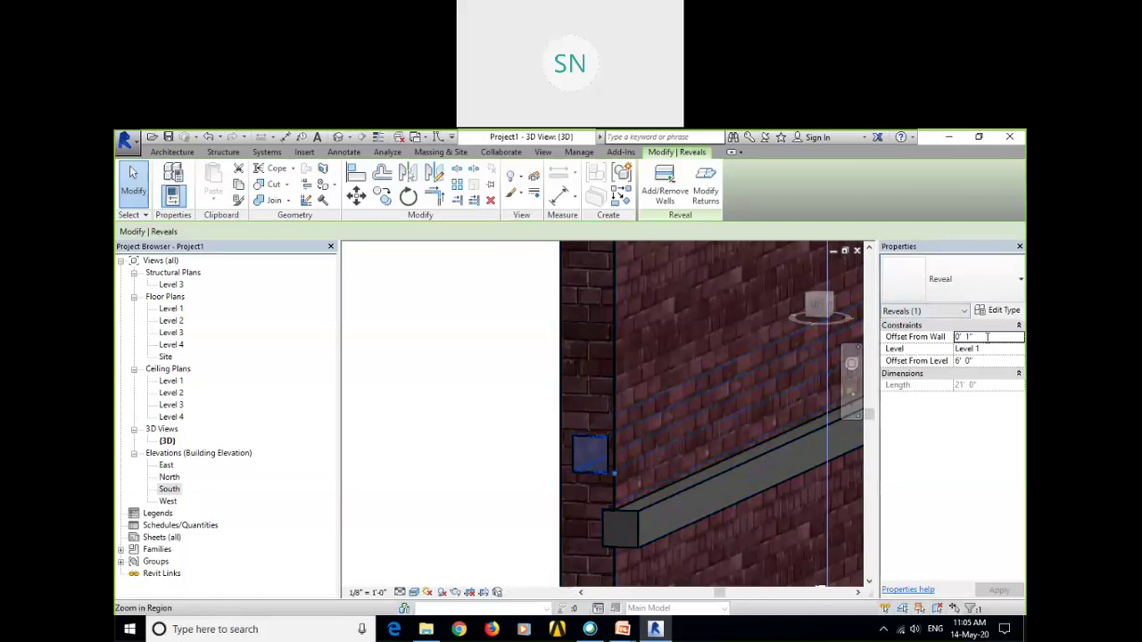
text(-)
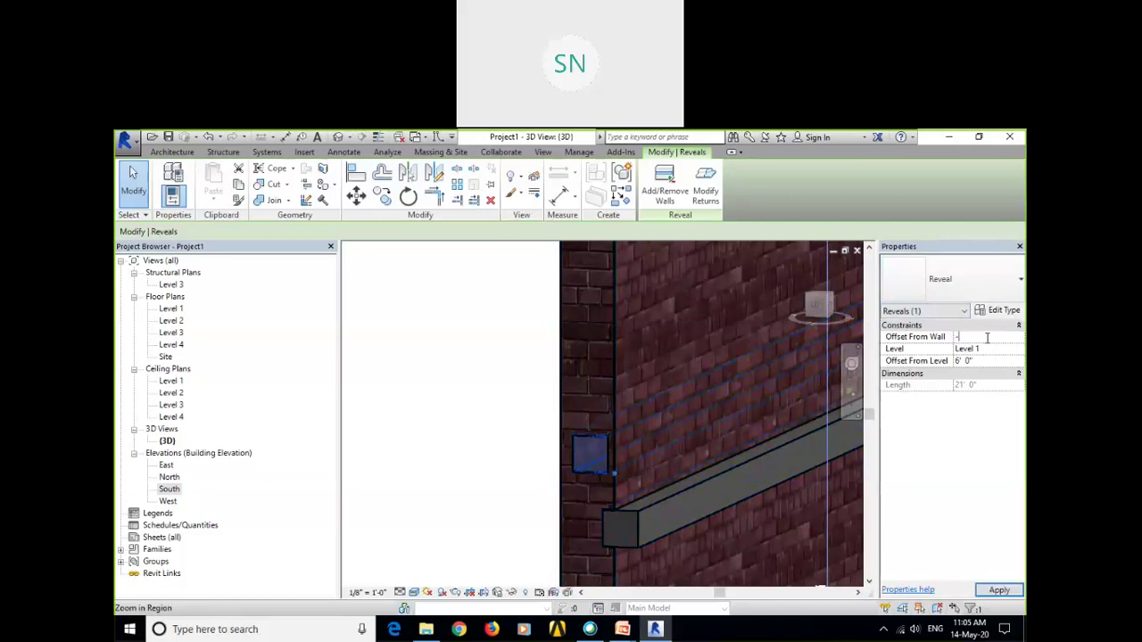
text(2)
key(Return)
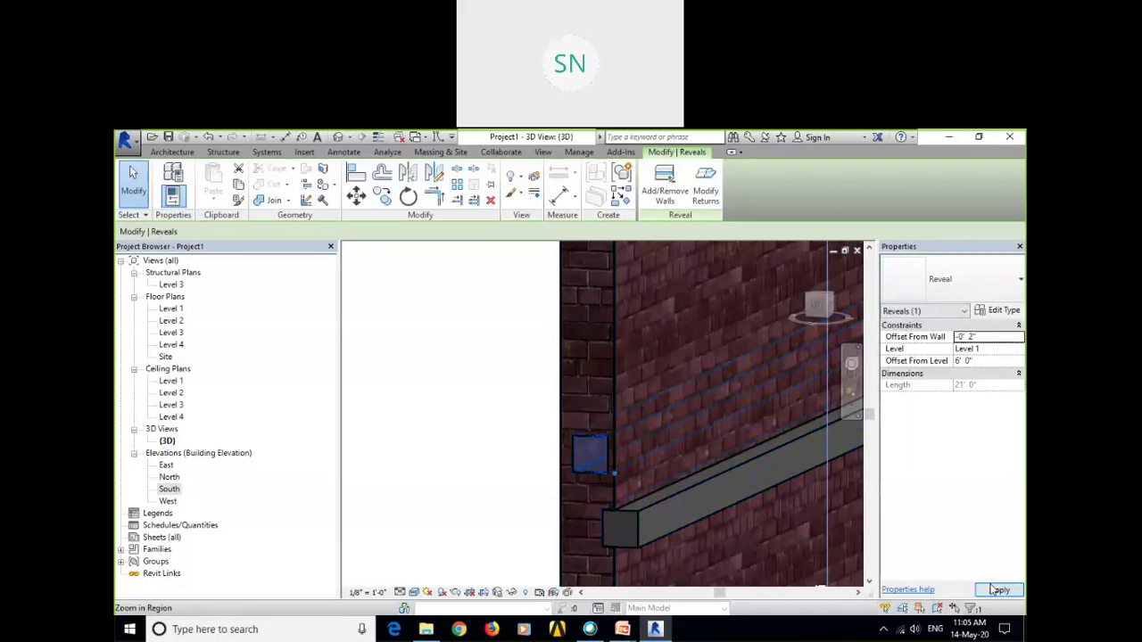
click(997, 590)
scroll(603, 448, up, 1)
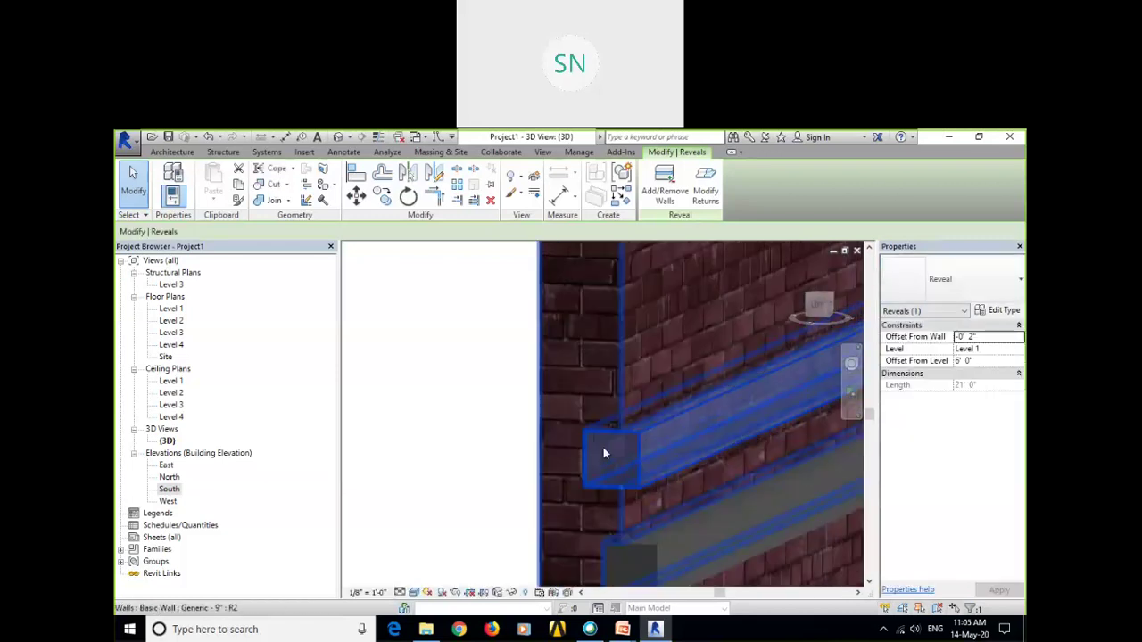
scroll(603, 447, up, 1)
shift+middle_drag(586, 411, 632, 482)
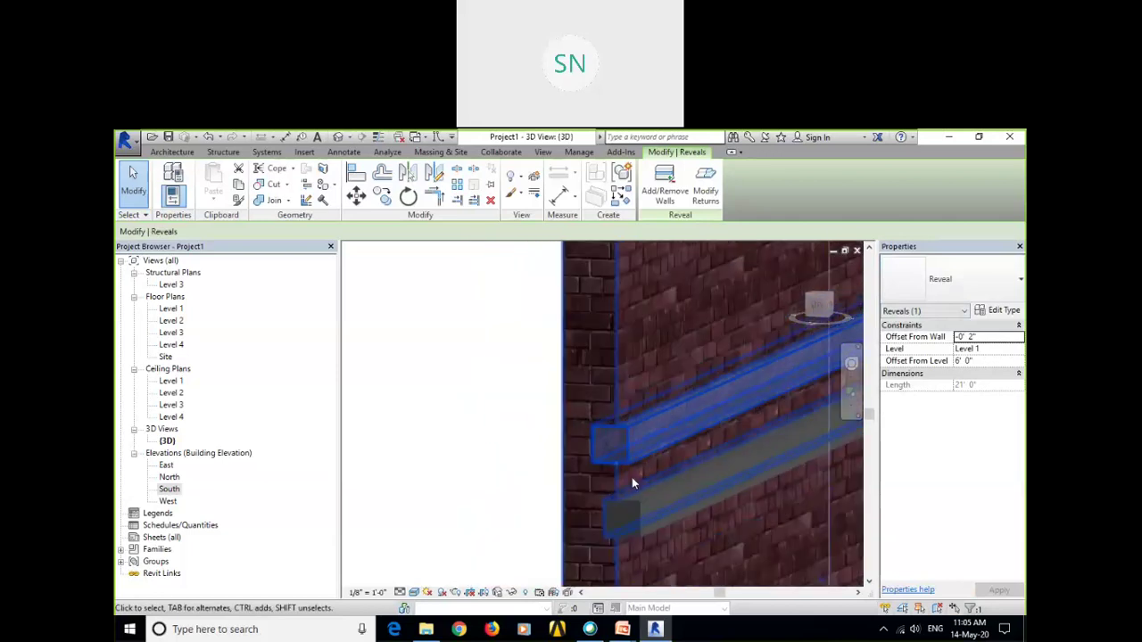
click(522, 496)
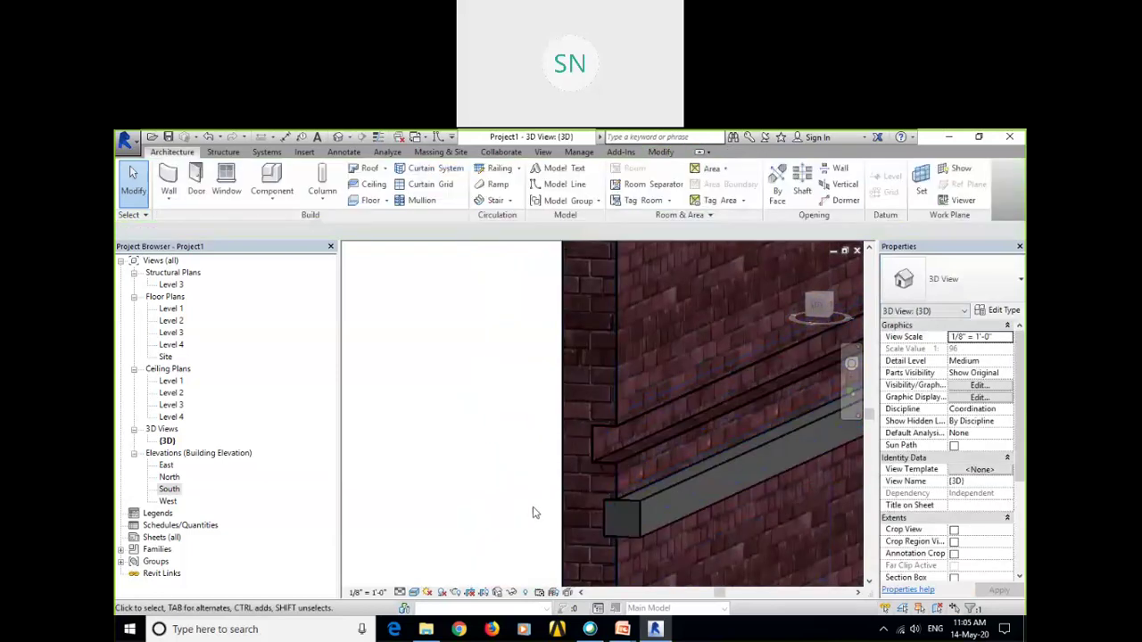
Change the Reveal type's profile to C-Channel-Profile : C9X15 and apply it to the reveal above the cornice sweep.
shift+middle_drag(533, 513, 663, 492)
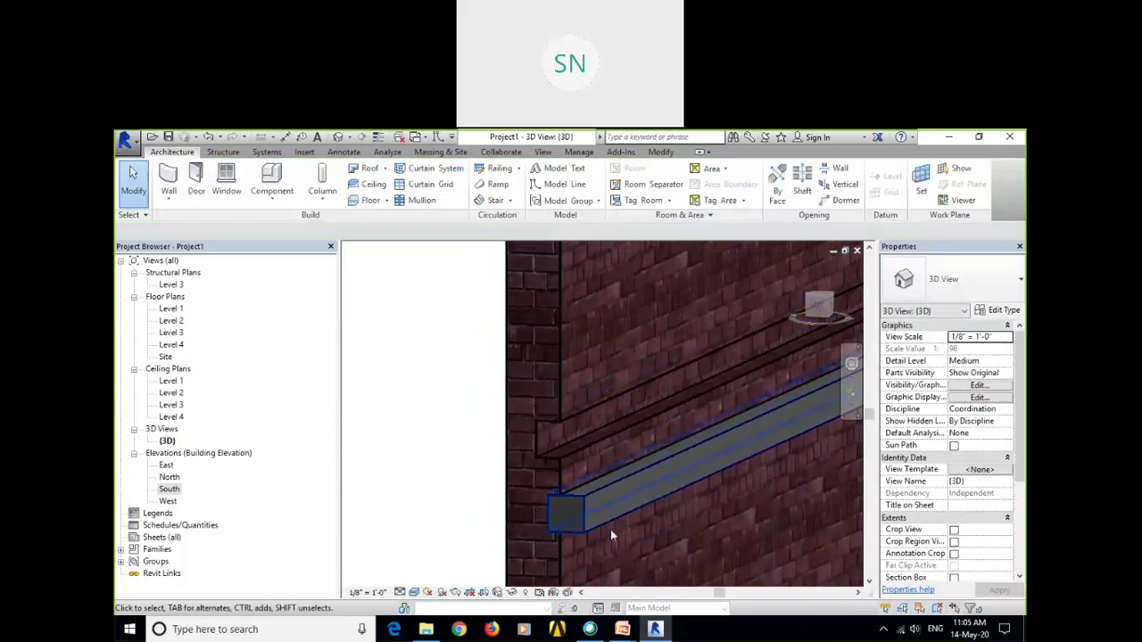
shift+middle_drag(608, 528, 553, 431)
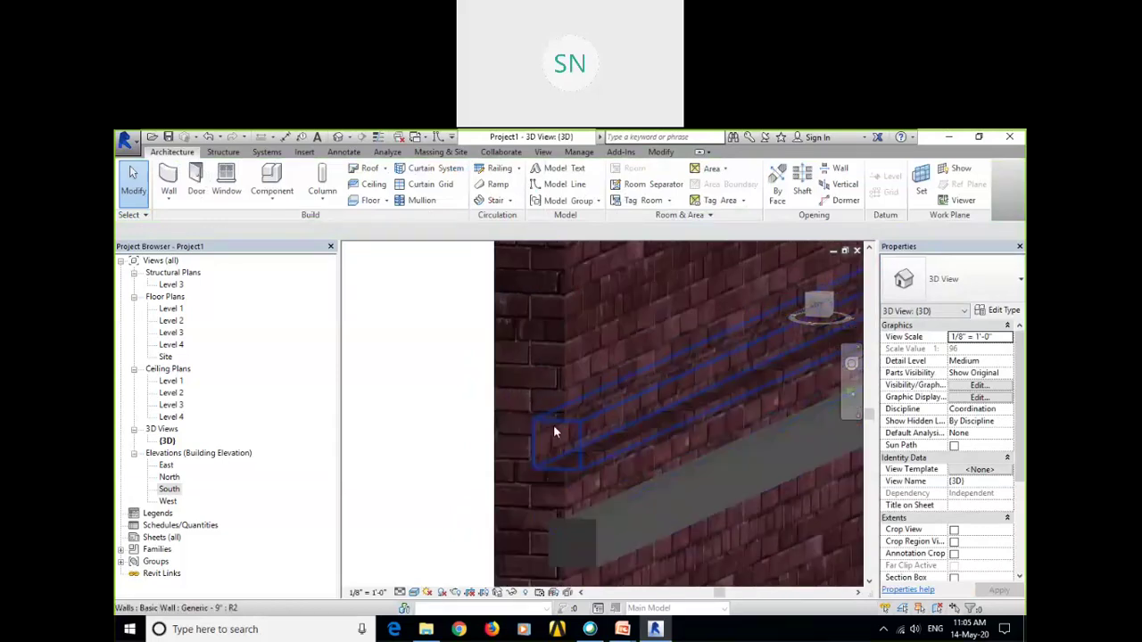
click(553, 425)
shift+middle_drag(553, 424, 641, 408)
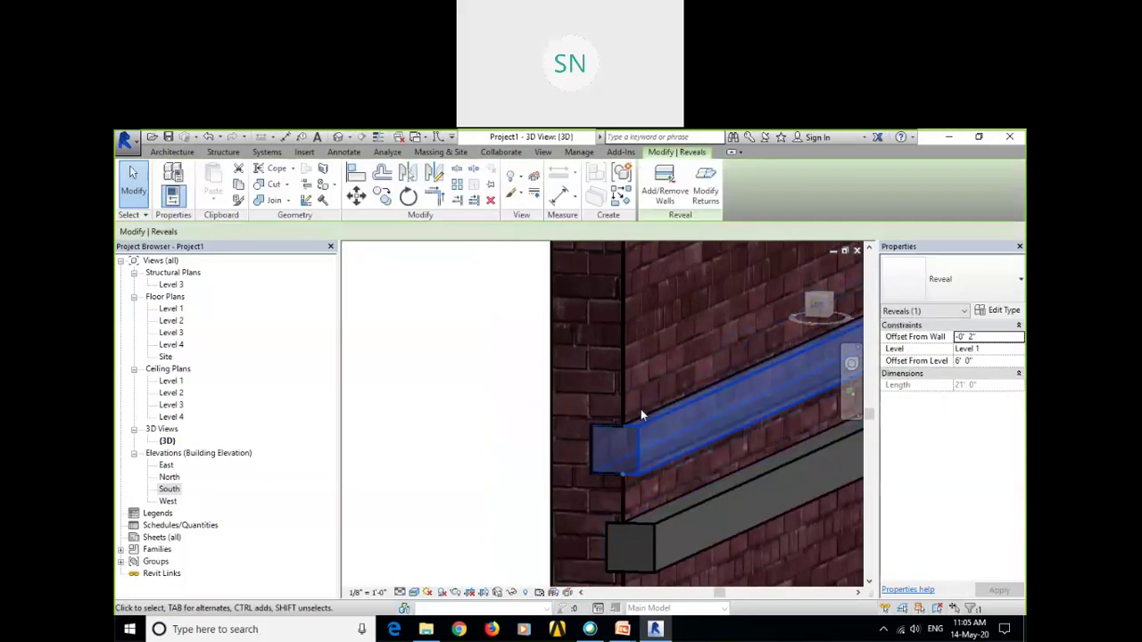
double_click(640, 408)
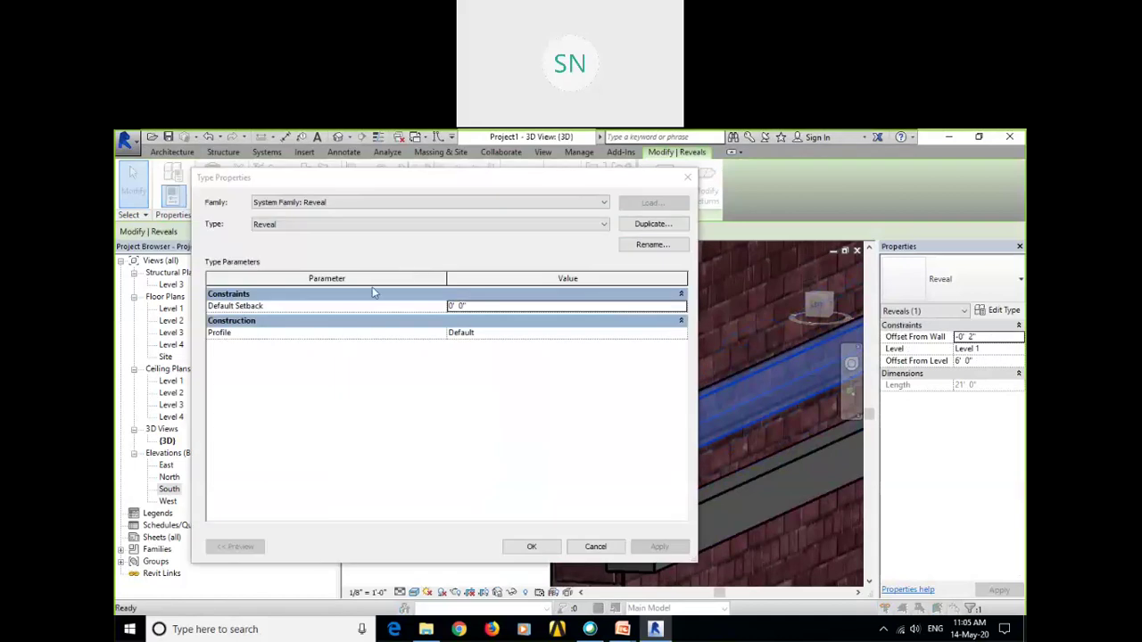
click(682, 333)
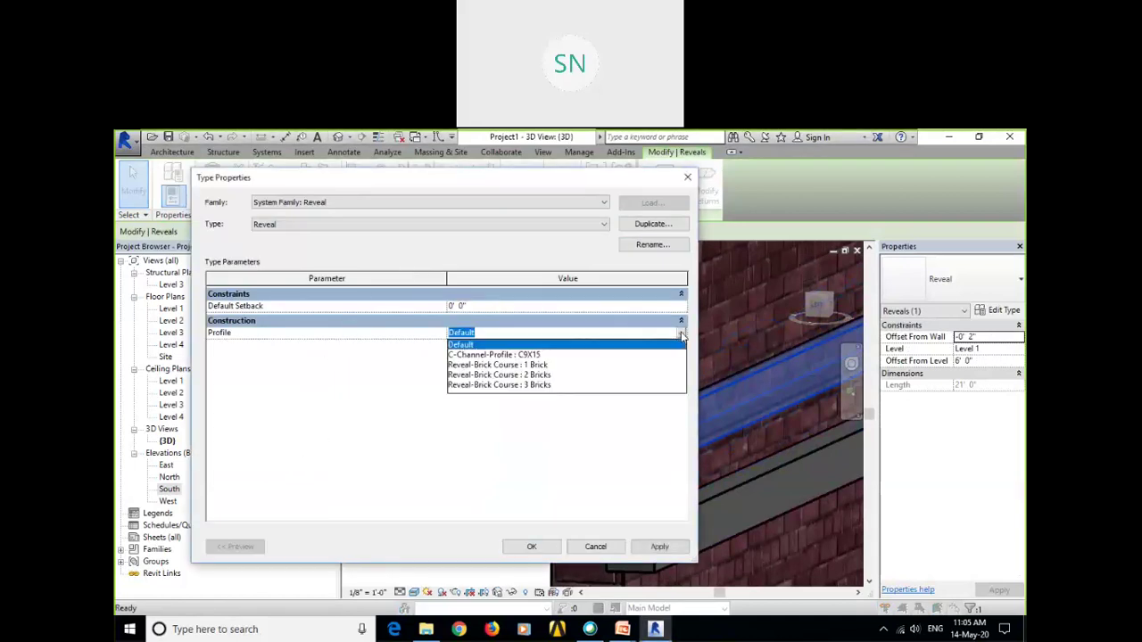
click(511, 356)
click(658, 546)
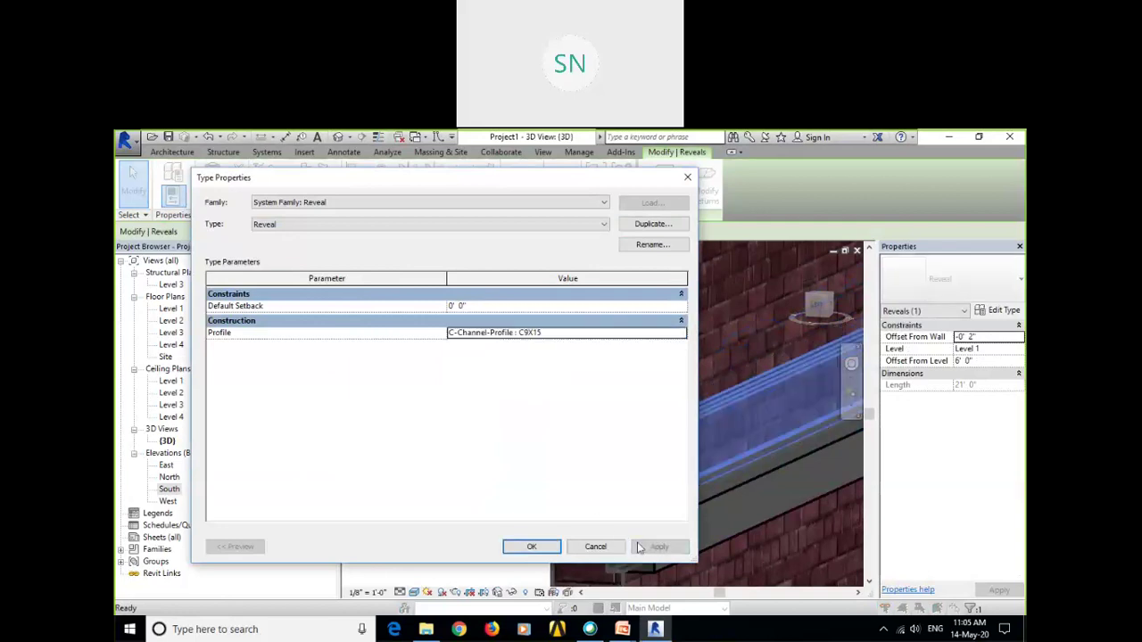
drag(604, 183, 460, 226)
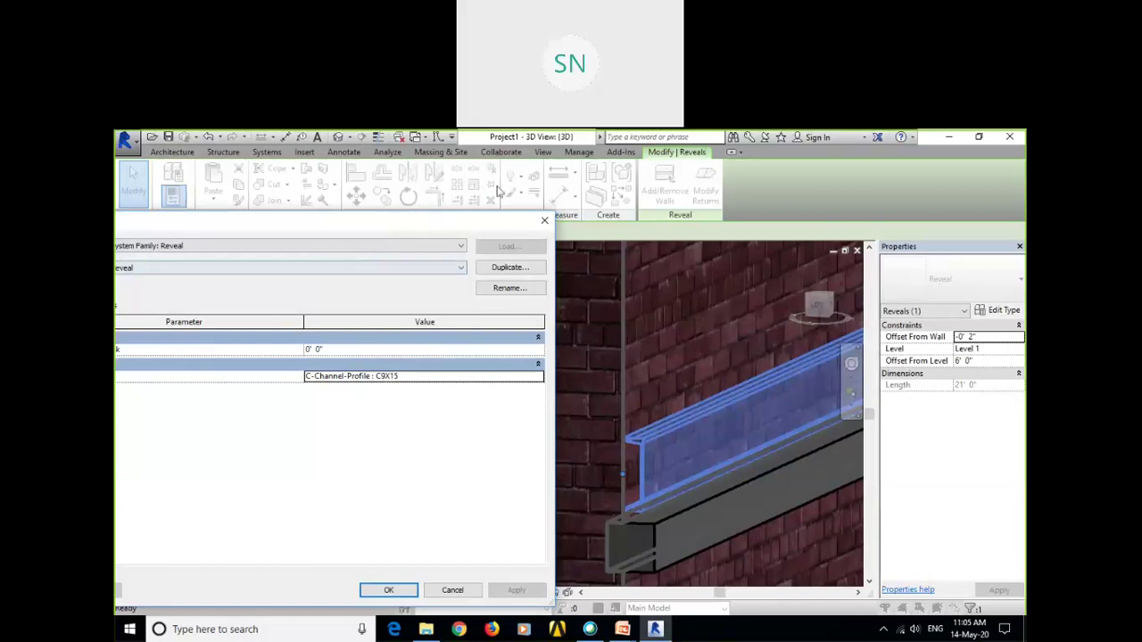
Change the Reveal type's profile to Reveal-Brick Course : 1 Brick and apply it to the model.
click(532, 306)
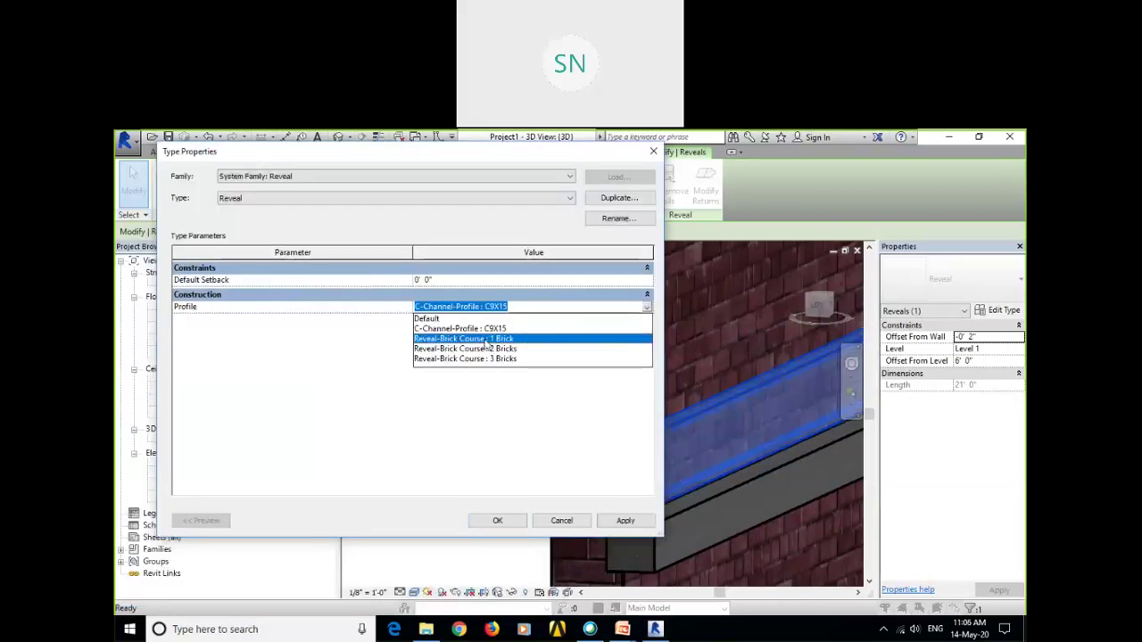
click(486, 339)
click(624, 520)
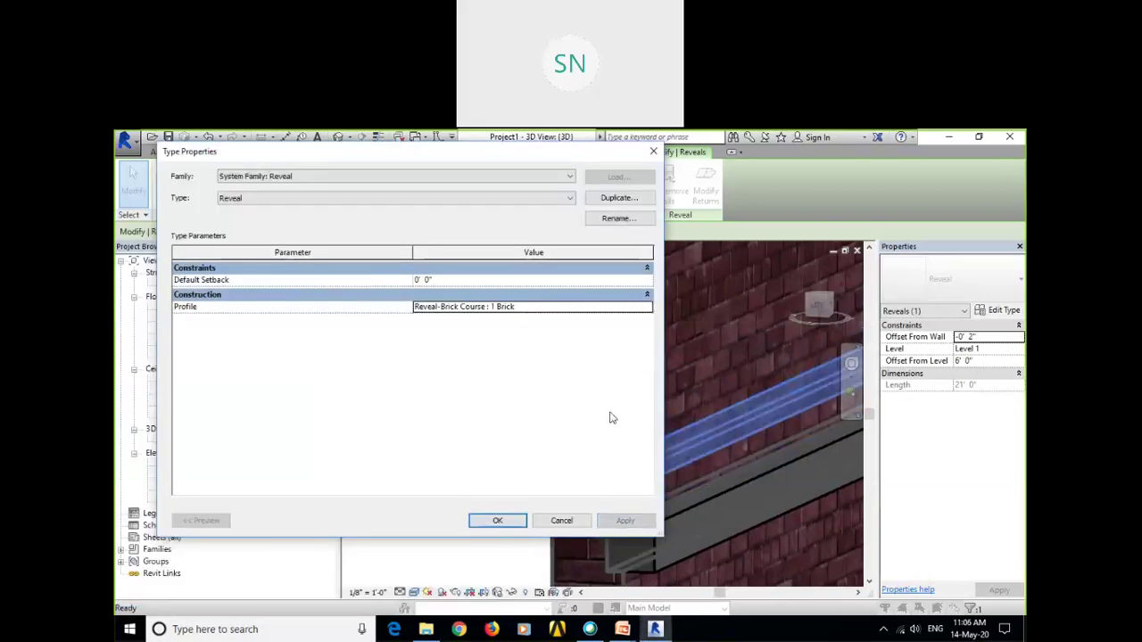
drag(559, 155, 466, 184)
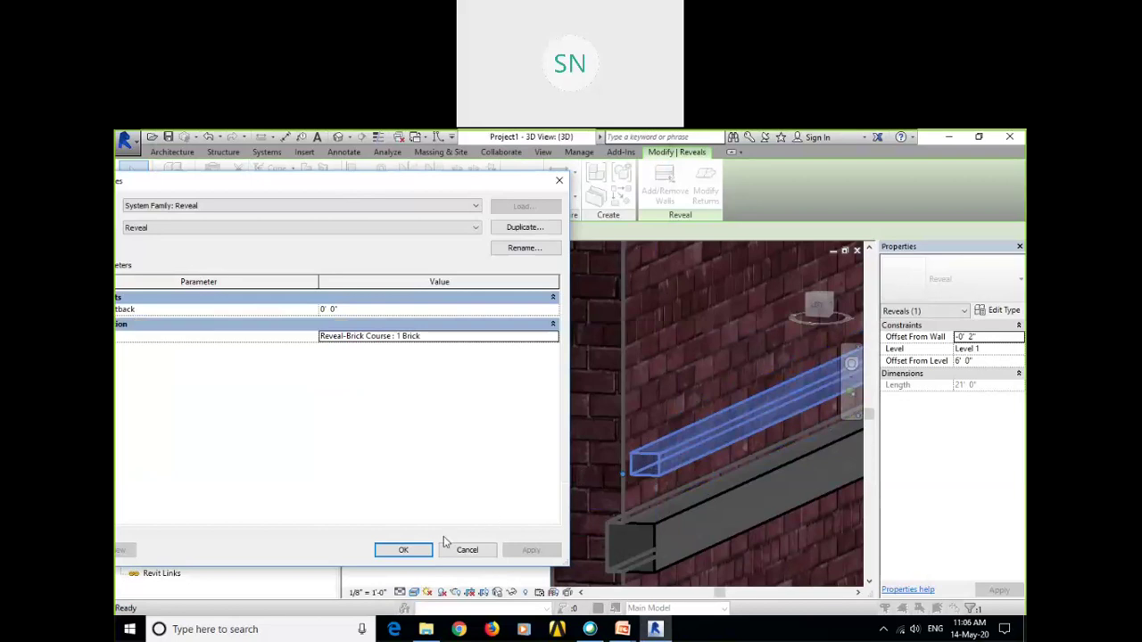
Set the offset from the wall to 0 for the reveal above the cornice sweep.
click(403, 550)
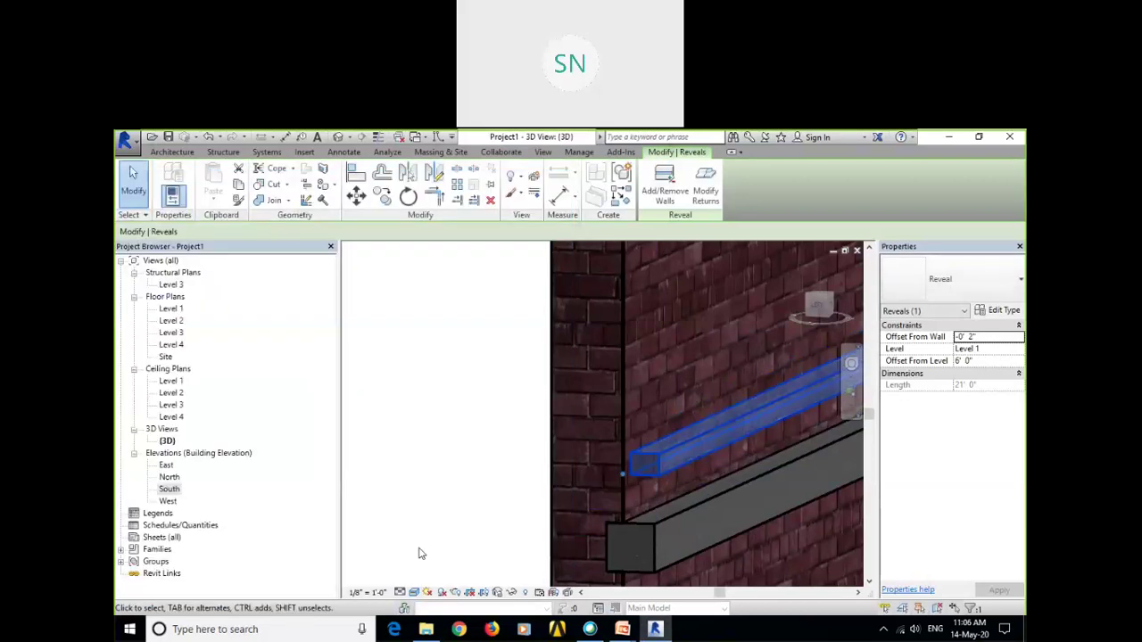
click(989, 337)
text(0)
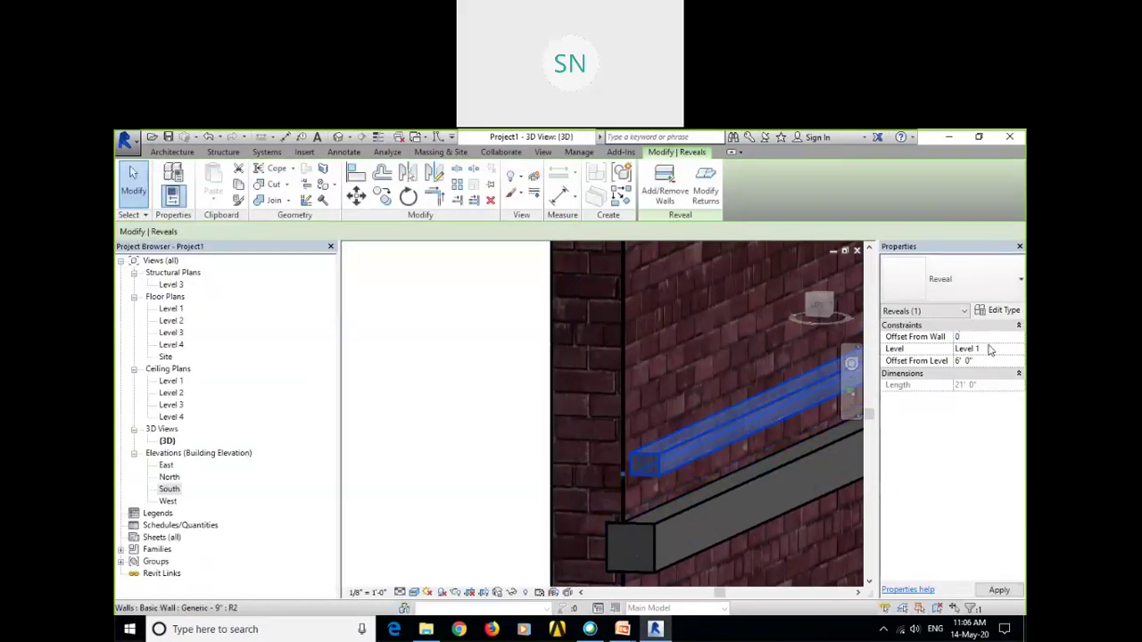
click(997, 589)
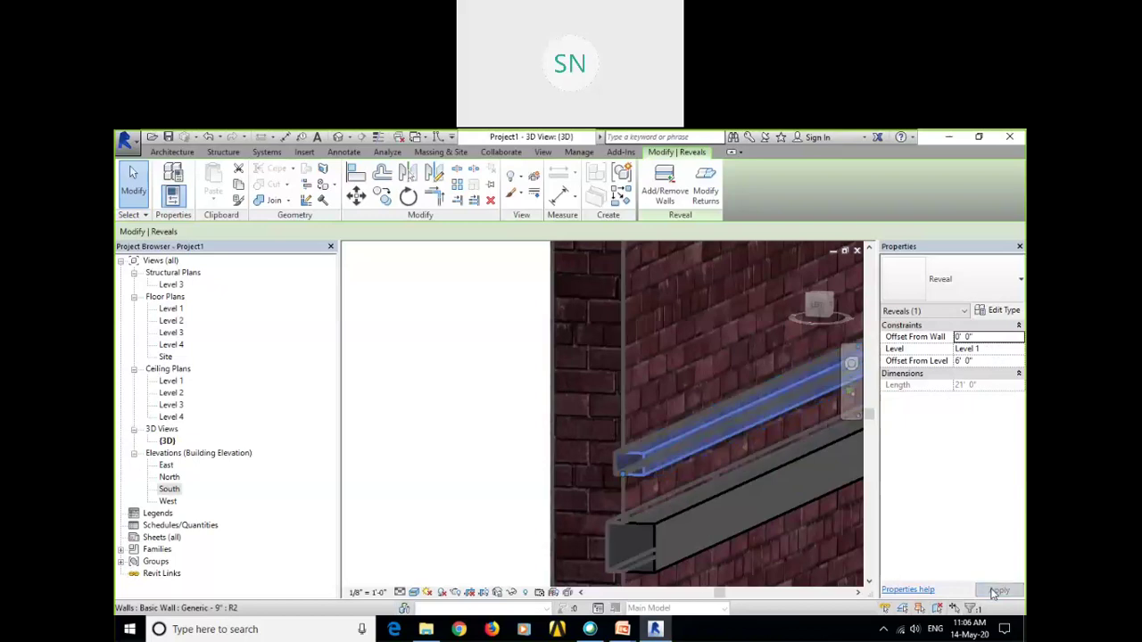
Set the reveal's offset from the wall to 2" and inspect its cut at the brick wall's end.
click(983, 336)
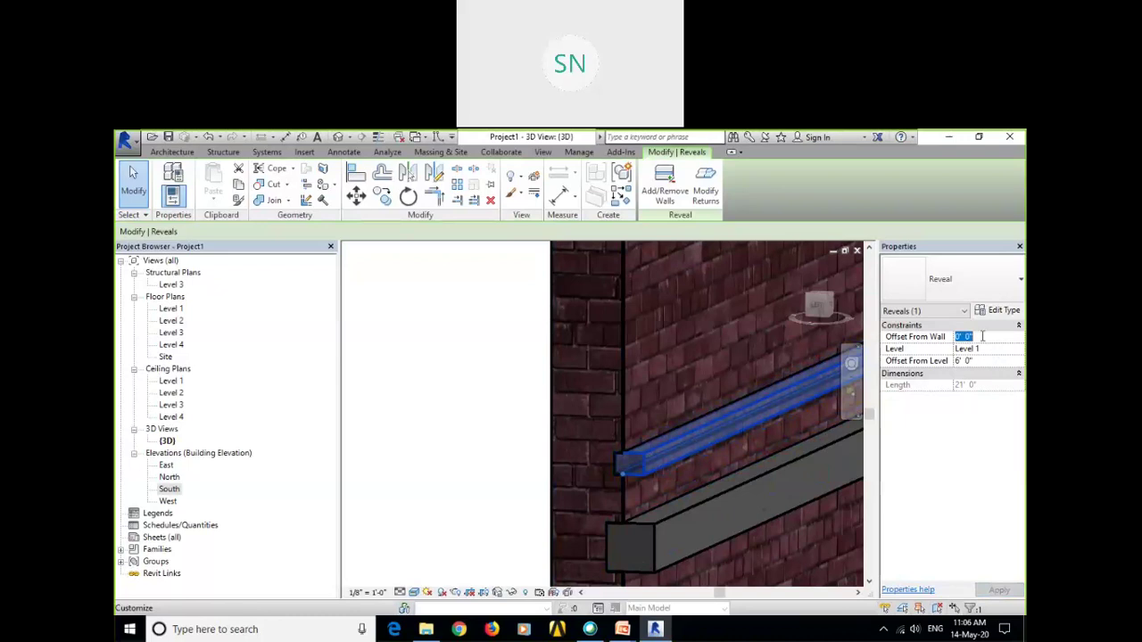
text(0' 2")
click(998, 590)
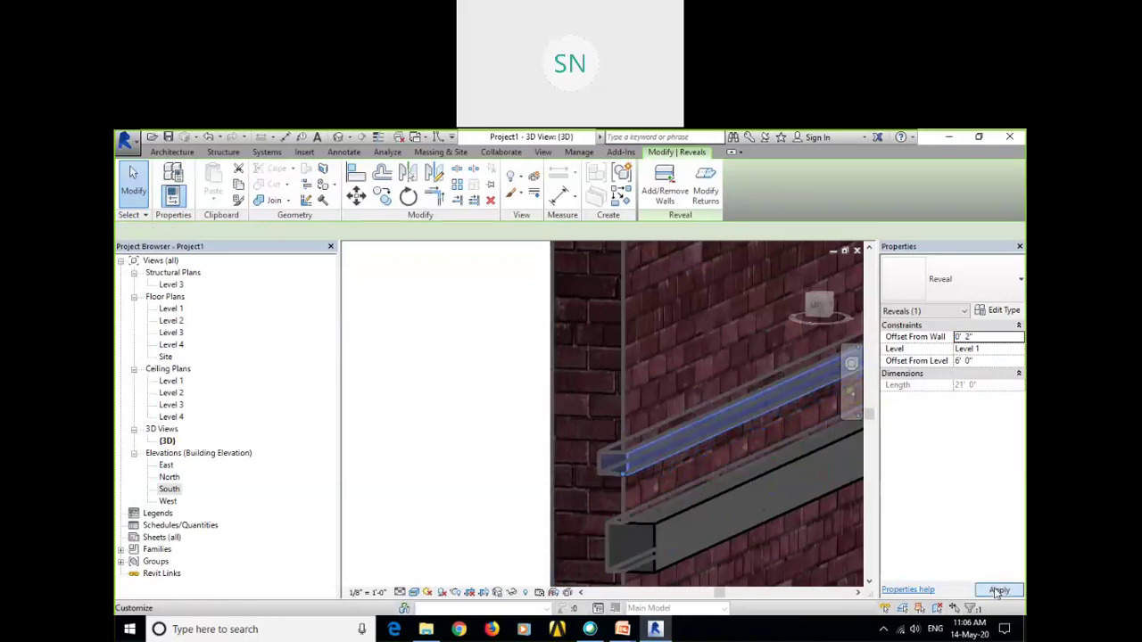
scroll(615, 484, up, 2)
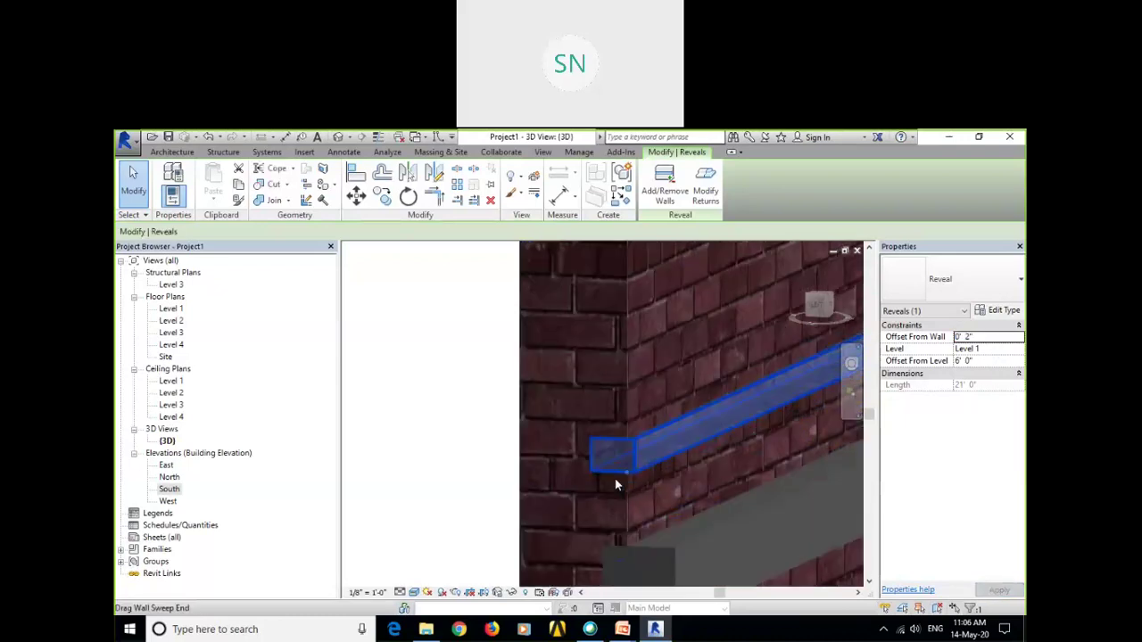
scroll(615, 485, up, 1)
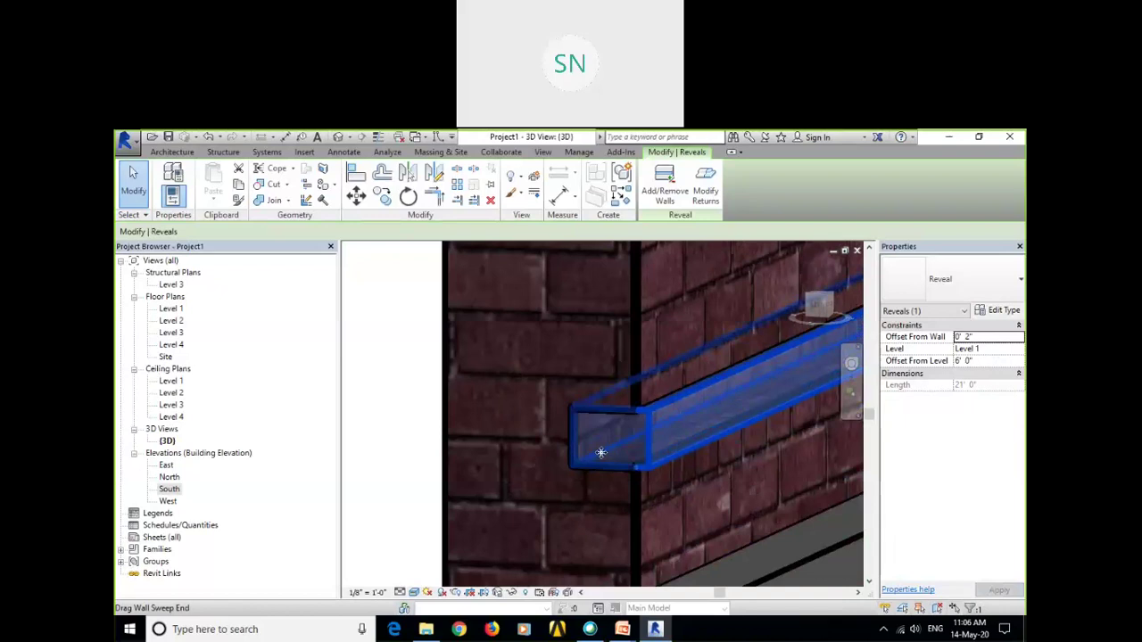
scroll(611, 446, down, 2)
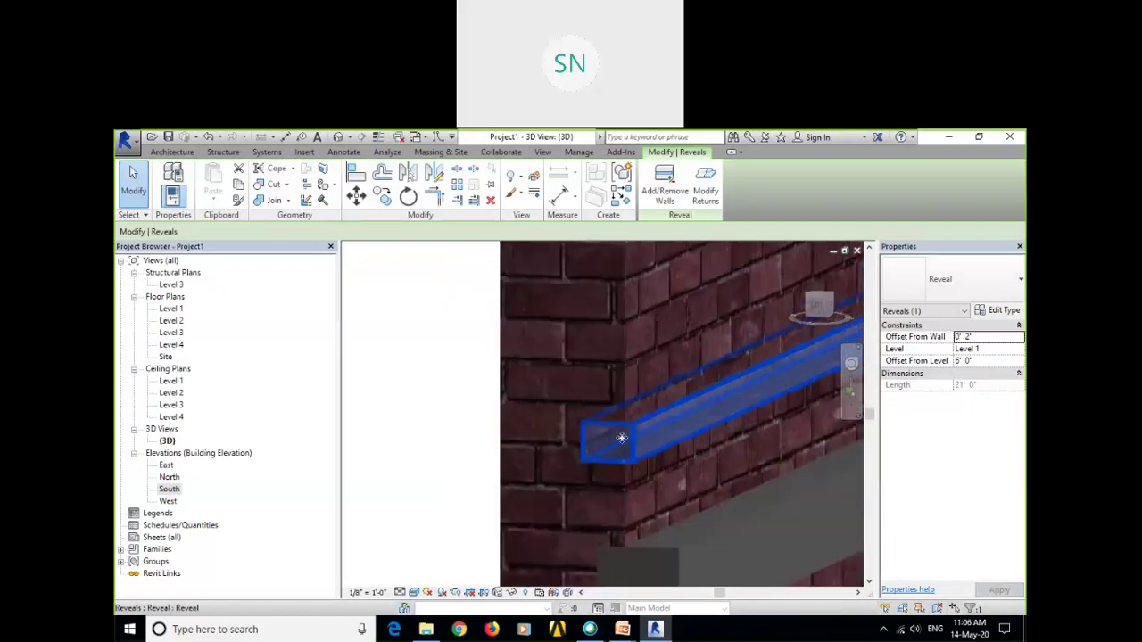
Assign the middle reveal on the brick wall its own duplicated reveal type, Reveal 2.
click(1017, 312)
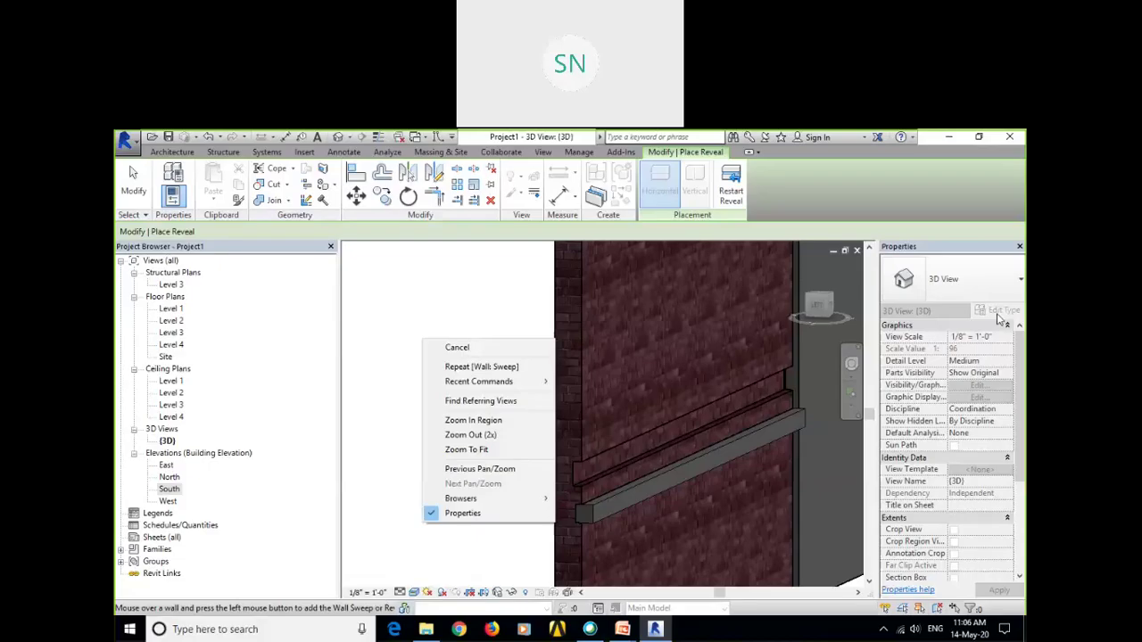
click(687, 388)
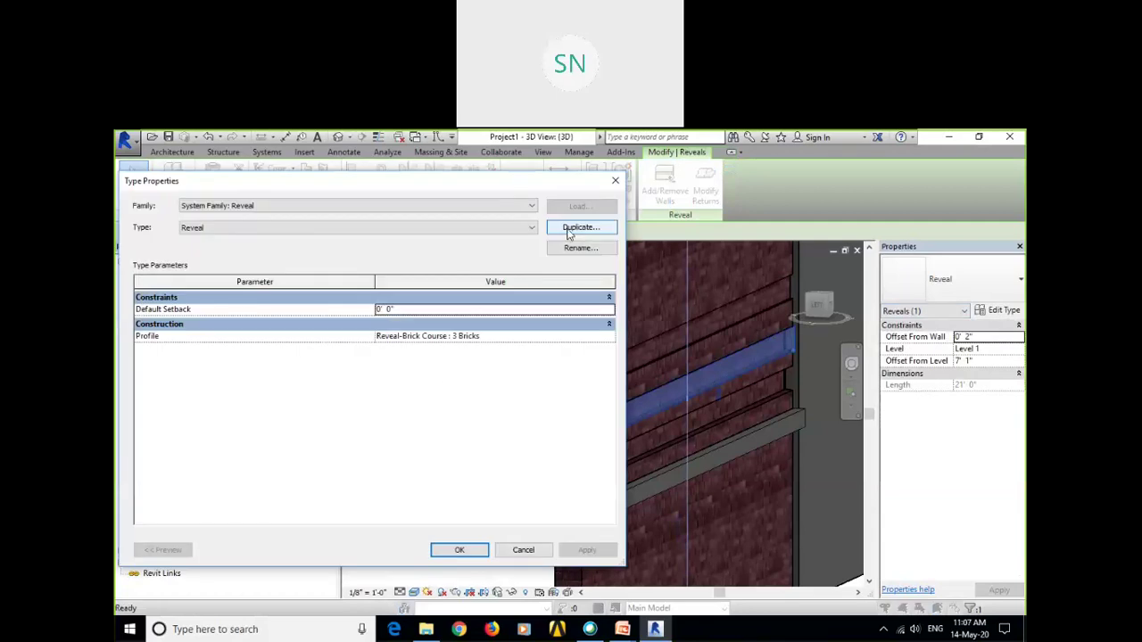
click(460, 549)
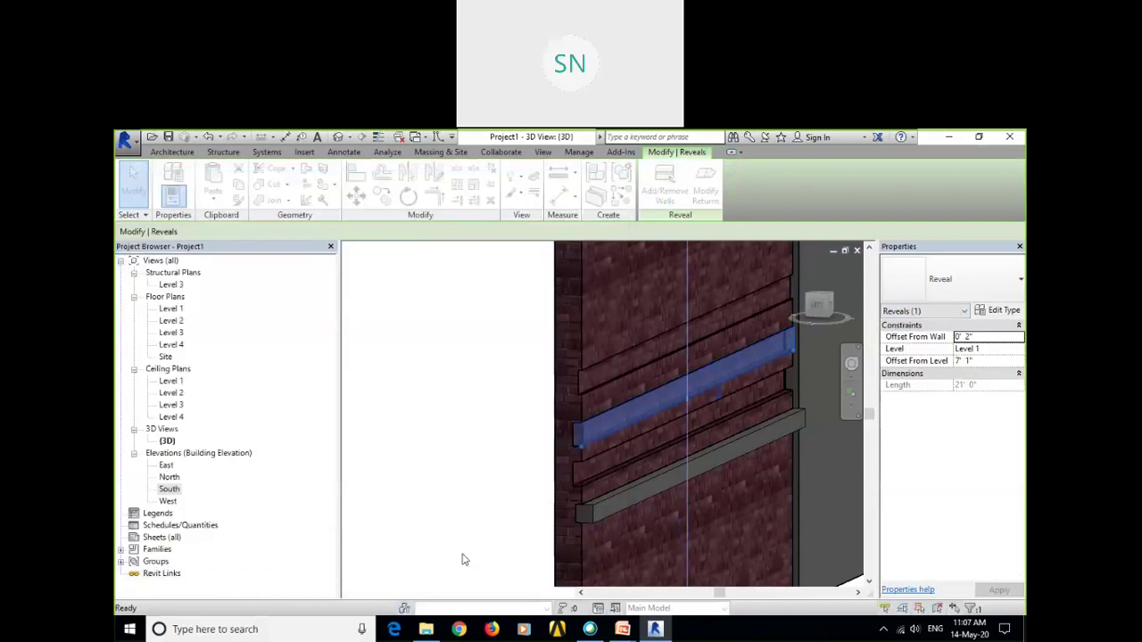
key(Escape)
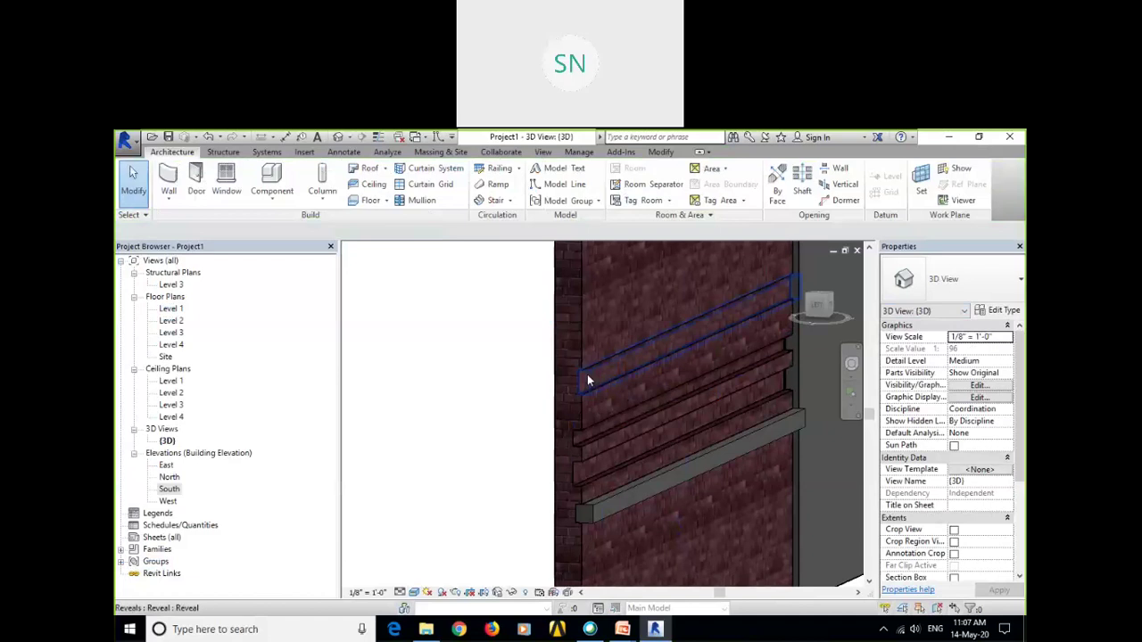
Set the topmost reveal's offset from the wall to 2".
click(587, 380)
click(981, 337)
text(2)
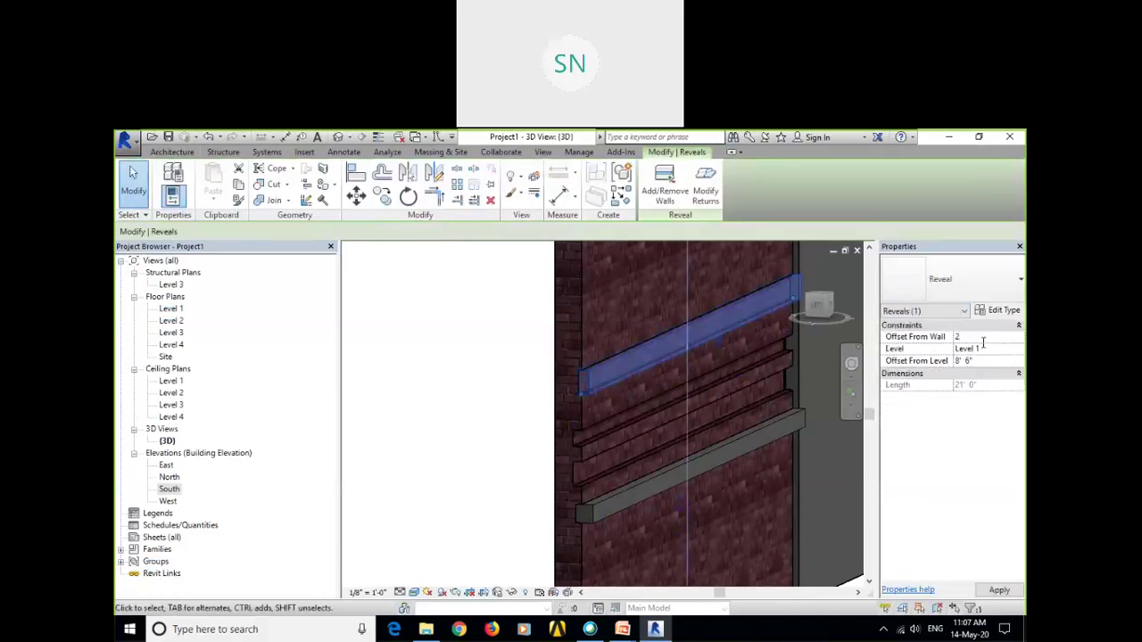
key(Return)
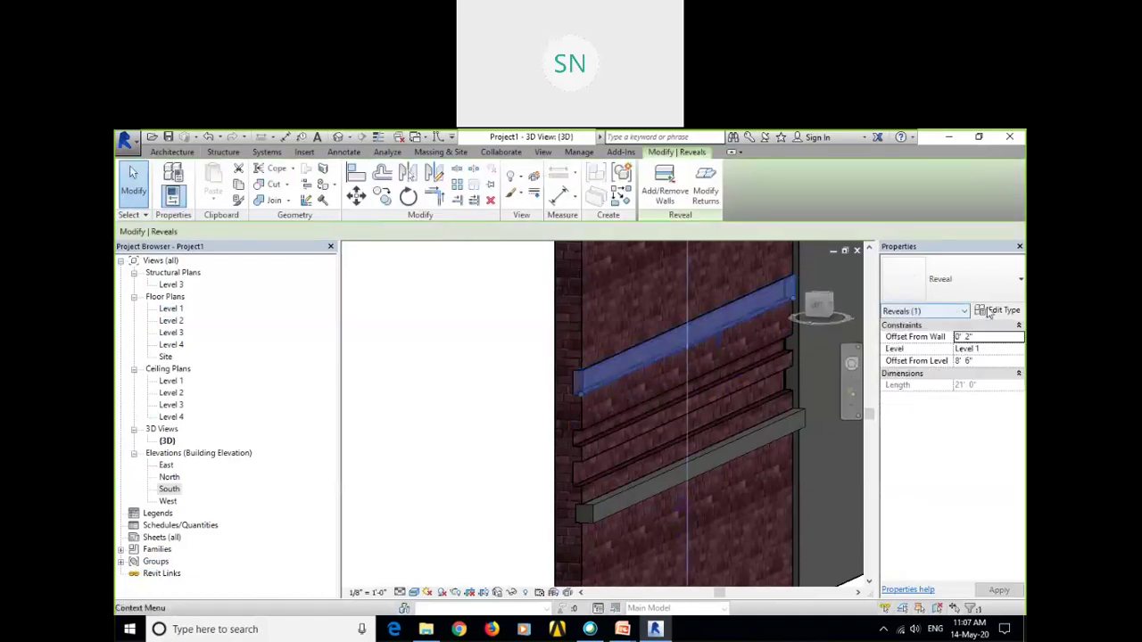
Duplicate the topmost reveal's type as Reveal 3 and set its profile to Reveal-Brick Course : 1 Brick.
click(989, 311)
click(572, 229)
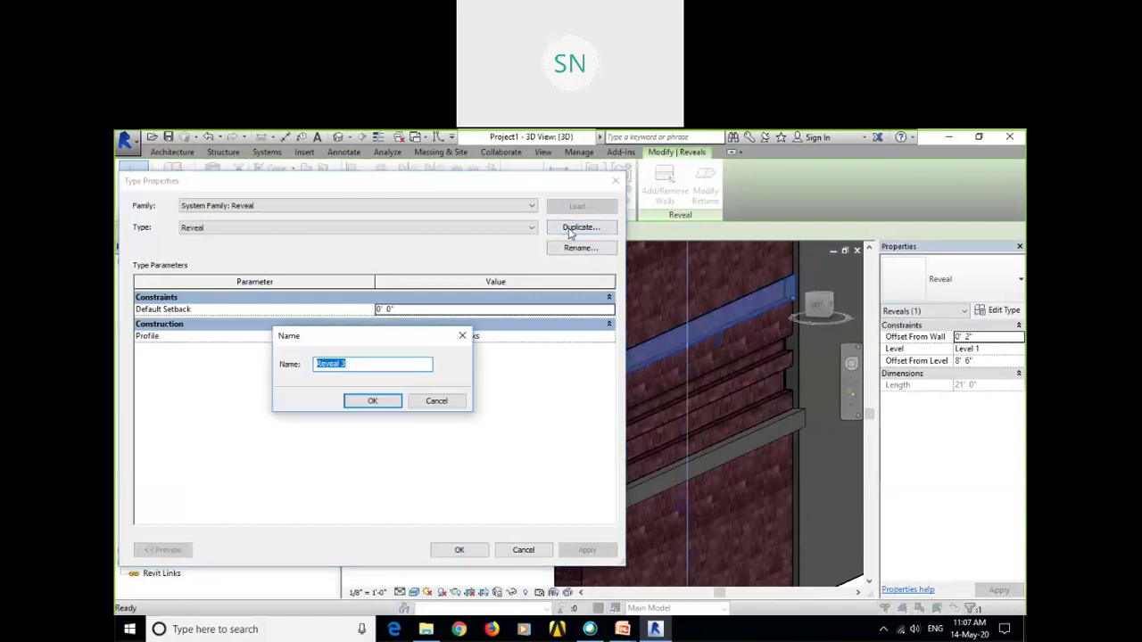
click(381, 400)
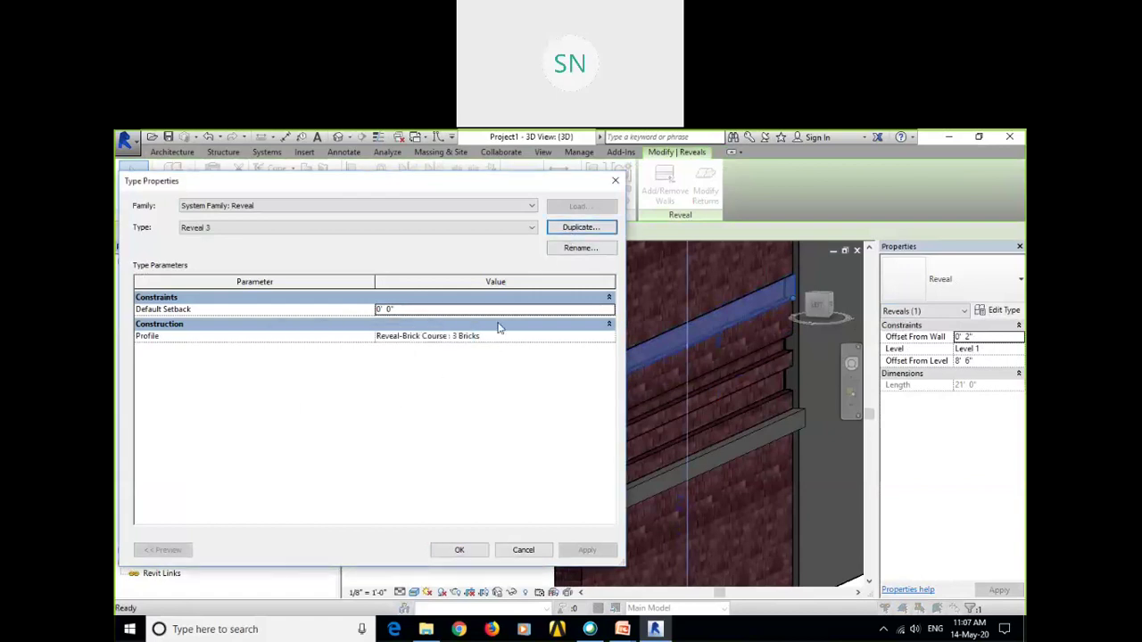
click(606, 337)
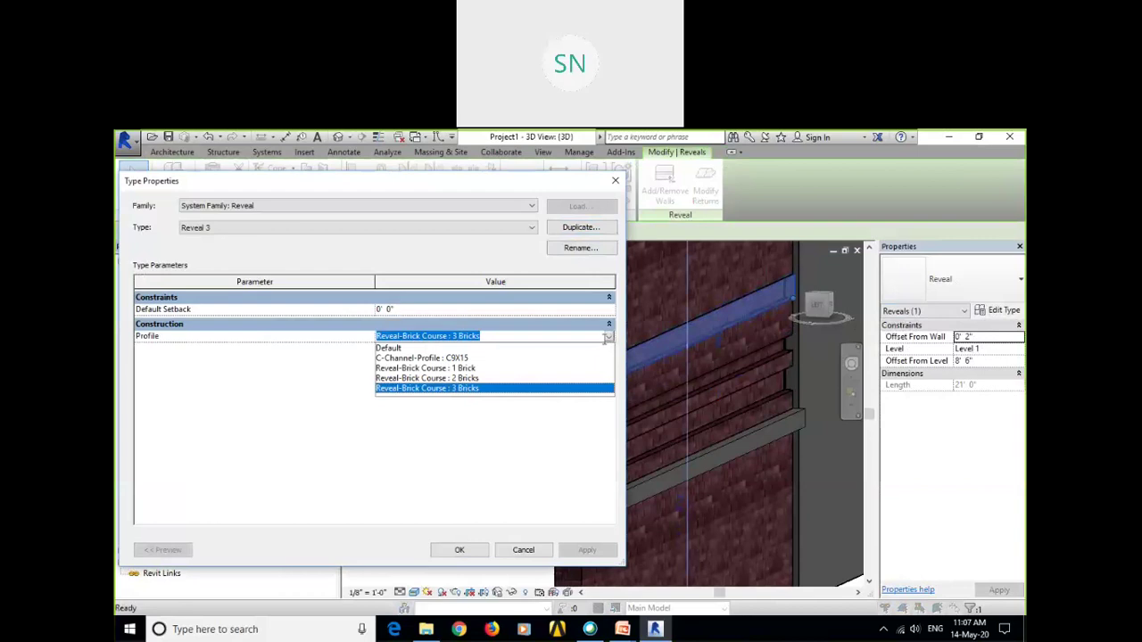
click(453, 368)
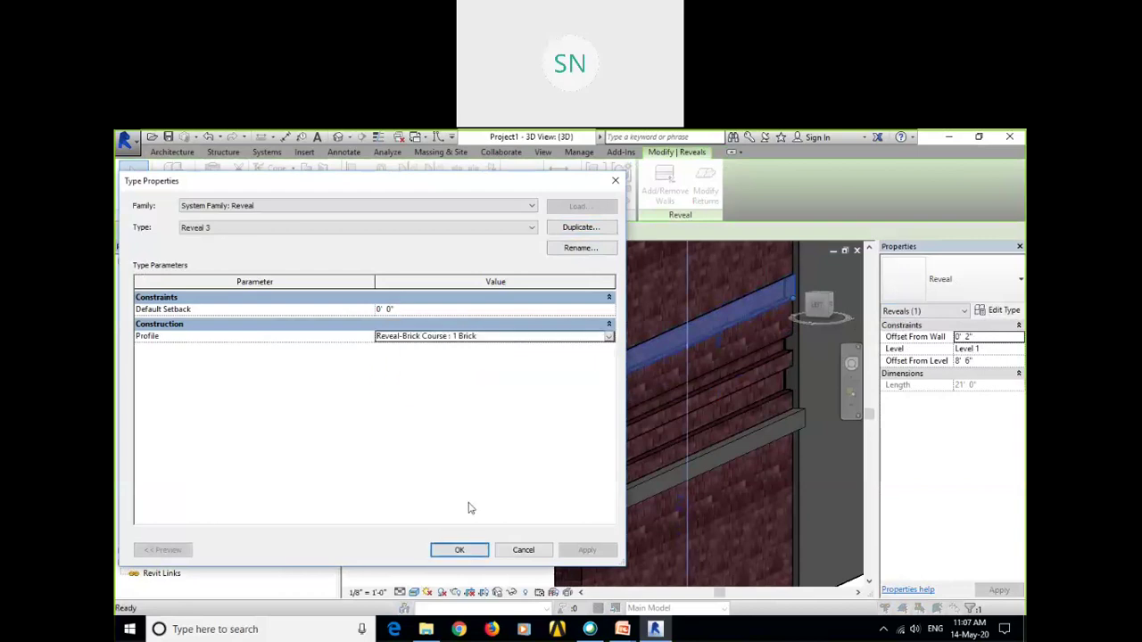
click(477, 554)
Lower the middle reveal towards the bottom one and set the topmost reveal's offset from Level 1 to 8' 0".
click(459, 397)
scroll(585, 466, up, 2)
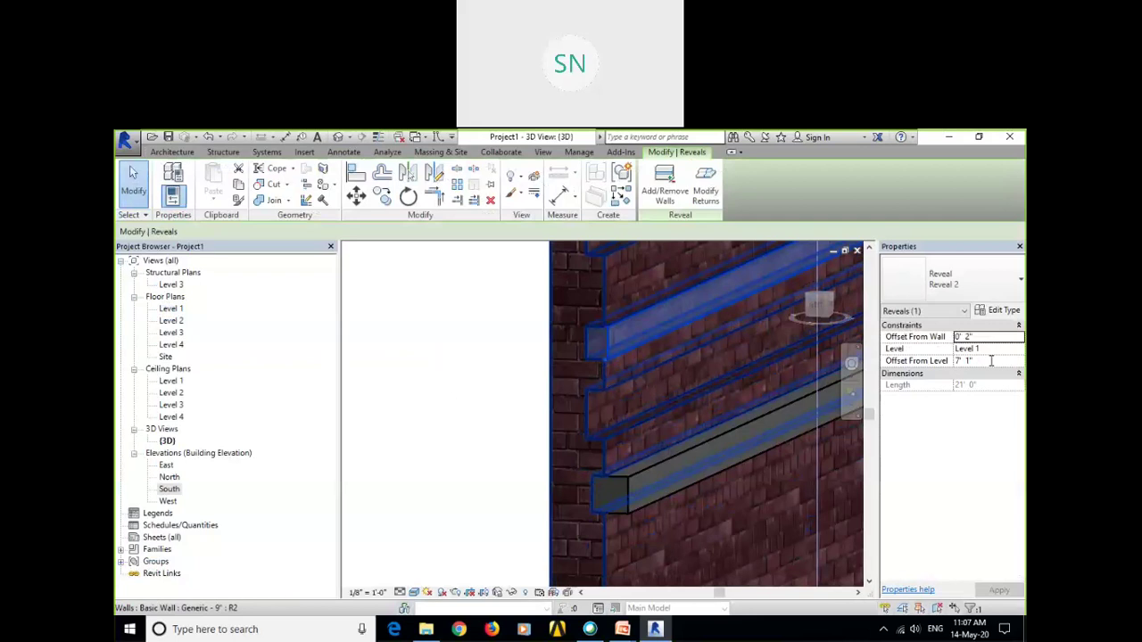
click(990, 361)
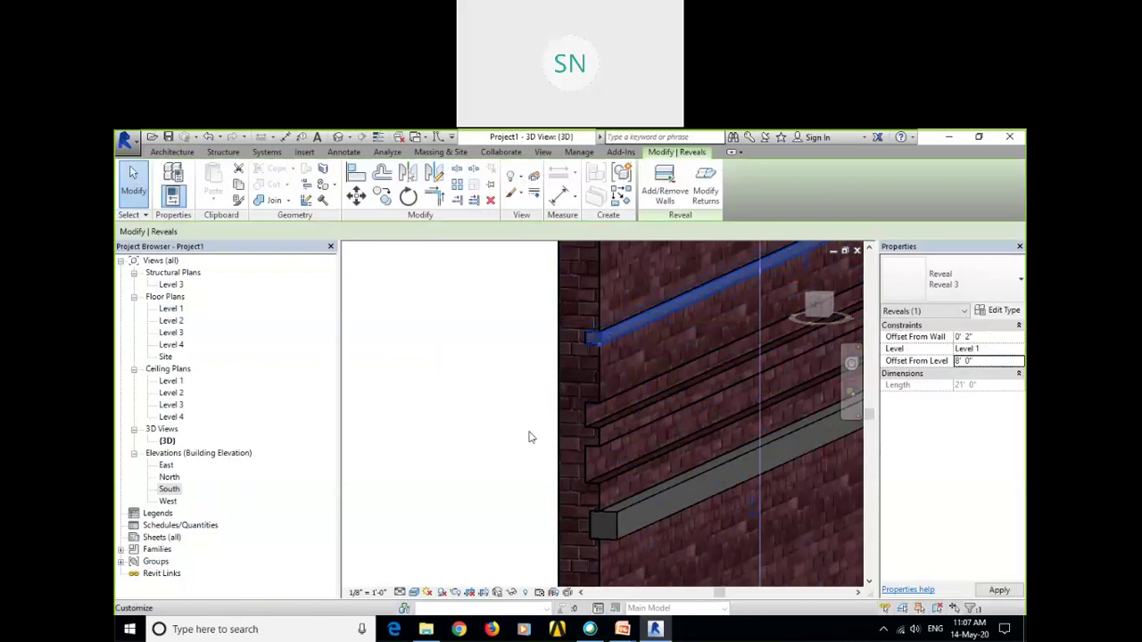
click(529, 437)
Open the type properties of the Cornice wall sweep below the reveals.
shift+middle_drag(529, 437, 442, 445)
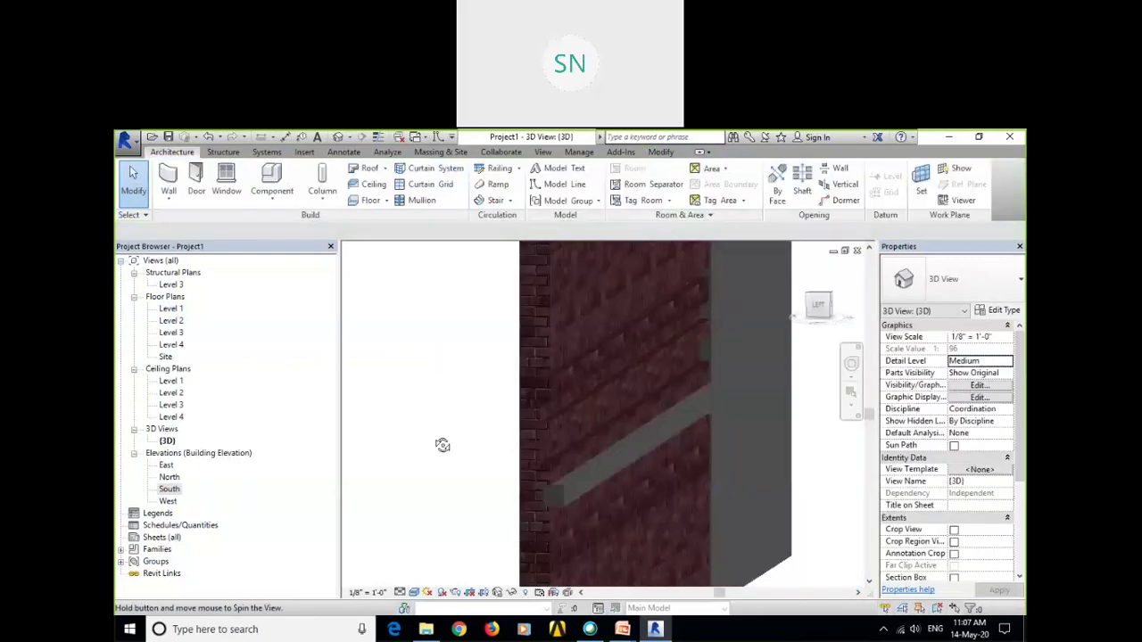
shift+middle_drag(442, 445, 438, 422)
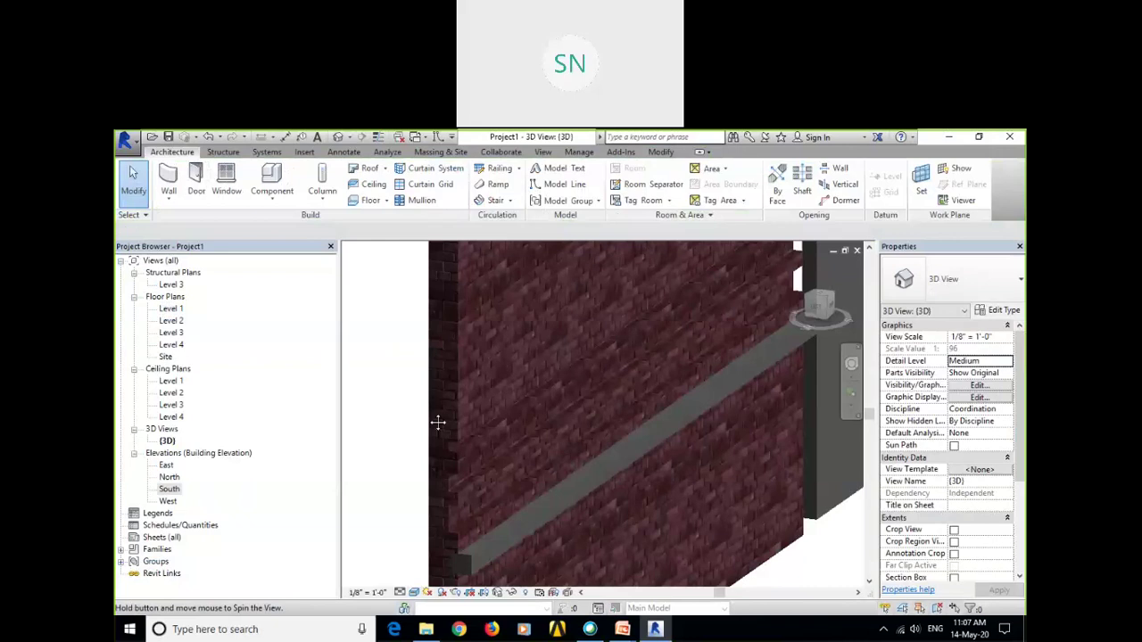
shift+middle_drag(437, 422, 438, 412)
click(714, 321)
click(1004, 310)
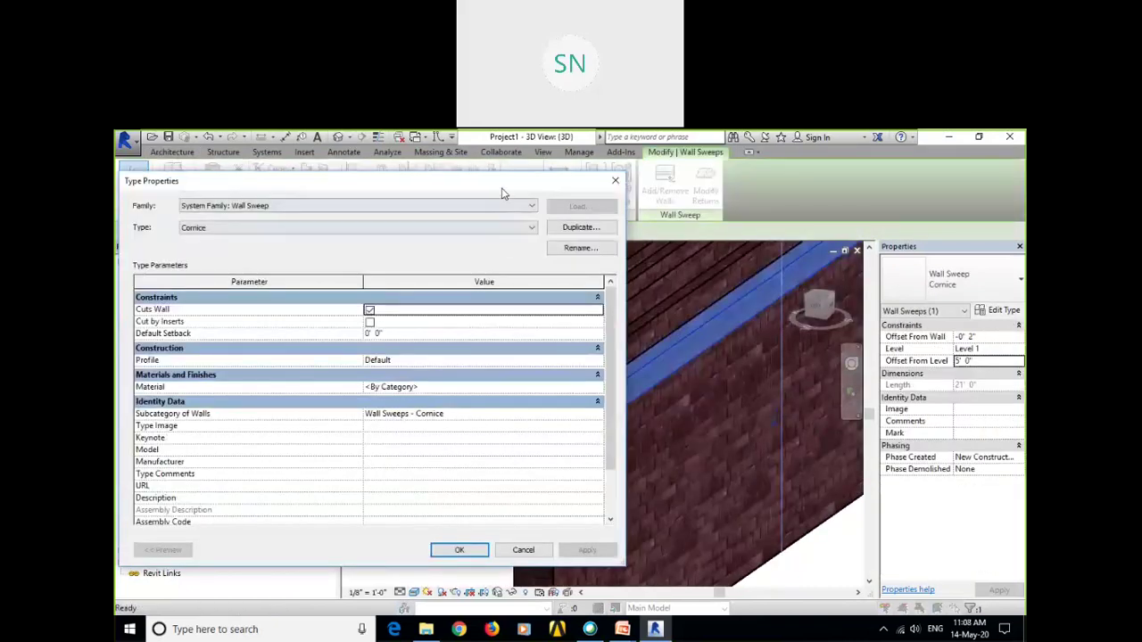
drag(502, 192, 684, 171)
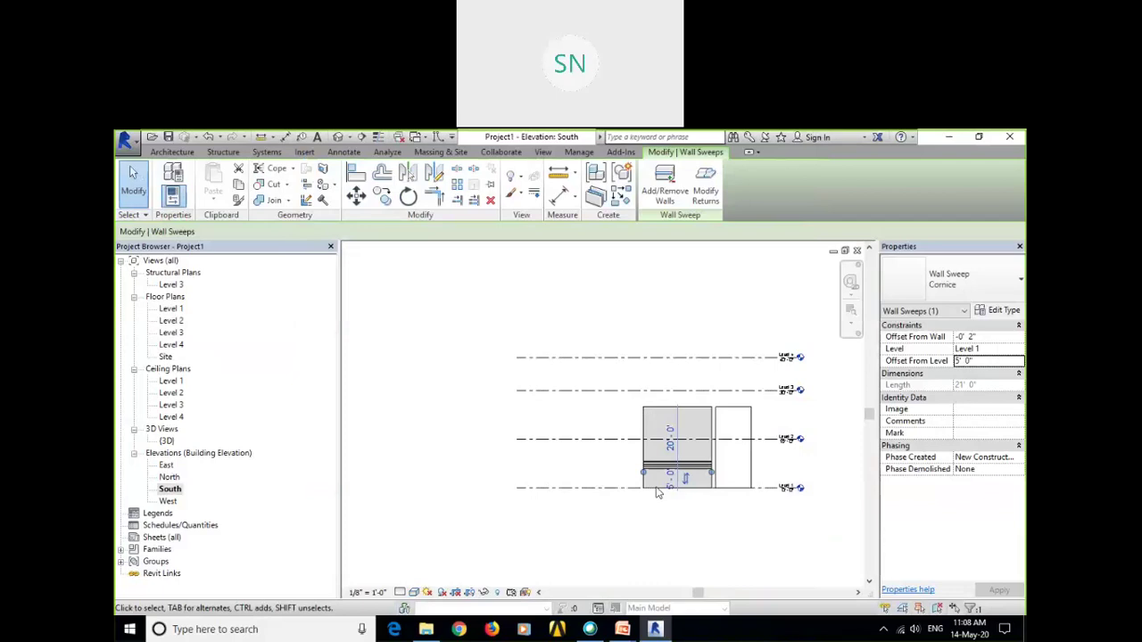
Constrain the top of the brick wall to Level 2 in the South elevation.
scroll(704, 448, up, 4)
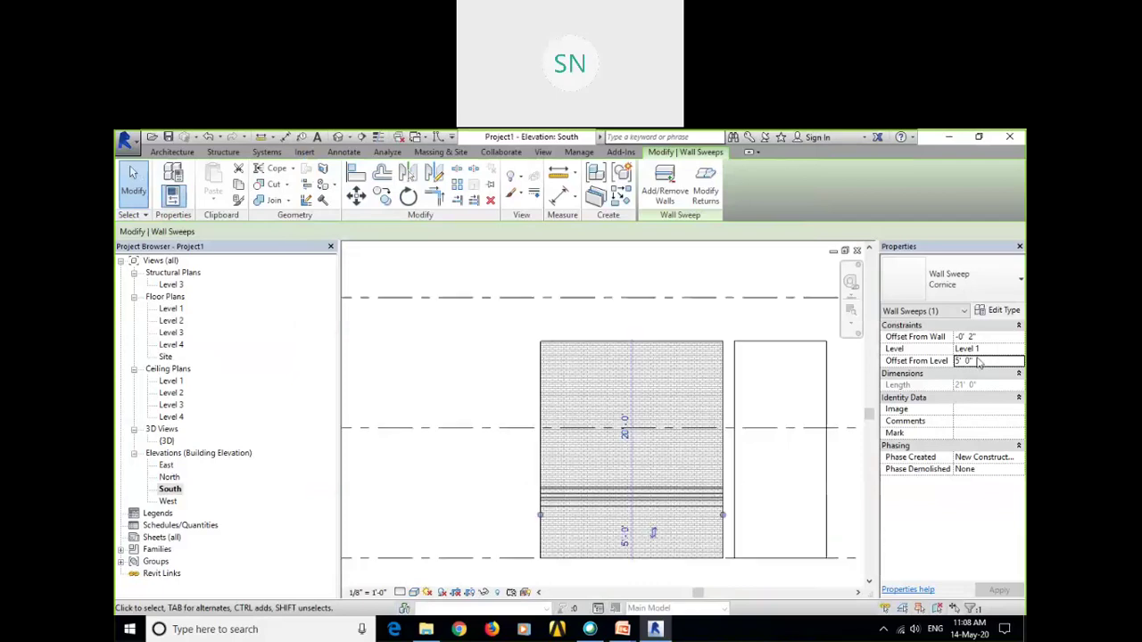
click(768, 421)
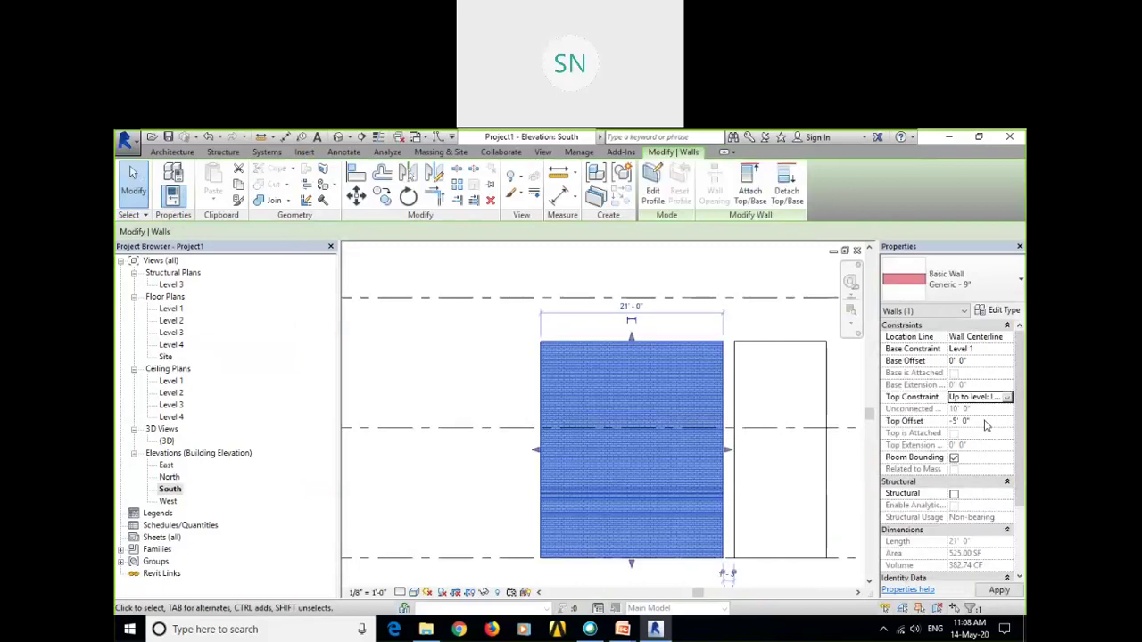
key(Return)
Set the brick wall's top offset to 2' 0".
click(986, 420)
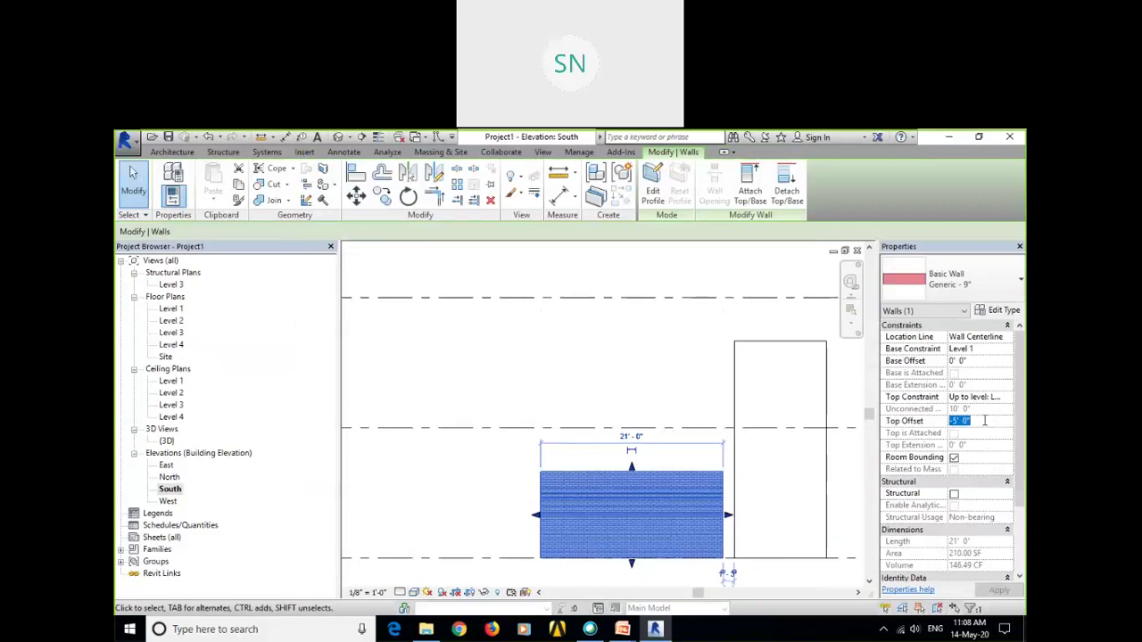
text(2)
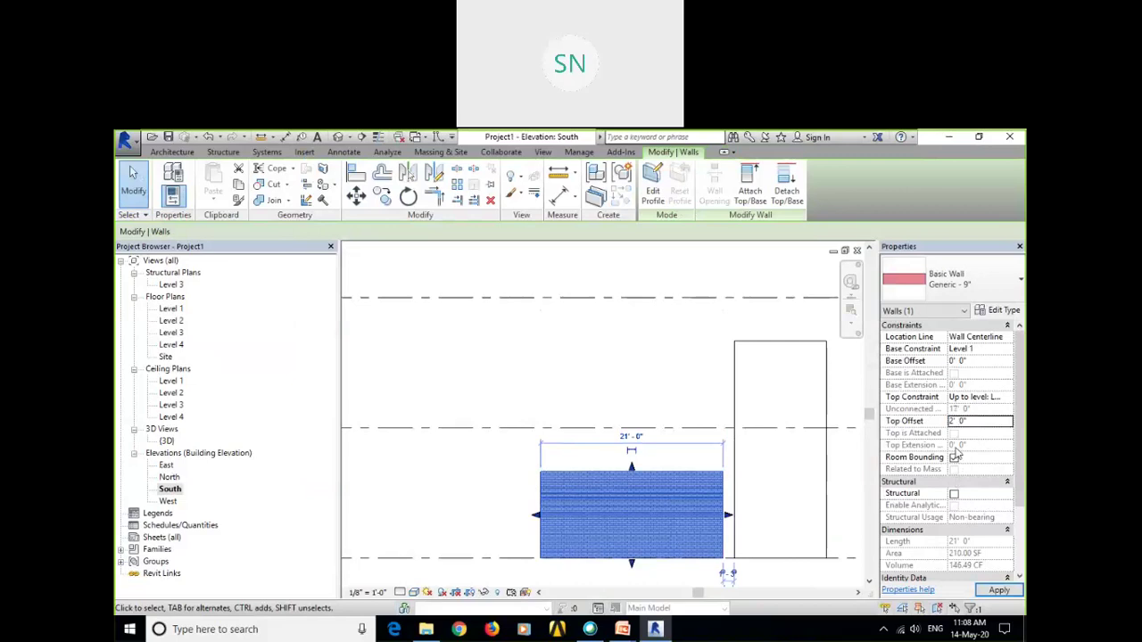
click(998, 590)
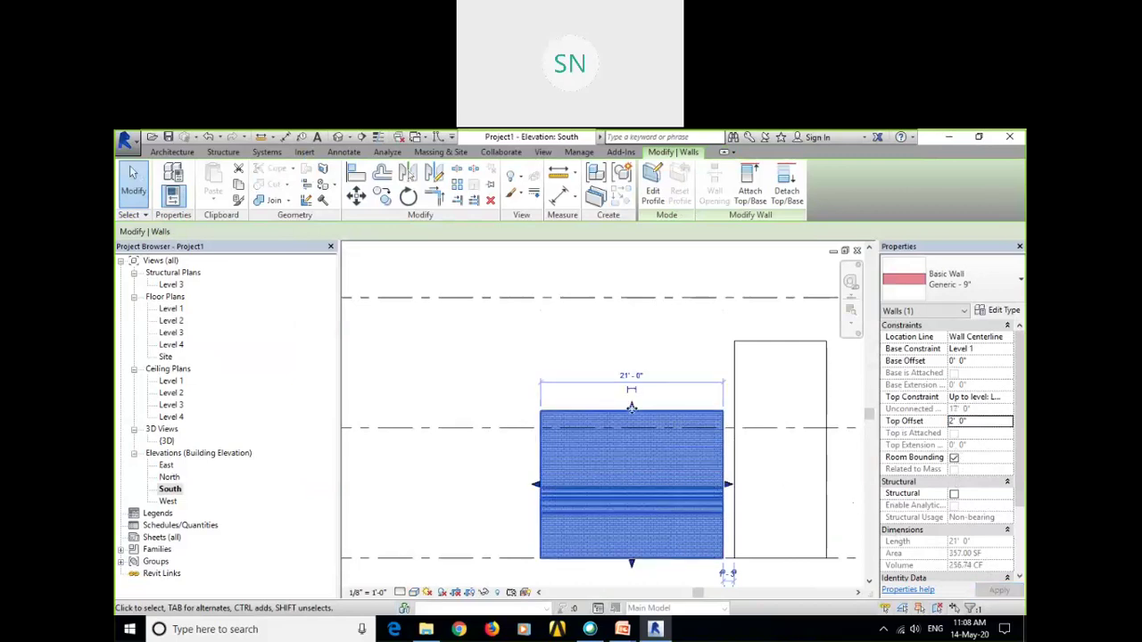
Set the brick wall's top offset to -1' 0" so its top lies below Level 2.
click(938, 429)
text(-1)
key(Return)
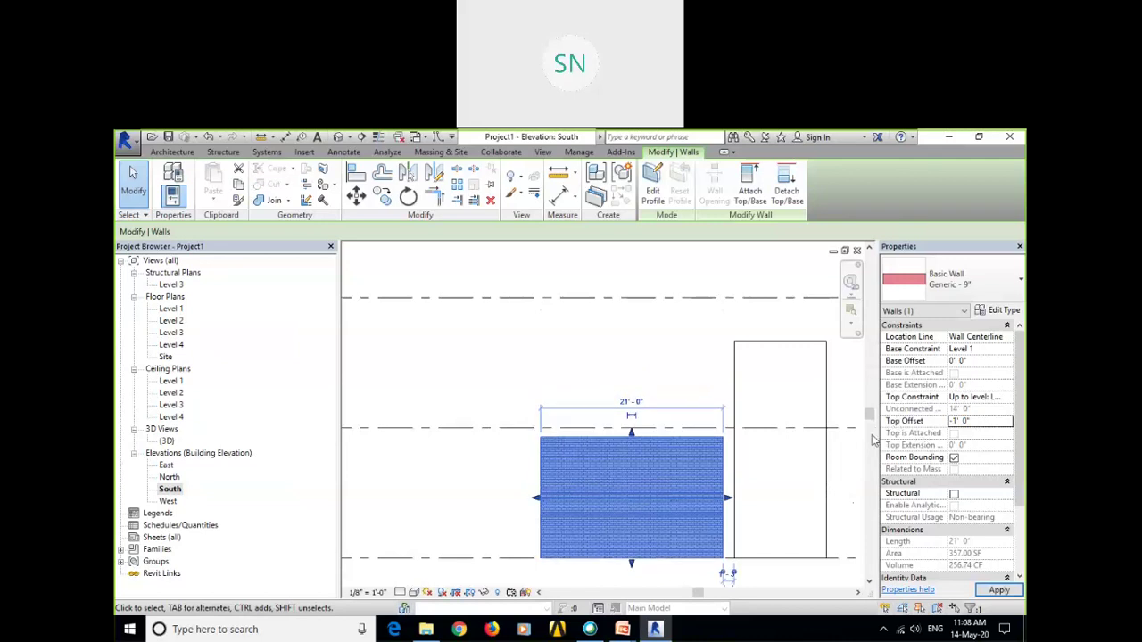
click(701, 355)
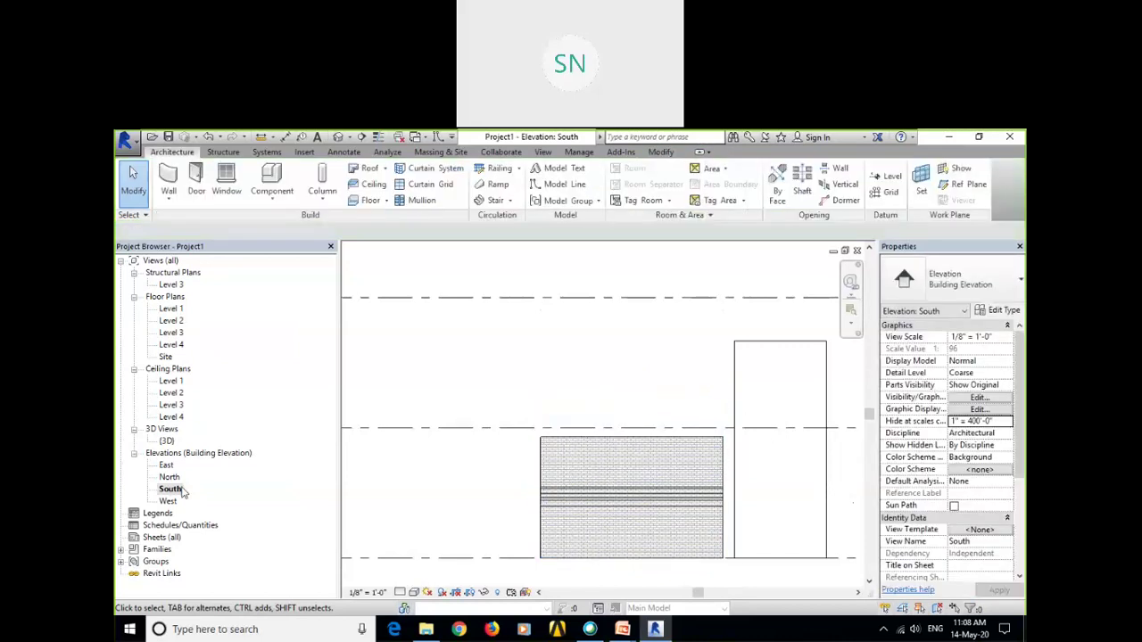
In the 3D view, set the Cornice wall sweep's offset from Level 1 to 9' 0" so it caps the brick wall.
click(302, 137)
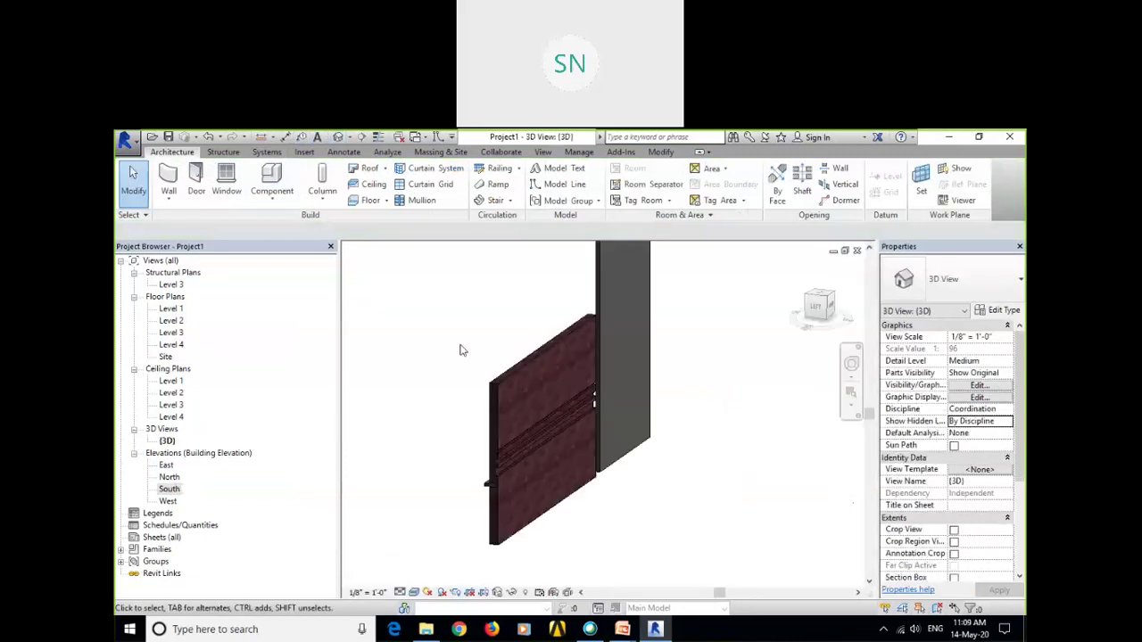
scroll(523, 501, up, 5)
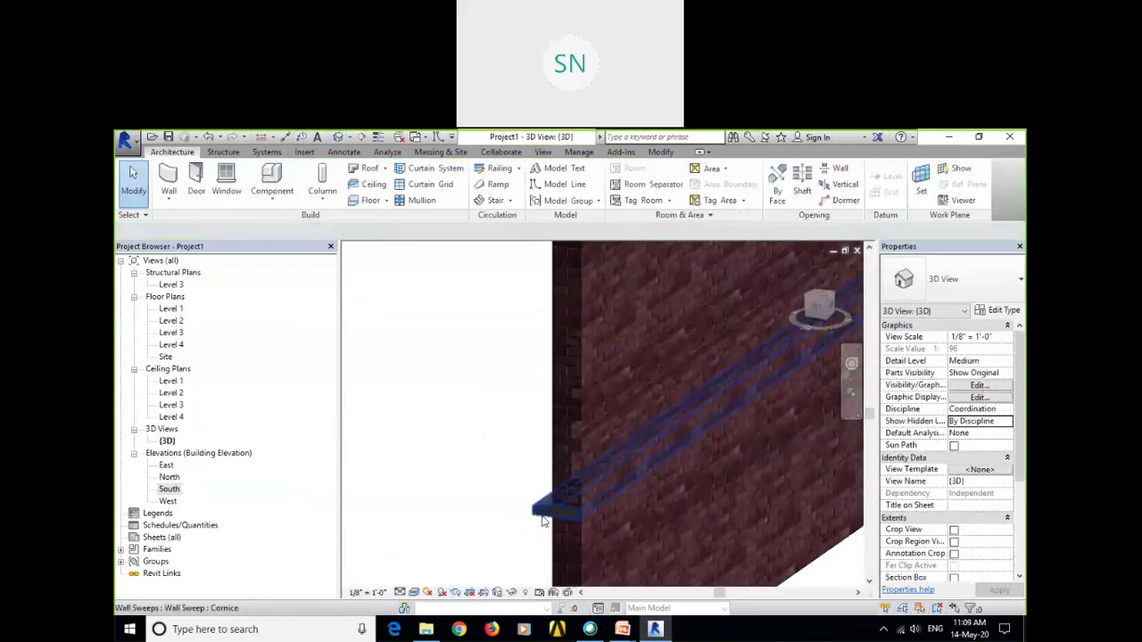
scroll(544, 515, up, 1)
shift+middle_drag(545, 506, 606, 496)
click(536, 499)
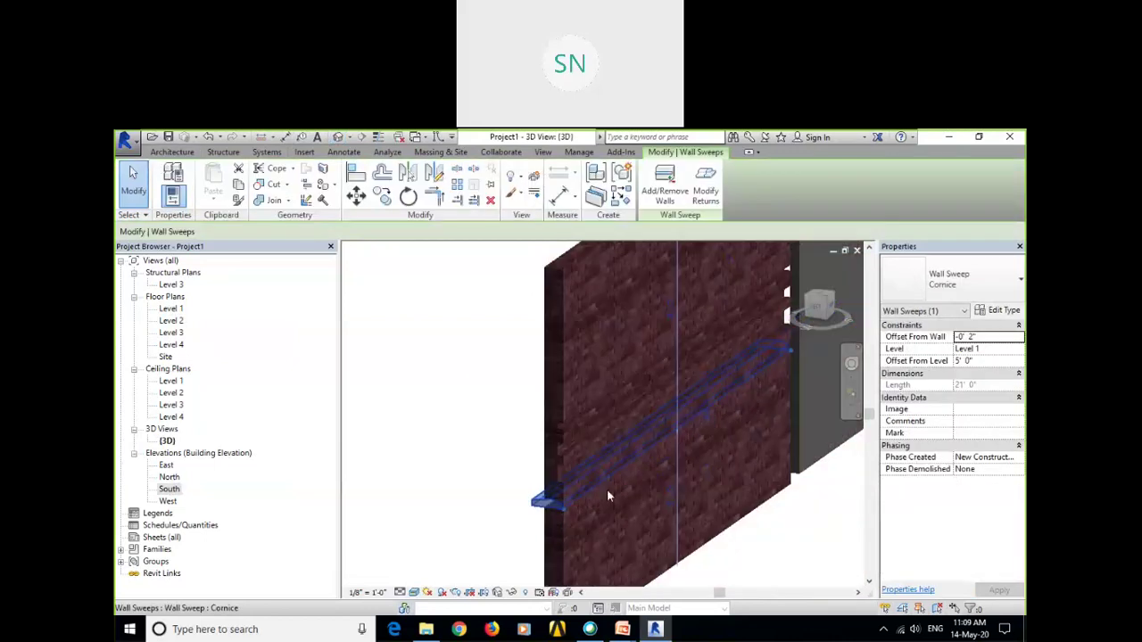
click(941, 361)
text(9)
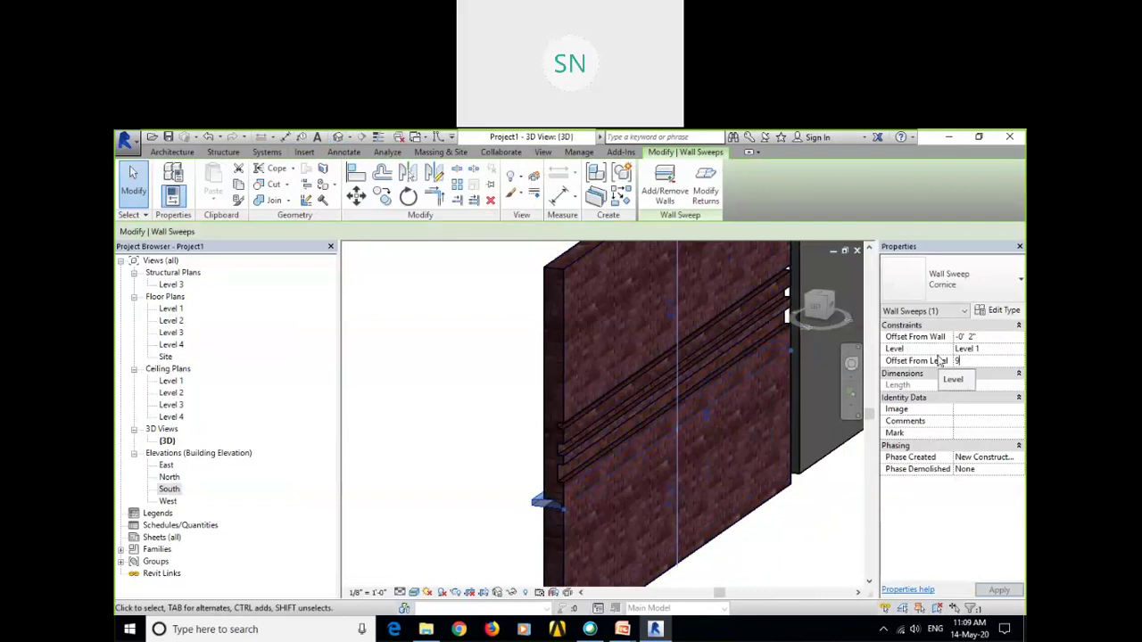
key(Return)
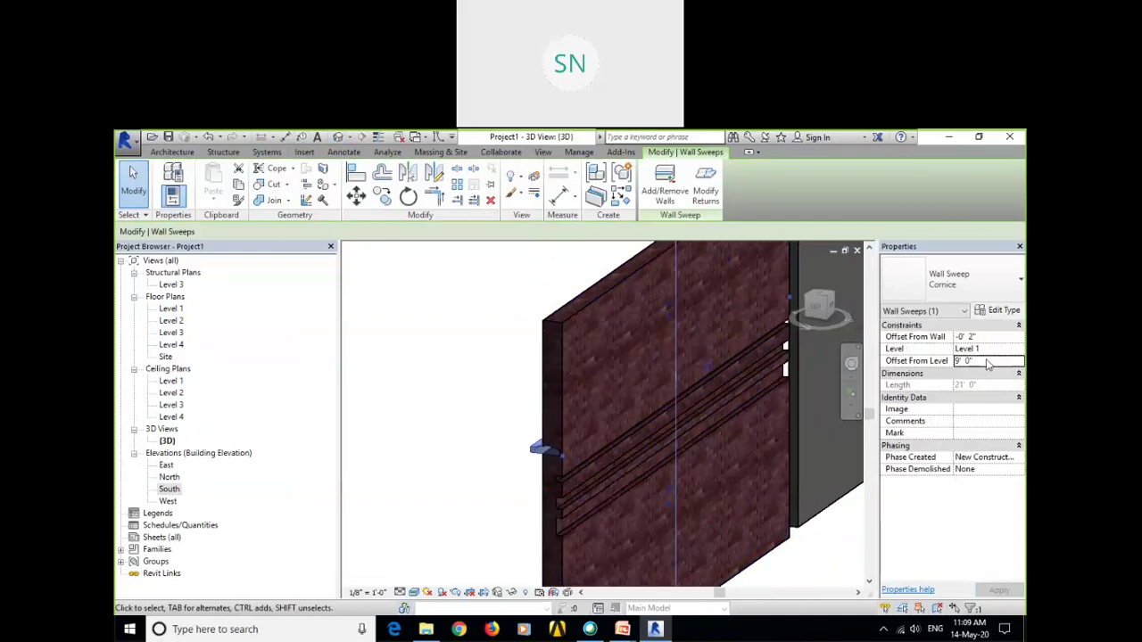
click(993, 363)
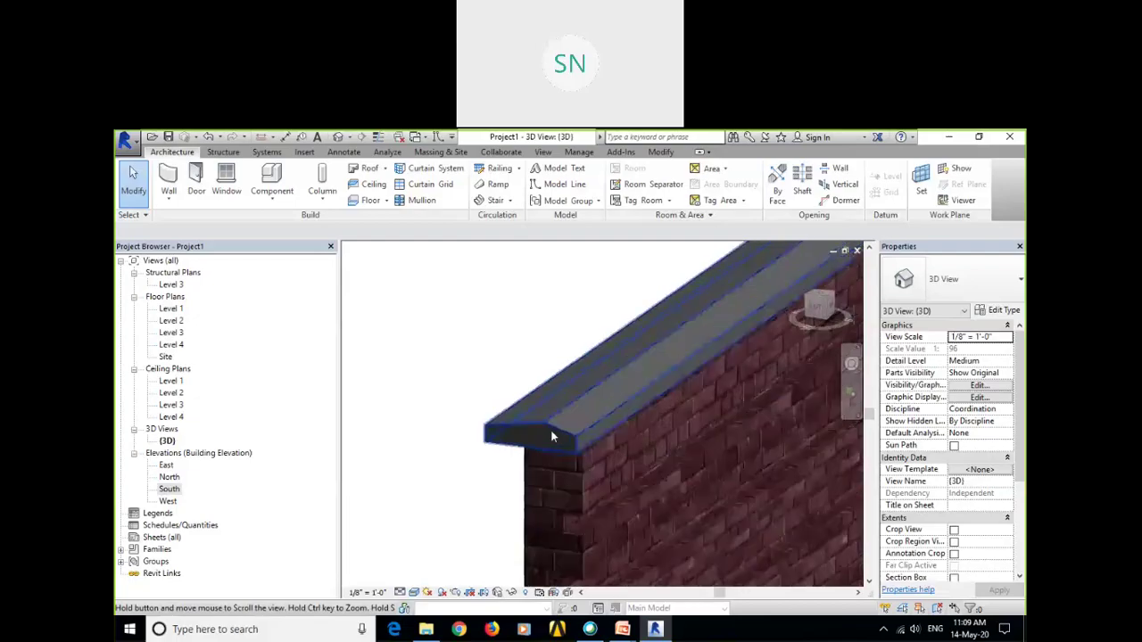
Try a 0' 0" offset from the wall for the Cornice sweep, and settle on 0' 1".
shift+middle_drag(551, 436, 446, 469)
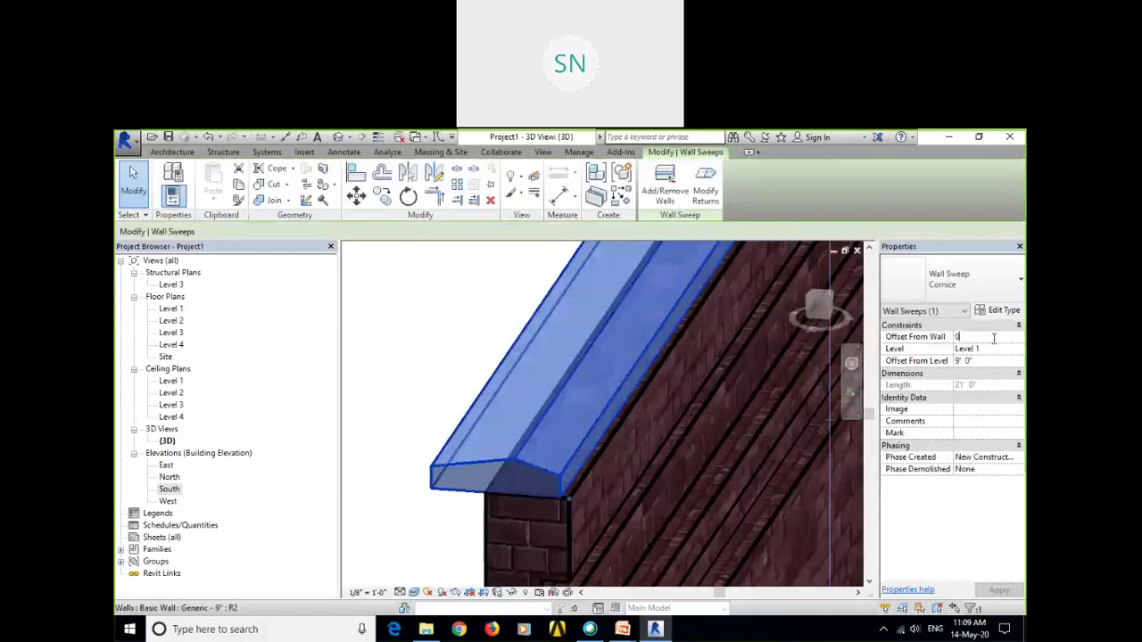
key(Return)
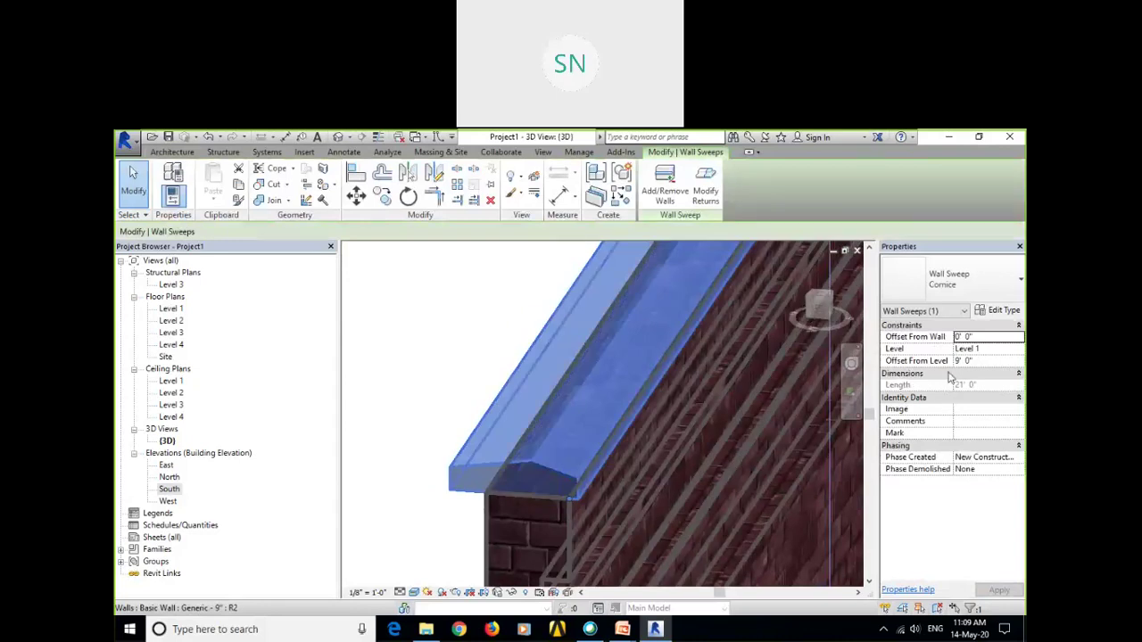
drag(989, 337, 876, 348)
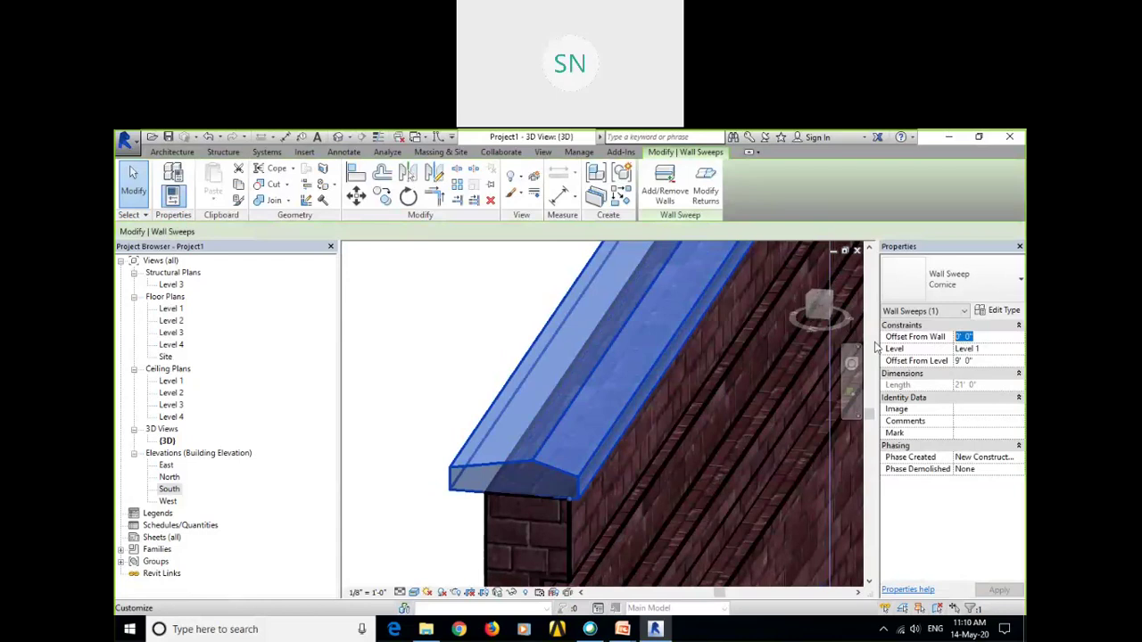
text(1")
click(998, 589)
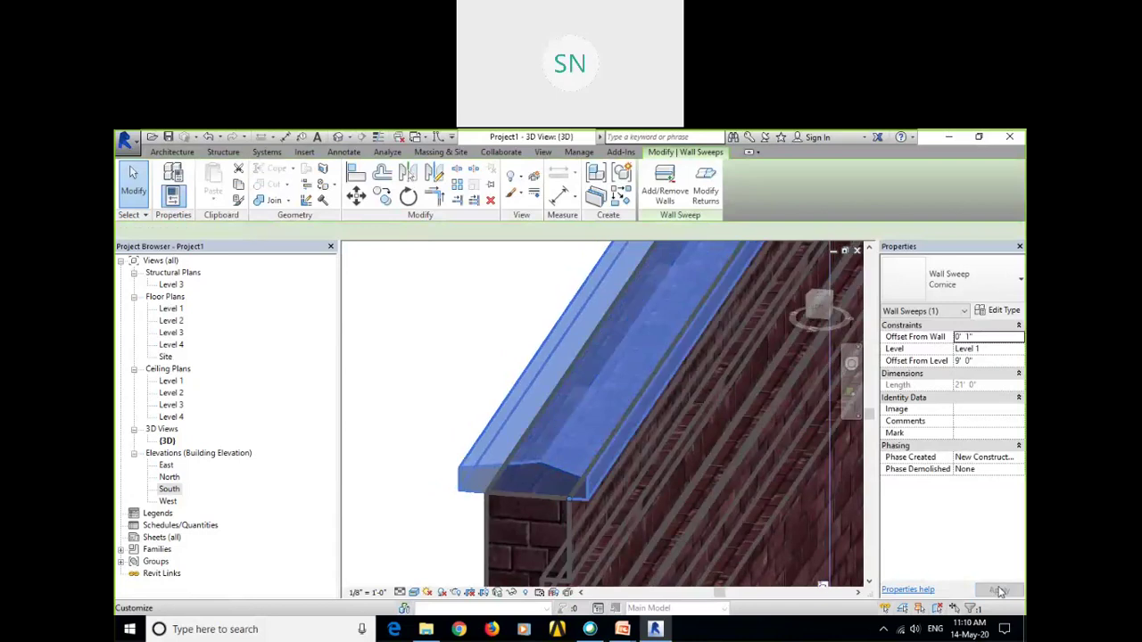
key(Escape)
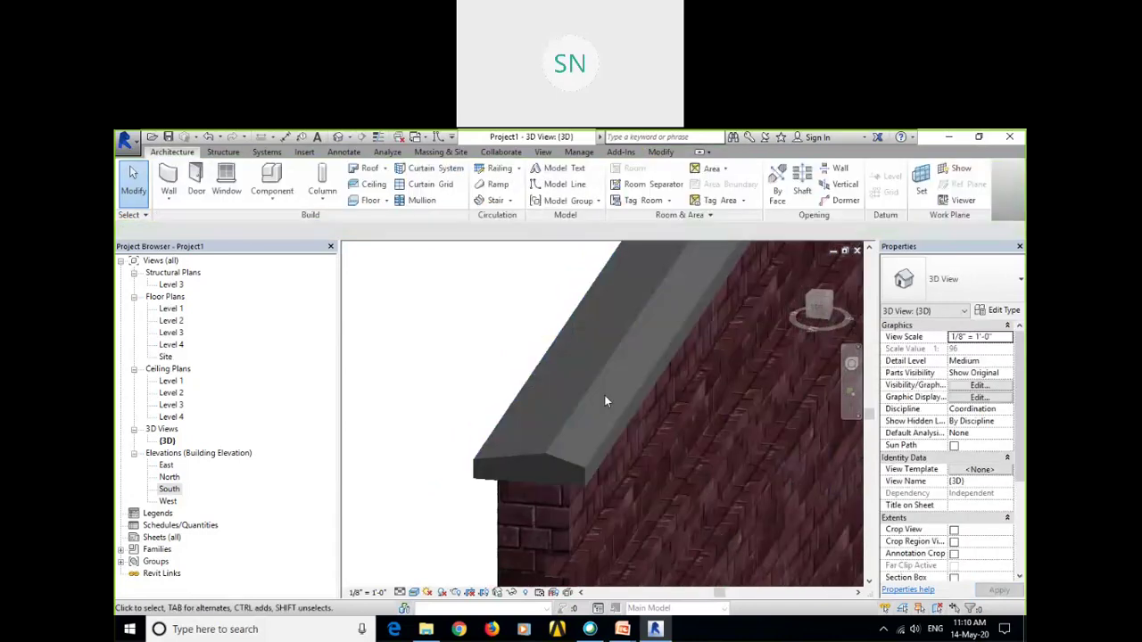
shift+middle_drag(605, 401, 576, 421)
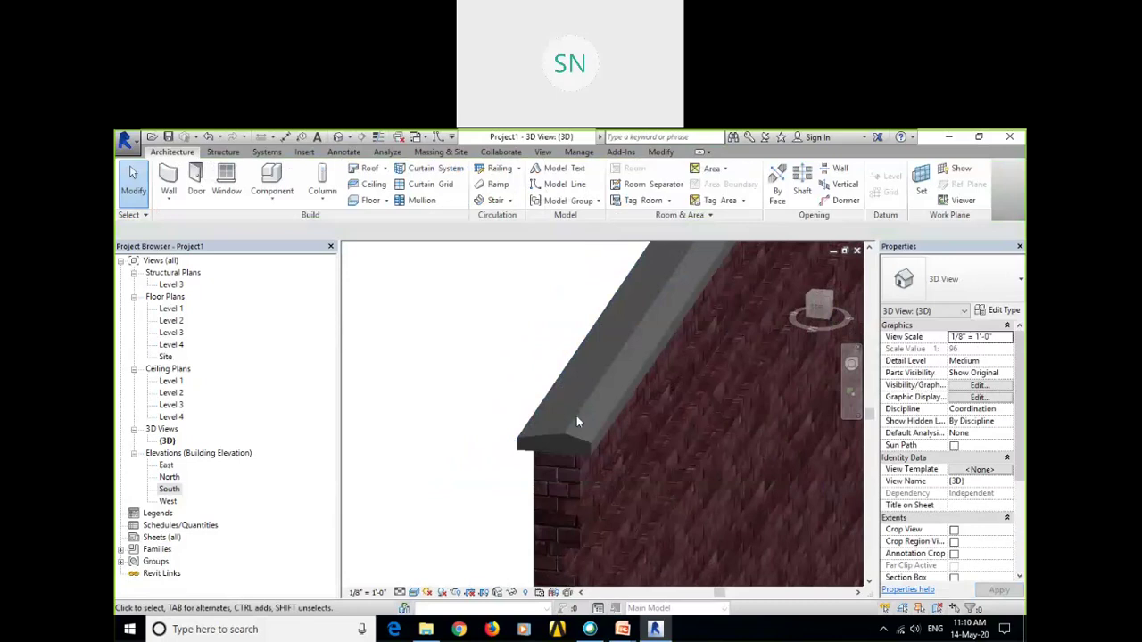
click(576, 421)
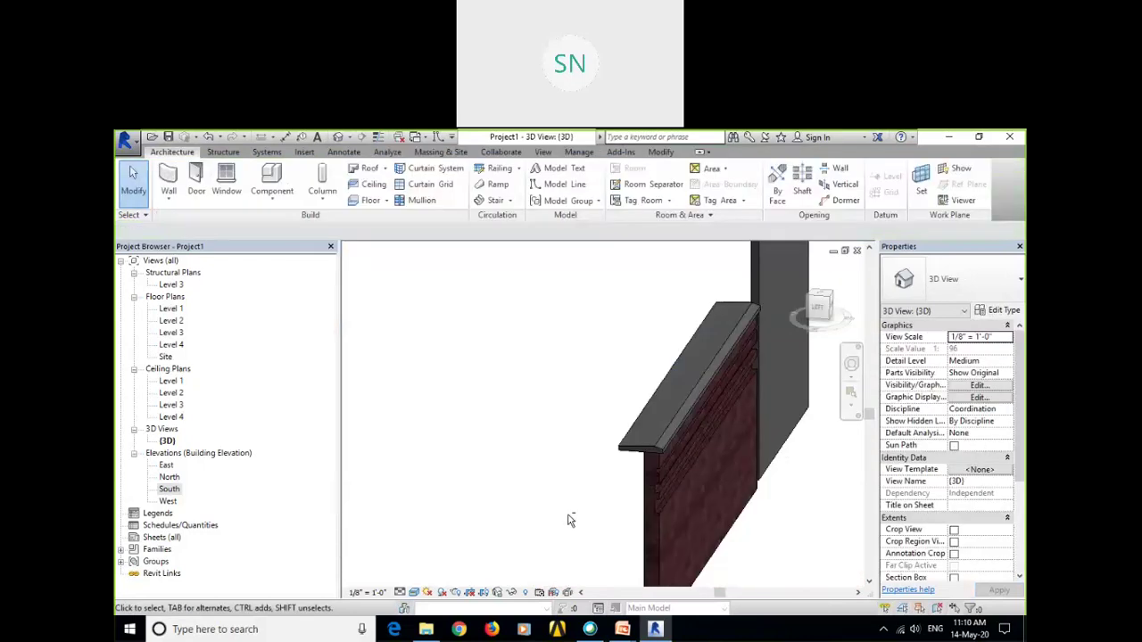
shift+middle_drag(571, 520, 560, 484)
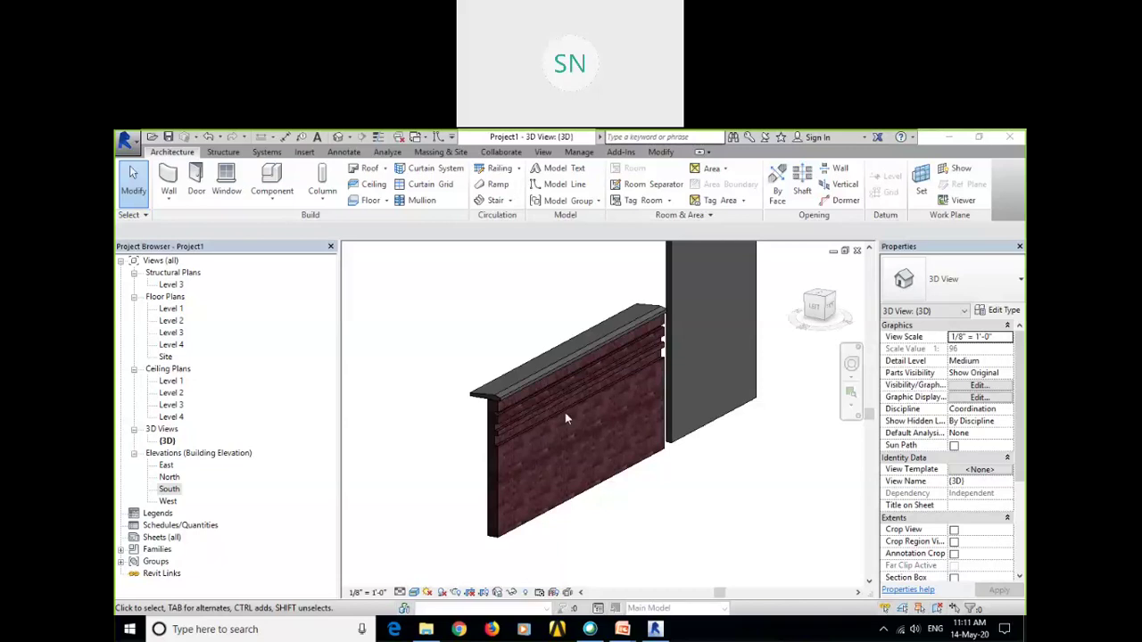
Delete both walls together with the sweep and reveals from the model.
scroll(614, 482, down, 3)
drag(698, 506, 490, 264)
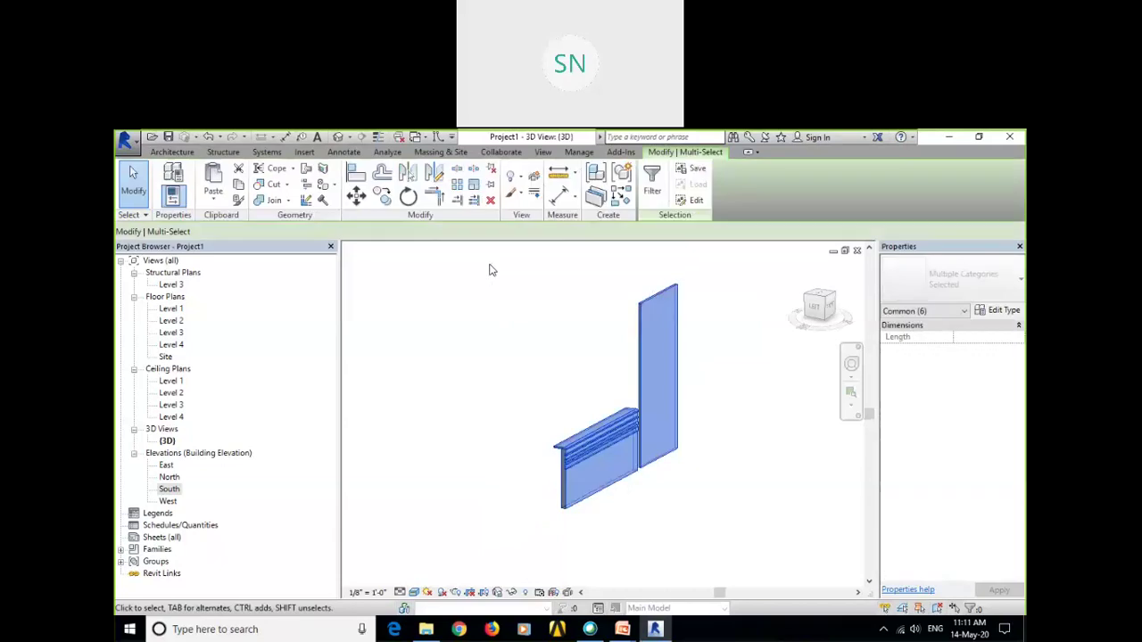
key(Delete)
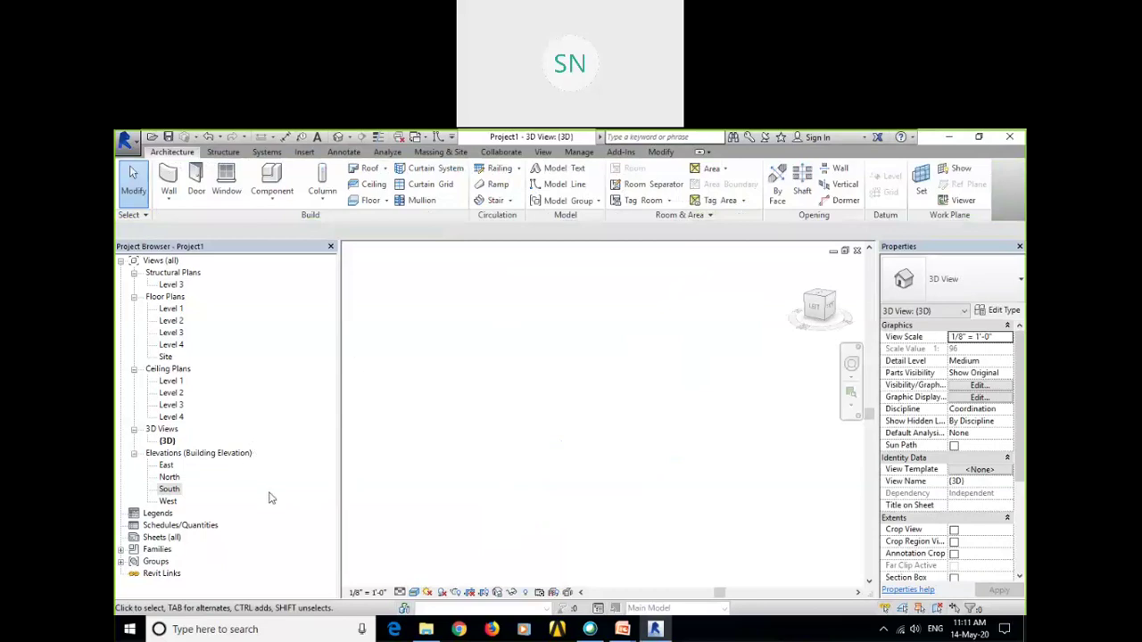
In the South elevation, set the elevation of Level 3 to 20' 0".
double_click(169, 490)
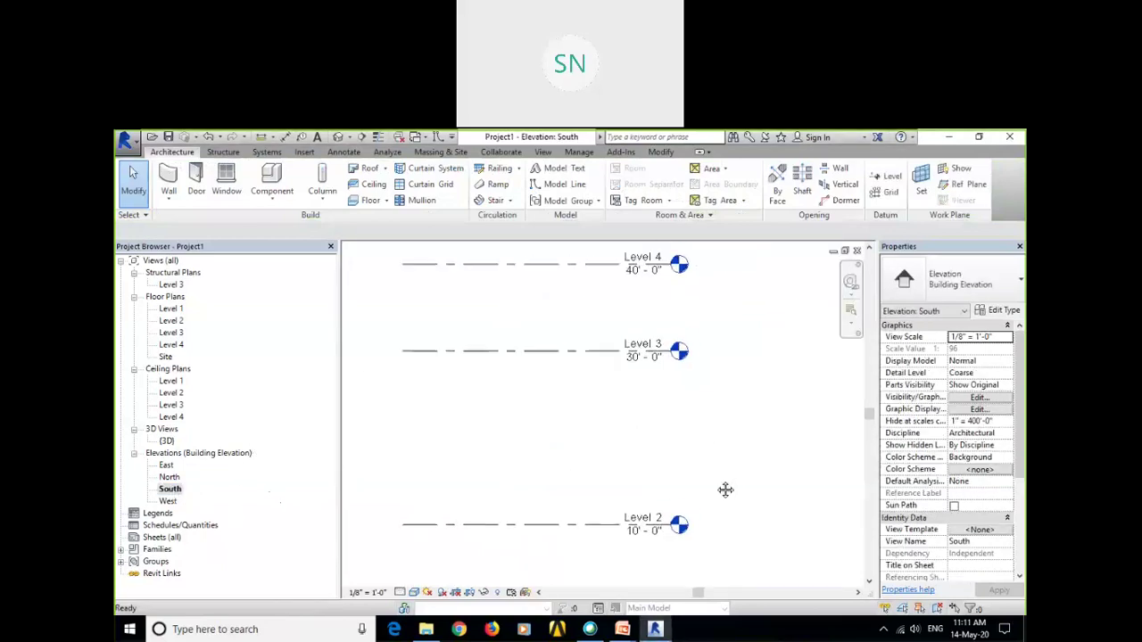
click(645, 367)
click(643, 357)
text(20)
key(Return)
click(752, 336)
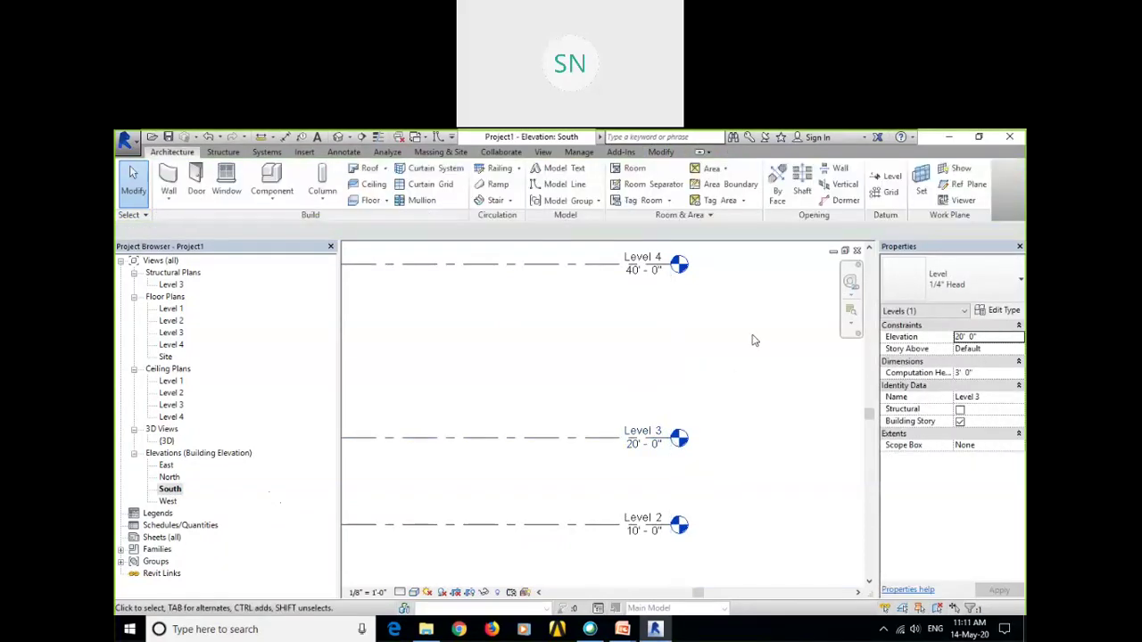
scroll(696, 374, down, 4)
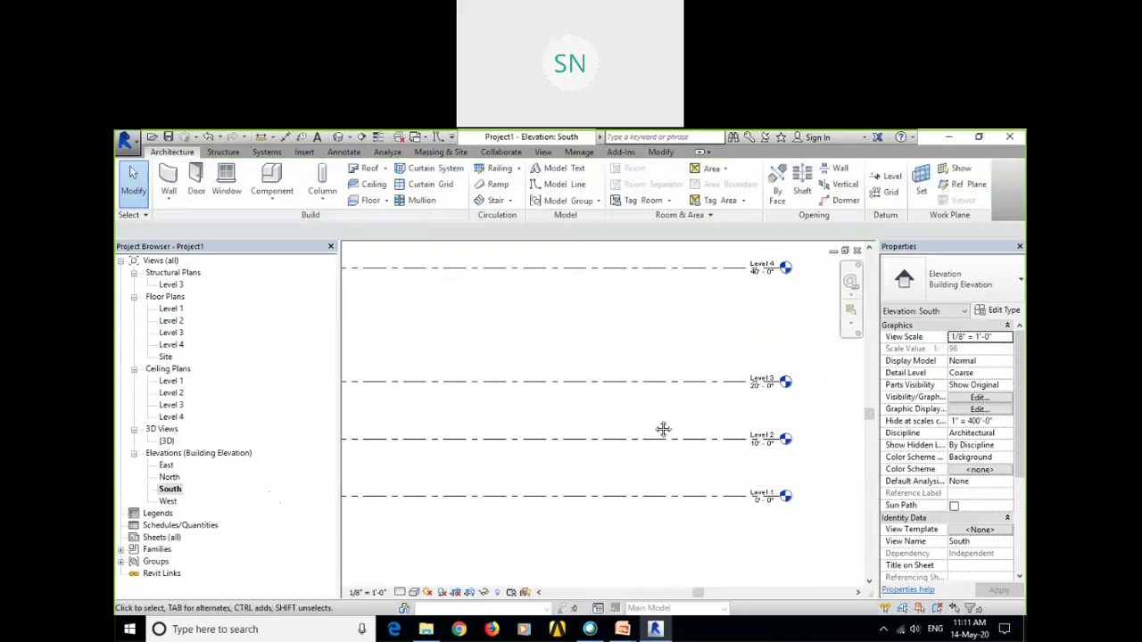
In the Level 1 floor plan, draw a rectangle of Generic - 9" walls about 25' 6" by 18' 6".
double_click(172, 308)
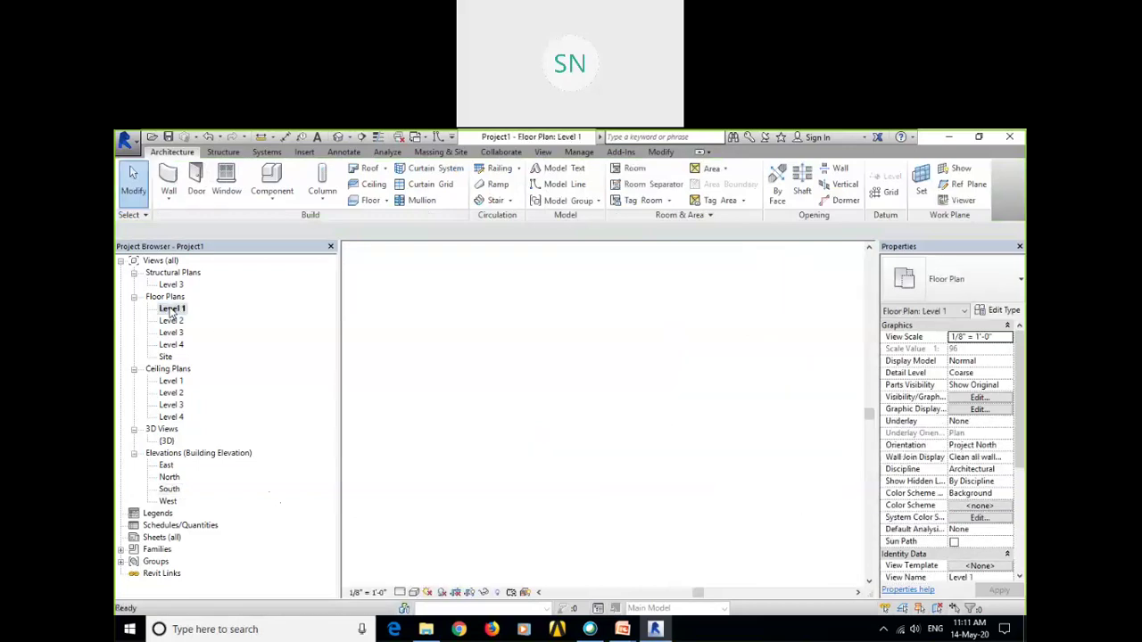
middle_drag(590, 426, 608, 398)
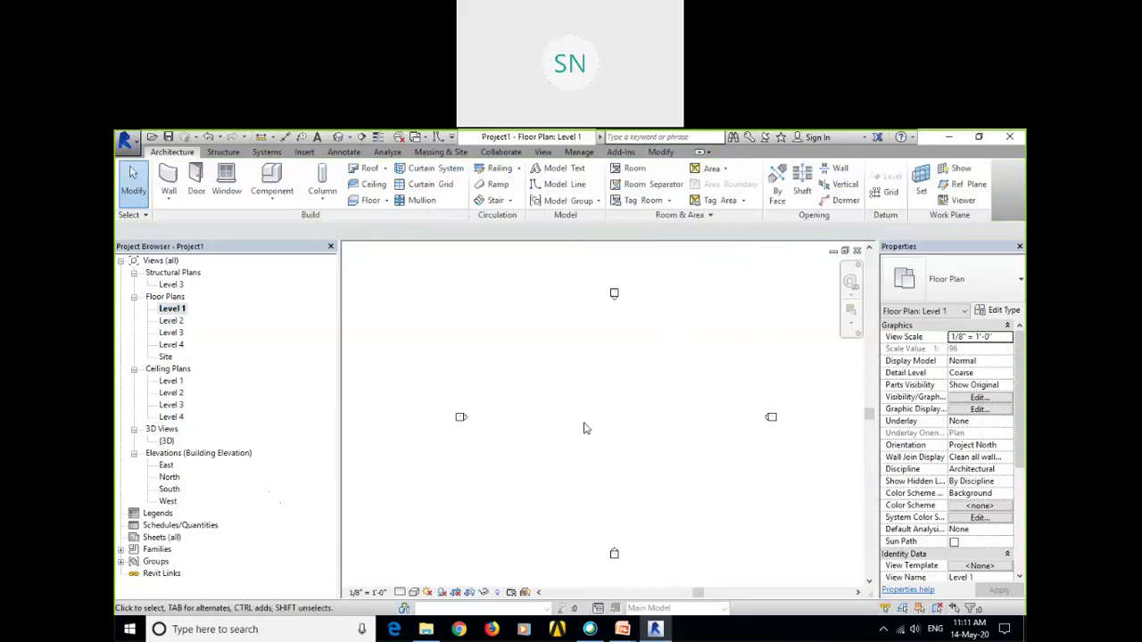
scroll(607, 433, up, 2)
scroll(650, 422, down, 1)
click(167, 179)
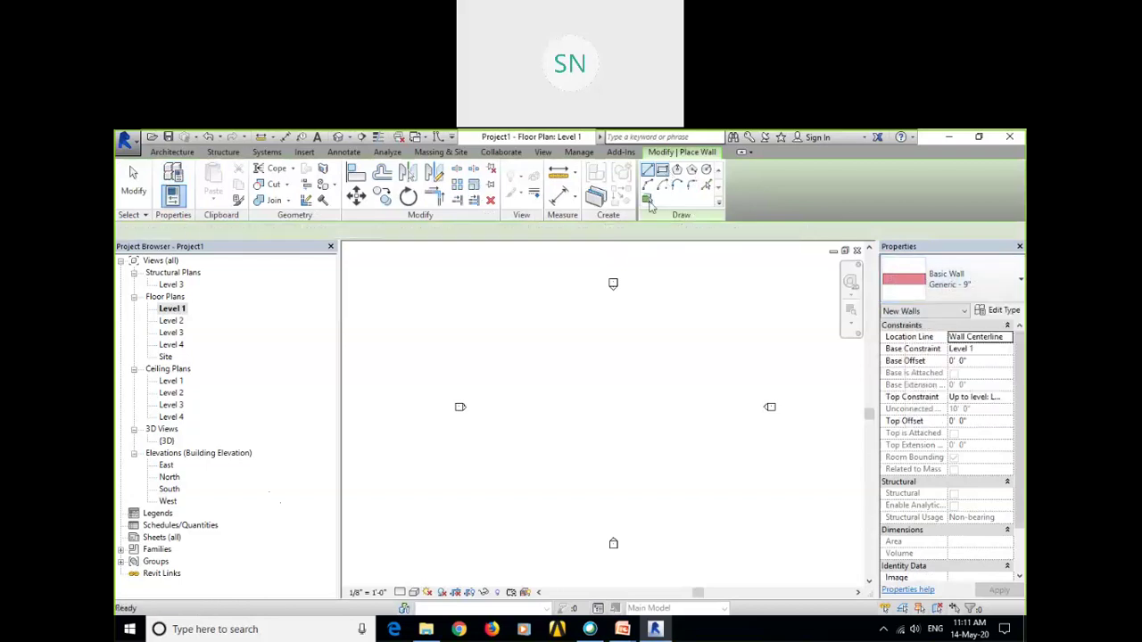
scroll(589, 350, up, 2)
click(519, 343)
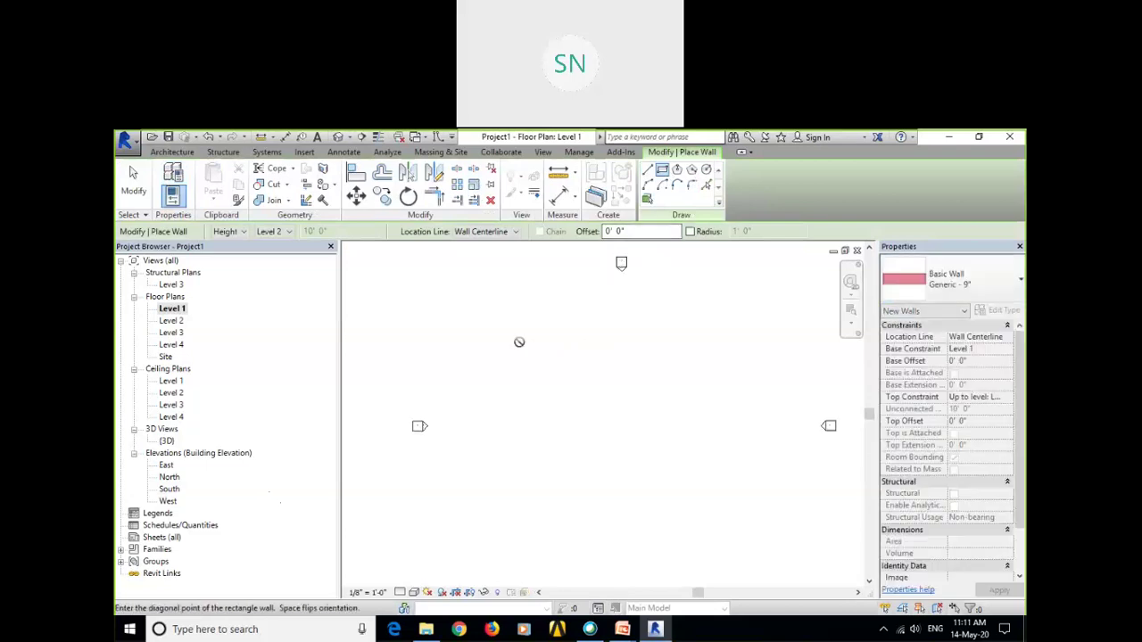
click(582, 387)
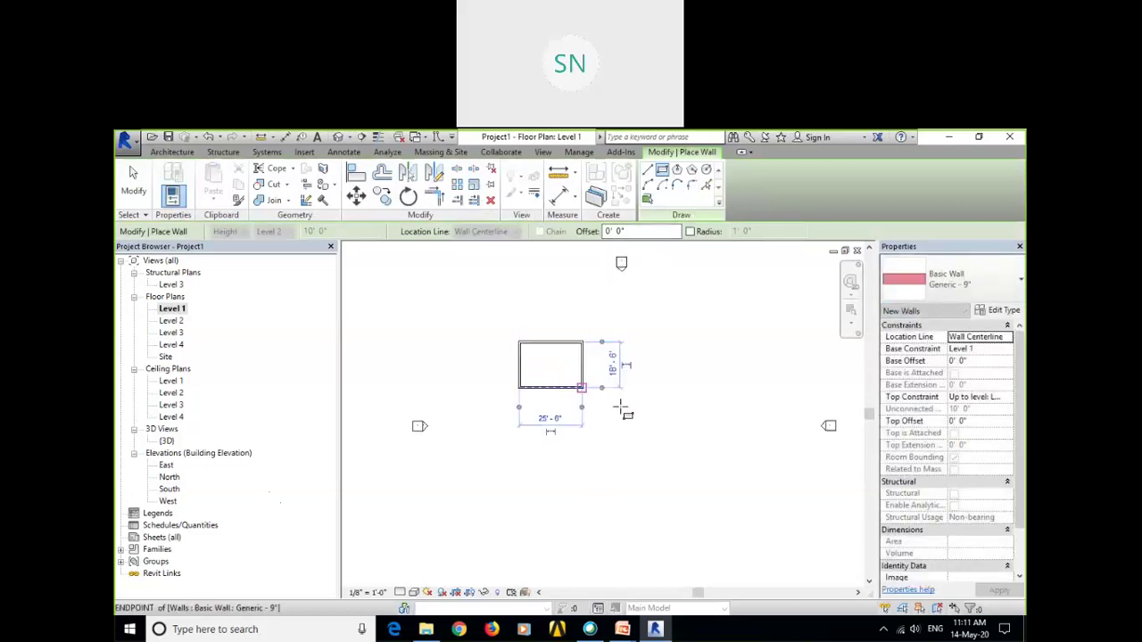
scroll(548, 390, up, 5)
right_click(527, 326)
click(554, 331)
key(Escape)
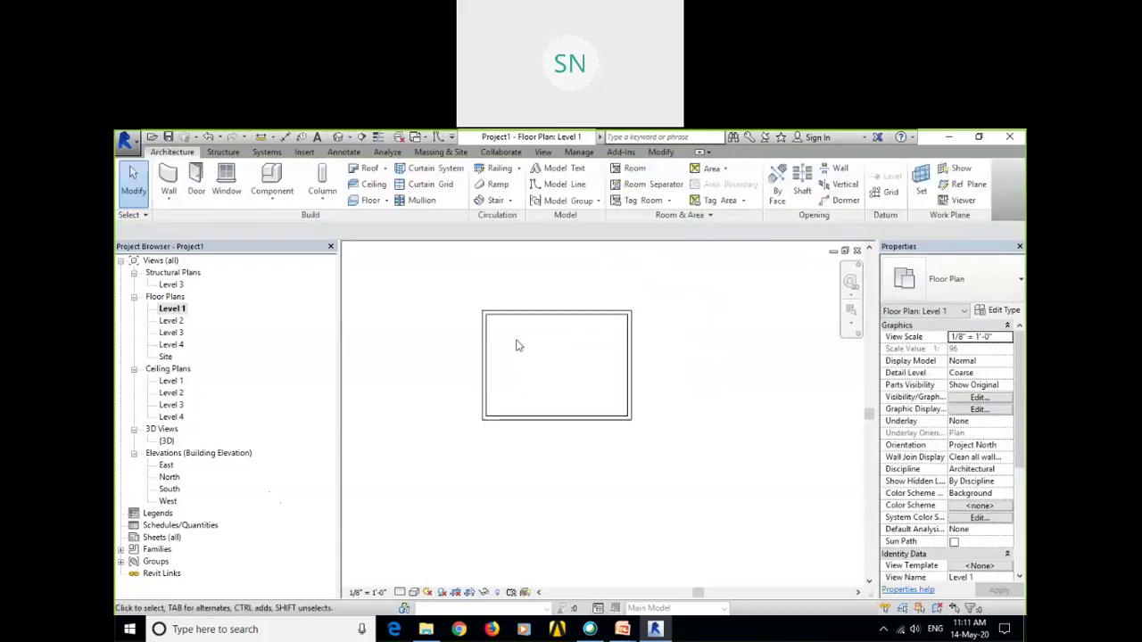
Select the rectangle's left wall and examine where its temporary dimension is measured at both upper corners.
scroll(501, 337, up, 1)
click(481, 342)
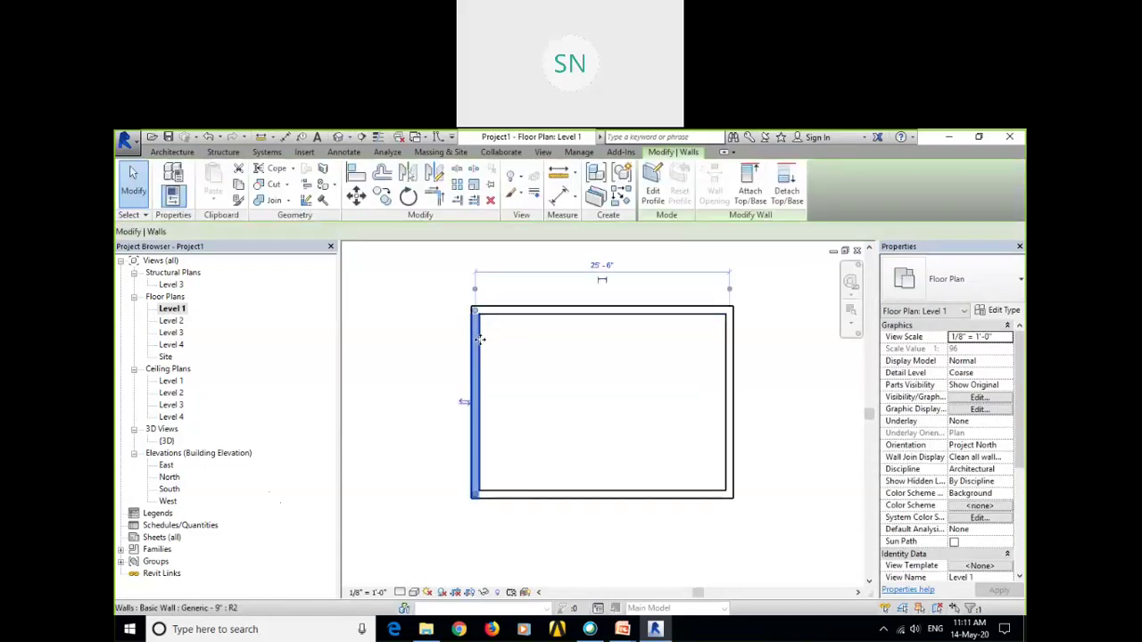
scroll(638, 297, up, 1)
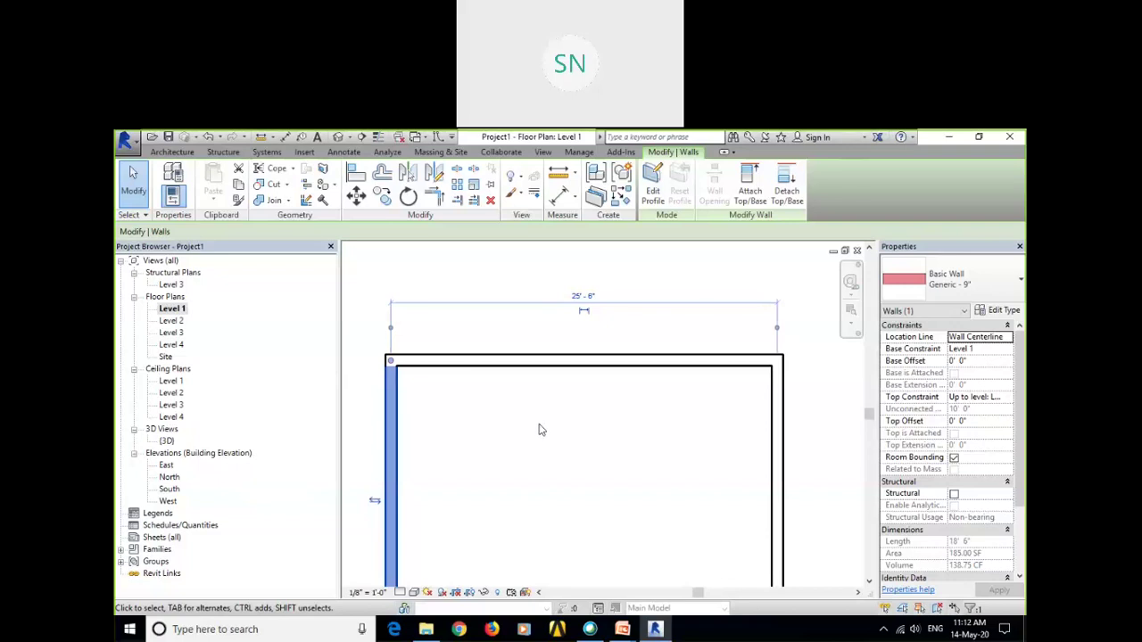
middle_drag(540, 436, 573, 433)
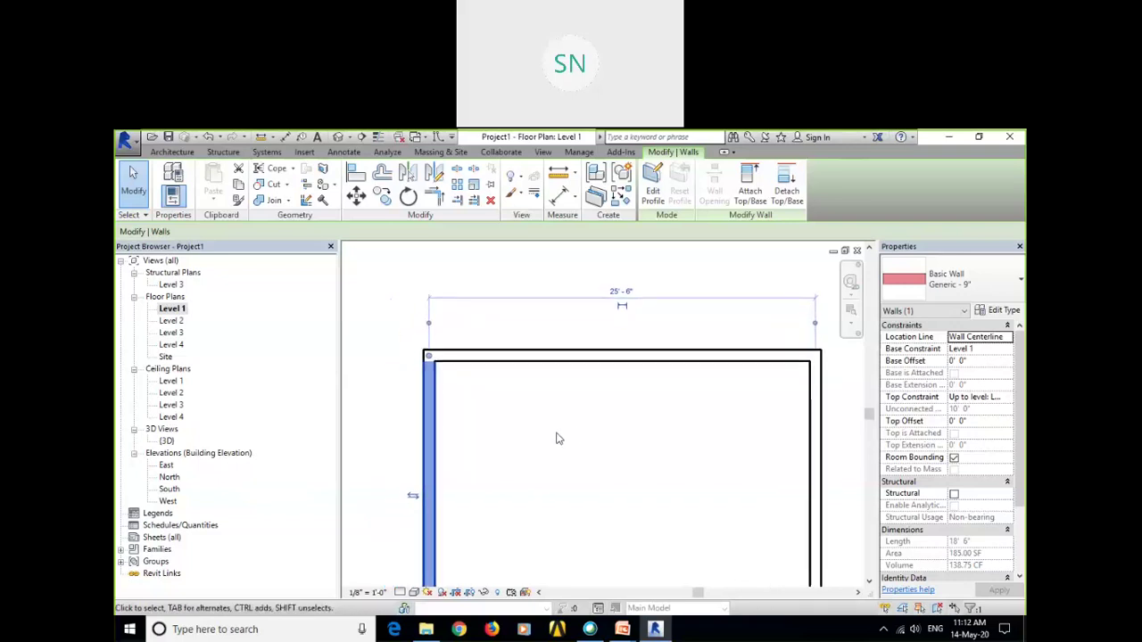
middle_drag(627, 434, 604, 438)
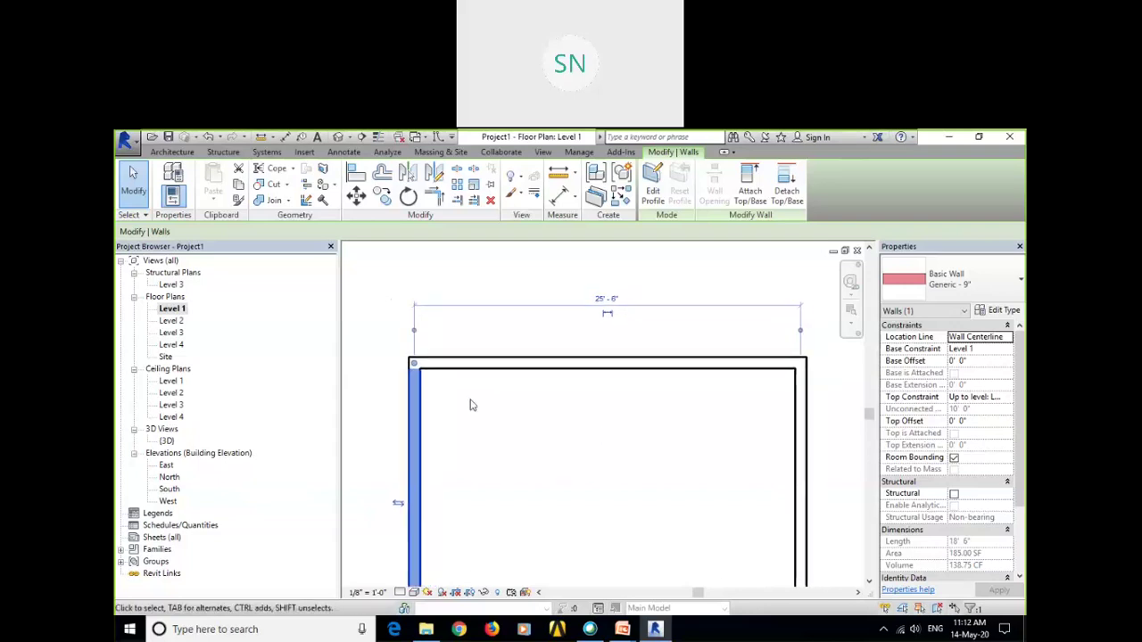
scroll(437, 350, up, 5)
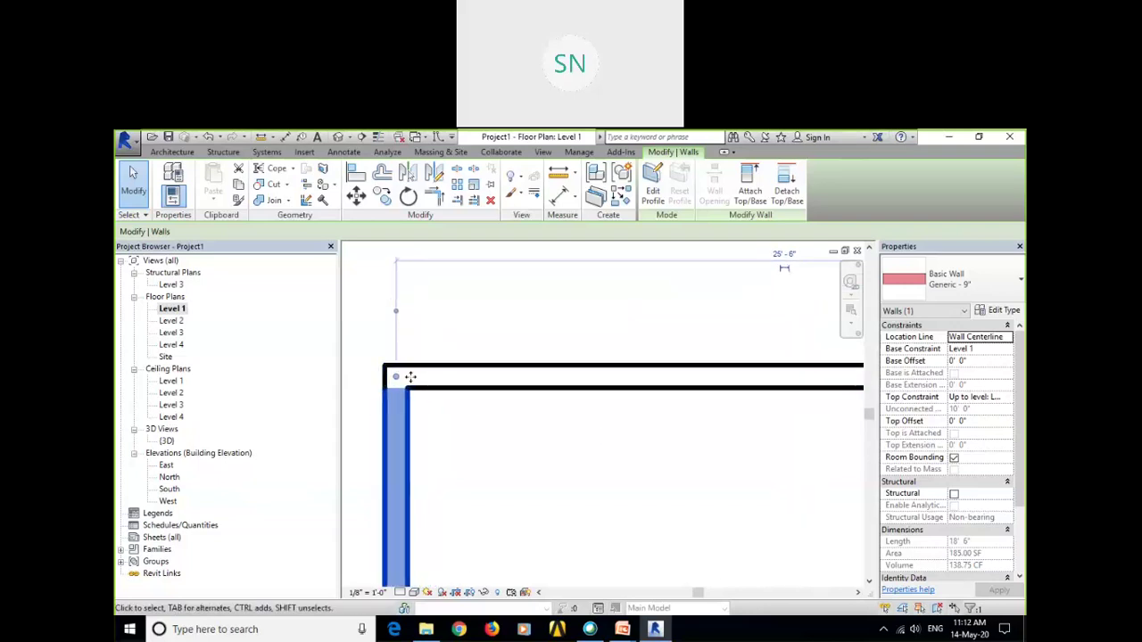
scroll(446, 426, down, 4)
scroll(827, 400, up, 4)
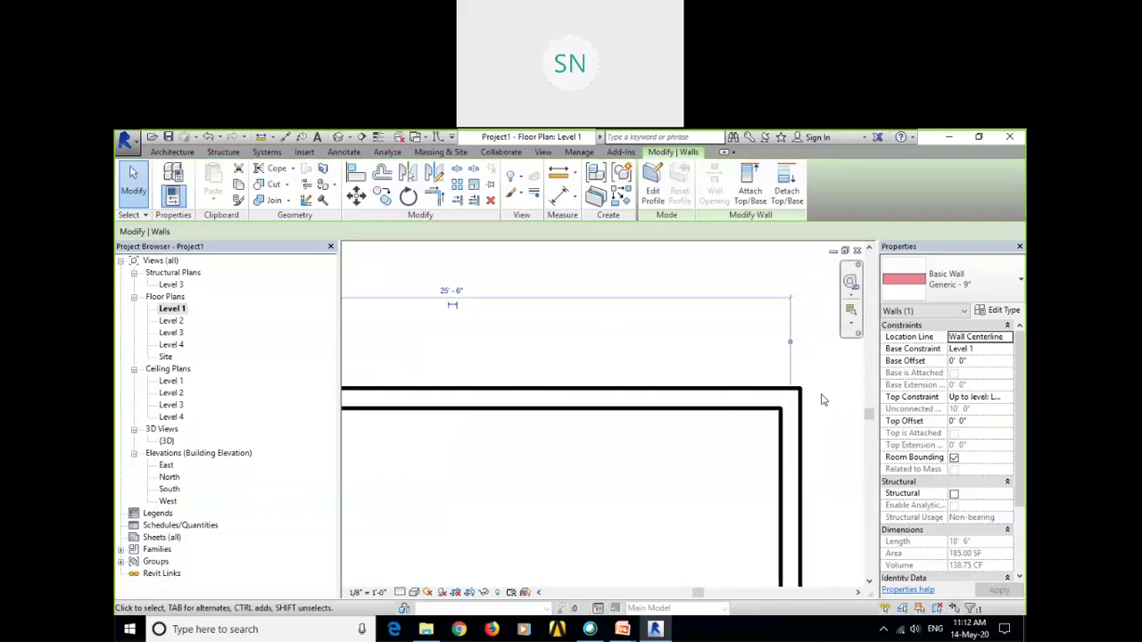
scroll(828, 400, up, 1)
scroll(785, 387, down, 2)
mouse_move(659, 446)
middle_down()
mouse_move(711, 438)
mouse_move(655, 437)
middle_up()
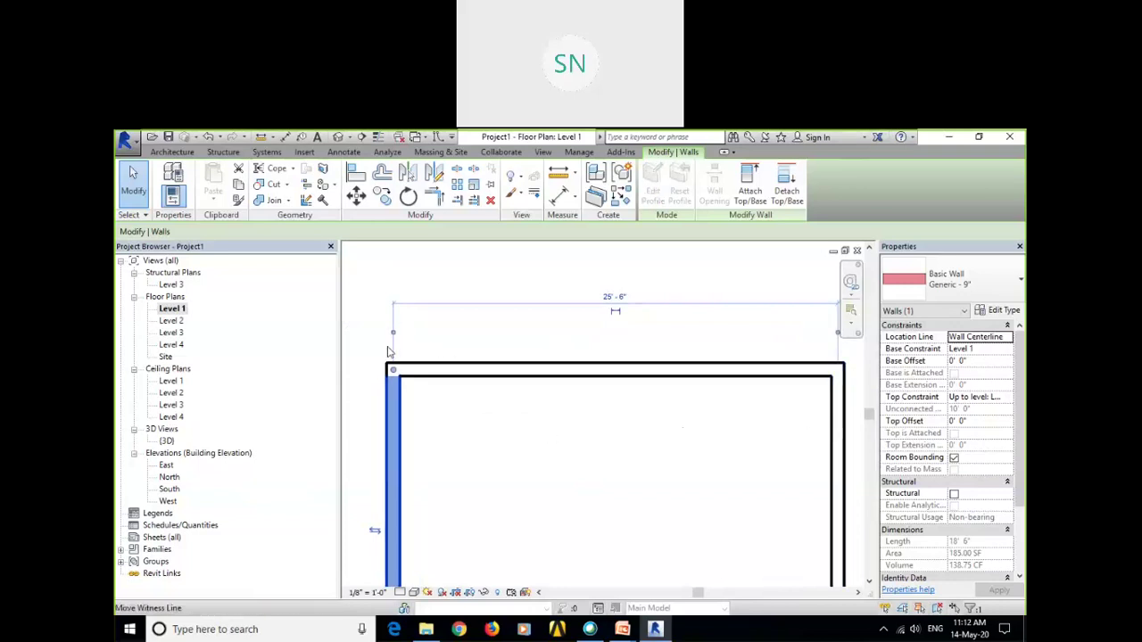
Cycle the temporary dimension's witness line at the left wall through the wall faces and back to the centerline.
scroll(392, 331, up, 1)
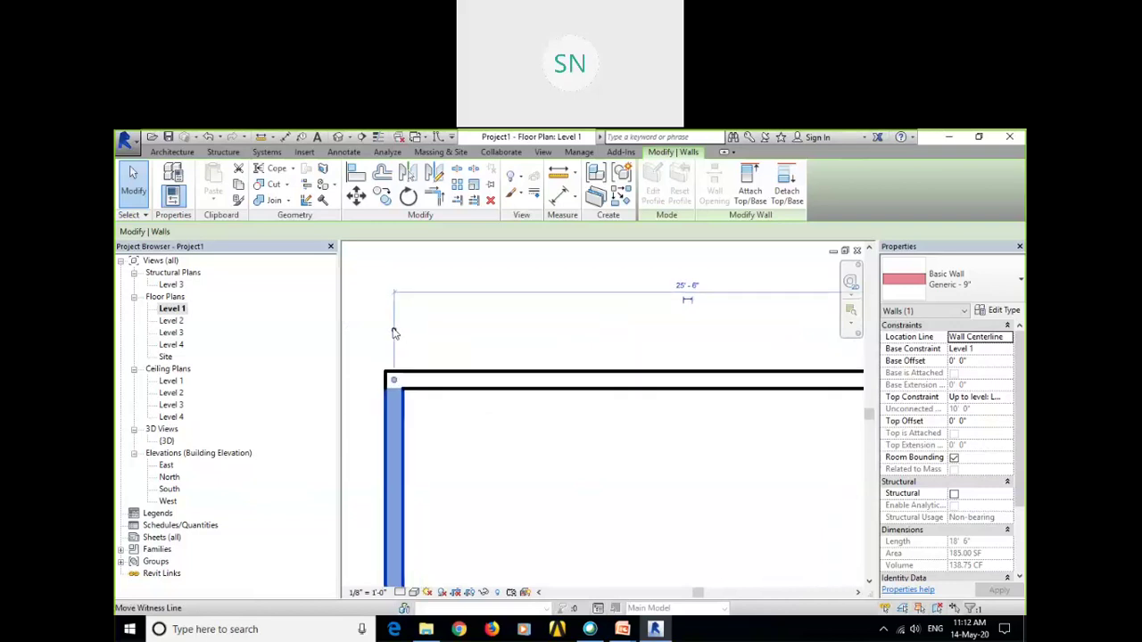
click(393, 332)
click(405, 331)
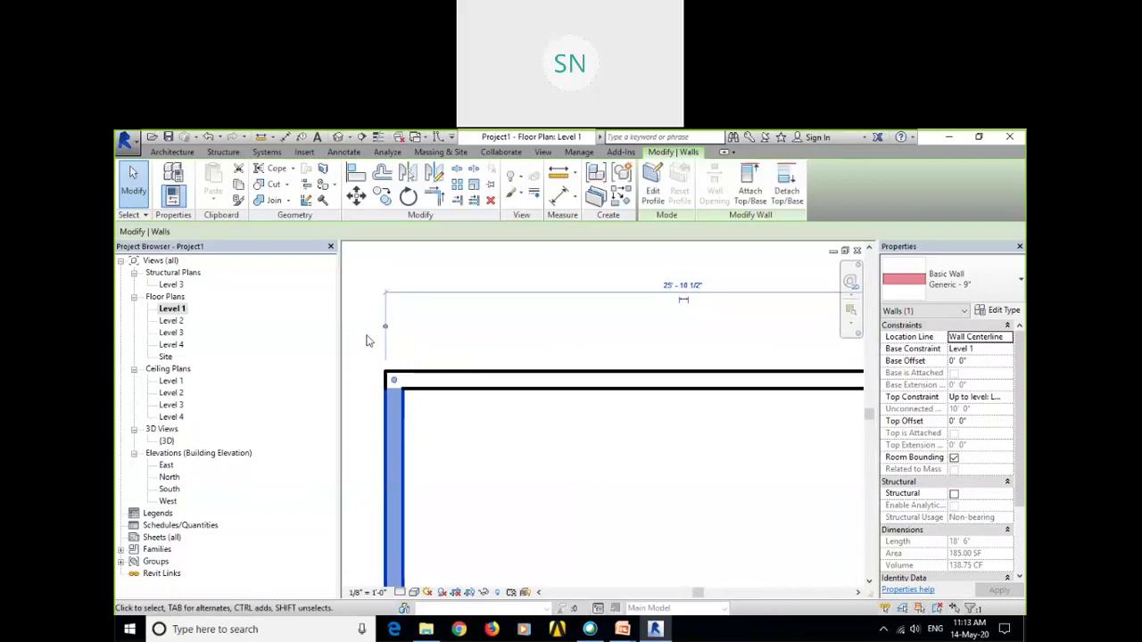
click(387, 330)
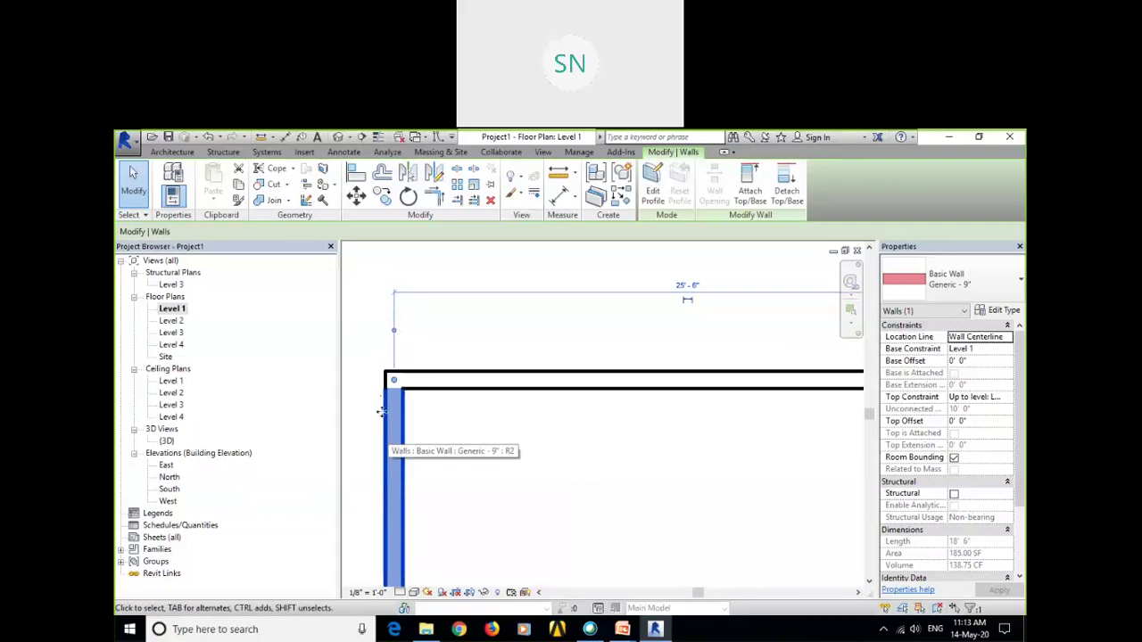
Move the temporary dimension's witness lines to the inner faces of the rectangle's left and right walls.
click(393, 331)
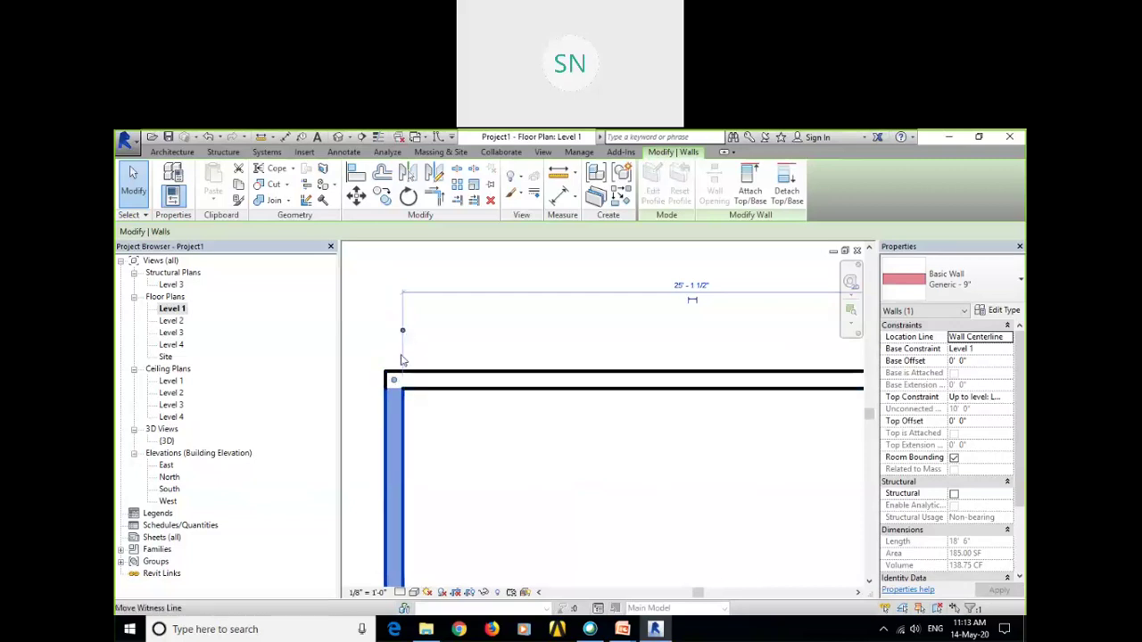
scroll(624, 375, down, 3)
scroll(759, 356, up, 5)
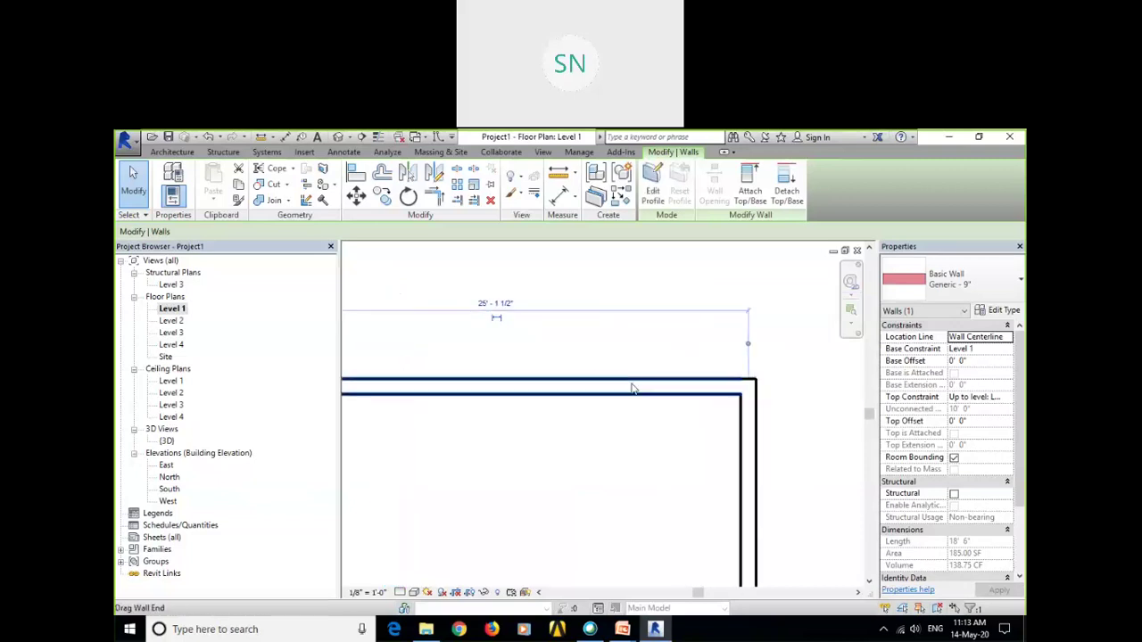
drag(744, 335, 733, 337)
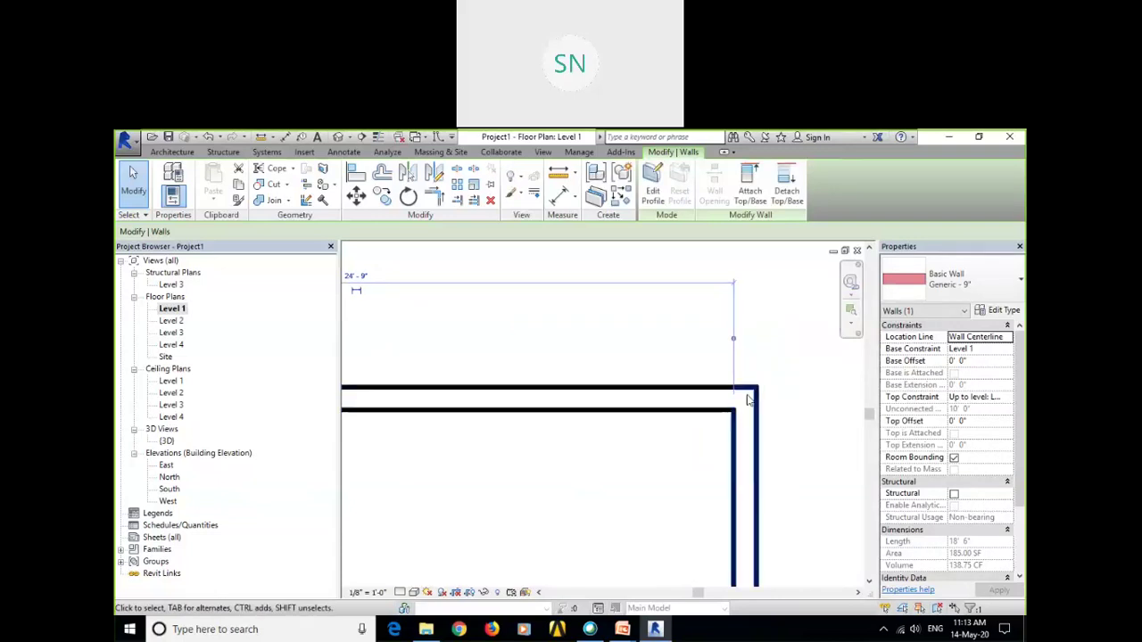
scroll(725, 483, down, 3)
Set the clear width between the left and right walls to 13' and make the temporary dimension permanent.
click(603, 337)
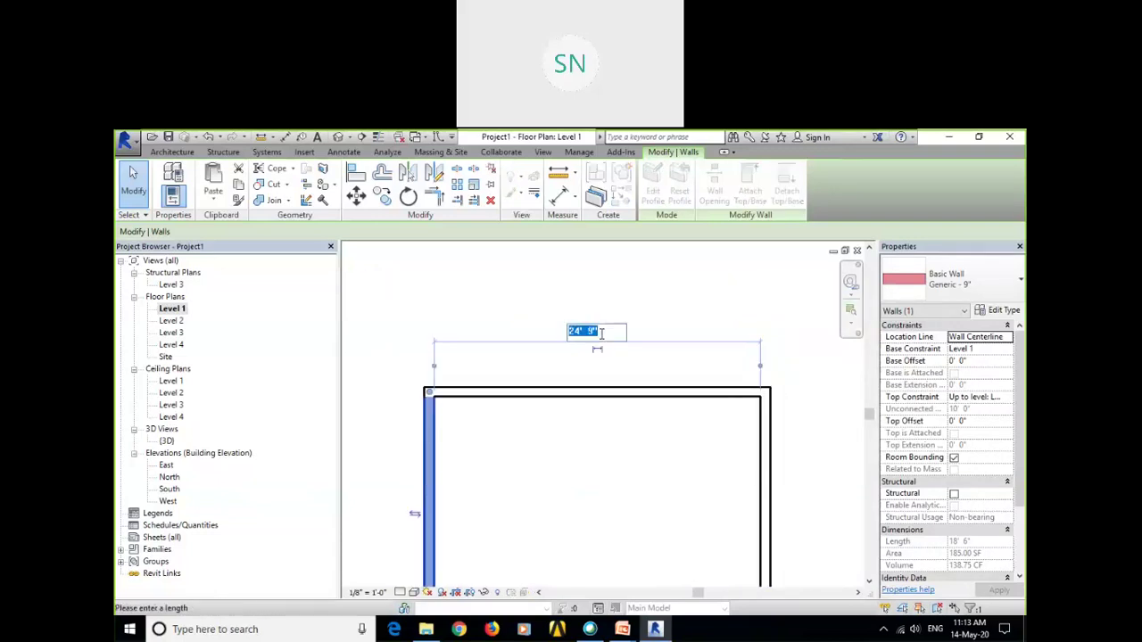
text(13')
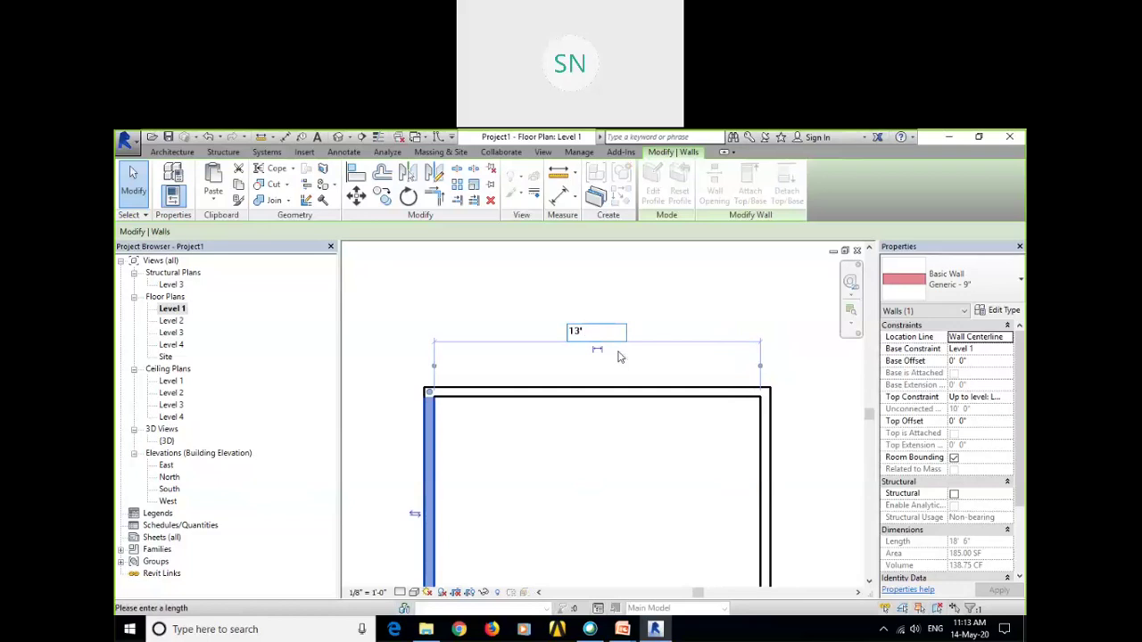
key(Return)
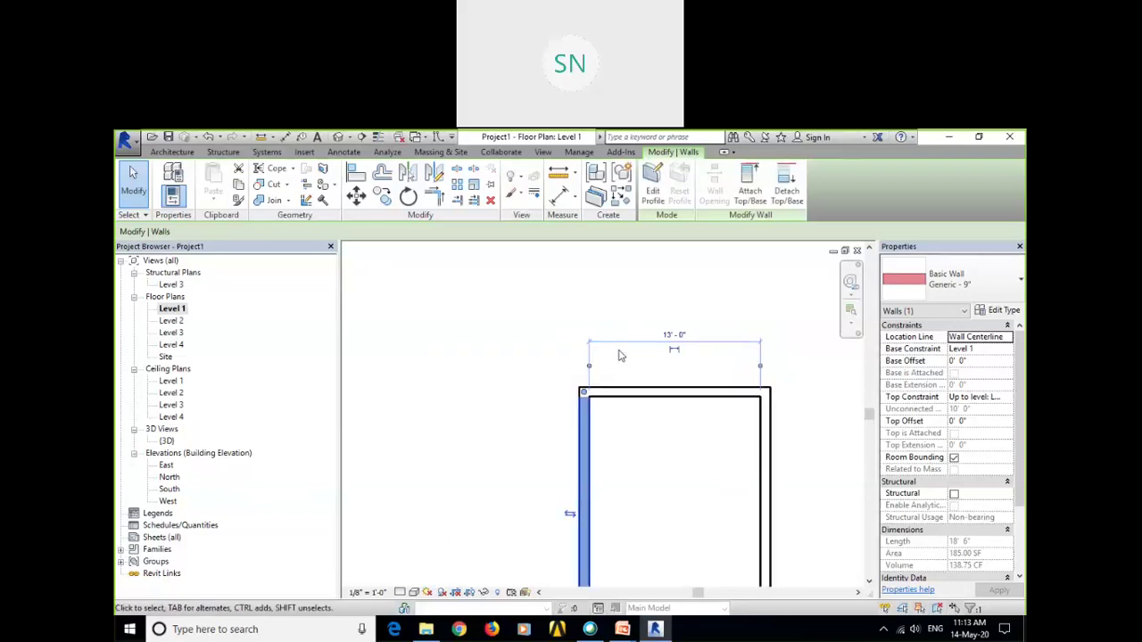
click(673, 352)
click(636, 475)
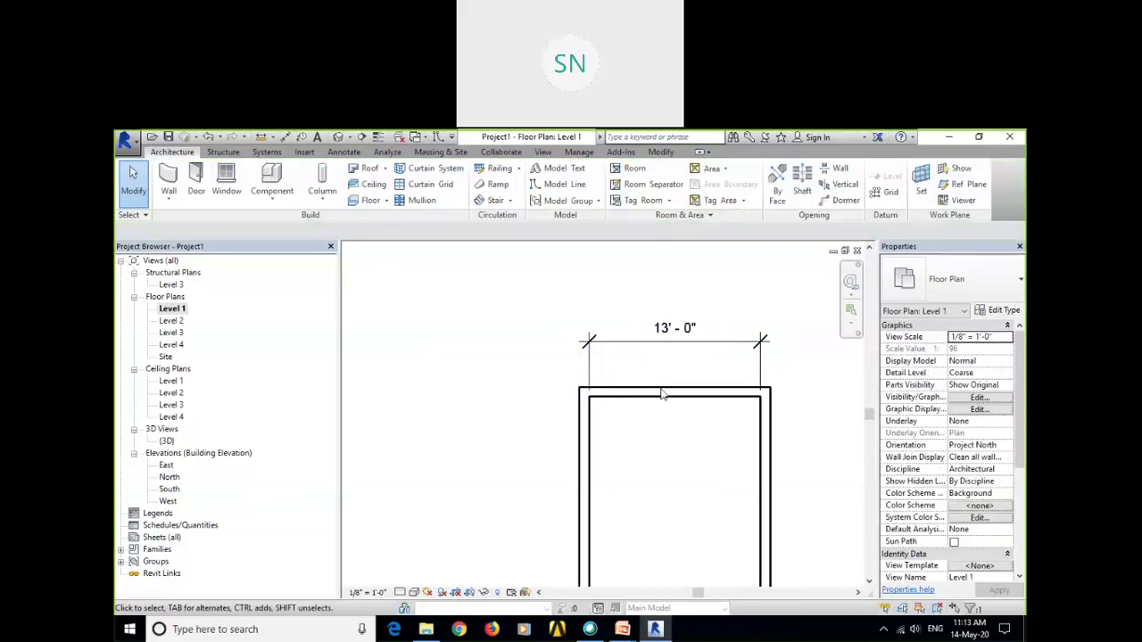
click(657, 351)
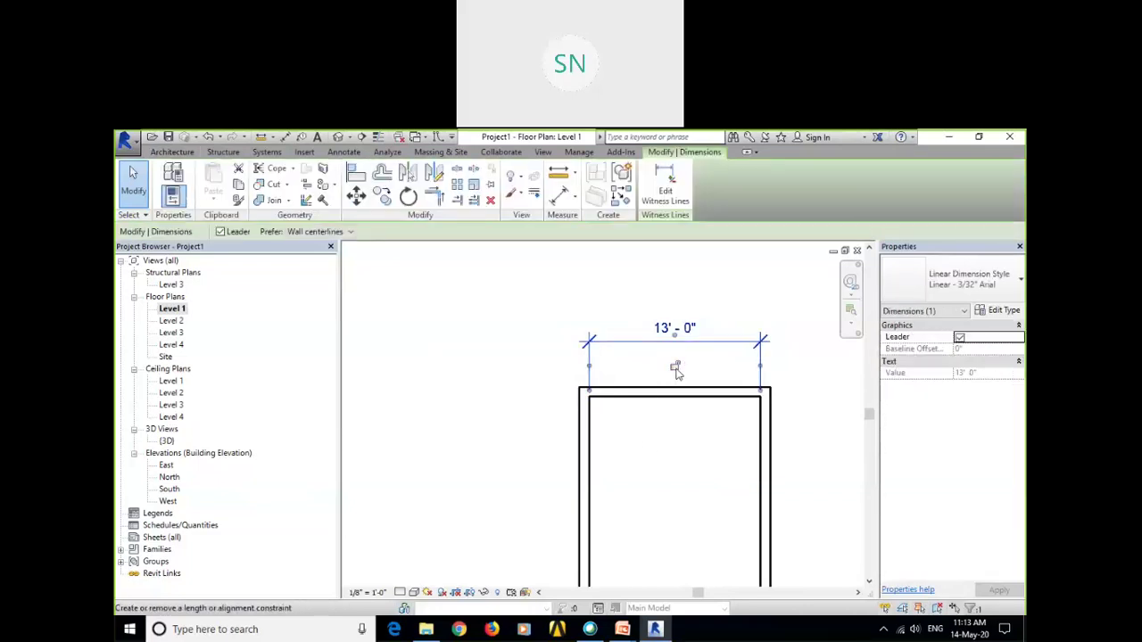
middle_drag(603, 428, 538, 399)
click(538, 399)
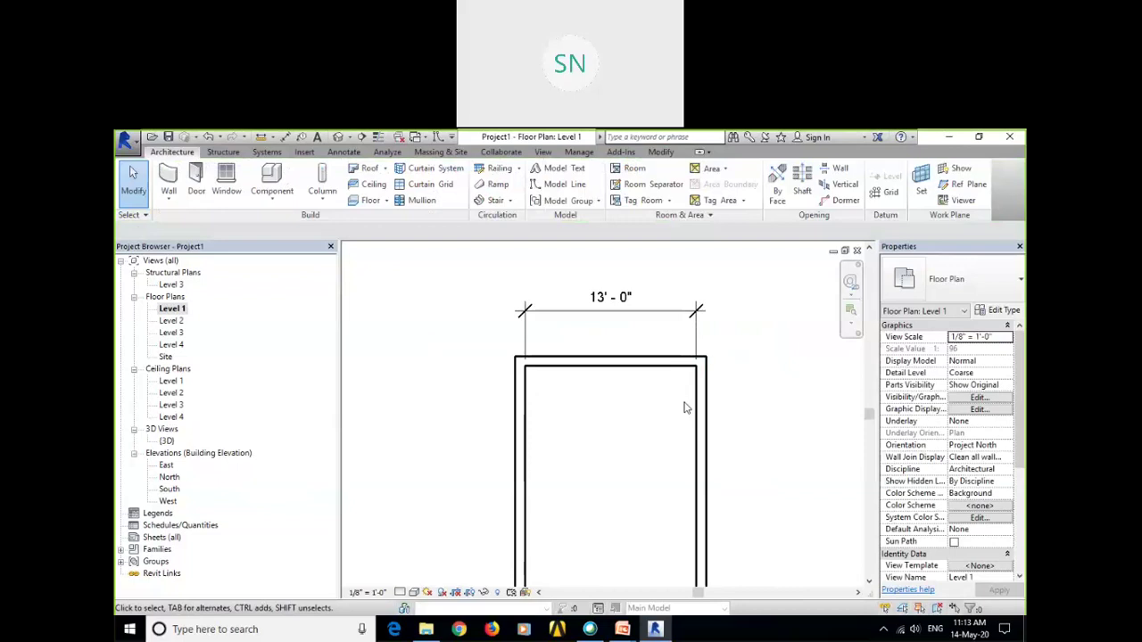
Select the bottom wall and move its temporary dimension's witness lines to the inner faces of the top and bottom walls.
scroll(625, 446, down, 2)
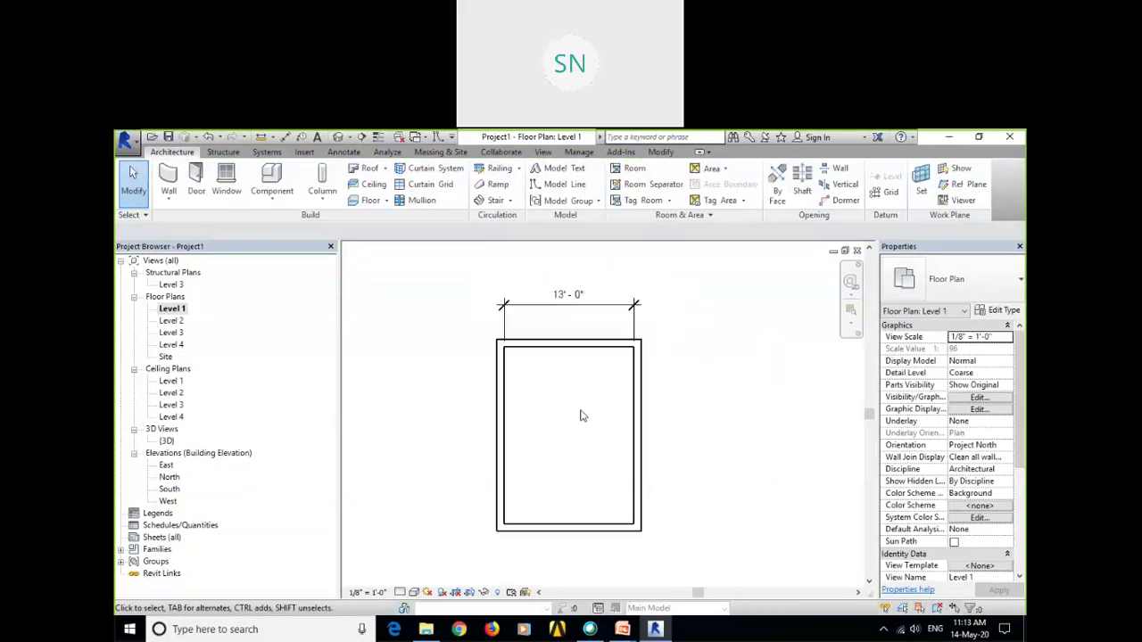
middle_drag(596, 423, 575, 379)
click(567, 325)
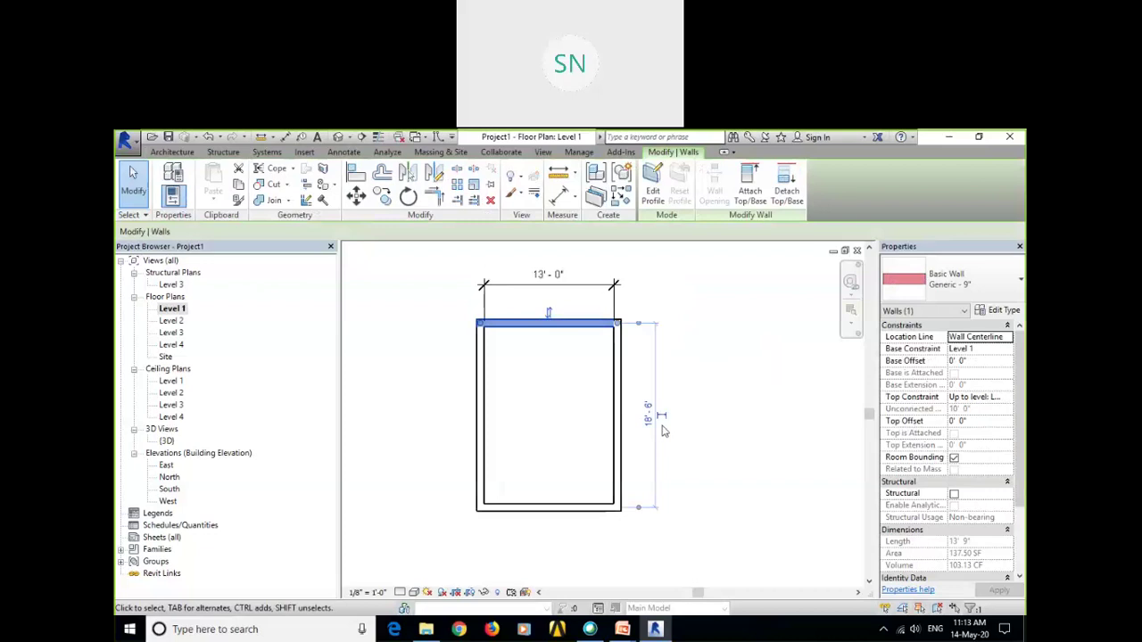
click(554, 435)
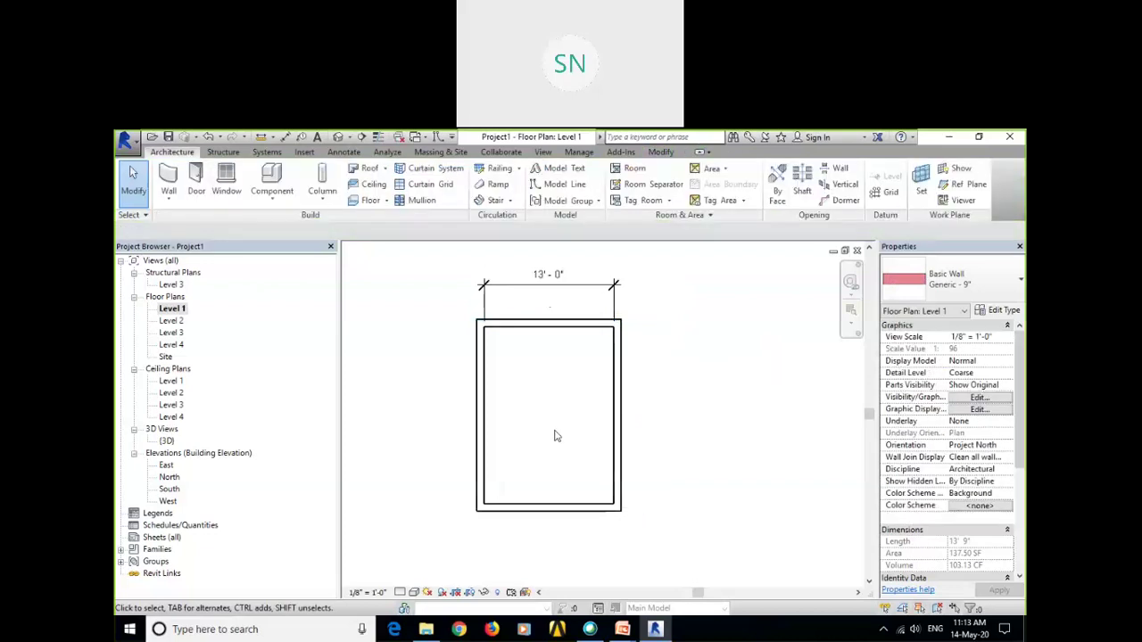
click(505, 509)
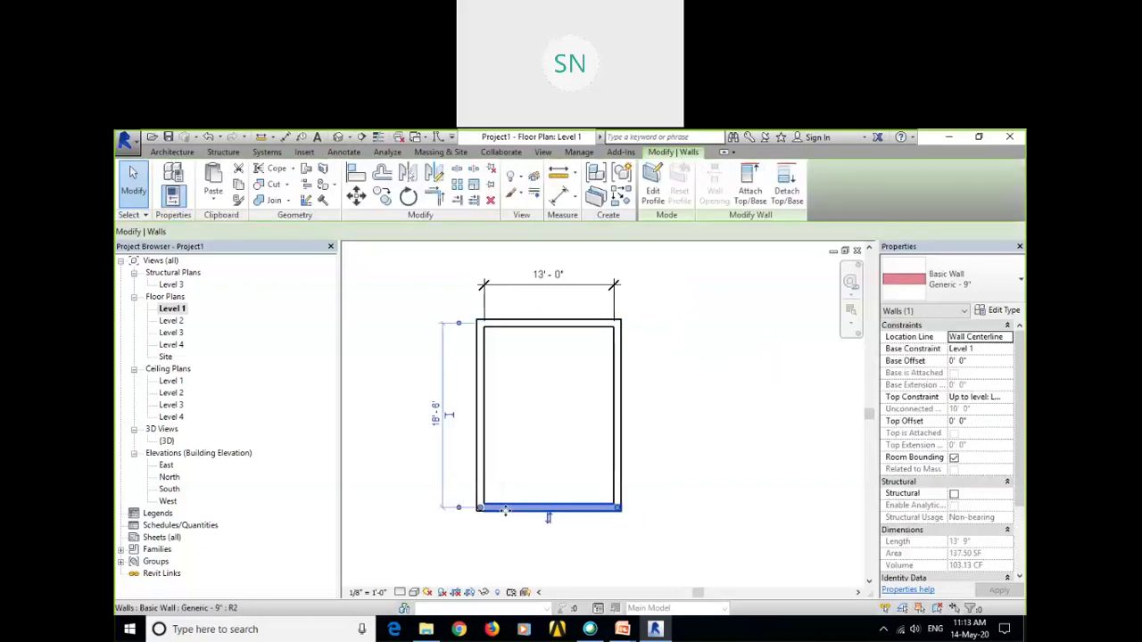
scroll(461, 329, up, 4)
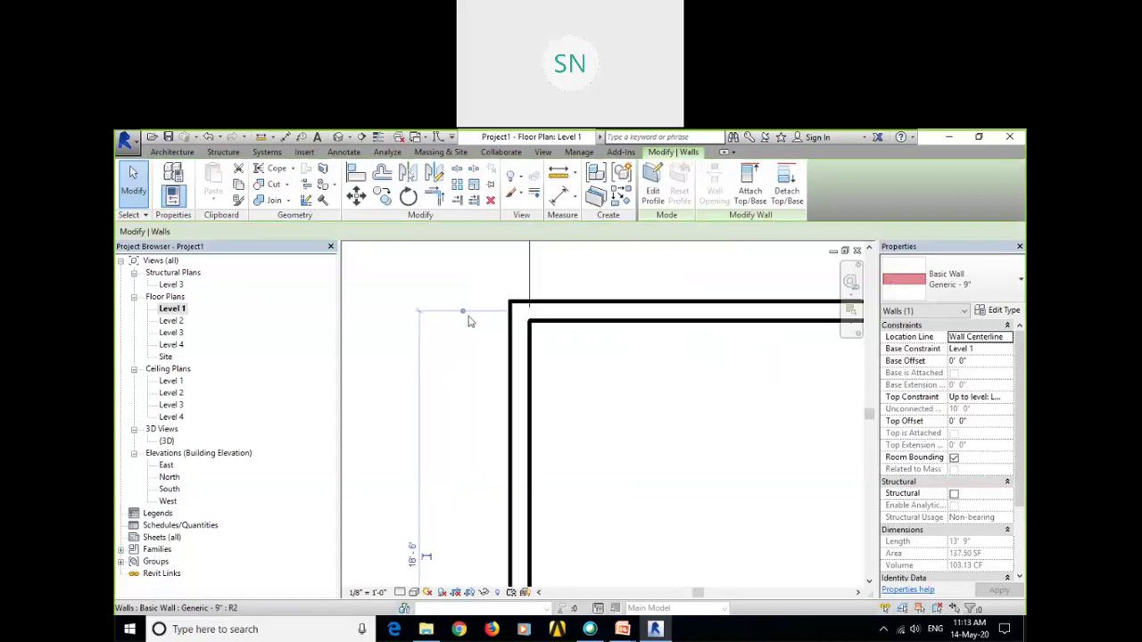
scroll(455, 509, down, 4)
scroll(467, 550, up, 4)
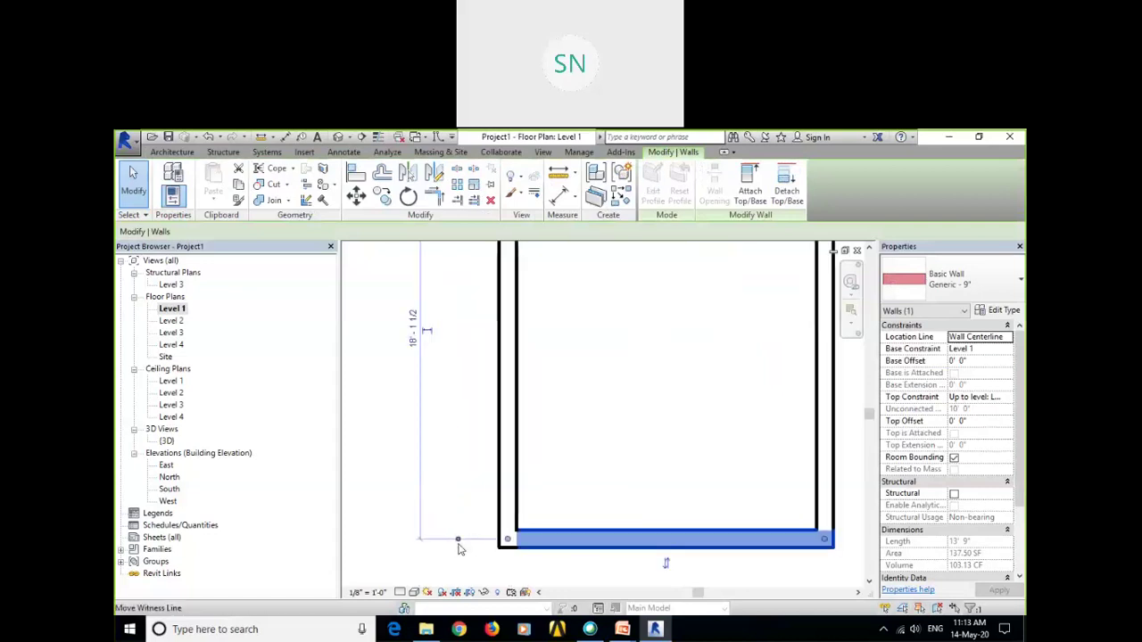
scroll(598, 369, down, 5)
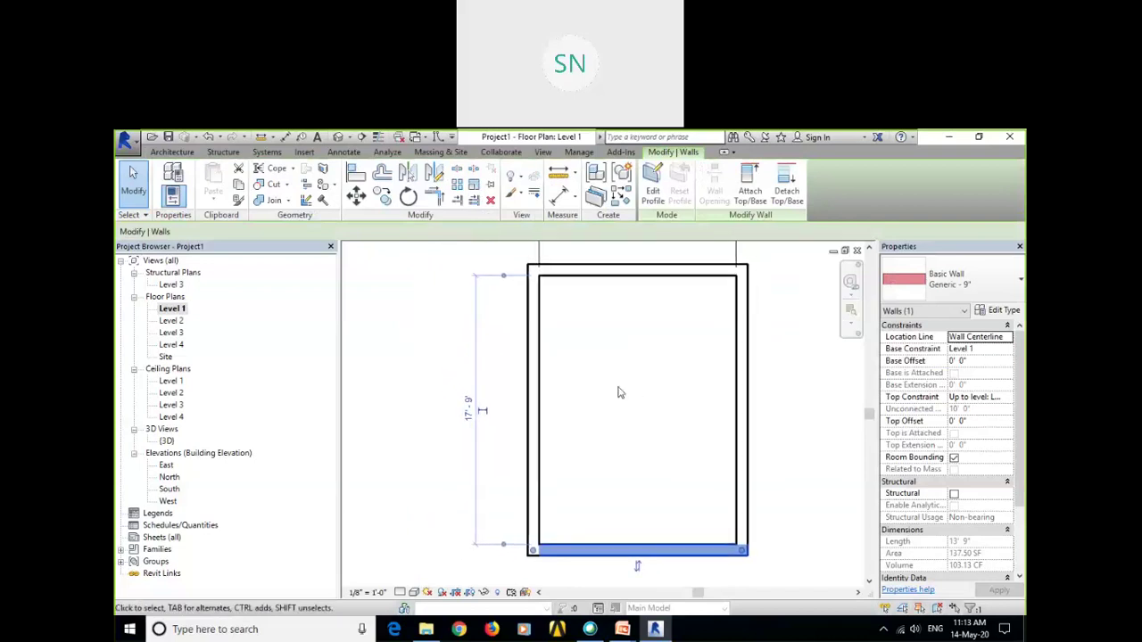
Set the clear distance between the top and bottom walls to 12' and make that temporary dimension permanent.
scroll(512, 403, up, 4)
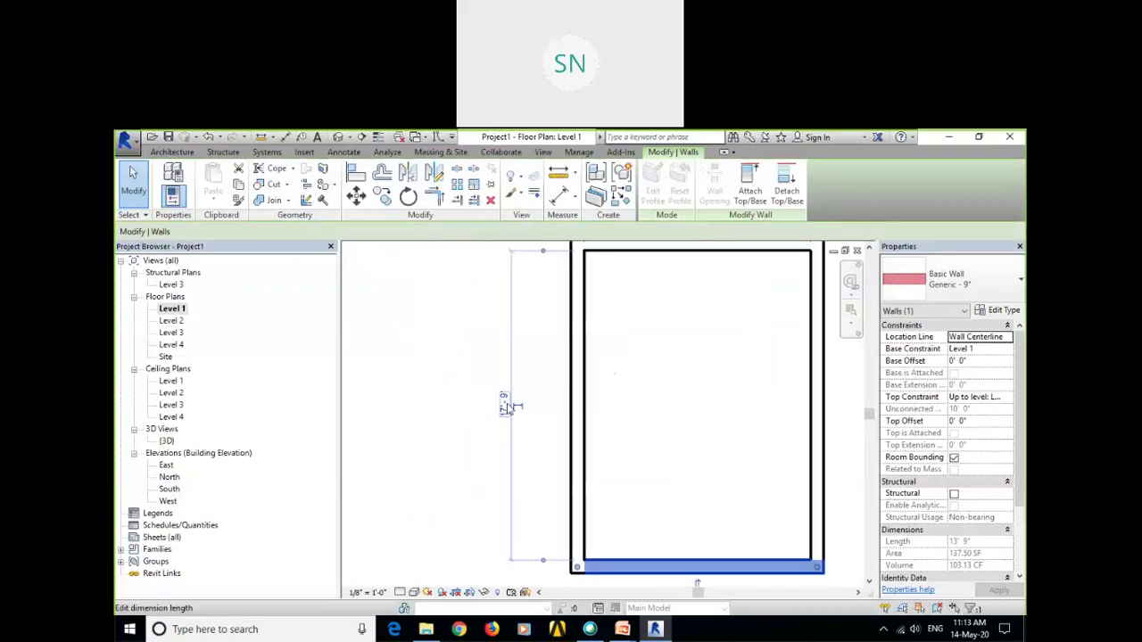
click(505, 403)
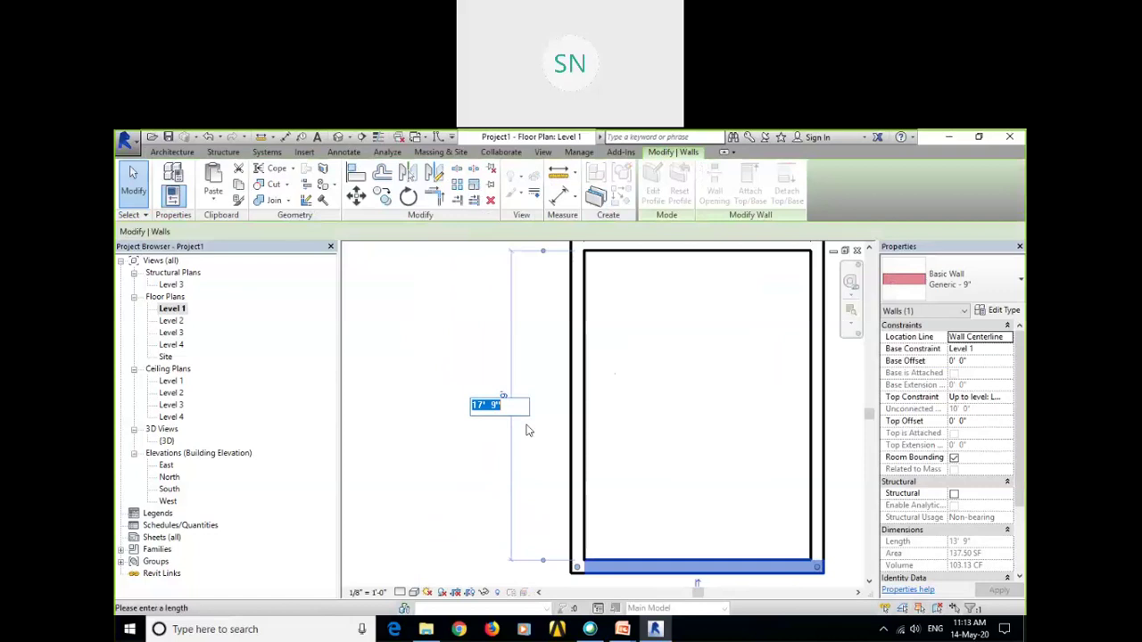
text(12)
key(Return)
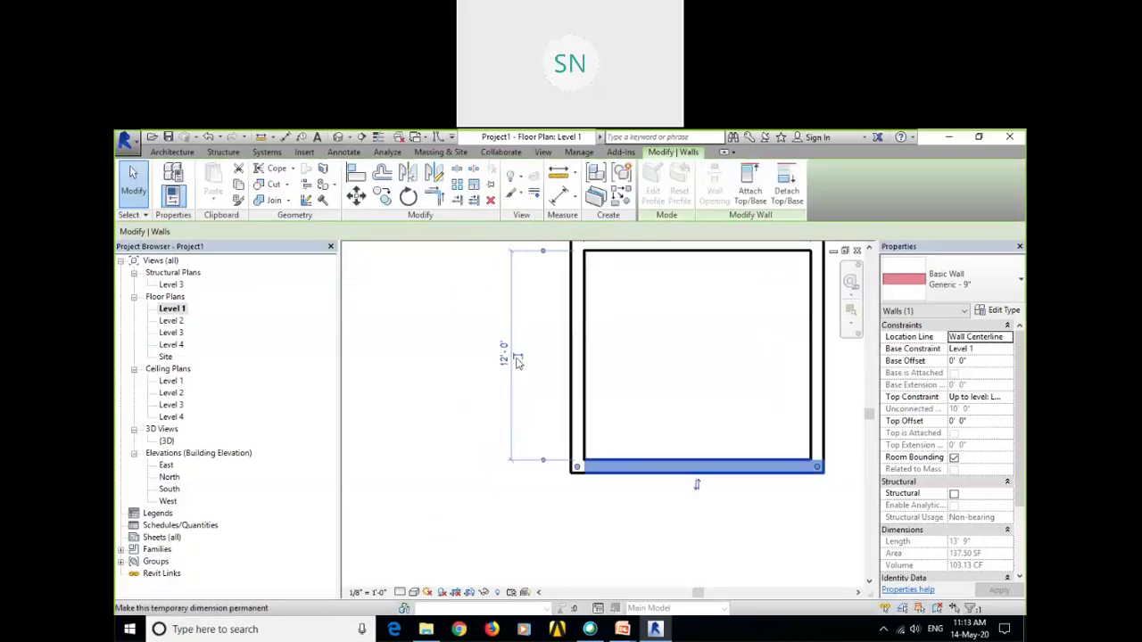
click(517, 356)
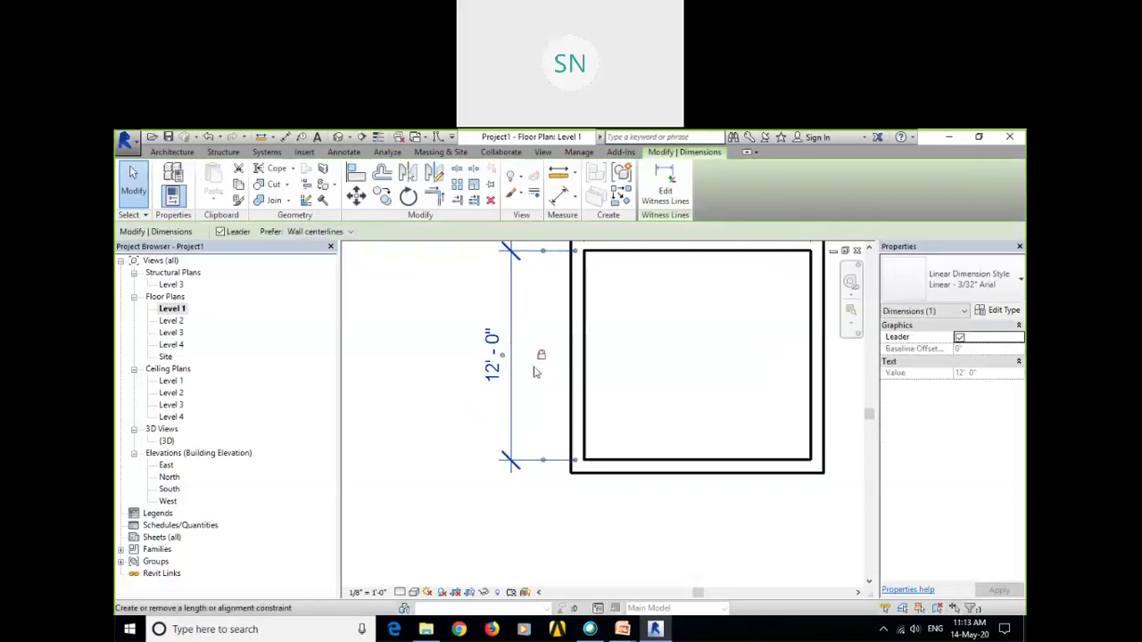
click(471, 395)
scroll(580, 357, down, 2)
middle_drag(673, 366, 638, 379)
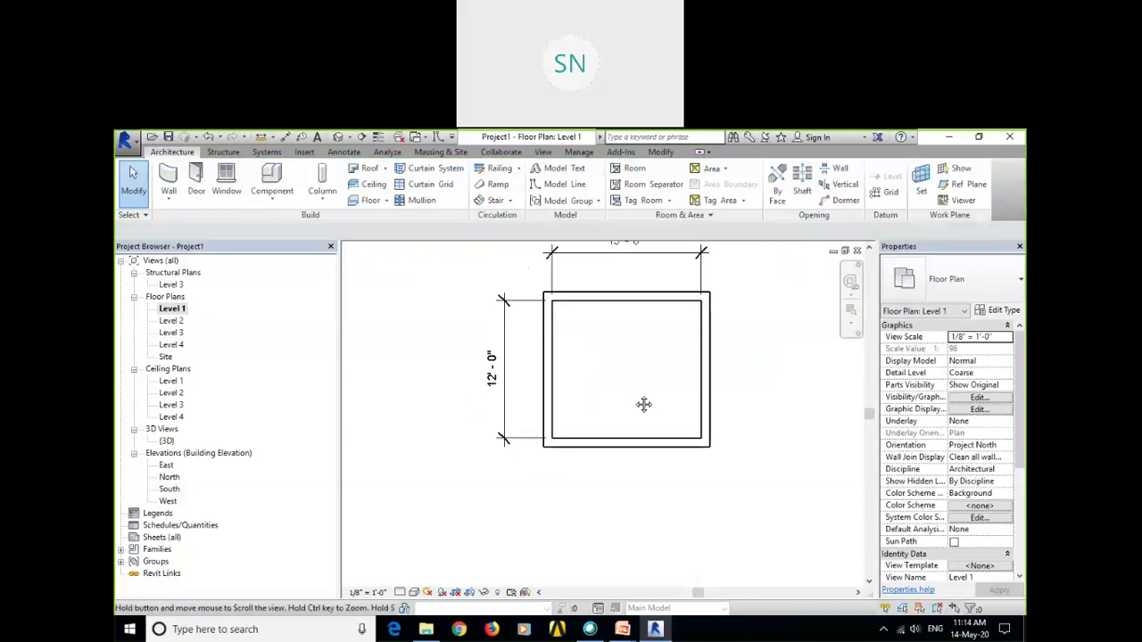
middle_drag(643, 402, 621, 406)
scroll(621, 406, down, 4)
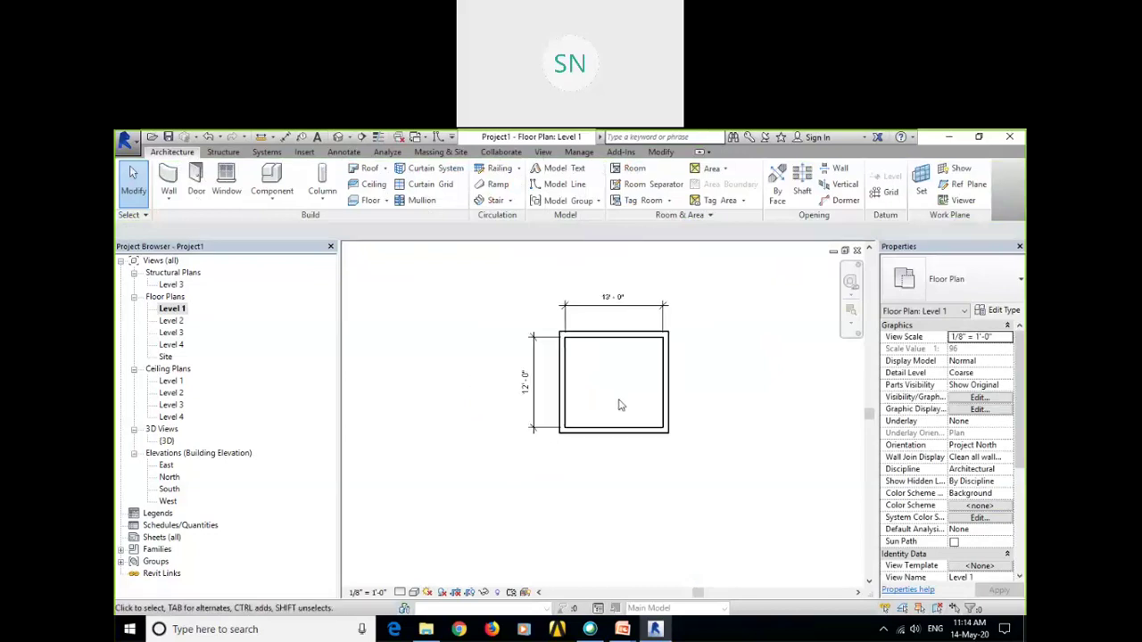
middle_drag(628, 394, 566, 375)
scroll(573, 375, up, 6)
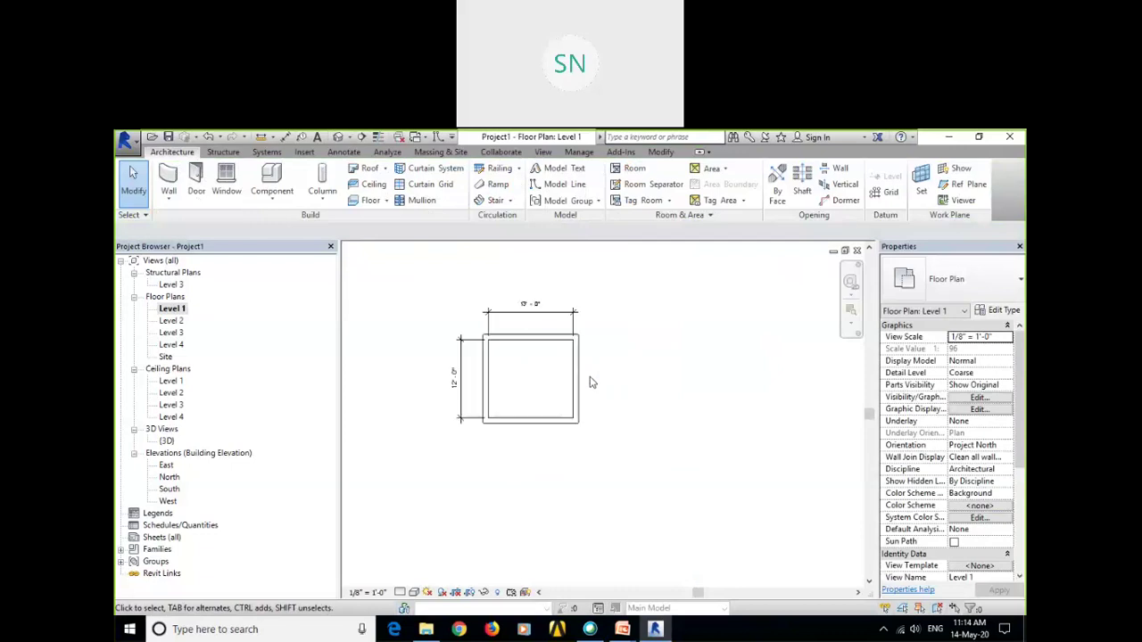
scroll(651, 432, up, 1)
scroll(532, 432, up, 2)
scroll(564, 425, down, 3)
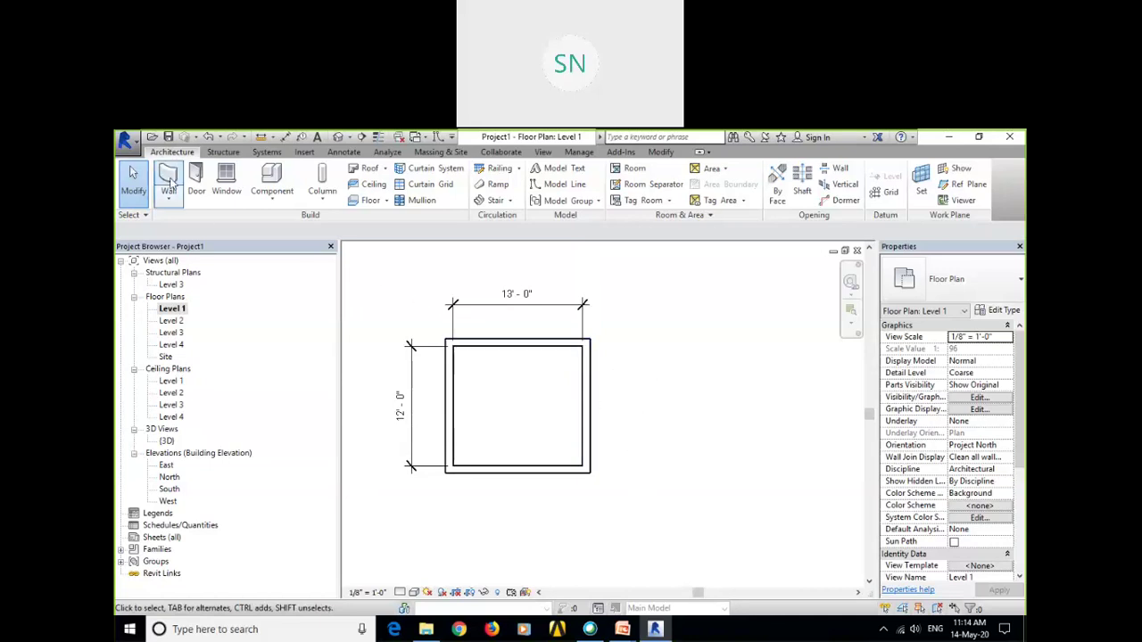
Start the Wall tool, set the location line to Finish Face: Exterior, and try a wall from the room's upper-right outer corner.
click(168, 177)
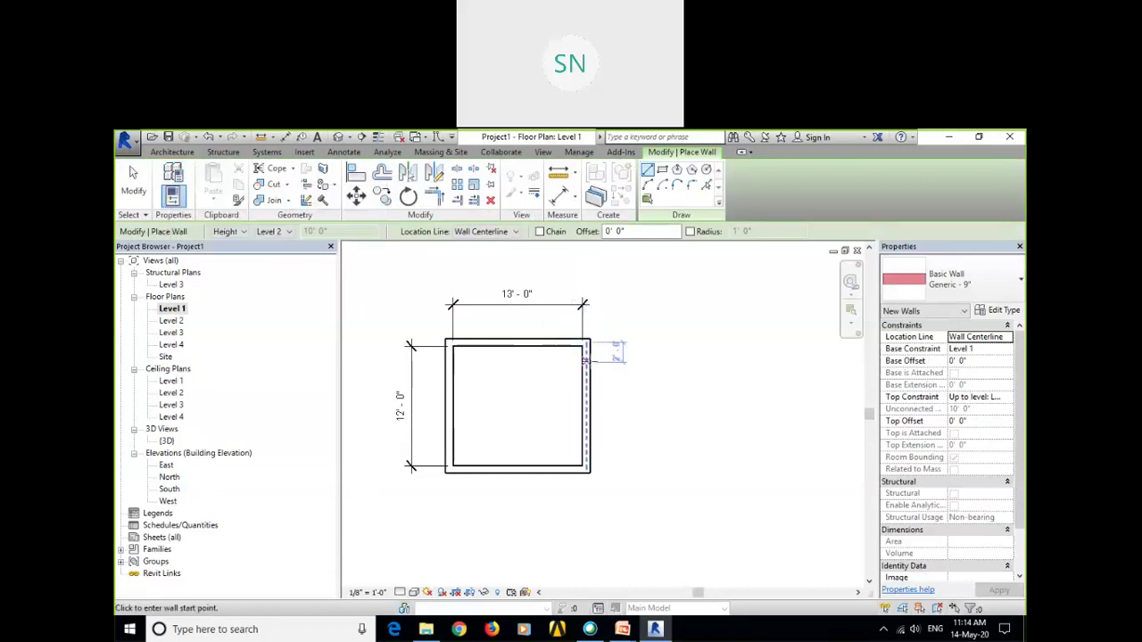
scroll(607, 340, up, 2)
scroll(607, 340, up, 2)
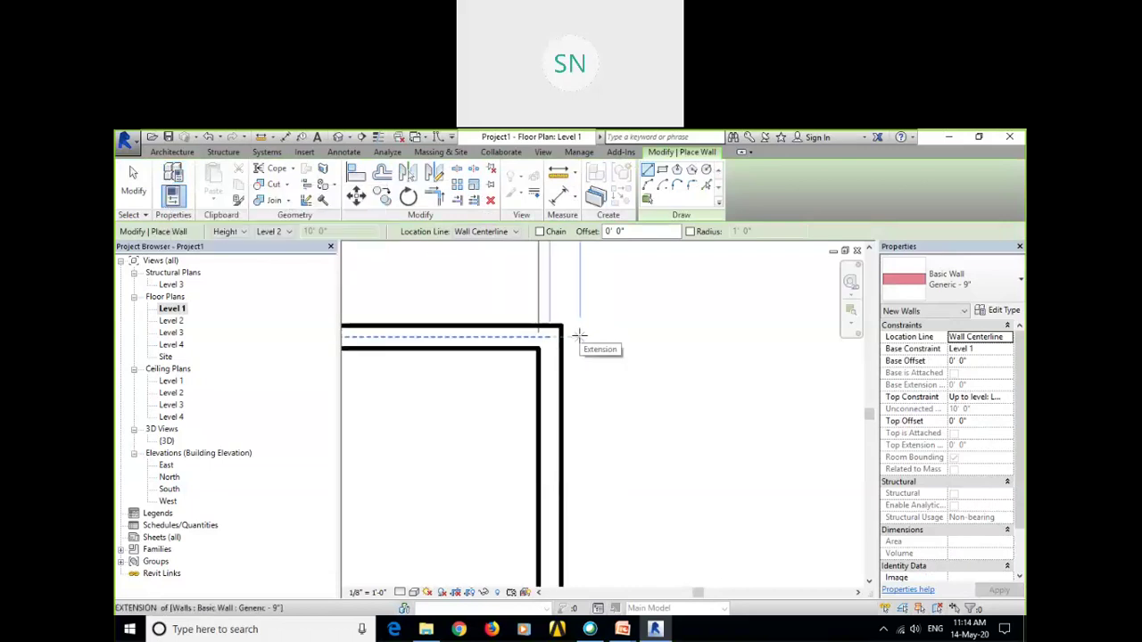
click(595, 336)
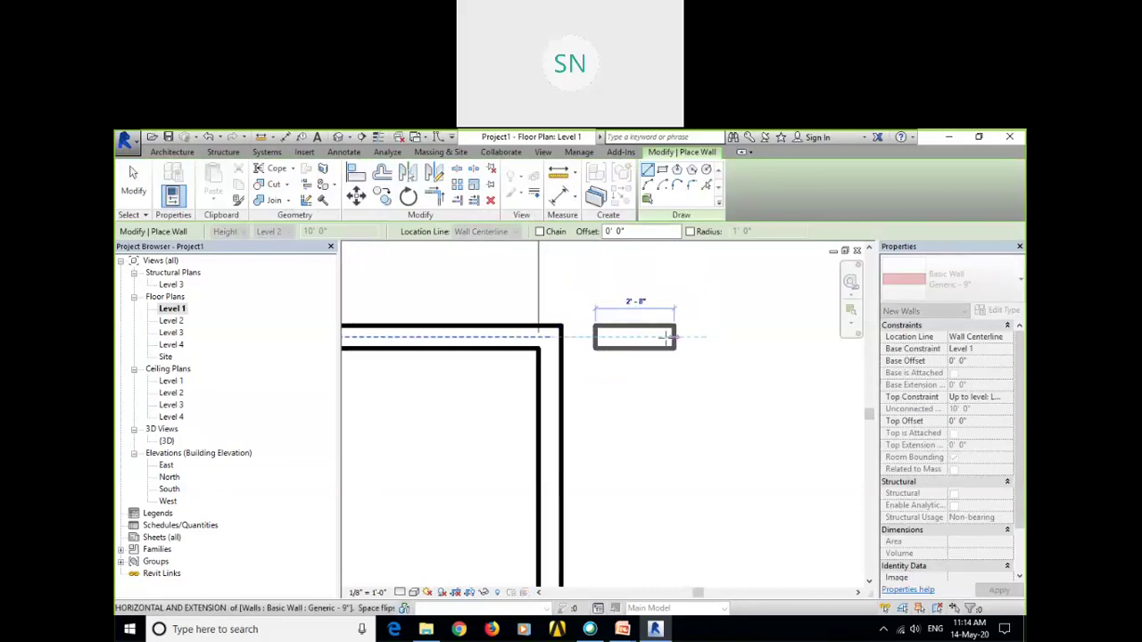
key(Escape)
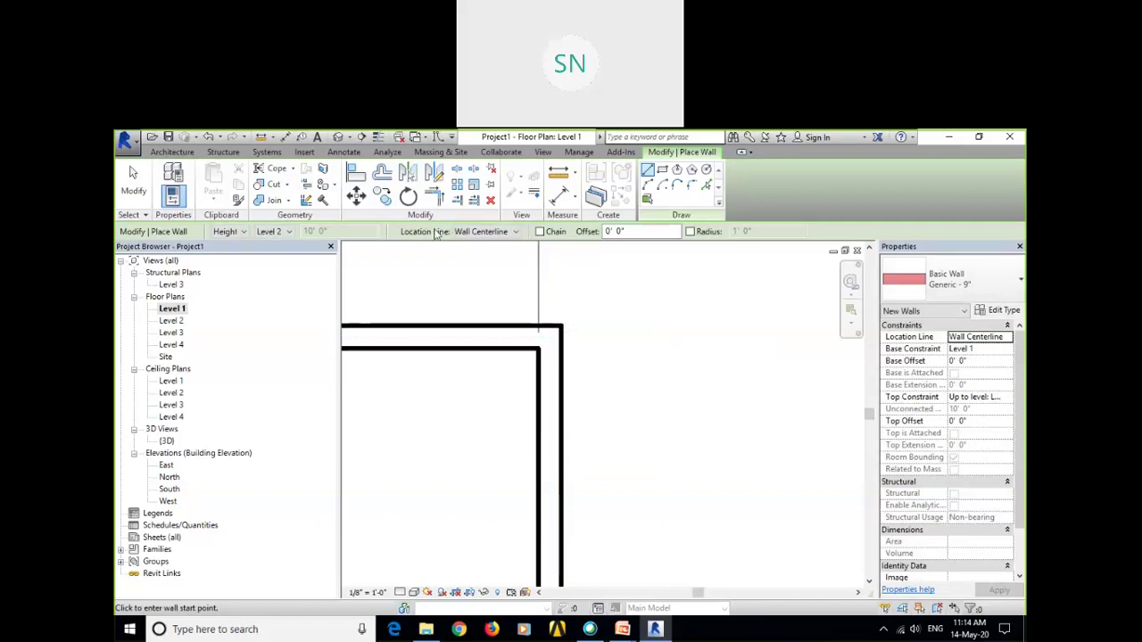
click(510, 234)
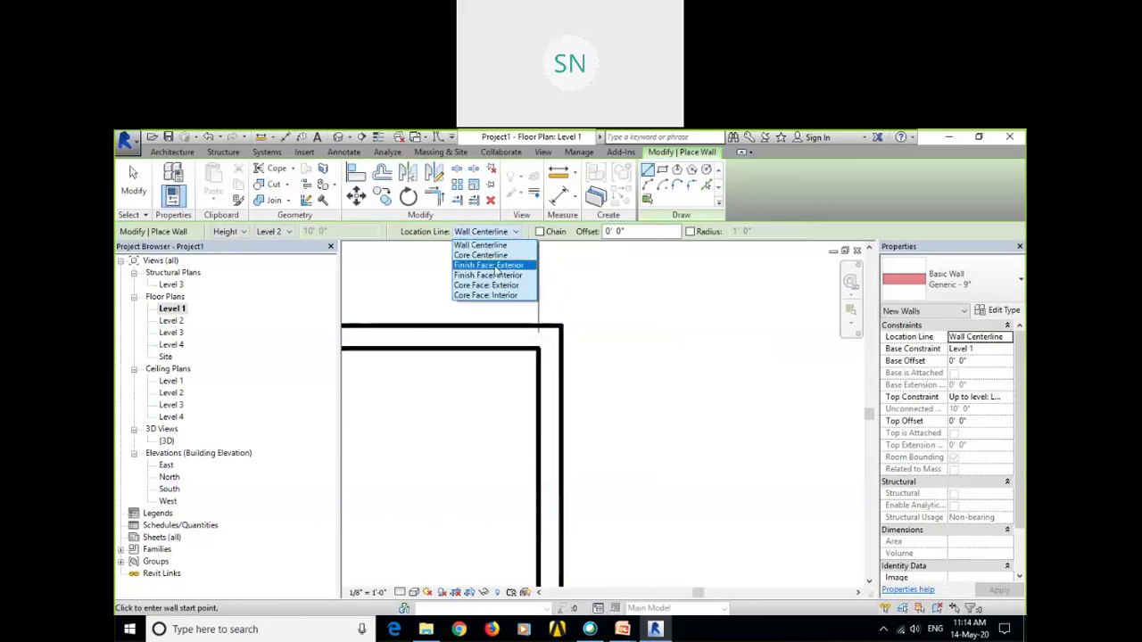
click(508, 266)
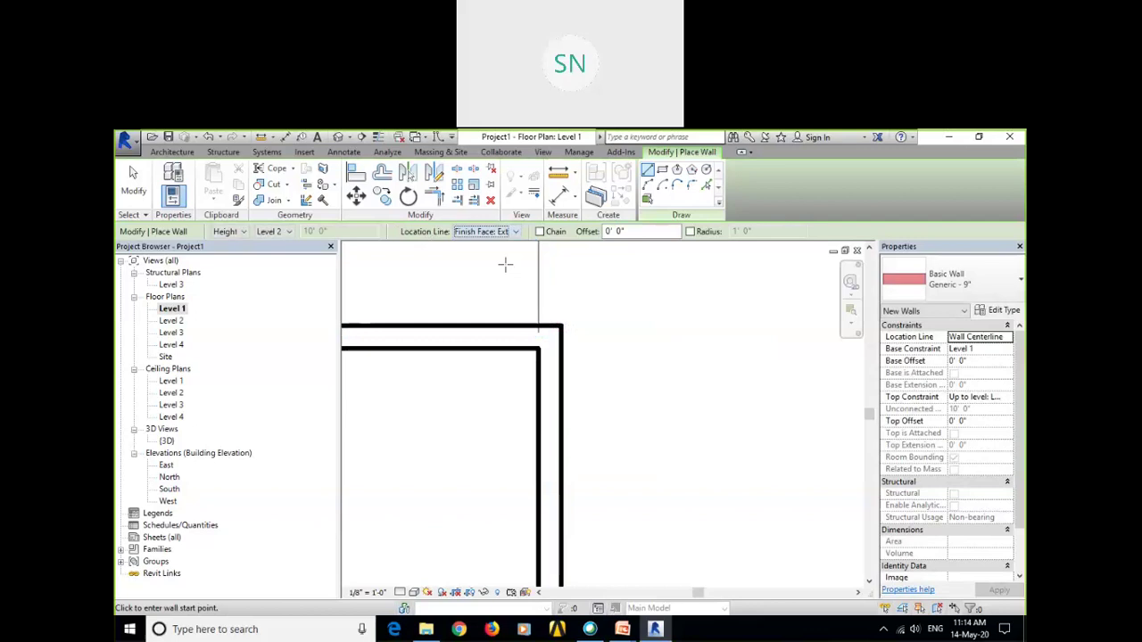
click(562, 325)
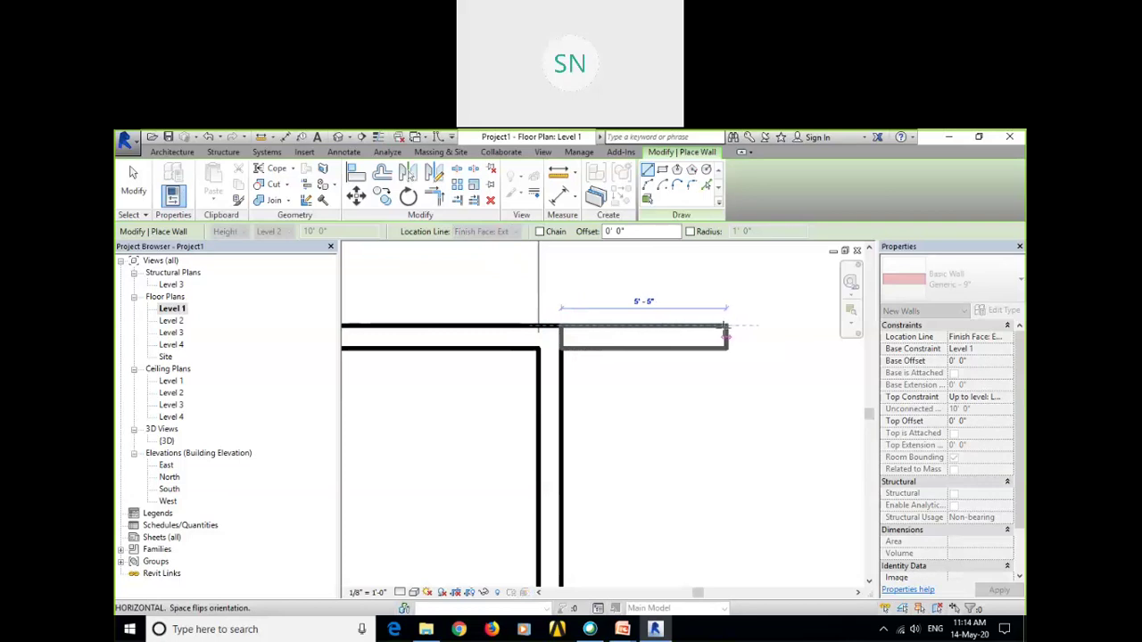
key(Escape)
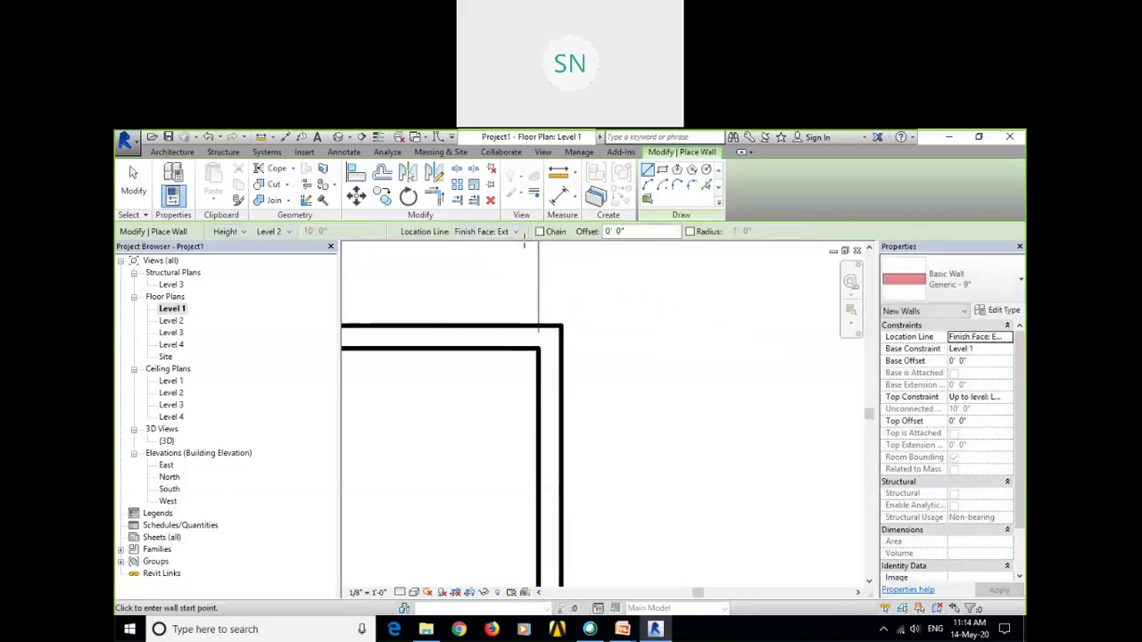
Try a wall from the same outer corner with the location line set to Finish Face: Interior.
click(495, 231)
click(505, 275)
click(565, 323)
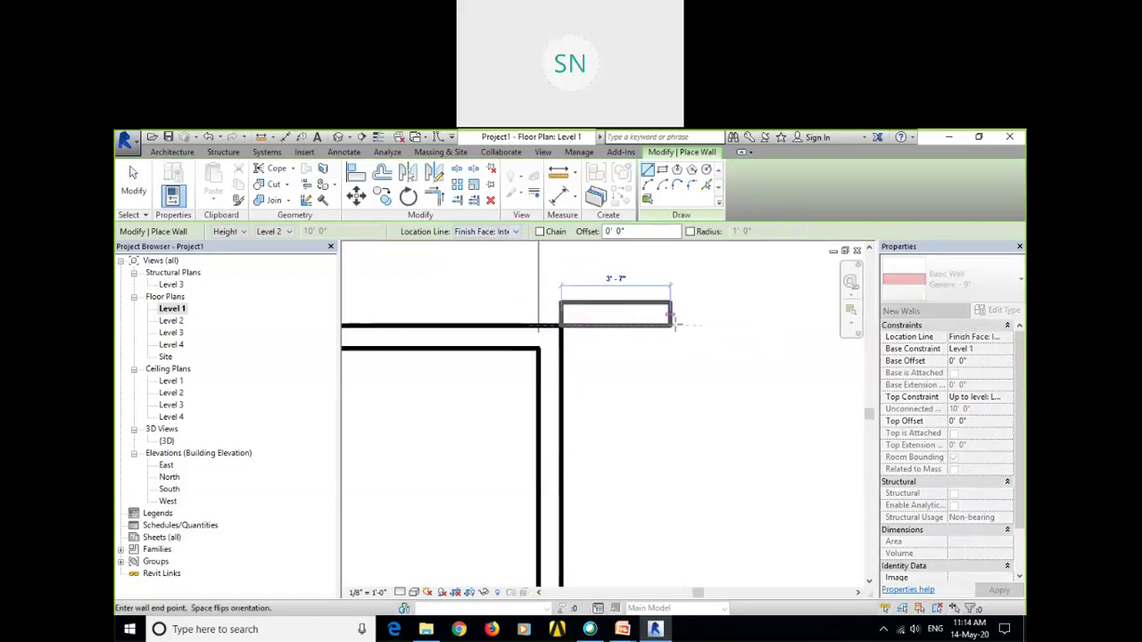
key(Escape)
Set the location line to Finish Face: Exterior and draw a horizontal wall about 15' 10 1/2" long from the room's upper-right outer corner.
click(495, 231)
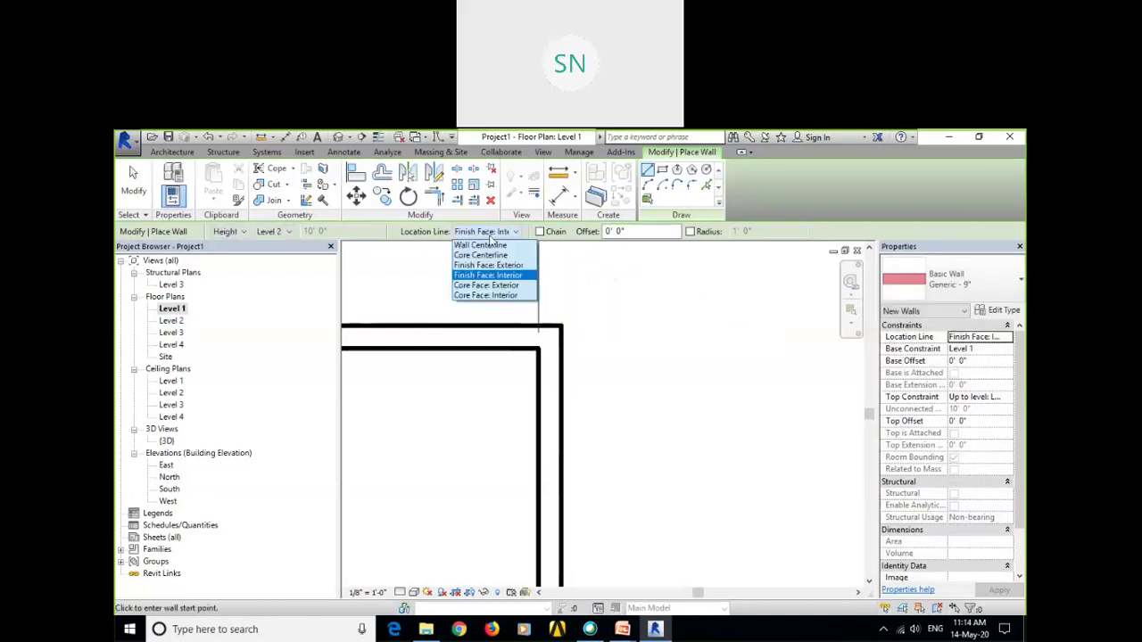
click(506, 264)
click(560, 326)
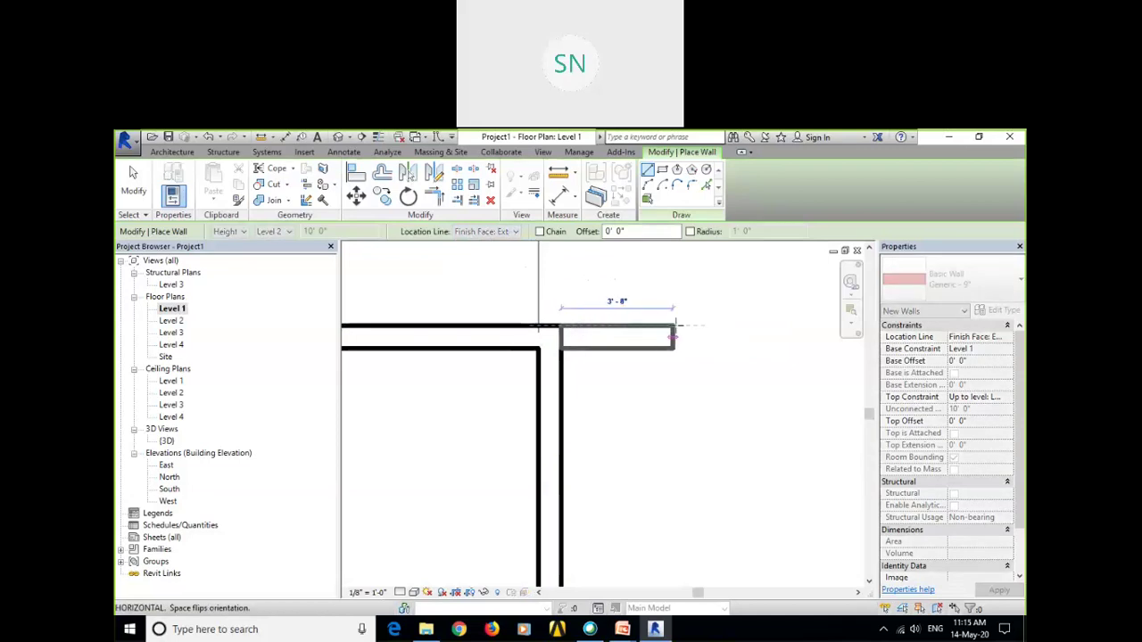
scroll(676, 327, down, 3)
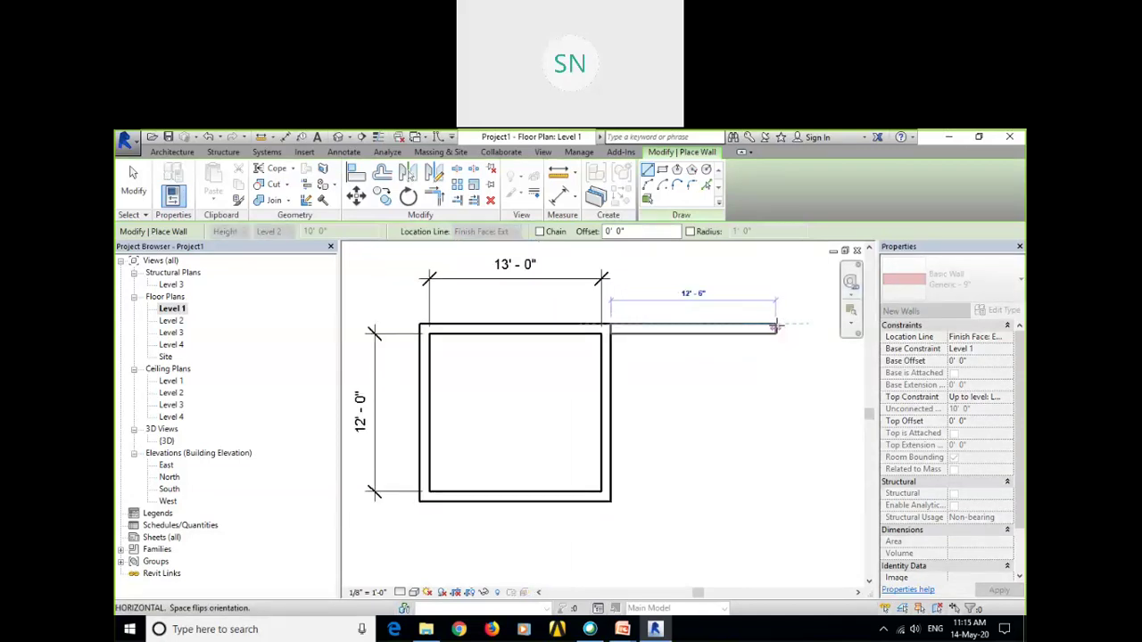
middle_drag(774, 327, 701, 327)
click(742, 330)
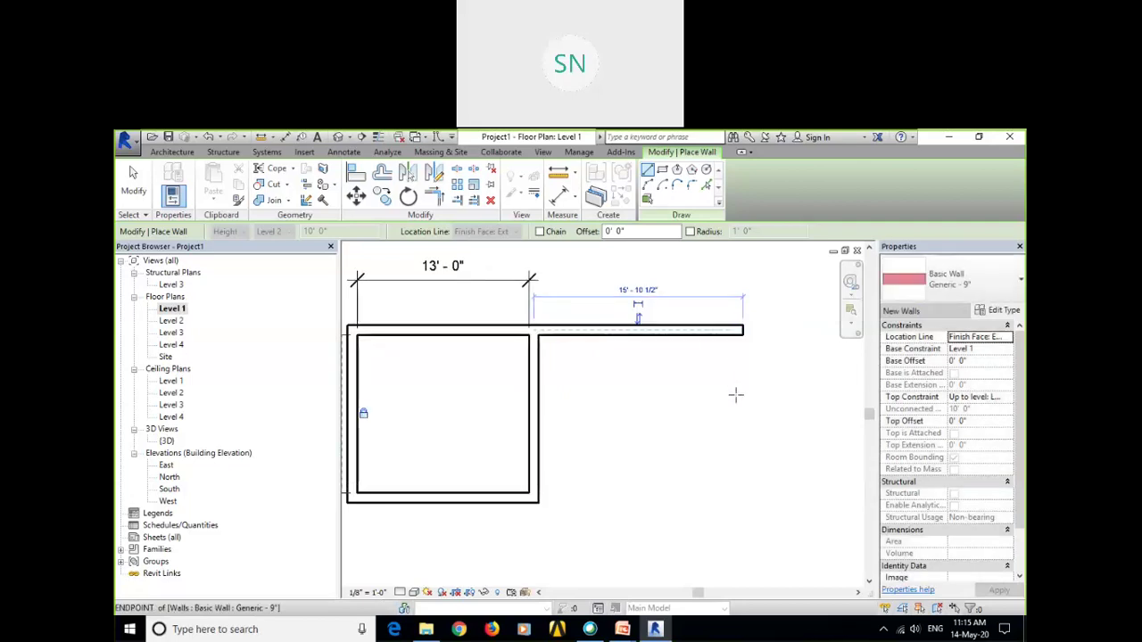
key(Escape)
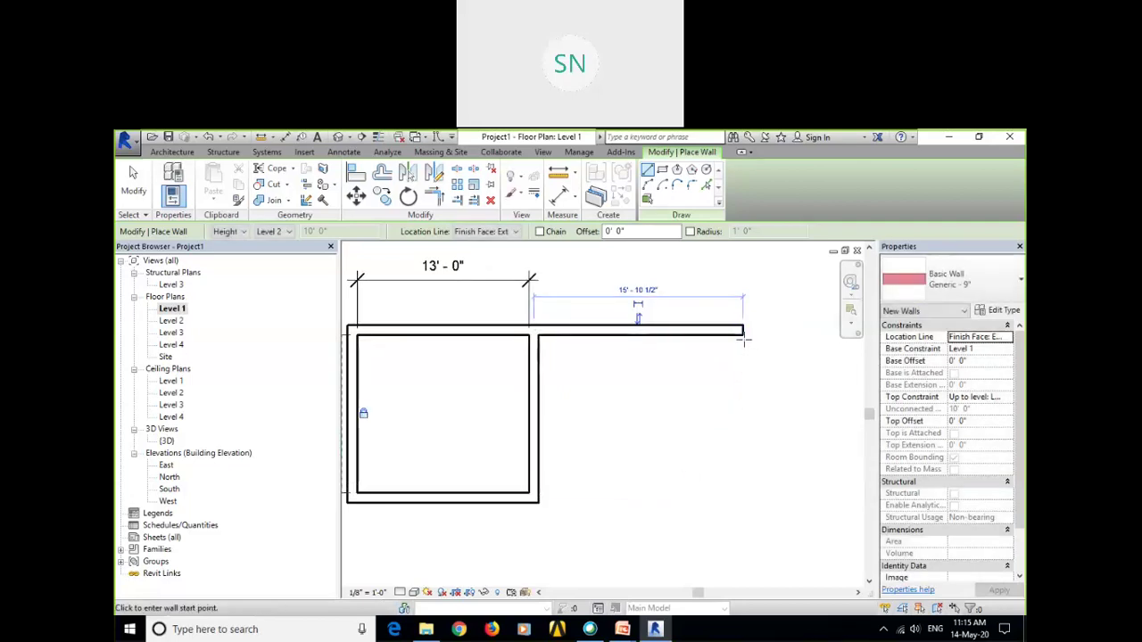
Enable Chain and draw the second room's right wall down and its bottom wall about 14' 1 1/2" back, stopping short of the first room.
click(743, 336)
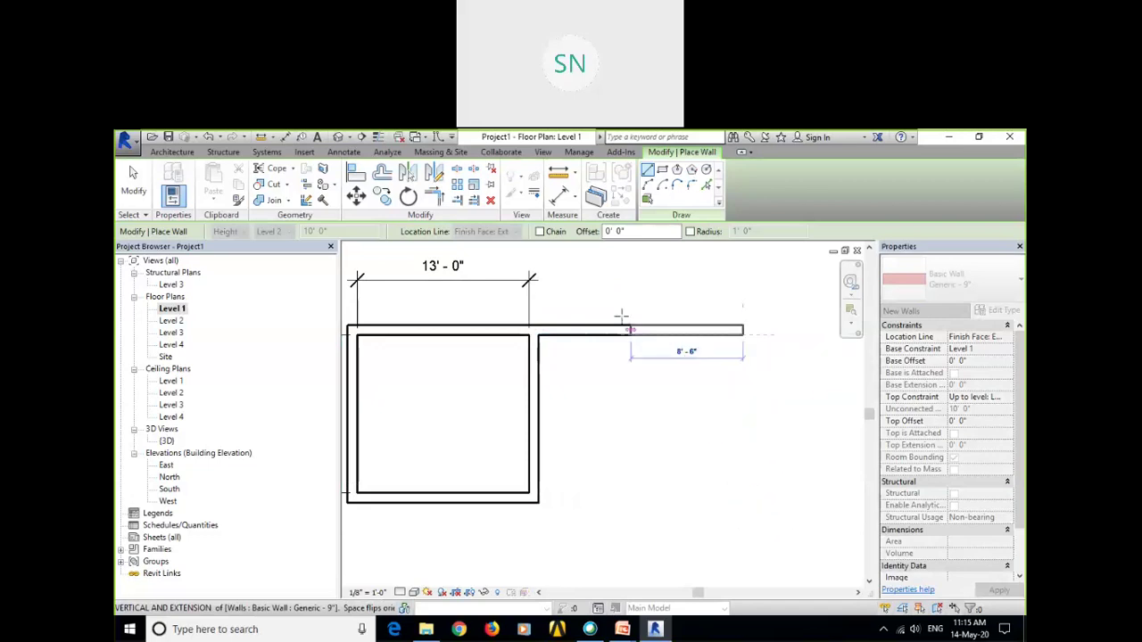
click(538, 232)
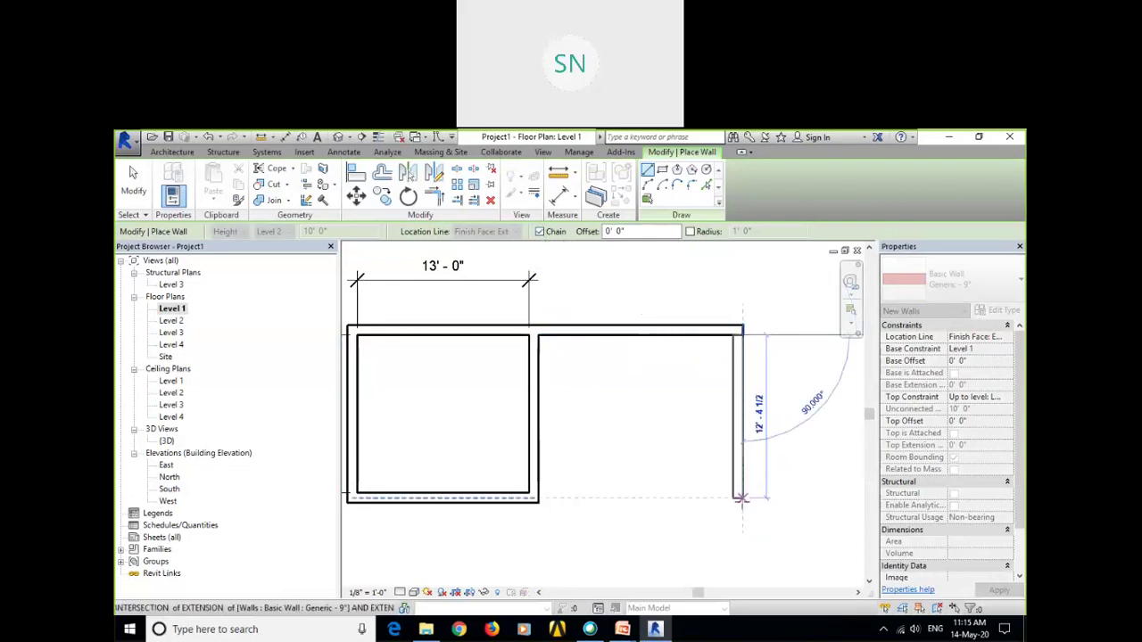
click(739, 505)
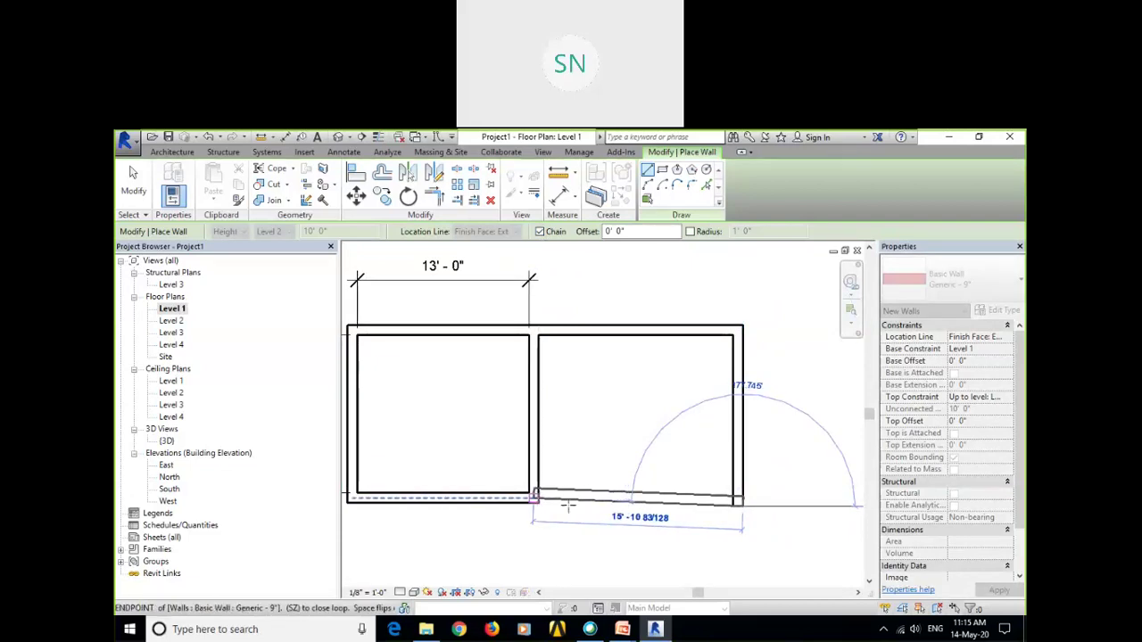
click(568, 506)
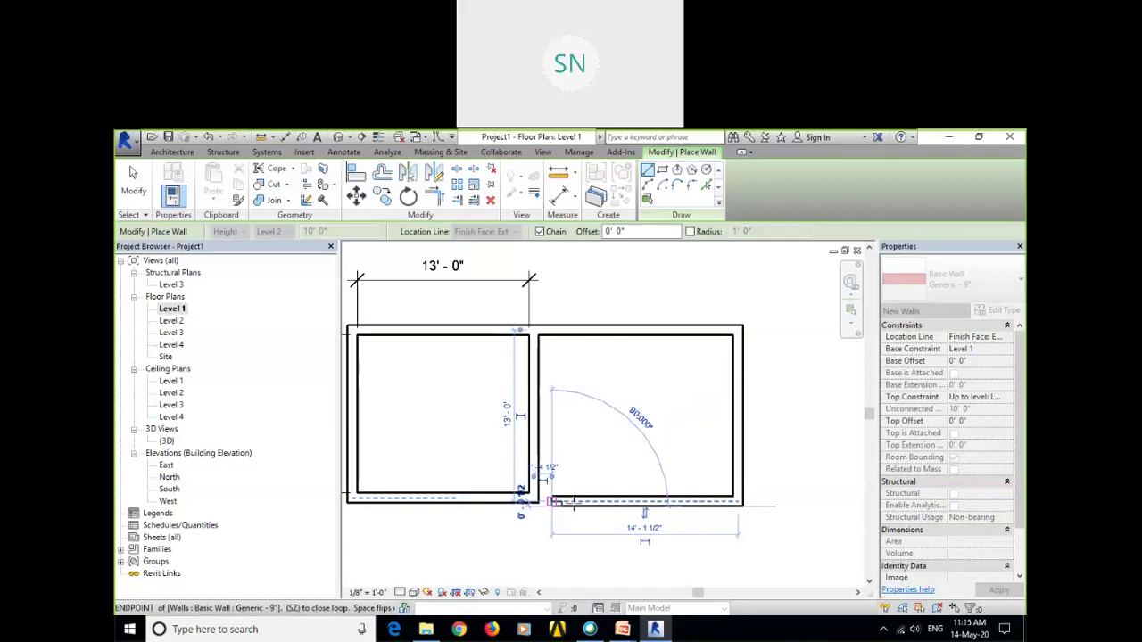
key(Escape)
scroll(589, 438, up, 3)
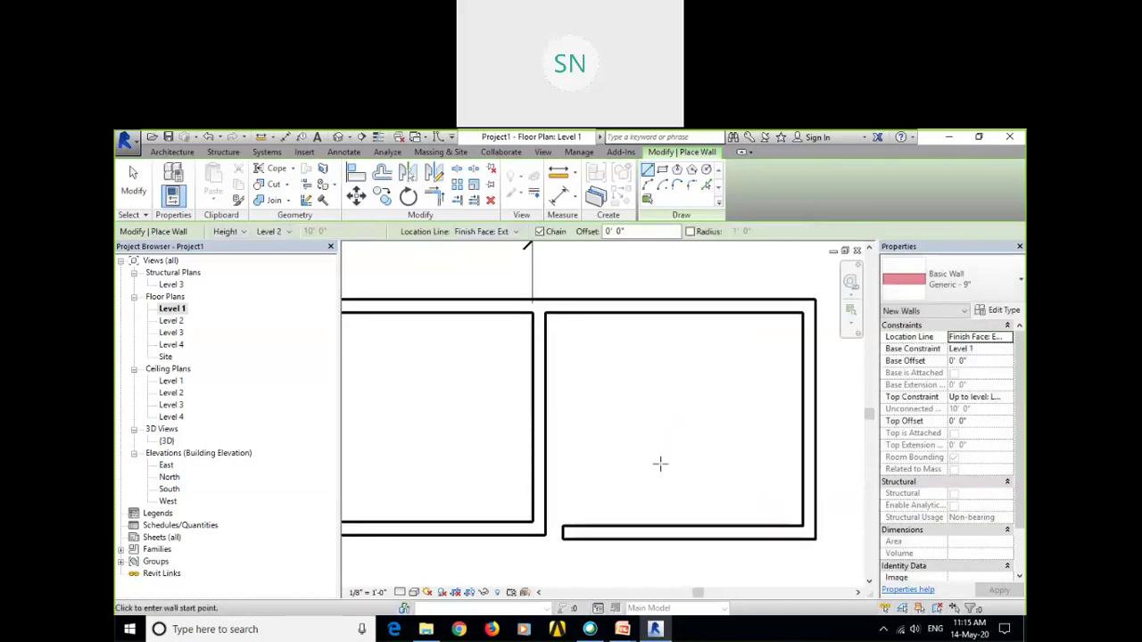
scroll(653, 460, down, 1)
right_click(609, 382)
click(637, 391)
middle_drag(698, 408, 694, 441)
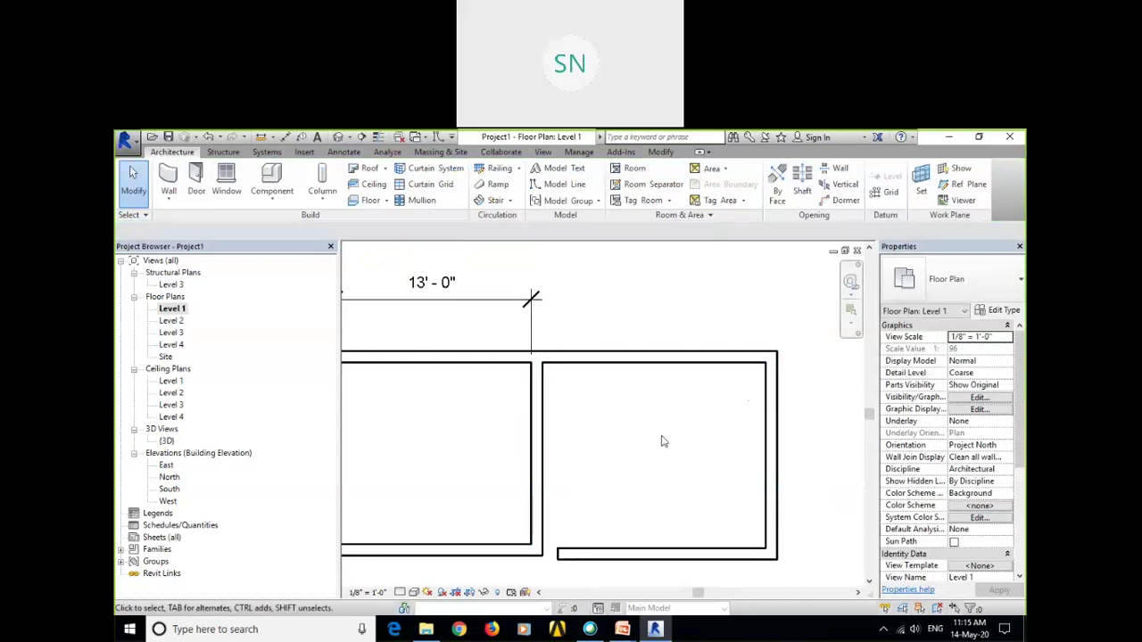
Measure the second room's top-to-bottom temporary dimension between the walls' inner faces and set that clear distance to 12'.
click(725, 353)
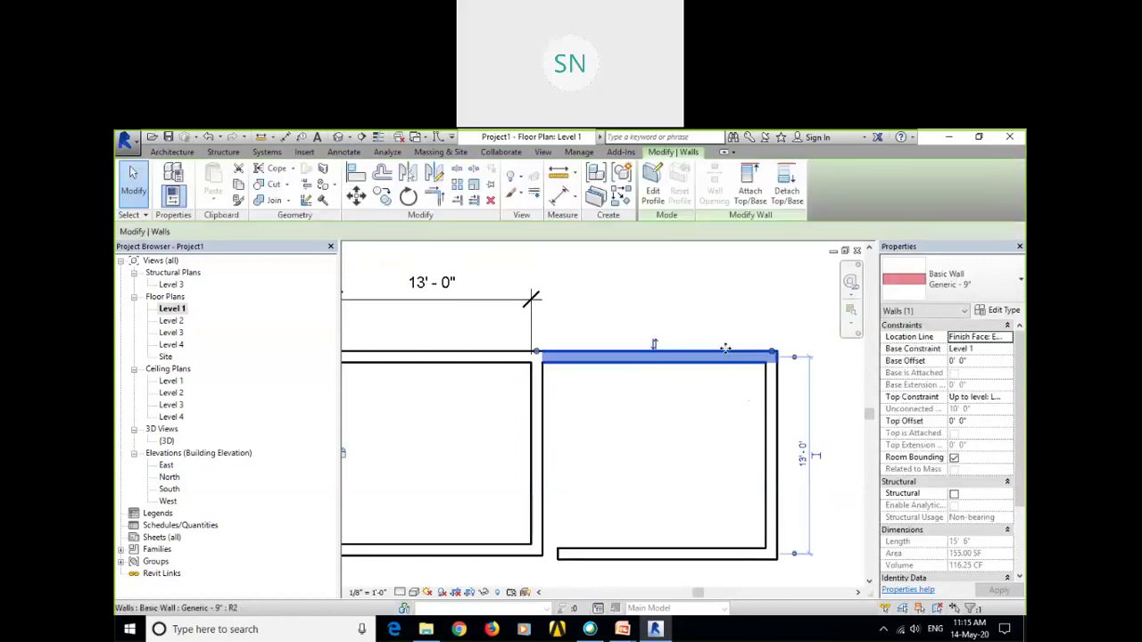
middle_drag(694, 460, 671, 447)
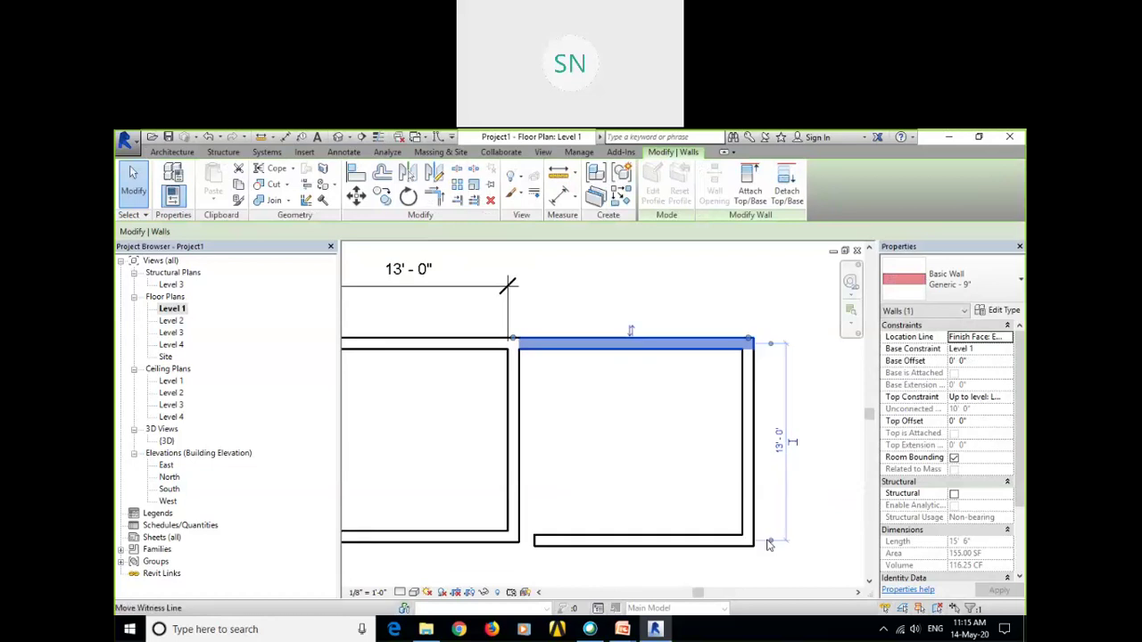
click(771, 541)
click(770, 345)
click(779, 439)
text(12)
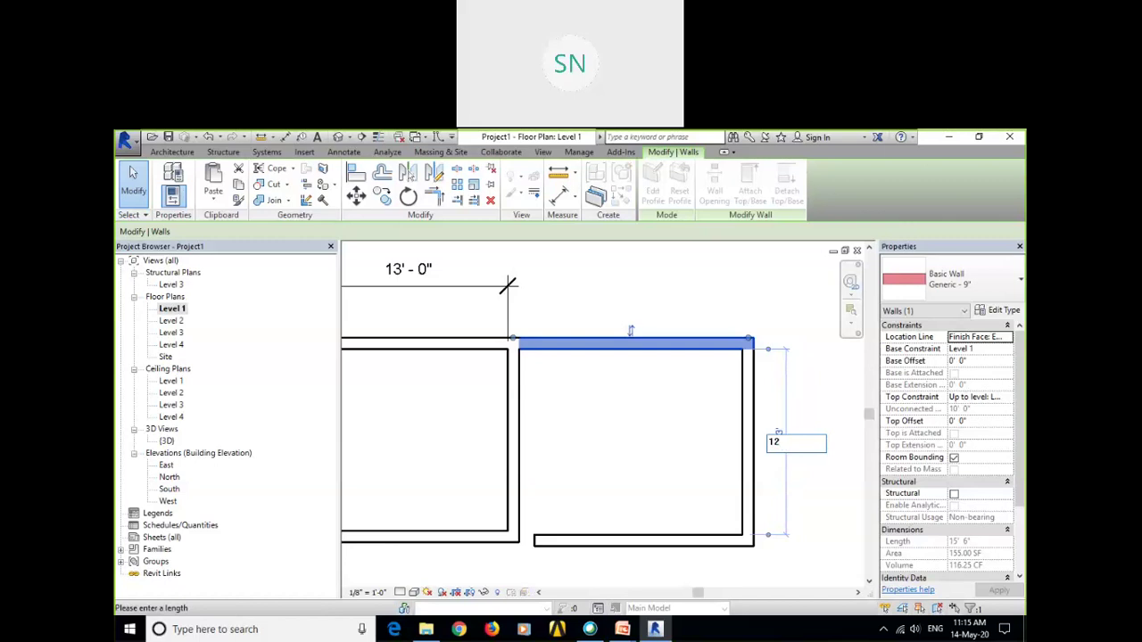
key(Return)
Extend the open end of the second room's bottom wall to join the first room's lower-right corner.
scroll(550, 517, up, 5)
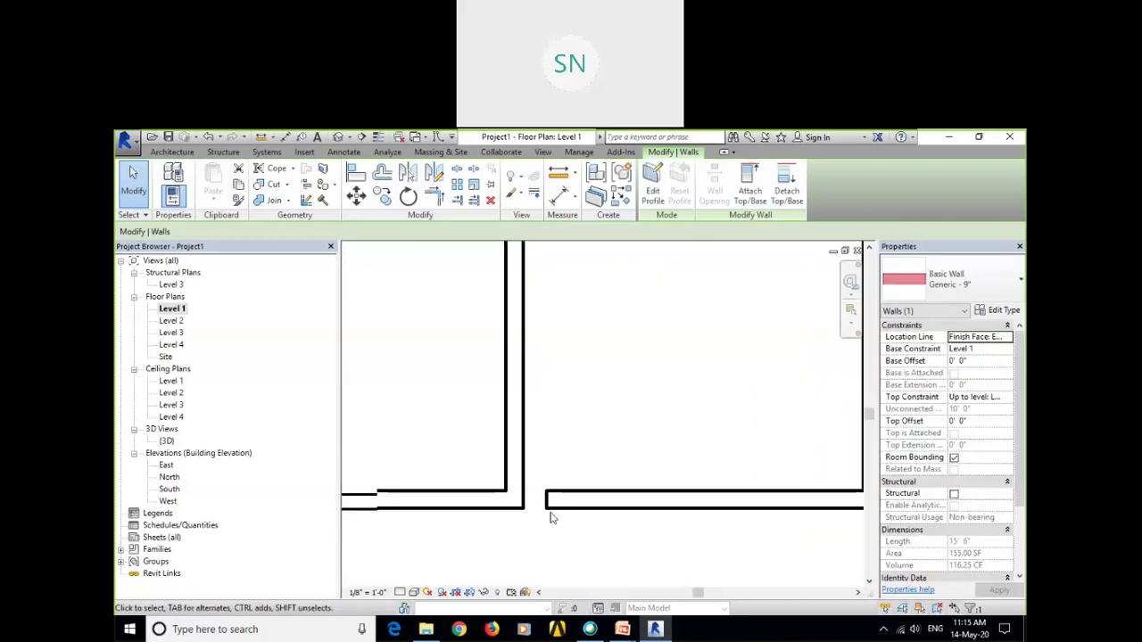
click(547, 499)
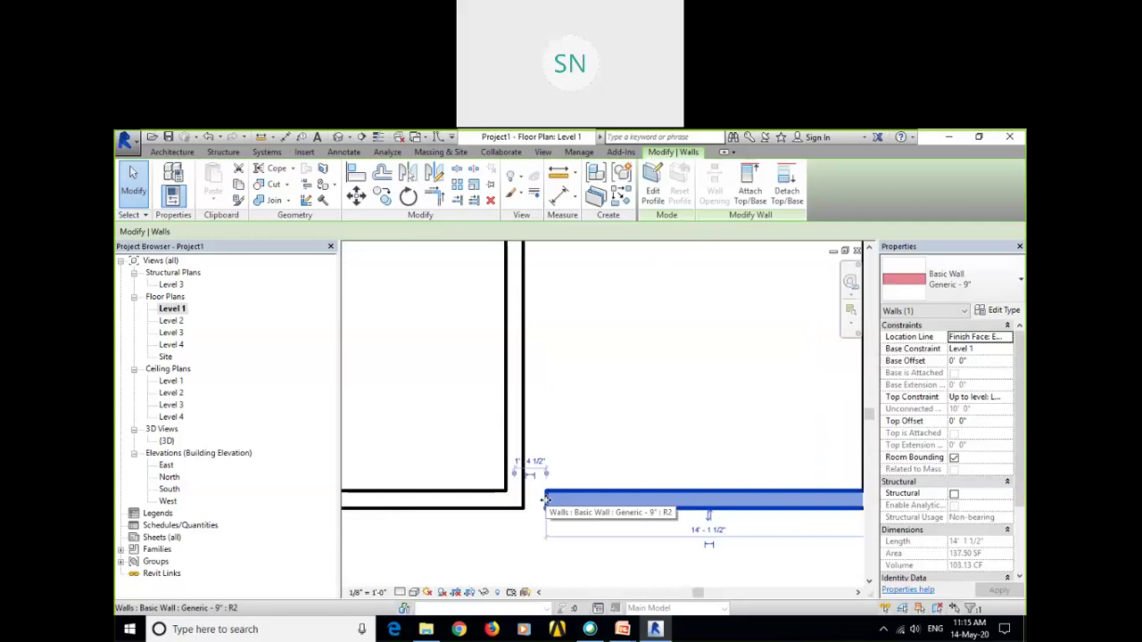
drag(539, 502, 523, 509)
click(510, 547)
scroll(510, 548, down, 5)
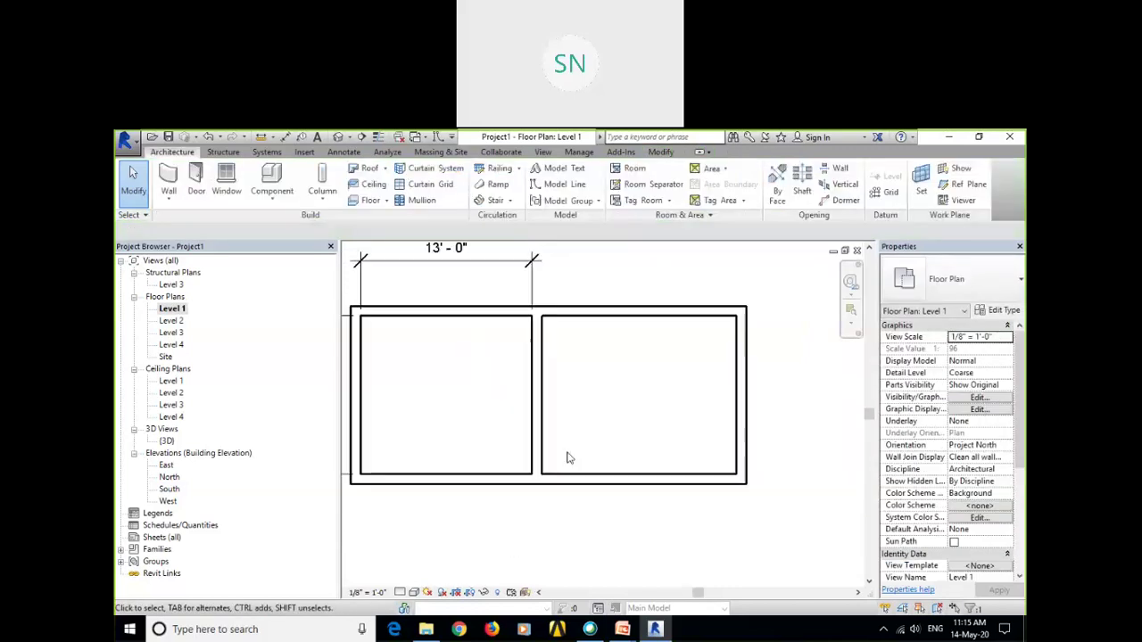
middle_drag(630, 433, 688, 450)
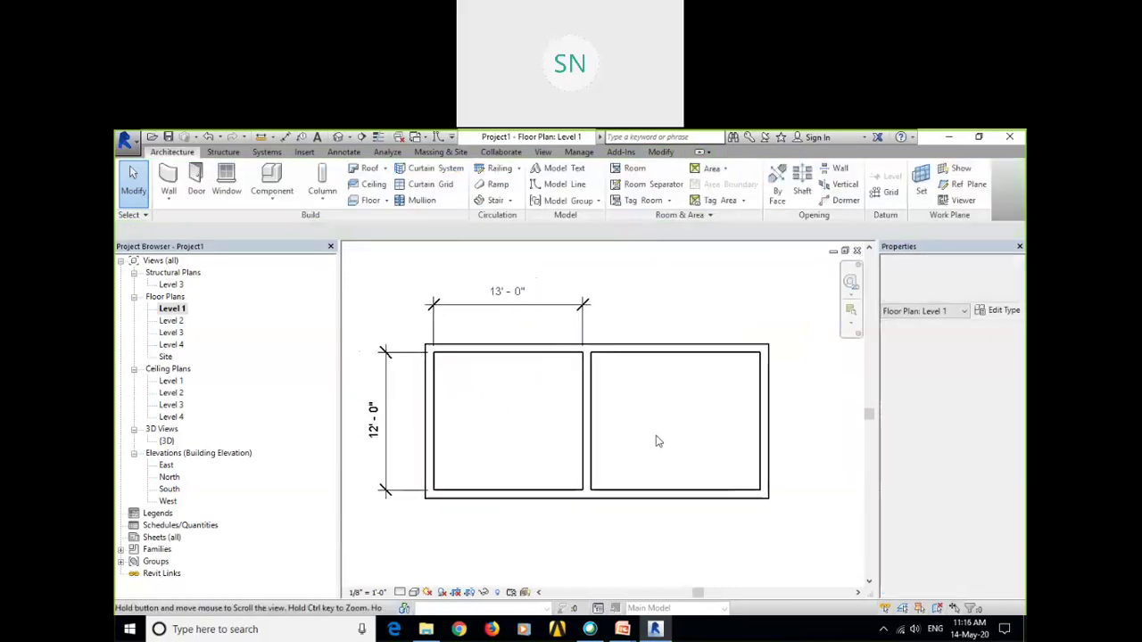
middle_drag(724, 392, 717, 407)
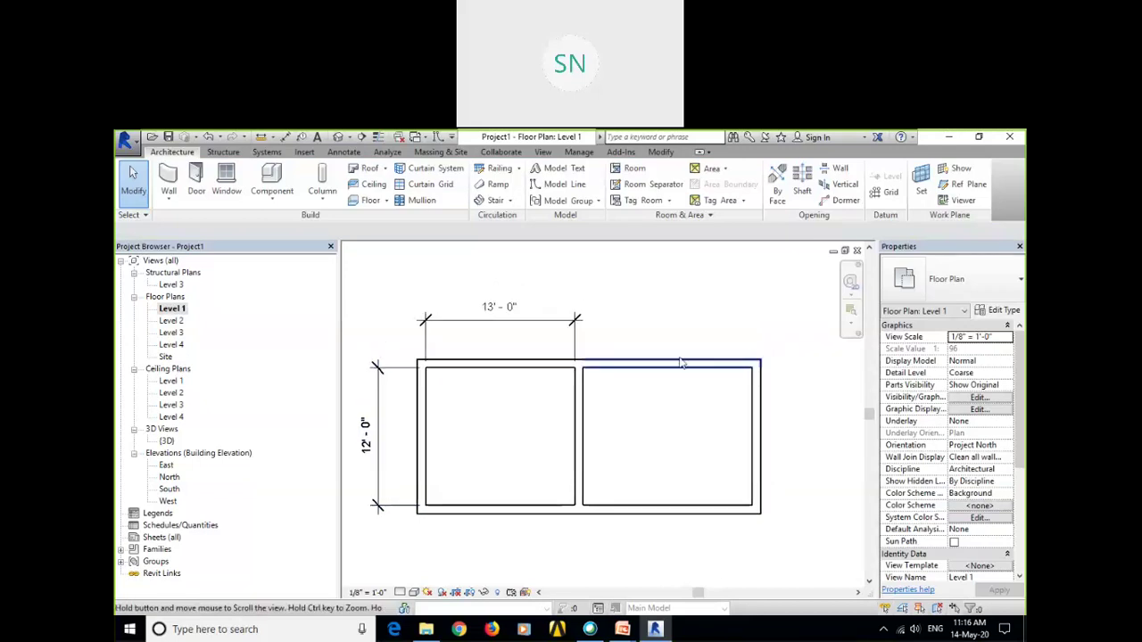
Select the partition between the rooms and move its temporary dimension's witness lines to the second room's inner wall faces.
click(754, 390)
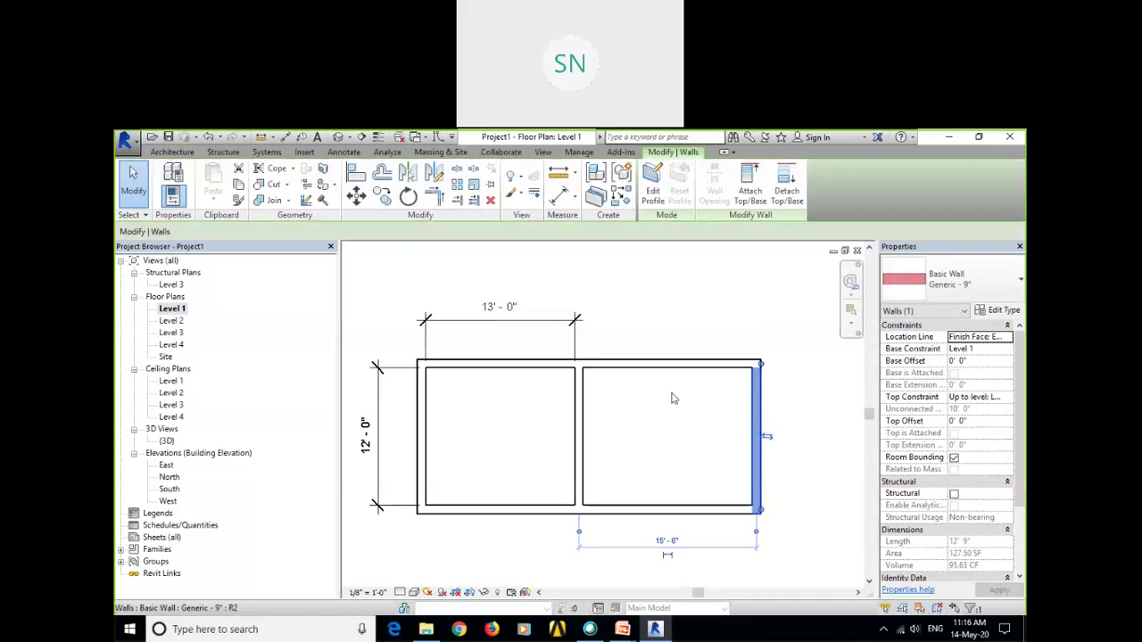
click(578, 406)
click(601, 421)
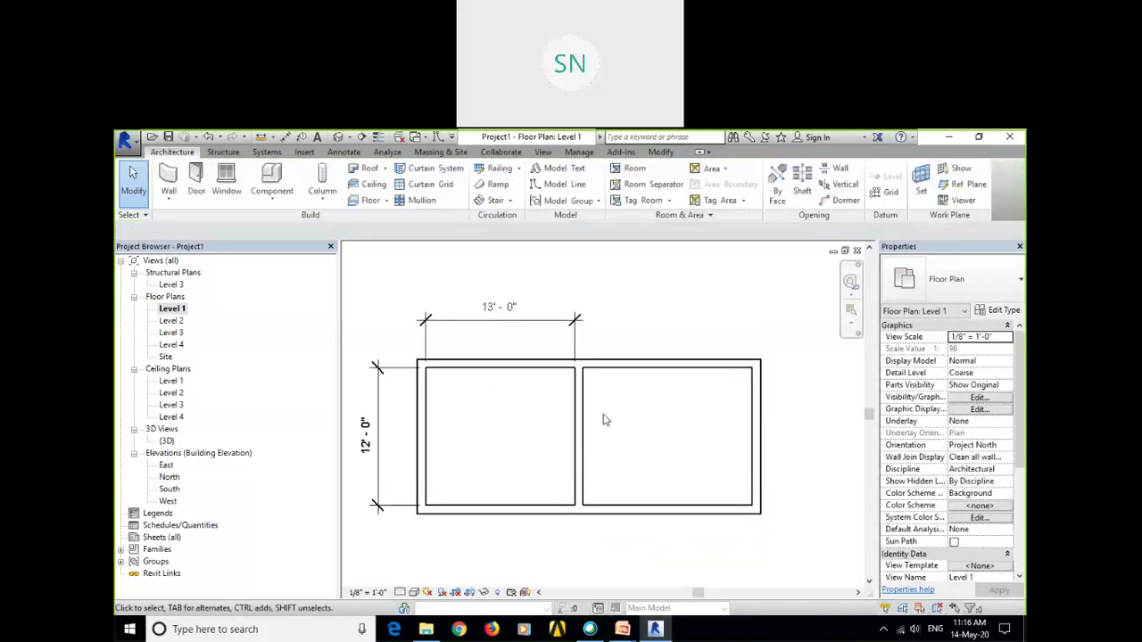
click(577, 393)
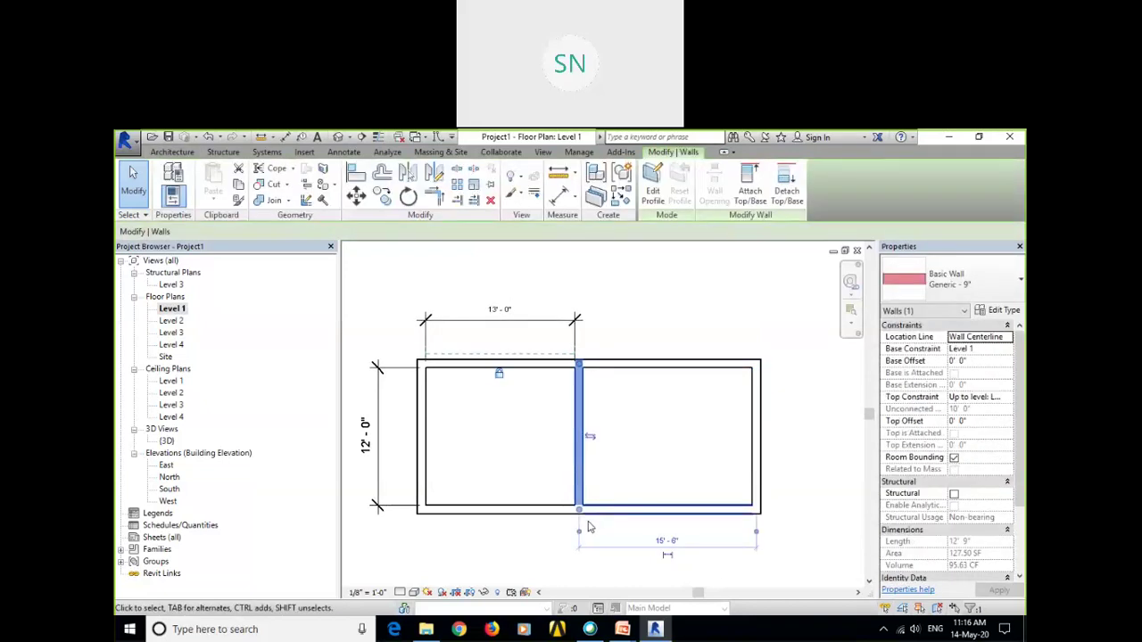
scroll(588, 528, up, 3)
scroll(565, 387, up, 2)
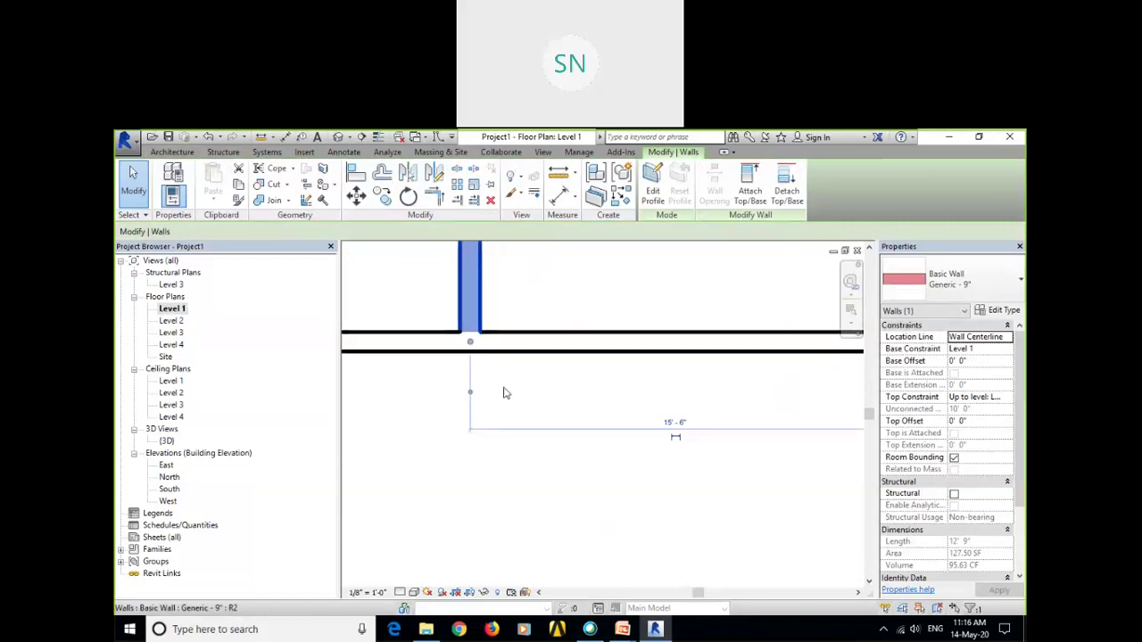
key(Right)
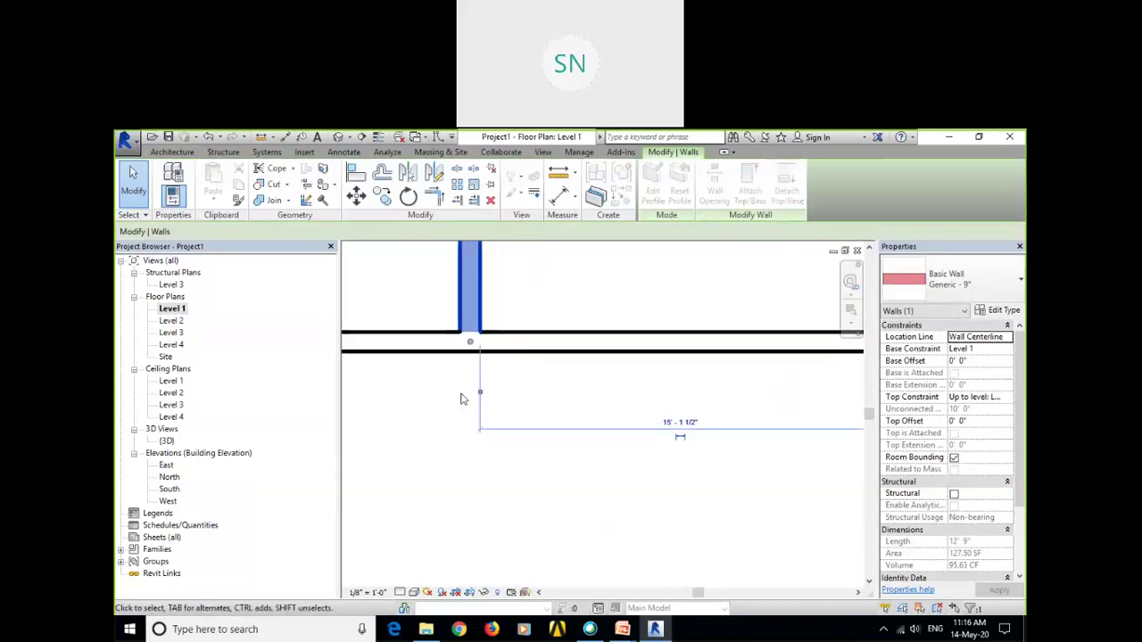
middle_drag(601, 408, 500, 425)
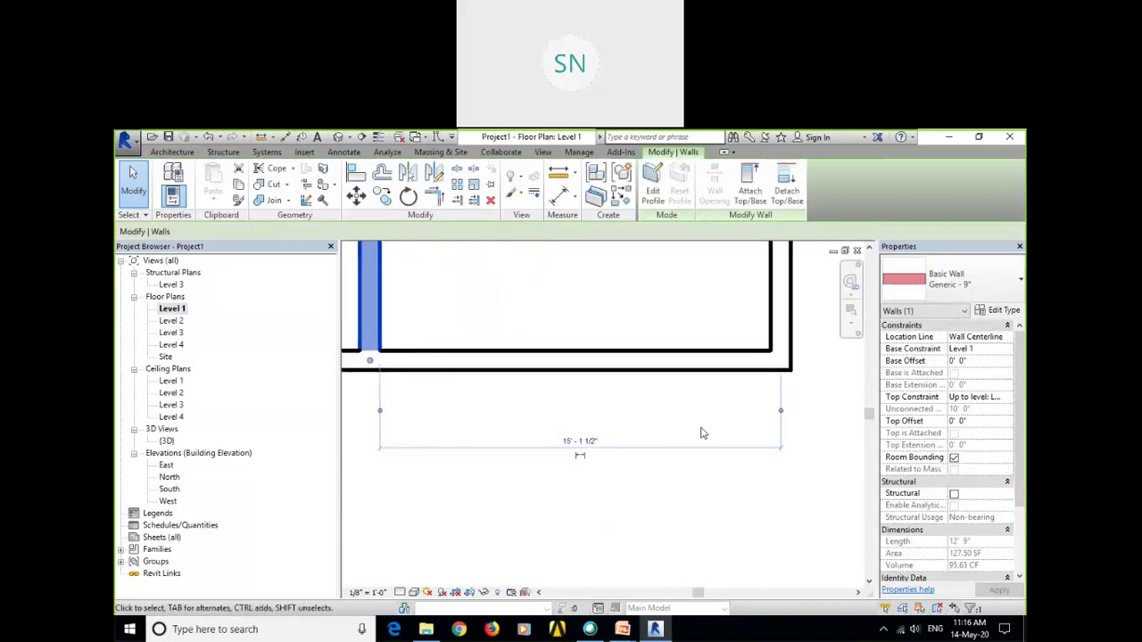
click(782, 413)
middle_drag(609, 429, 657, 448)
Set the second room's clear width to 12' and make that temporary dimension permanent.
click(625, 462)
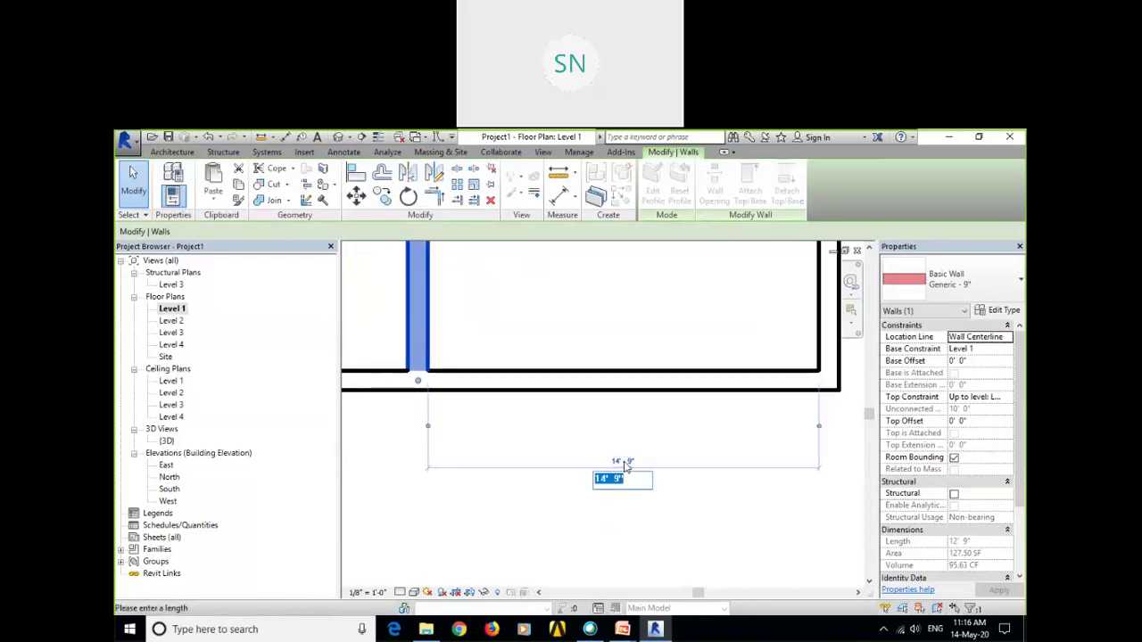
text(12)
key(Return)
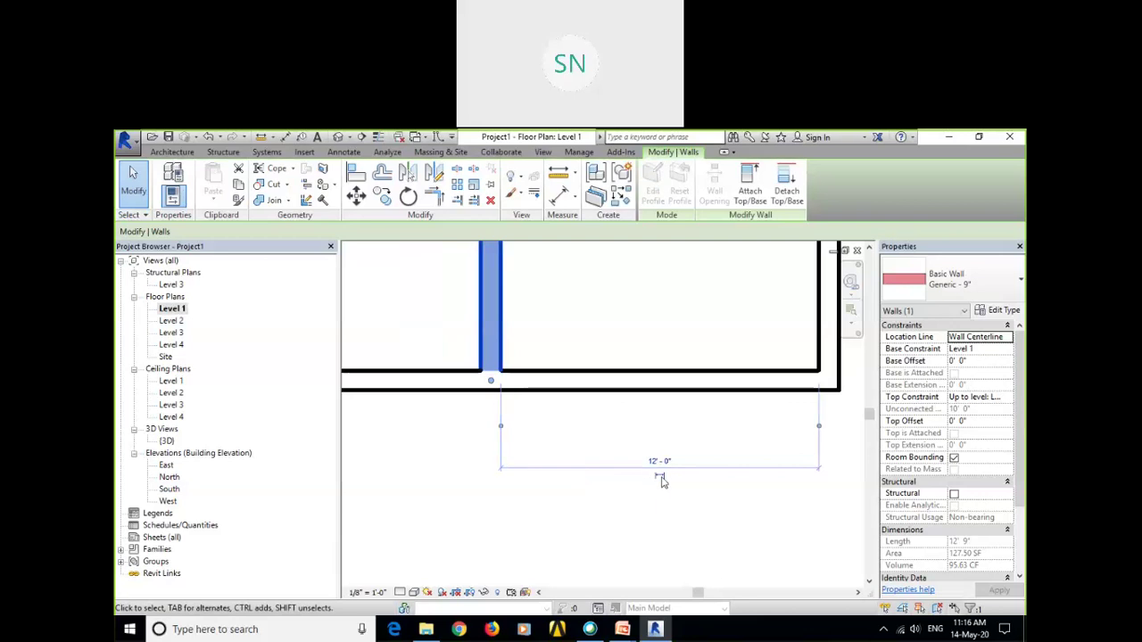
click(659, 478)
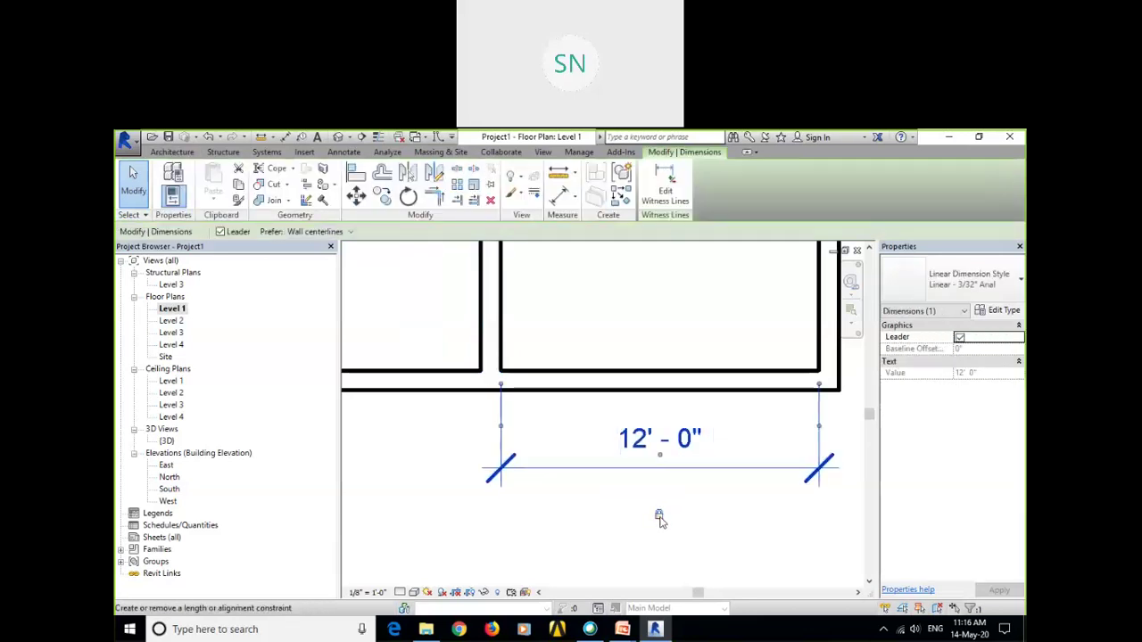
click(695, 518)
Move the second room's width dimension above the plan, in line with the first room's width dimension.
scroll(649, 493, down, 5)
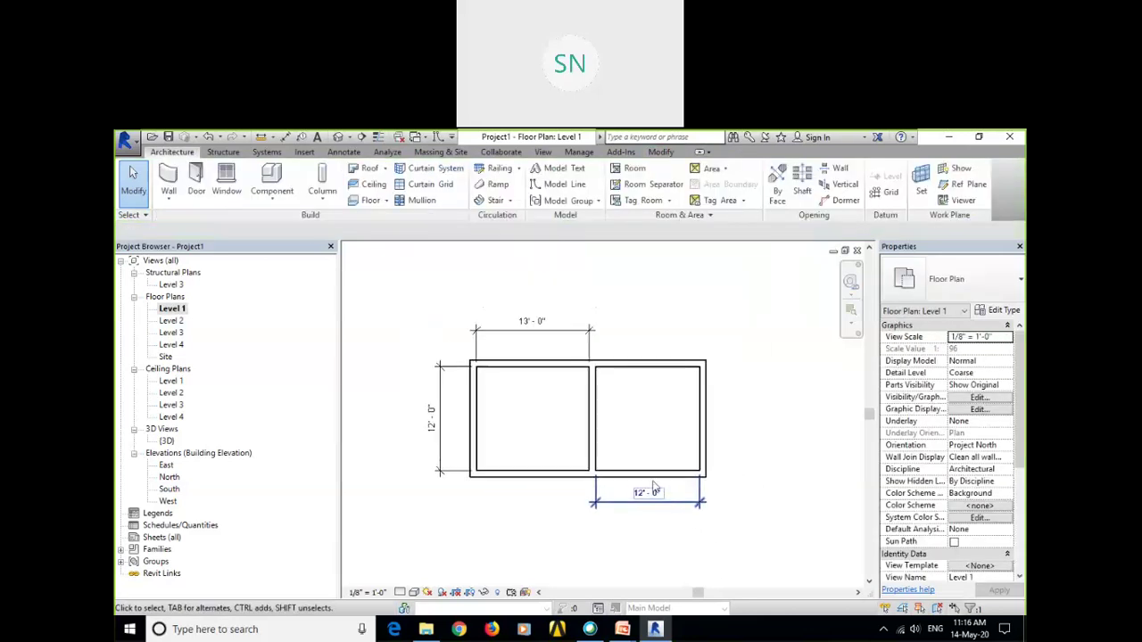
drag(665, 505, 679, 292)
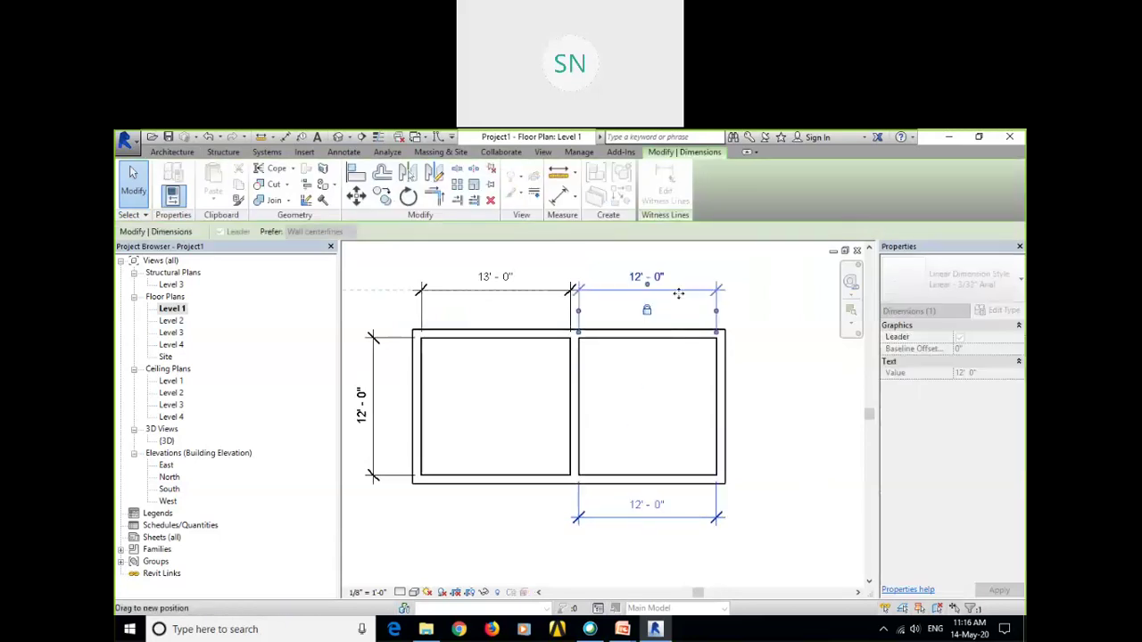
click(640, 405)
middle_drag(670, 446, 686, 448)
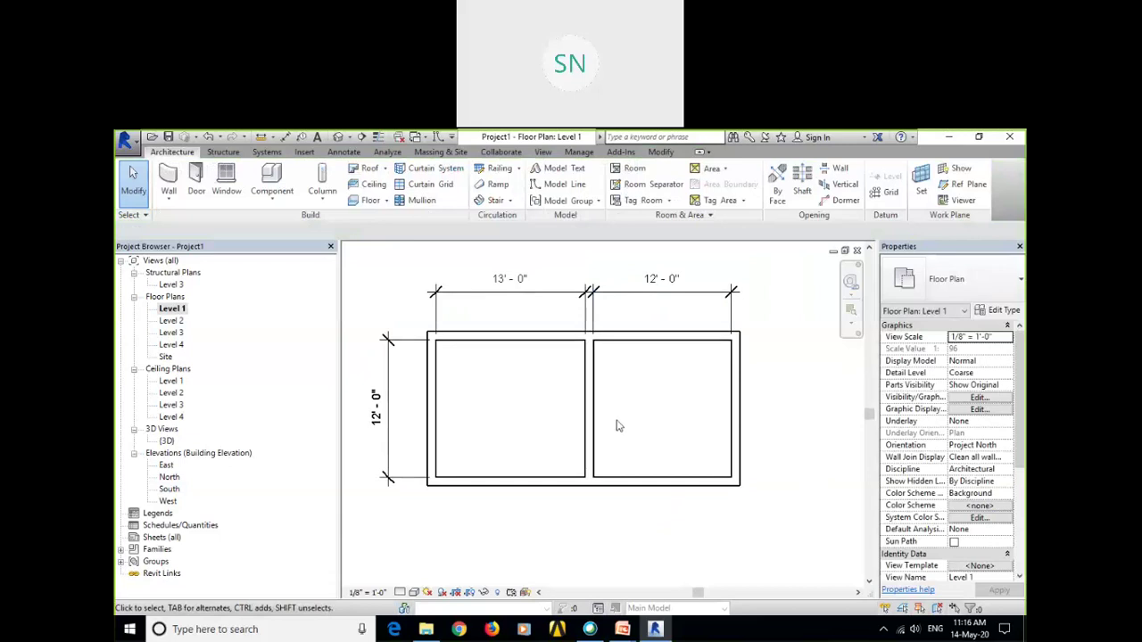
middle_drag(654, 437, 644, 410)
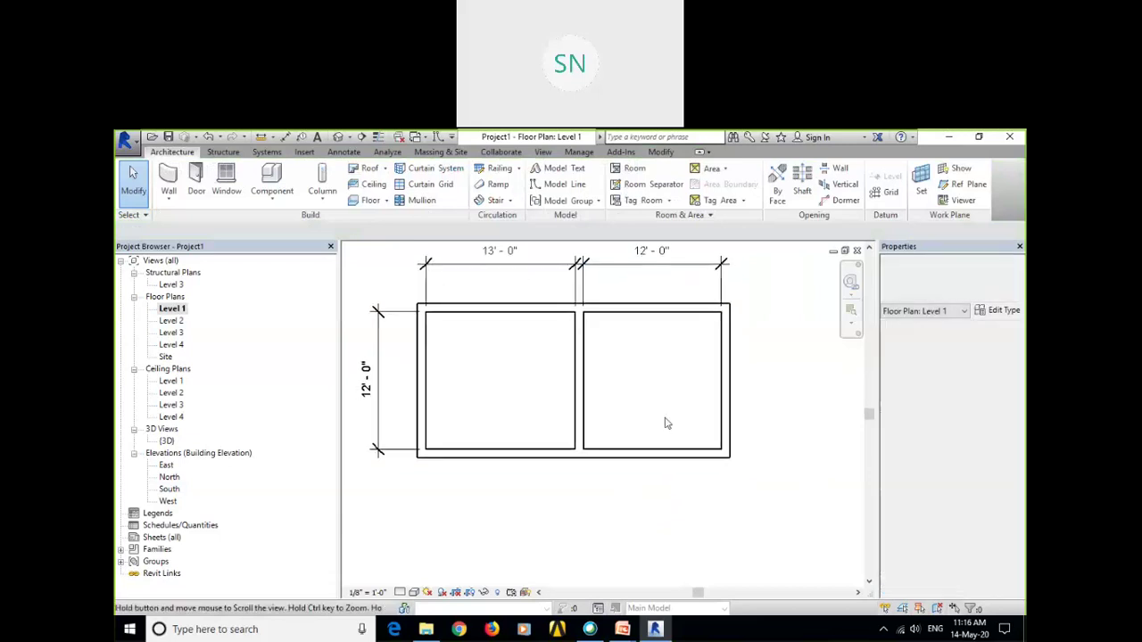
Draw three chained walls from the second room's lower-right corner: down, left about 17' 3", and up about 11' 6", leaving the end open.
key(w)
key(a)
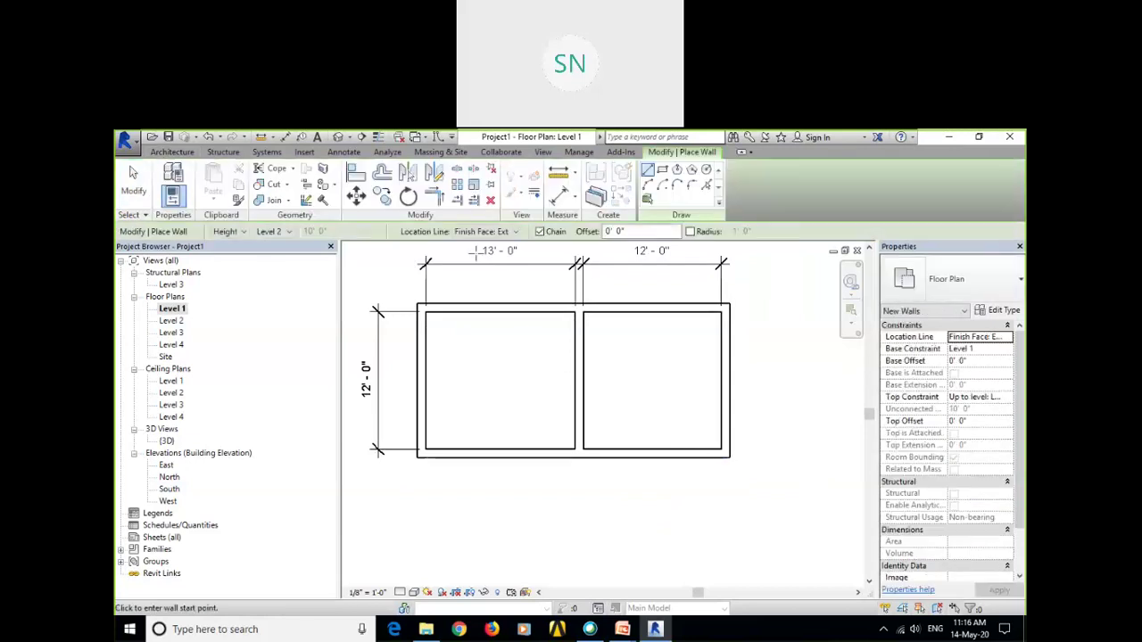
click(728, 463)
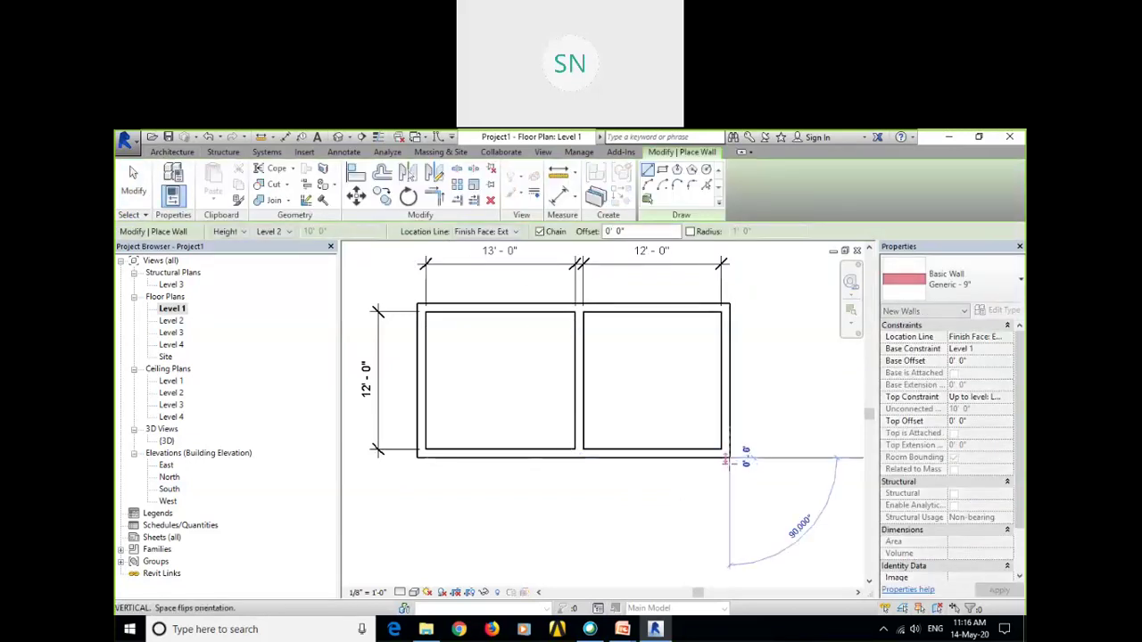
ctrl+scroll(754, 459, down, 3)
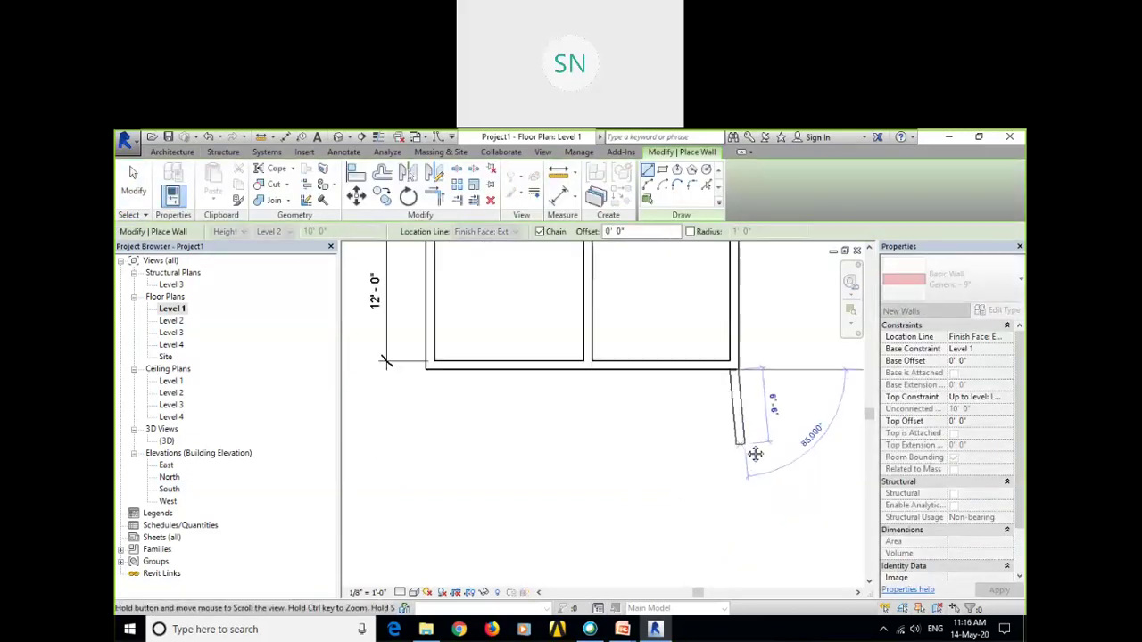
scroll(750, 516, down, 2)
click(737, 532)
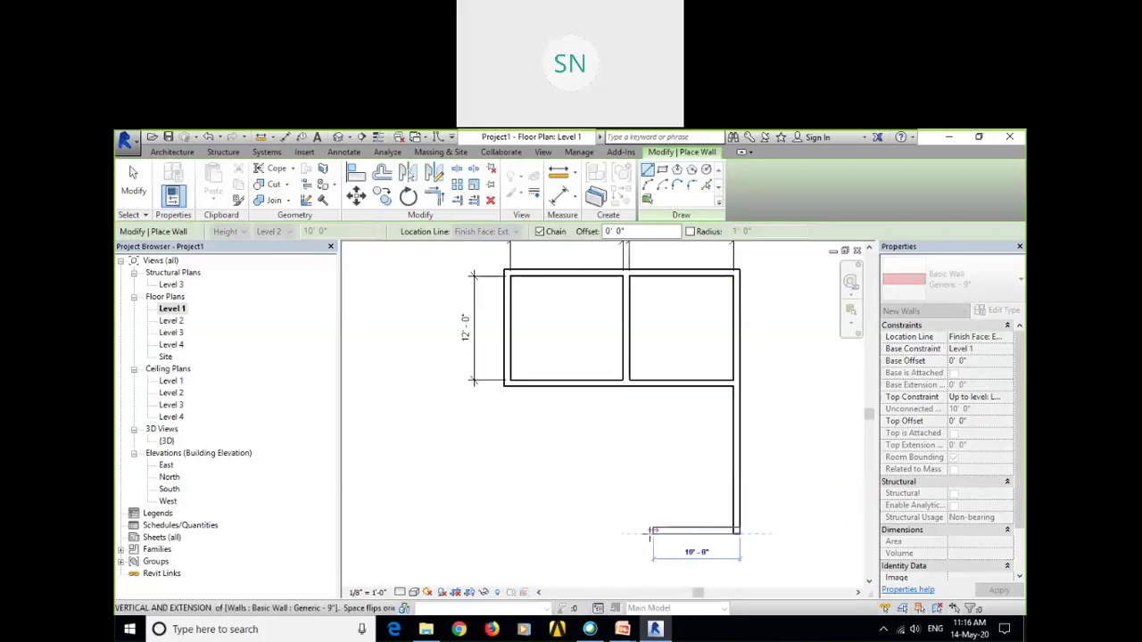
click(585, 532)
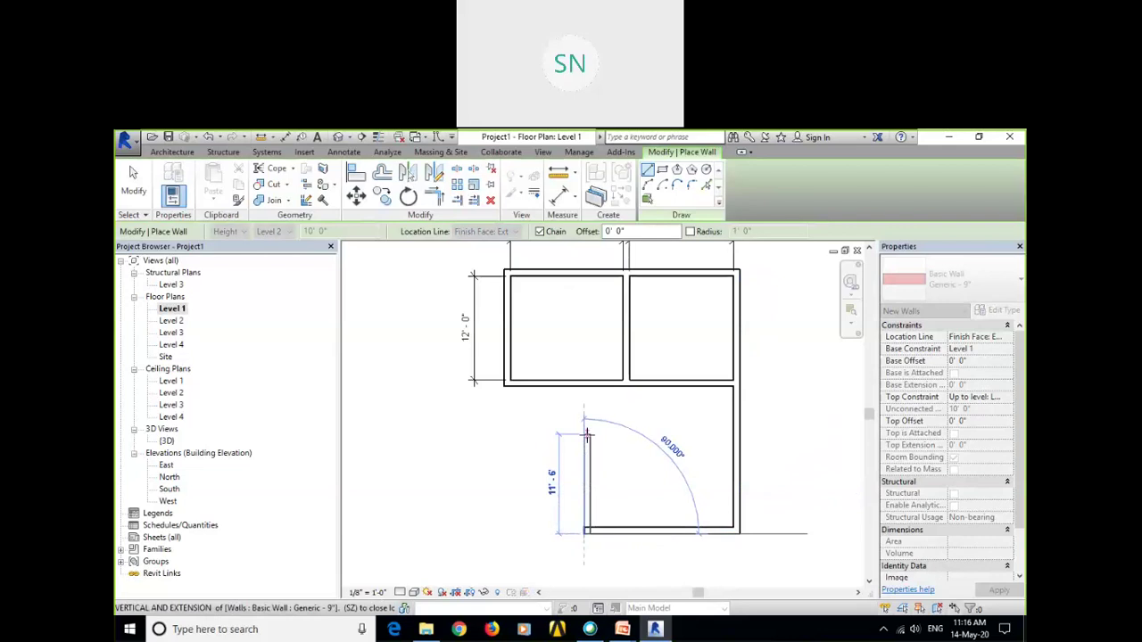
click(586, 434)
right_click(642, 435)
click(675, 239)
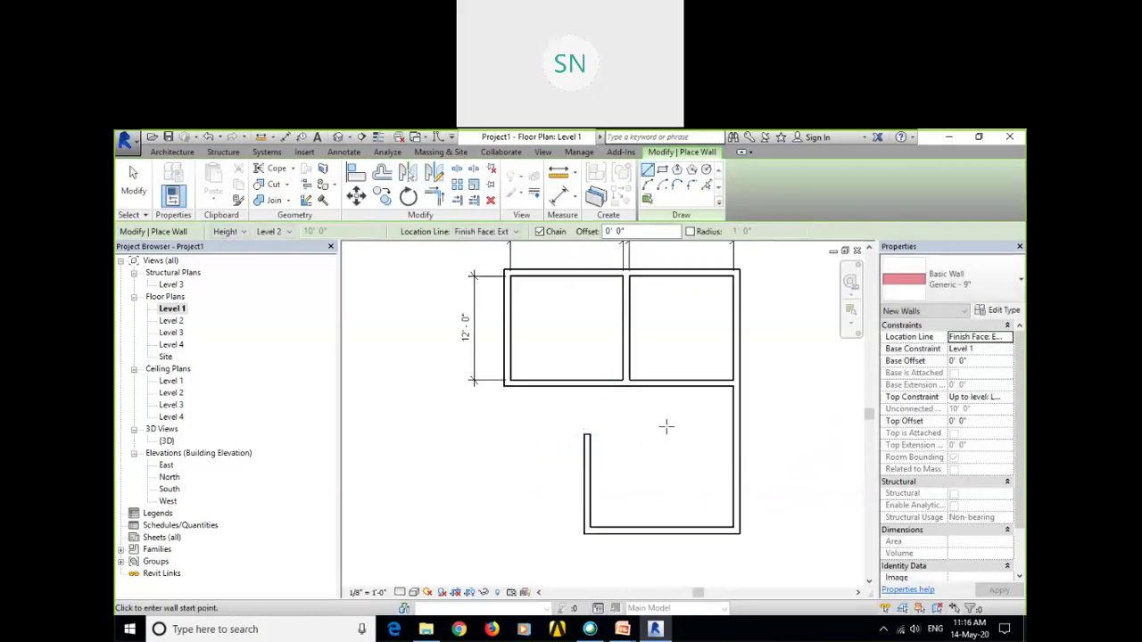
right_click(667, 424)
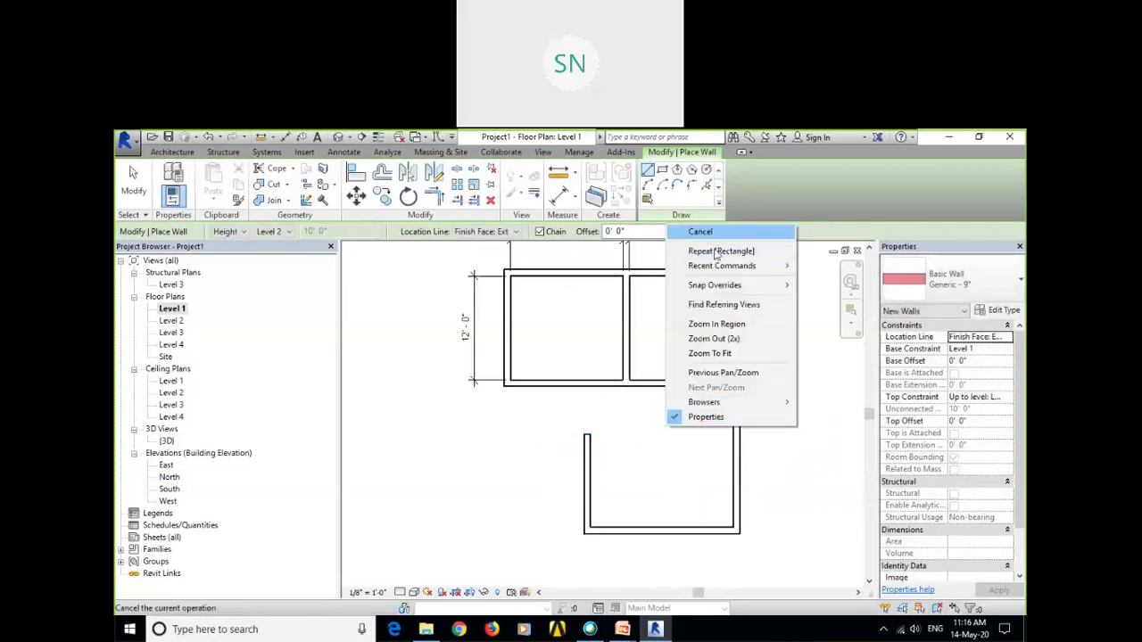
click(701, 232)
mouse_move(655, 471)
middle_down()
mouse_move(609, 446)
mouse_move(676, 476)
middle_up()
scroll(610, 446, up, 2)
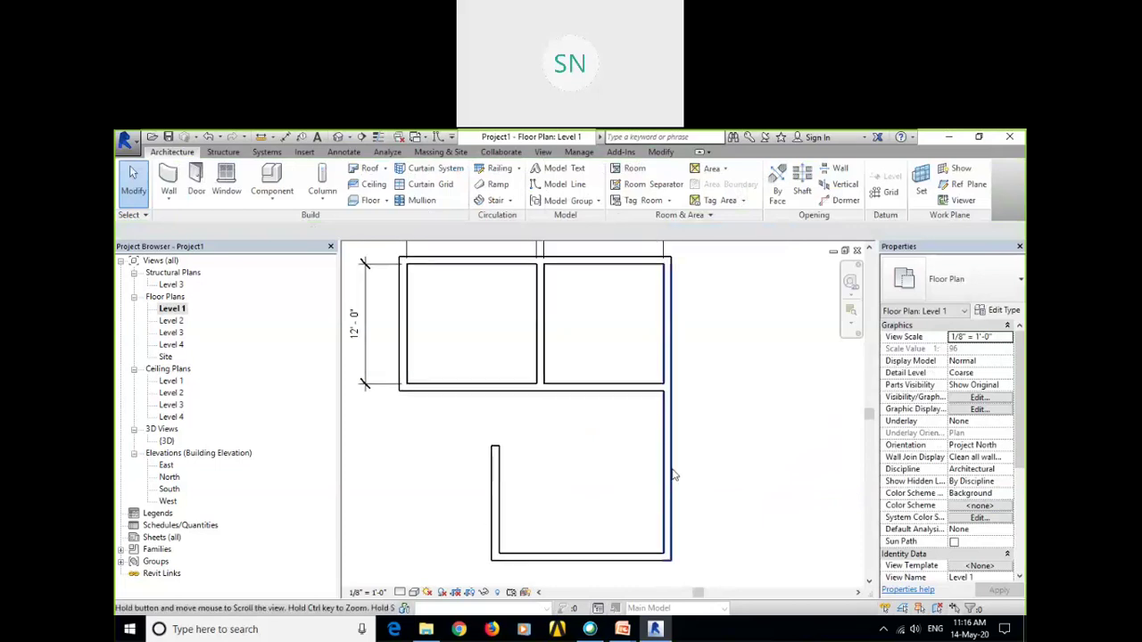
click(665, 154)
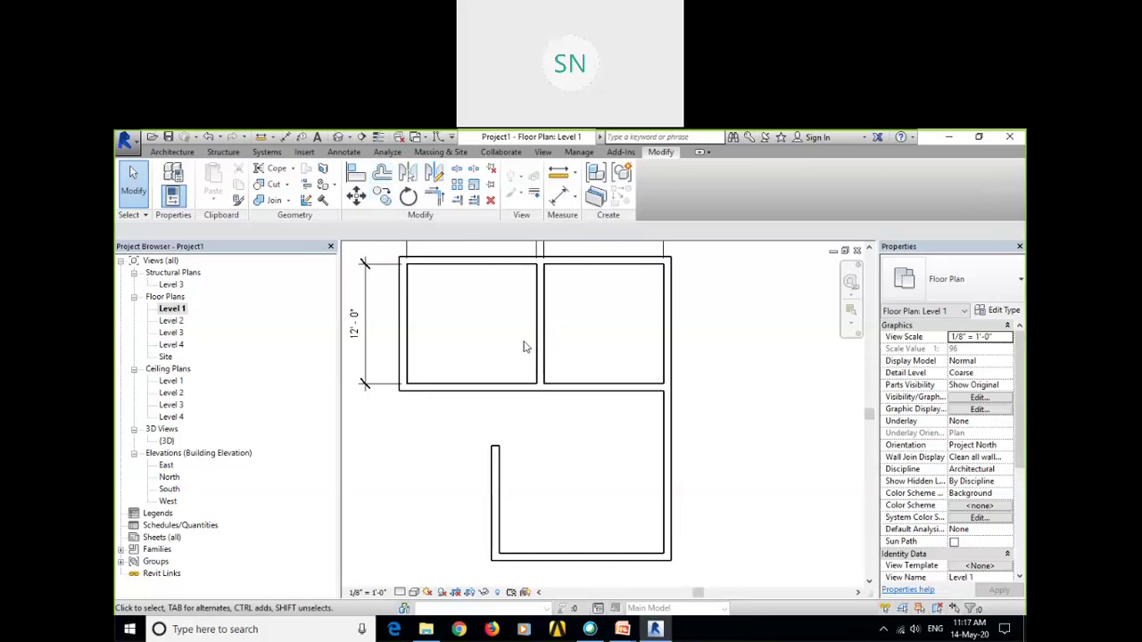
click(182, 151)
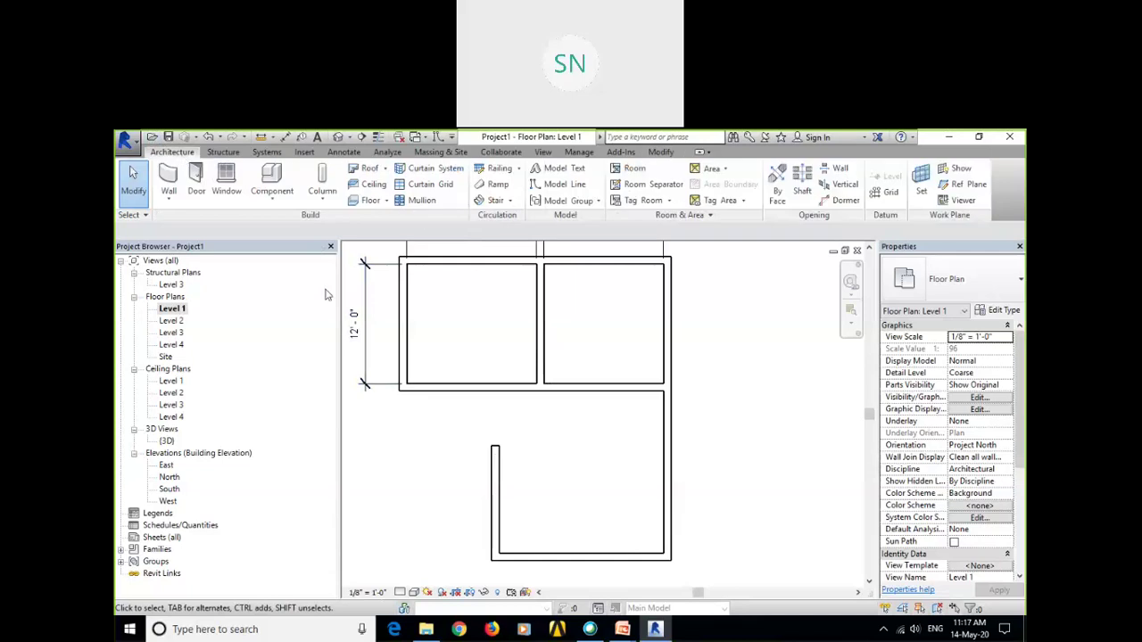
middle_drag(577, 506, 606, 515)
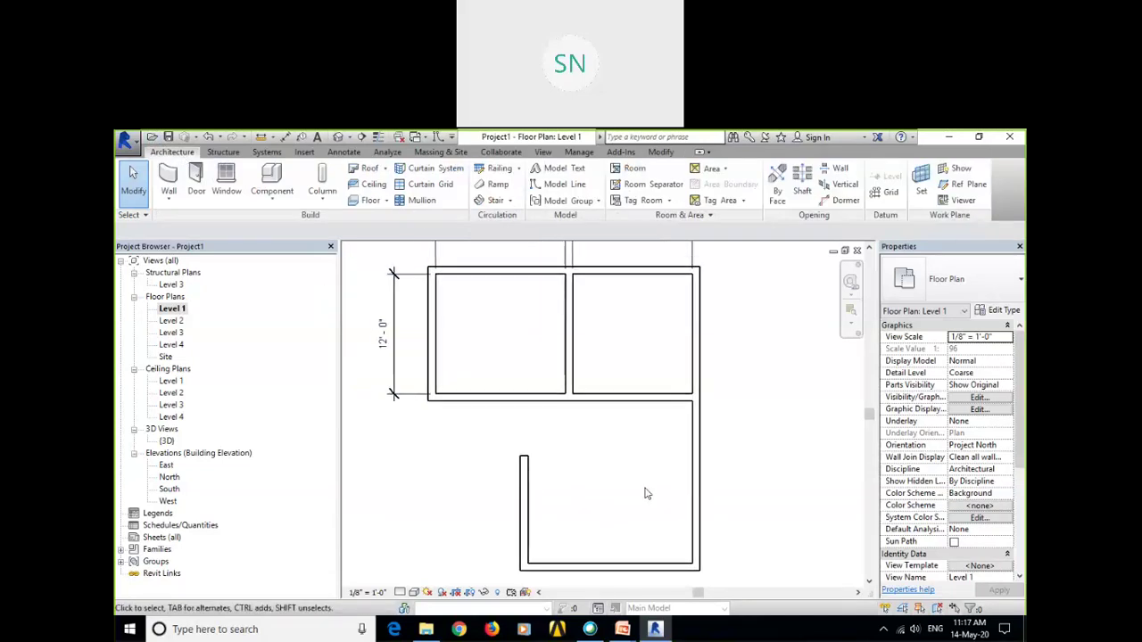
middle_drag(647, 493, 634, 463)
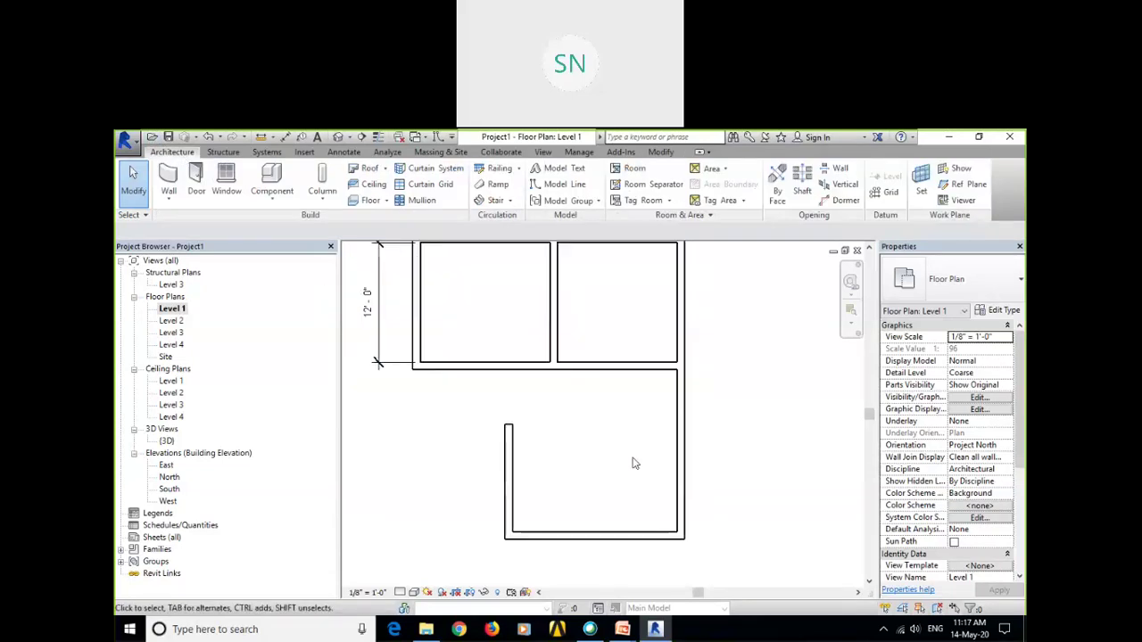
middle_drag(623, 467, 645, 477)
click(644, 381)
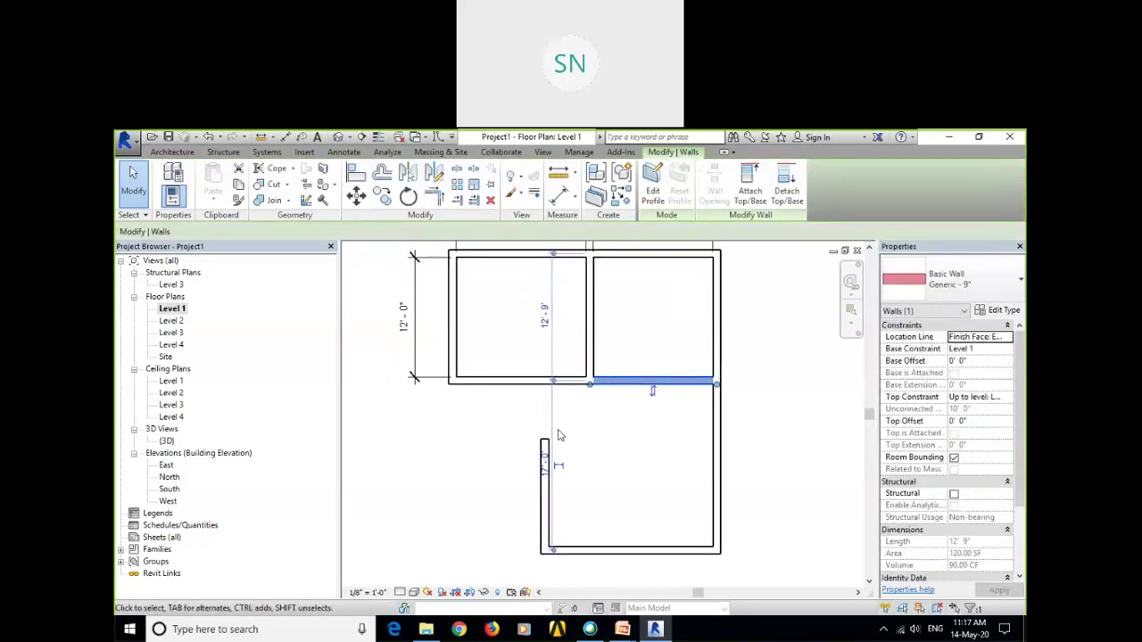
scroll(561, 421, up, 2)
click(682, 438)
middle_drag(718, 484, 585, 354)
scroll(585, 354, down, 1)
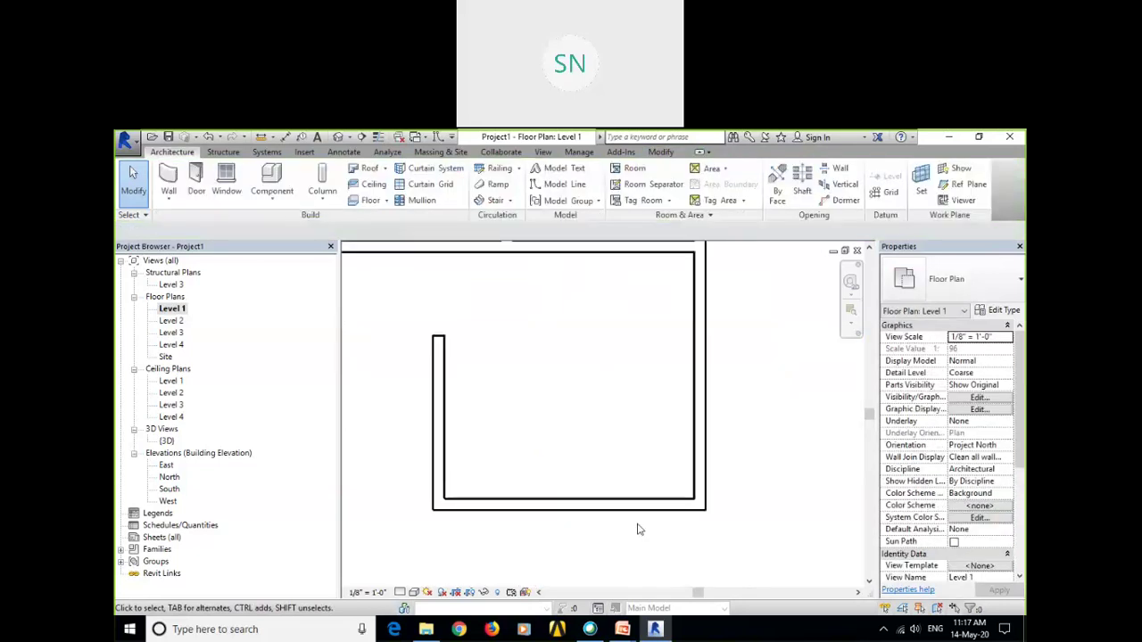
Select the third room's bottom wall and move its temporary dimension's witness lines to the room's inner wall faces.
click(638, 505)
scroll(589, 416, down, 1)
middle_drag(589, 416, 620, 429)
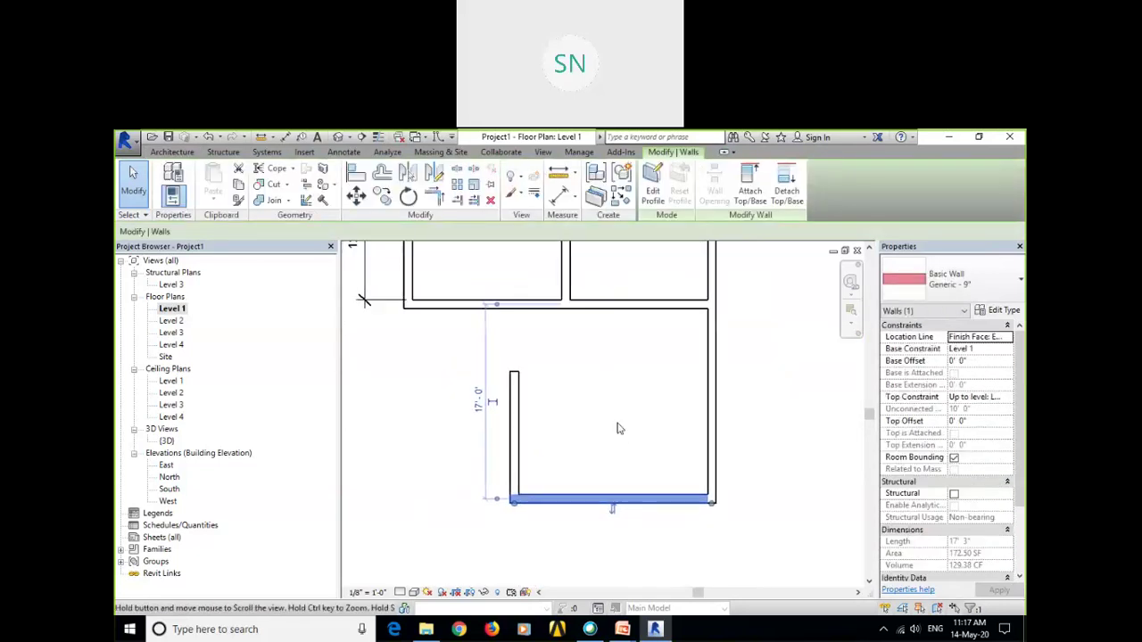
scroll(495, 366, up, 1)
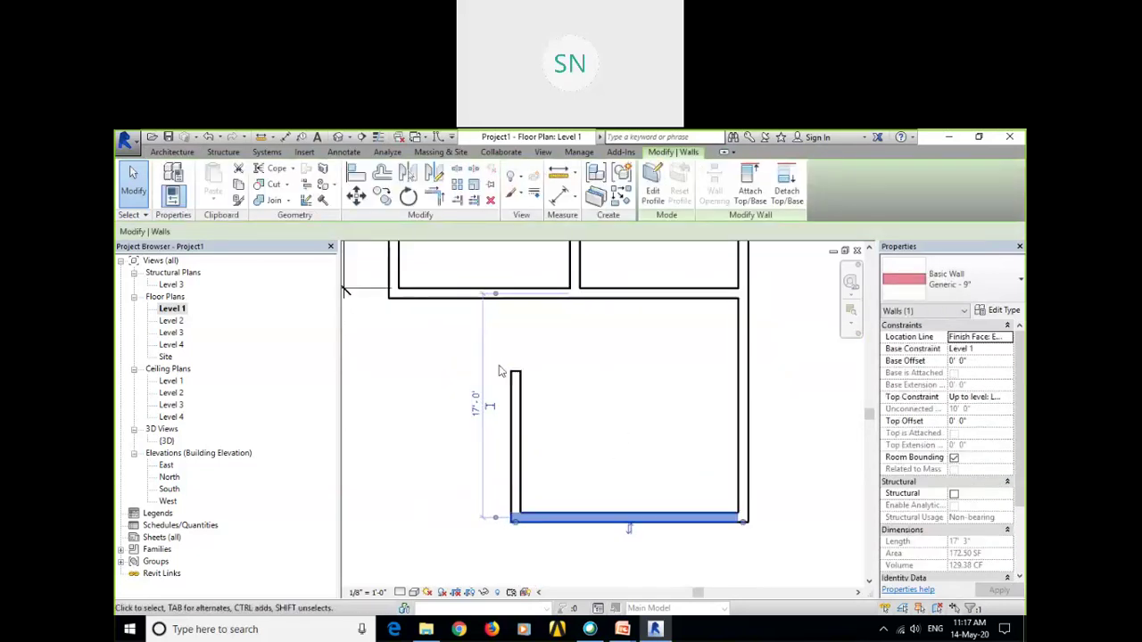
click(495, 295)
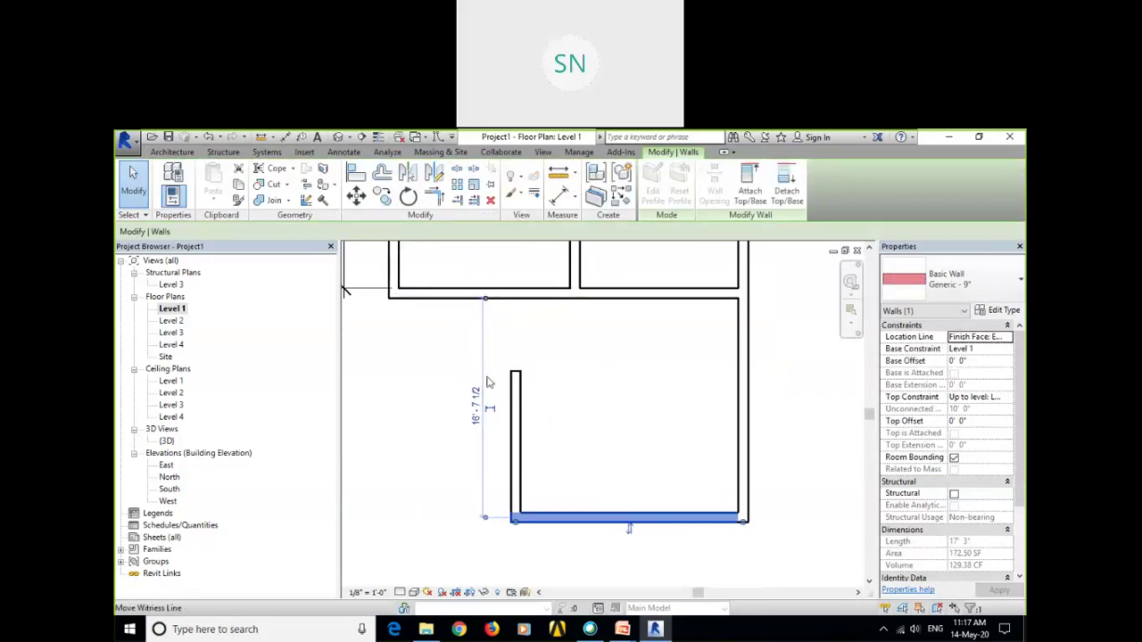
click(485, 518)
Set the third room's clear depth to 15' and make that temporary dimension permanent.
click(477, 408)
text(15)
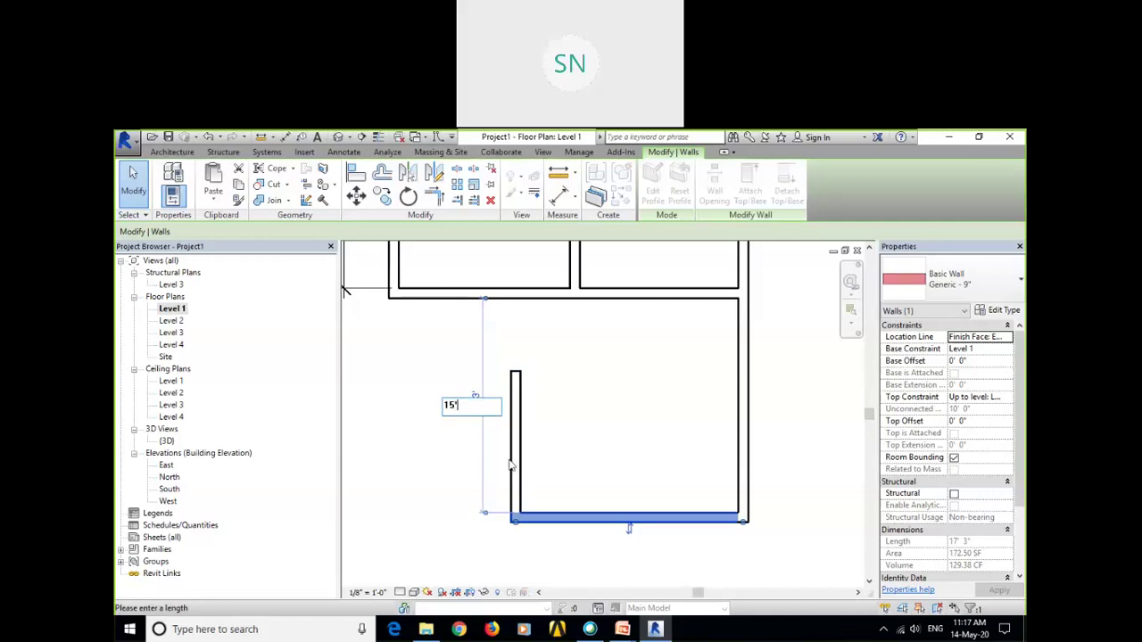
key(Return)
click(476, 398)
click(474, 432)
click(483, 411)
click(441, 448)
Move the third room's depth dimension outside the plan, beside its right wall.
drag(486, 398, 803, 398)
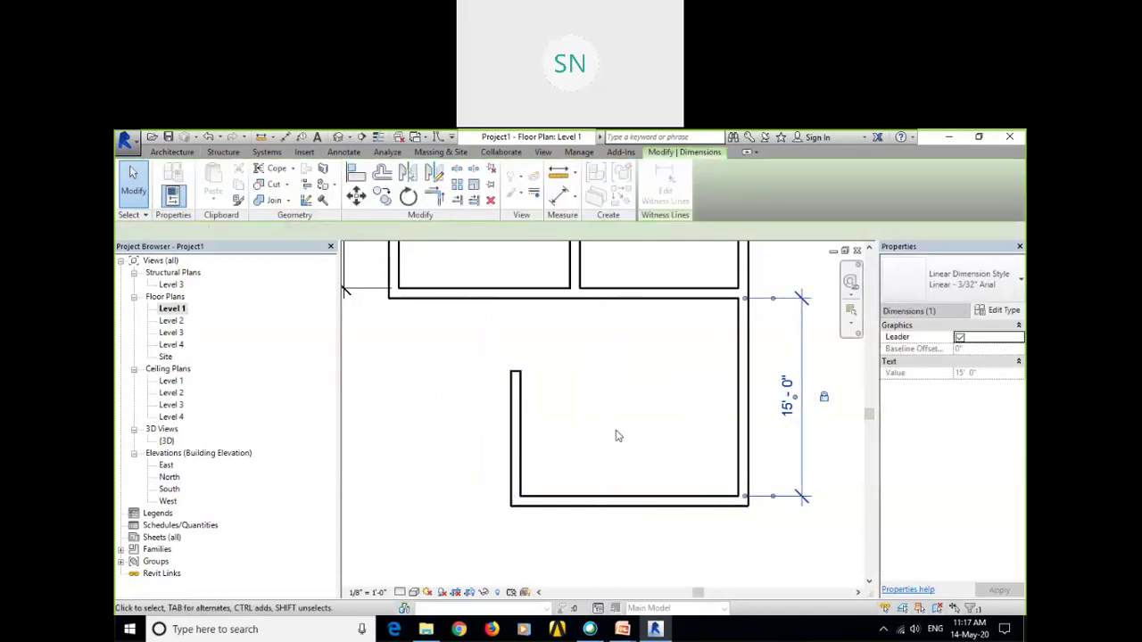
click(483, 424)
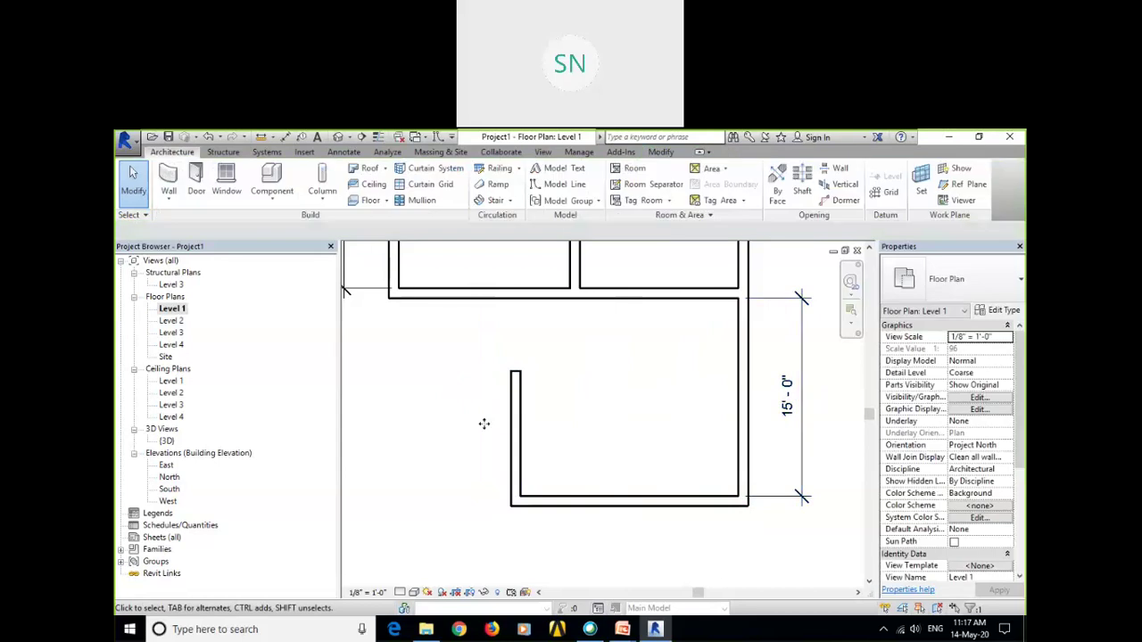
middle_drag(483, 424, 451, 421)
click(483, 428)
click(627, 463)
middle_drag(598, 424, 585, 391)
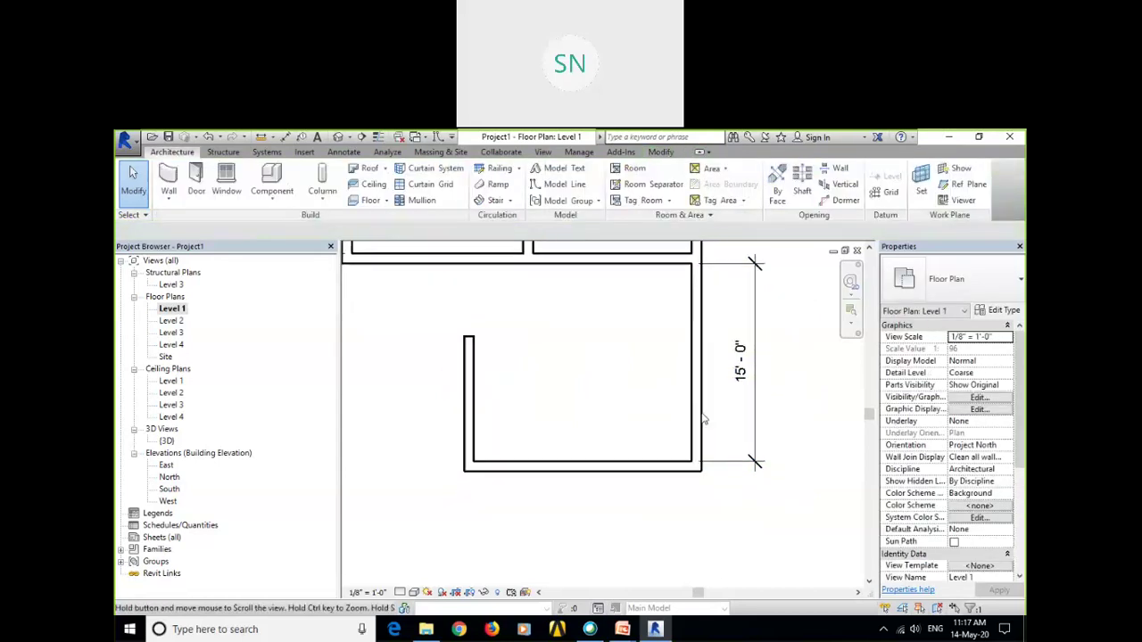
click(702, 419)
scroll(568, 429, down, 4)
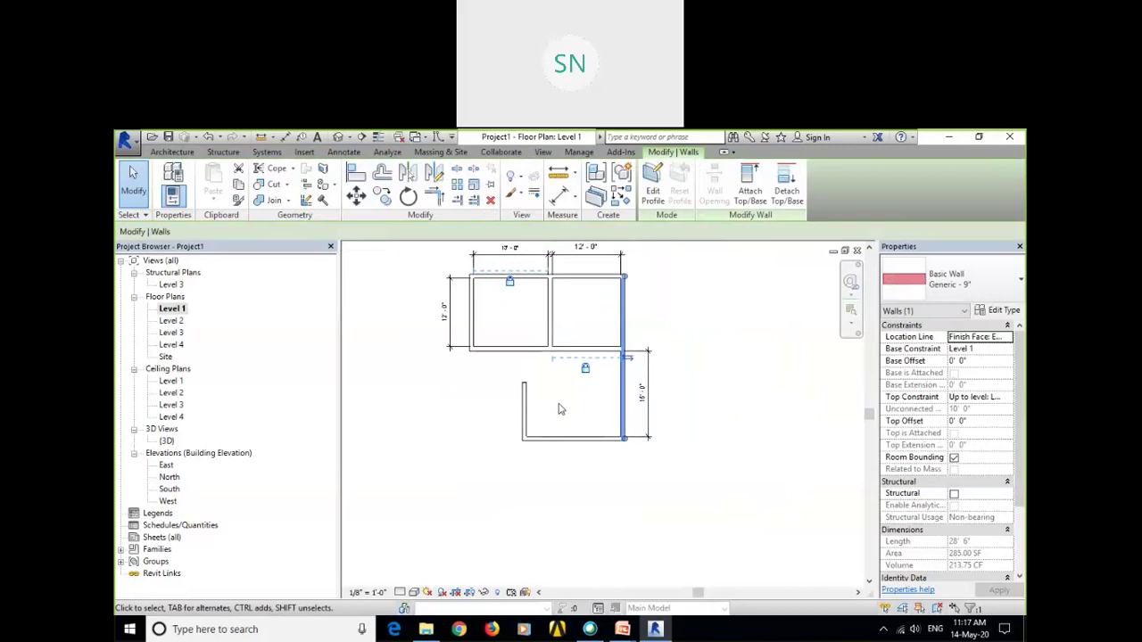
click(560, 408)
scroll(559, 408, up, 3)
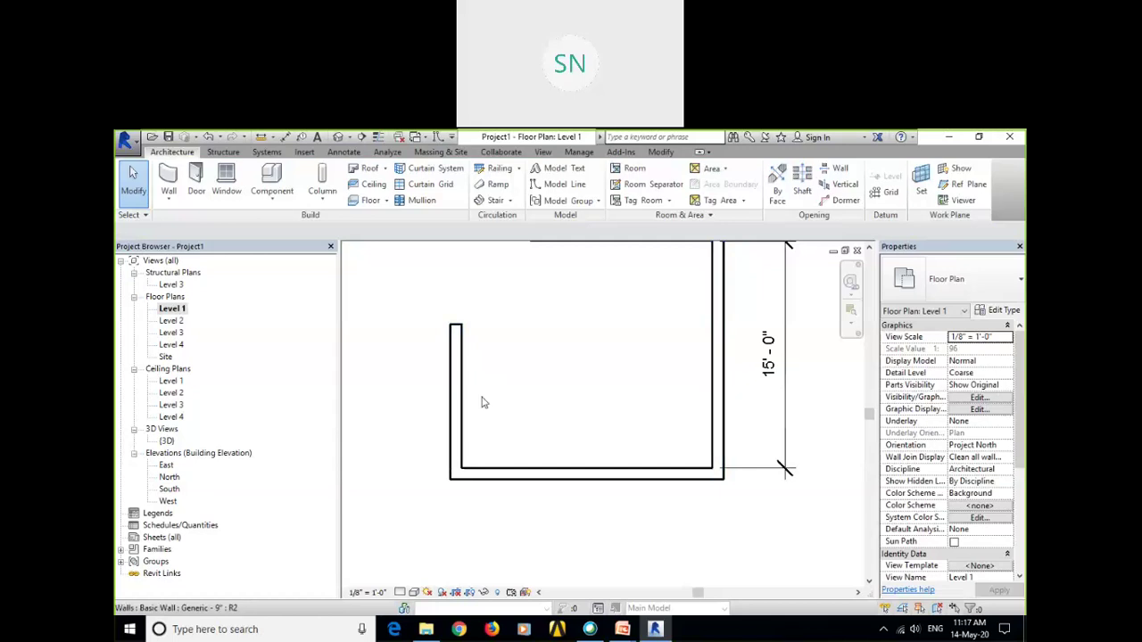
click(524, 465)
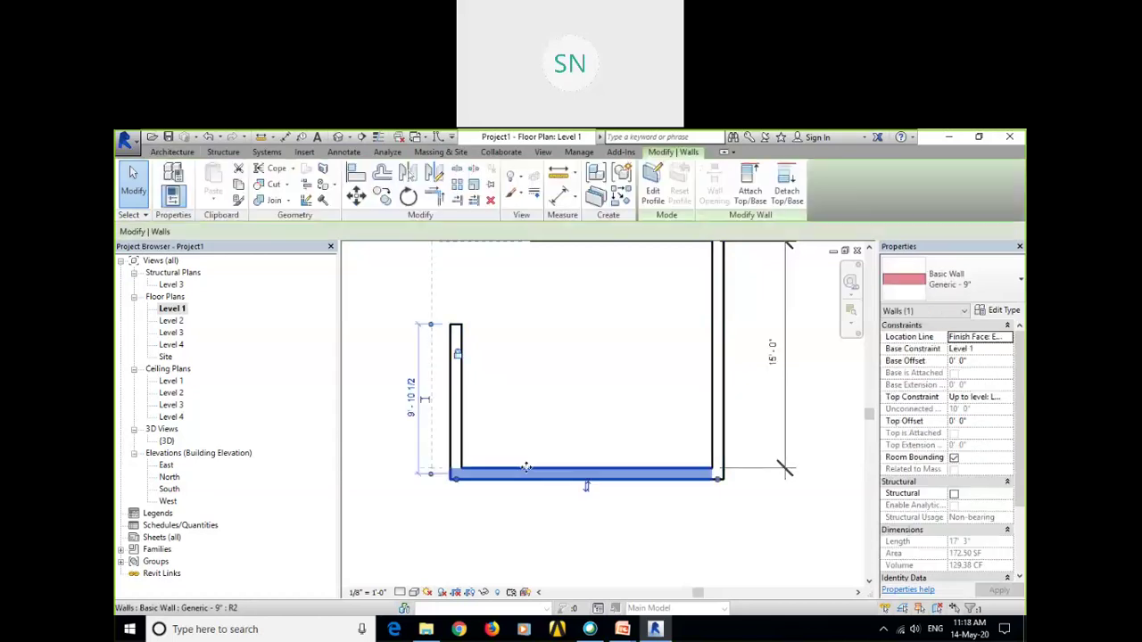
click(496, 394)
Select the third room's left wall and move its width dimension's witness lines to the inner faces of the left and right walls.
click(465, 387)
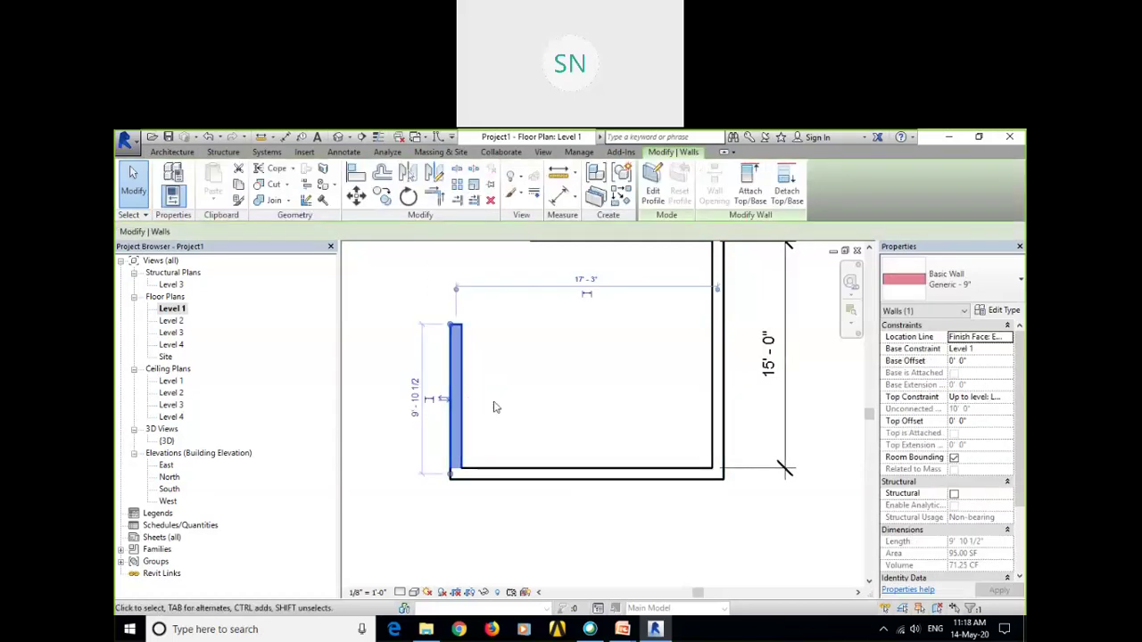
scroll(521, 353, up, 2)
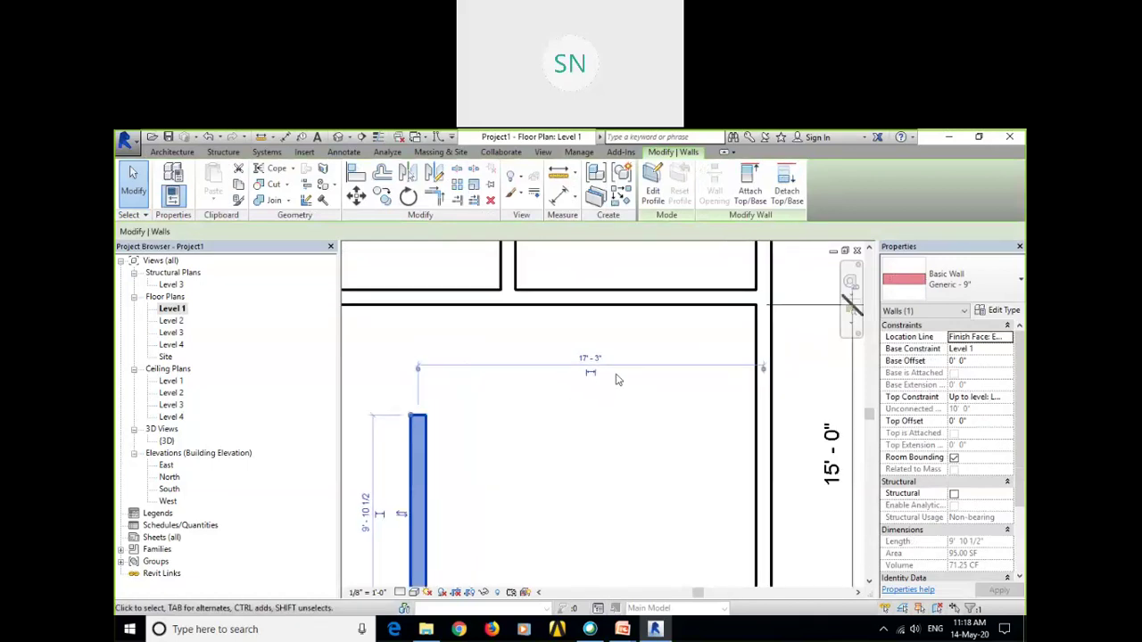
click(417, 370)
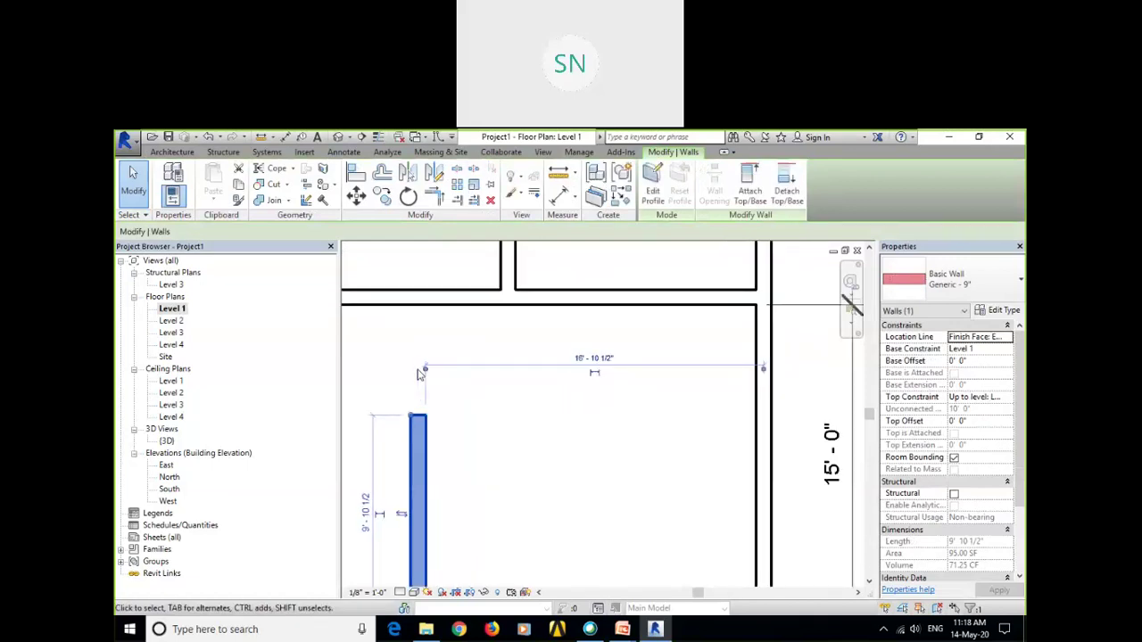
click(764, 373)
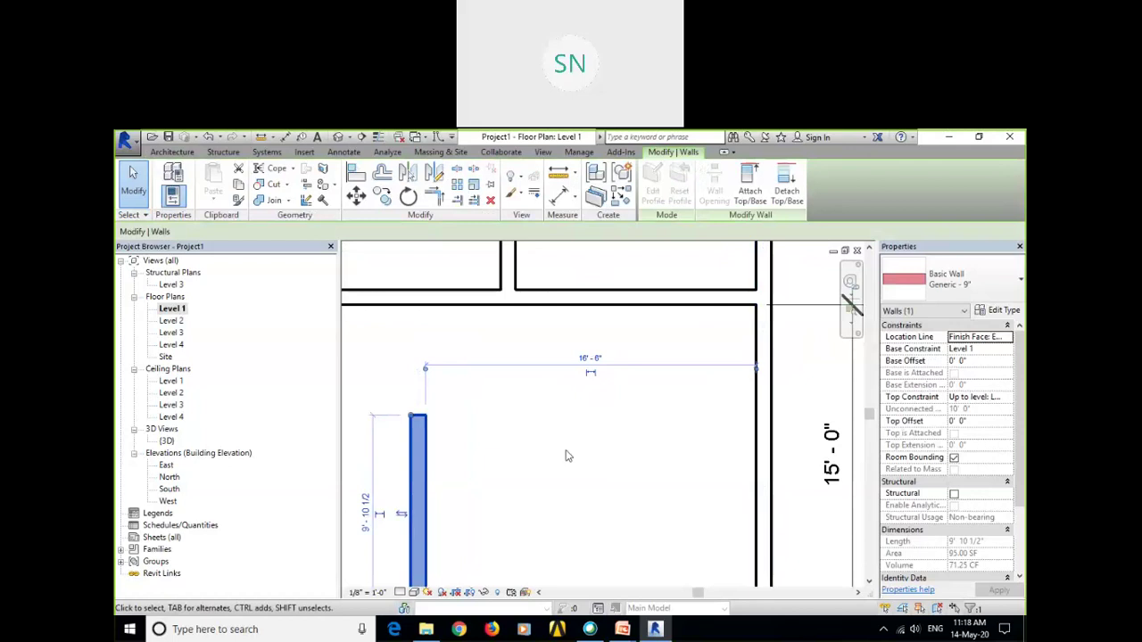
Set the third room's clear width to 15' and make that temporary dimension permanent.
click(585, 356)
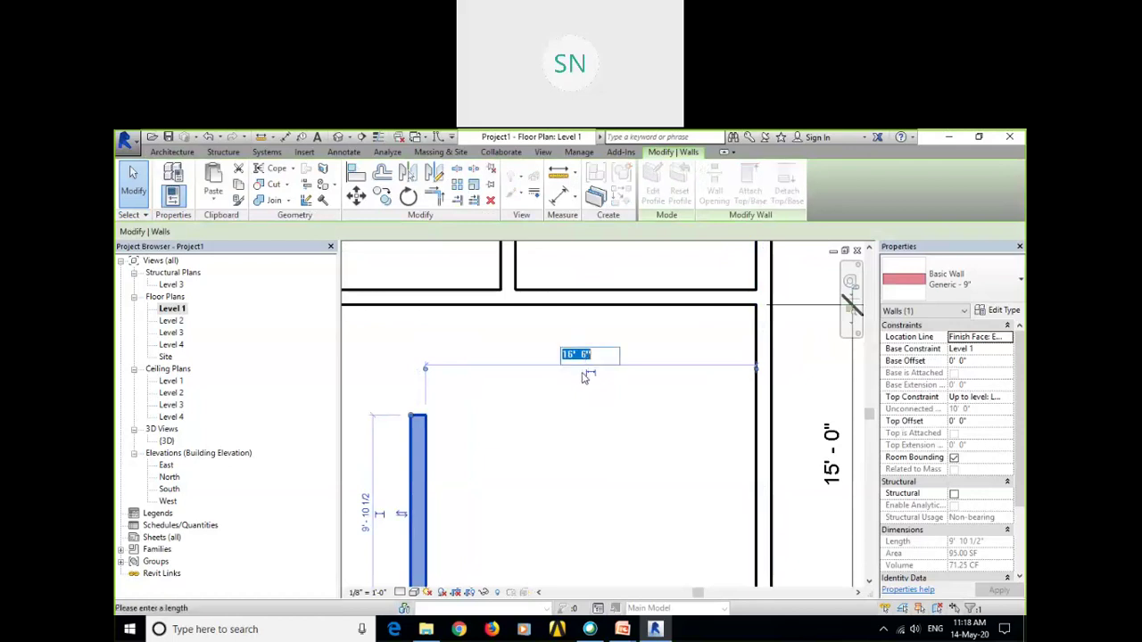
text(15')
key(Return)
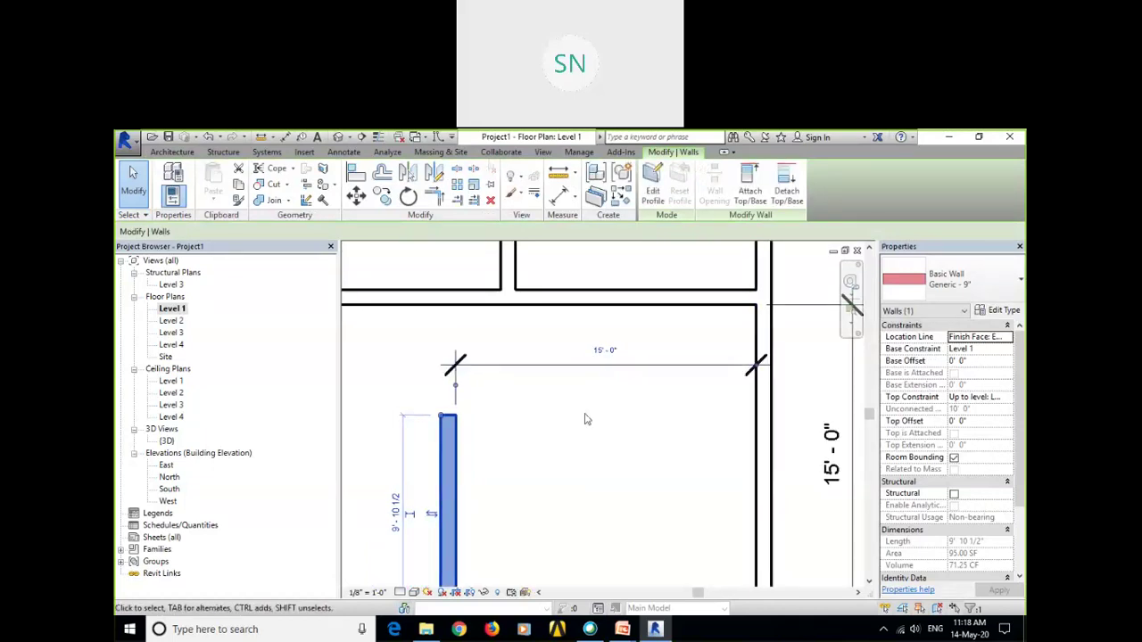
Move the 15'-0" width dimension of the lower-right room outside the plan, below the room's bottom wall.
click(596, 397)
click(606, 370)
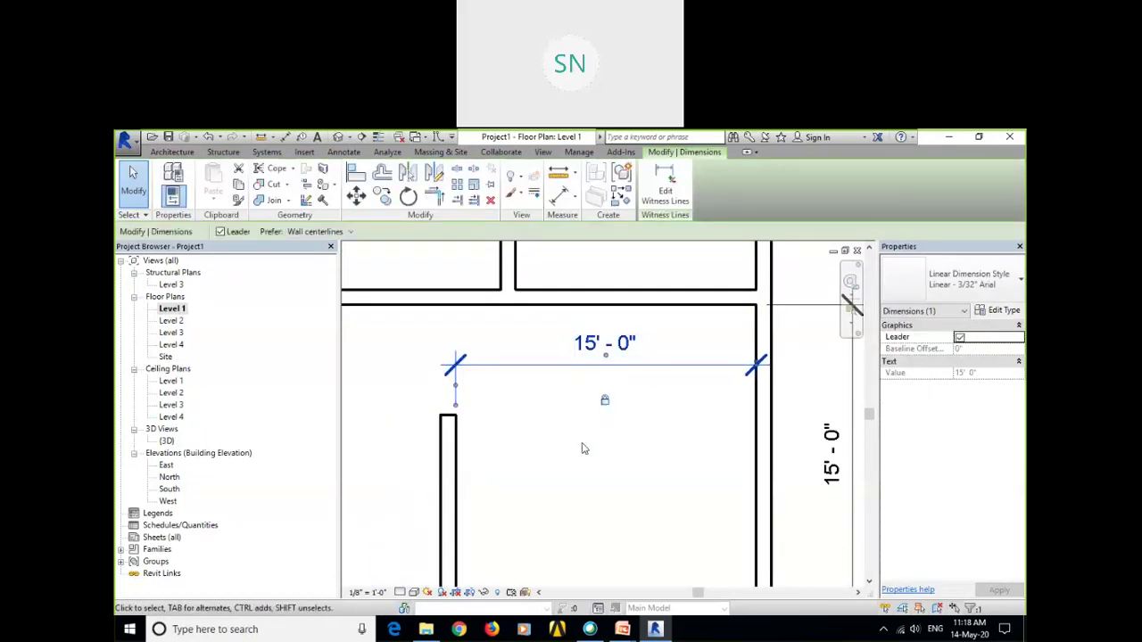
click(582, 449)
scroll(612, 355, down, 3)
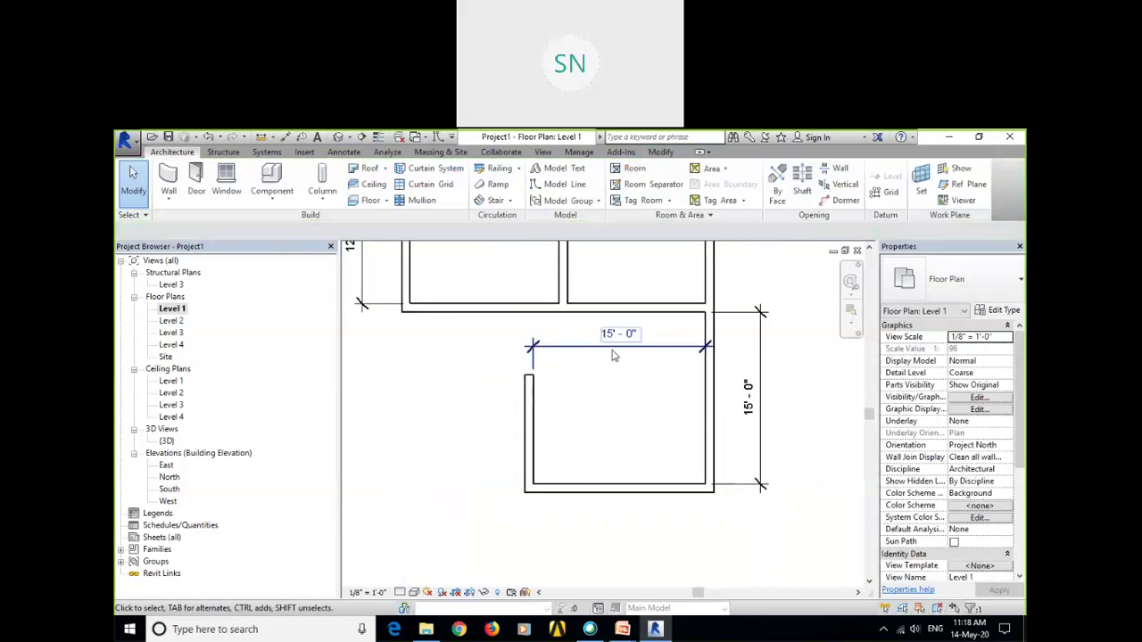
drag(612, 351, 627, 528)
click(580, 430)
Draw chained 9" walls extending the corridor left, down, and about 14'-2" across to the free end of the lower-right room's left wall.
middle_drag(576, 423, 645, 334)
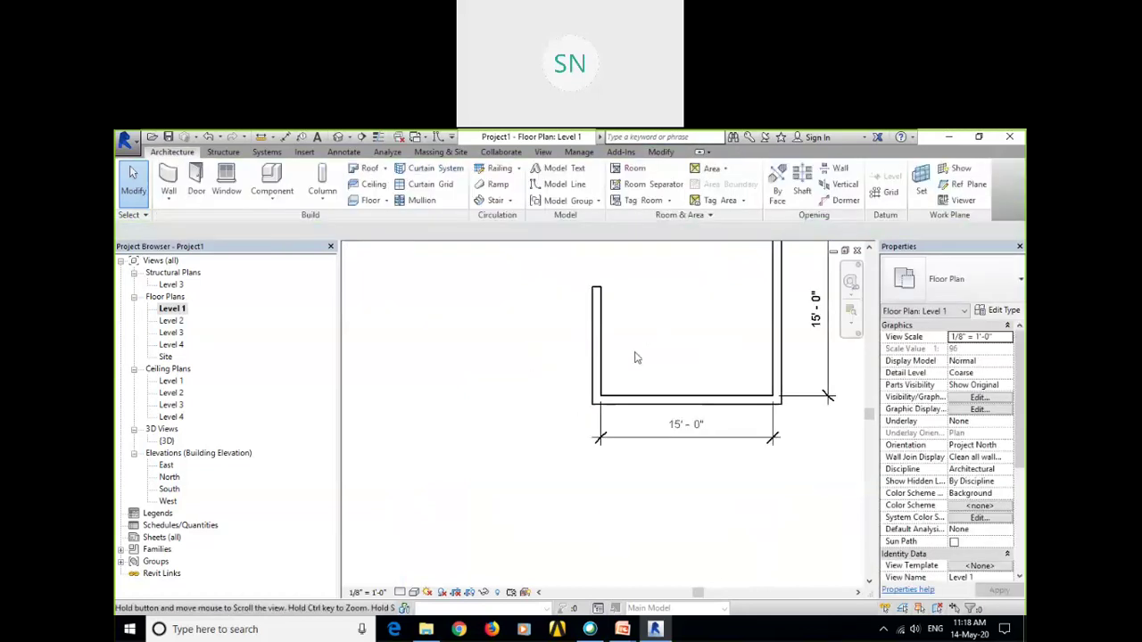
scroll(635, 357, down, 1)
mouse_move(598, 429)
middle_down()
mouse_move(627, 469)
mouse_move(579, 420)
middle_up()
scroll(533, 350, up, 1)
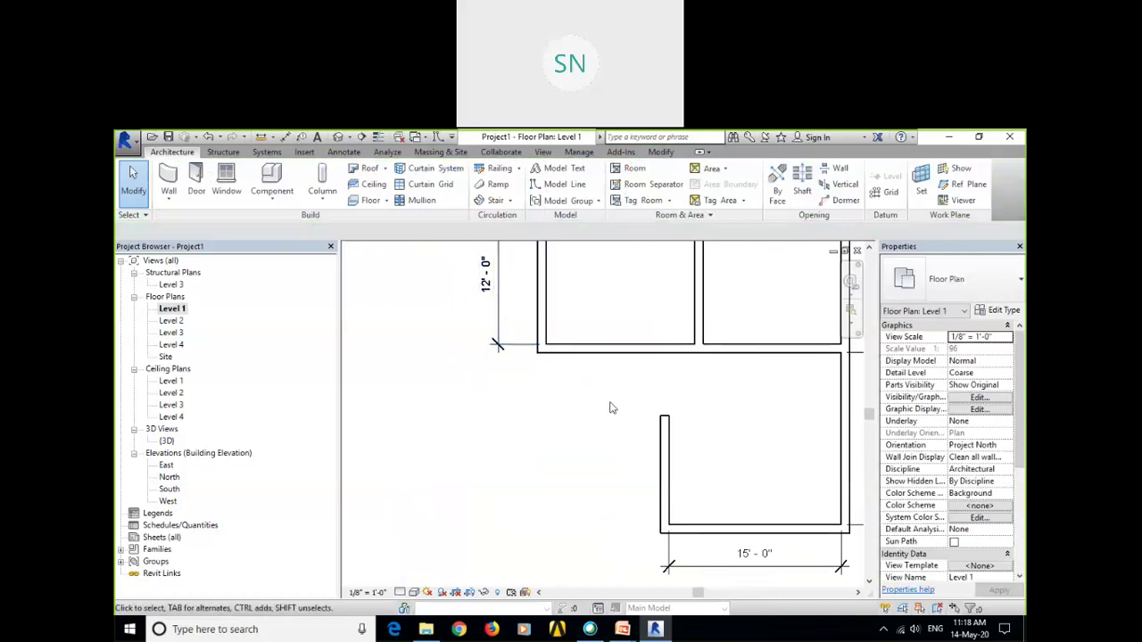
middle_drag(603, 460, 578, 464)
click(168, 183)
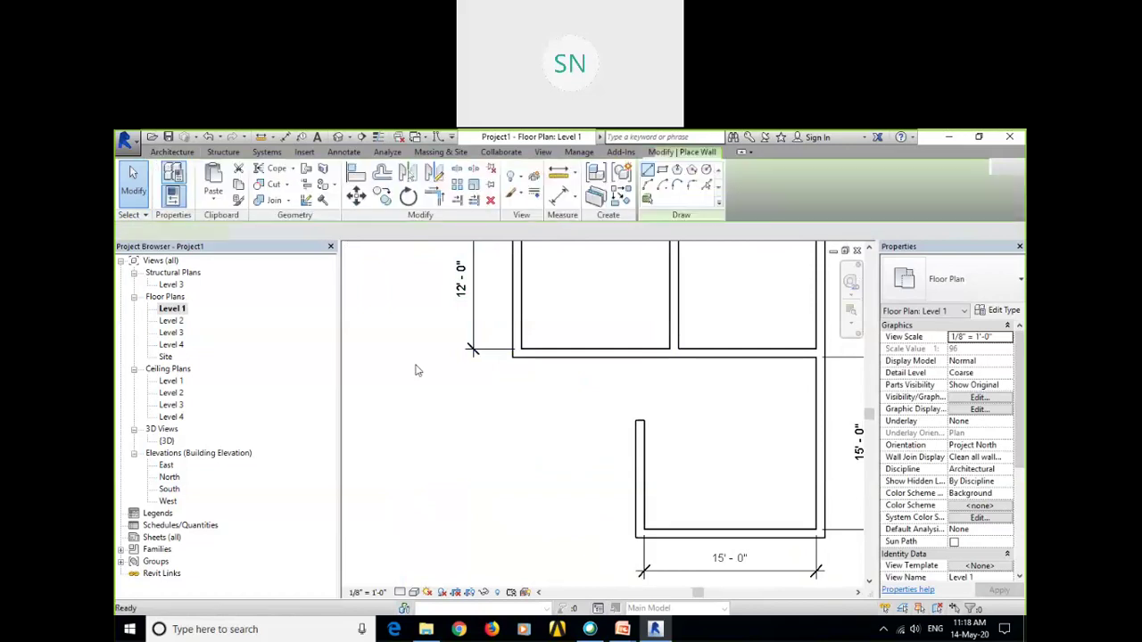
scroll(509, 354, up, 2)
click(516, 353)
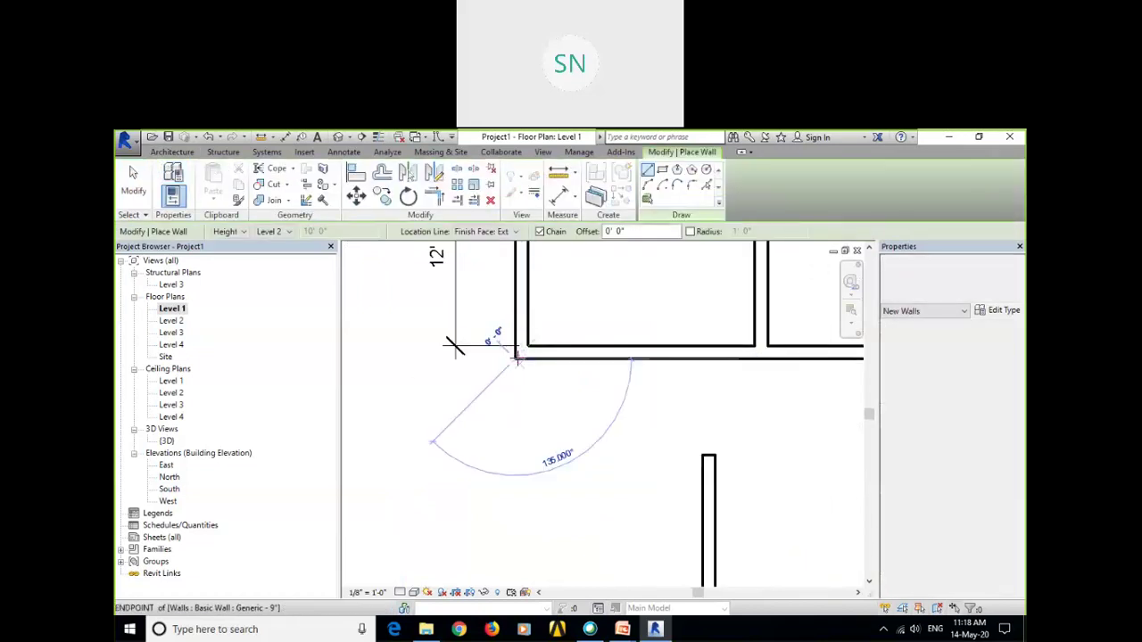
click(446, 357)
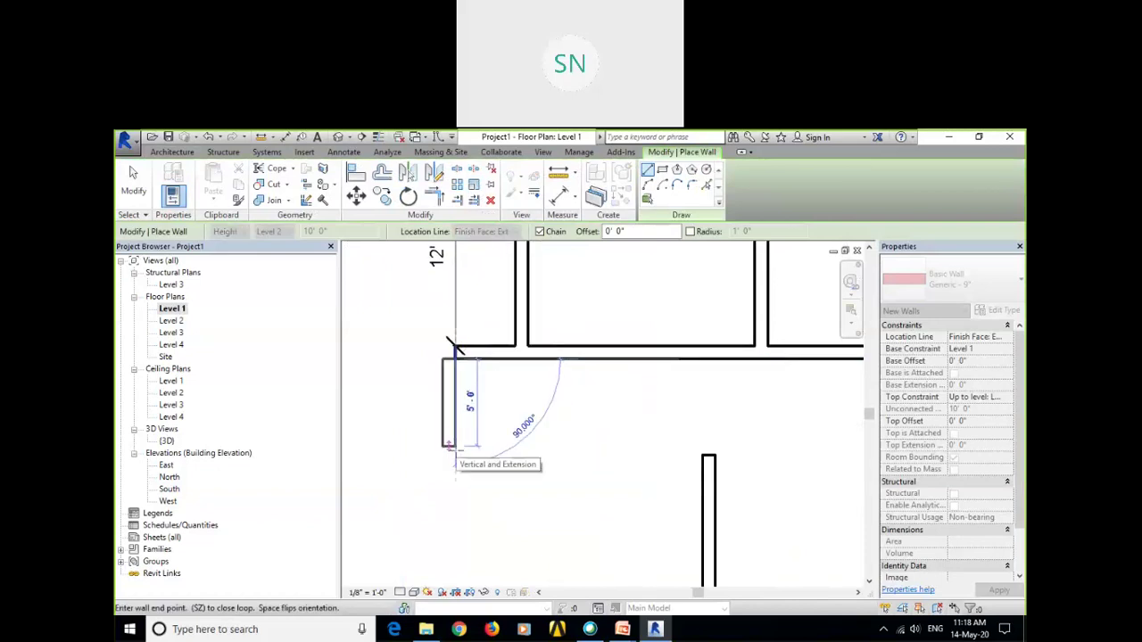
click(451, 457)
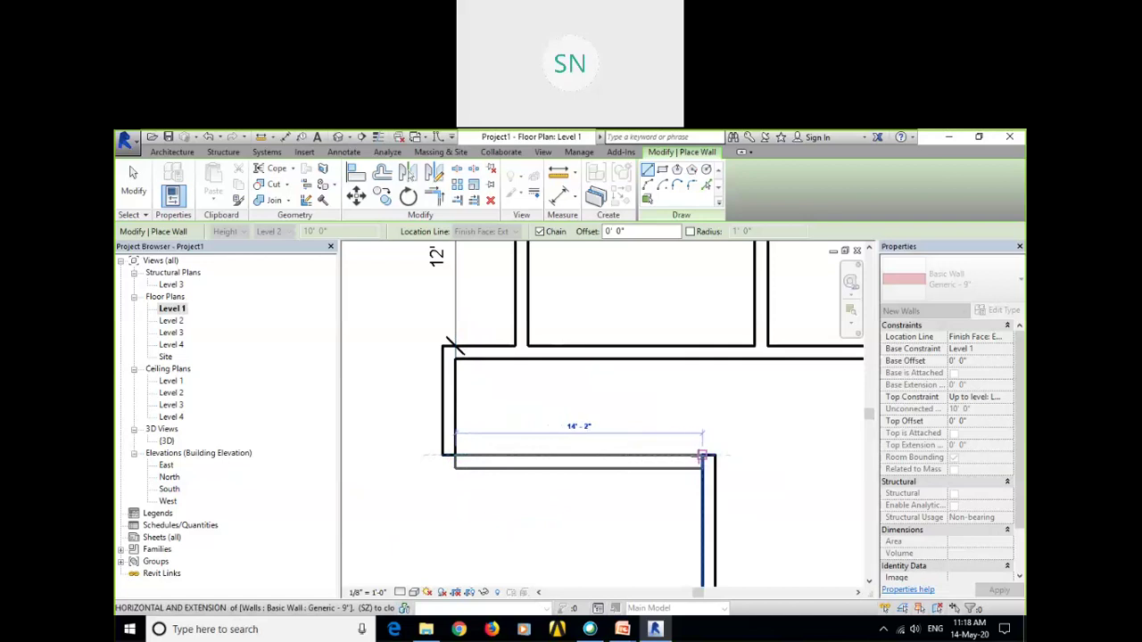
click(702, 457)
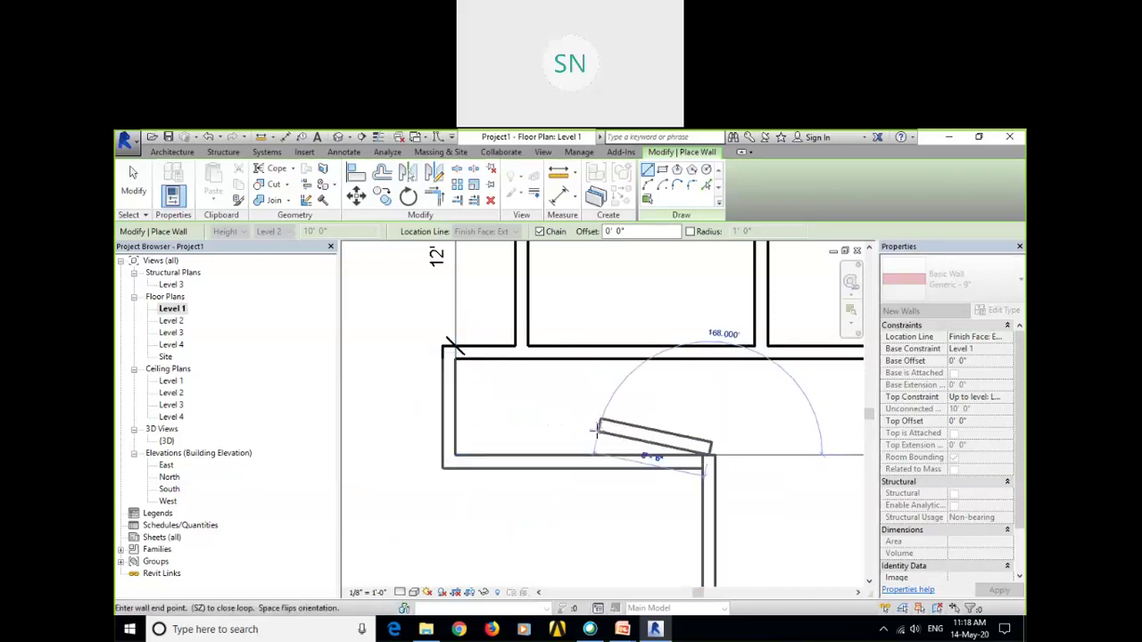
key(Escape)
key(Escape)
Set the location line to Wall Centerline and draw a vertical wall down from the corridor's lower wall, aligned with the left wall above.
scroll(640, 422, down, 1)
middle_drag(639, 422, 646, 304)
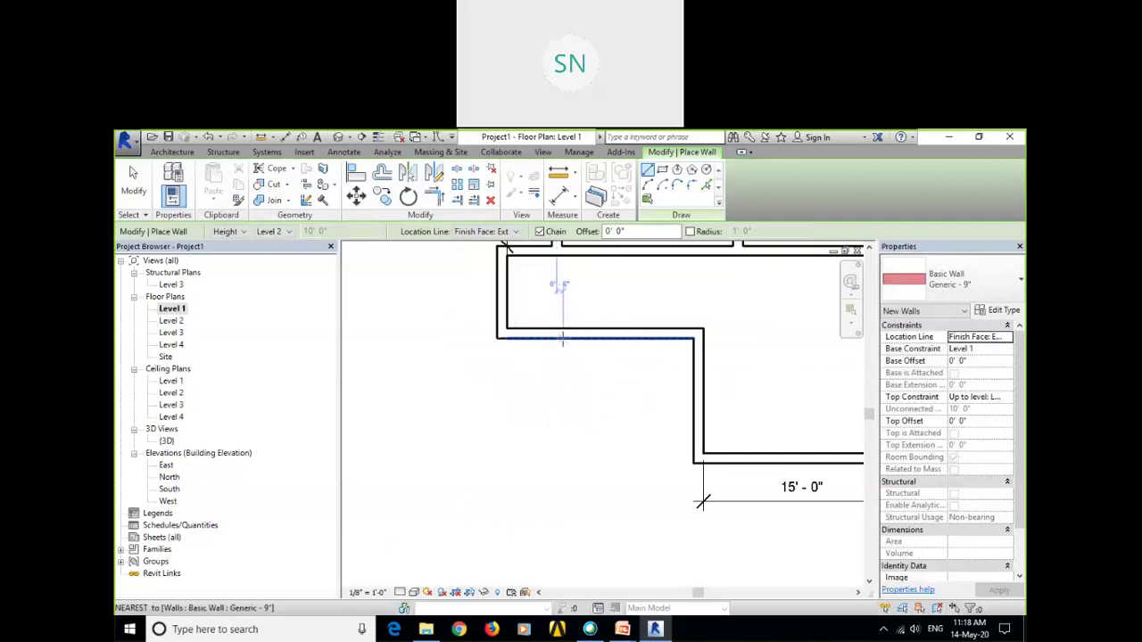
scroll(562, 339, up, 1)
middle_drag(560, 339, 544, 446)
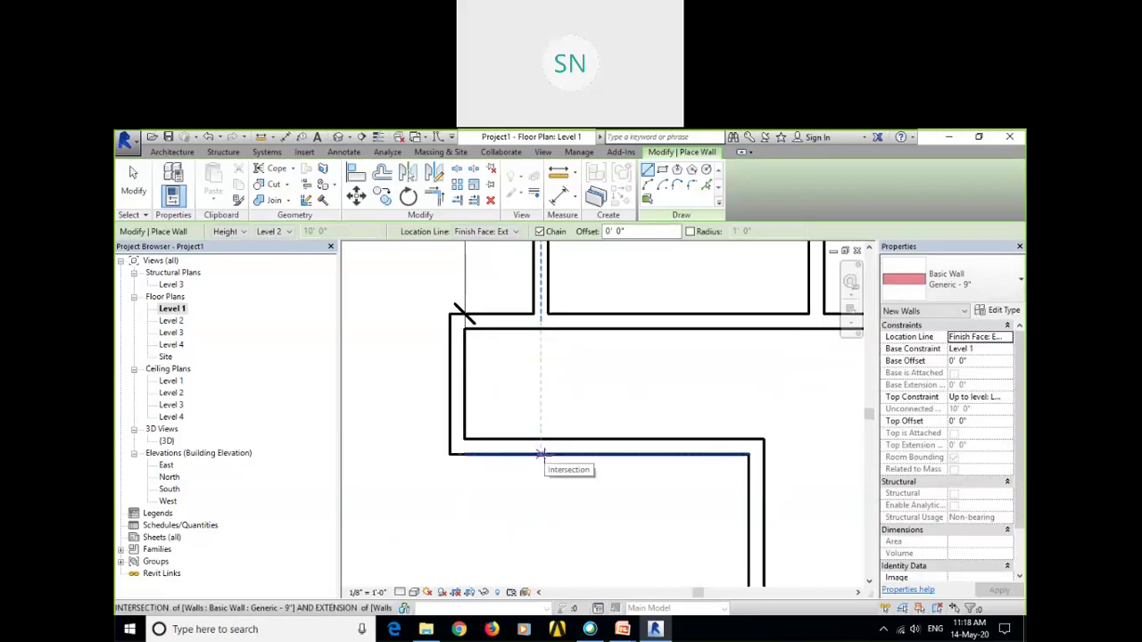
click(511, 233)
click(496, 247)
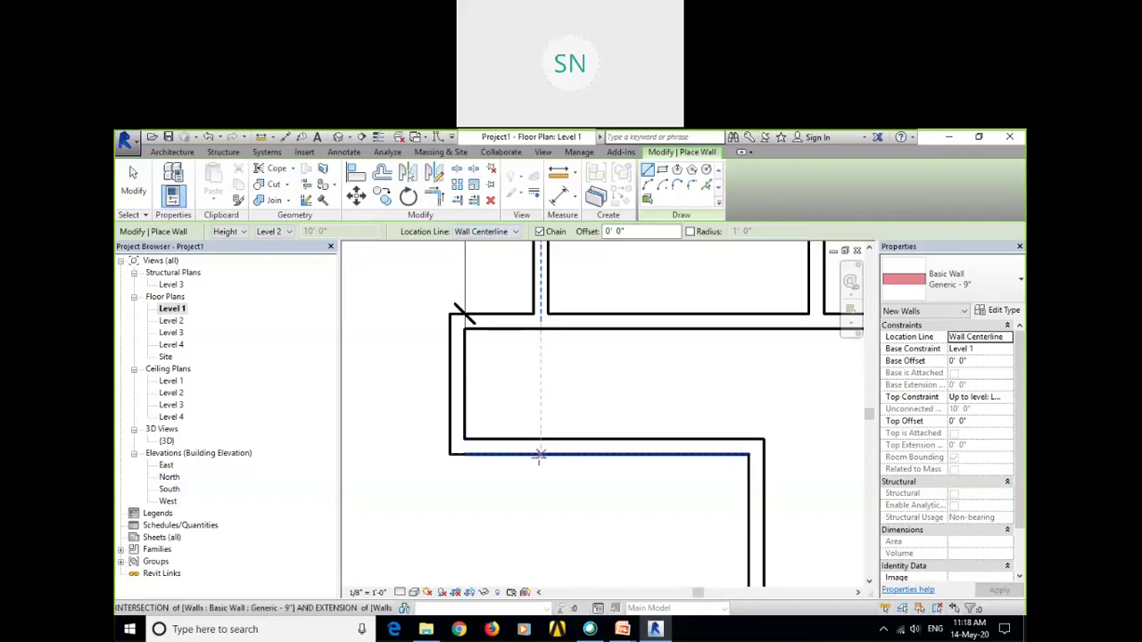
click(539, 456)
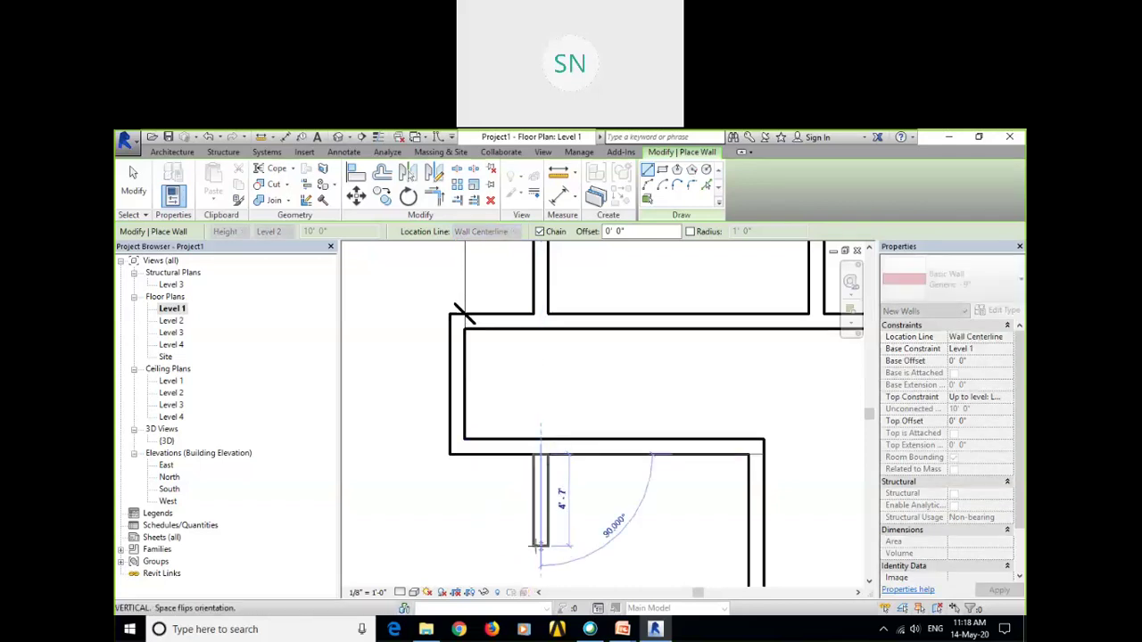
middle_drag(539, 547, 578, 423)
scroll(578, 426, down, 2)
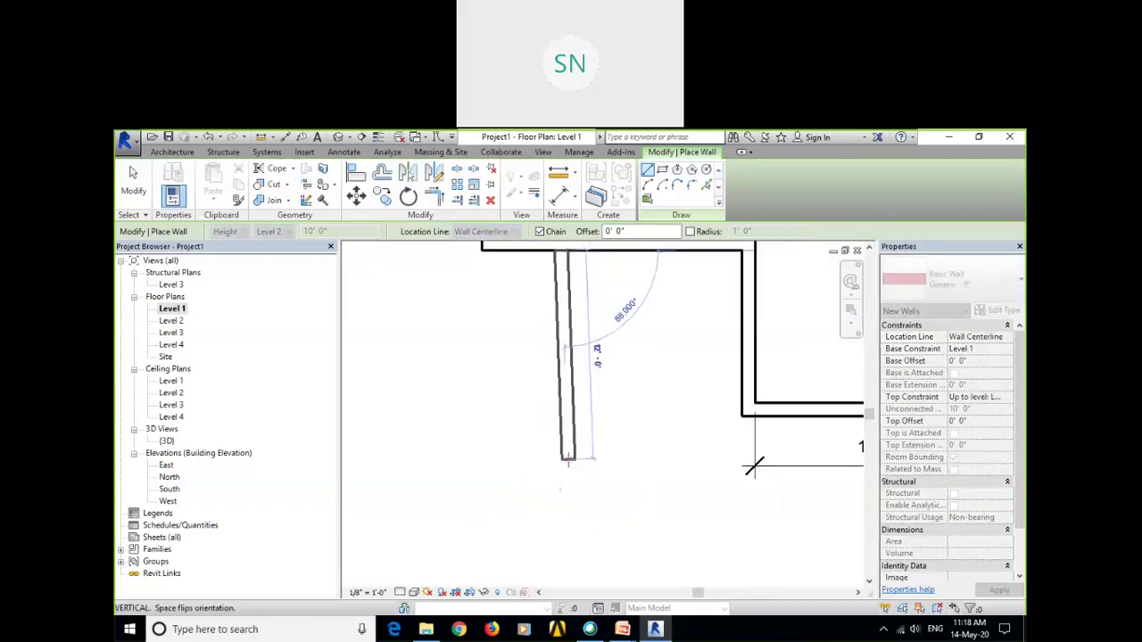
click(559, 490)
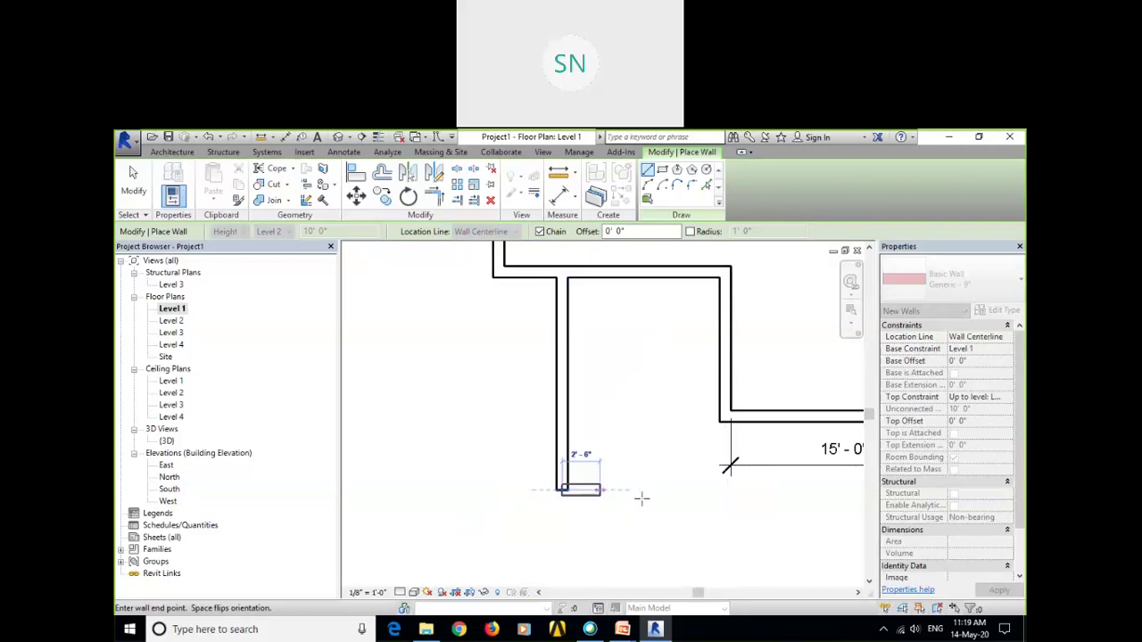
Close the new lower room with a bottom wall and a right wall joining the lower-left corner of the 15'-0" room.
scroll(729, 466, up, 2)
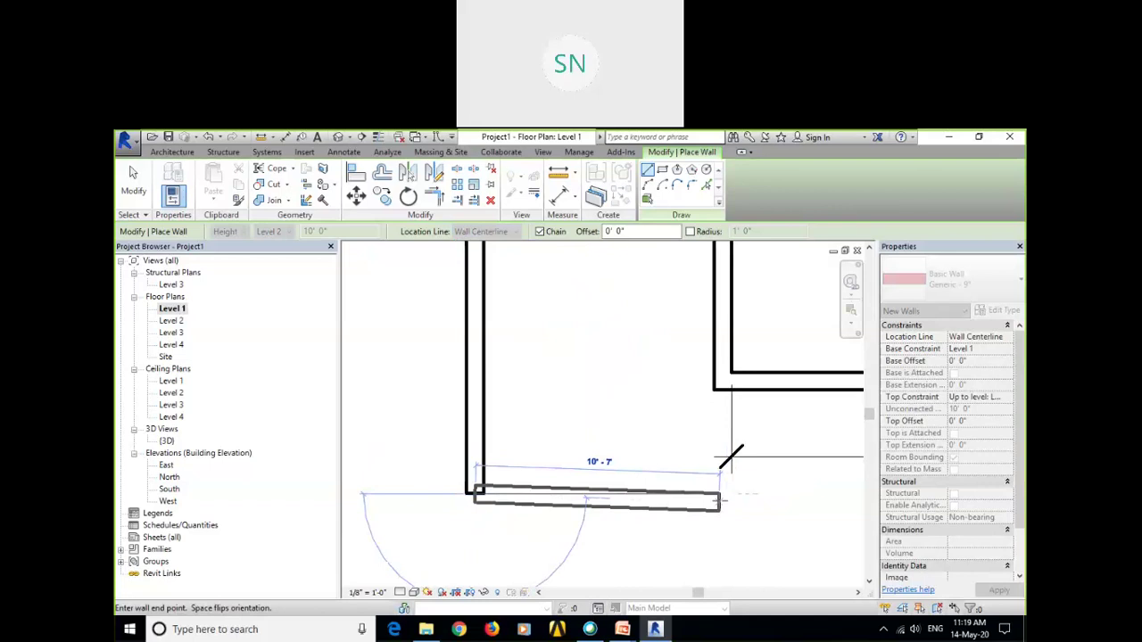
click(724, 460)
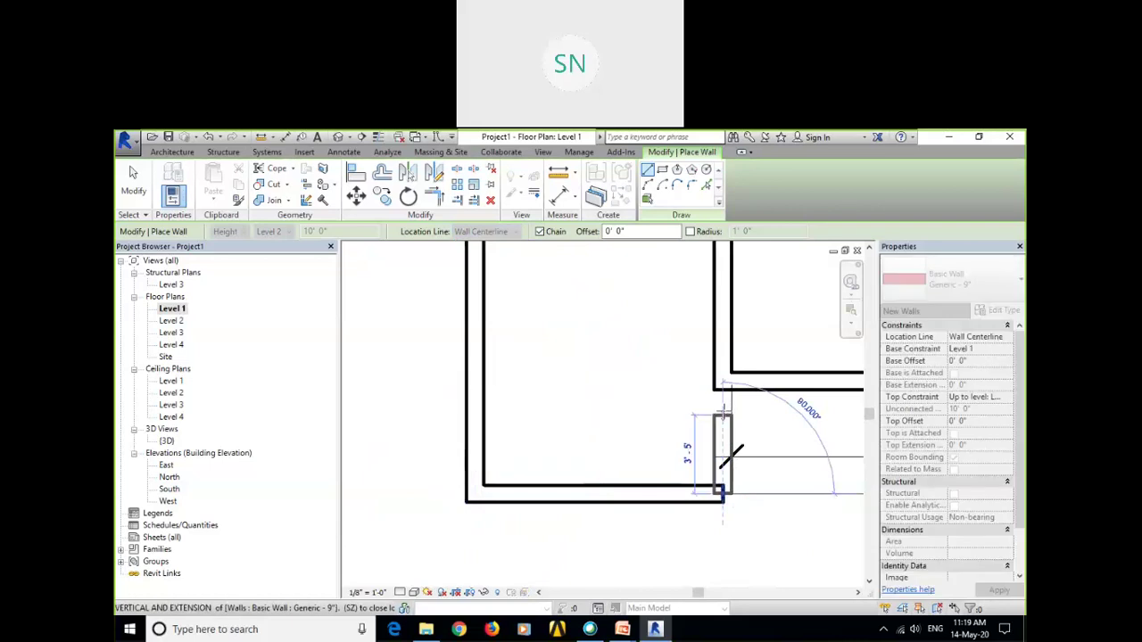
click(723, 389)
key(Escape)
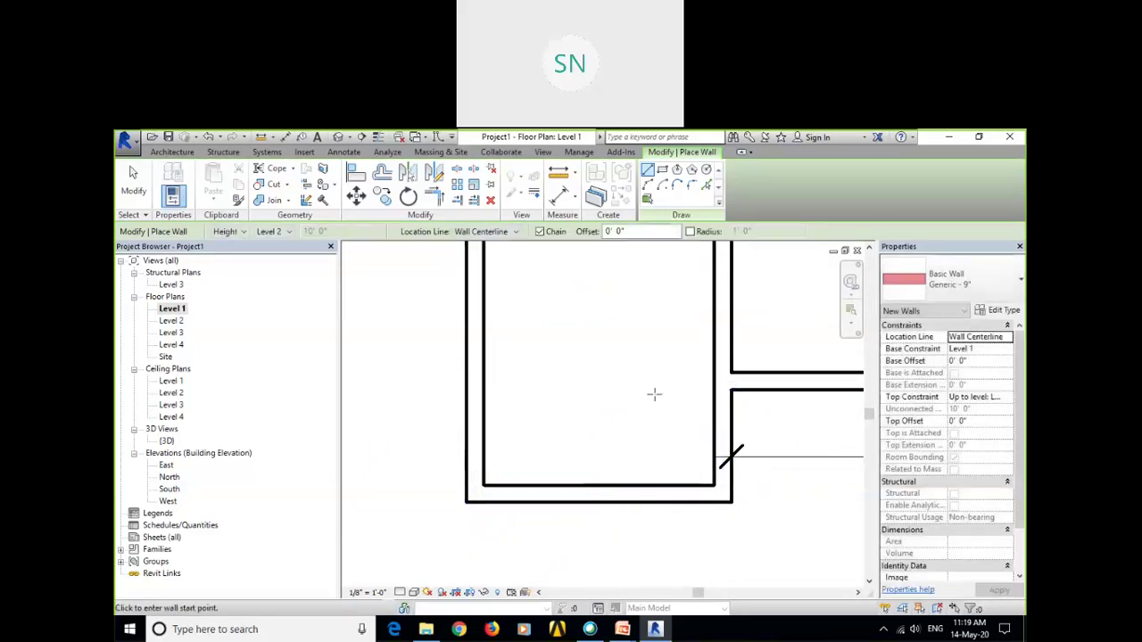
scroll(647, 357, down, 2)
middle_drag(647, 356, 619, 449)
scroll(690, 423, down, 2)
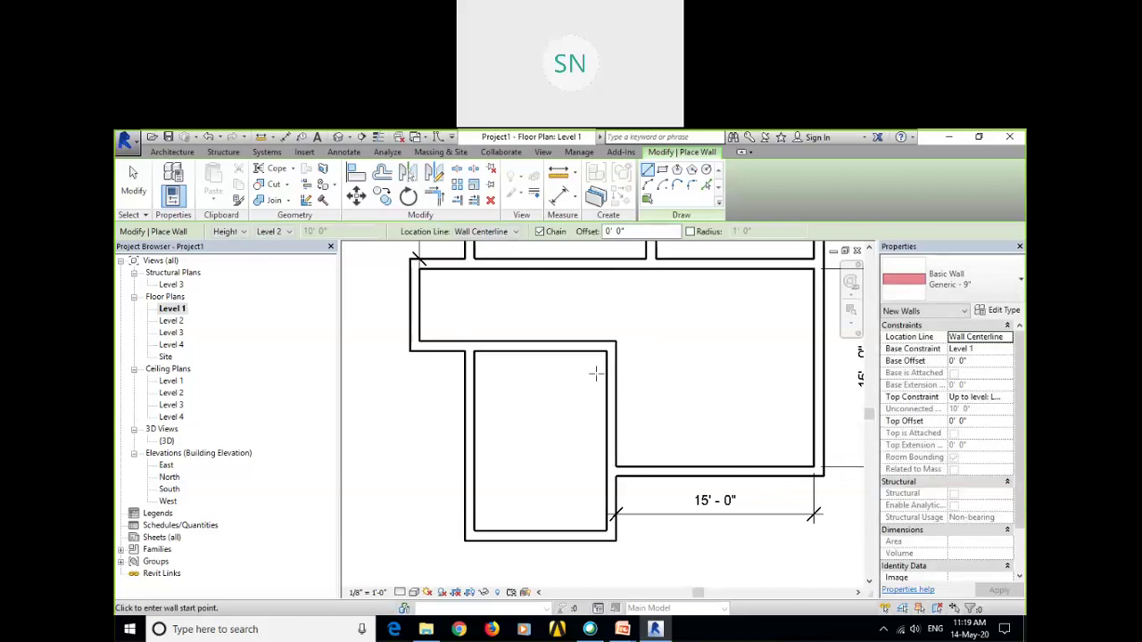
mouse_move(684, 334)
middle_down()
mouse_move(604, 364)
mouse_move(678, 395)
middle_up()
scroll(548, 346, up, 1)
middle_drag(548, 346, 616, 395)
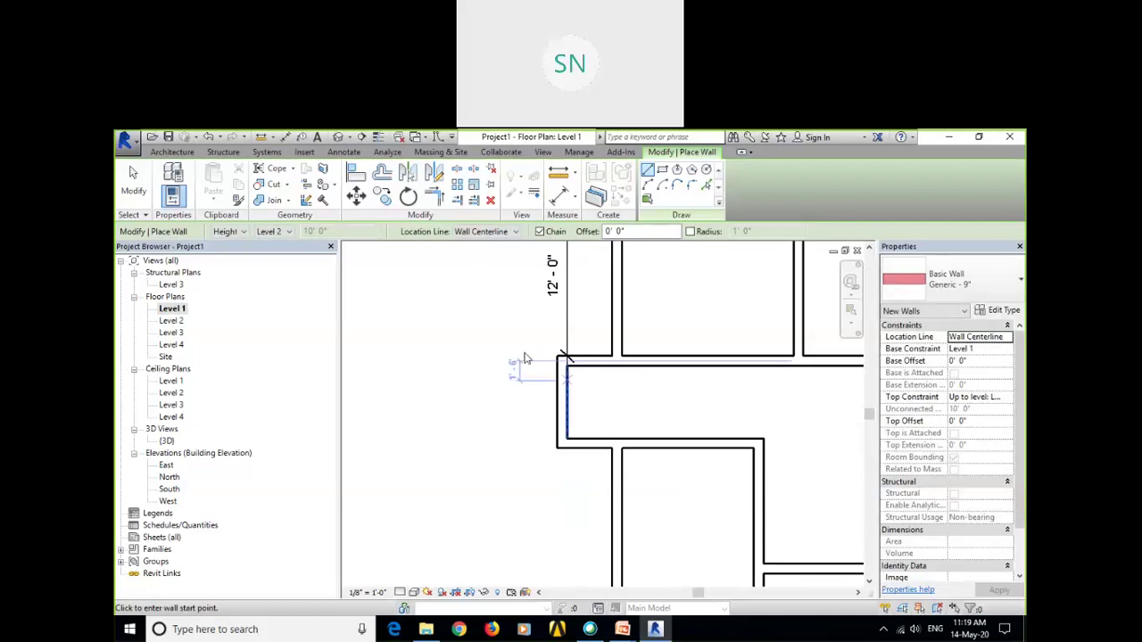
key(Escape)
key(Escape)
Set the distance from the corridor end wall's outer face to the near face of the vertical wall above to 3'.
scroll(525, 359, up, 2)
click(647, 441)
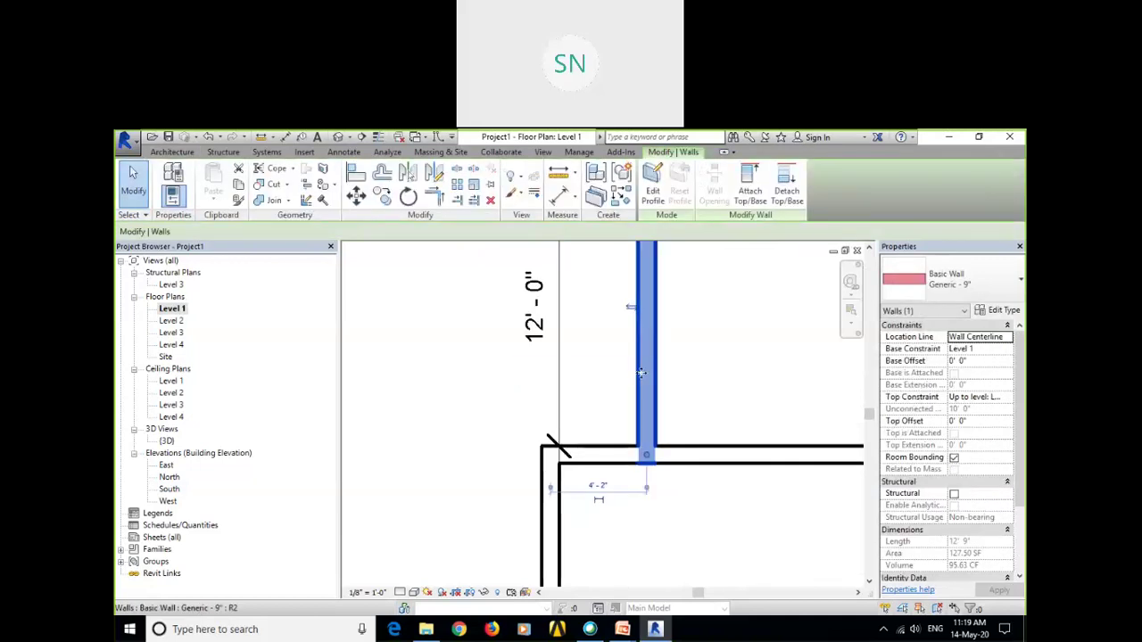
click(549, 488)
click(646, 488)
click(586, 487)
text(3)
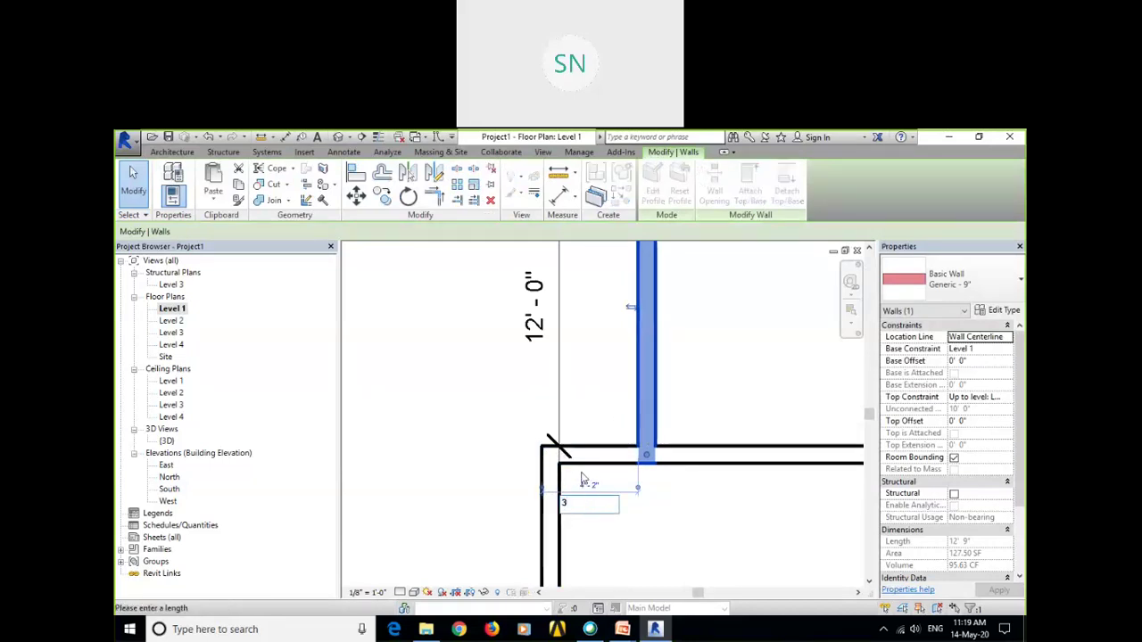
key(Return)
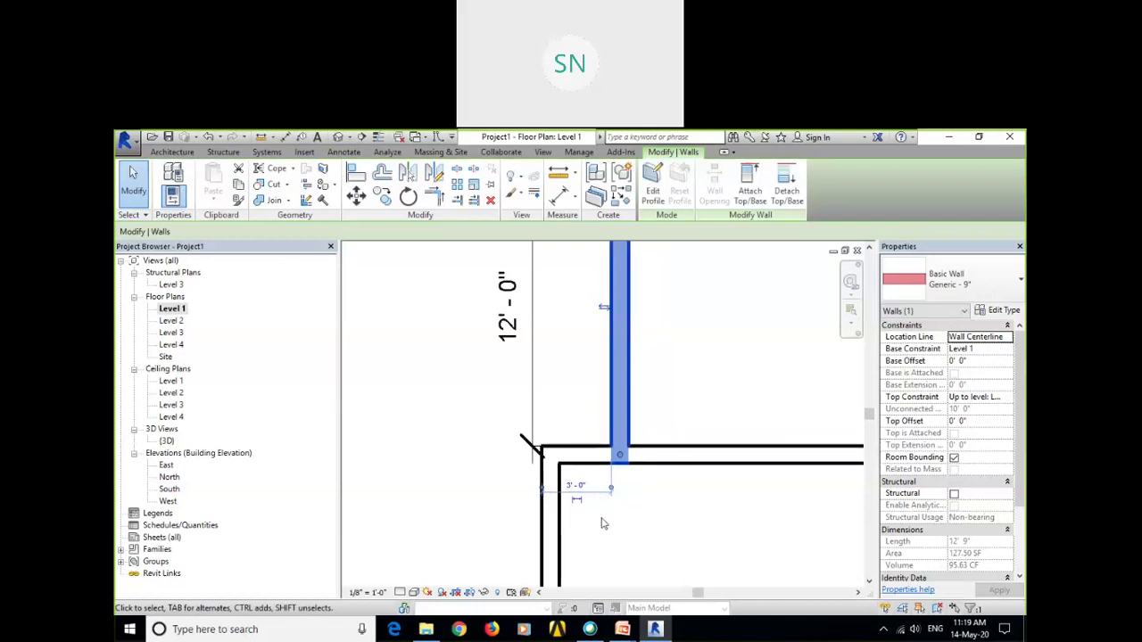
Make the 3'-0" offset a permanent dimension and place it above the corridor's upper wall.
click(577, 500)
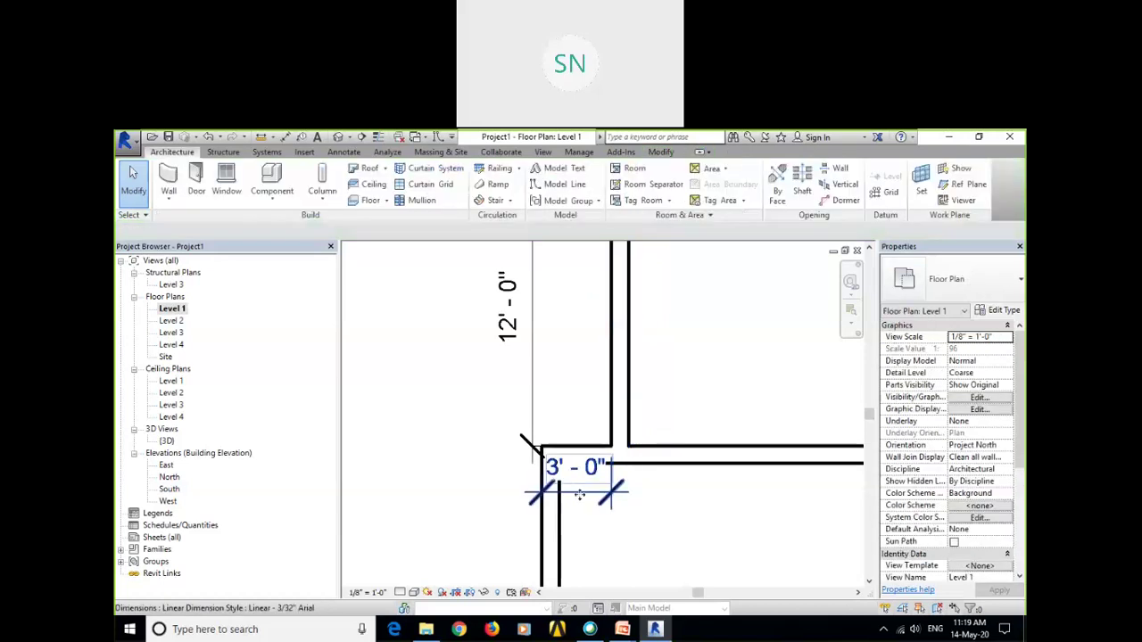
click(580, 495)
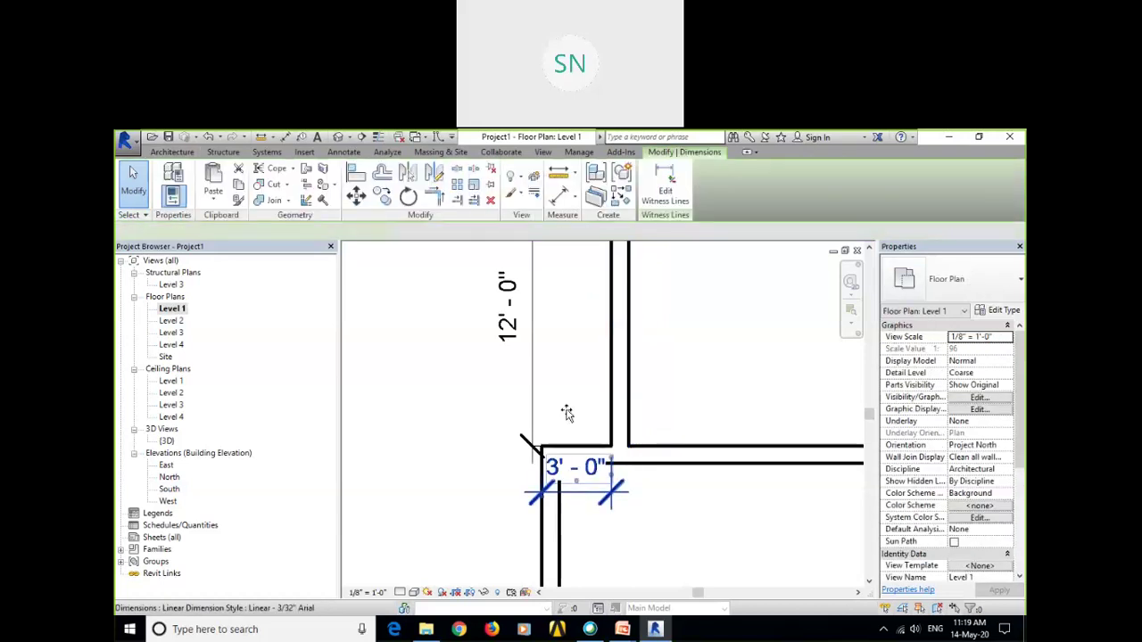
drag(566, 412, 566, 373)
key(Escape)
Measure the corridor between its upper and lower walls' inner faces and set that clear width to 6'.
scroll(580, 402, down, 3)
middle_drag(660, 531, 642, 473)
scroll(566, 412, up, 2)
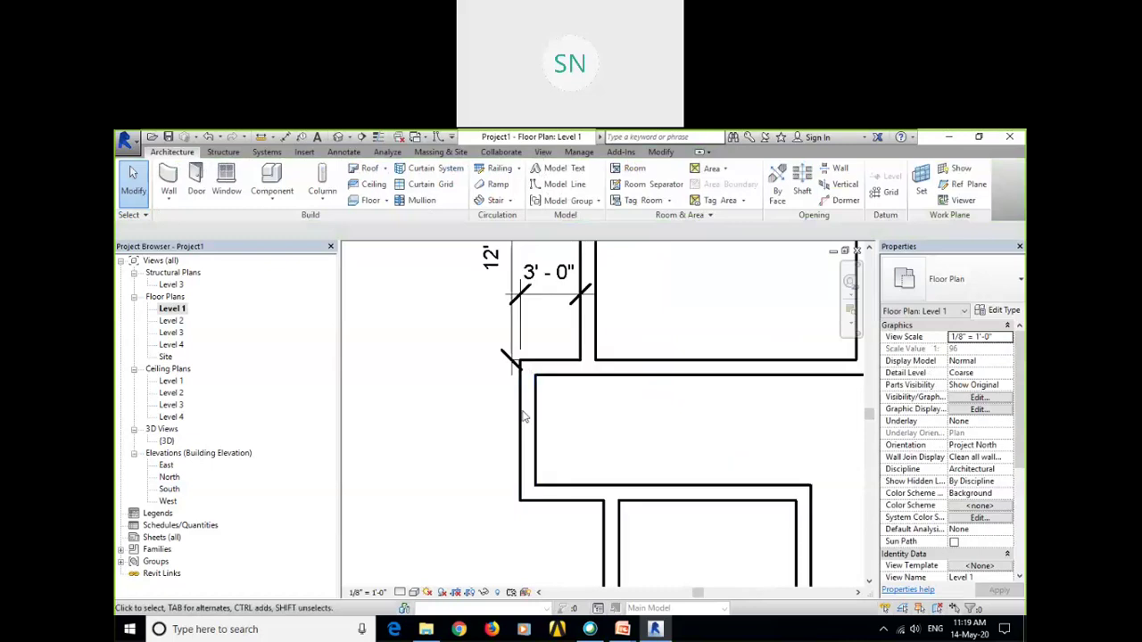
scroll(540, 393, up, 2)
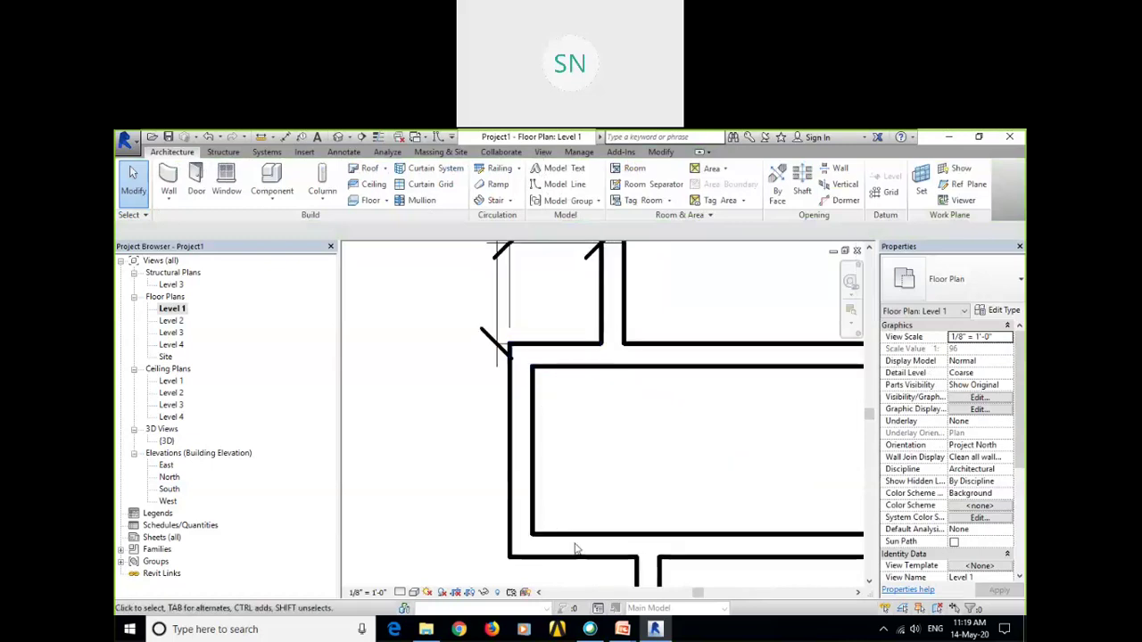
scroll(584, 499, down, 1)
click(556, 415)
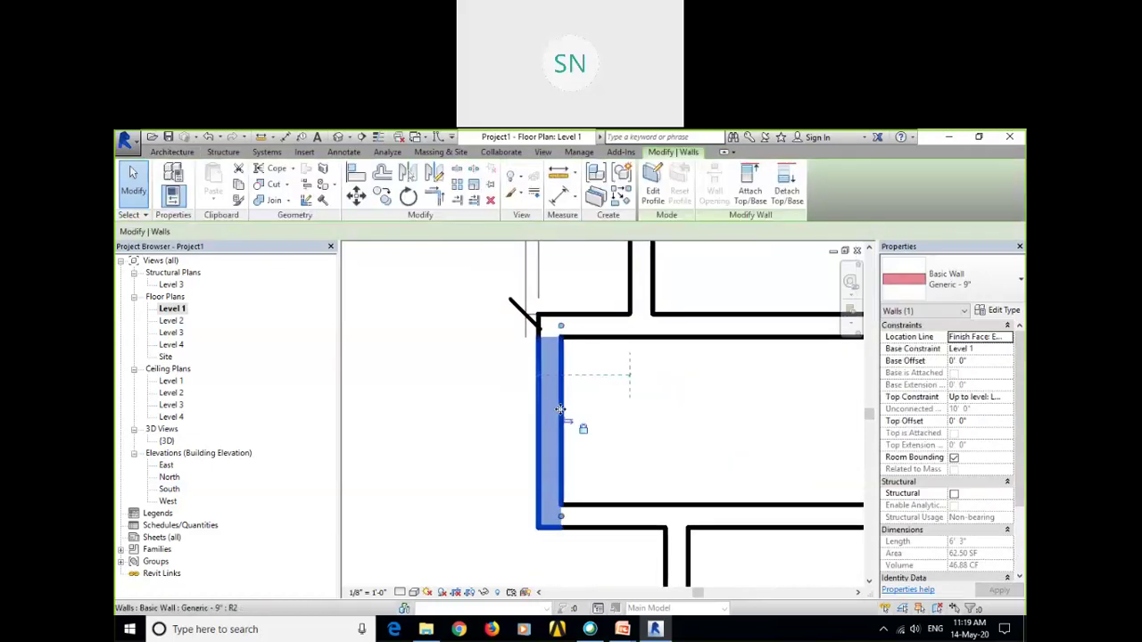
click(594, 332)
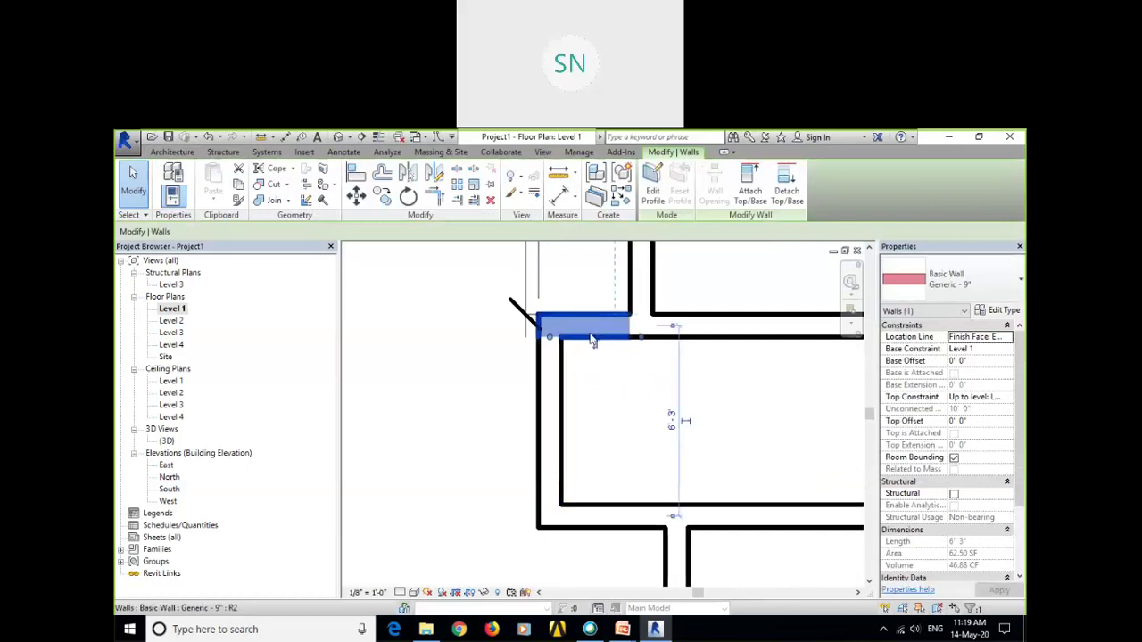
middle_drag(712, 426, 691, 419)
click(653, 321)
click(655, 313)
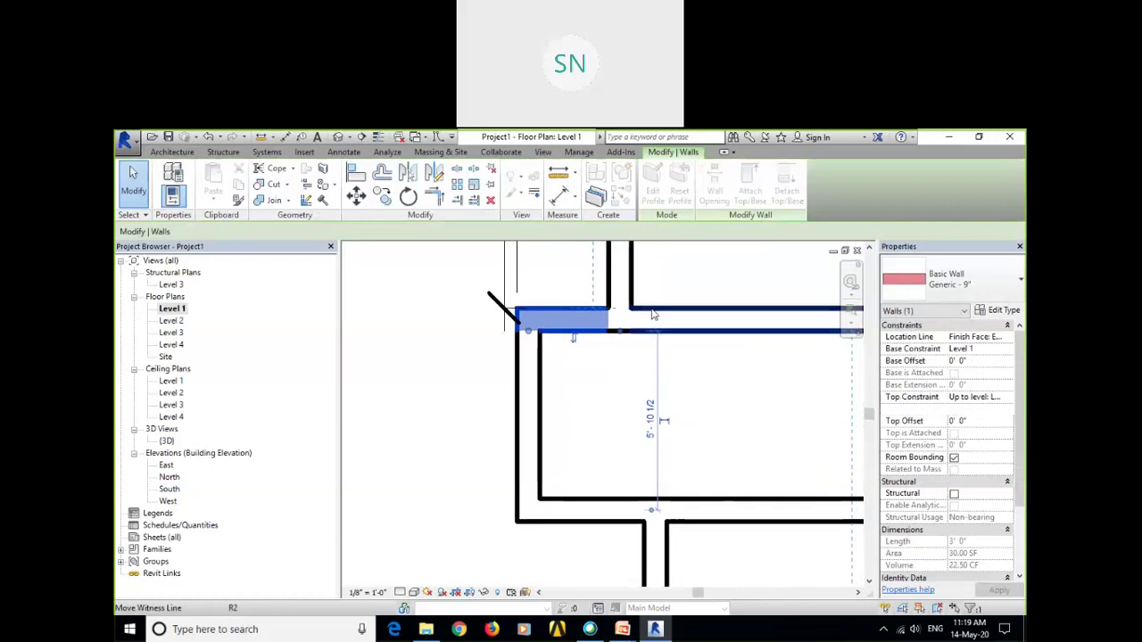
click(652, 522)
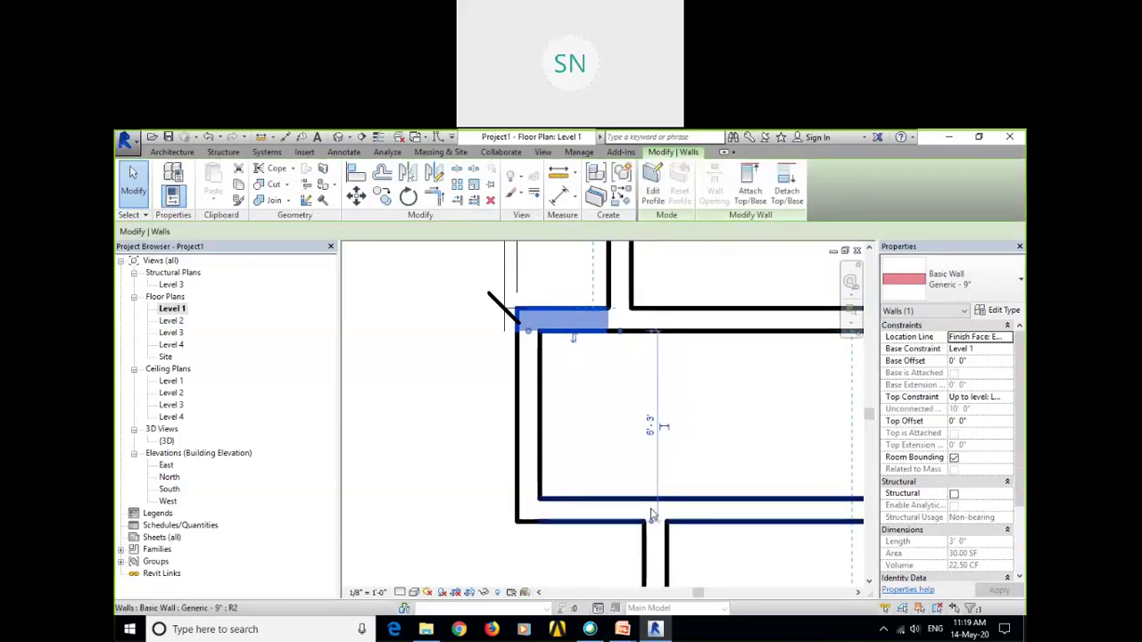
click(648, 421)
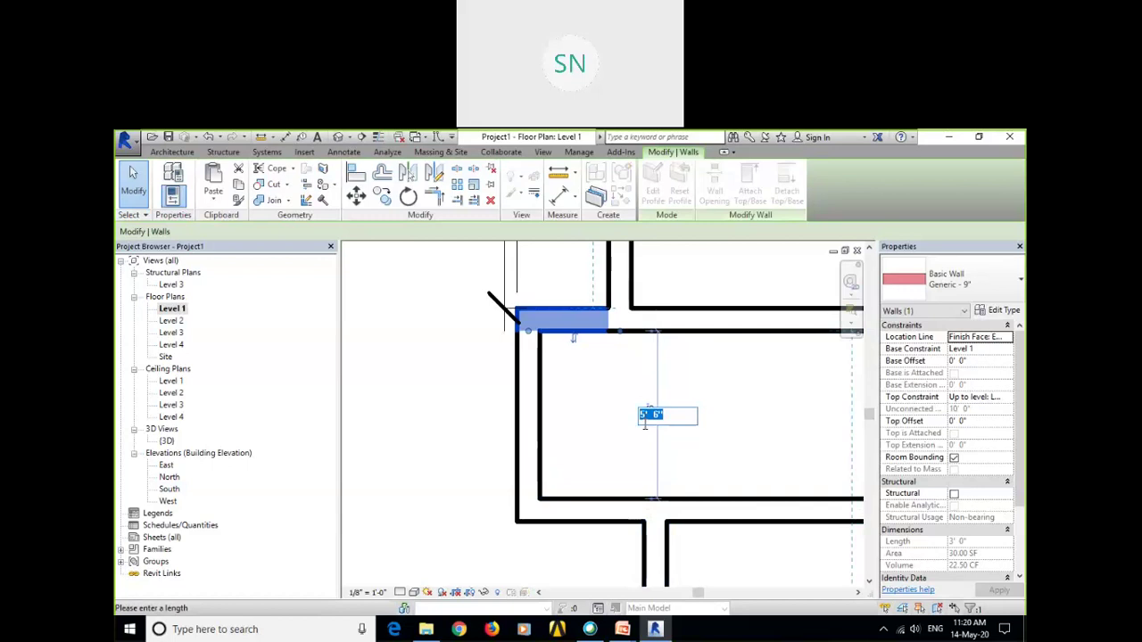
text(6)
key(Return)
Make the 6'-0" corridor width a permanent dimension and place it outside the corridor's left end wall.
click(654, 420)
drag(654, 419, 415, 406)
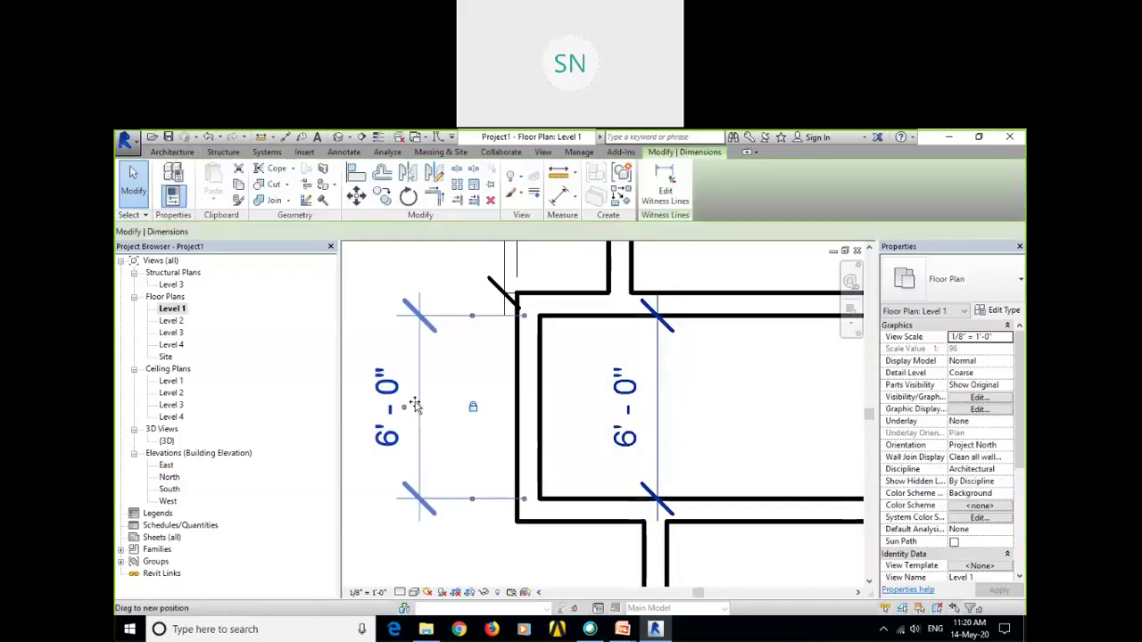
click(633, 375)
scroll(632, 375, down, 3)
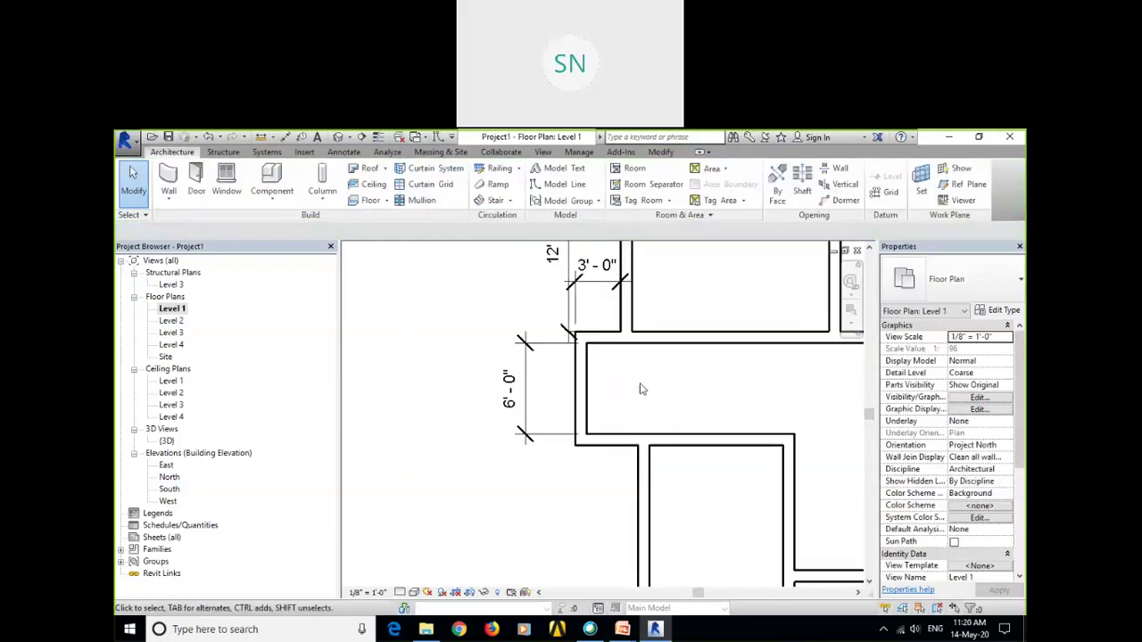
scroll(639, 389, down, 2)
middle_drag(604, 410, 622, 448)
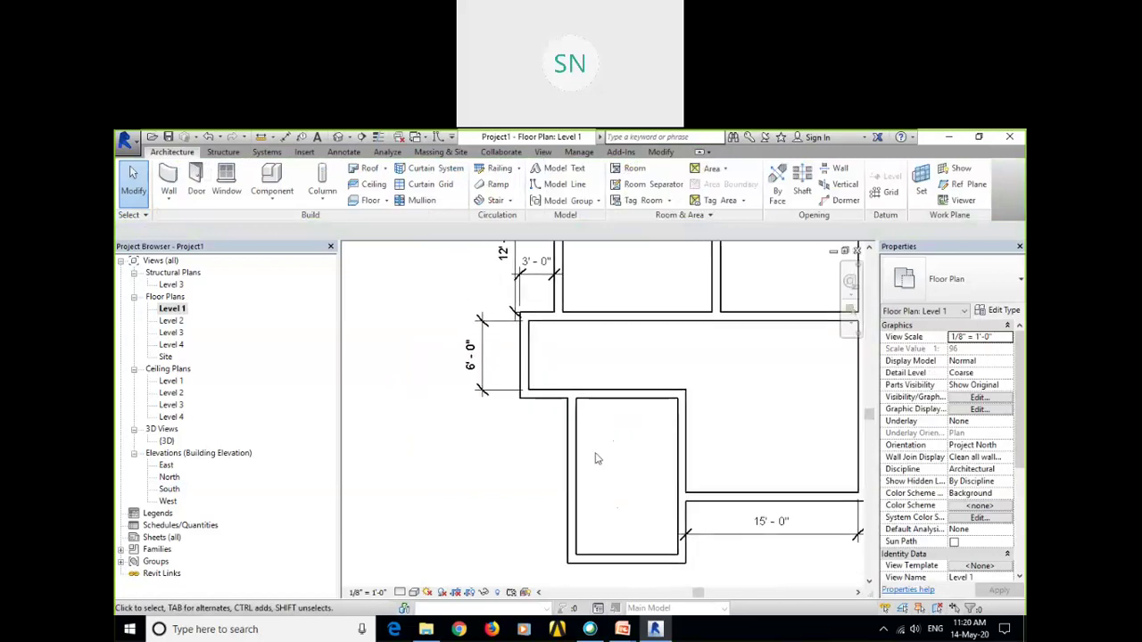
middle_drag(648, 490, 644, 472)
click(604, 547)
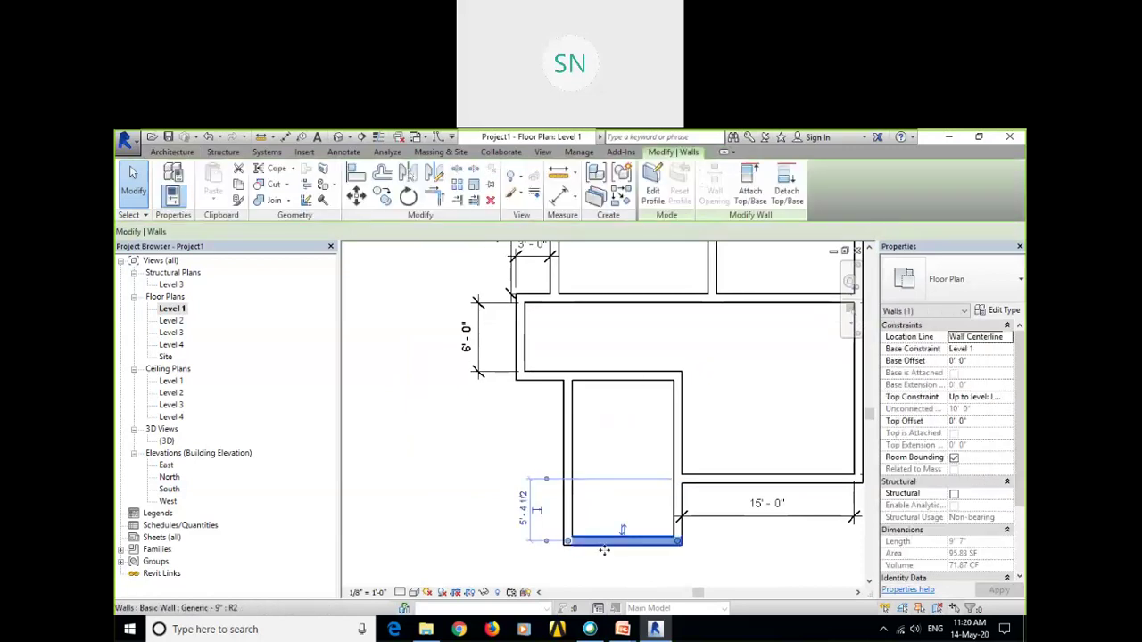
click(456, 472)
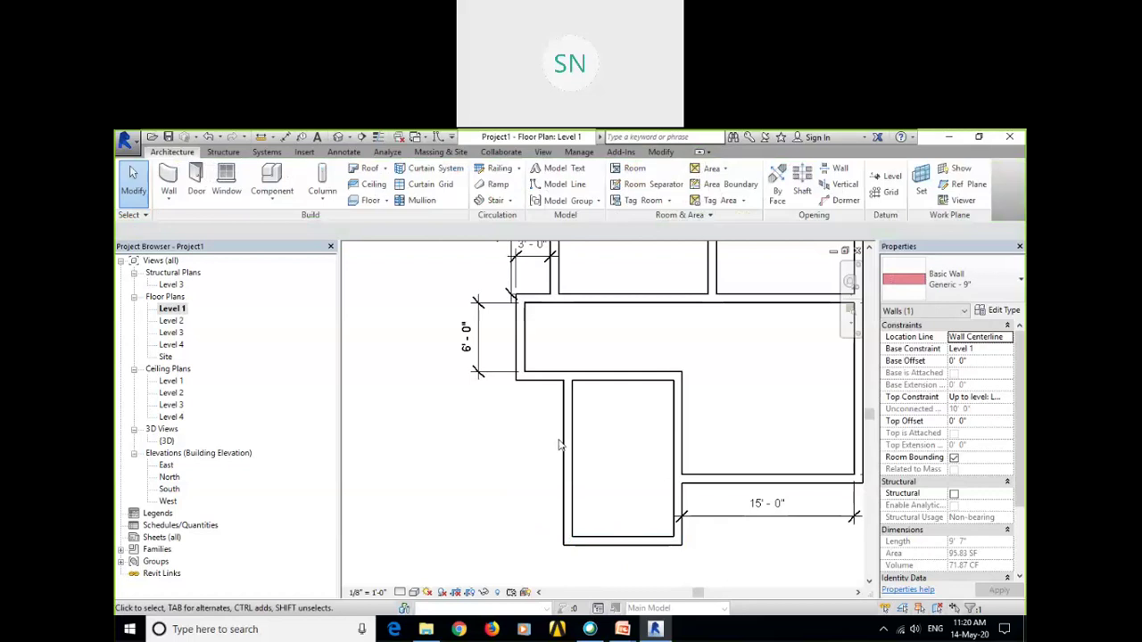
Select the lower room's right wall and set its temporary width dimension to measure between the side walls' inner faces.
click(678, 428)
middle_drag(633, 422, 594, 431)
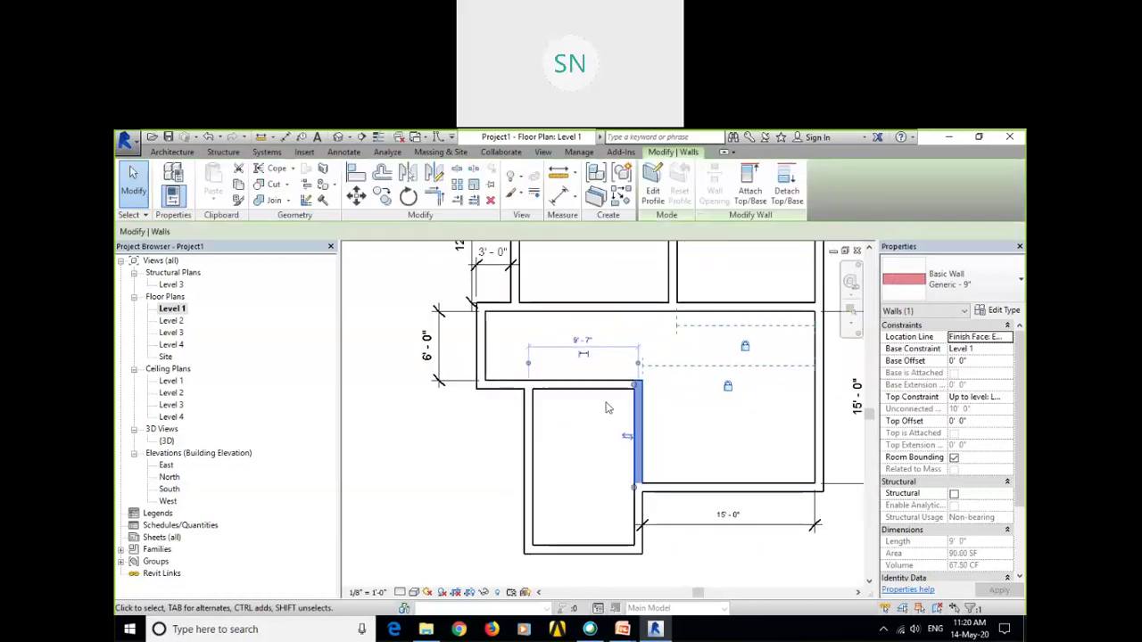
scroll(606, 407, up, 4)
click(437, 346)
click(434, 348)
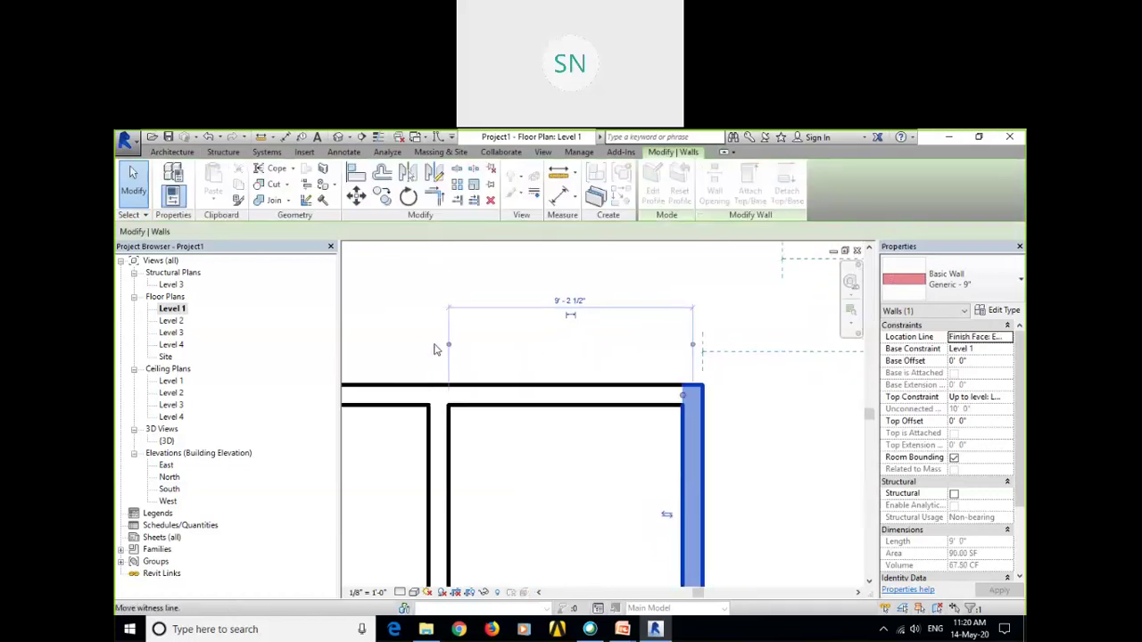
click(692, 348)
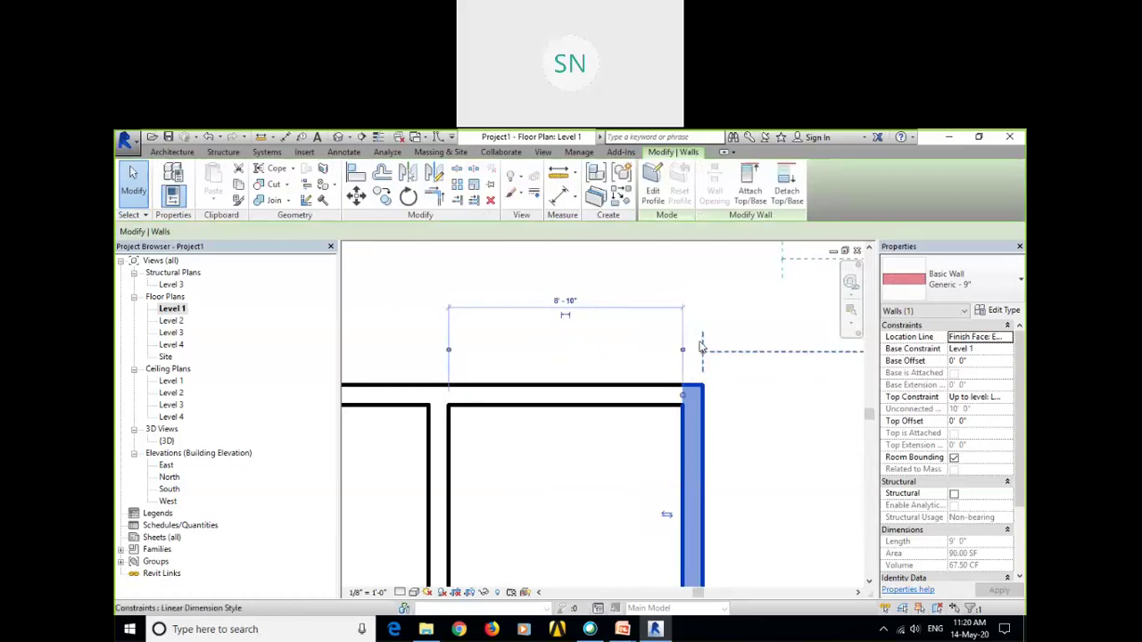
Set the lower room's clear width to 10' and make it a permanent dimension above the room.
click(564, 301)
text(10)
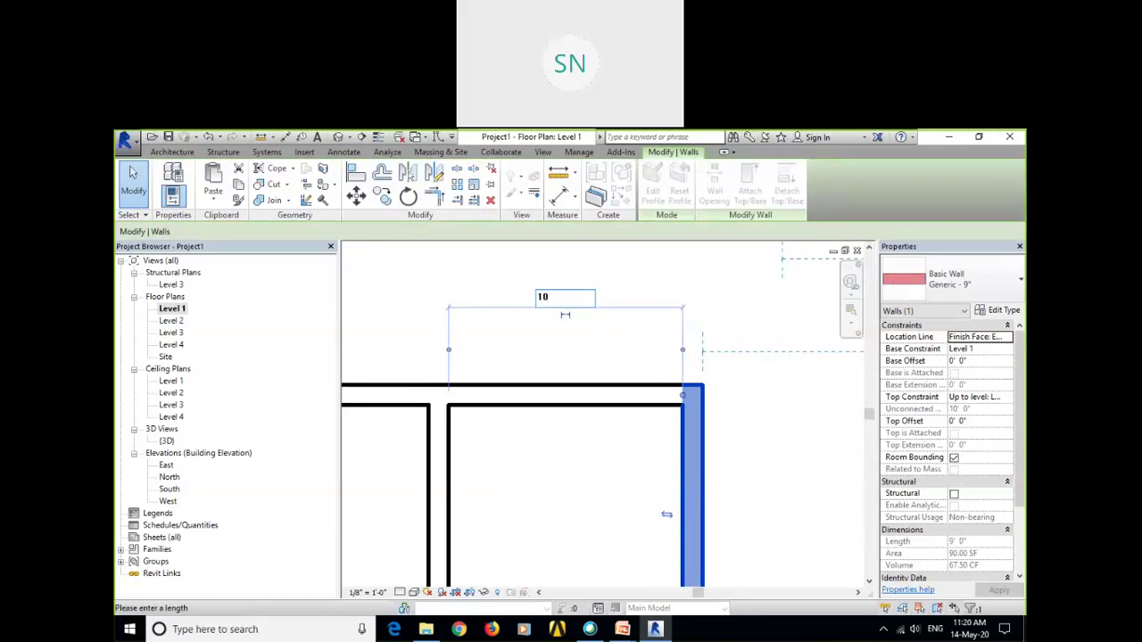
key(Return)
scroll(561, 414, down, 3)
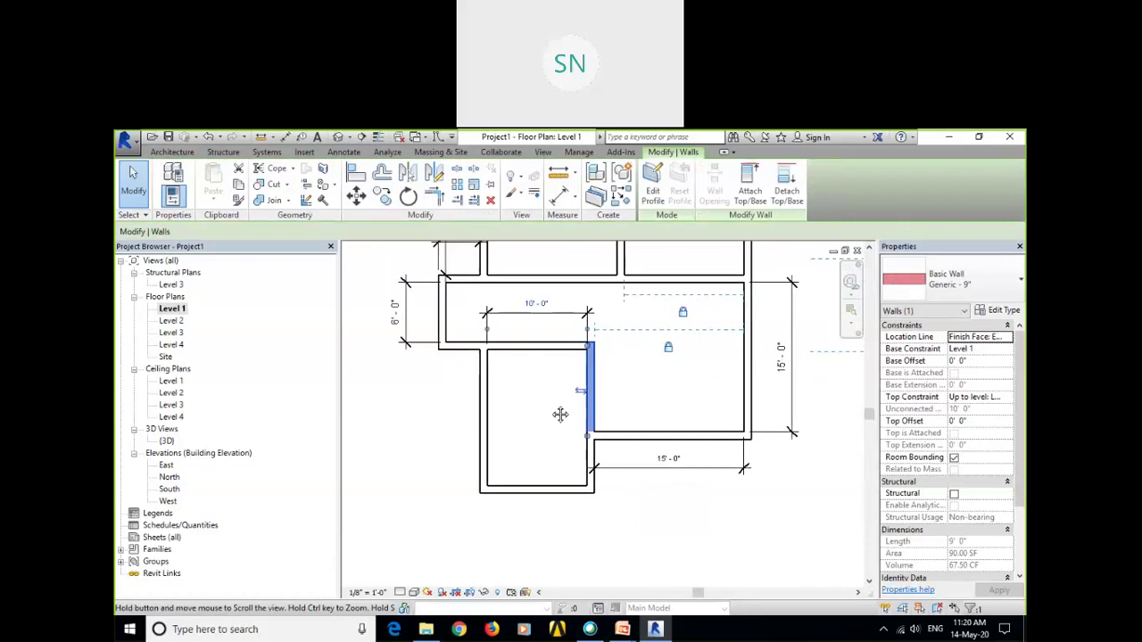
middle_drag(560, 414, 569, 475)
click(537, 491)
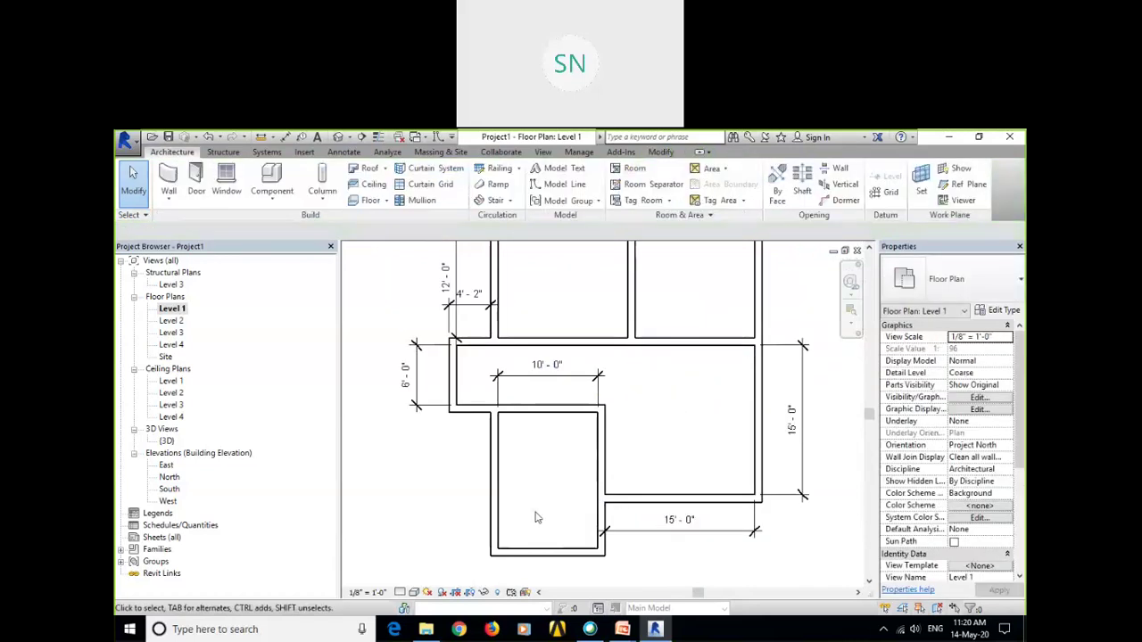
Set the offset between the outer faces of the large room's bottom wall and the lower room's bottom wall to 2' and make it permanent.
scroll(536, 517, up, 2)
scroll(580, 458, up, 3)
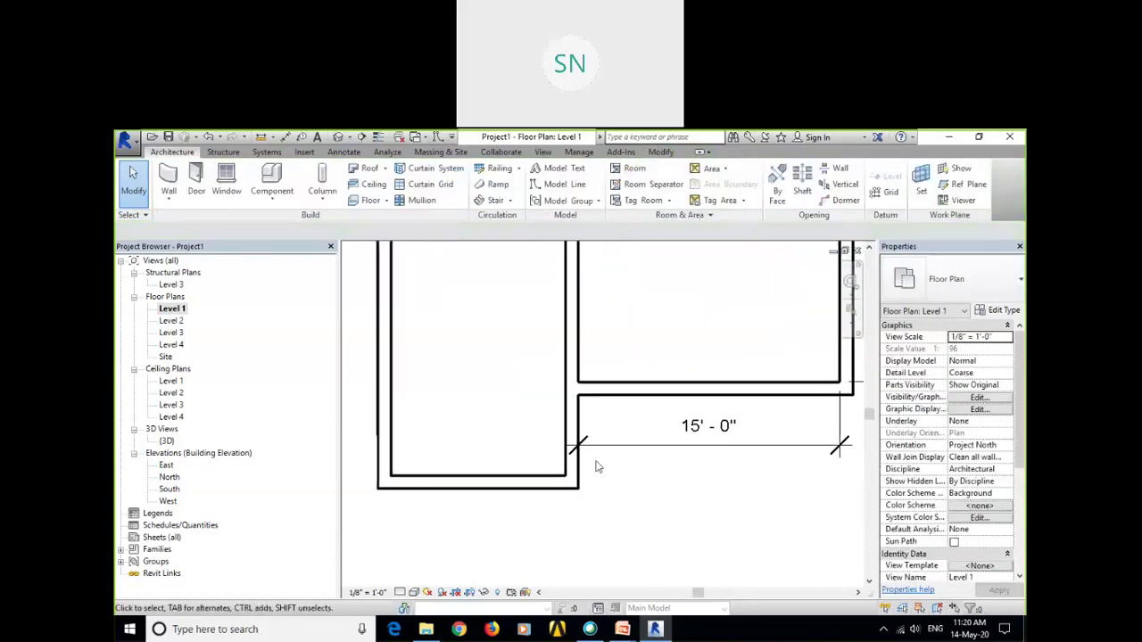
click(644, 382)
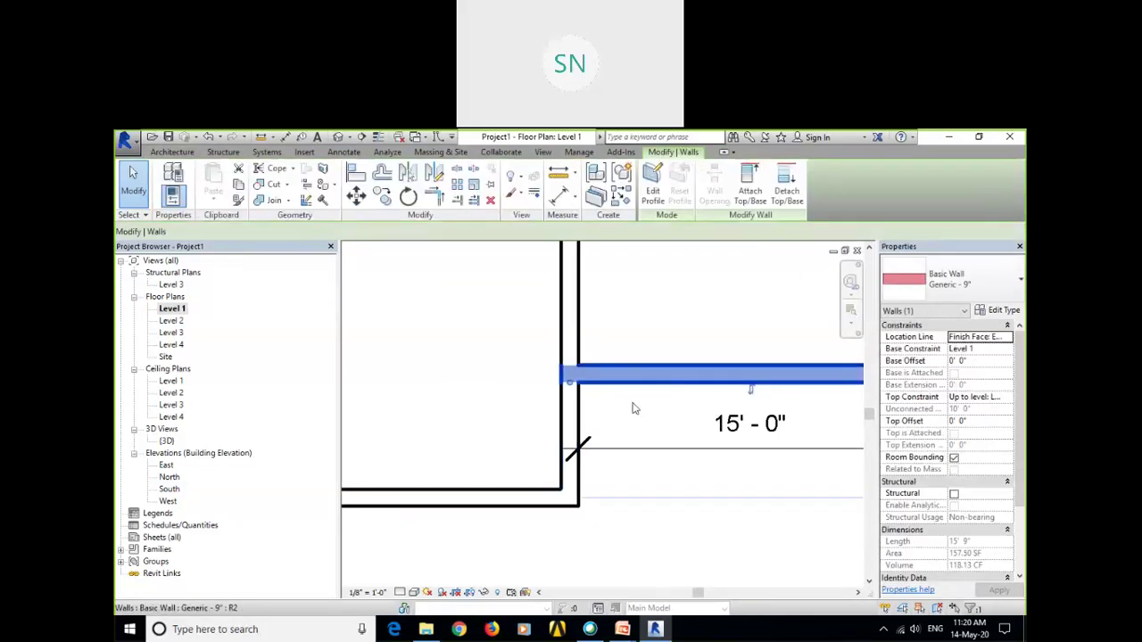
middle_drag(634, 408, 396, 397)
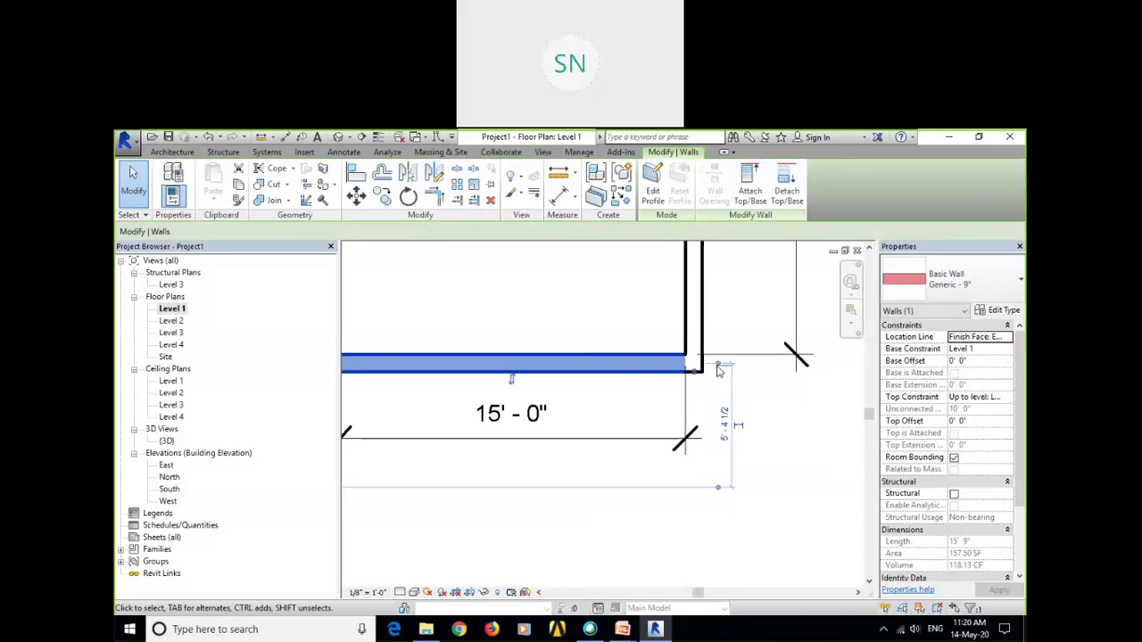
middle_drag(560, 552, 573, 466)
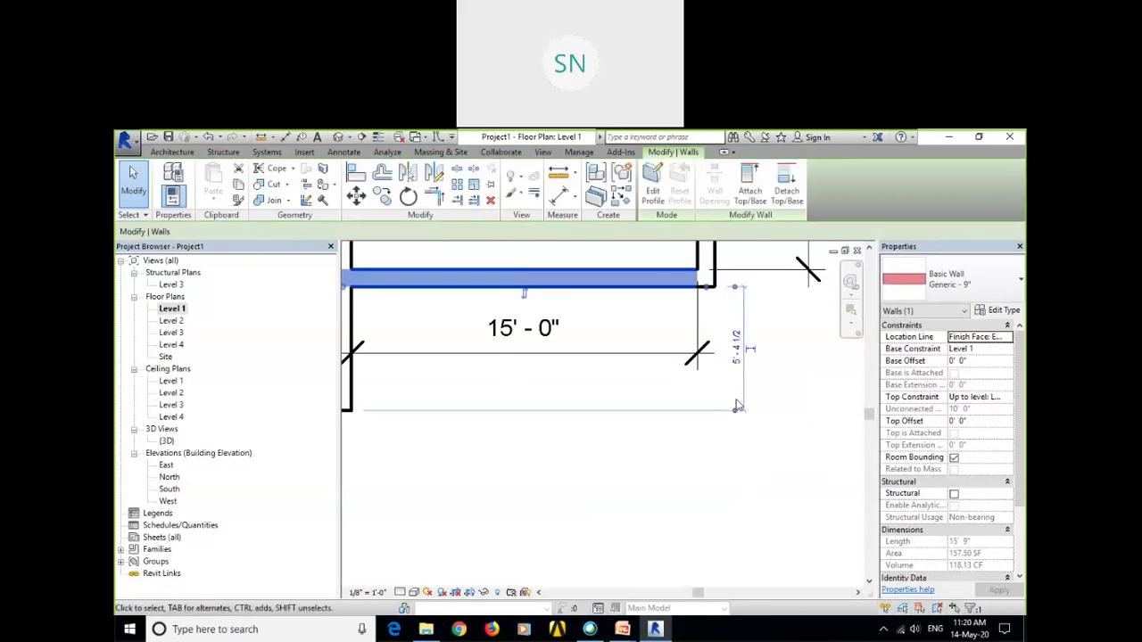
click(736, 348)
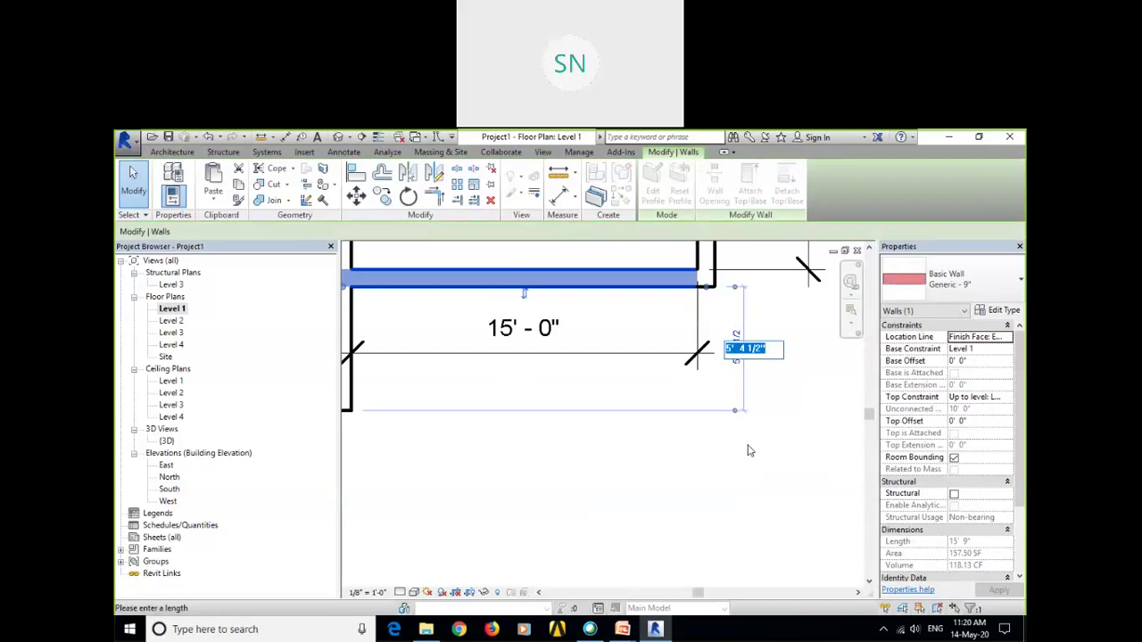
text(2)
key(Return)
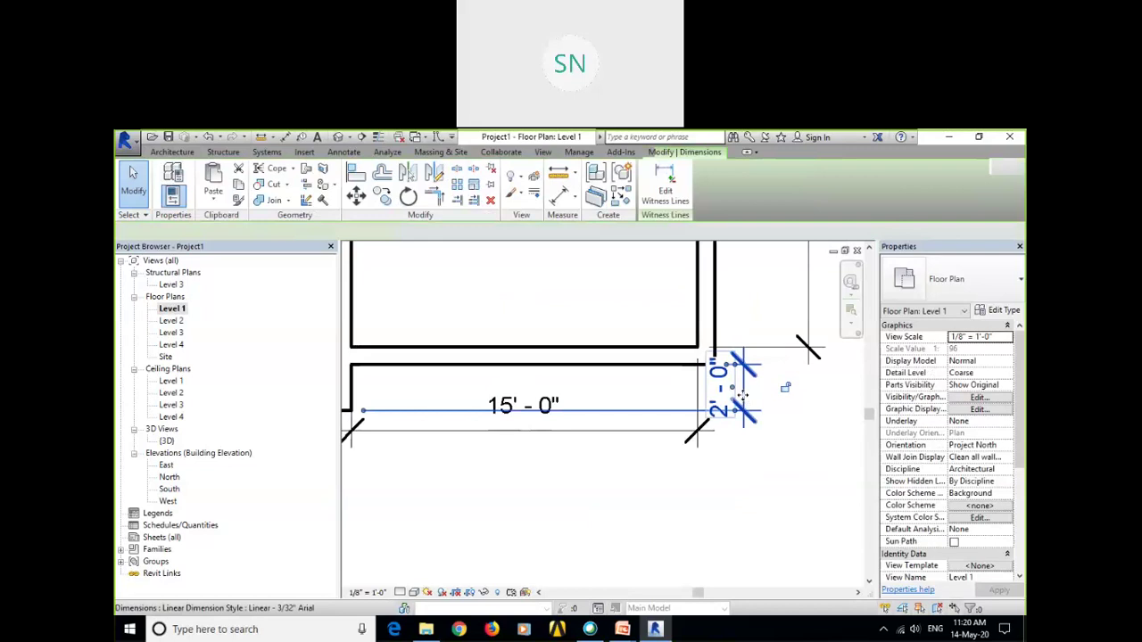
Move the 2'-0" offset dimension next to the lower room's right wall, beneath the large room.
scroll(759, 449, down, 2)
click(759, 464)
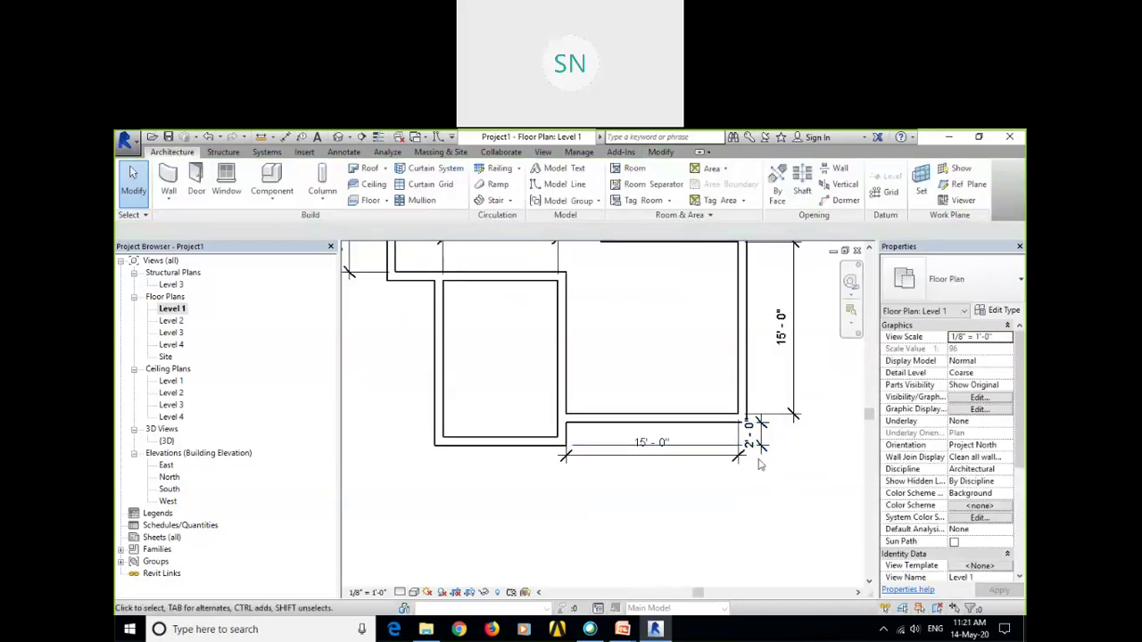
click(755, 442)
drag(755, 442, 580, 442)
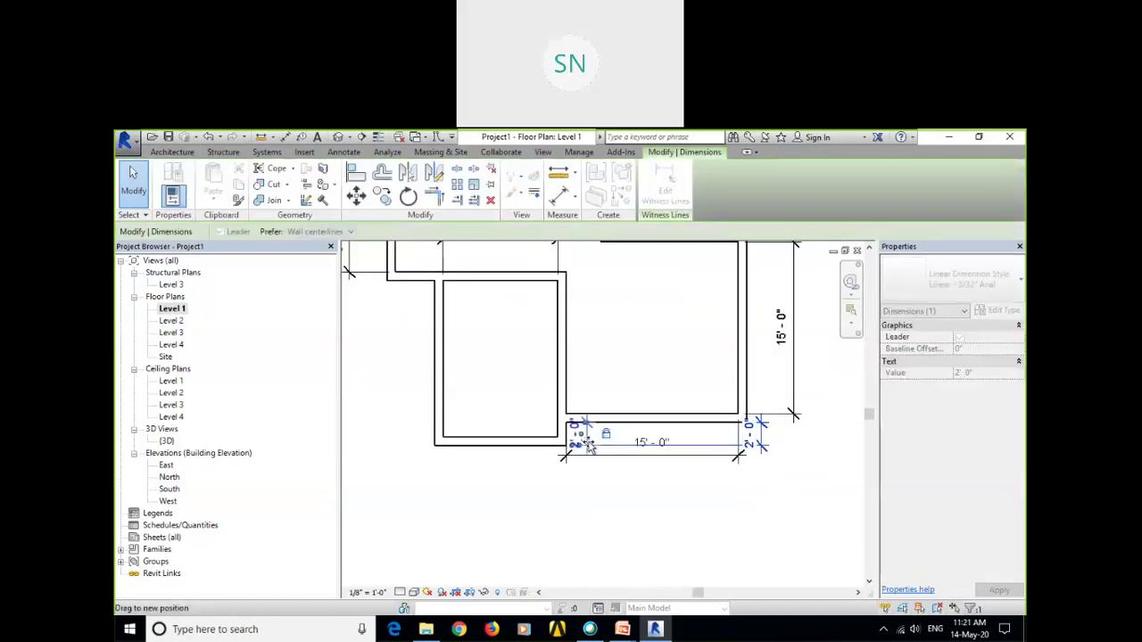
click(647, 486)
Set the clear depth of the upper-right room to 12' by moving its top wall selection's temporary dimension value.
scroll(647, 486, down, 4)
scroll(664, 395, up, 3)
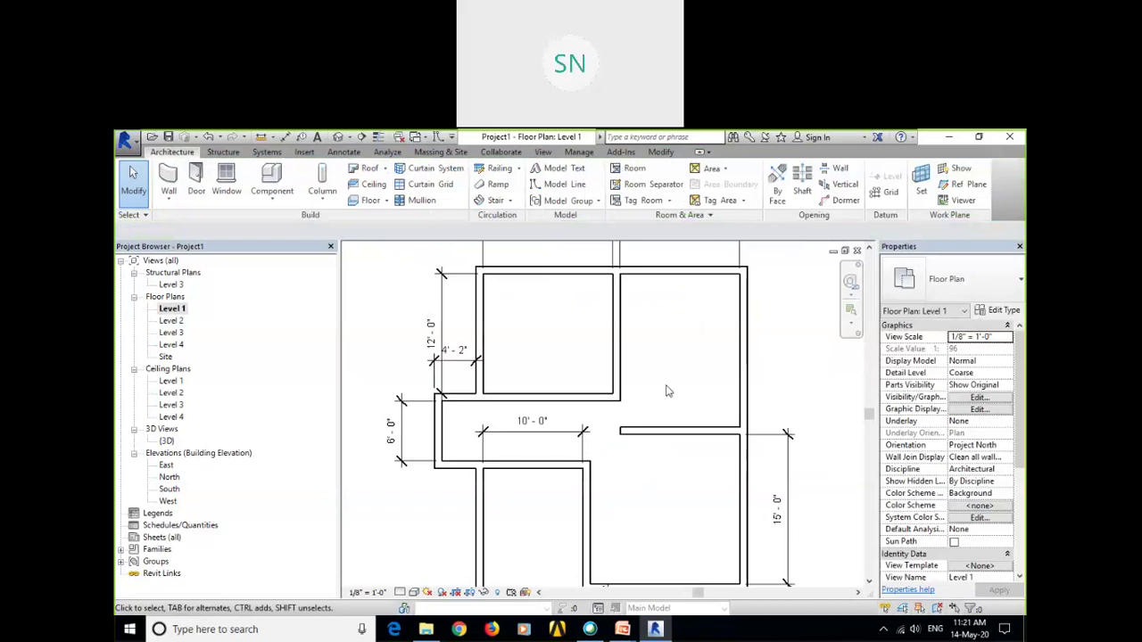
scroll(667, 391, up, 2)
click(718, 493)
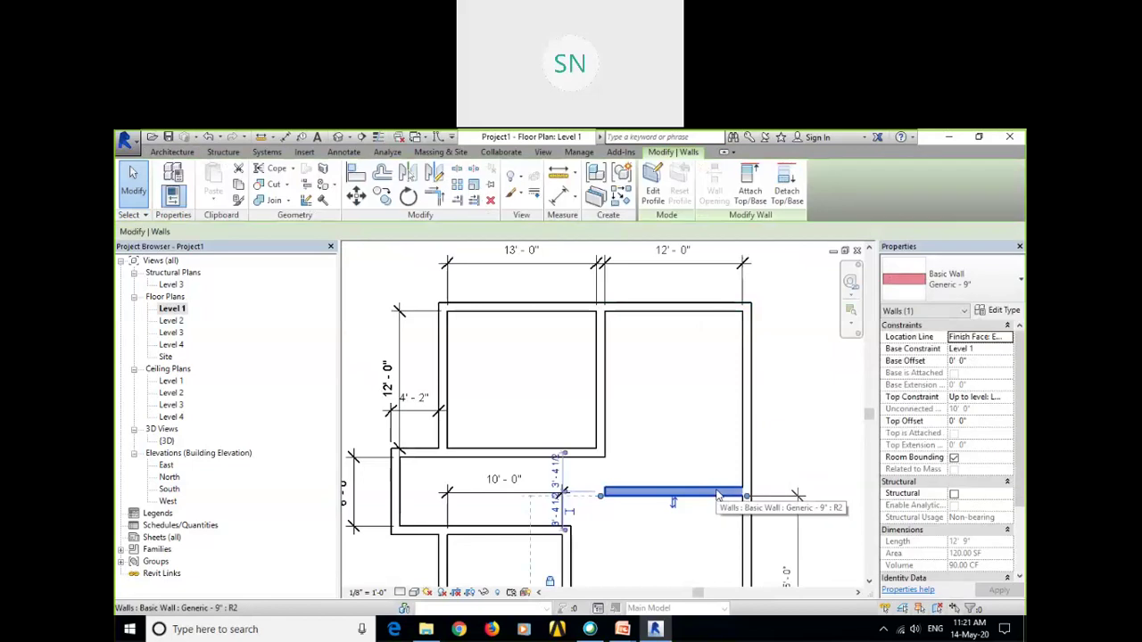
click(729, 395)
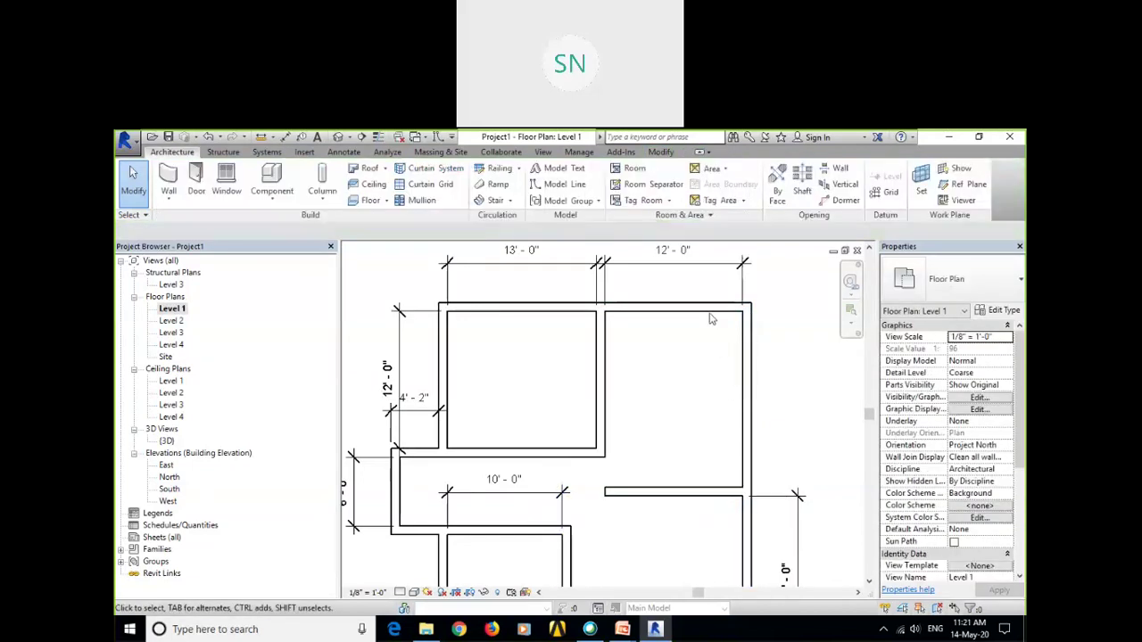
click(711, 307)
click(799, 398)
text(12')
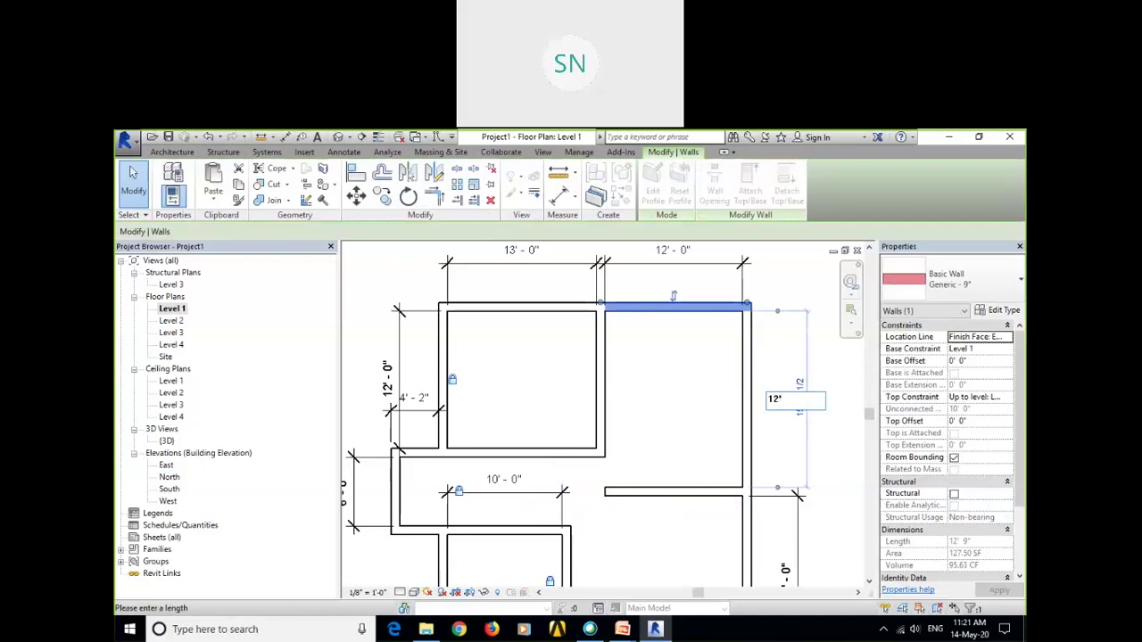
key(Return)
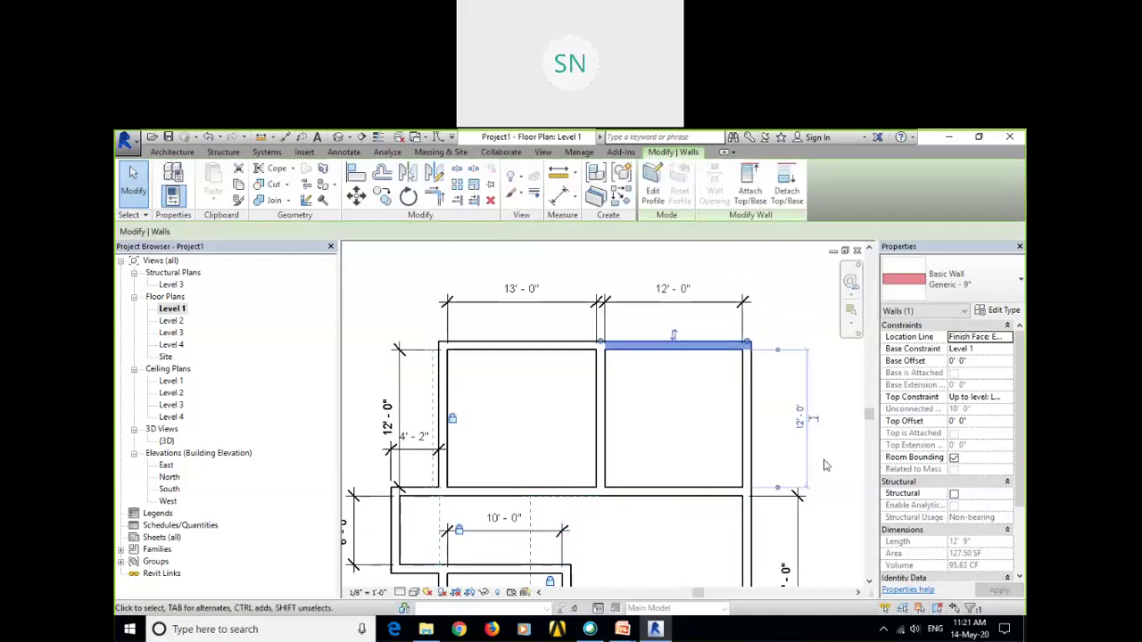
Make the upper-right room's 12'-0" depth a permanent dimension outside its right wall.
click(824, 452)
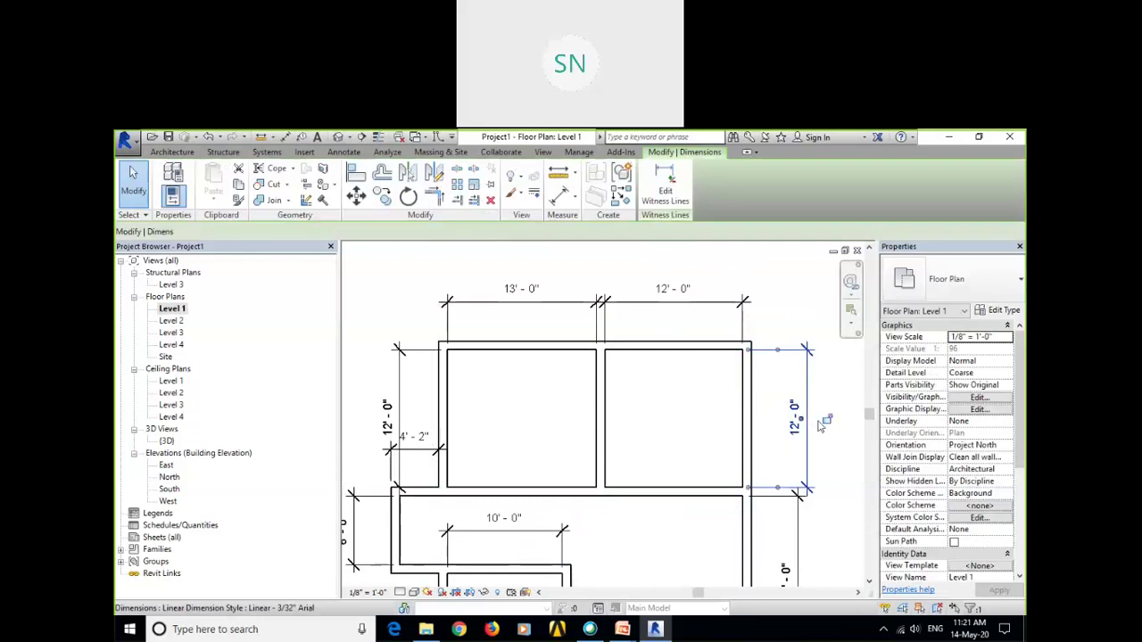
middle_drag(818, 440, 794, 397)
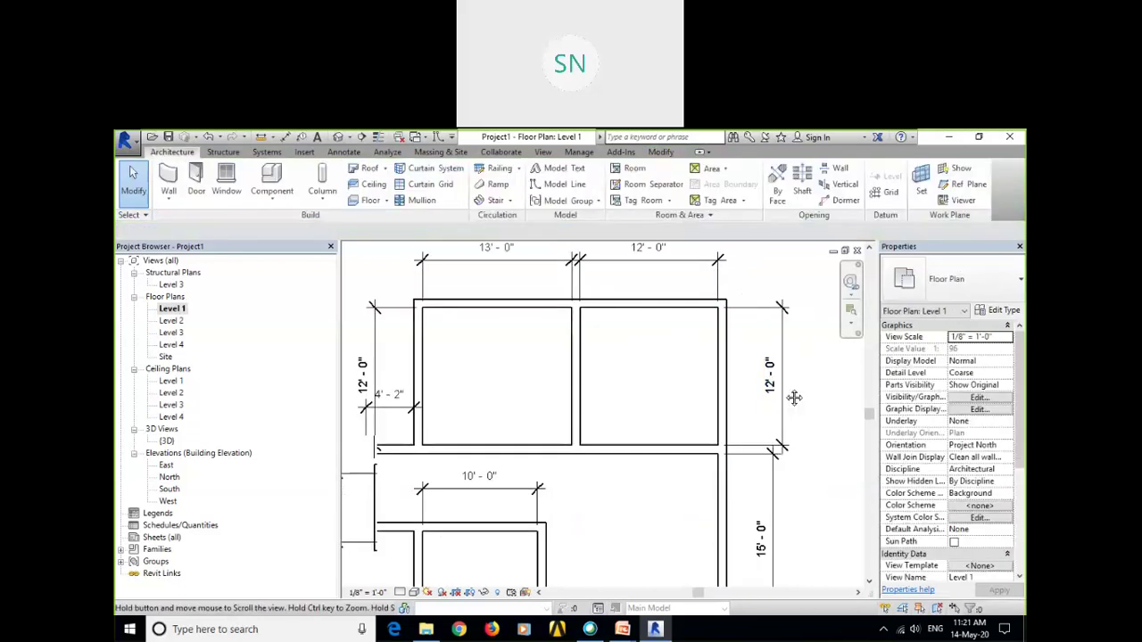
middle_click(794, 398)
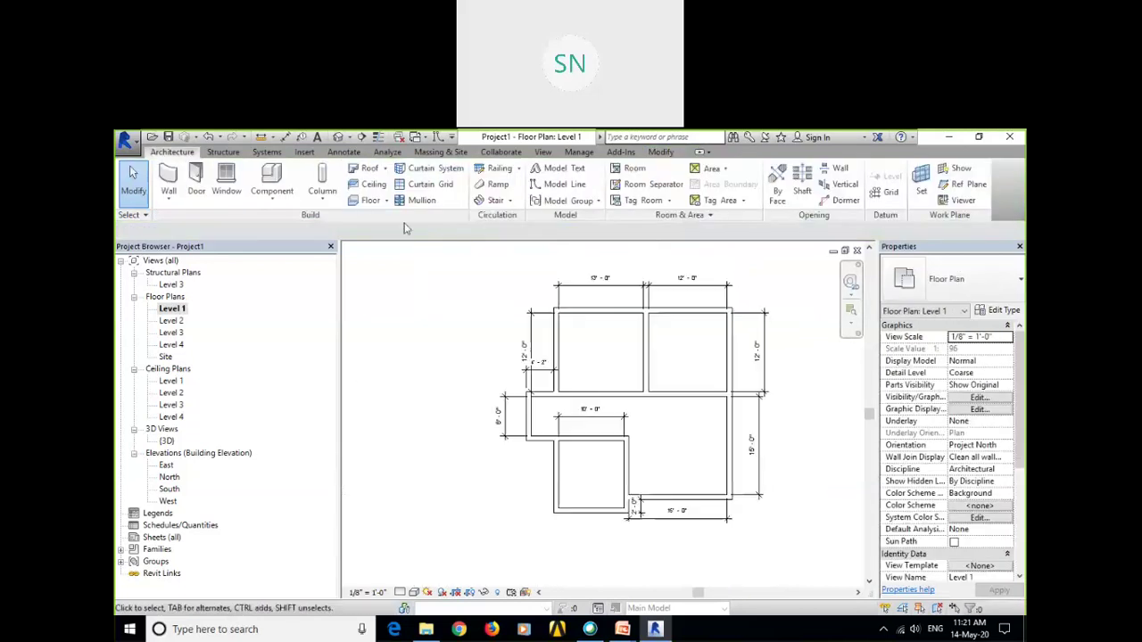
Examine the walls in the default 3D view and check their height against the levels in the South elevation.
click(338, 137)
shift+middle_drag(478, 319, 656, 418)
shift+middle_drag(649, 434, 640, 505)
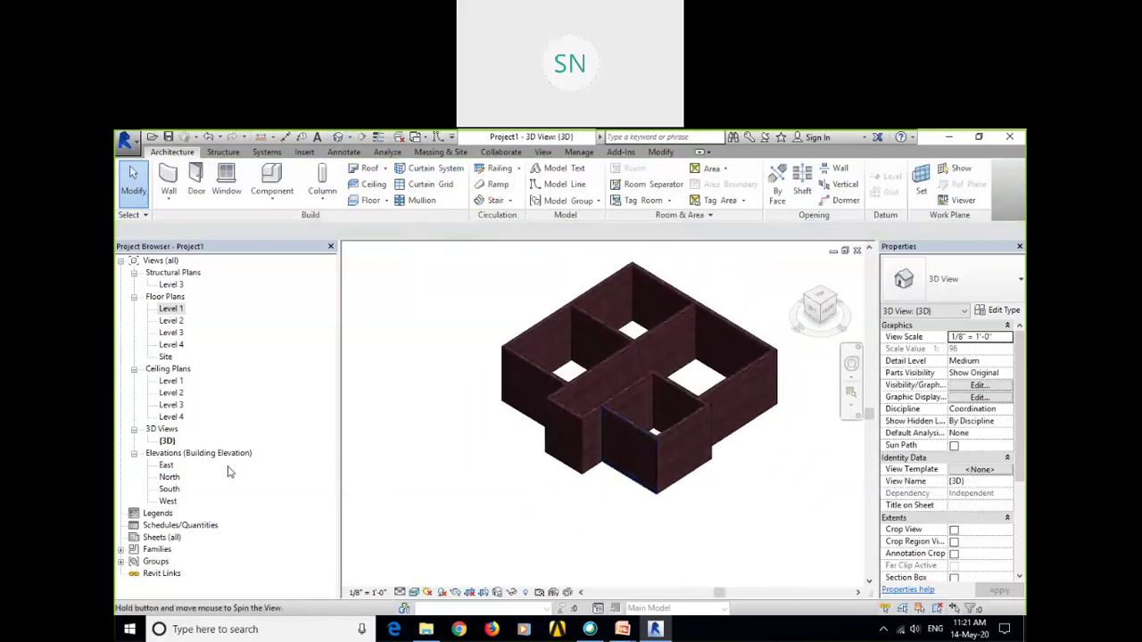
click(166, 488)
double_click(165, 491)
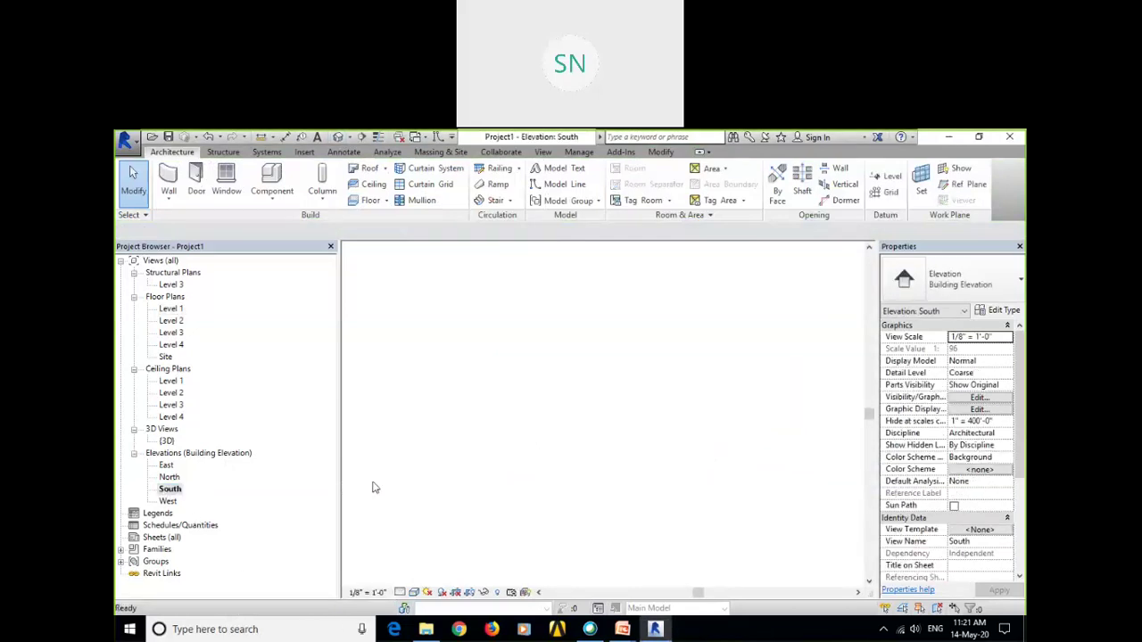
middle_drag(744, 532, 648, 530)
scroll(620, 518, up, 2)
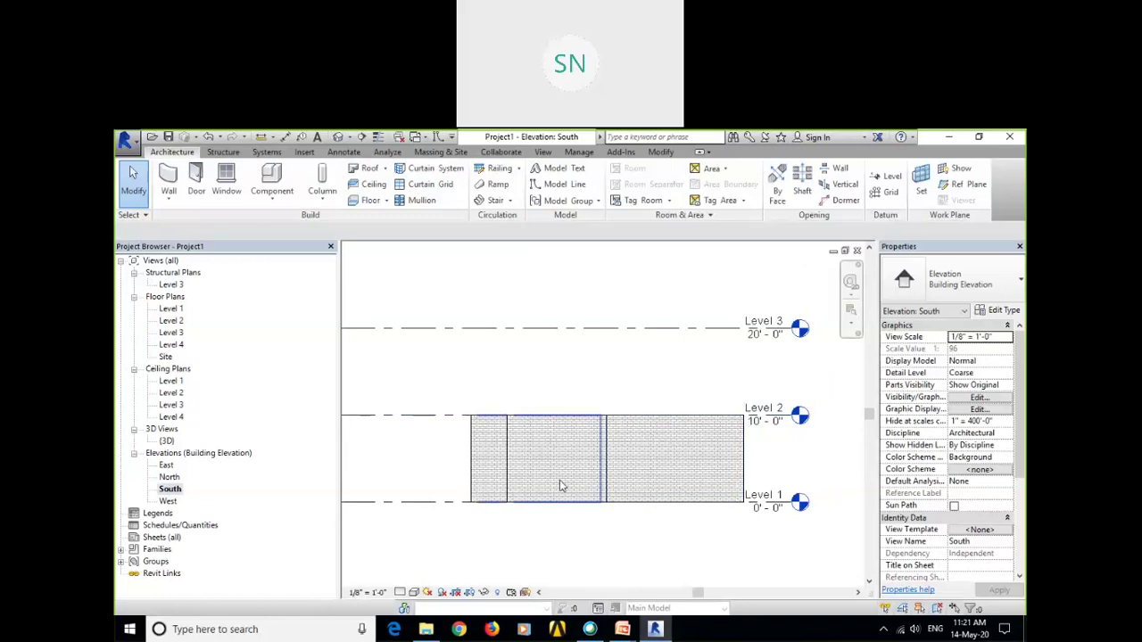
Return to the 3D view and examine the junction of the corridor's upper wall with the partition between the upper rooms.
click(338, 137)
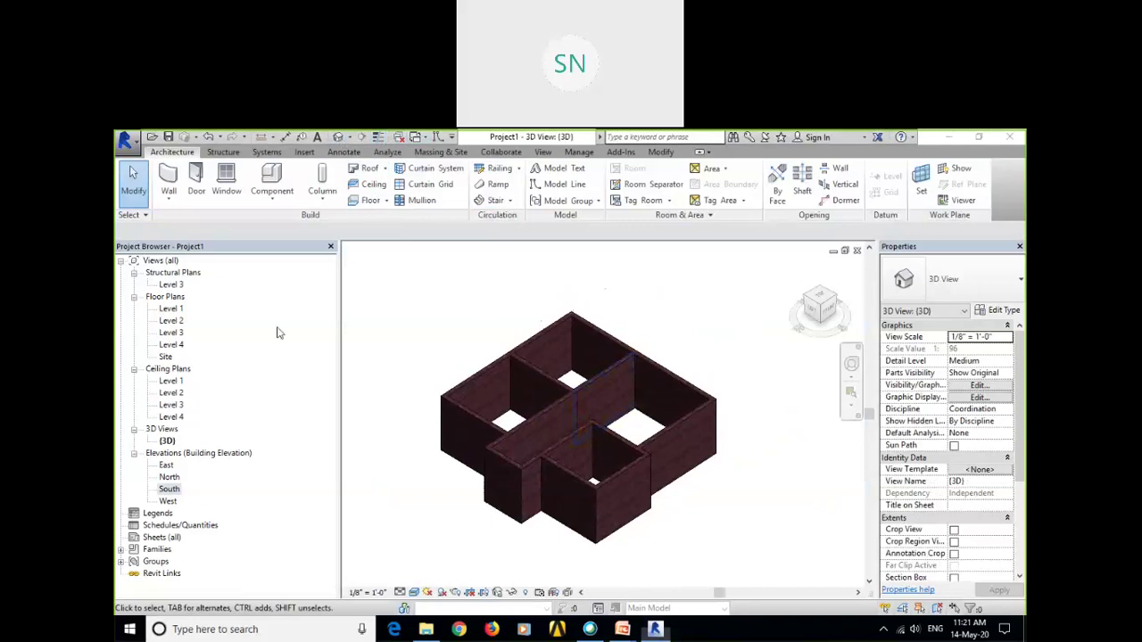
scroll(564, 381, up, 5)
middle_drag(631, 412, 714, 444)
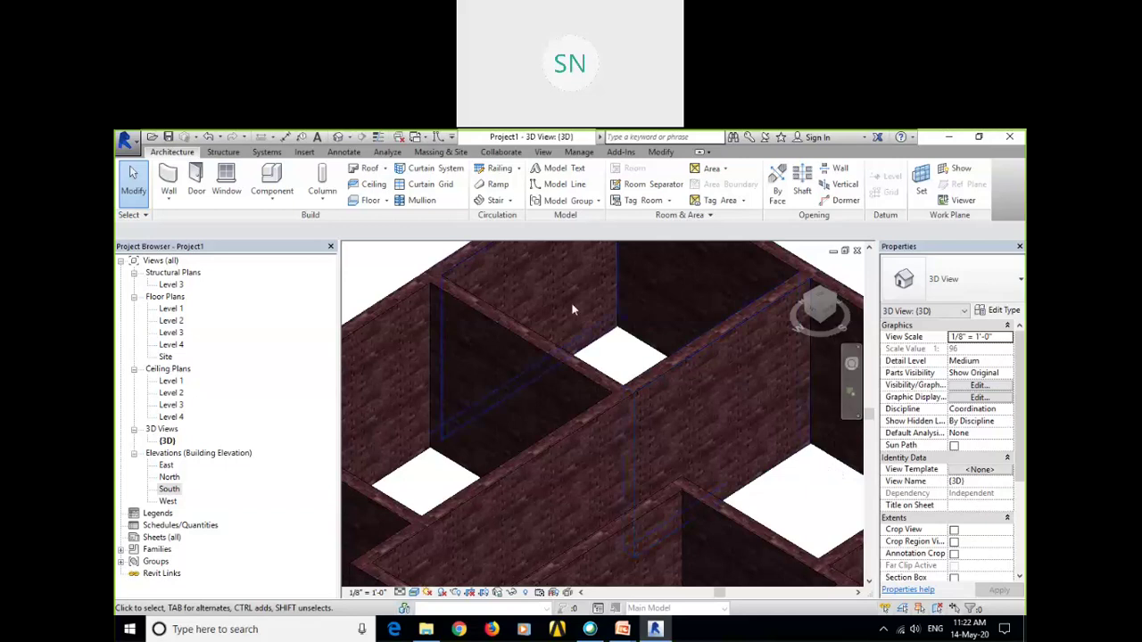
click(661, 153)
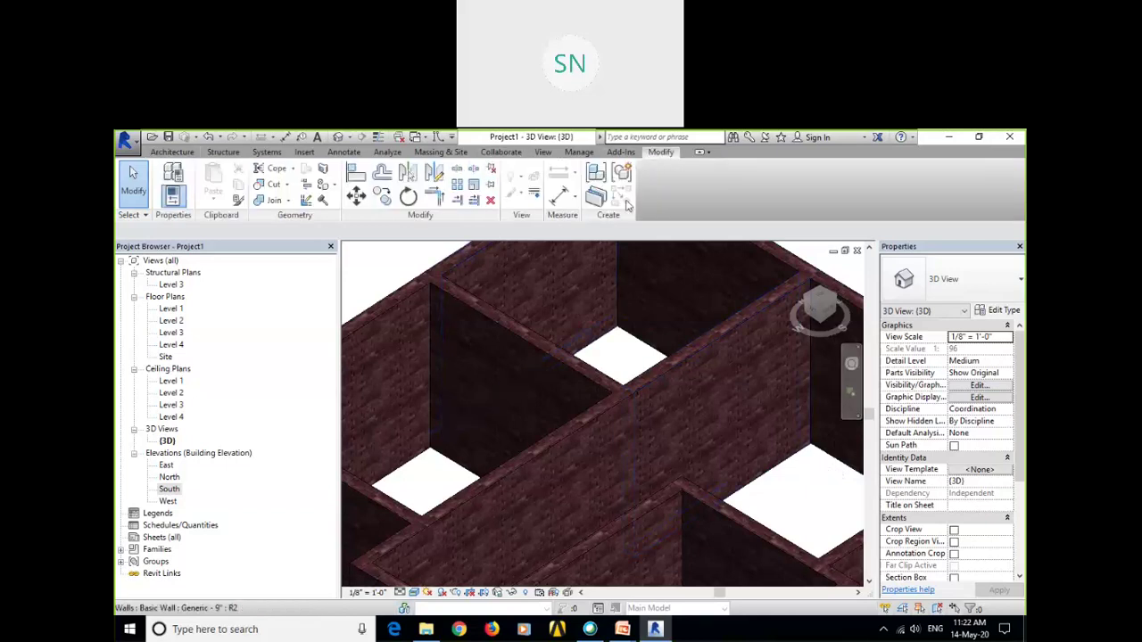
key(t)
key(r)
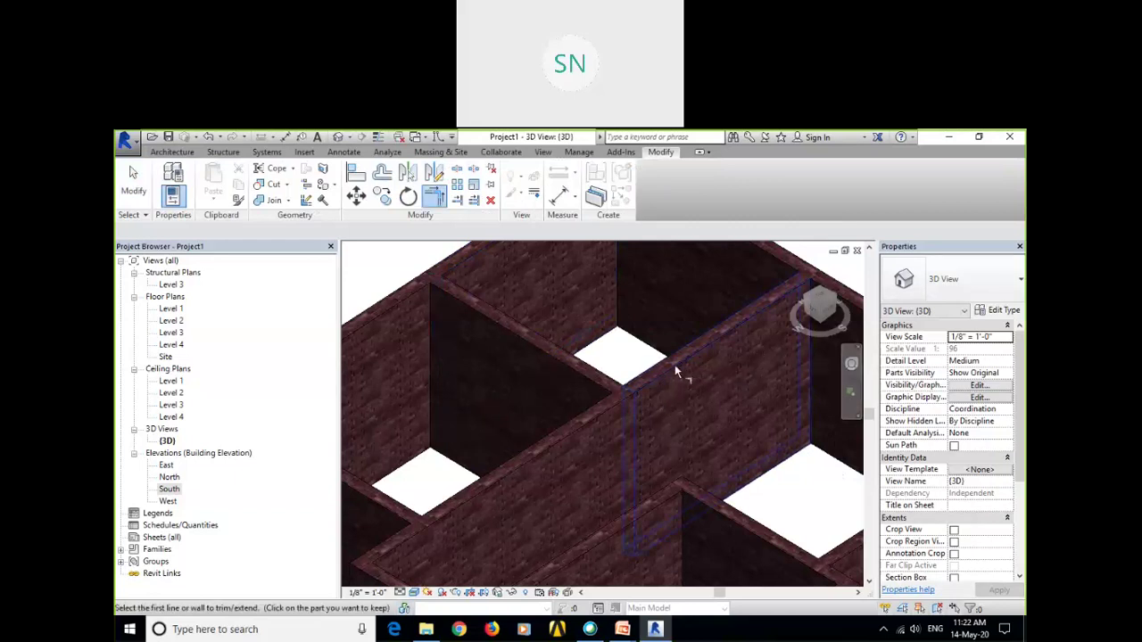
key(Escape)
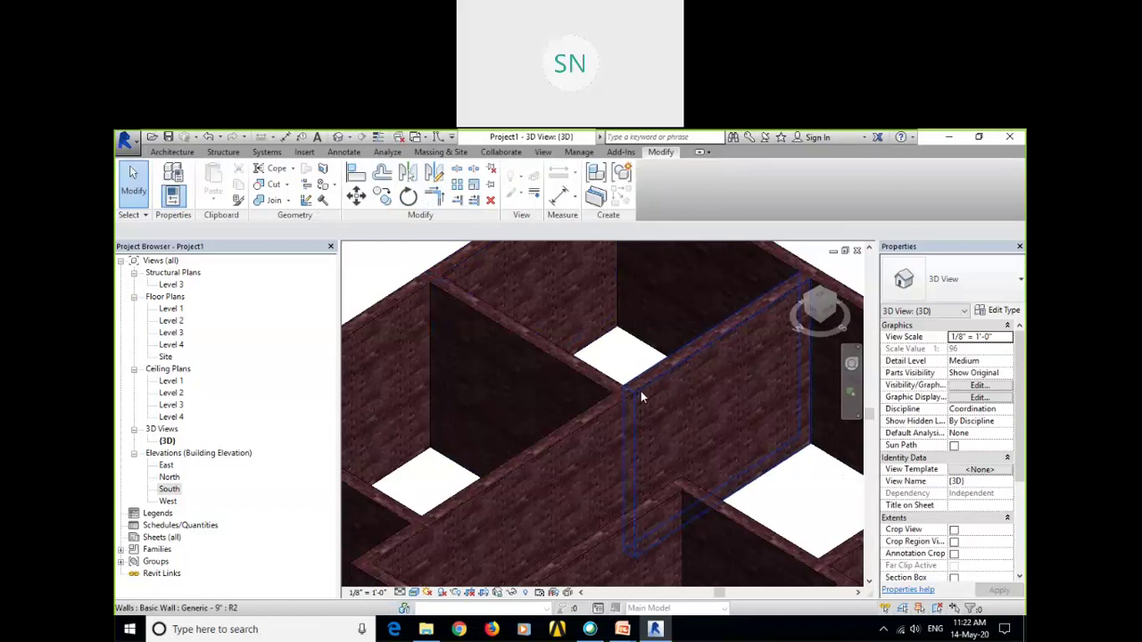
Switch to the File Explorer window showing This PC.
scroll(653, 461, down, 2)
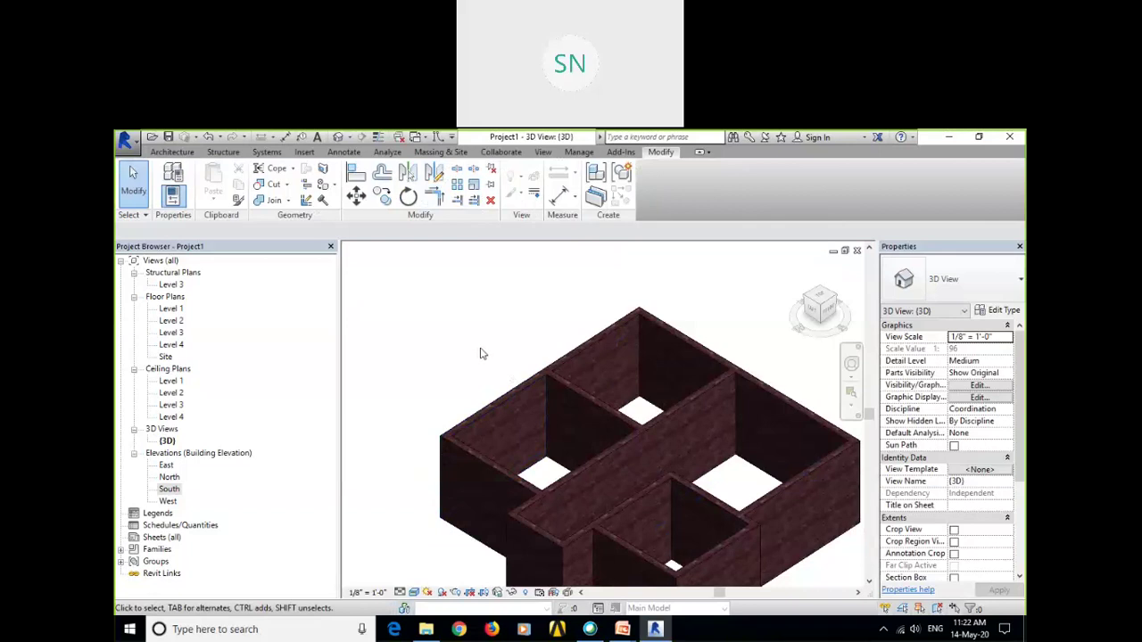
middle_drag(490, 375, 457, 290)
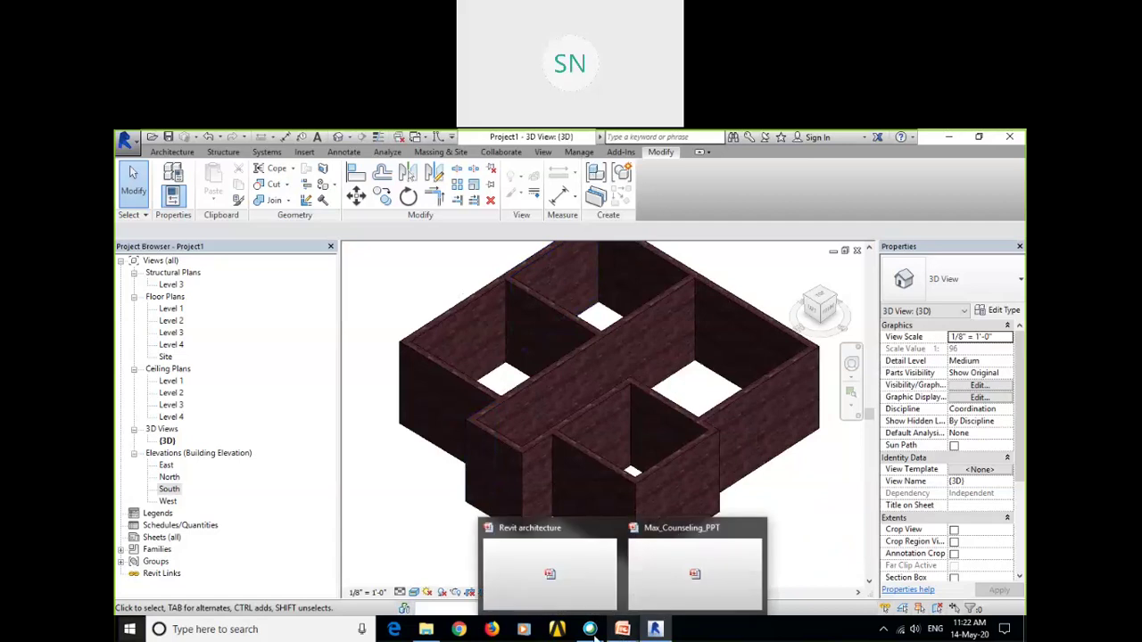
click(427, 630)
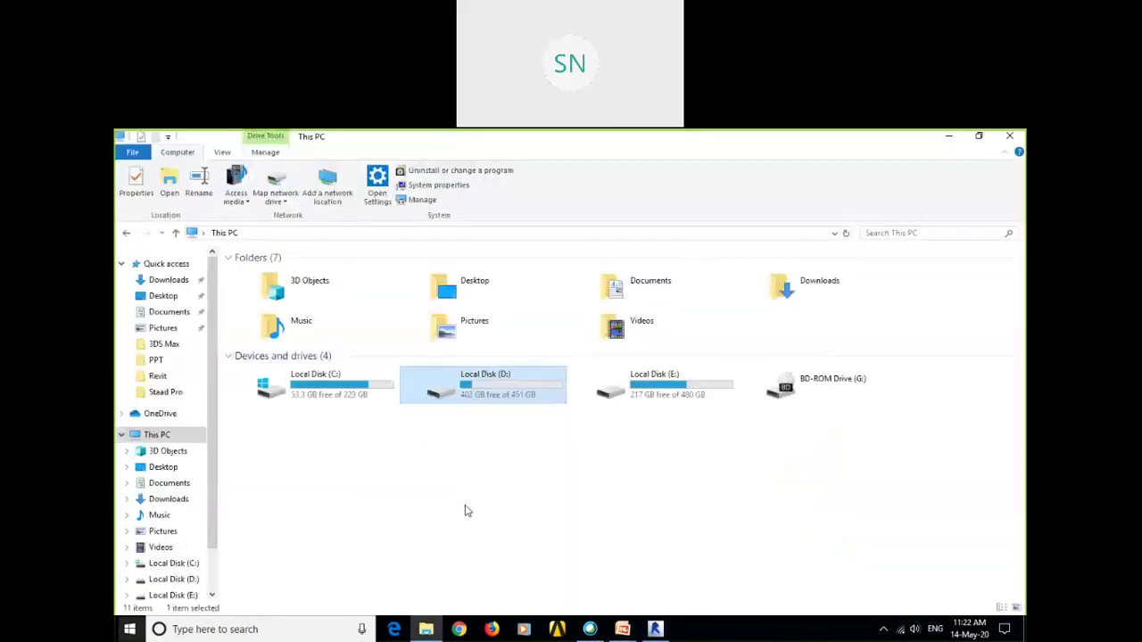
Open Revit Master Project.pdf from the Revit folder under Sai Cad Acadamic on Local Disk (D:).
double_click(505, 397)
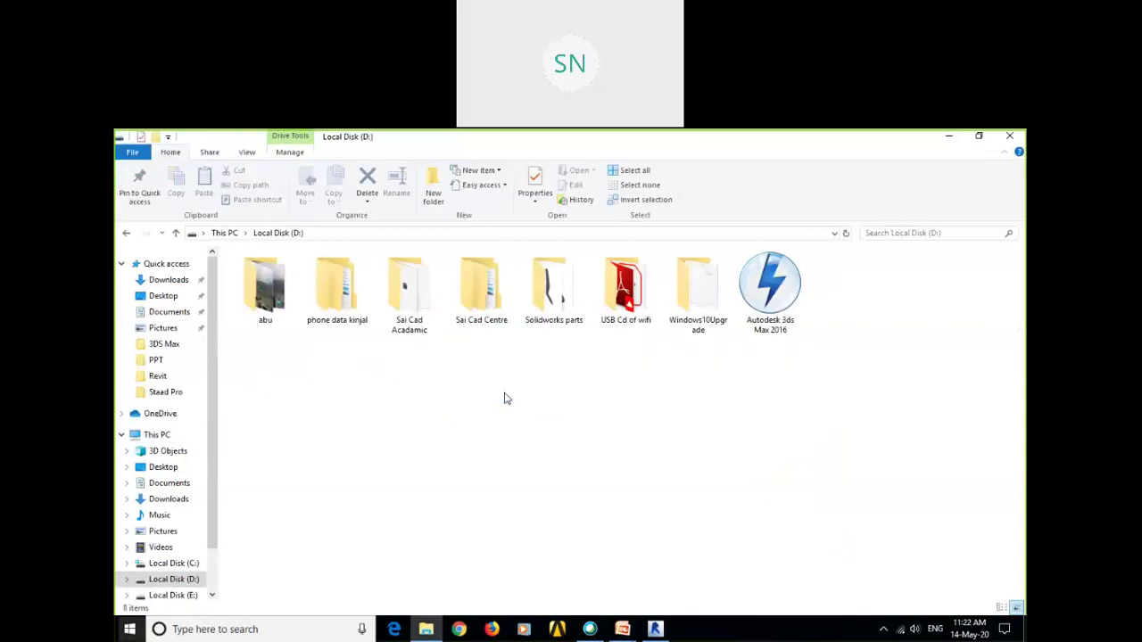
double_click(419, 295)
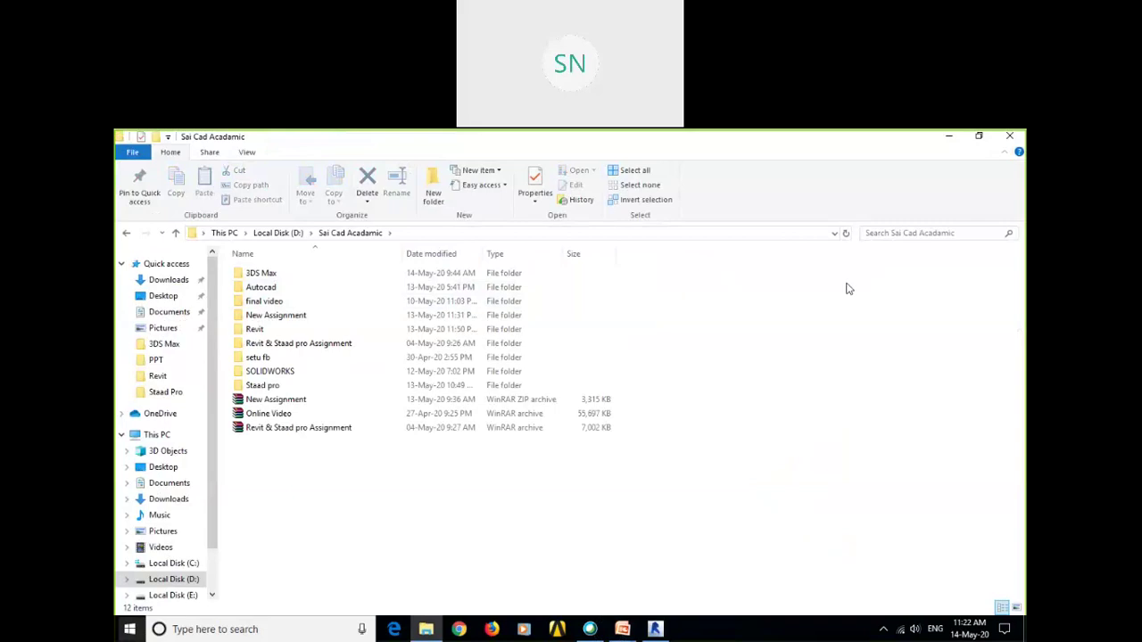
double_click(331, 334)
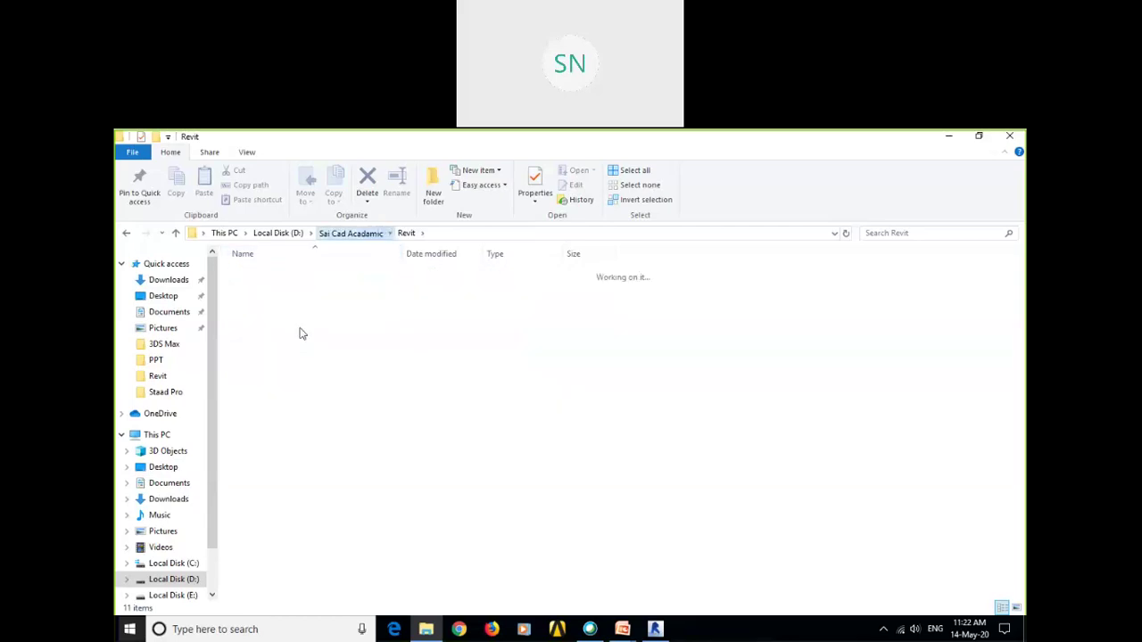
double_click(310, 273)
double_click(343, 429)
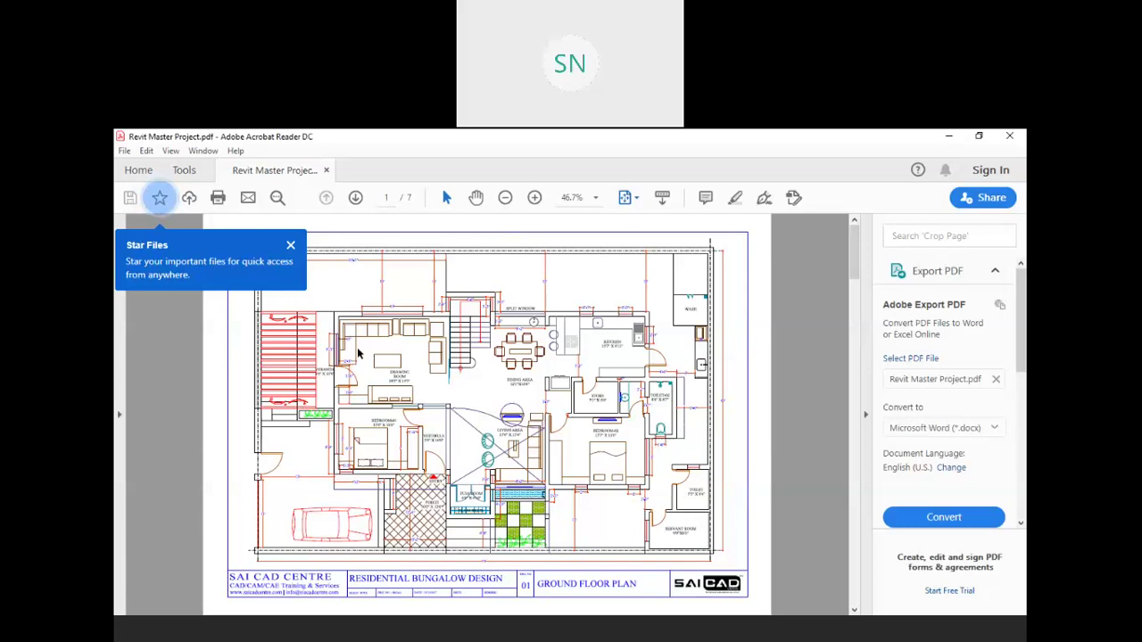
Outline the drawing room's walls, its label and its 18'3" X 14'3" size with green rectangles on the ground floor plan, and clear the markings.
ctrl+scroll(399, 345, up, 4)
drag(854, 251, 854, 253)
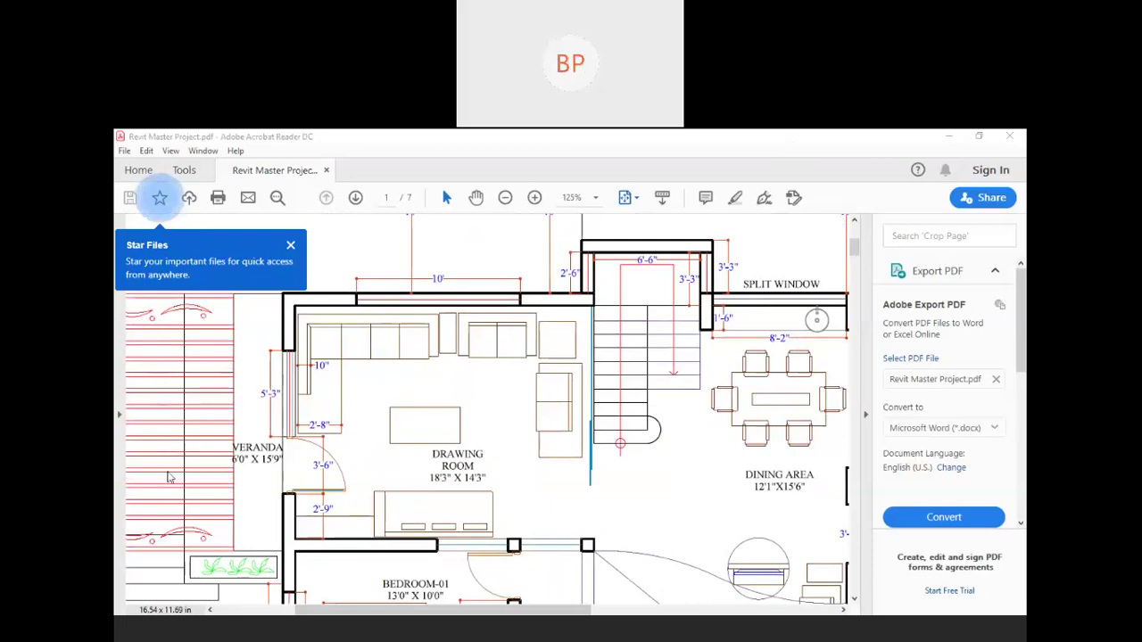
mouse_move(405, 429)
mouse_down()
mouse_move(458, 478)
mouse_move(513, 493)
mouse_up()
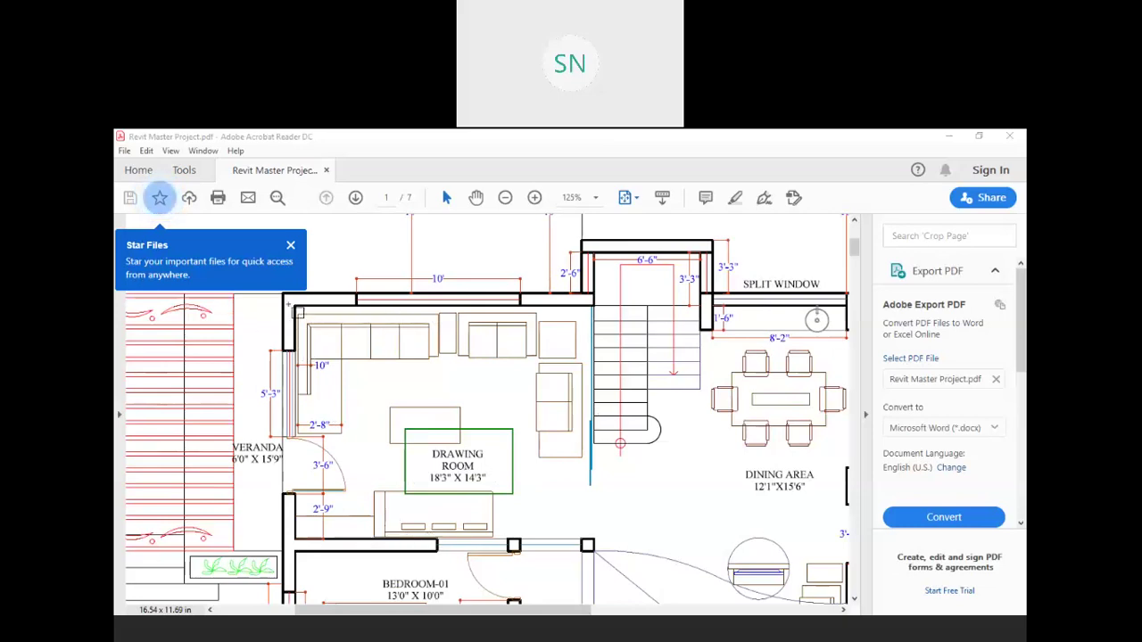
mouse_move(288, 301)
mouse_down()
mouse_move(432, 437)
mouse_move(595, 552)
mouse_move(586, 542)
mouse_up()
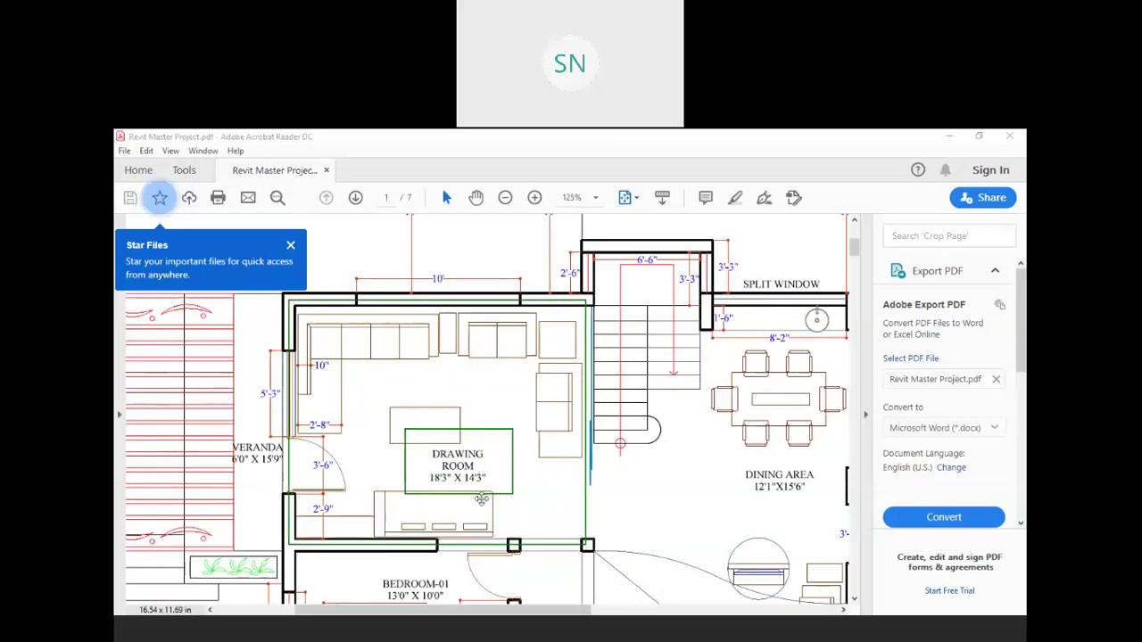
drag(425, 468, 488, 490)
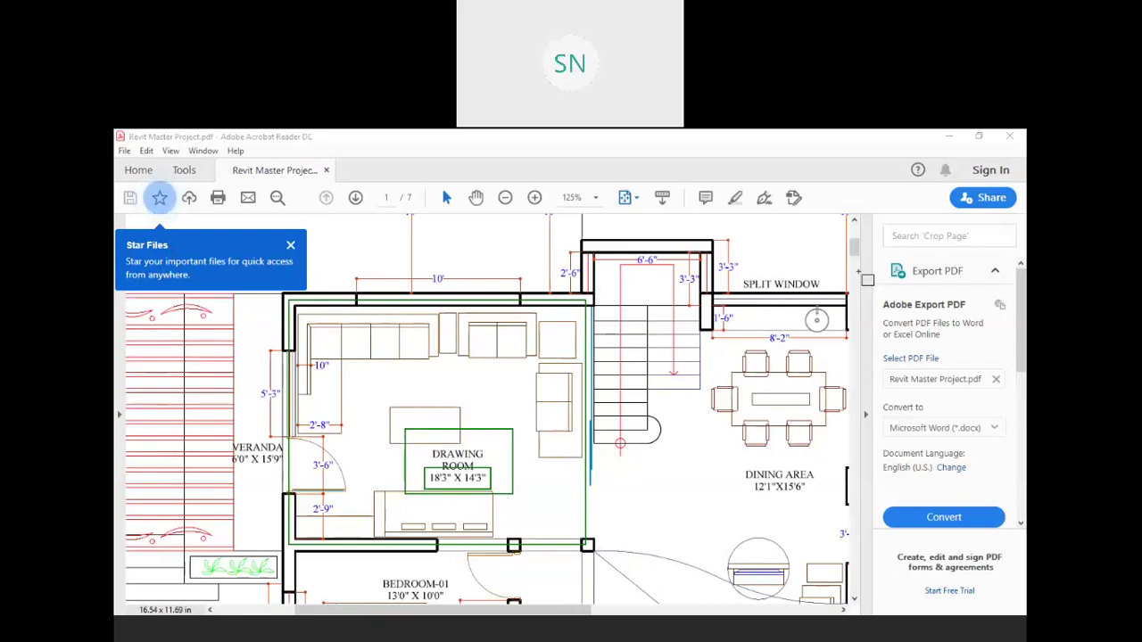
click(170, 244)
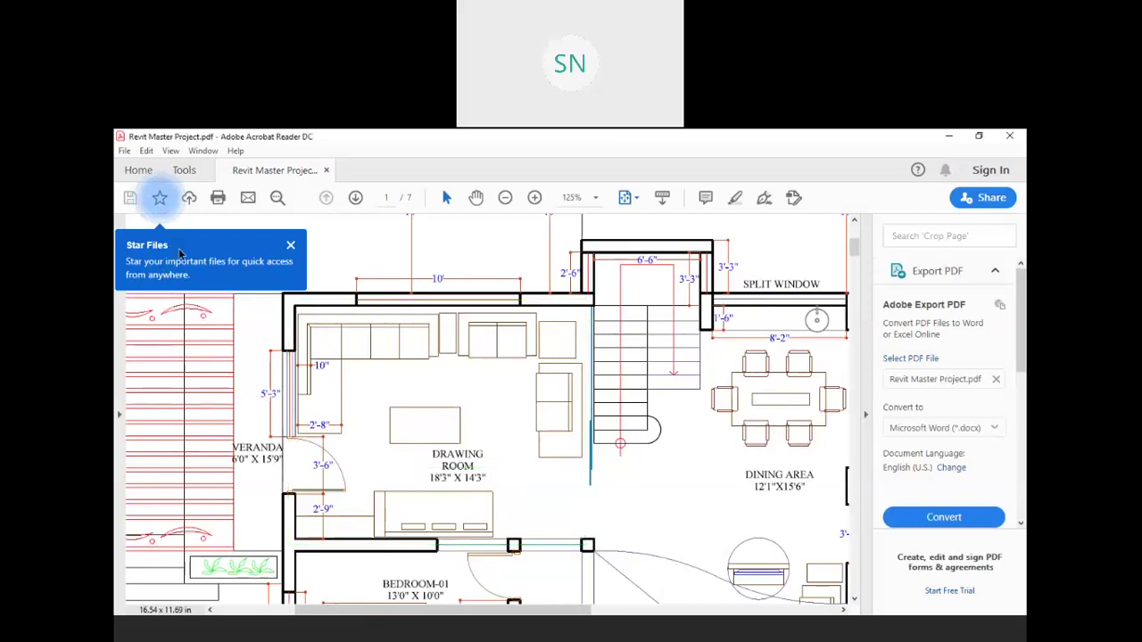
Trace the walls of Bedroom-01, the entry and the Puja Room in green freehand strokes, and clear the markings.
drag(853, 246, 854, 267)
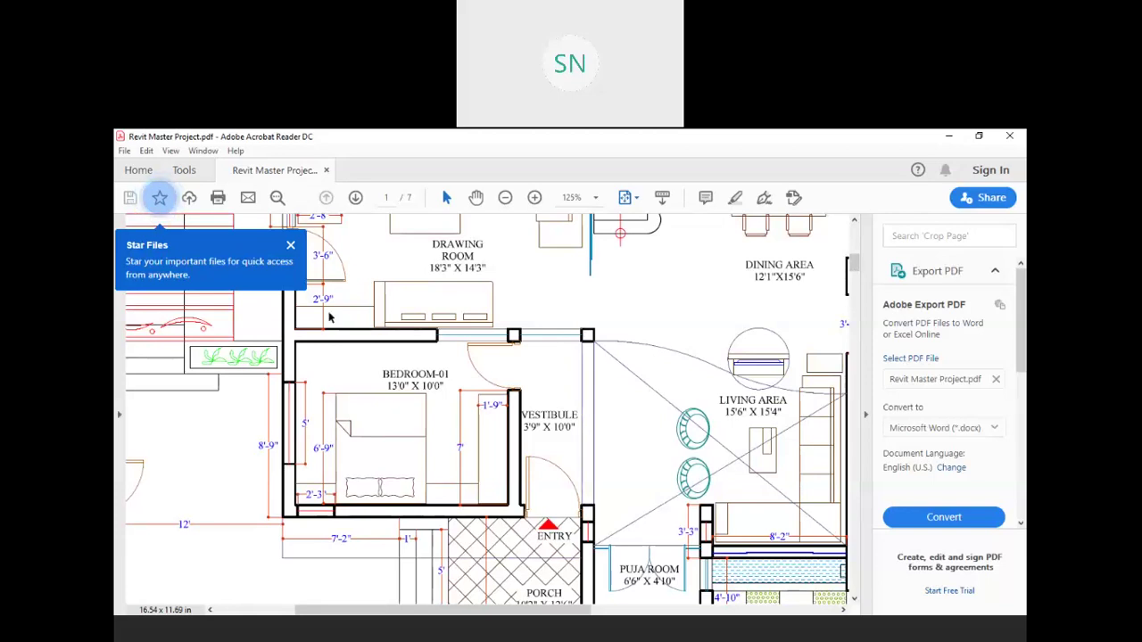
click(779, 143)
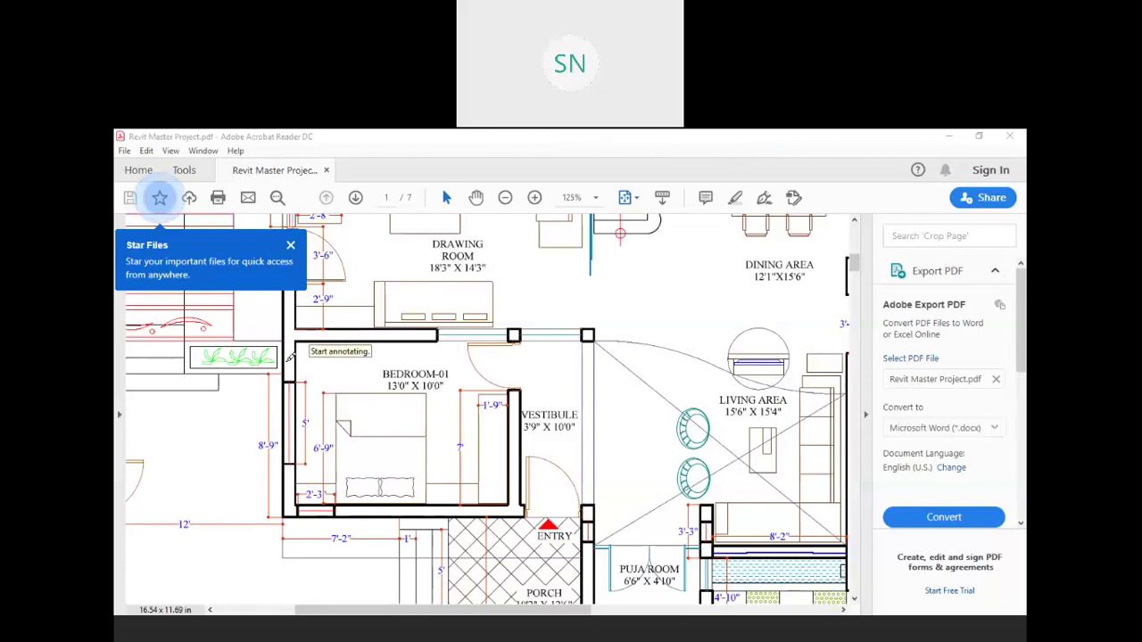
mouse_move(297, 364)
mouse_down()
mouse_move(292, 499)
mouse_move(411, 513)
mouse_move(511, 508)
mouse_move(525, 375)
mouse_move(515, 355)
mouse_up()
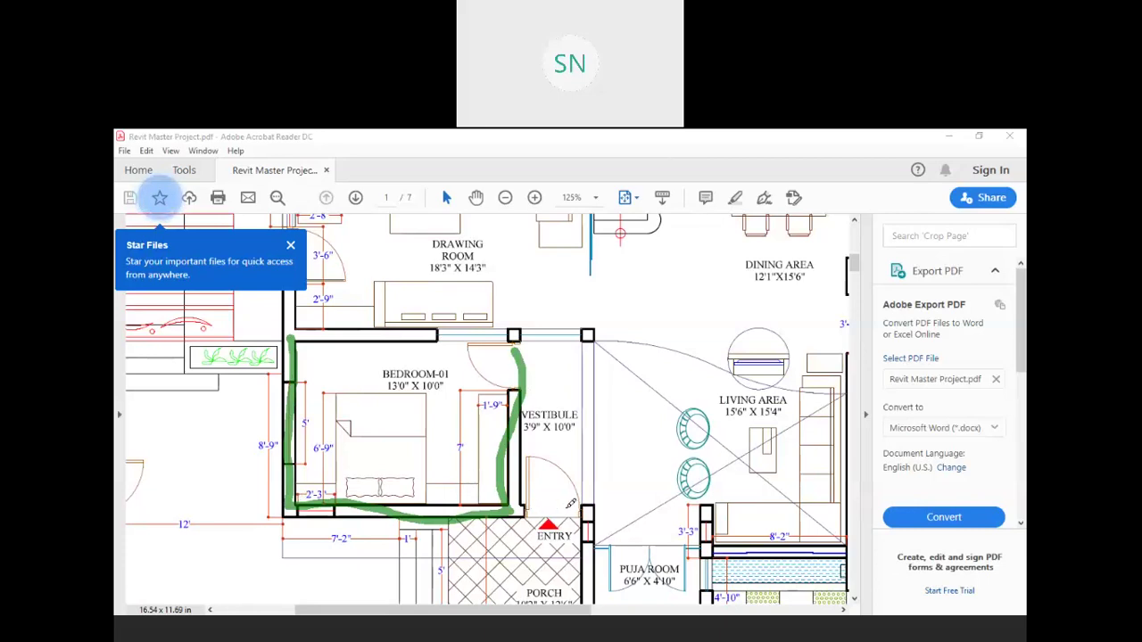
mouse_move(519, 508)
mouse_down()
mouse_move(594, 528)
mouse_move(600, 602)
mouse_move(616, 605)
mouse_move(713, 603)
mouse_move(715, 509)
mouse_up()
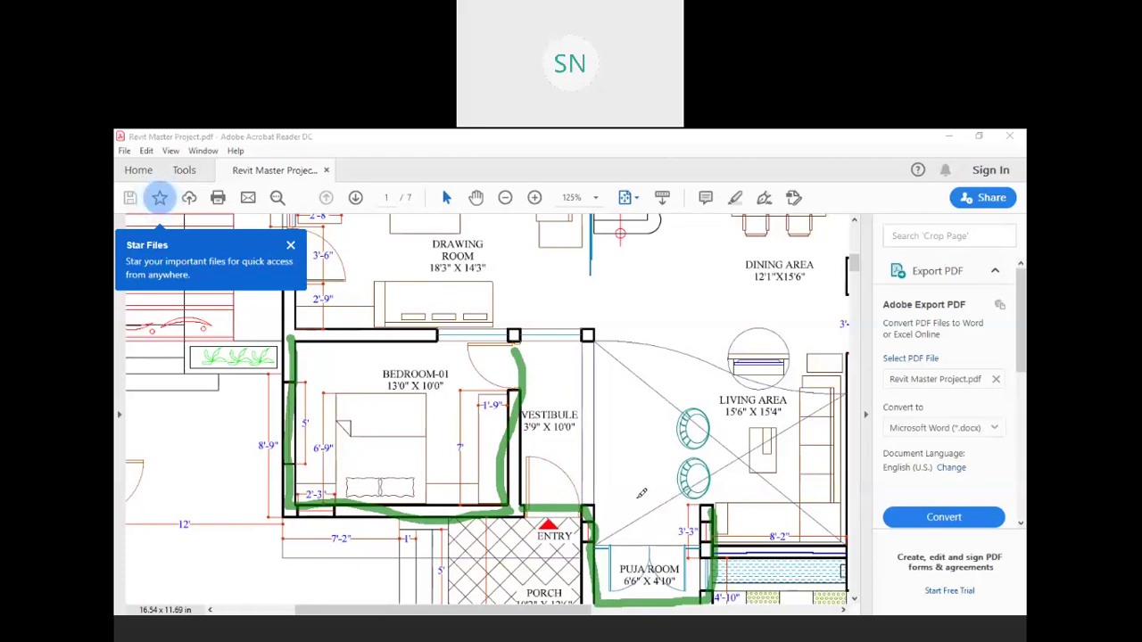
key(Escape)
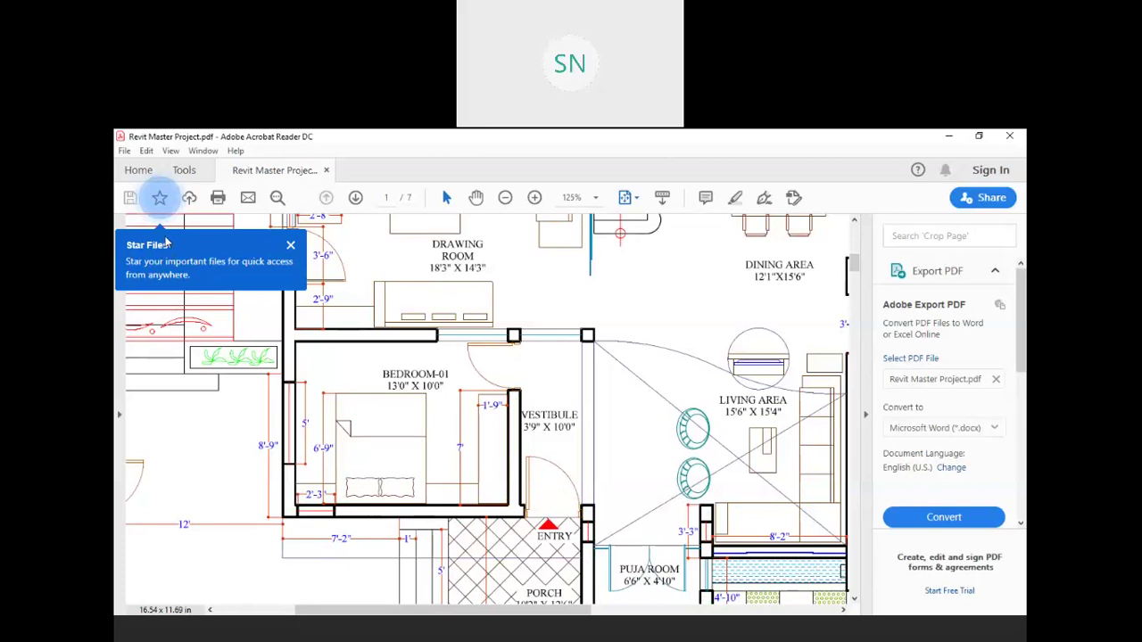
Examine the room layout of the whole ground floor plan and compare it with the upper floor plan on page 2.
ctrl+scroll(575, 406, down, 2)
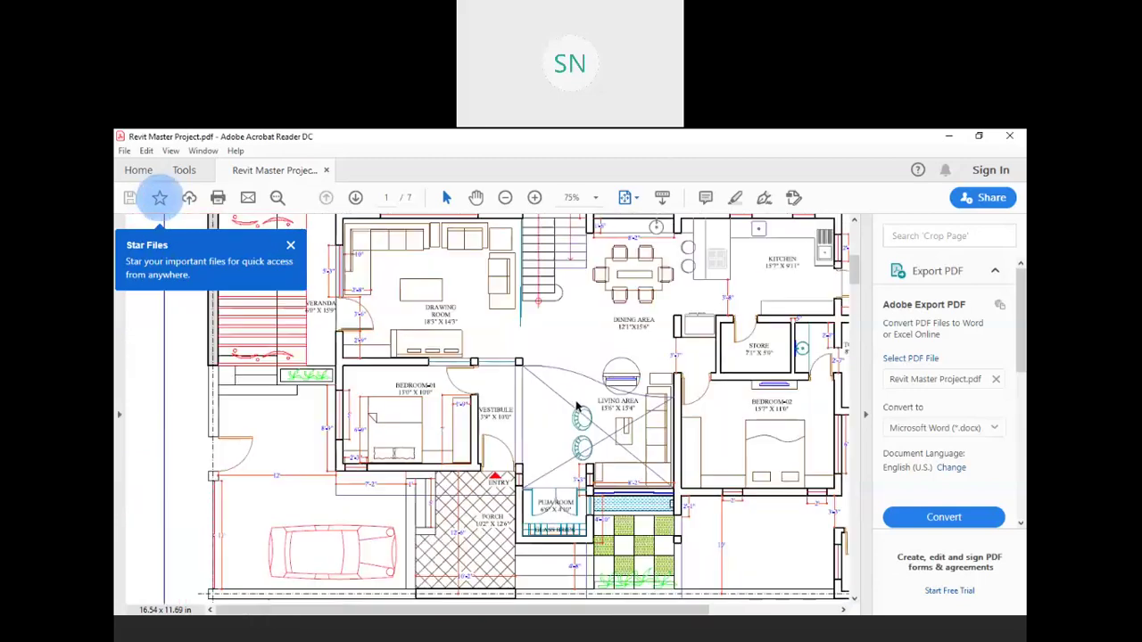
scroll(531, 477, up, 1)
scroll(532, 479, up, 1)
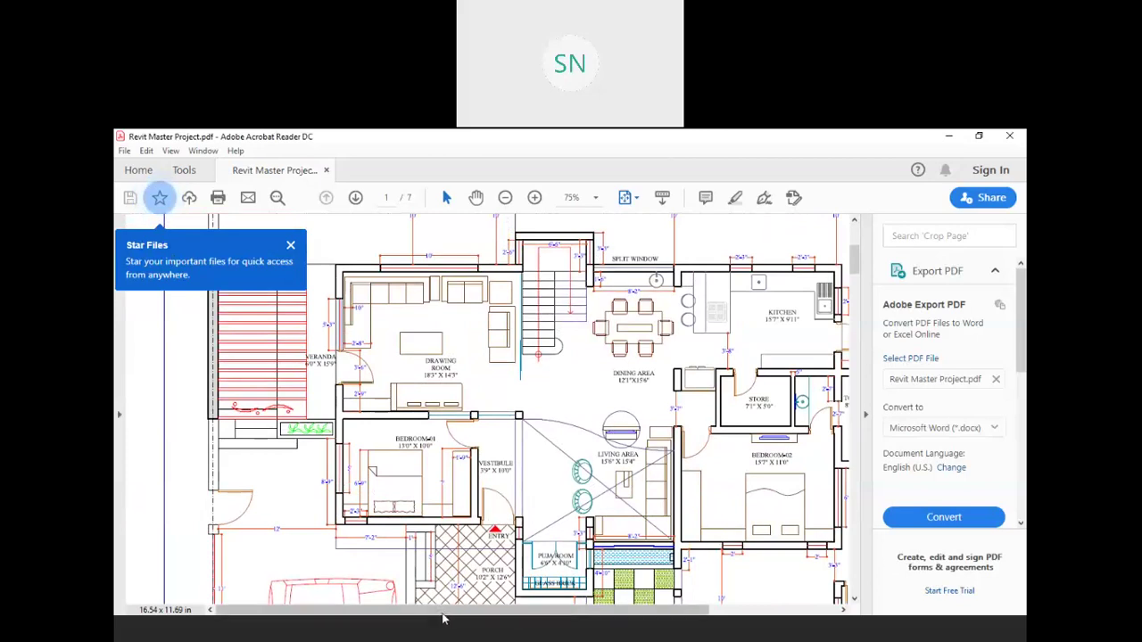
mouse_move(441, 616)
mouse_down()
mouse_move(535, 623)
mouse_move(490, 624)
mouse_up()
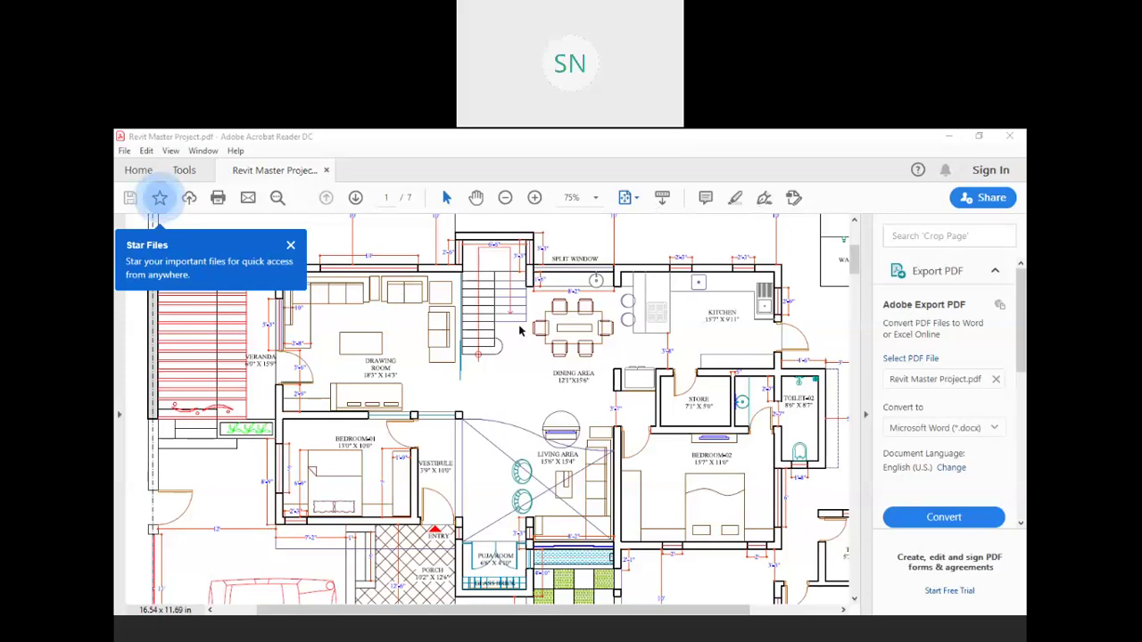
scroll(541, 393, down, 2)
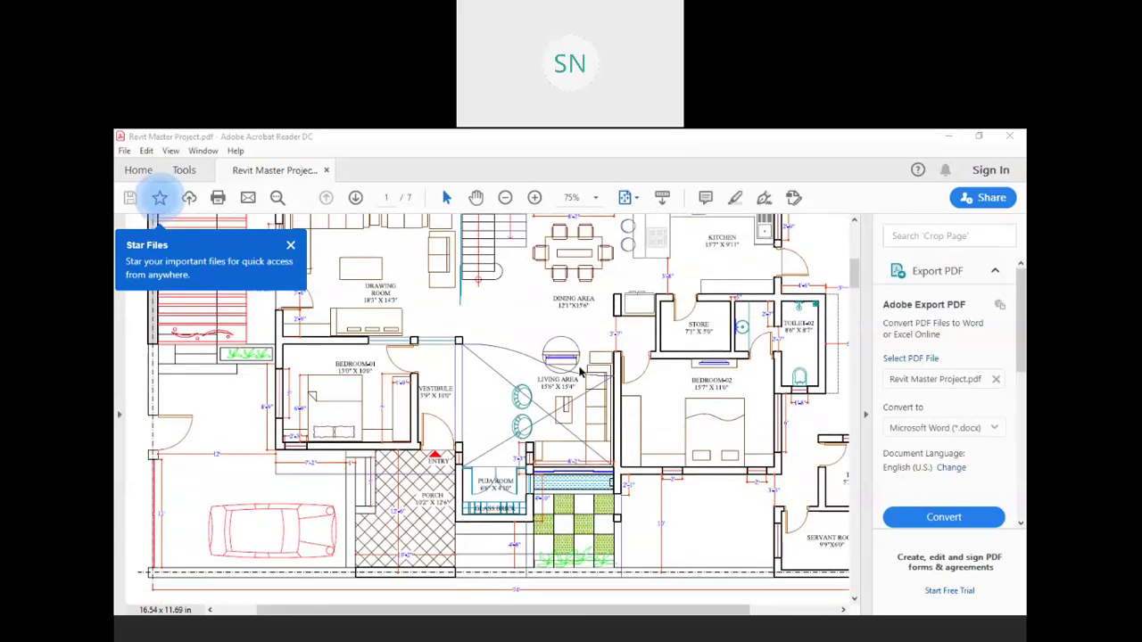
scroll(553, 401, down, 1)
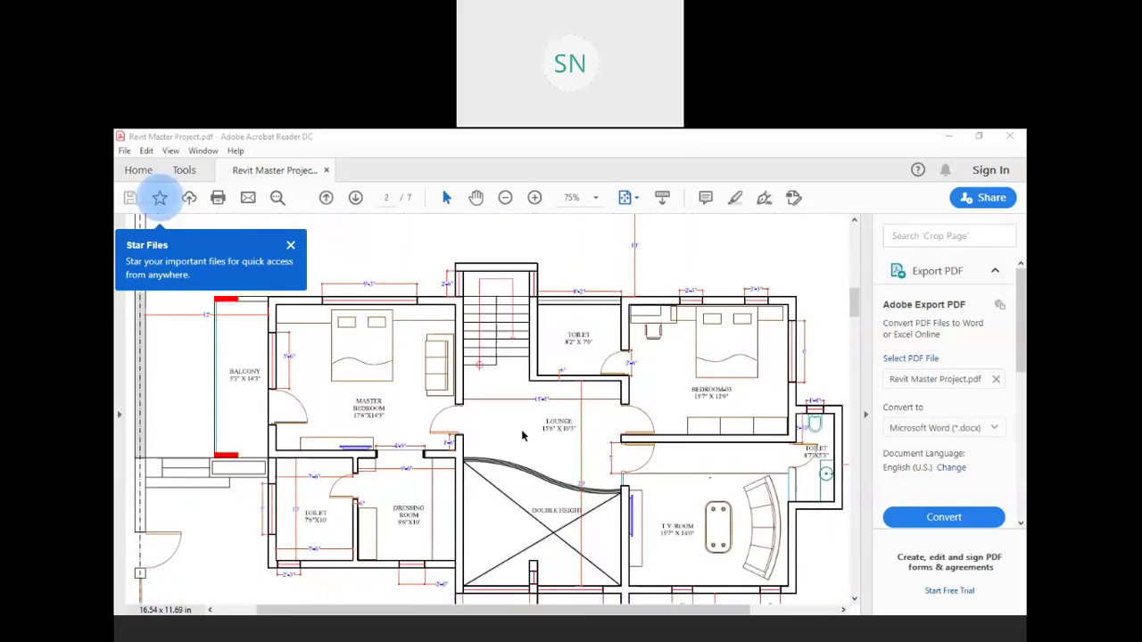
scroll(522, 384, up, 1)
scroll(539, 392, up, 2)
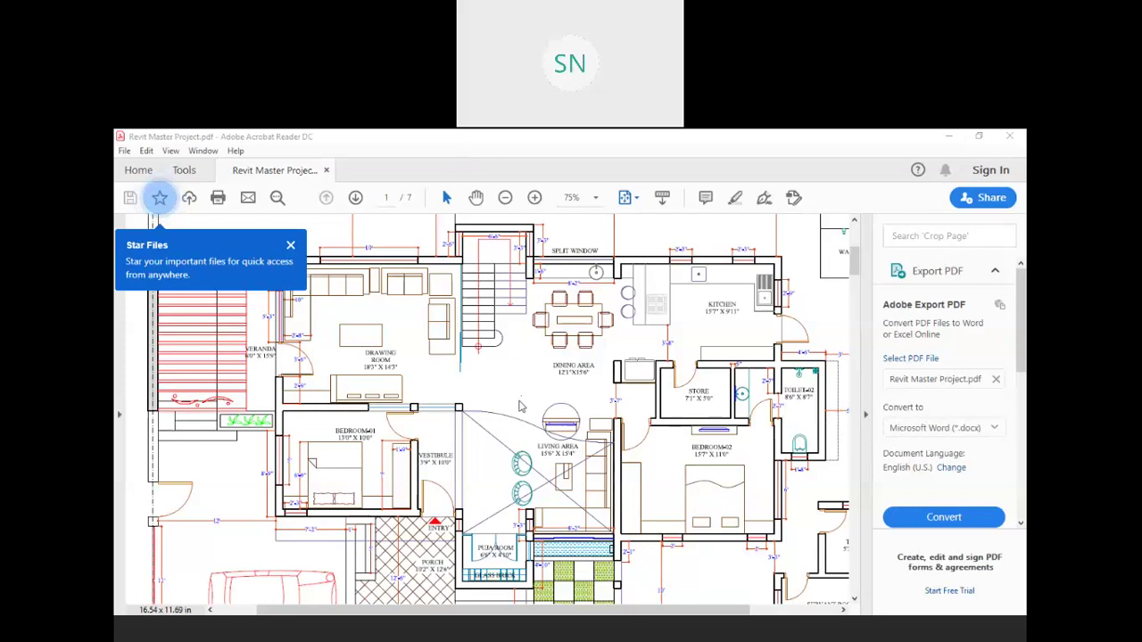
Switch to Revit's 3D view and frame the outer corner of the lower room's walls closely.
key(alt+Tab)
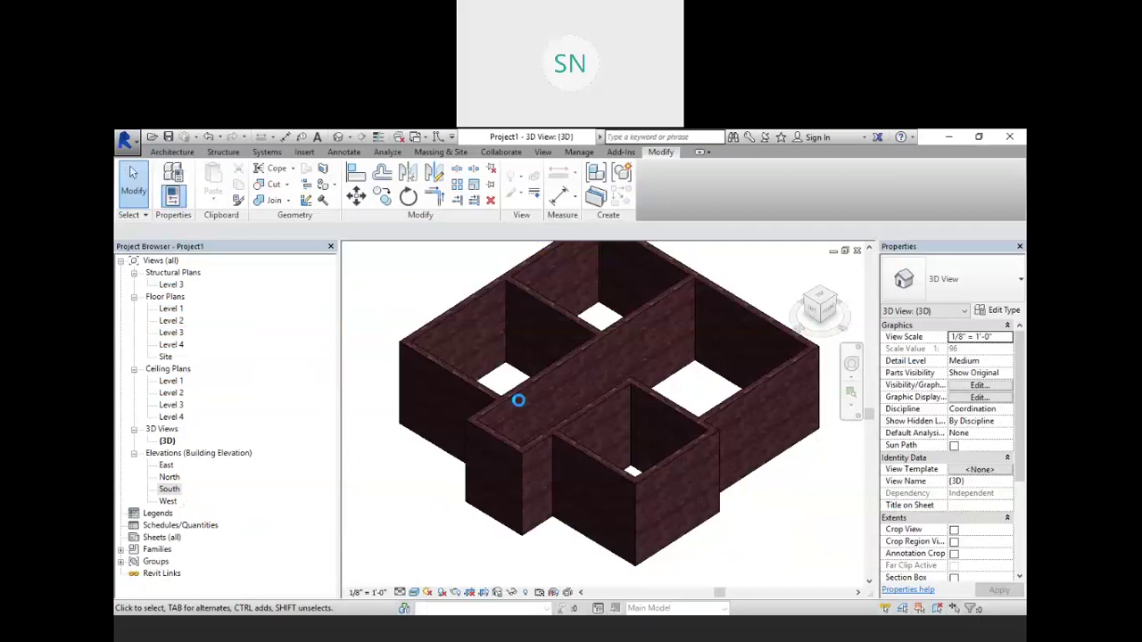
middle_drag(662, 515, 657, 462)
key(alt)
scroll(657, 462, up, 3)
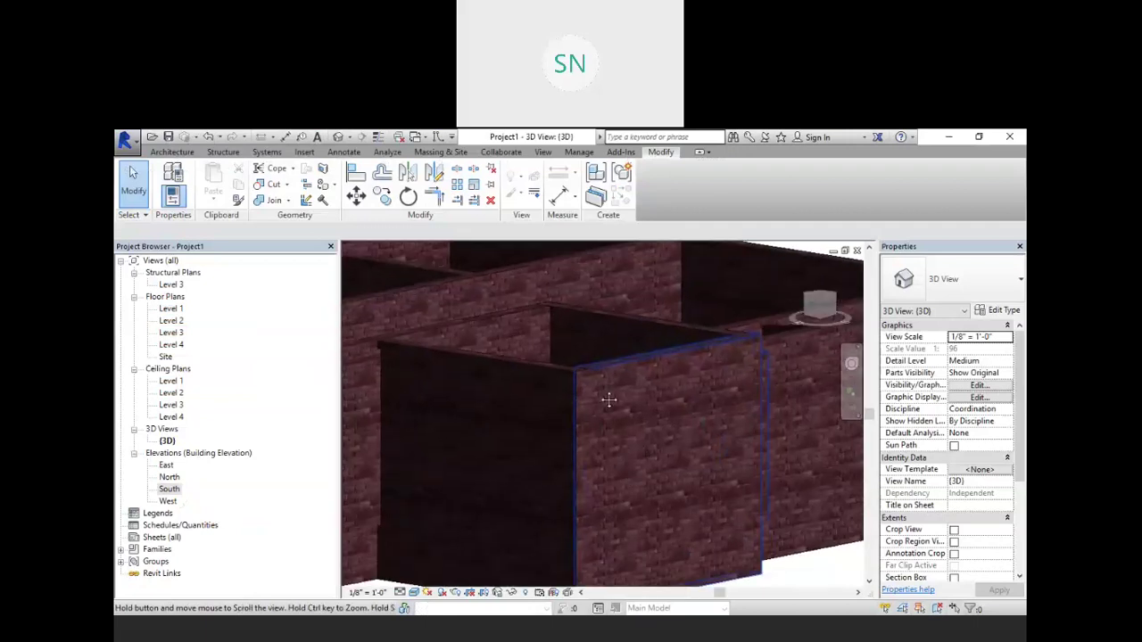
scroll(608, 400, up, 2)
click(172, 152)
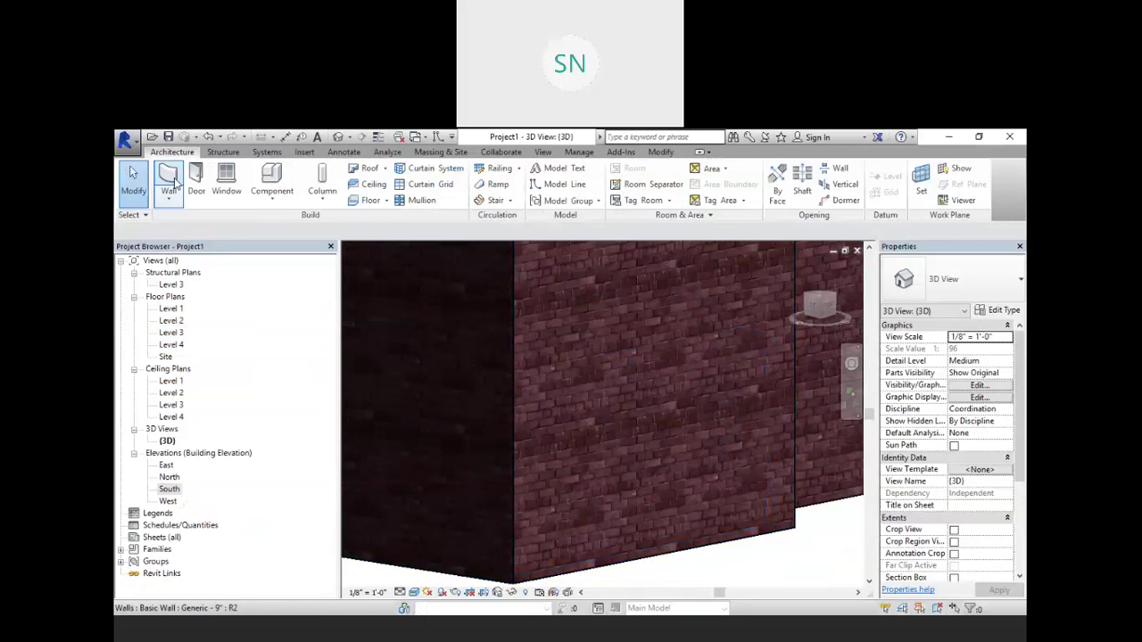
click(169, 196)
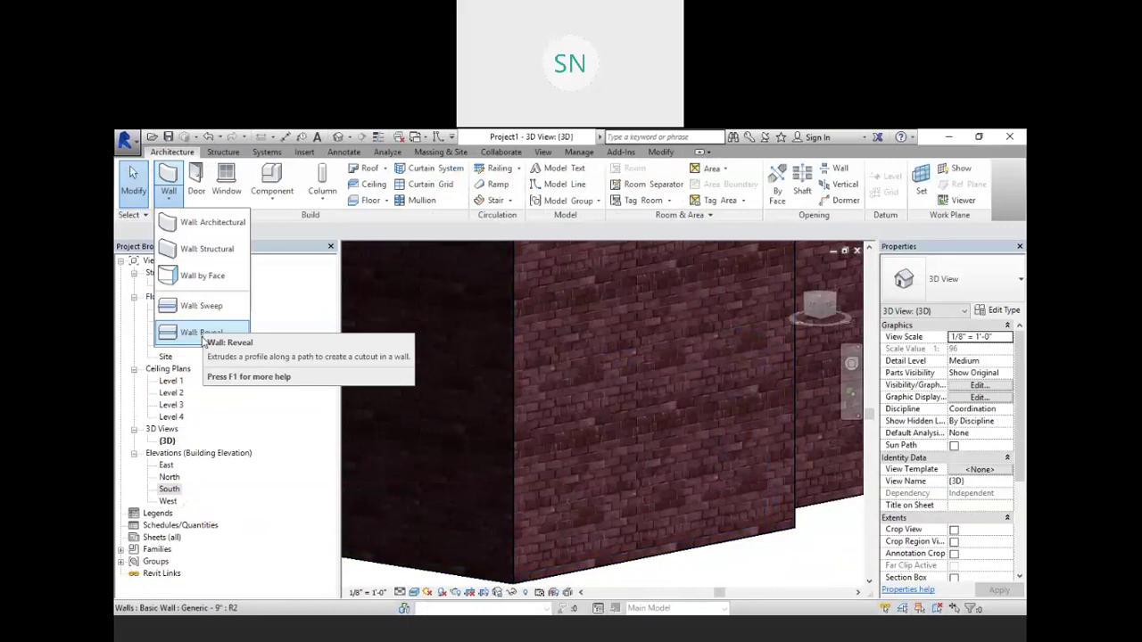
click(205, 333)
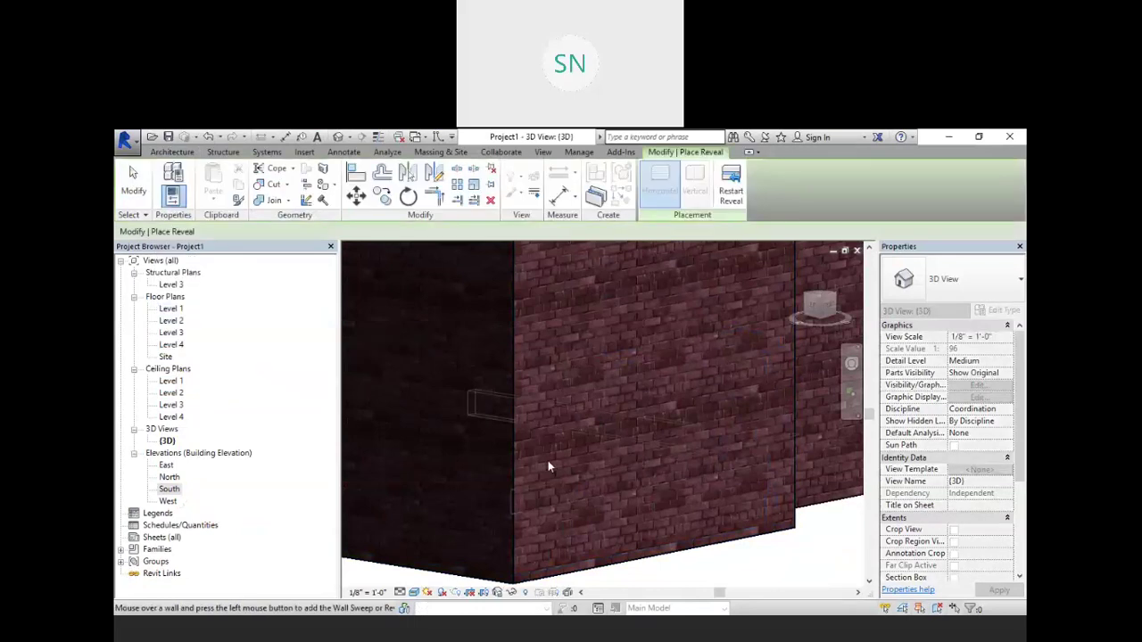
key(Escape)
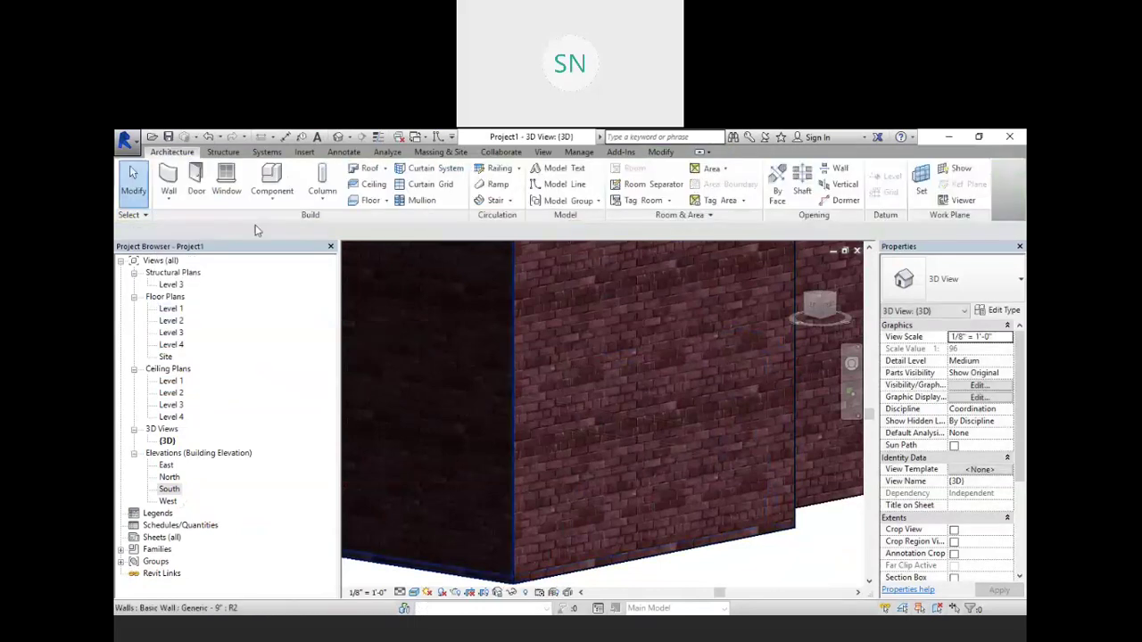
Place a horizontal wall reveal along the lower room's outer wall, about 4' 2" above Level 1, and finish the command.
click(169, 205)
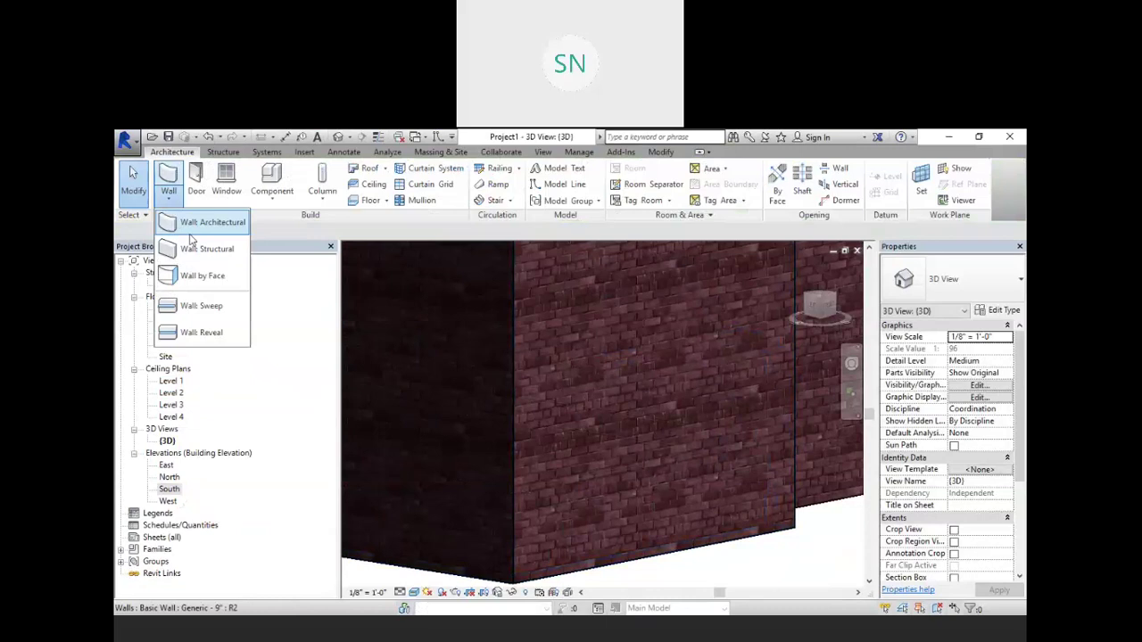
click(206, 331)
click(555, 425)
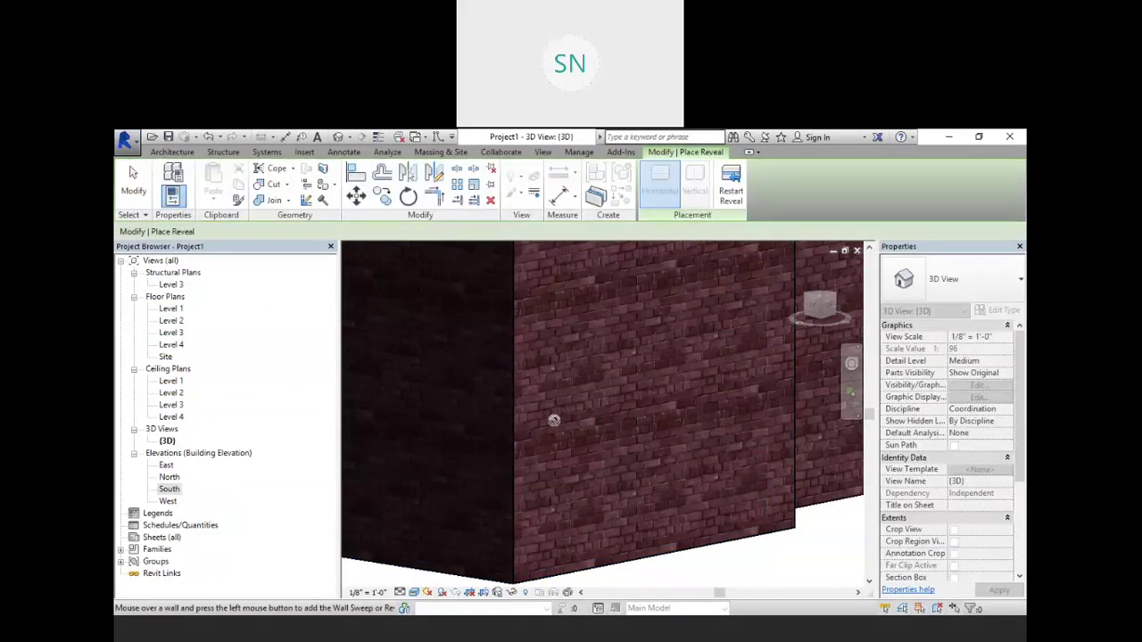
right_click(541, 332)
click(578, 341)
Change the new reveal's type profile to Reveal-Brick Course : 2 Bricks and apply it with the wall corner in view.
shift+middle_drag(481, 446, 617, 535)
scroll(628, 491, up, 2)
shift+middle_drag(628, 491, 613, 446)
scroll(610, 399, up, 2)
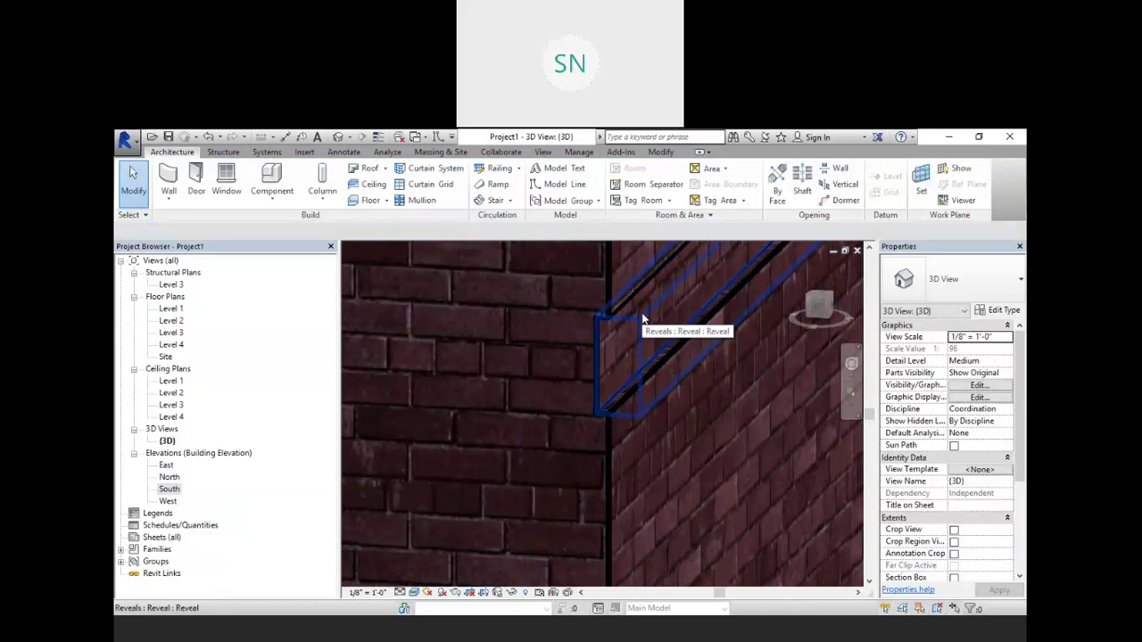
click(642, 318)
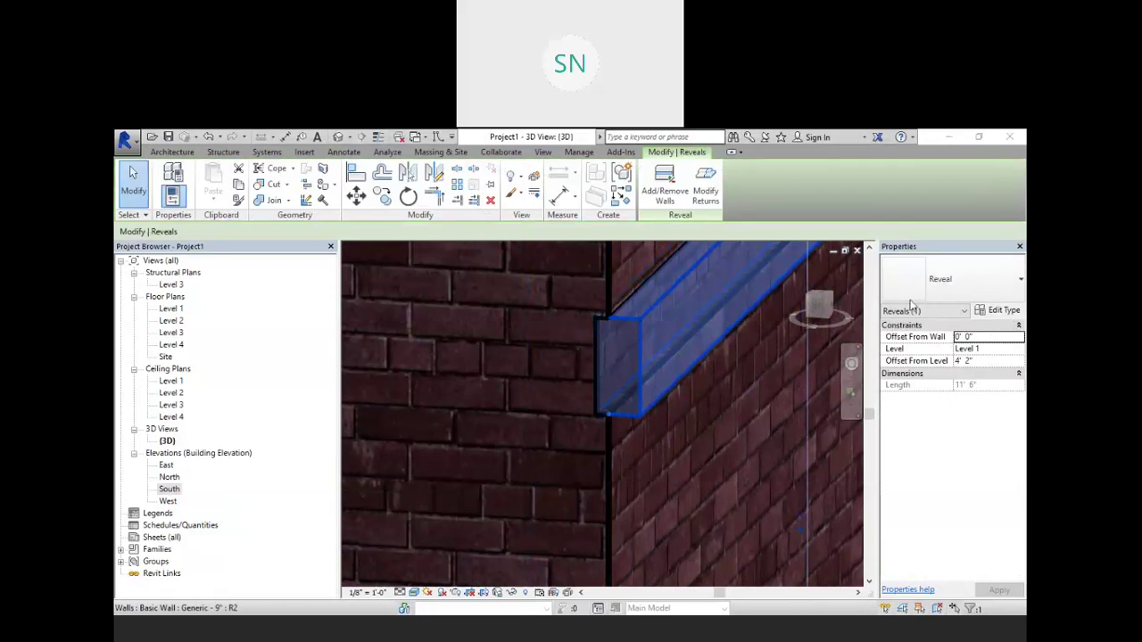
click(1002, 309)
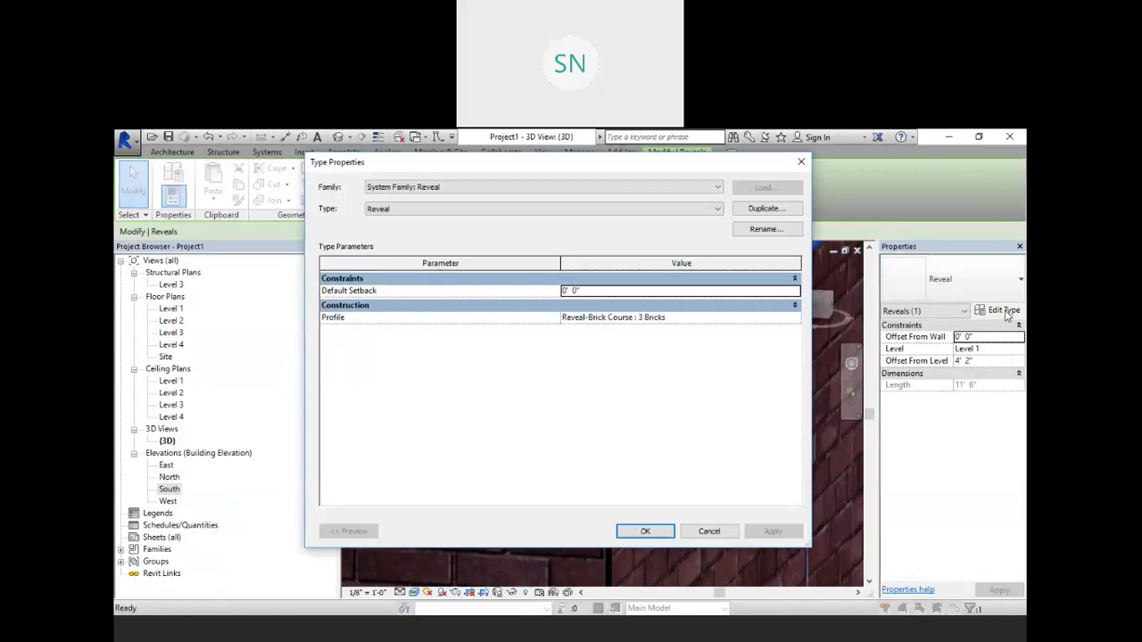
click(791, 319)
click(624, 360)
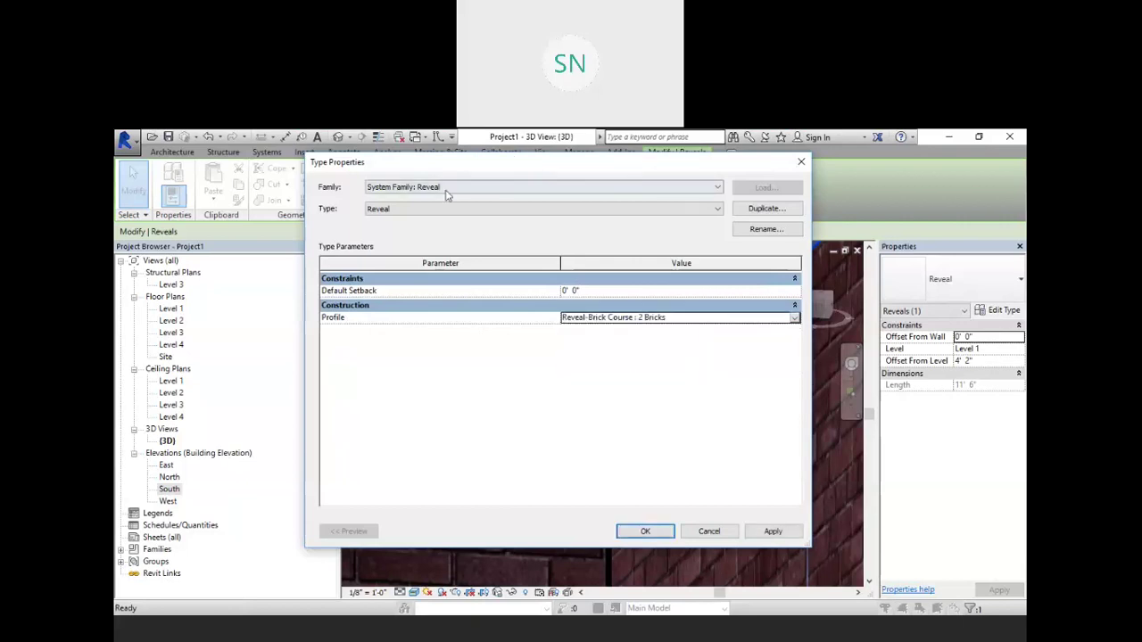
drag(442, 159, 221, 143)
click(552, 514)
Set the reveal type's profile to Reveal-Brick Course : 1 Brick and apply it.
click(573, 300)
click(574, 301)
click(424, 336)
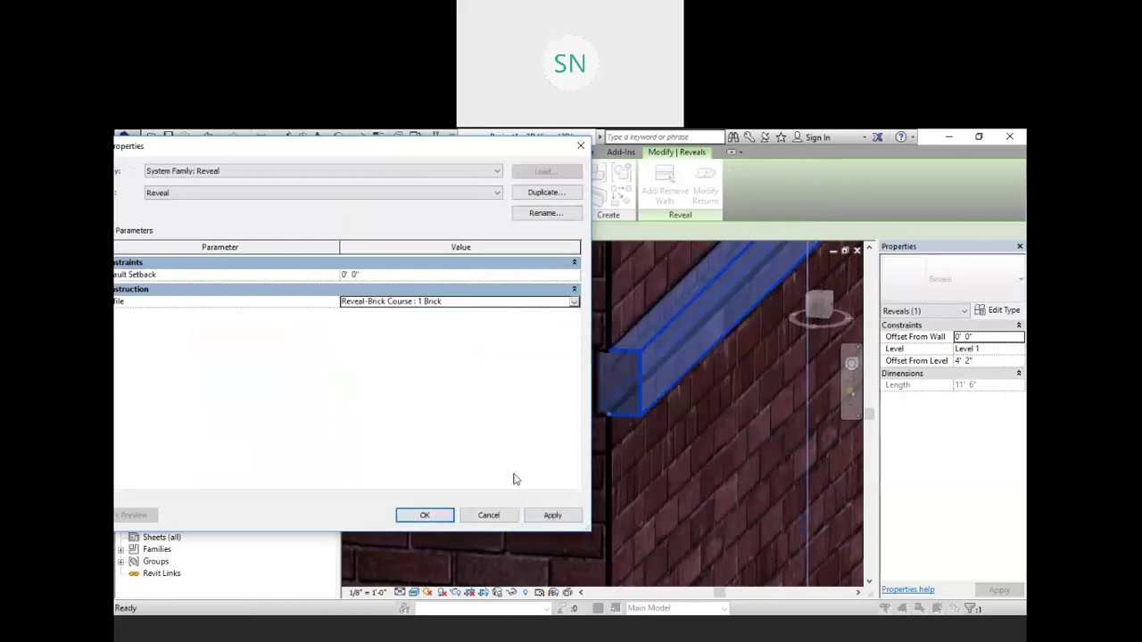
click(552, 515)
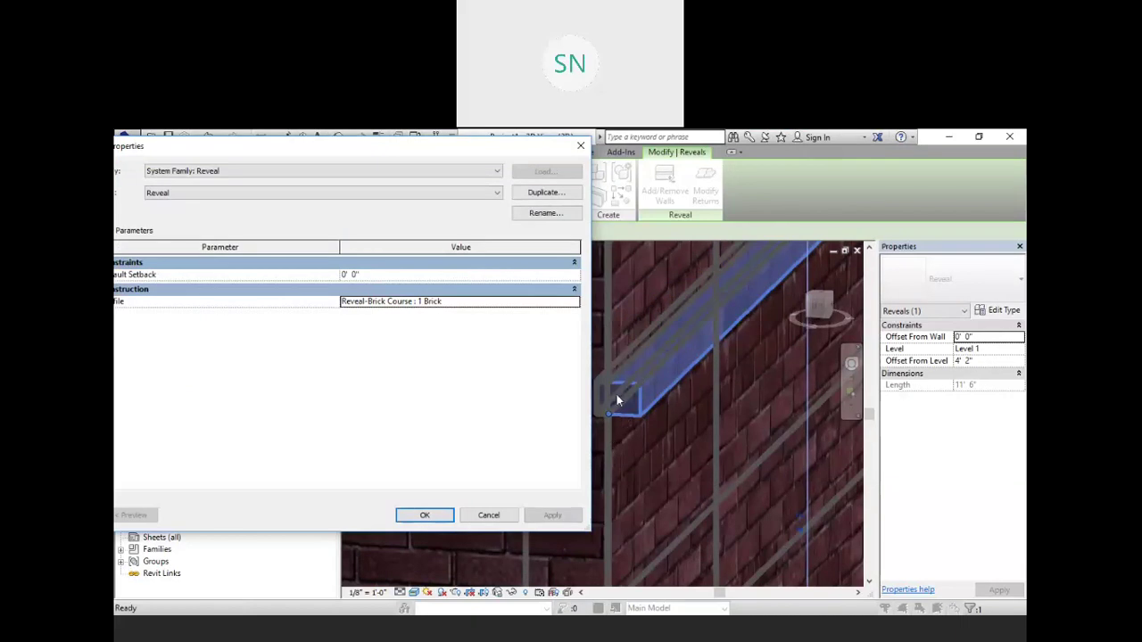
Set the reveal type's profile to Reveal-Brick Course : 3 Bricks, apply it and accept the type properties.
click(572, 302)
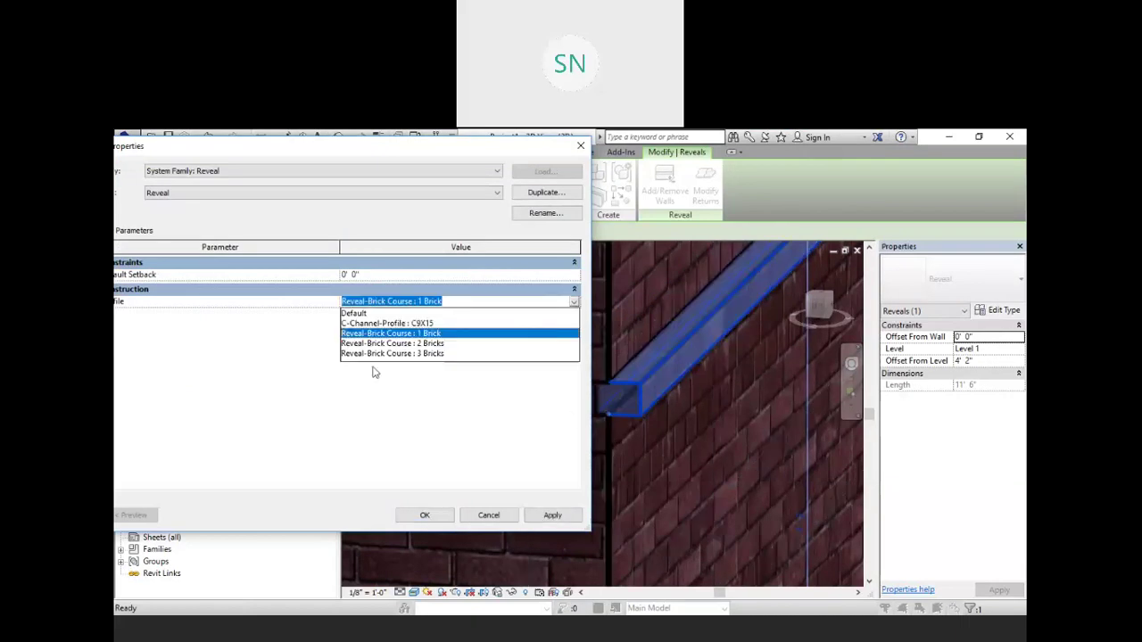
click(406, 353)
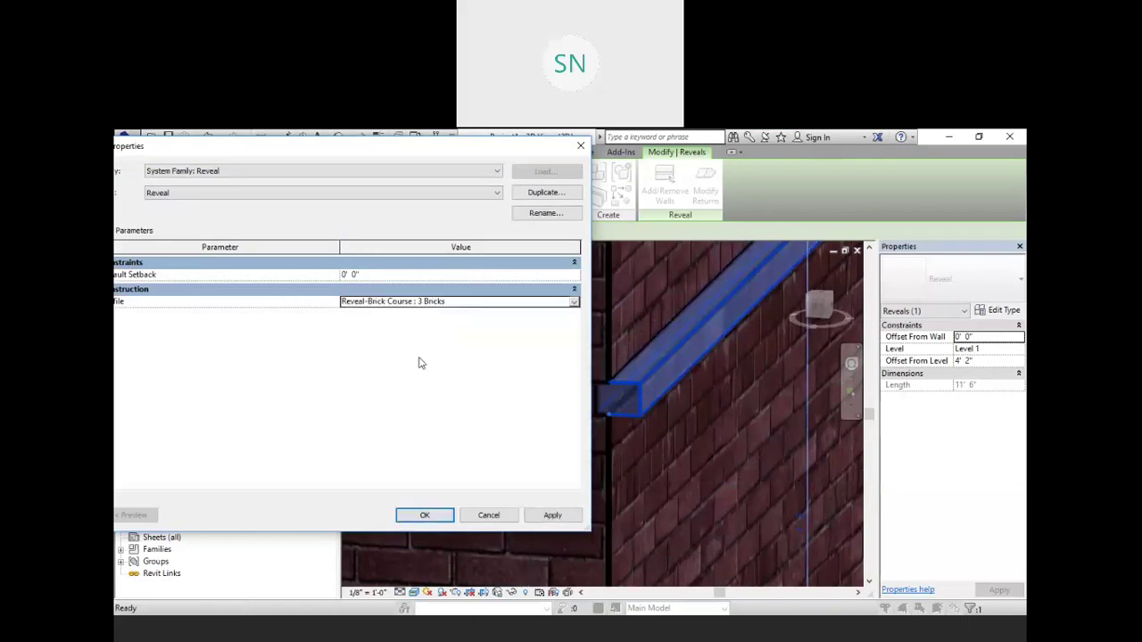
click(553, 518)
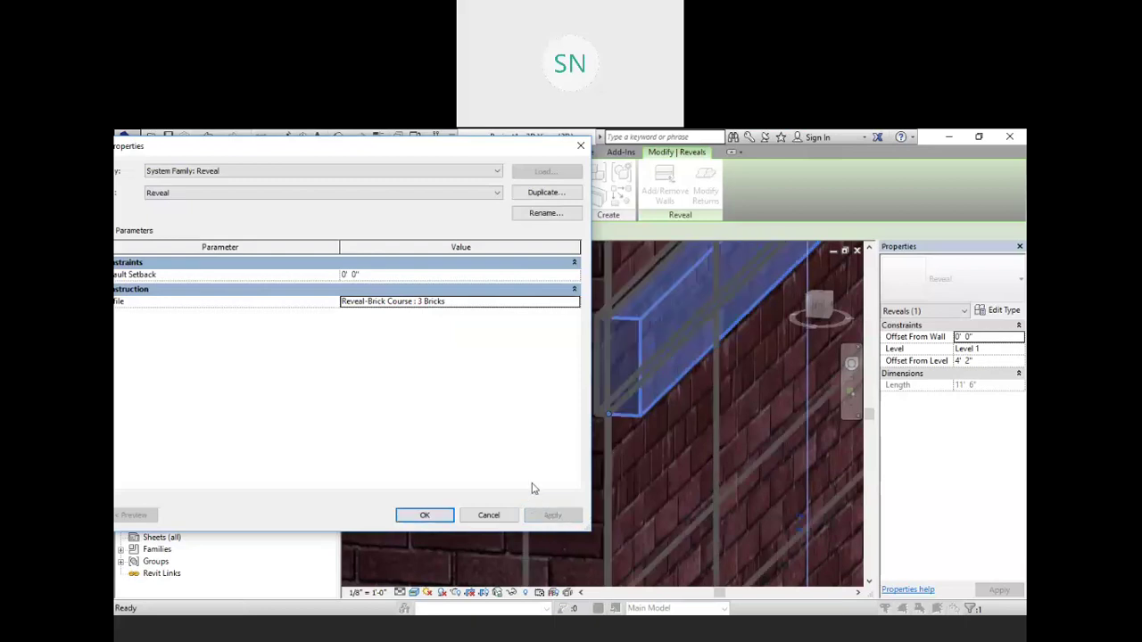
click(432, 516)
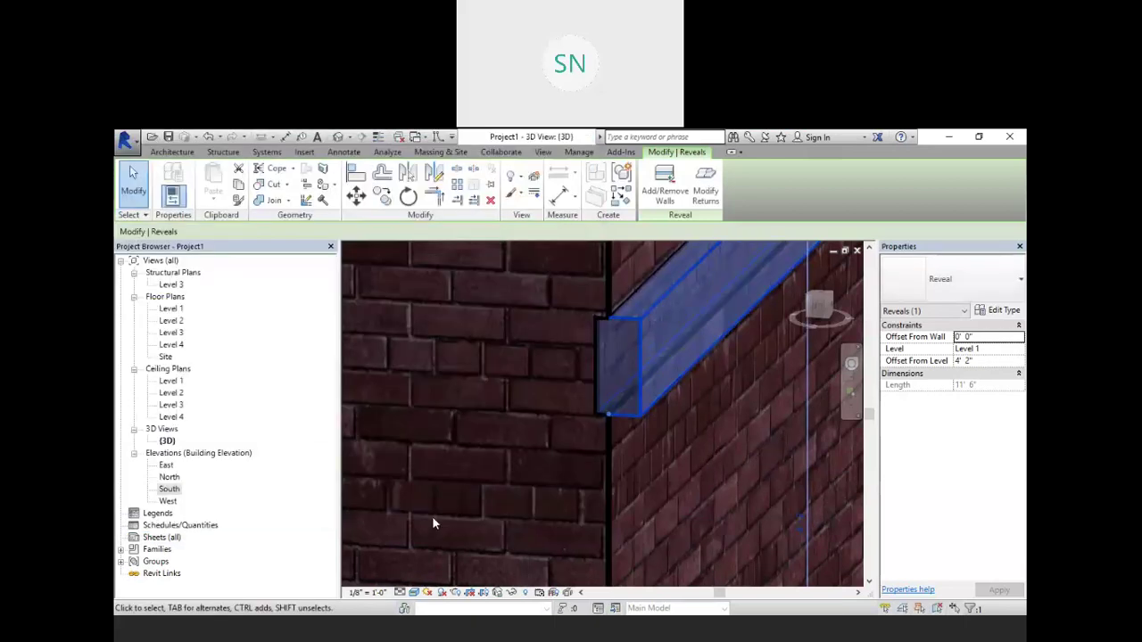
Set the selected reveal's offset from the wall to 0' 1" with its end at the wall corner in view.
scroll(610, 333, up, 3)
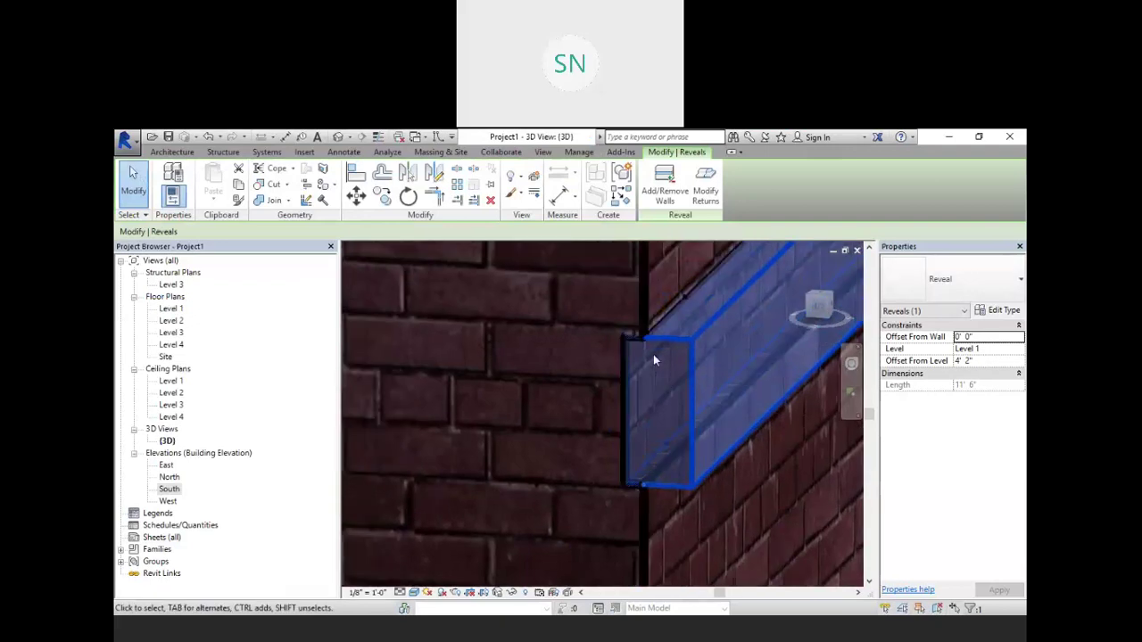
mouse_move(577, 322)
shift+middle_down()
mouse_move(624, 346)
mouse_move(588, 337)
shift+middle_up()
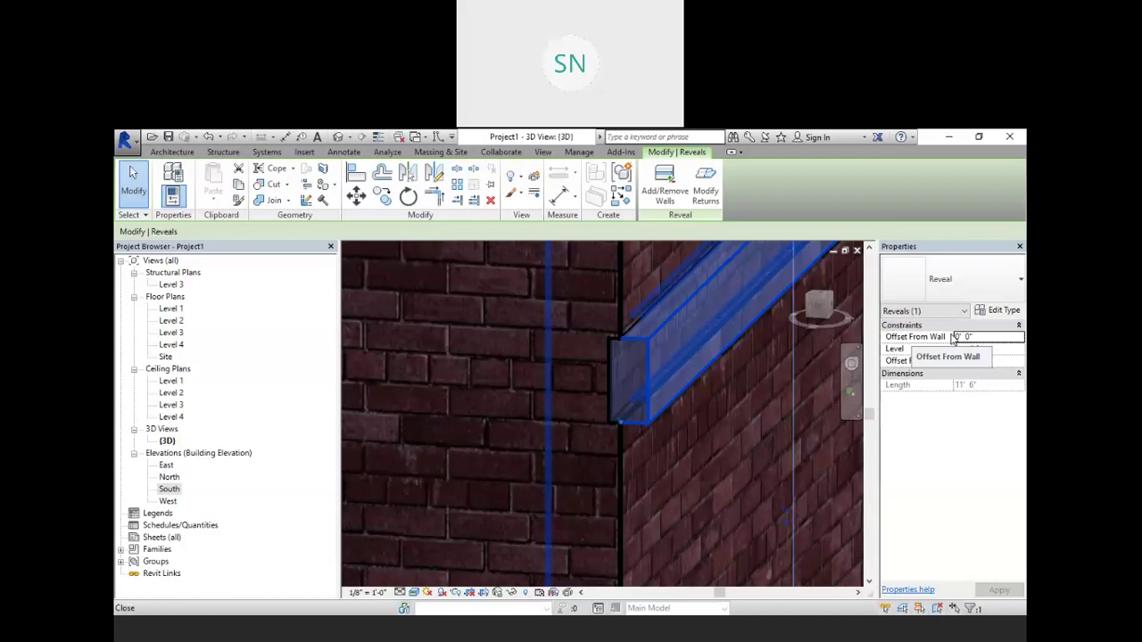
scroll(624, 352, up, 3)
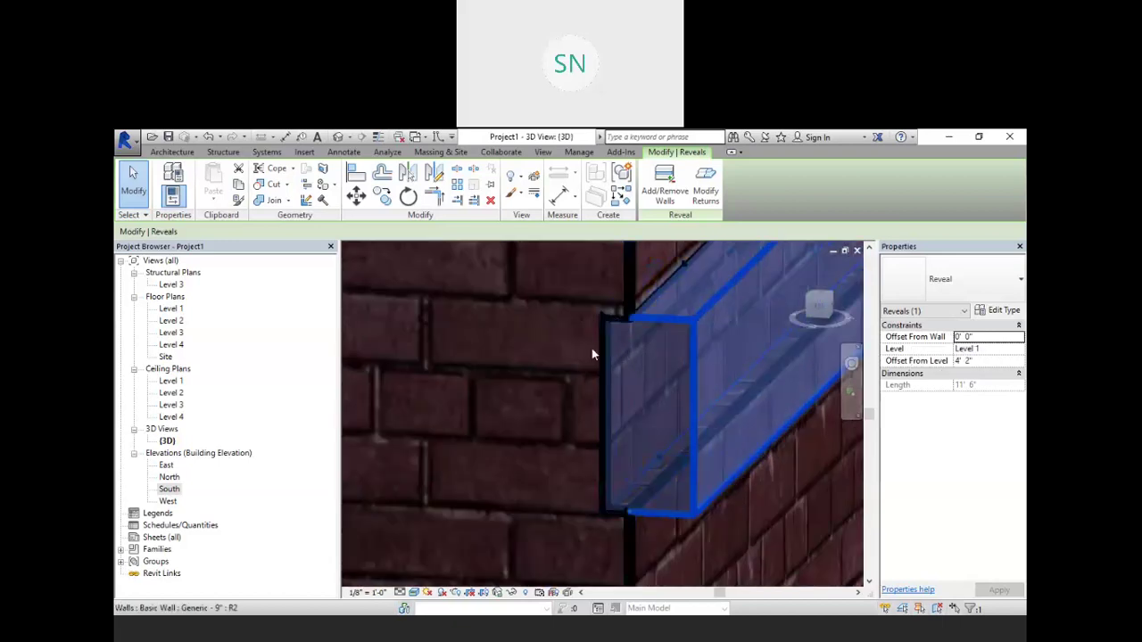
shift+middle_drag(594, 352, 616, 357)
click(982, 337)
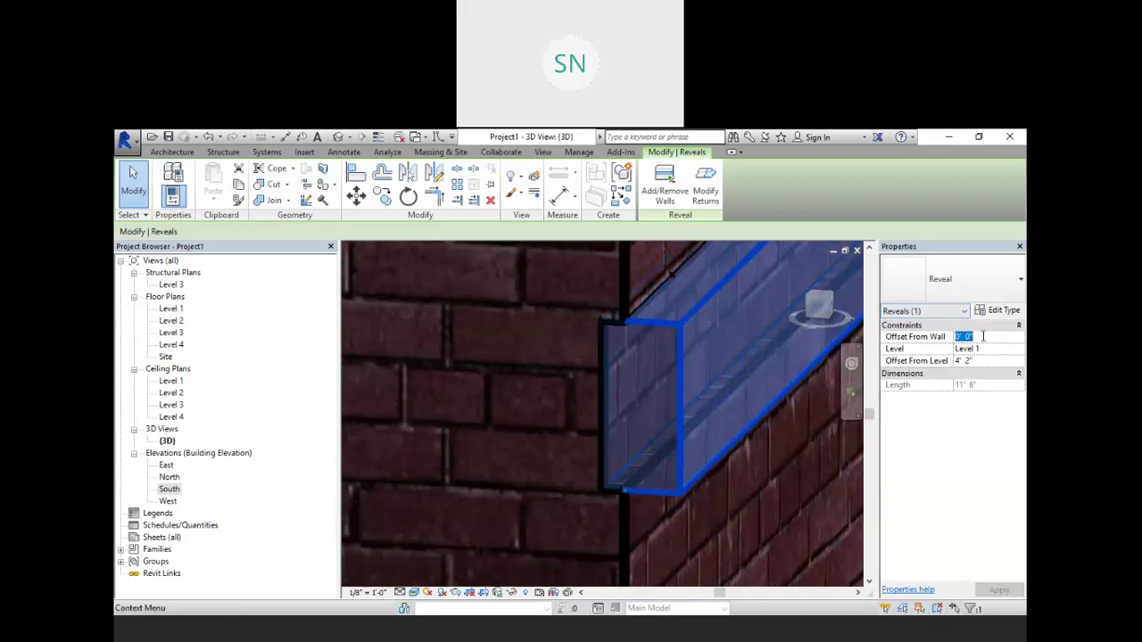
text(1)
text(')
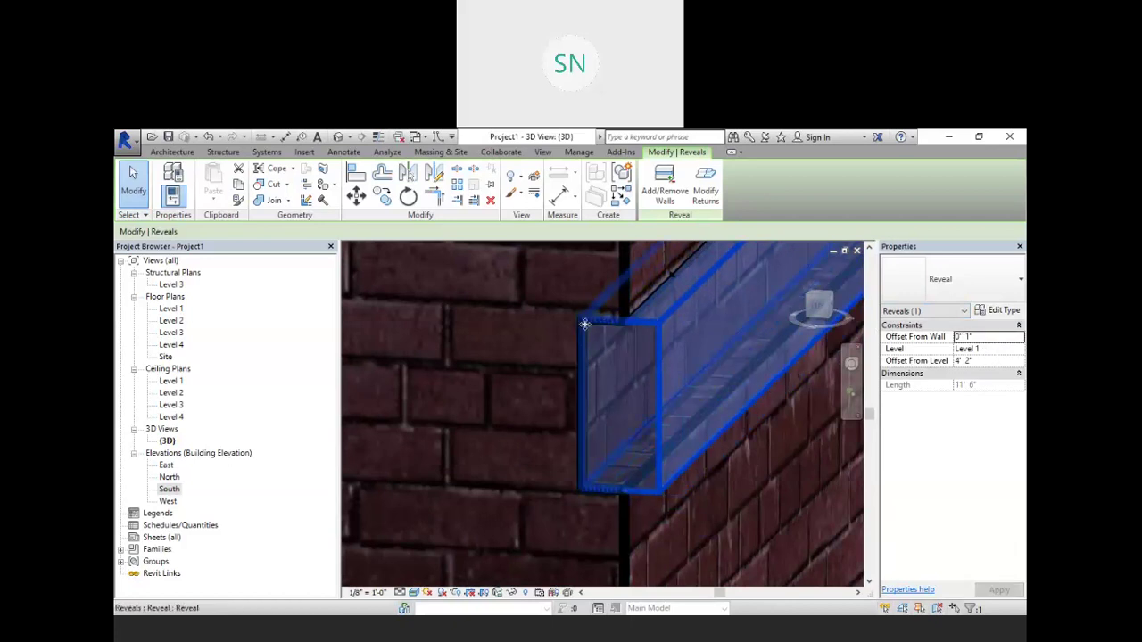
Set the reveal's offset from the wall to 2" and apply it.
click(992, 337)
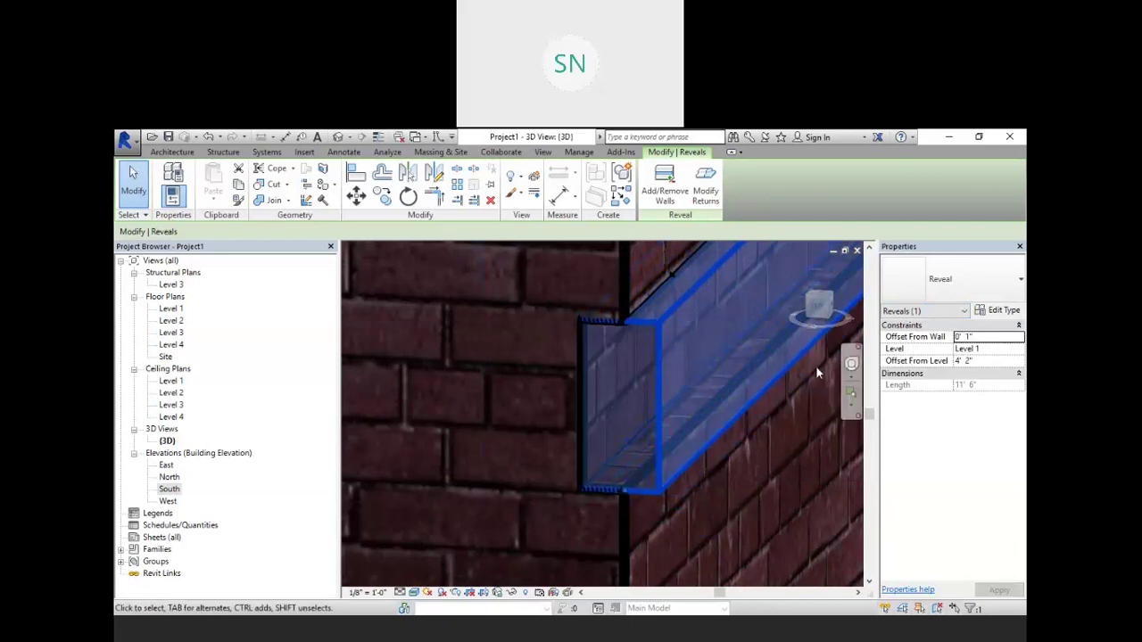
click(979, 337)
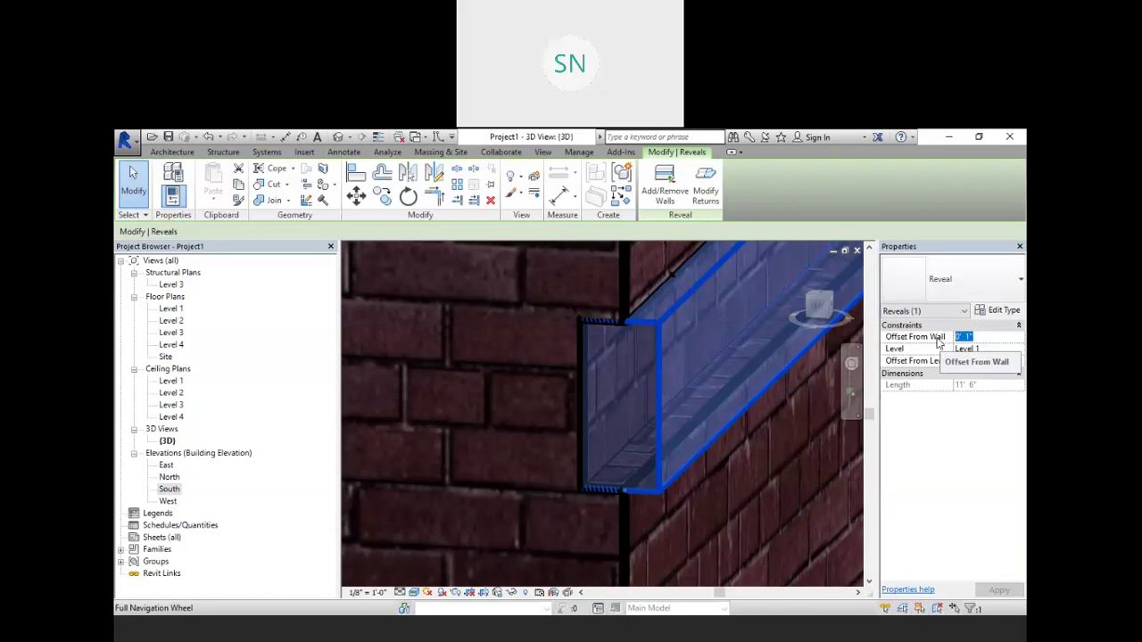
text(2)
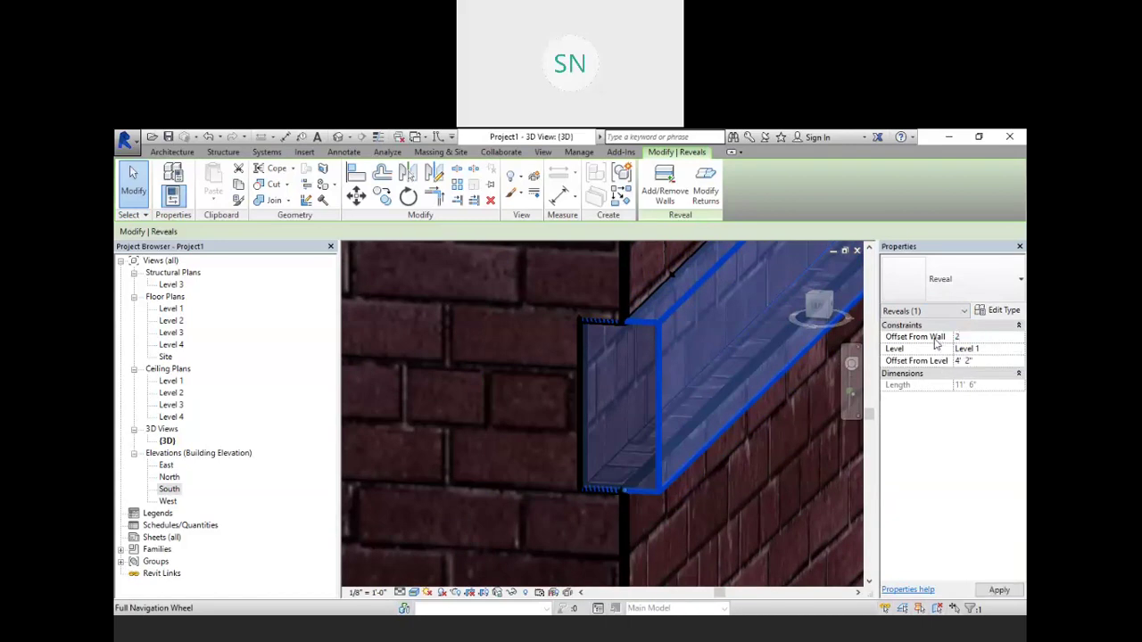
click(998, 591)
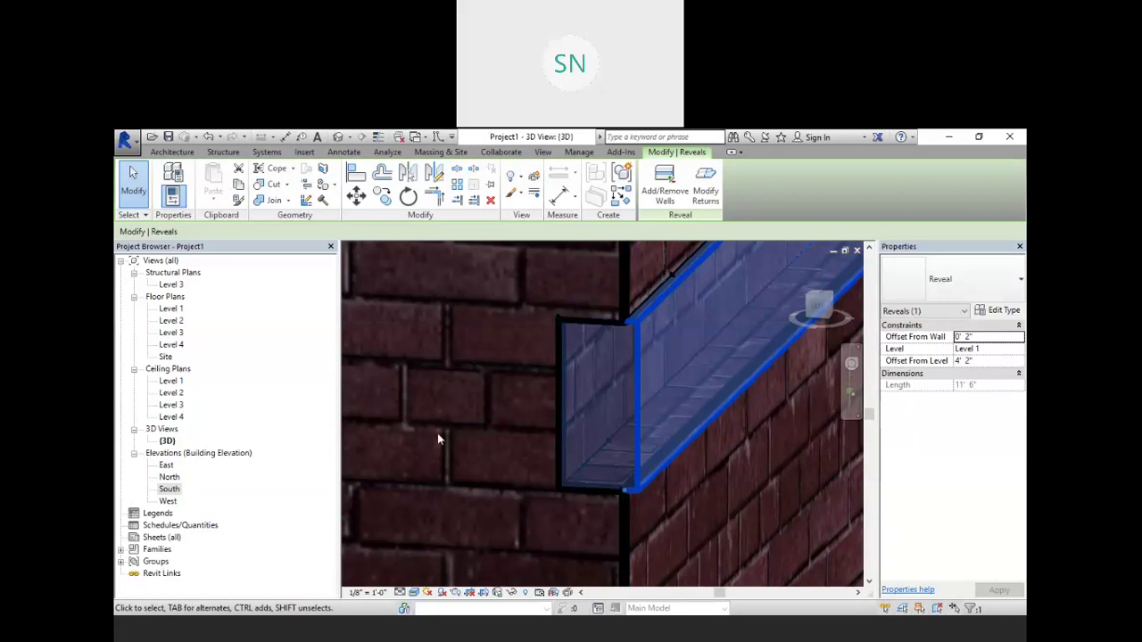
Inspect the recessed reveal at the wall corner, selected and unselected, and against the whole building in 3D.
scroll(437, 438, down, 10)
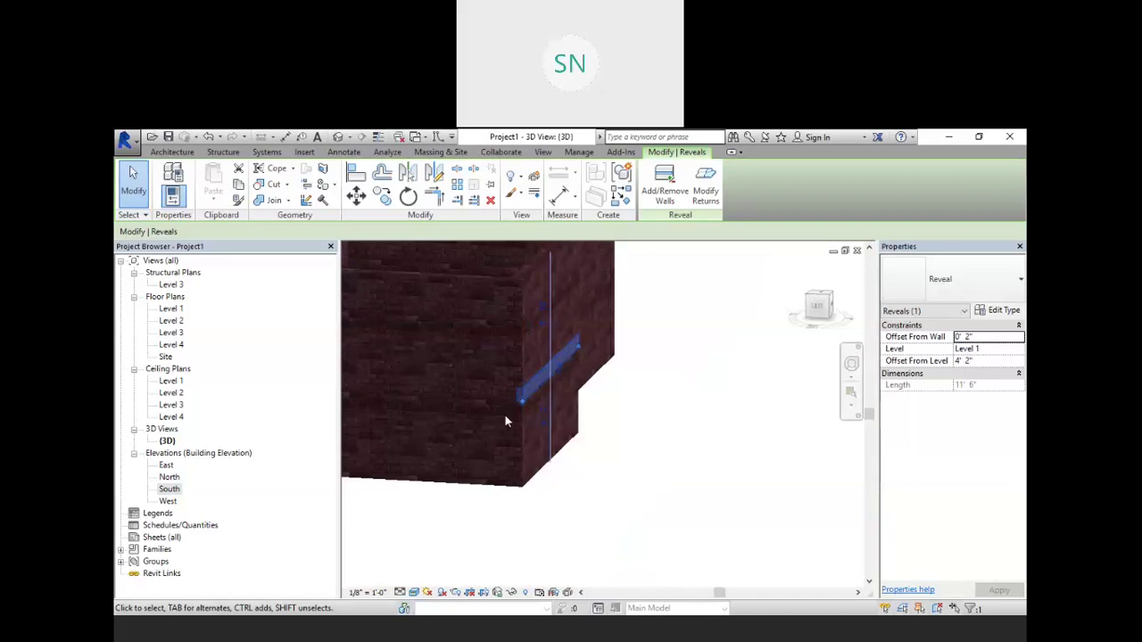
middle_drag(533, 449, 578, 461)
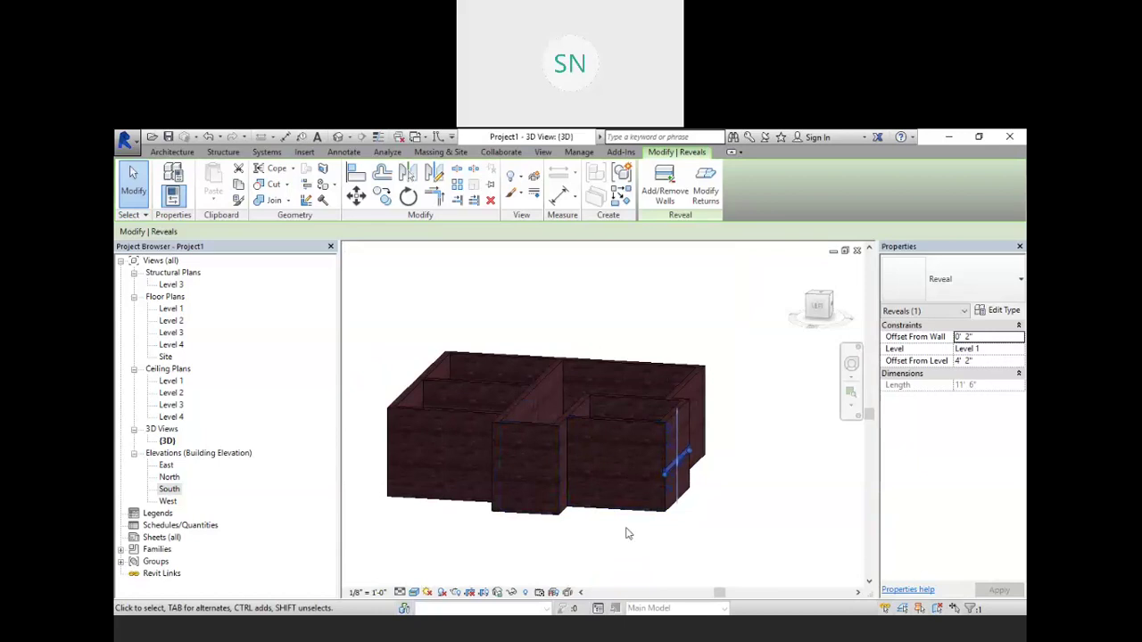
scroll(672, 470, up, 5)
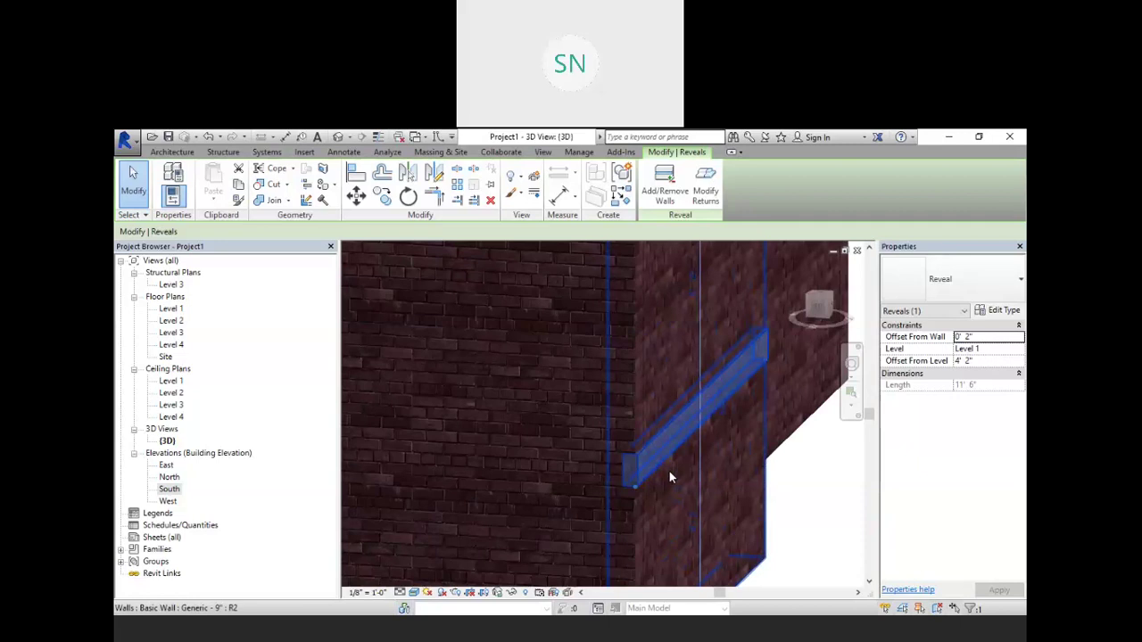
scroll(669, 471, up, 3)
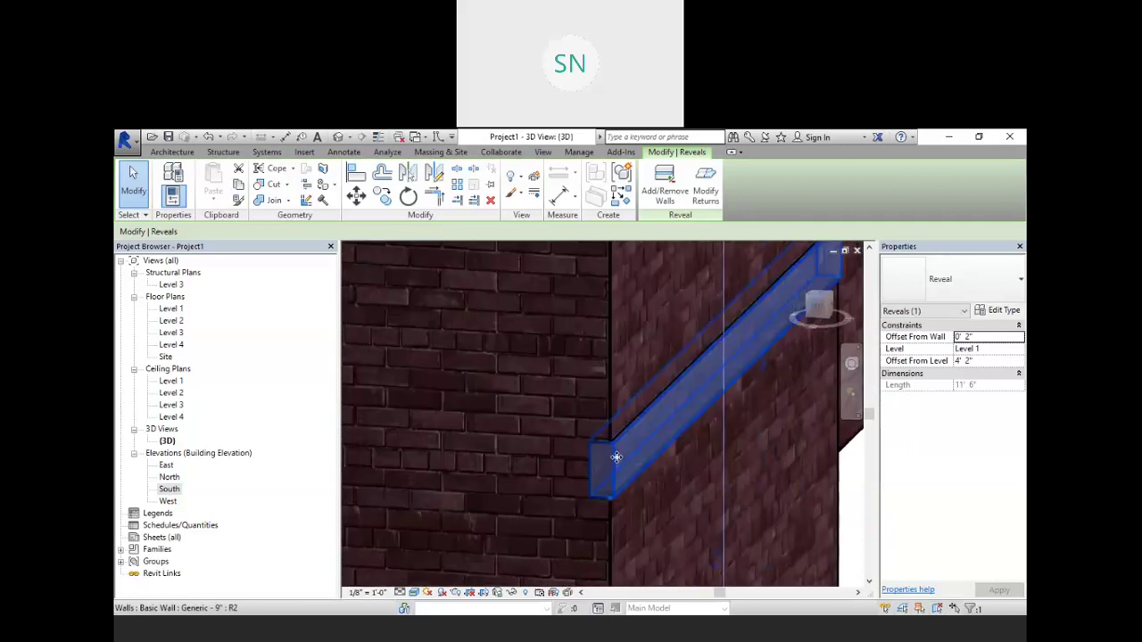
scroll(613, 455, down, 3)
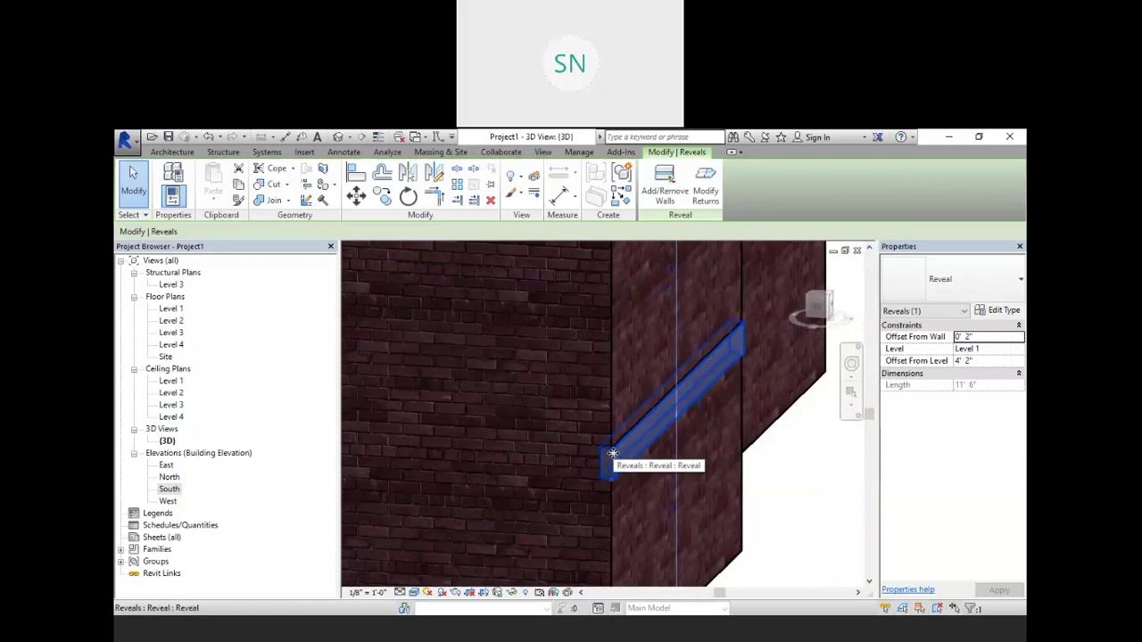
key(Escape)
scroll(611, 472, up, 3)
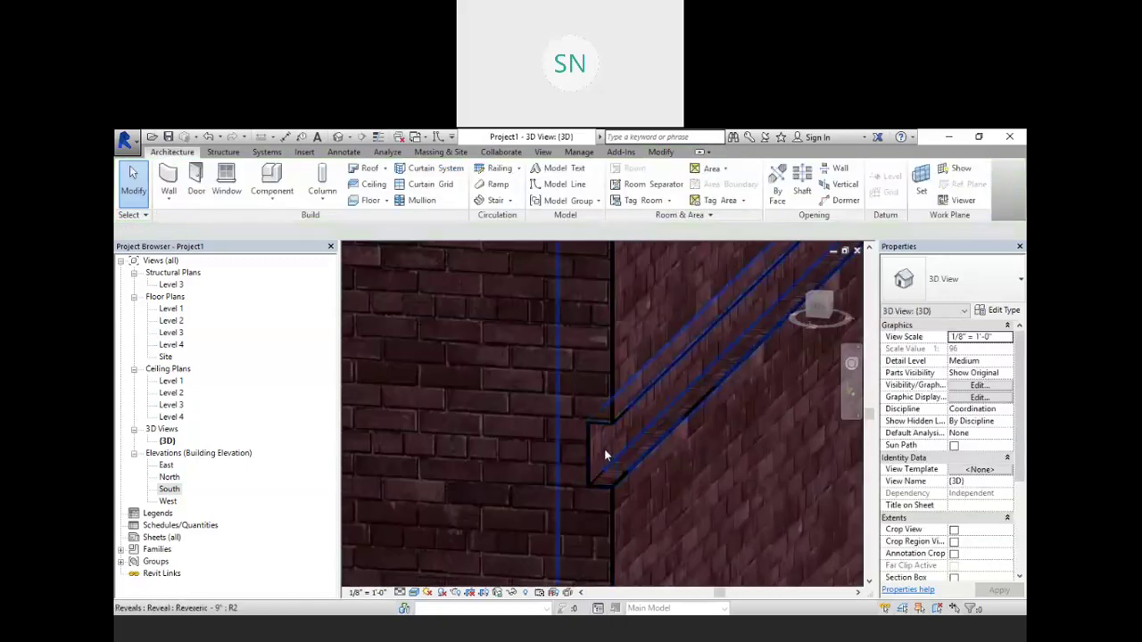
scroll(615, 437, down, 2)
scroll(621, 428, down, 5)
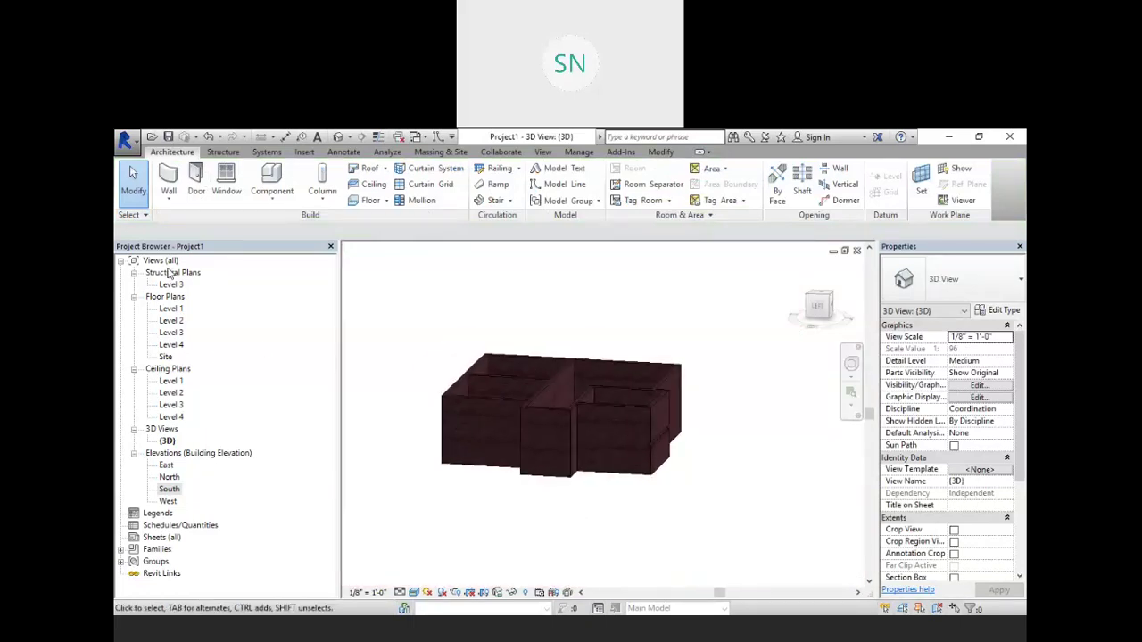
scroll(618, 437, up, 3)
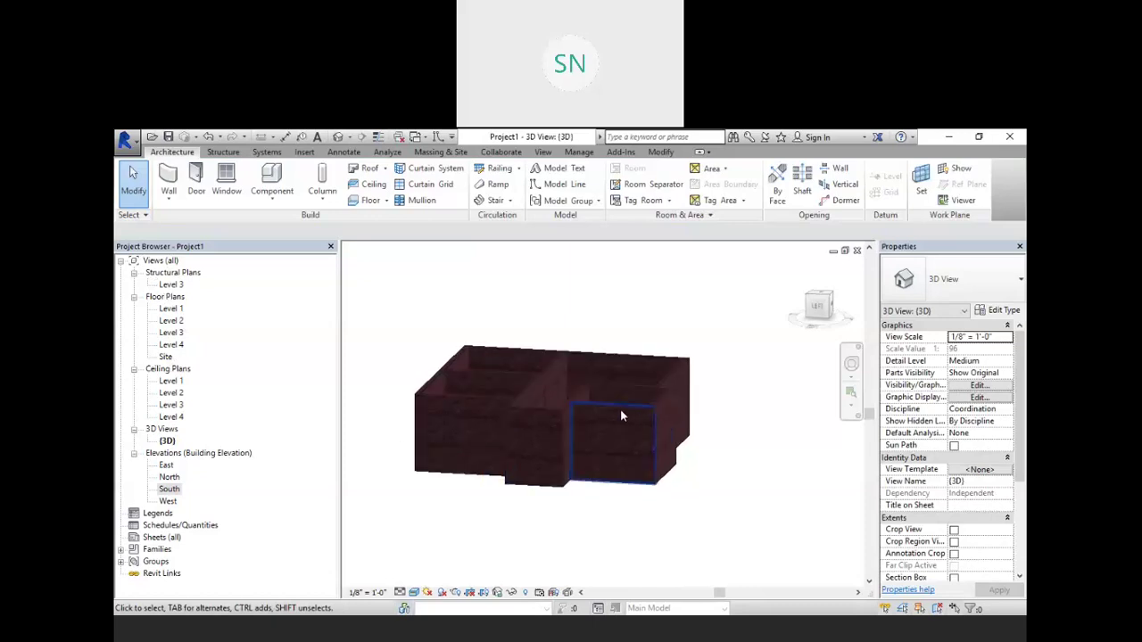
click(602, 449)
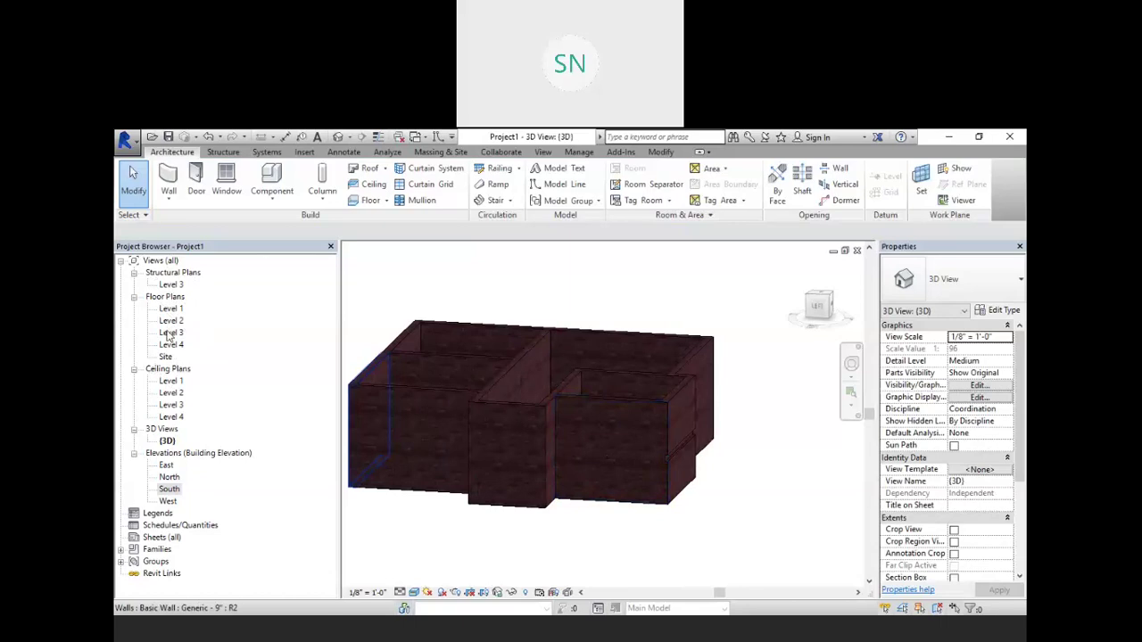
Compare the view properties of the Level 3 structural plan and the Level 3 ceiling plan.
click(171, 285)
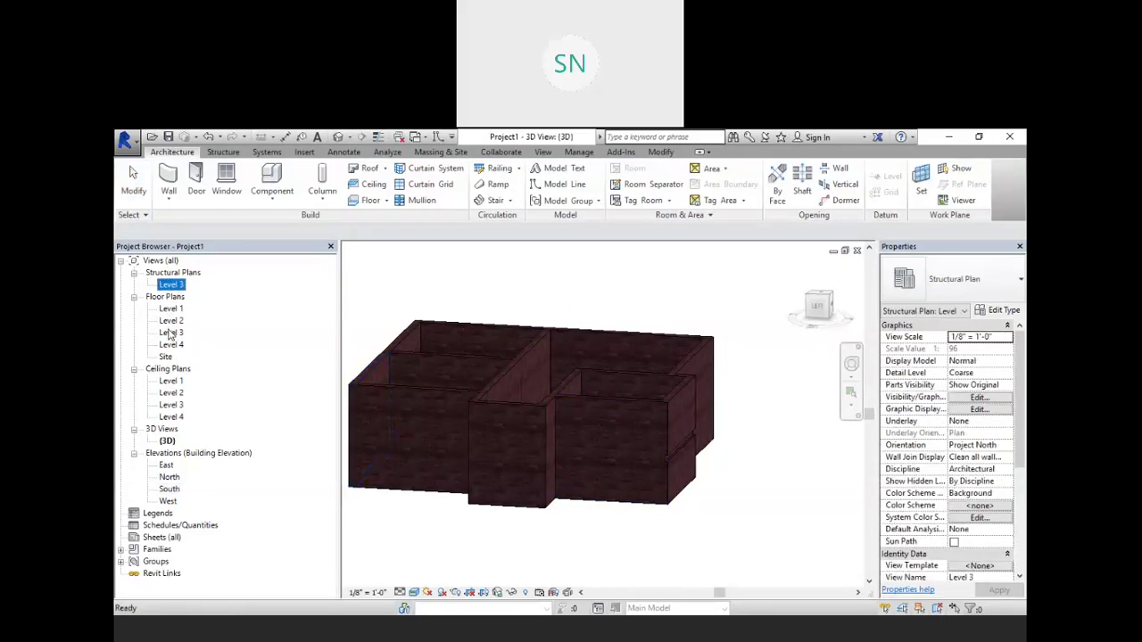
click(171, 405)
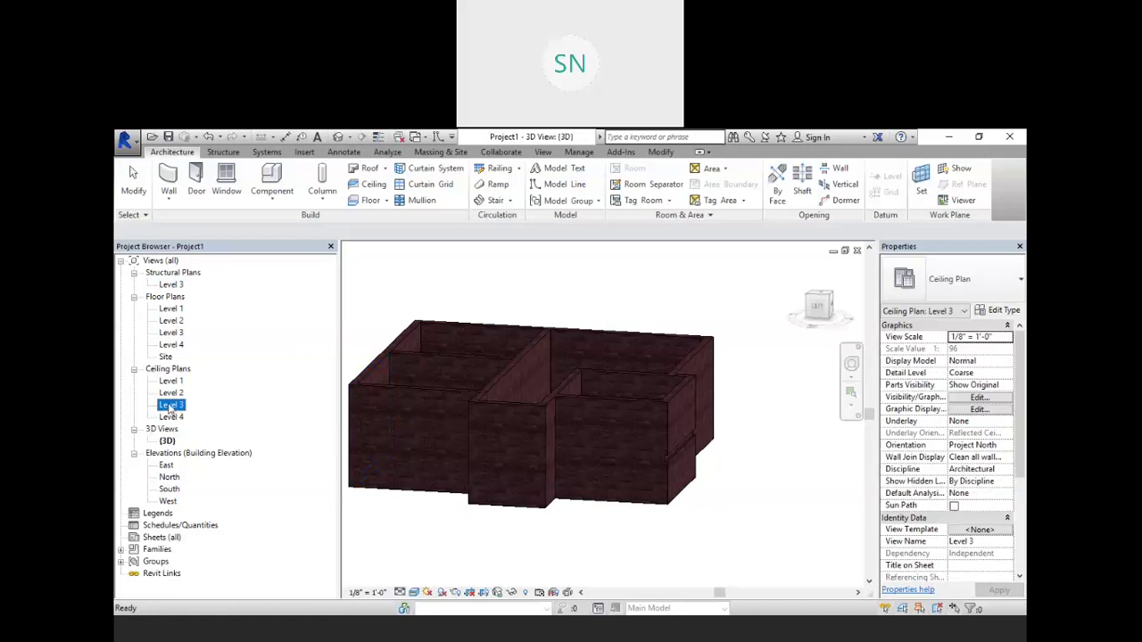
click(171, 285)
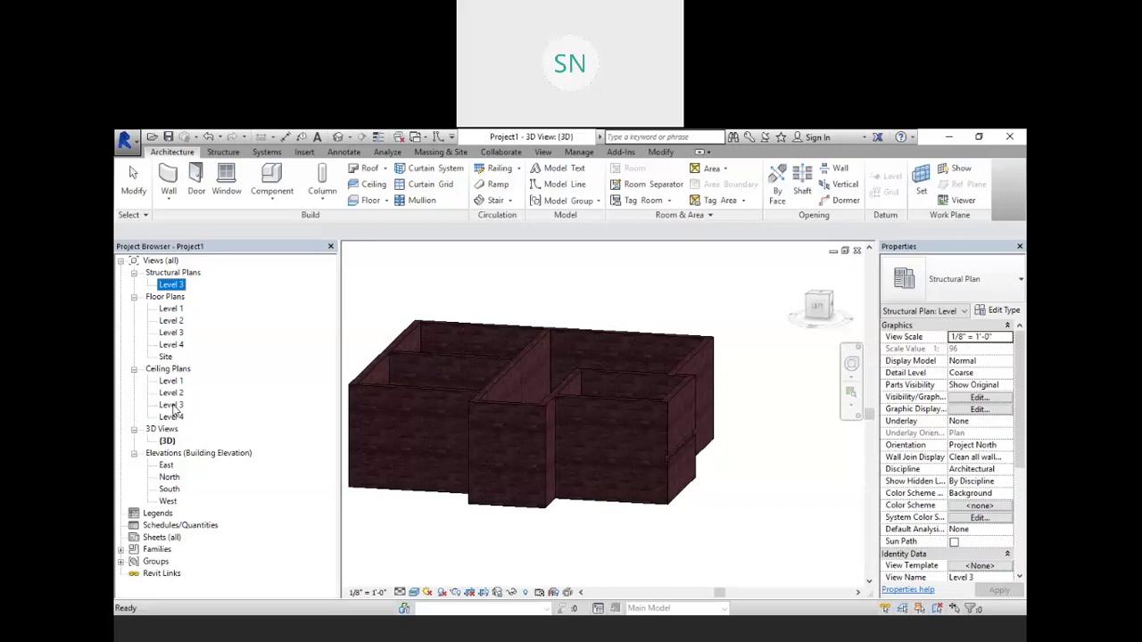
click(171, 406)
click(563, 444)
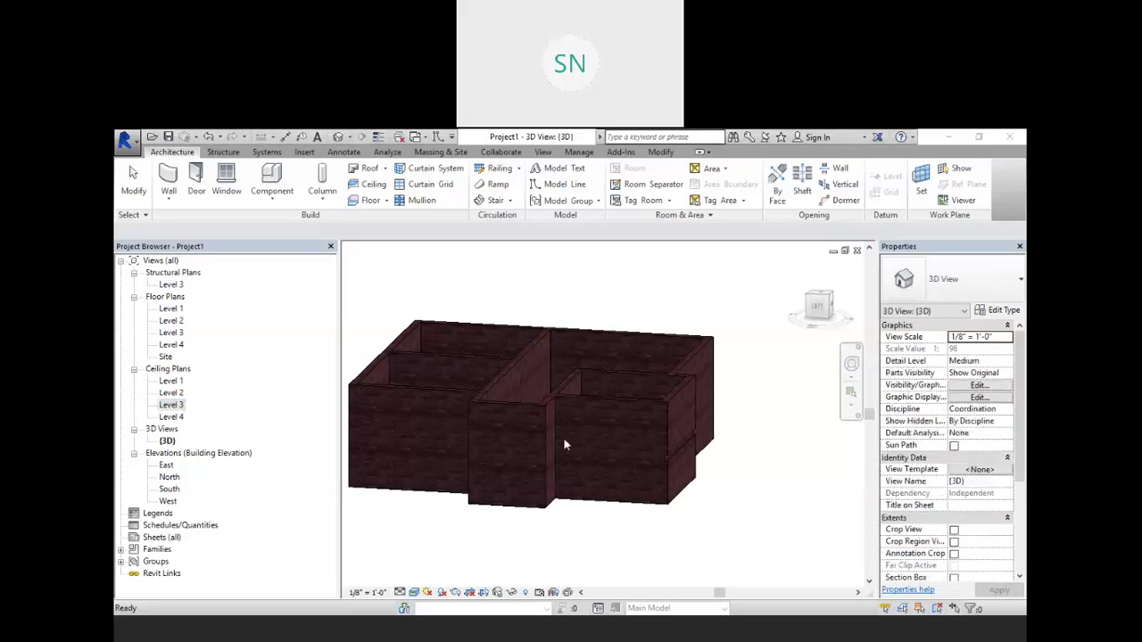
Open the Level 3 ceiling plan and review the model categories in its visibility/graphic overrides, leaving them unchanged.
double_click(170, 406)
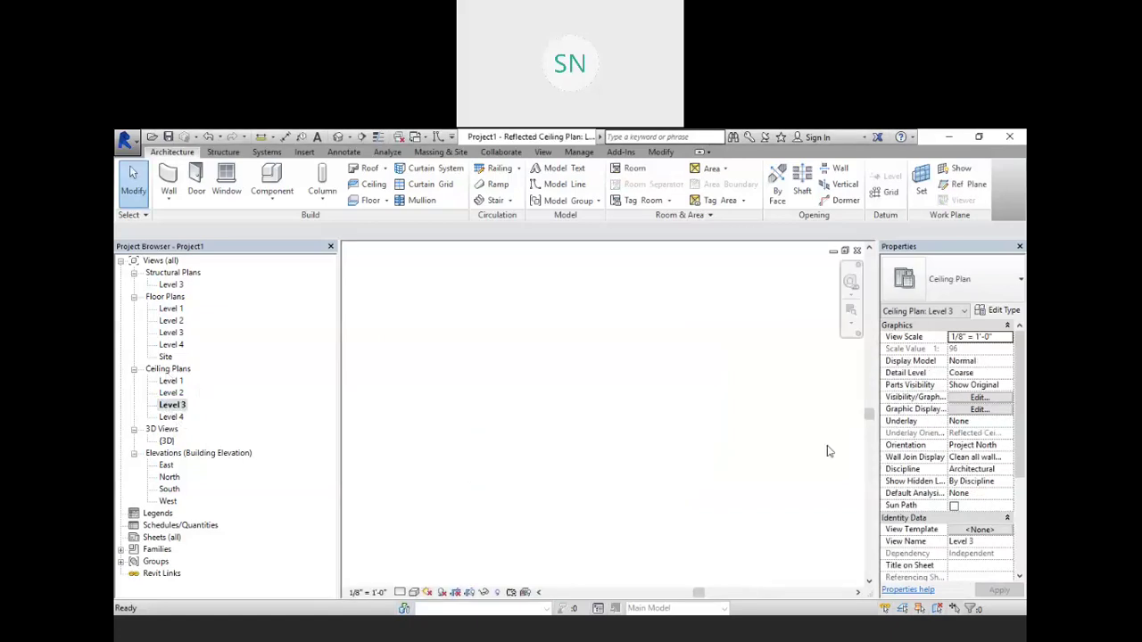
click(978, 398)
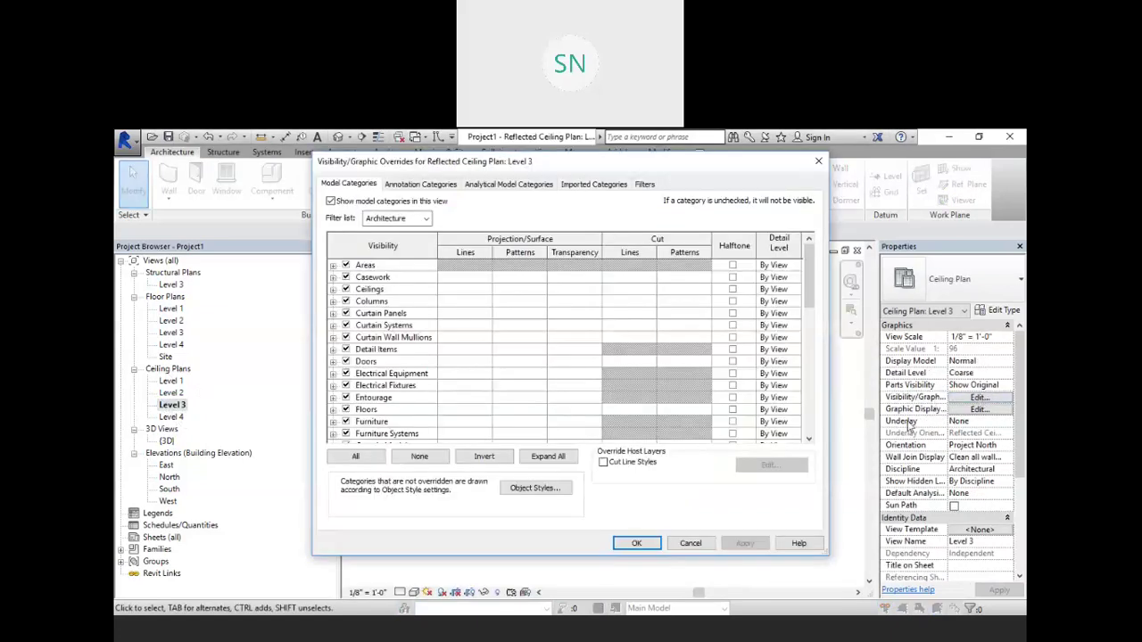
scroll(399, 290, down, 4)
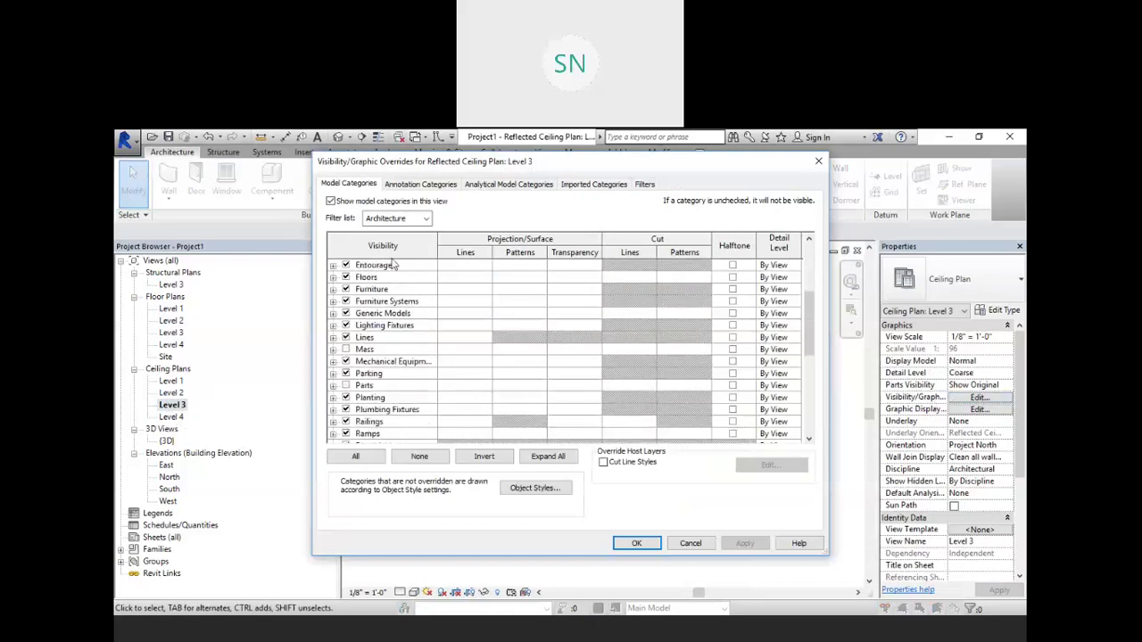
scroll(406, 336, down, 2)
scroll(408, 373, down, 2)
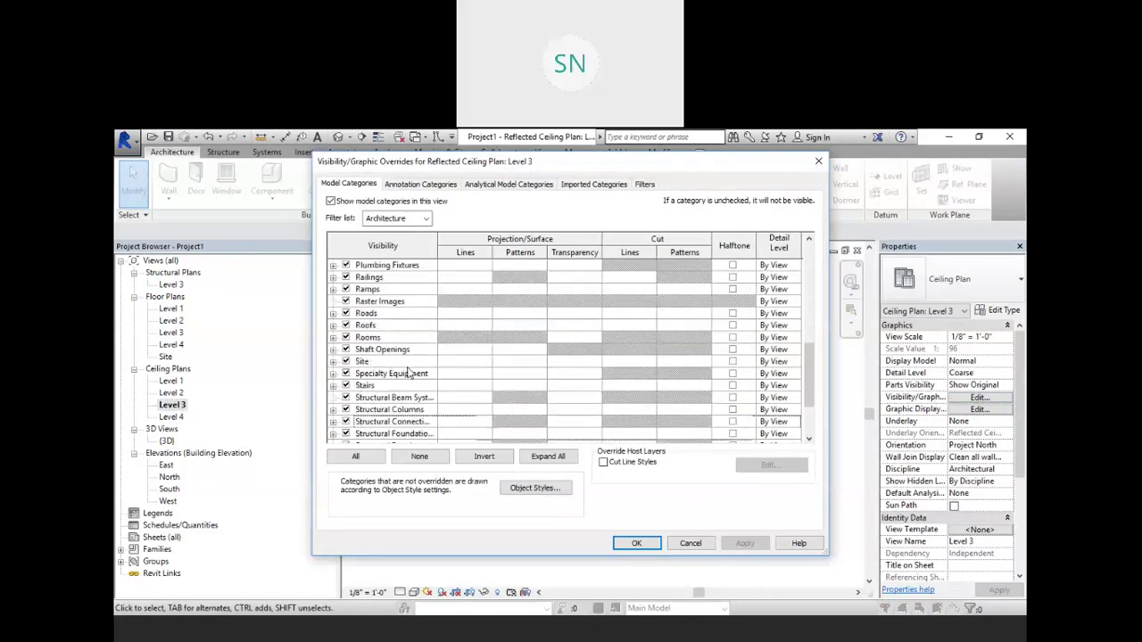
scroll(408, 373, down, 2)
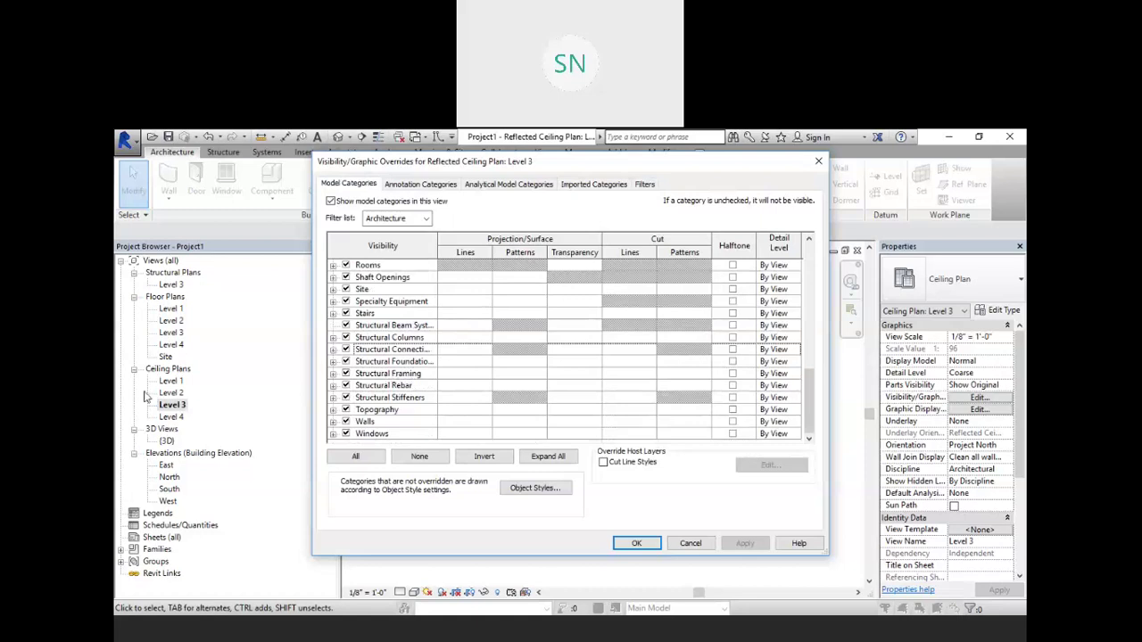
click(818, 160)
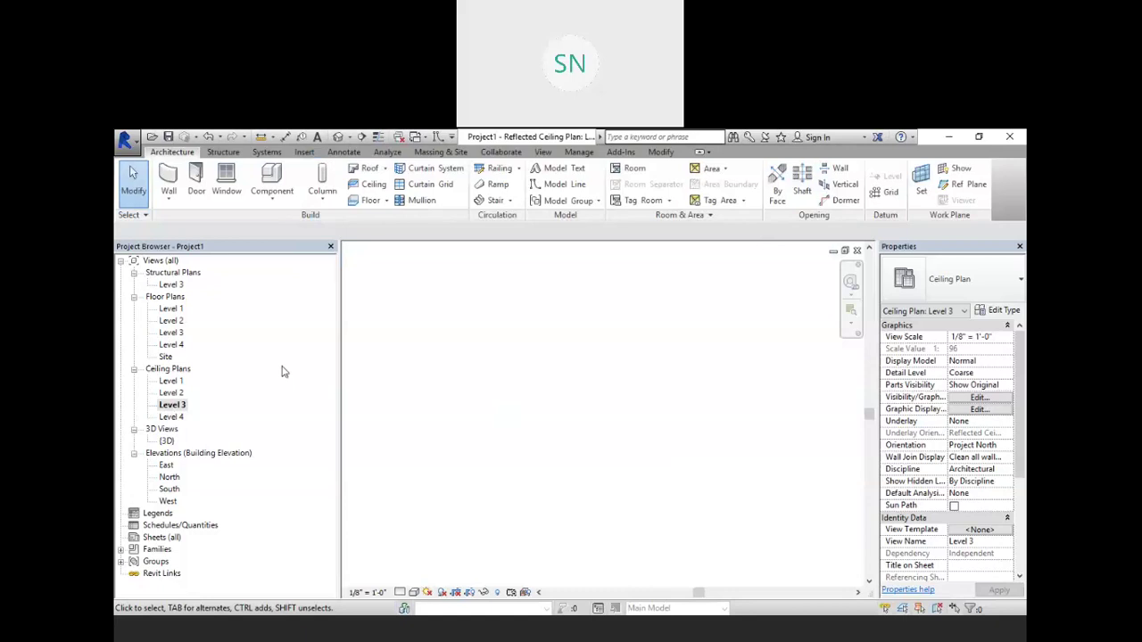
Open the Level 3 floor plan and review its visibility/graphic overrides without changing them.
double_click(171, 333)
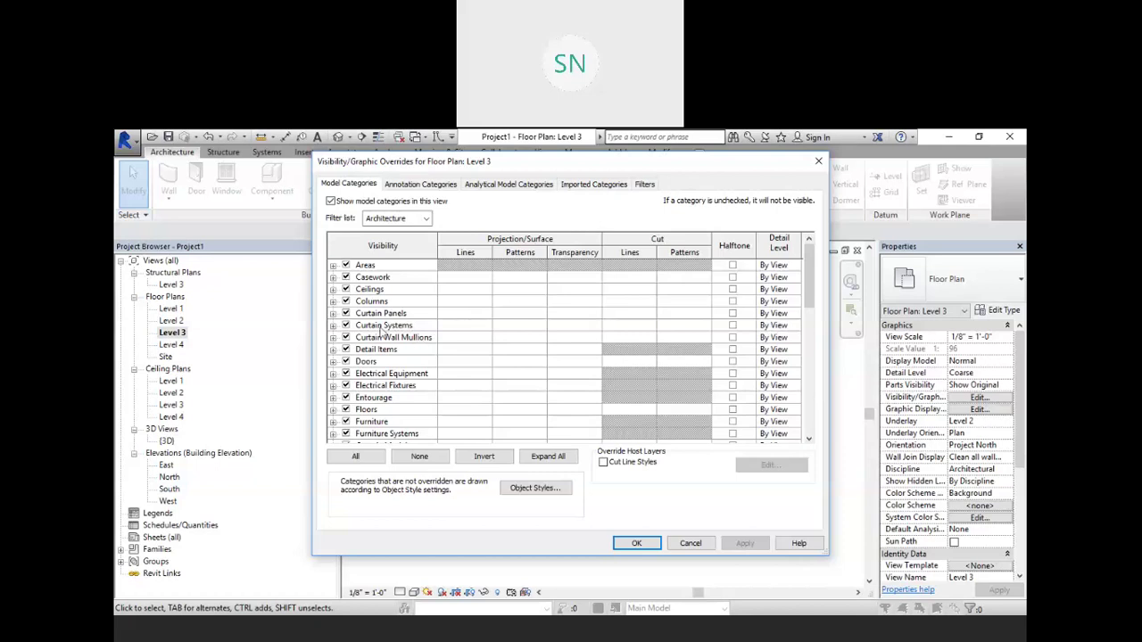
click(173, 308)
click(817, 163)
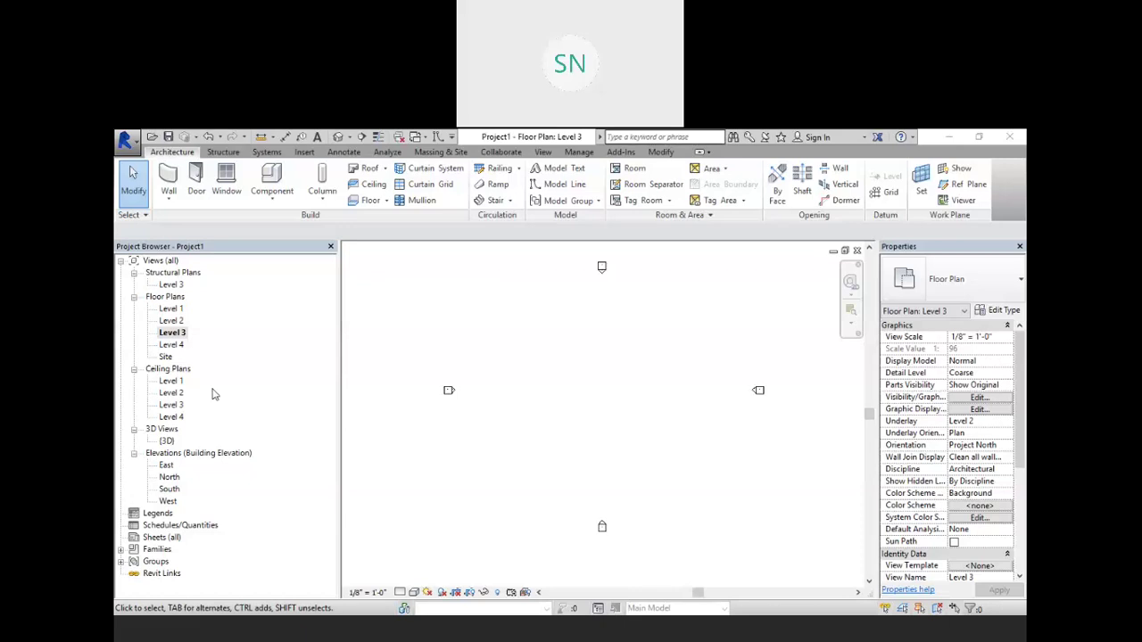
click(688, 327)
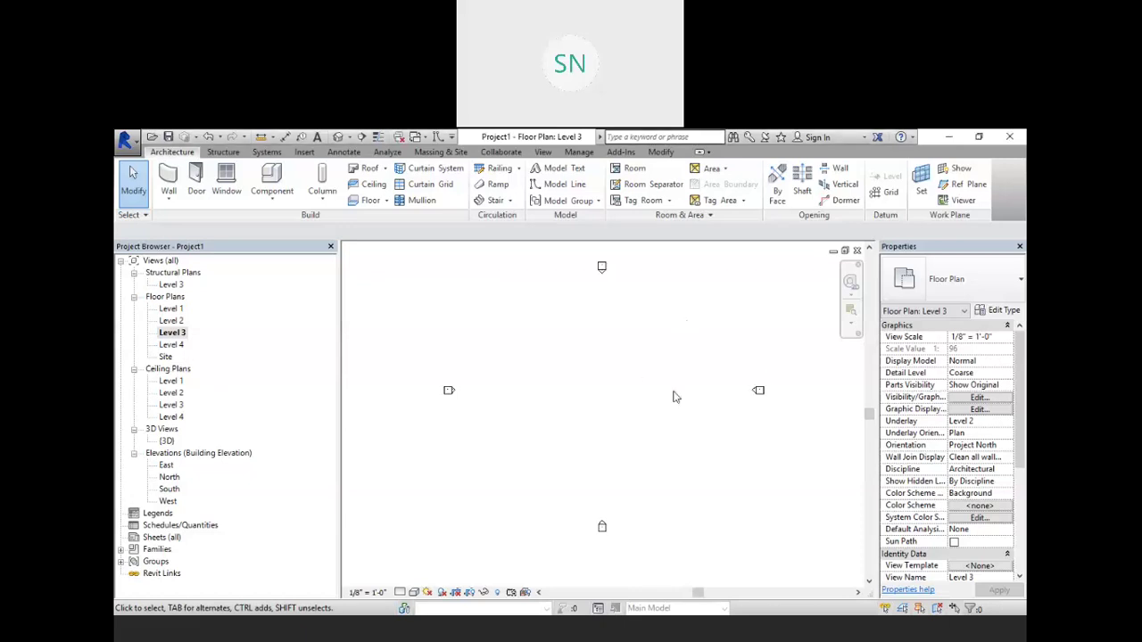
Draw a freestanding Generic - 9" wall about 27' 6" long beside the building in the 3D view.
click(338, 136)
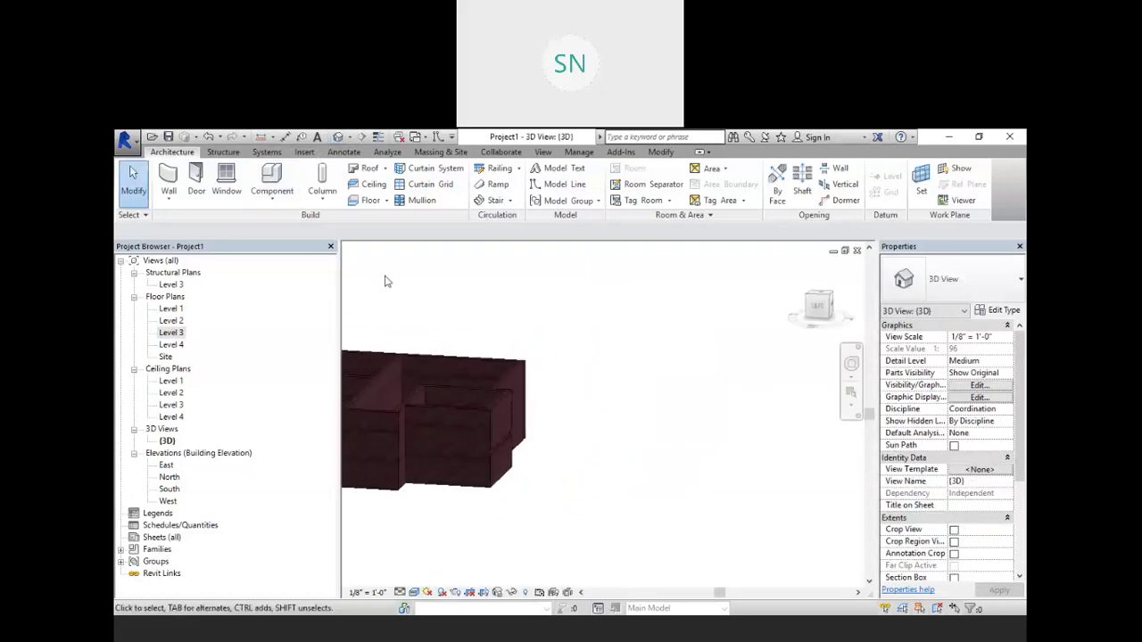
click(169, 183)
click(568, 484)
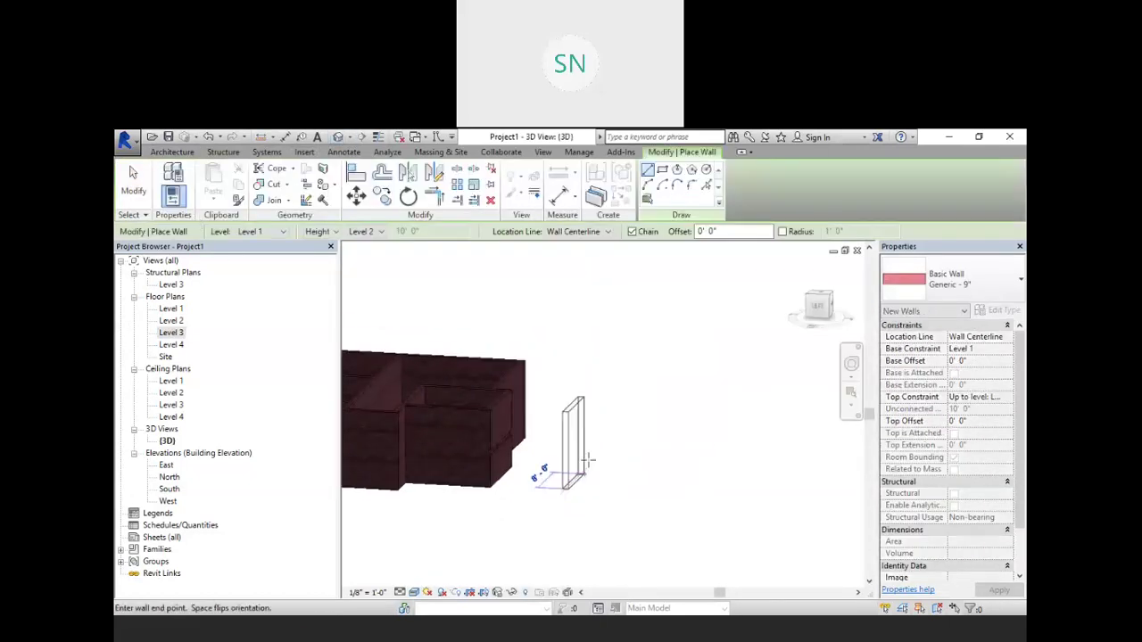
click(607, 446)
right_click(641, 363)
click(661, 361)
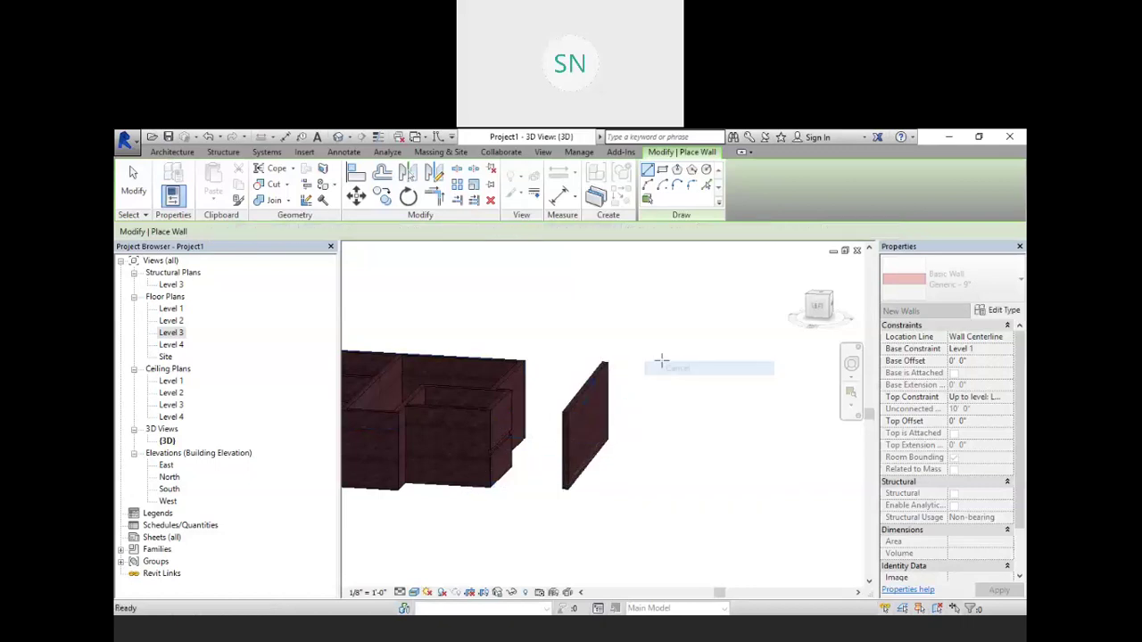
scroll(591, 410, up, 5)
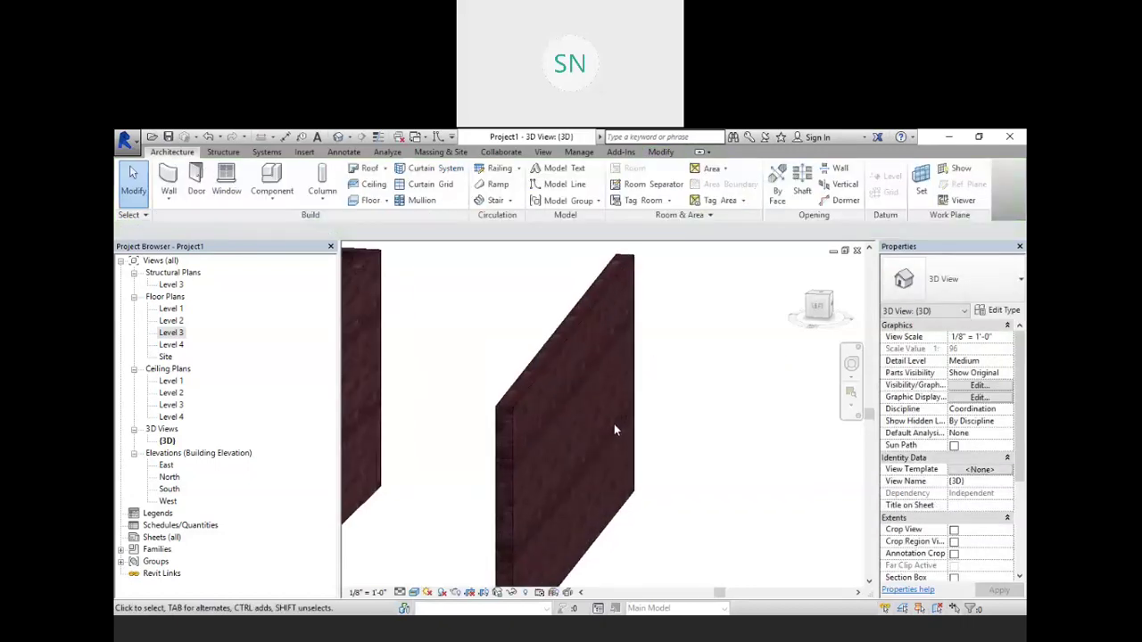
shift+middle_drag(579, 445, 571, 466)
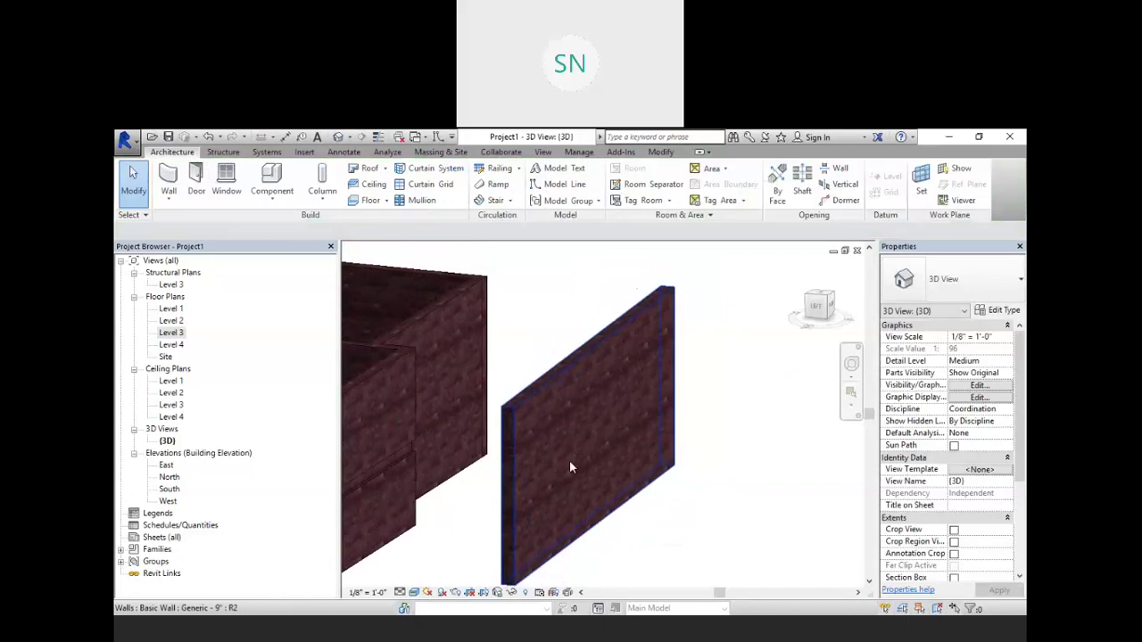
Place a horizontal Cornice wall sweep along the freestanding wall, about 6' 3" above Level 1.
click(170, 192)
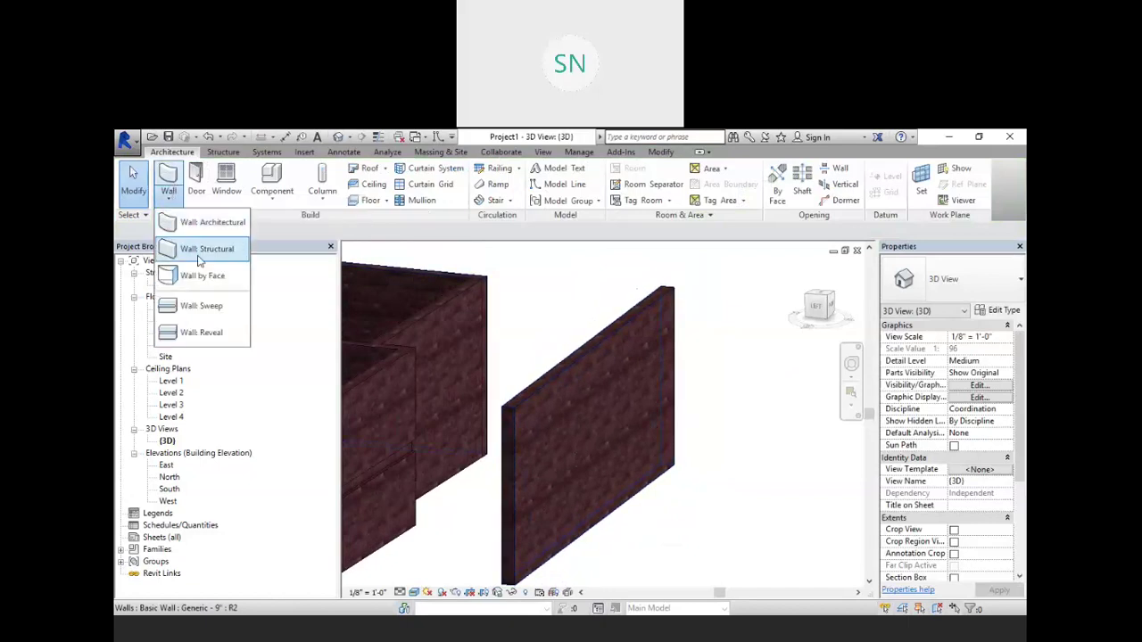
click(202, 306)
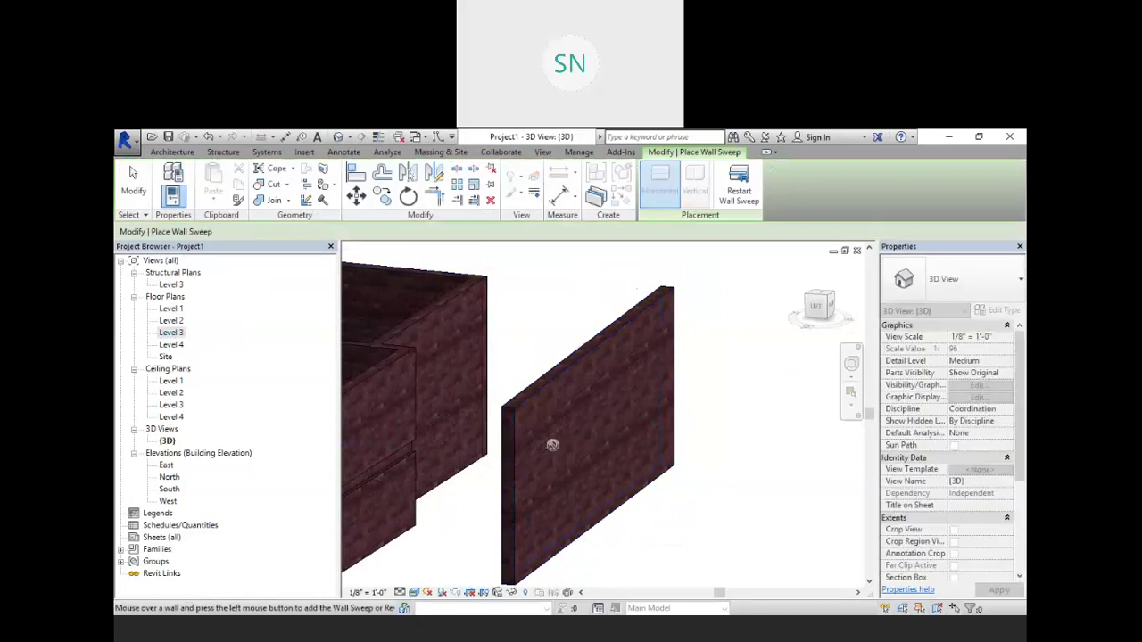
right_click(746, 291)
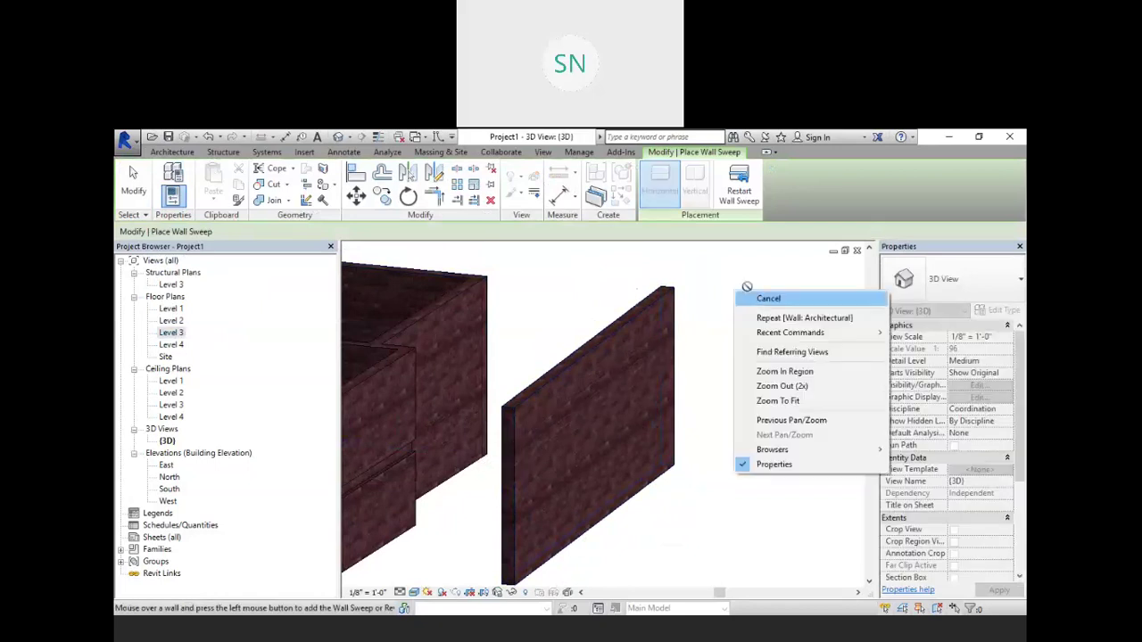
click(782, 296)
scroll(504, 471, up, 5)
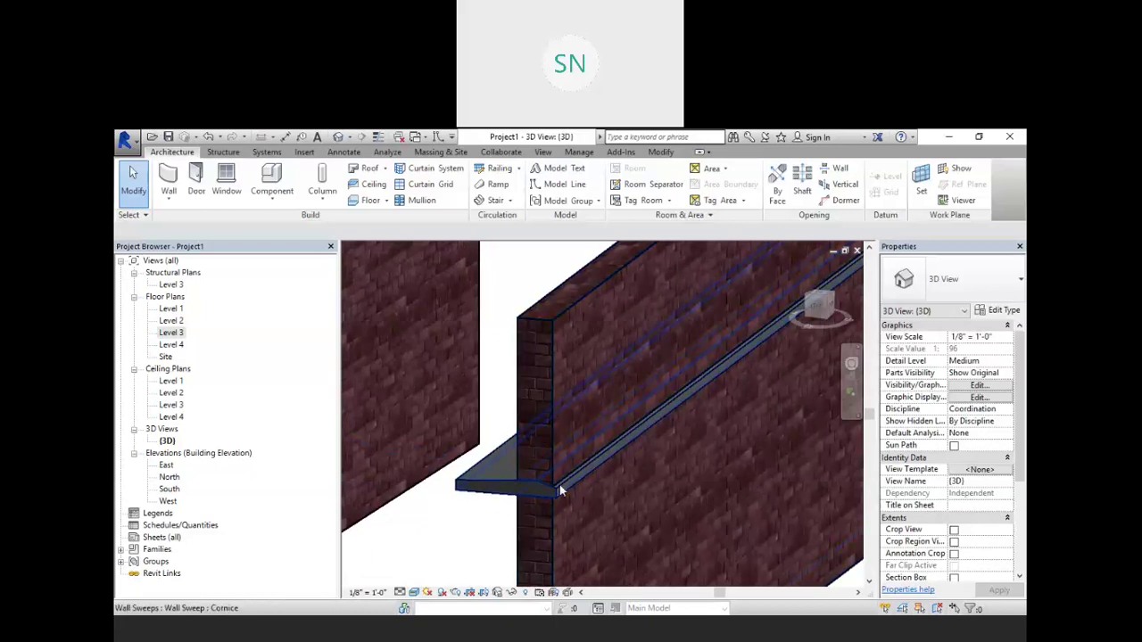
scroll(500, 501, down, 4)
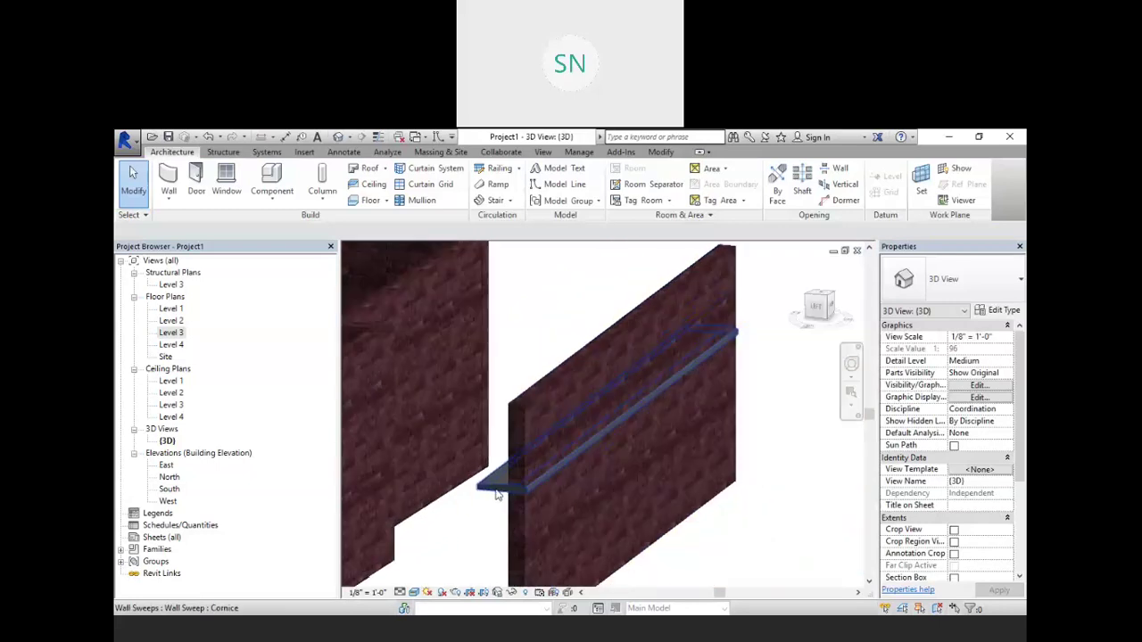
middle_drag(498, 490, 467, 487)
Change the Cornice sweep type's profile to Parapet Cap-Precast : 20" Wide and apply it.
click(468, 486)
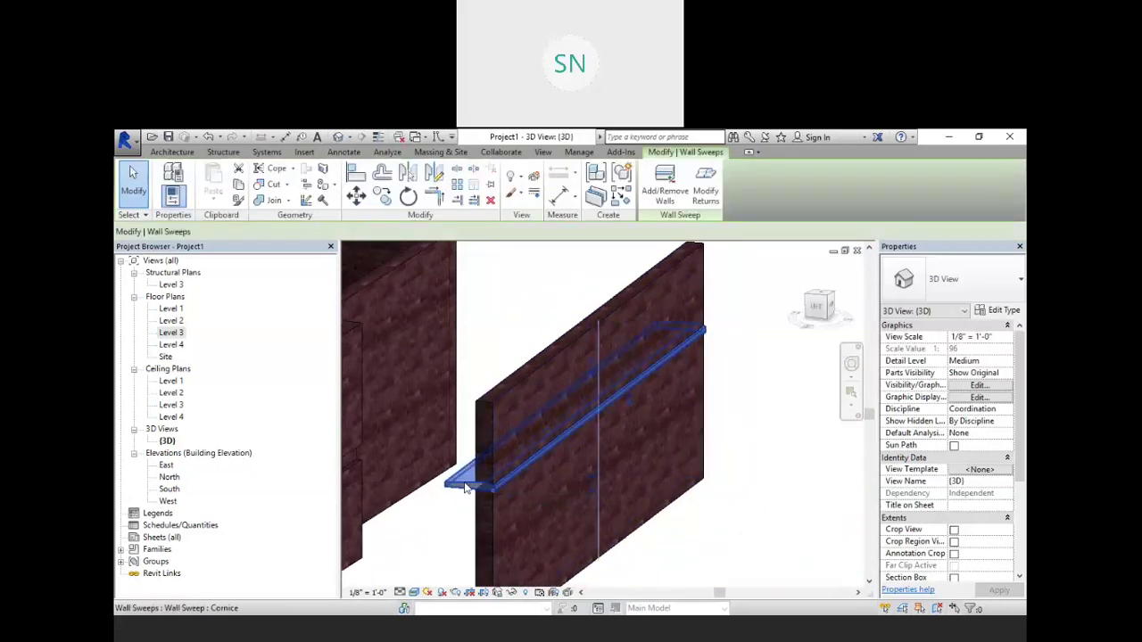
click(1002, 310)
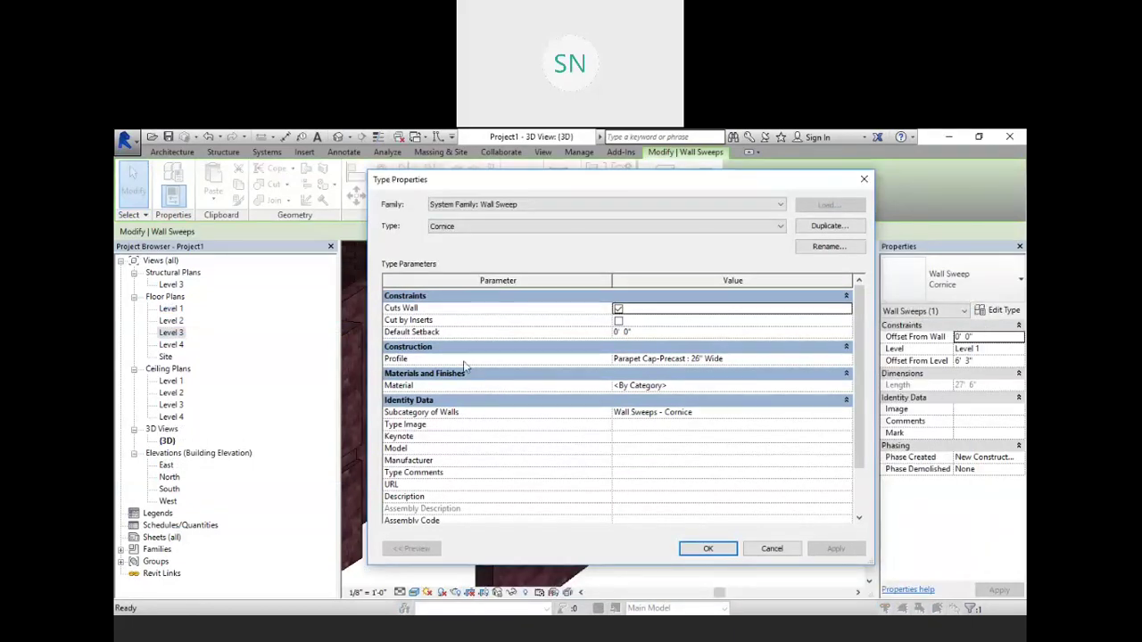
click(847, 358)
click(846, 359)
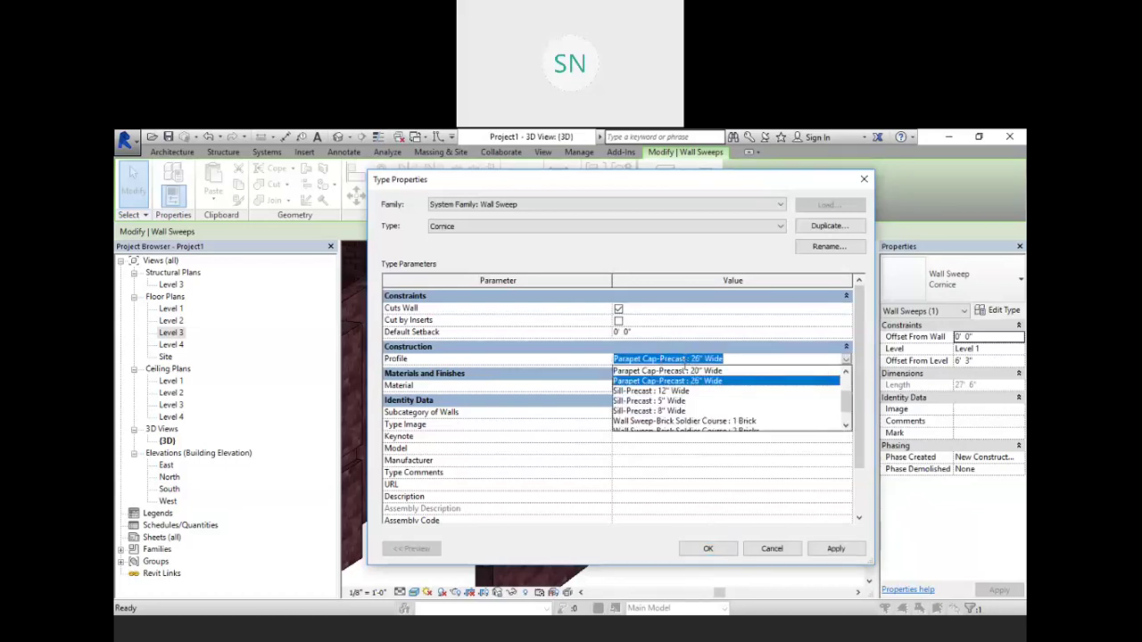
scroll(692, 396, up, 1)
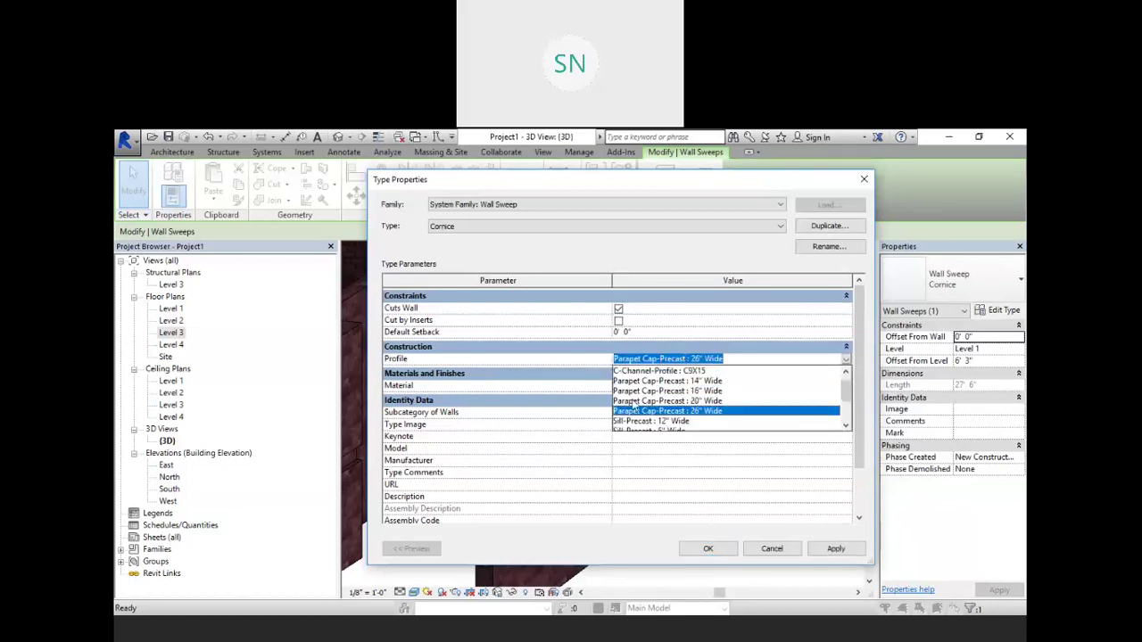
click(675, 402)
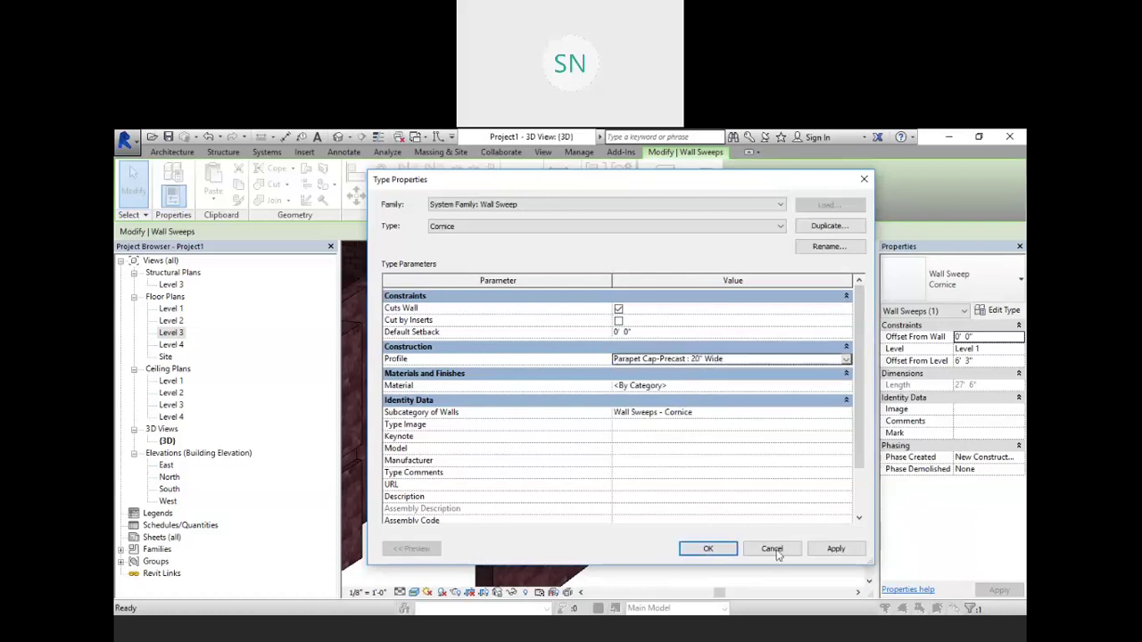
click(808, 549)
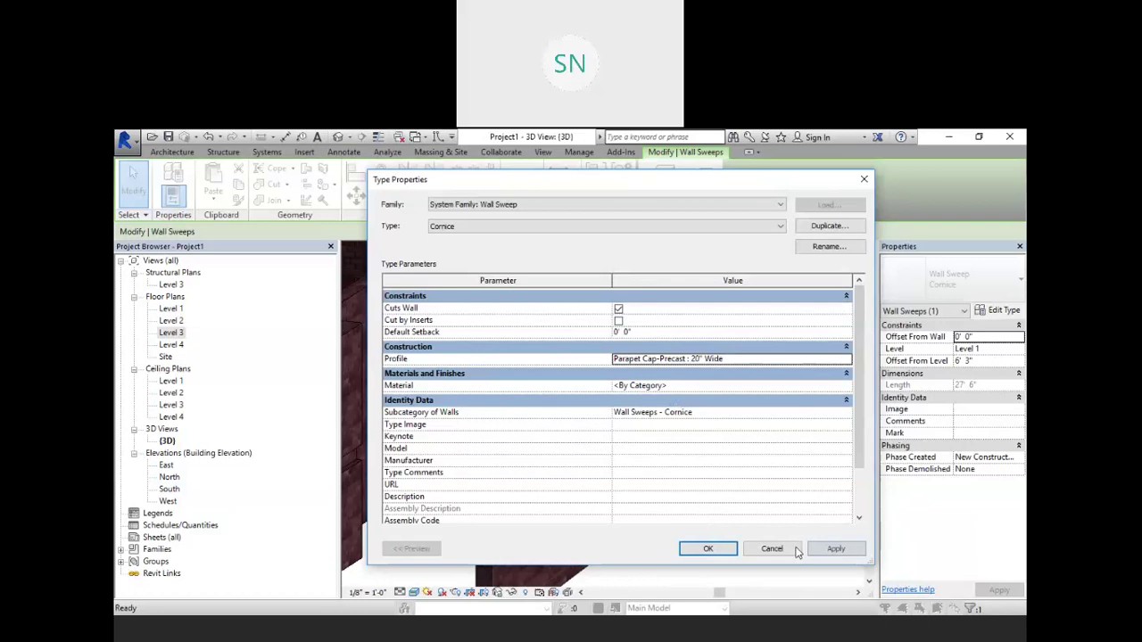
click(793, 549)
Set the wall sweep's offset from Level 1 to 10' 0" so it caps the freestanding wall.
scroll(499, 496, up, 3)
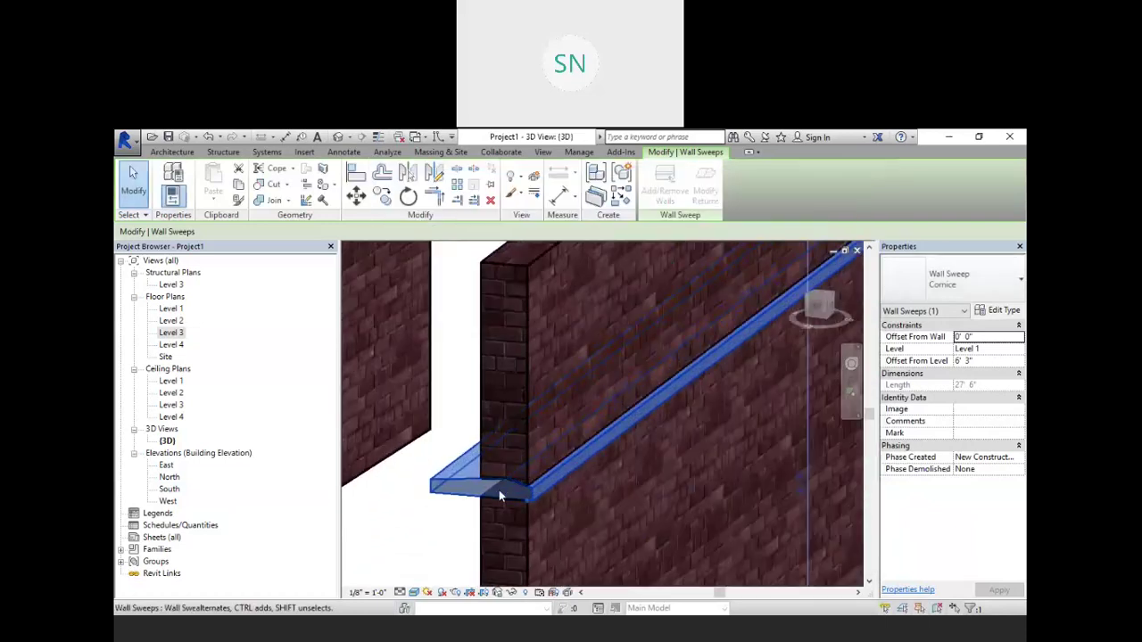
shift+middle_drag(499, 489, 547, 506)
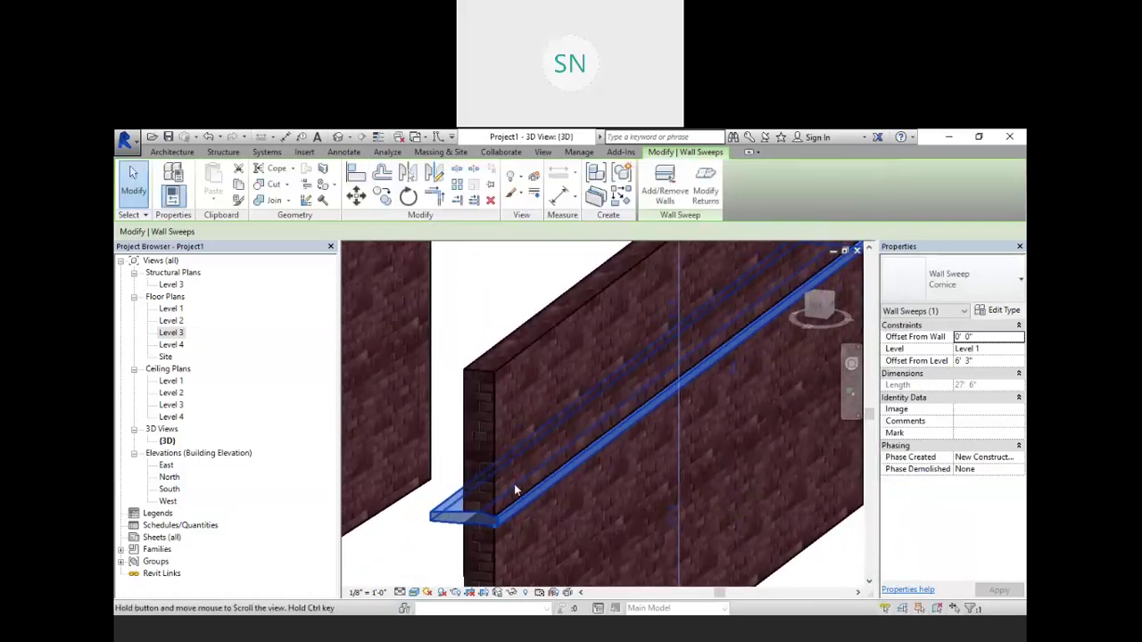
click(977, 363)
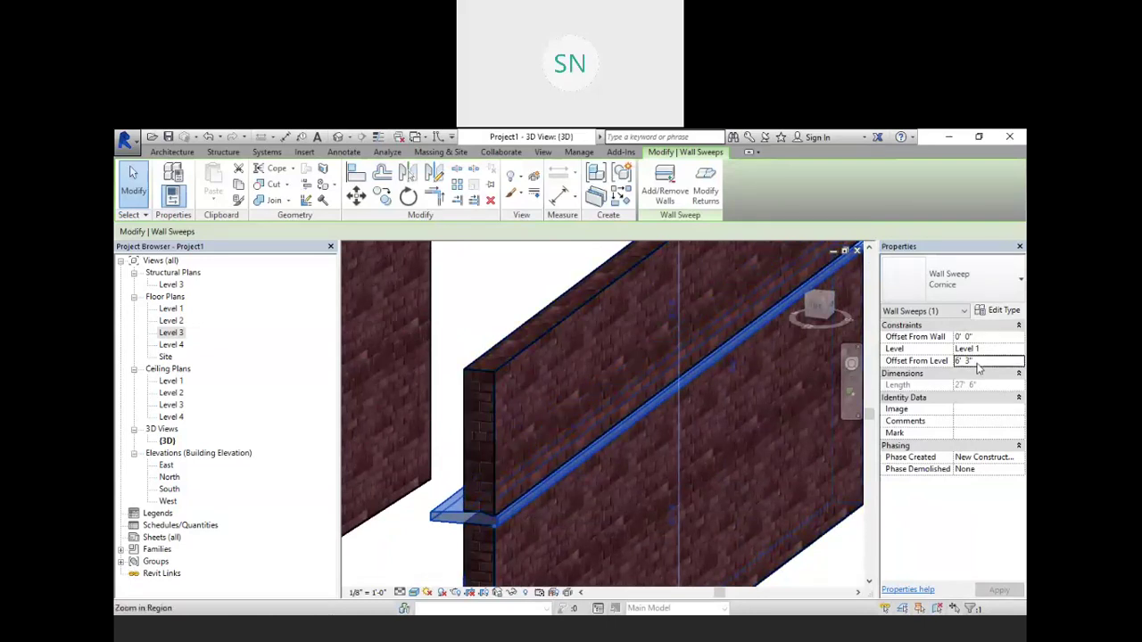
drag(978, 366, 890, 374)
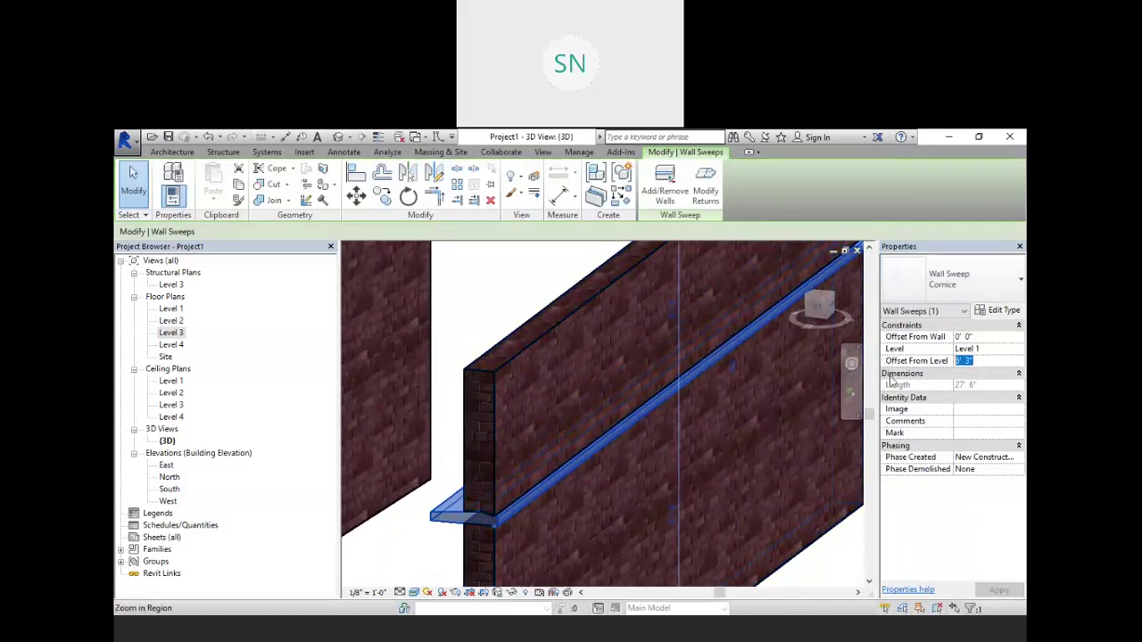
text(10' 0")
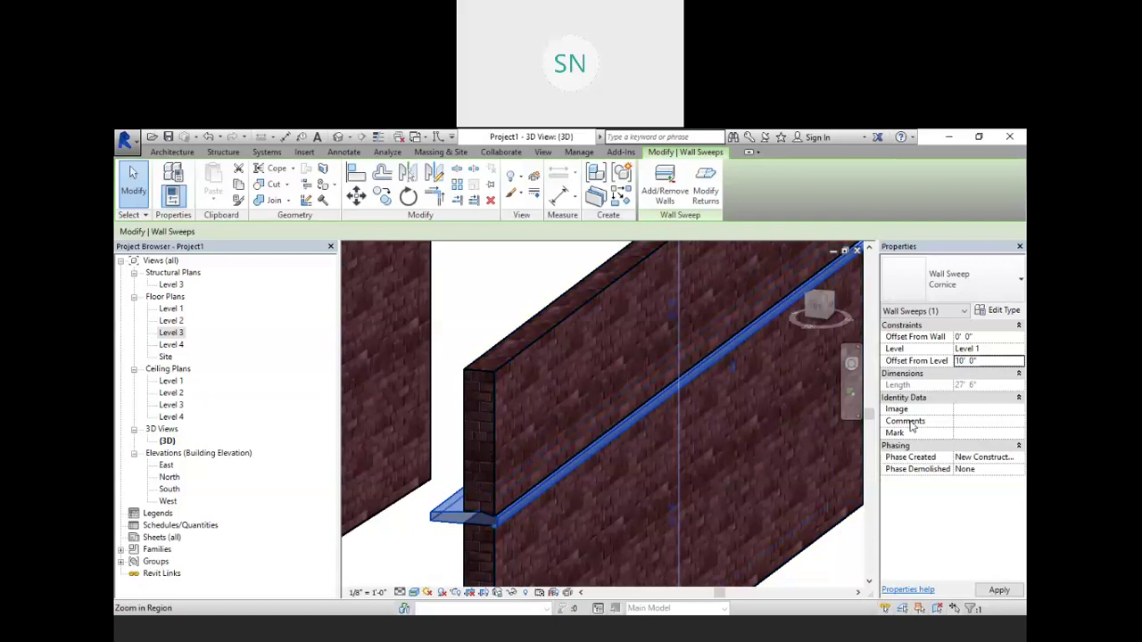
click(998, 593)
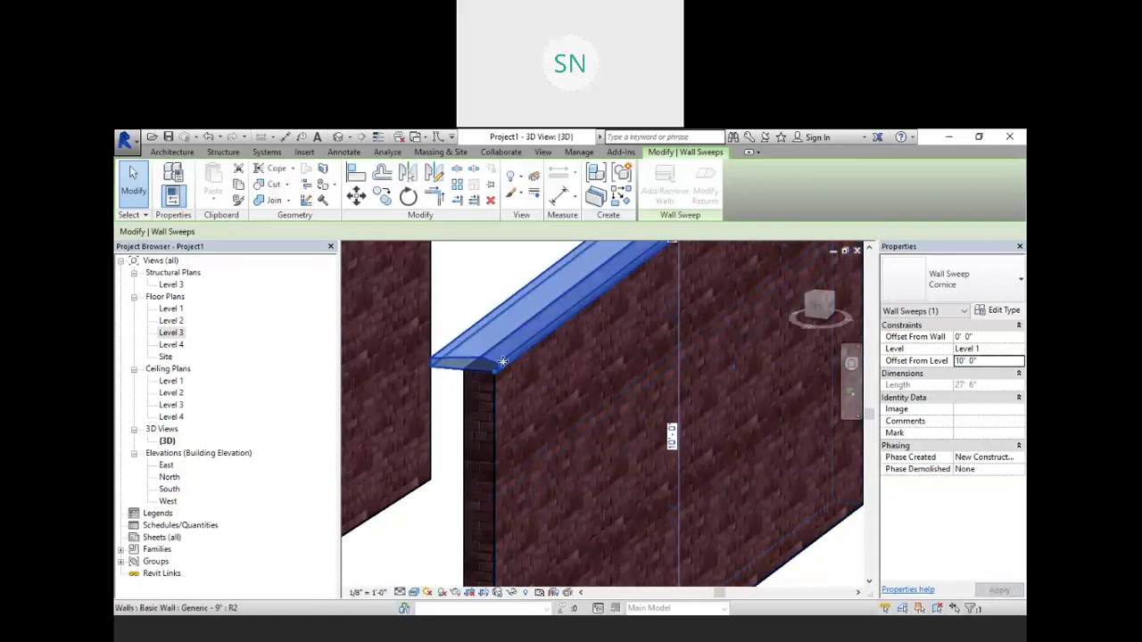
scroll(757, 331, down, 4)
key(Escape)
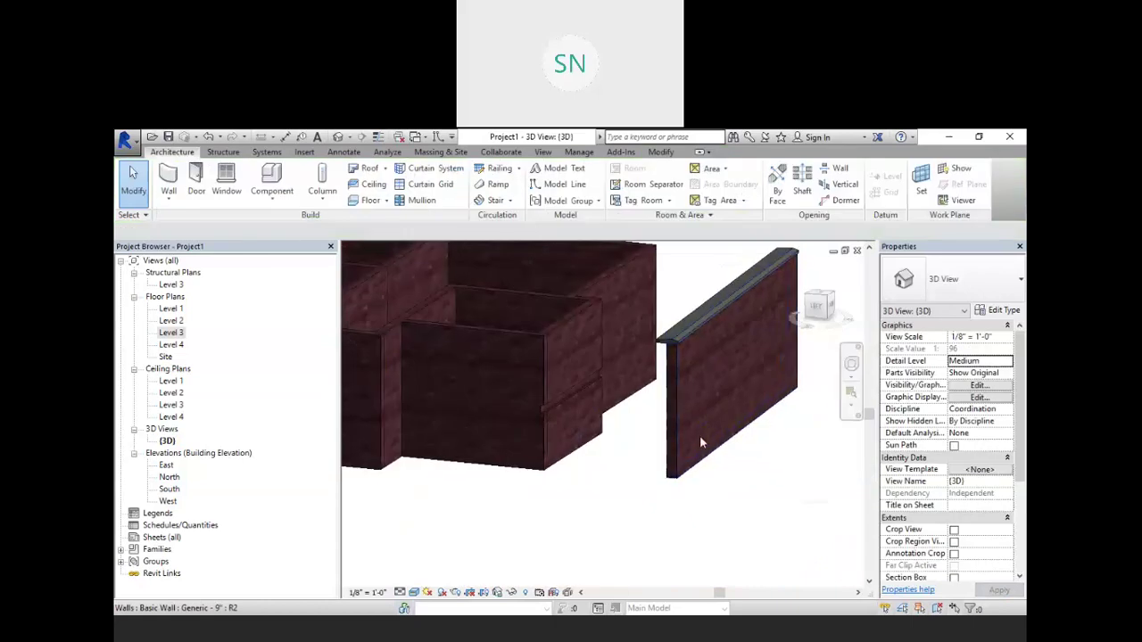
Delete the freestanding wall together with its cornice sweep.
scroll(829, 452, down, 2)
middle_drag(830, 452, 663, 503)
drag(710, 480, 587, 335)
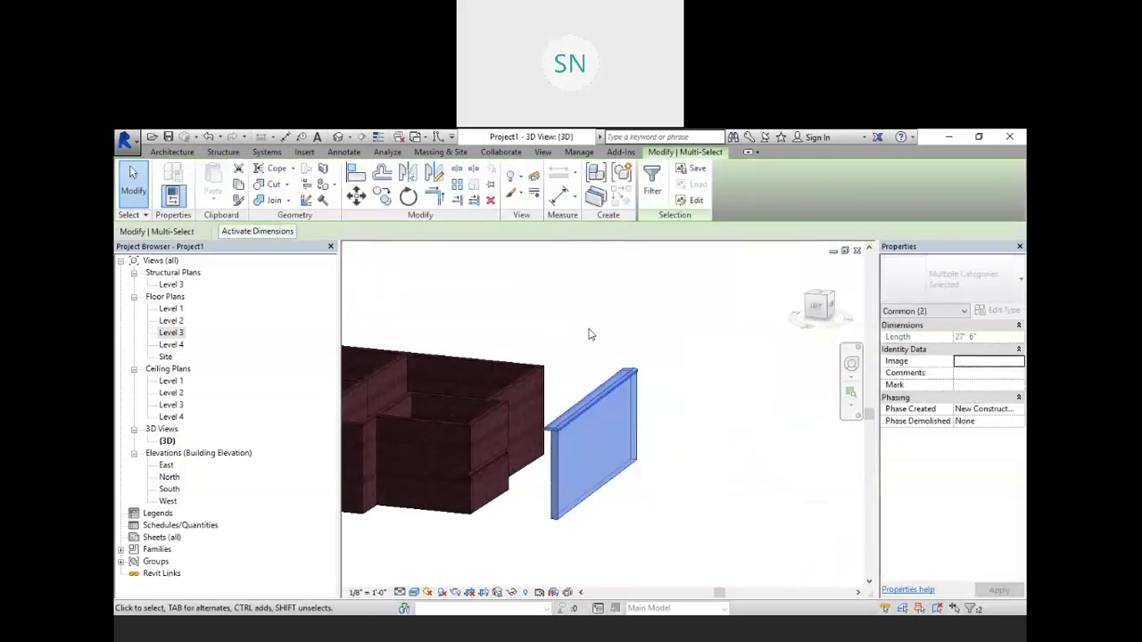
key(Delete)
middle_drag(601, 399, 699, 383)
scroll(700, 382, down, 1)
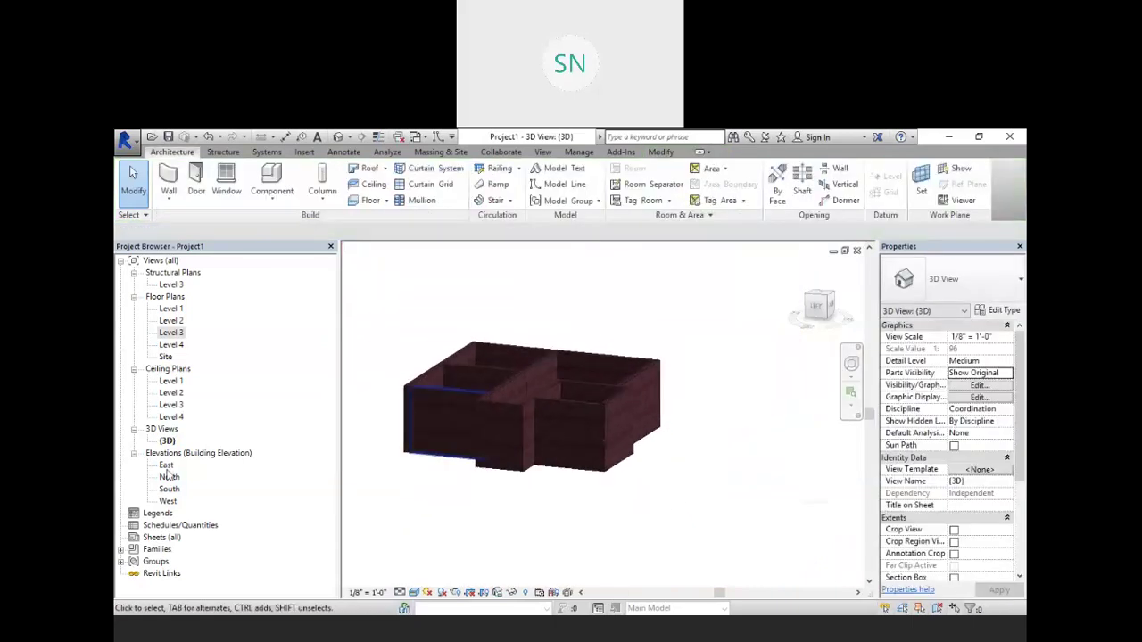
Open the Level 1 floor plan and set up new Generic - 9" walls with an unconnected height of 3' 0".
double_click(171, 308)
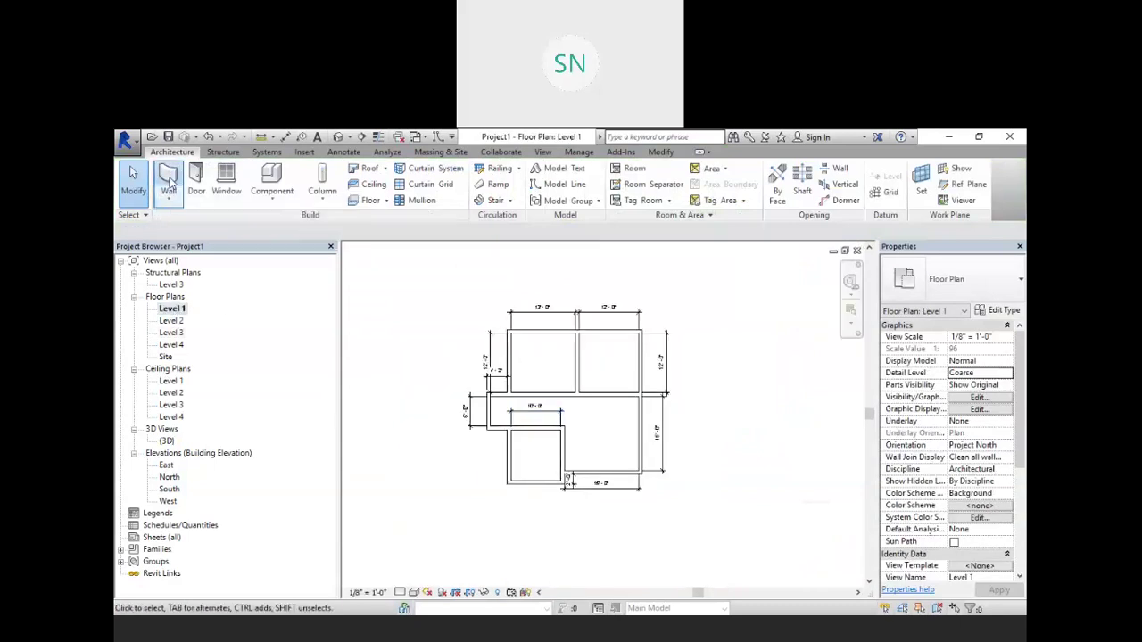
click(169, 178)
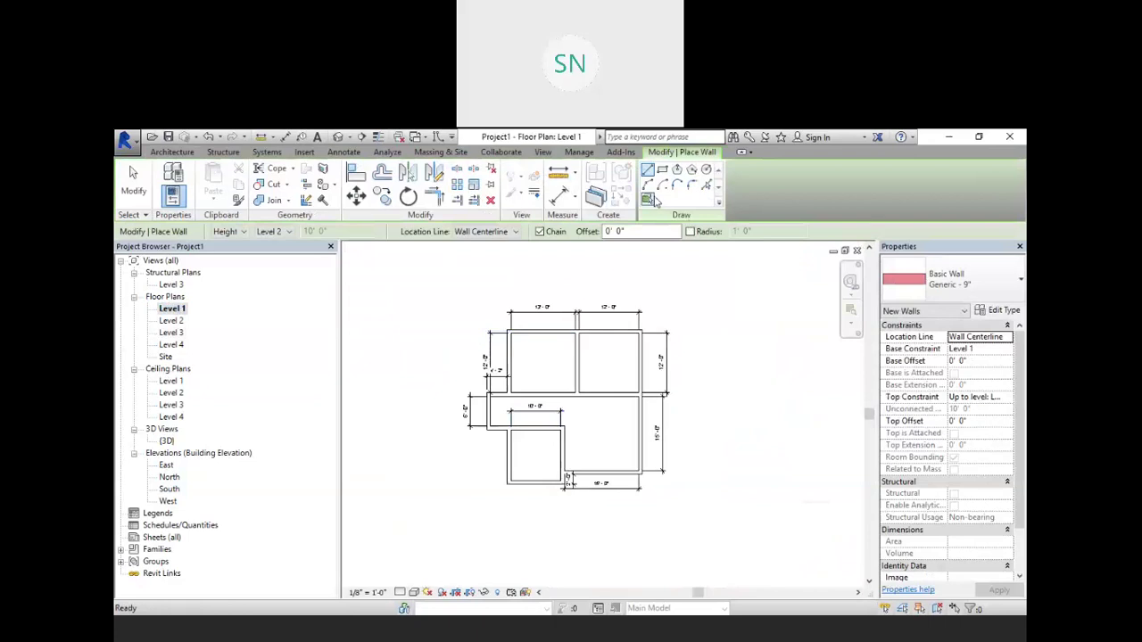
click(287, 231)
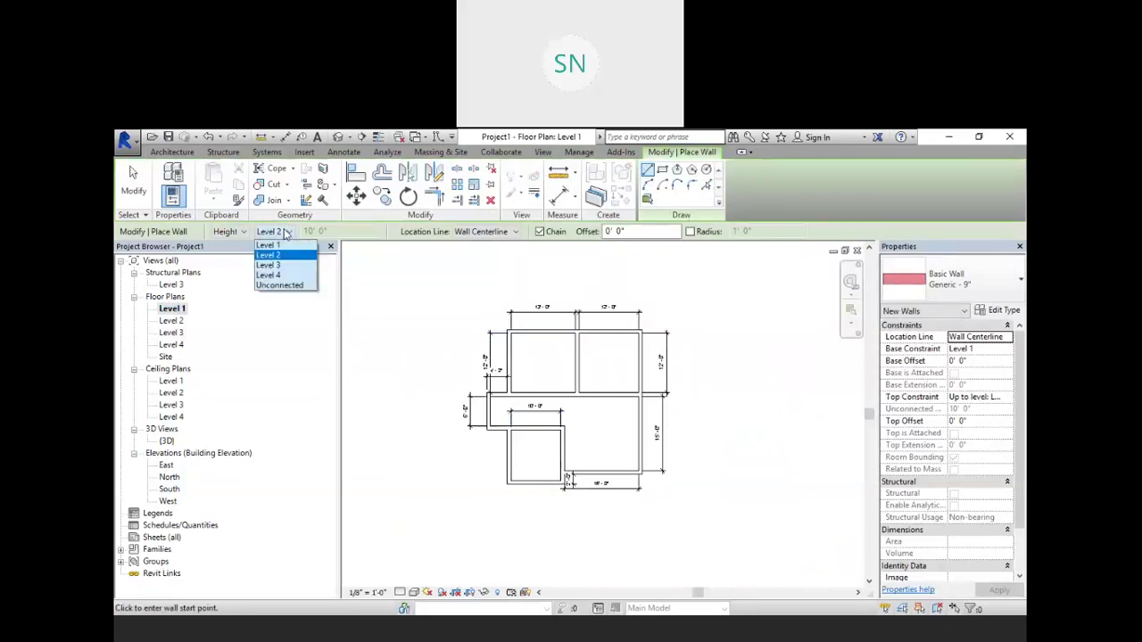
click(295, 285)
key(Tab)
text(3)
key(Return)
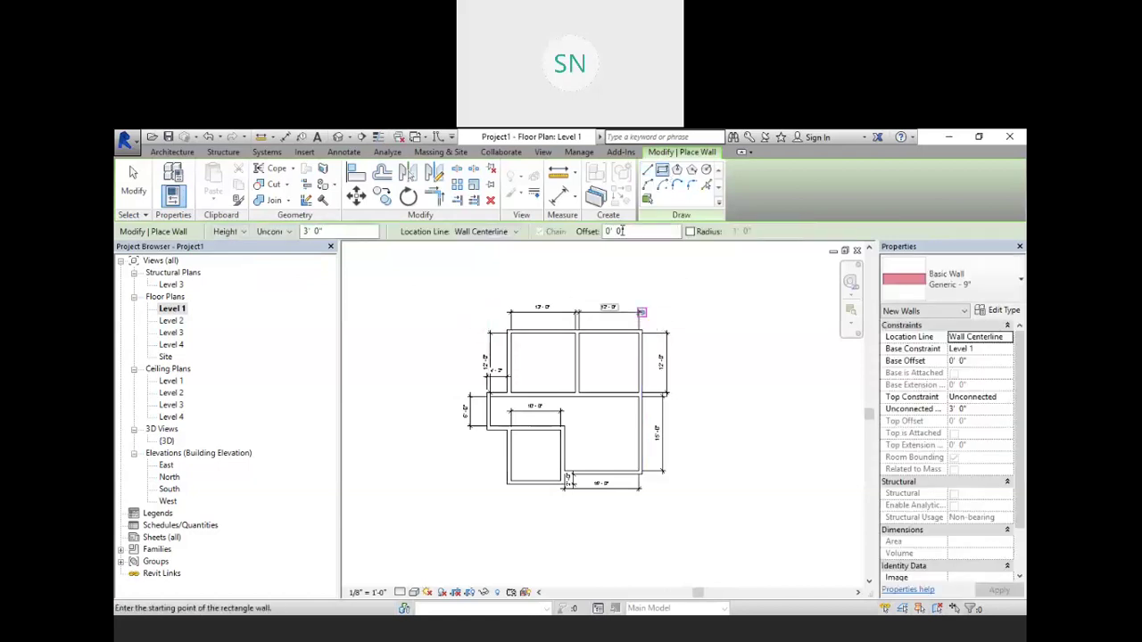
Draw the boundary wall with location line Finish Face: Interior, from the building's upper-right corner about 8' 6" north and about 41' west.
click(648, 170)
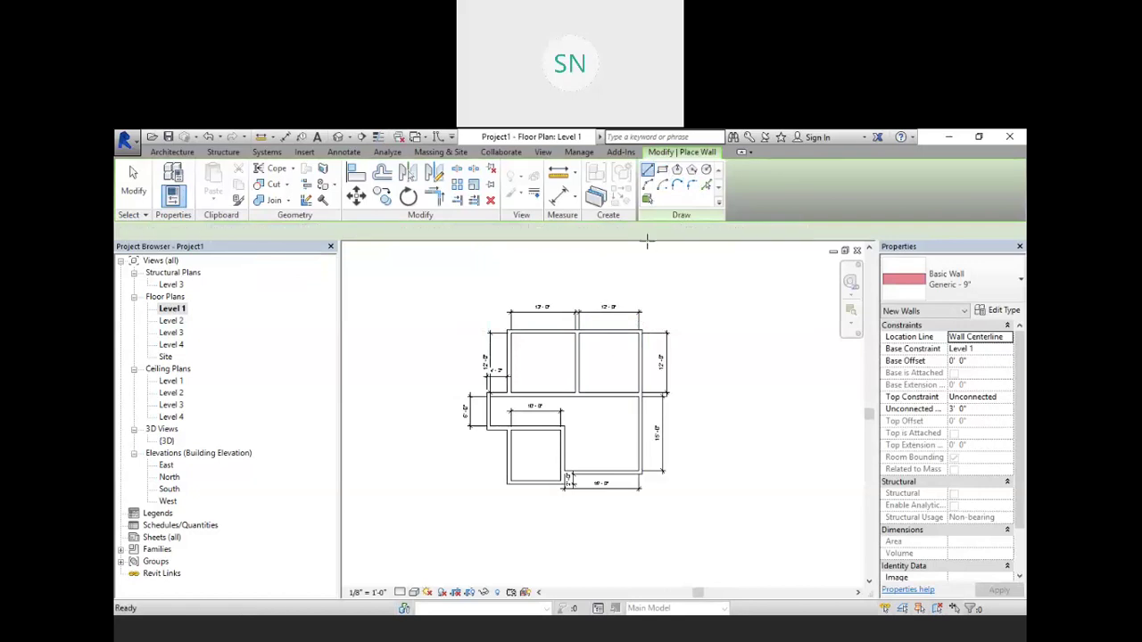
scroll(640, 326, up, 4)
click(487, 231)
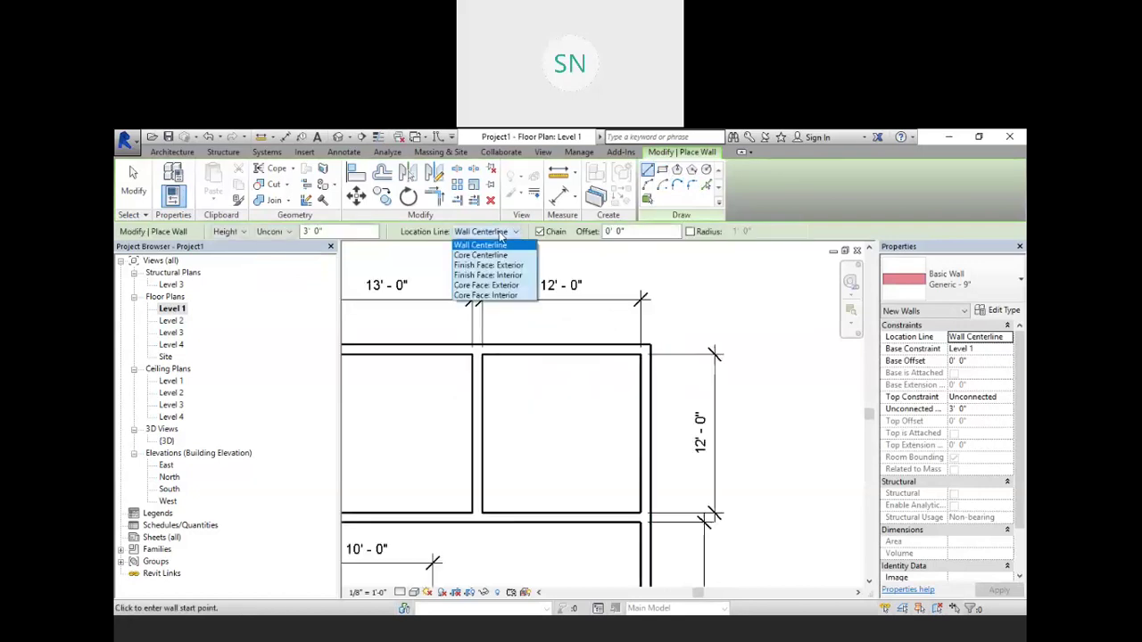
click(514, 275)
click(650, 309)
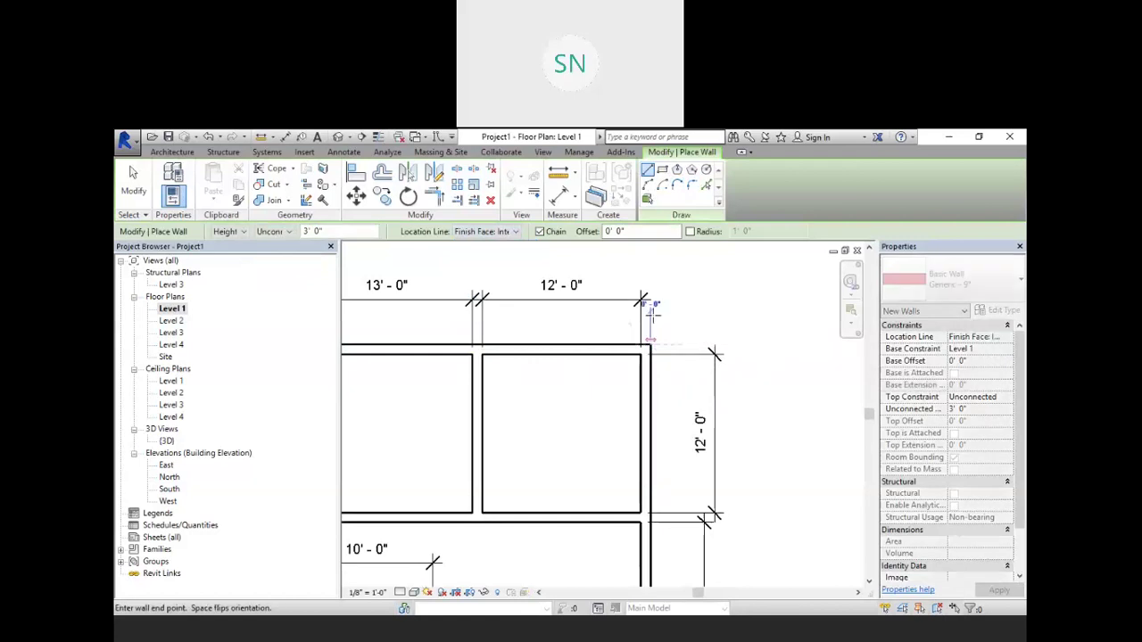
scroll(650, 290, down, 3)
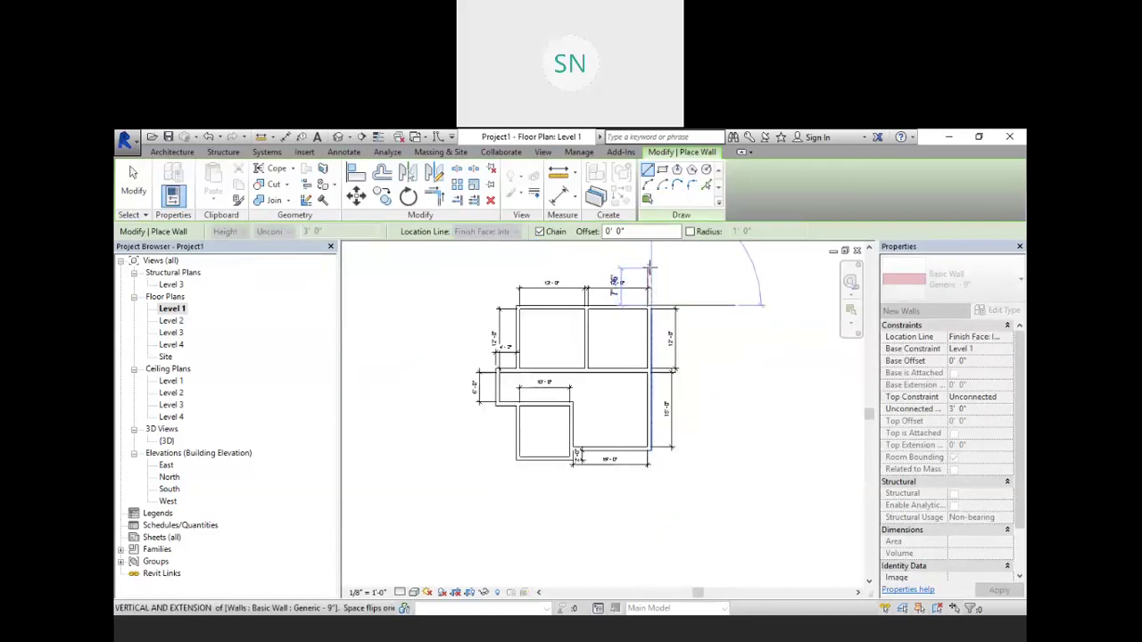
click(649, 265)
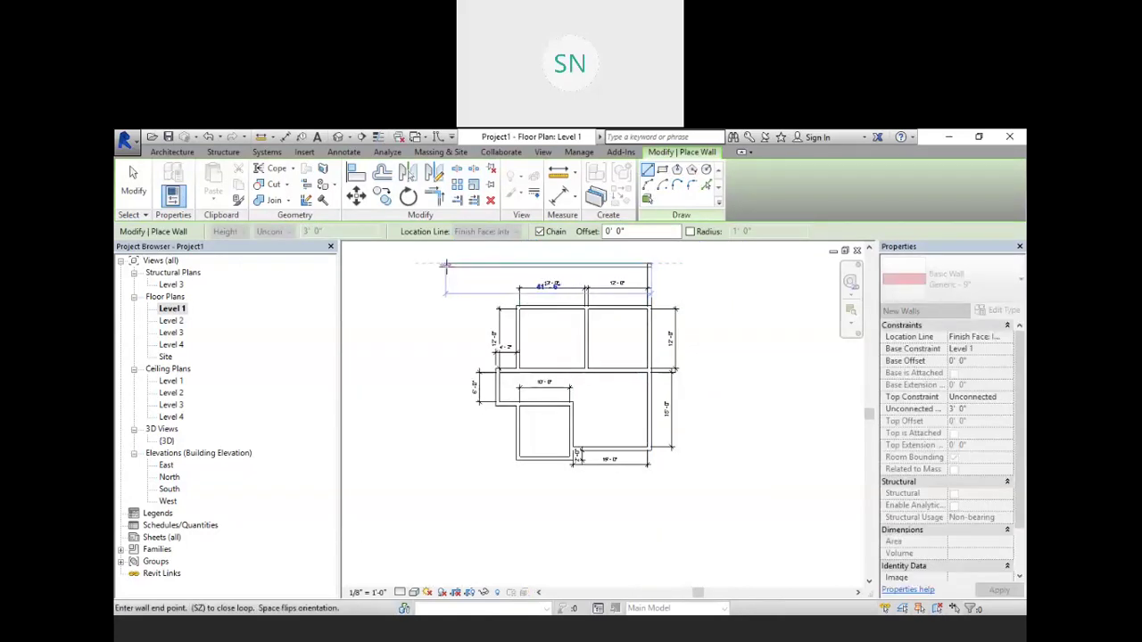
click(445, 266)
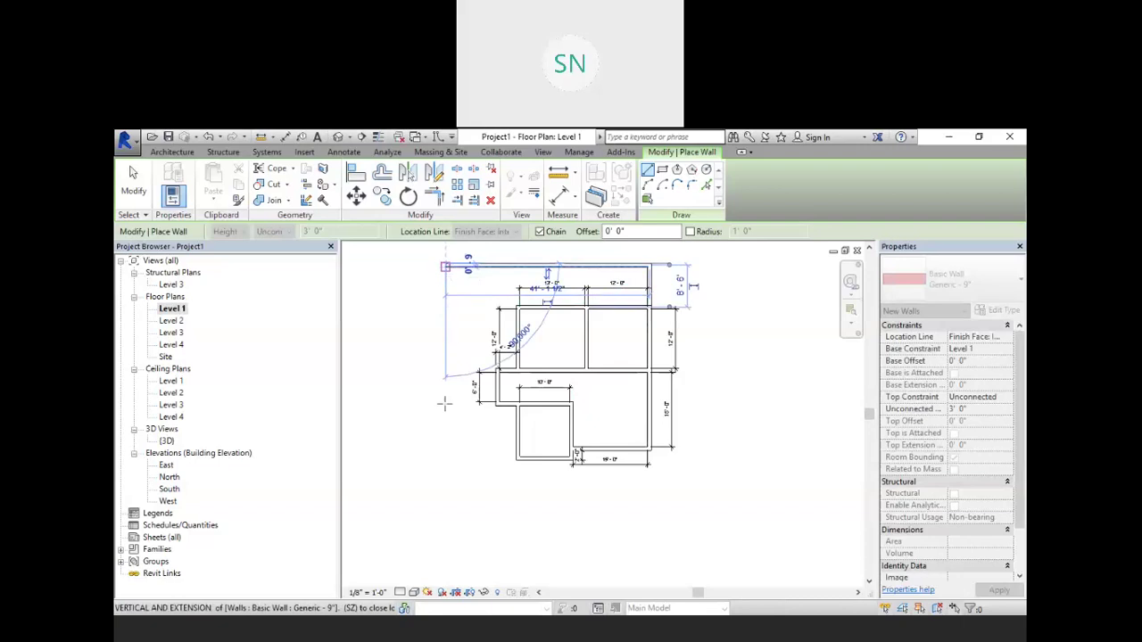
Continue the boundary wall south past the building, about 41' east, and north to the building's lower-right corner.
click(447, 525)
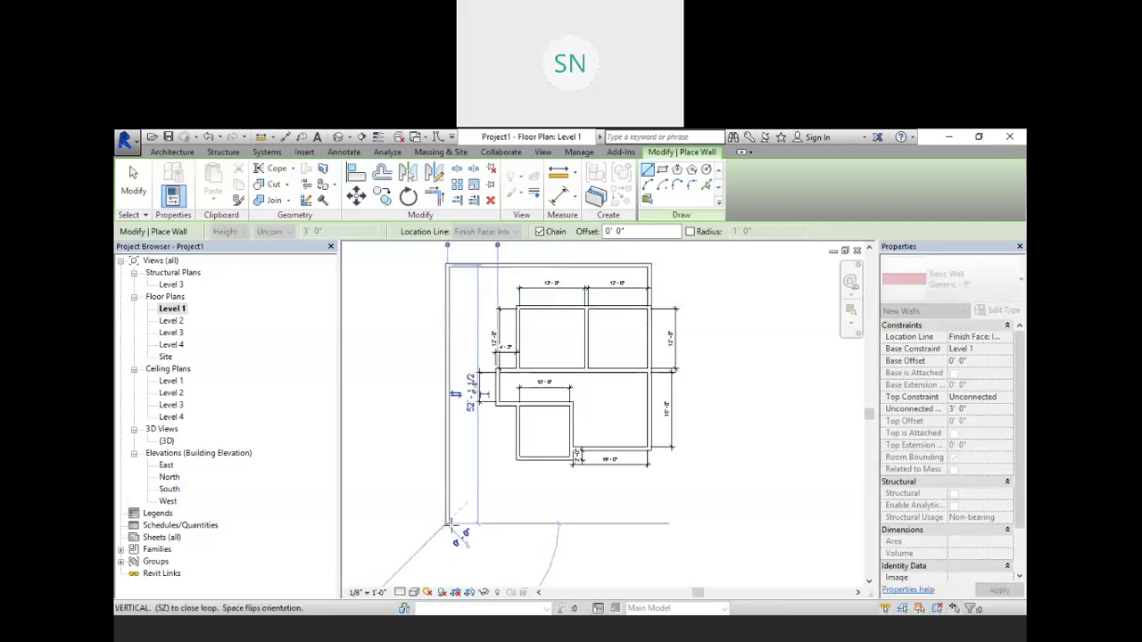
click(652, 522)
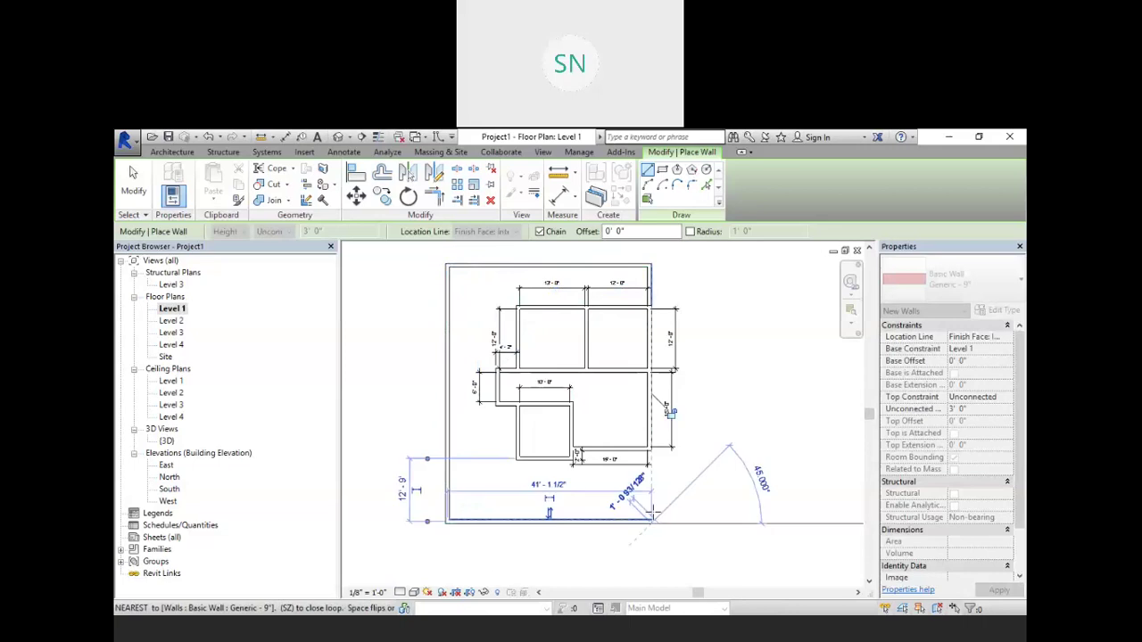
scroll(654, 449, up, 5)
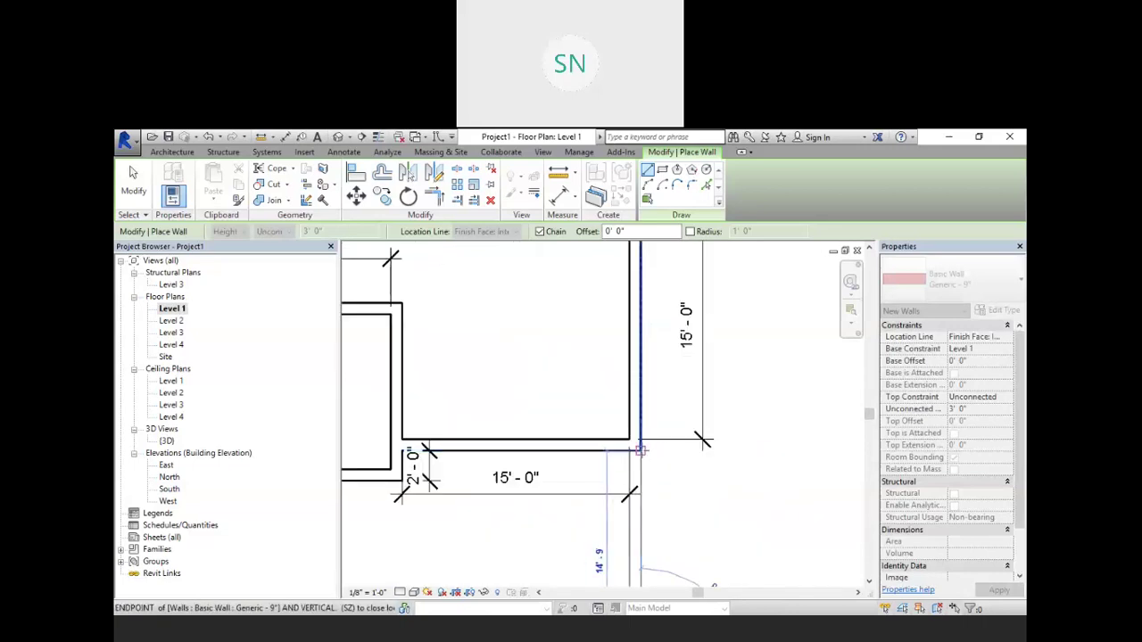
right_click(736, 329)
click(763, 336)
right_click(760, 334)
click(769, 336)
scroll(764, 458, down, 5)
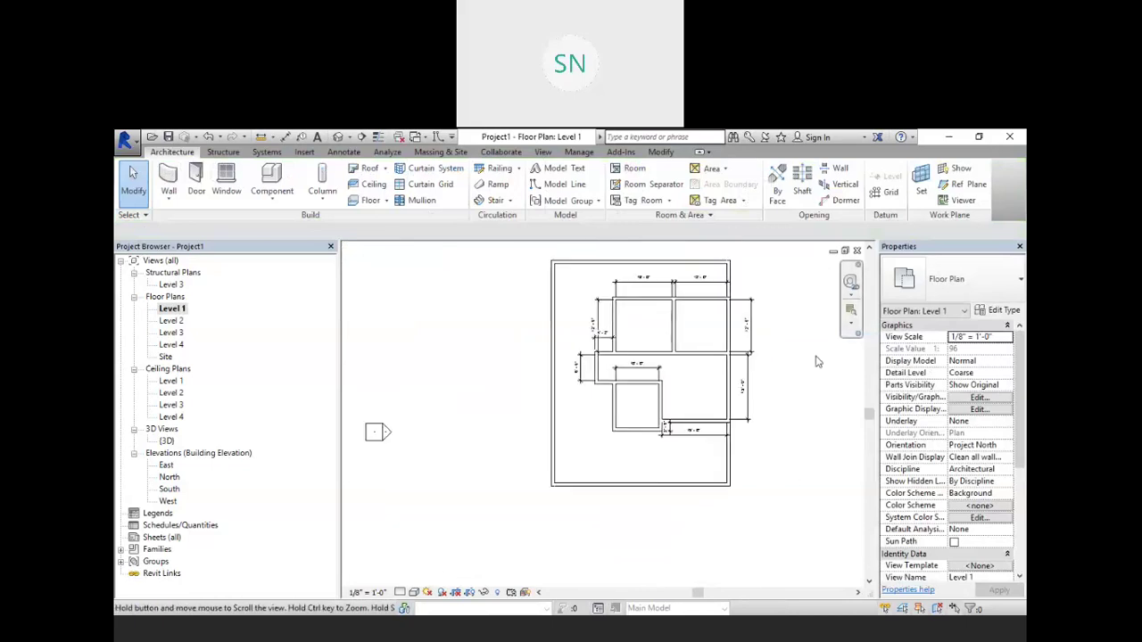
Open the 3D view and place a horizontal Cornice wall sweep on the first boundary wall segment beside the building.
click(339, 136)
scroll(721, 502, up, 4)
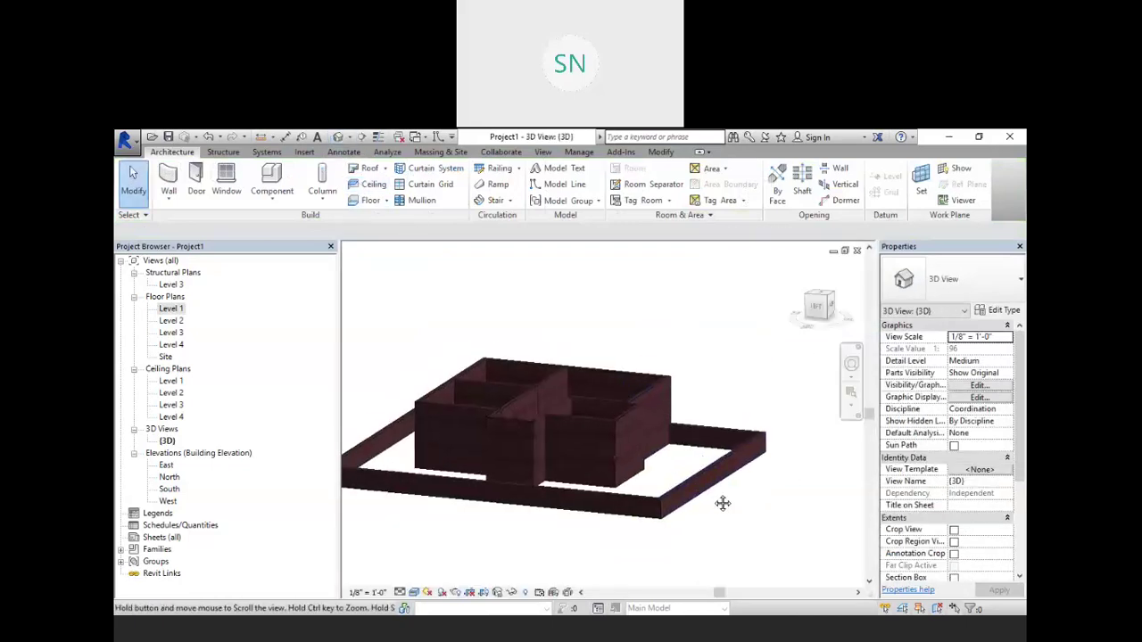
shift+middle_drag(731, 501, 556, 497)
scroll(531, 429, up, 6)
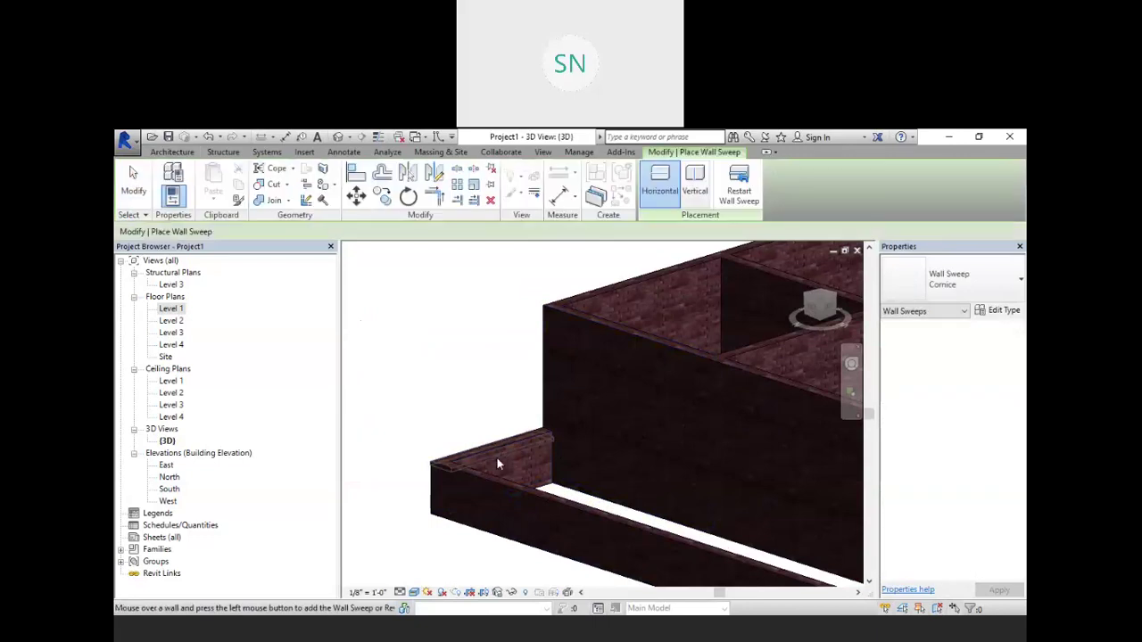
scroll(497, 457, up, 3)
shift+middle_drag(476, 465, 488, 342)
shift+middle_drag(562, 450, 536, 421)
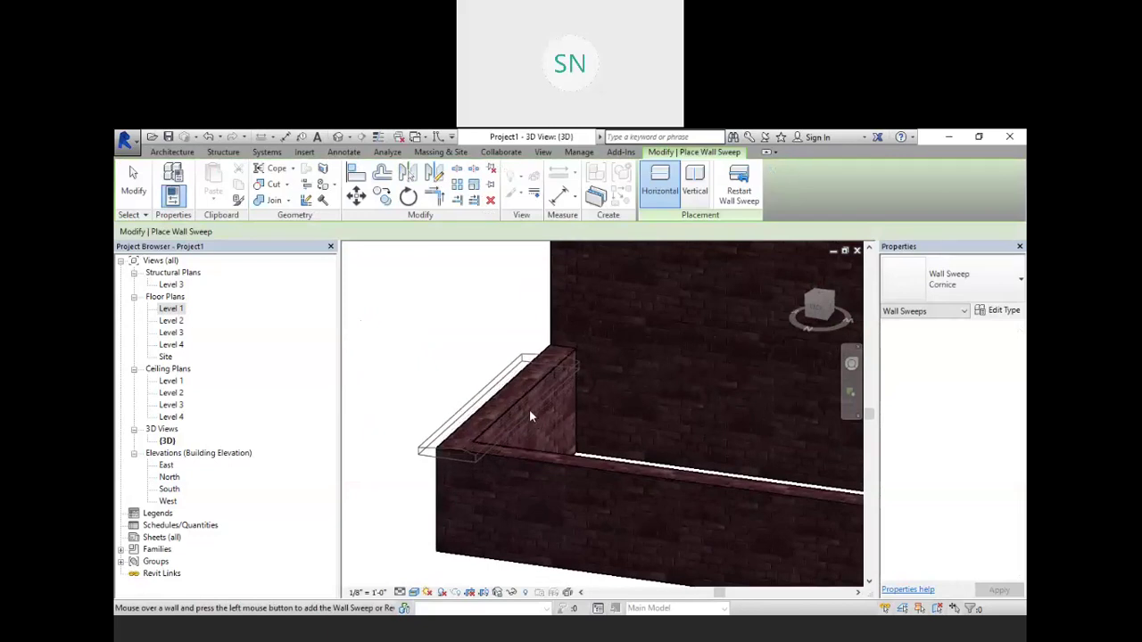
click(530, 412)
Extend the Cornice sweep along the remaining boundary wall segments around the building and finish the placement.
scroll(506, 386, down, 2)
shift+middle_drag(527, 433, 441, 448)
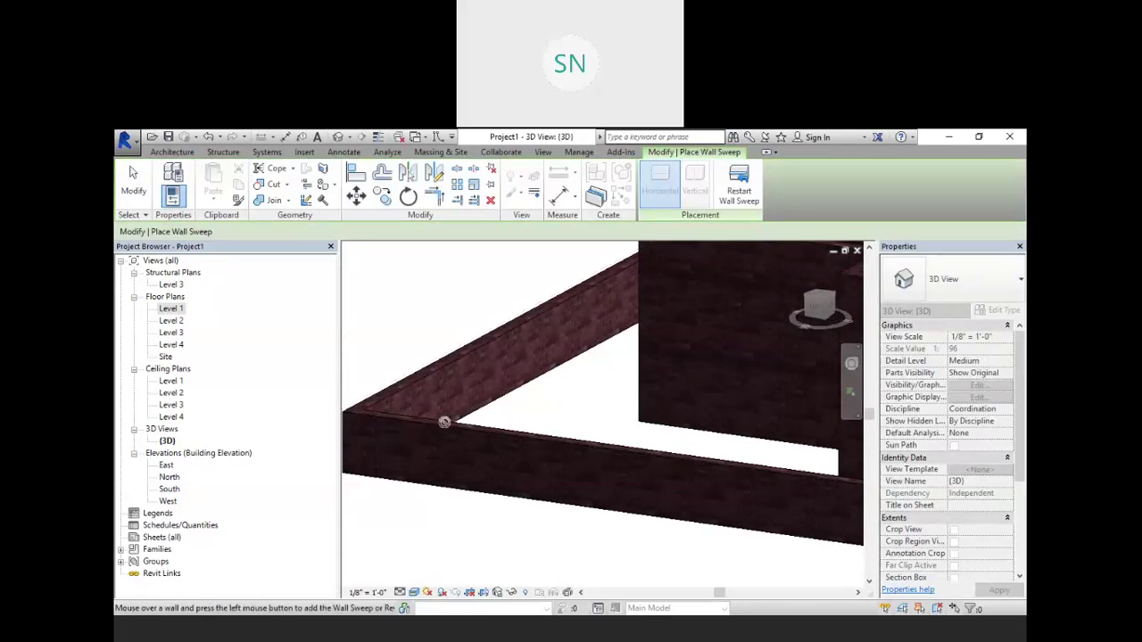
shift+middle_drag(444, 421, 463, 479)
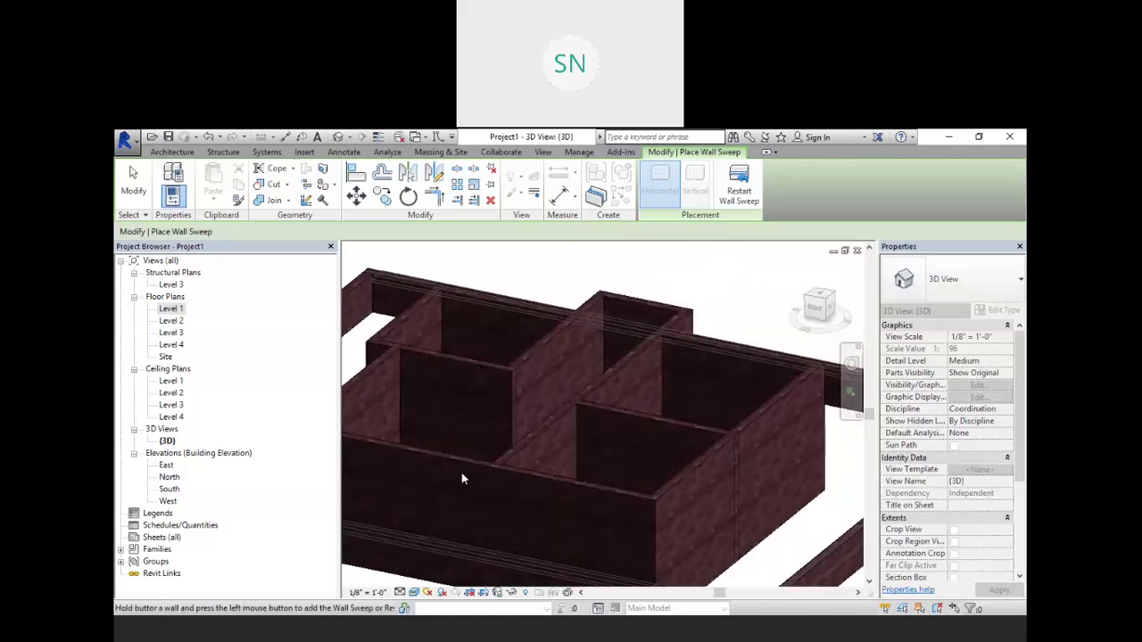
shift+middle_drag(462, 479, 592, 413)
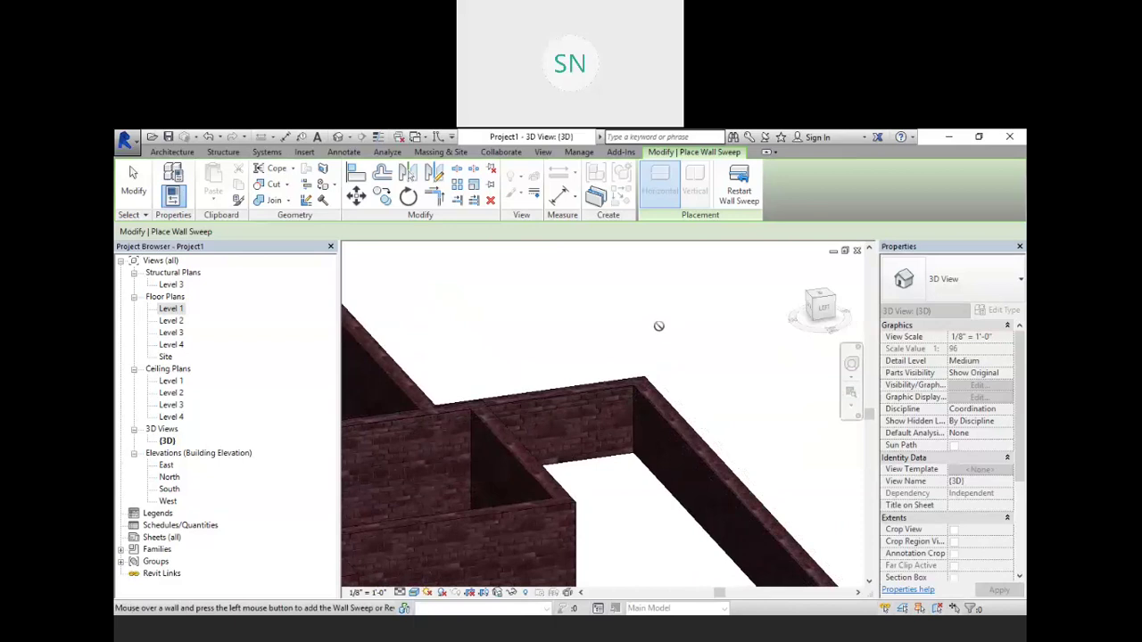
right_click(596, 289)
click(606, 300)
right_click(607, 290)
click(621, 298)
scroll(645, 301, down, 5)
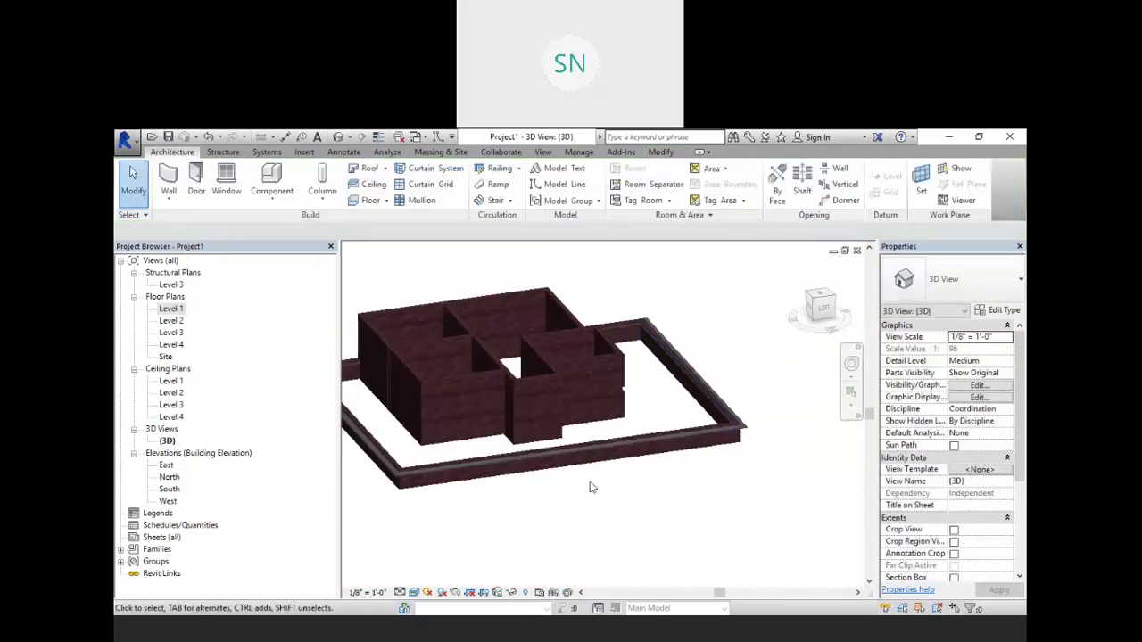
Change the boundary wall sweep's Cornice type profile to Parapet Cap-Precast : 16" Wide and apply it.
shift+middle_drag(671, 421, 615, 527)
scroll(534, 510, up, 5)
click(541, 519)
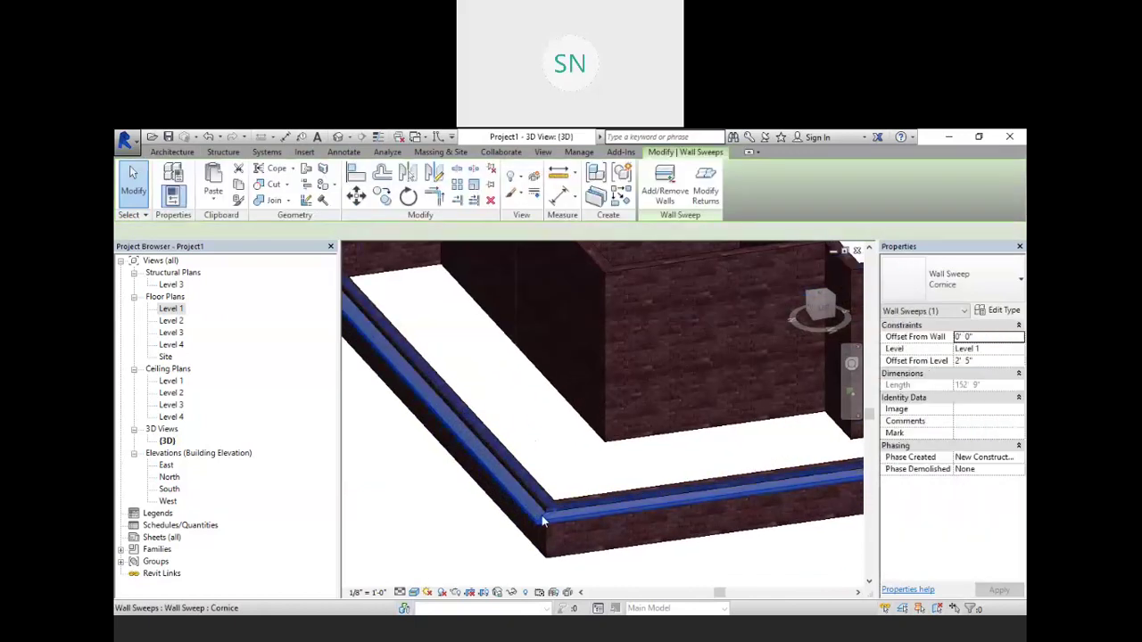
click(999, 310)
click(739, 360)
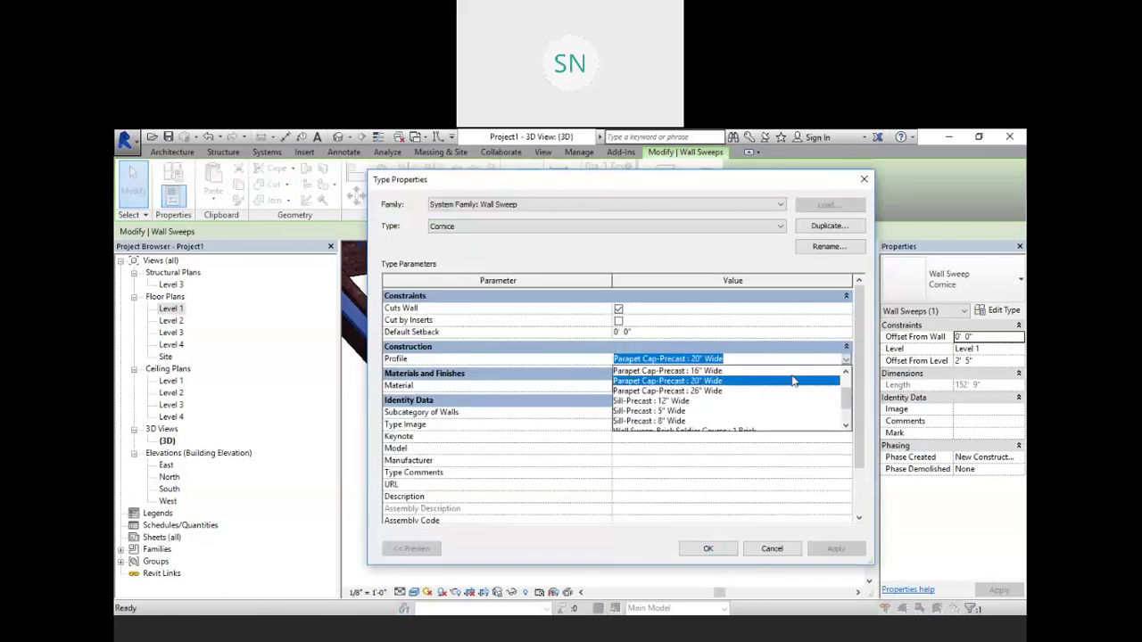
scroll(707, 393, up, 2)
click(704, 401)
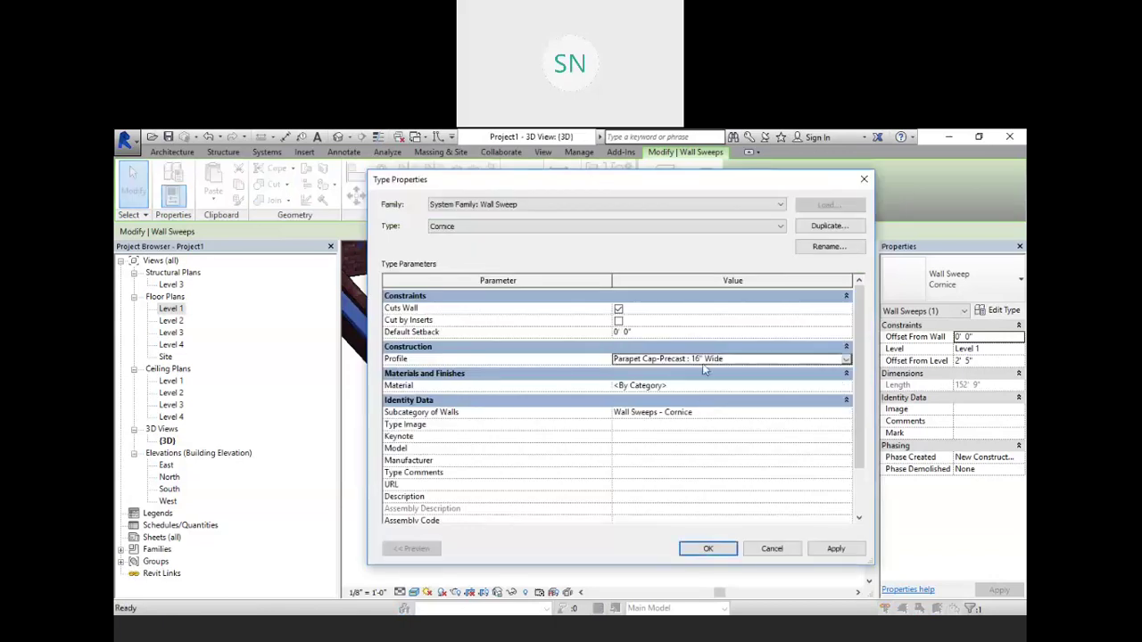
click(835, 549)
click(708, 548)
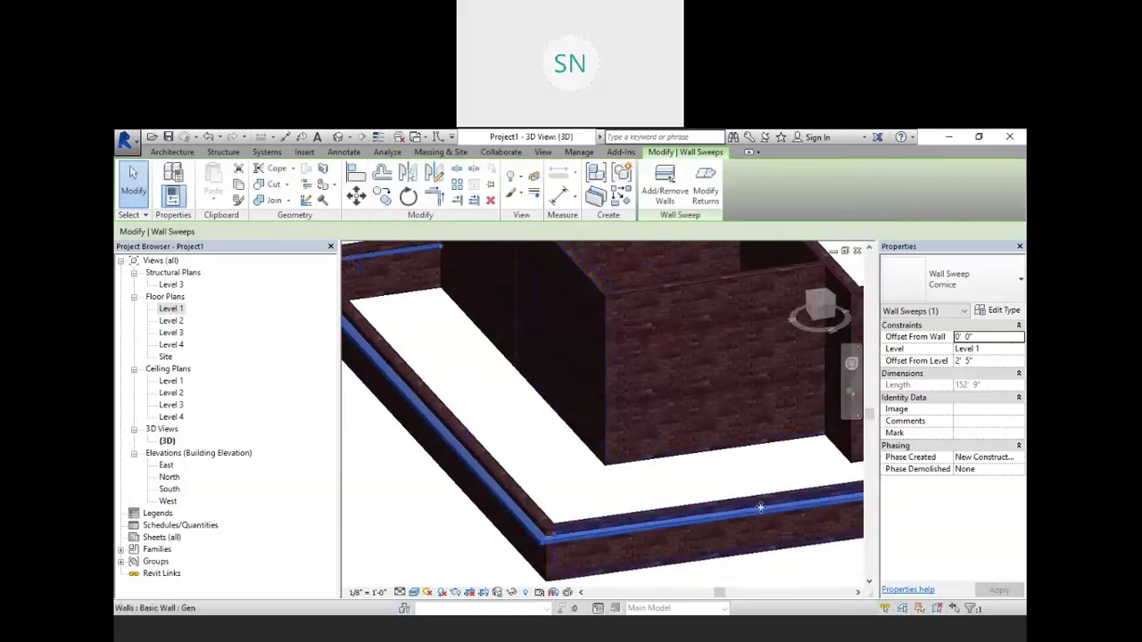
Set the boundary wall sweep's offset from Level 1 to 3' 0" and deselect it.
click(981, 361)
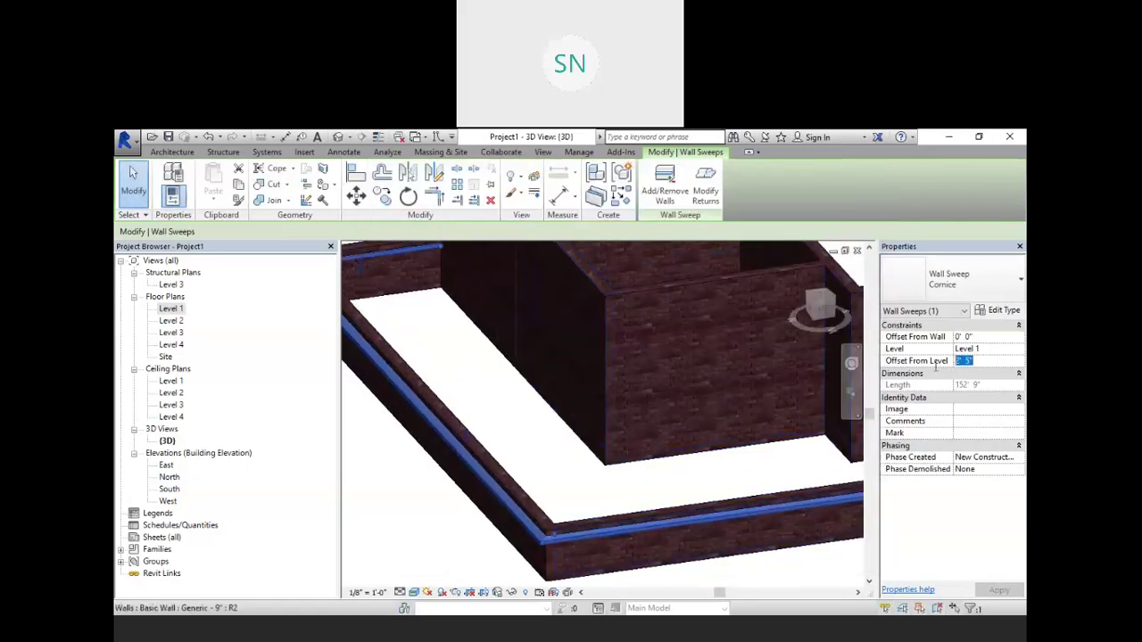
text(3)
key(Return)
click(1011, 588)
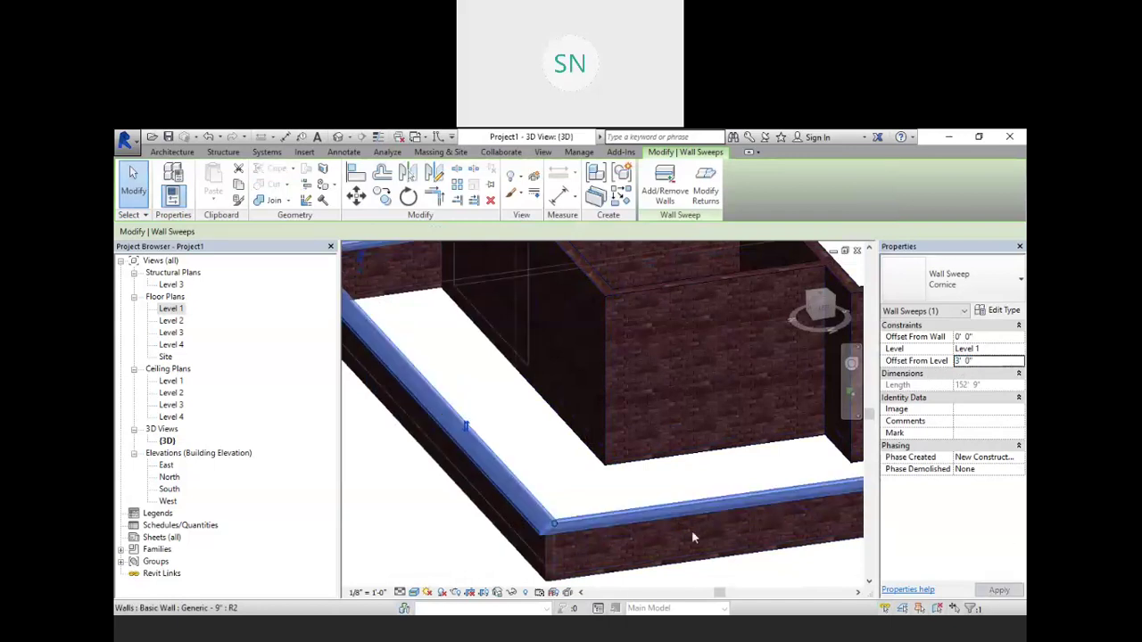
scroll(692, 530, down, 2)
key(Escape)
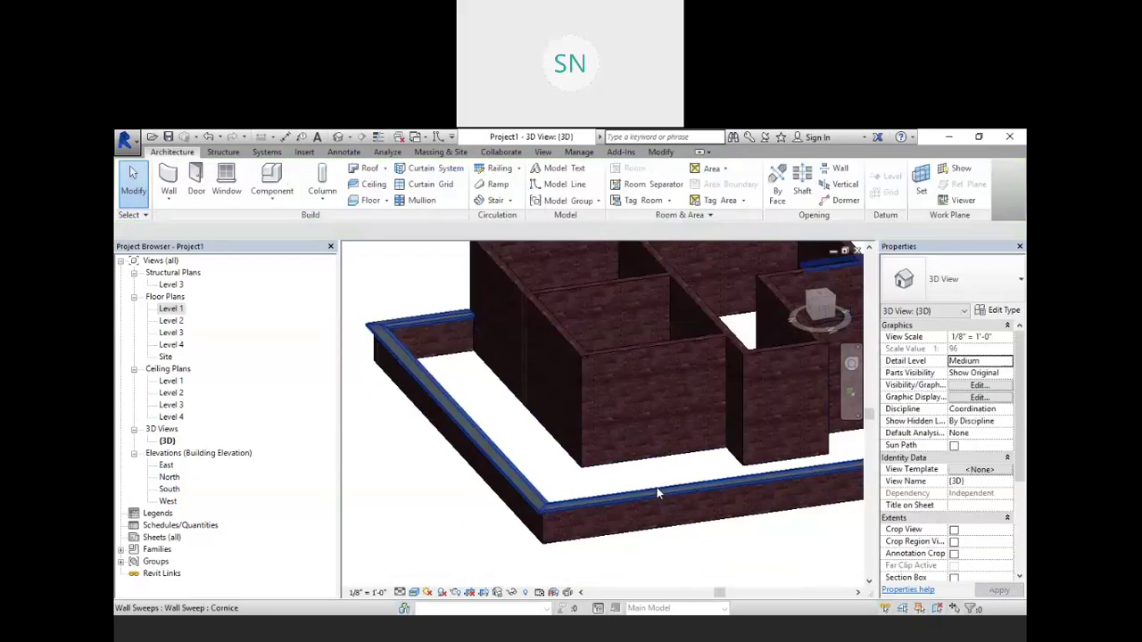
Examine the reveal on the building's wall and the capped boundary wall's corners in the 3D view.
shift+middle_drag(643, 532, 702, 492)
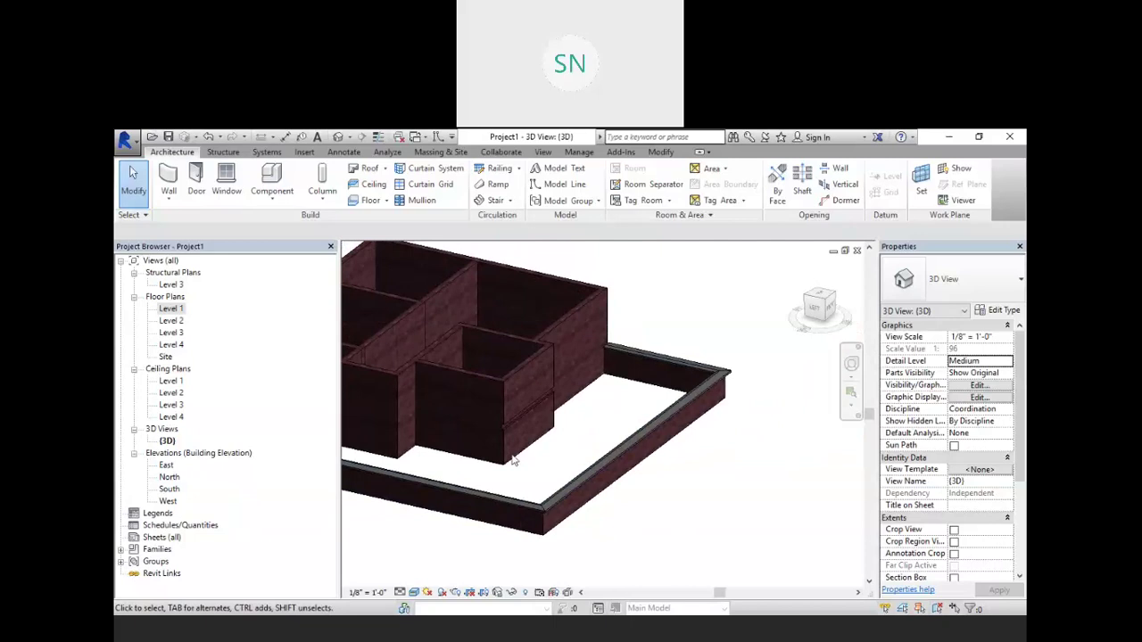
scroll(527, 438, up, 3)
click(543, 414)
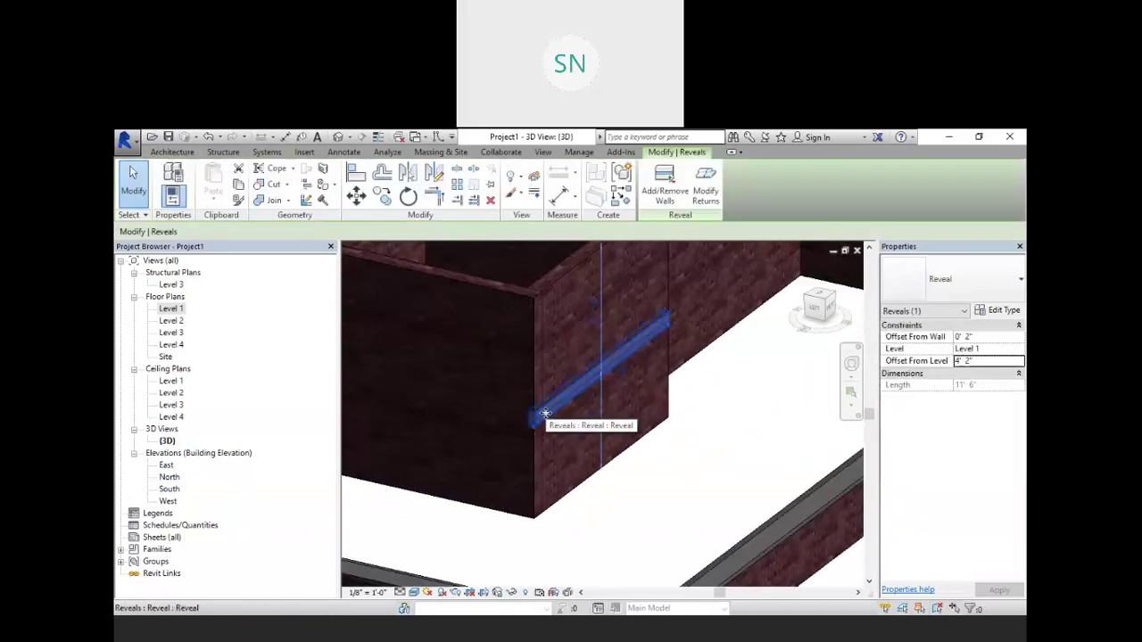
key(Escape)
scroll(687, 370, down, 4)
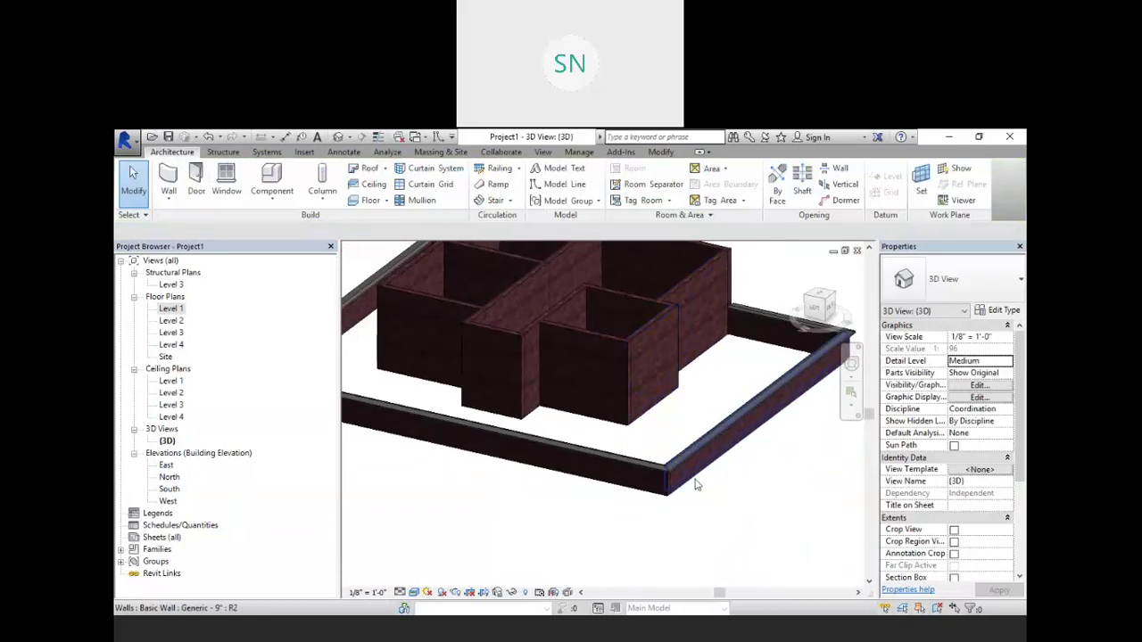
scroll(757, 383, up, 4)
scroll(757, 384, down, 3)
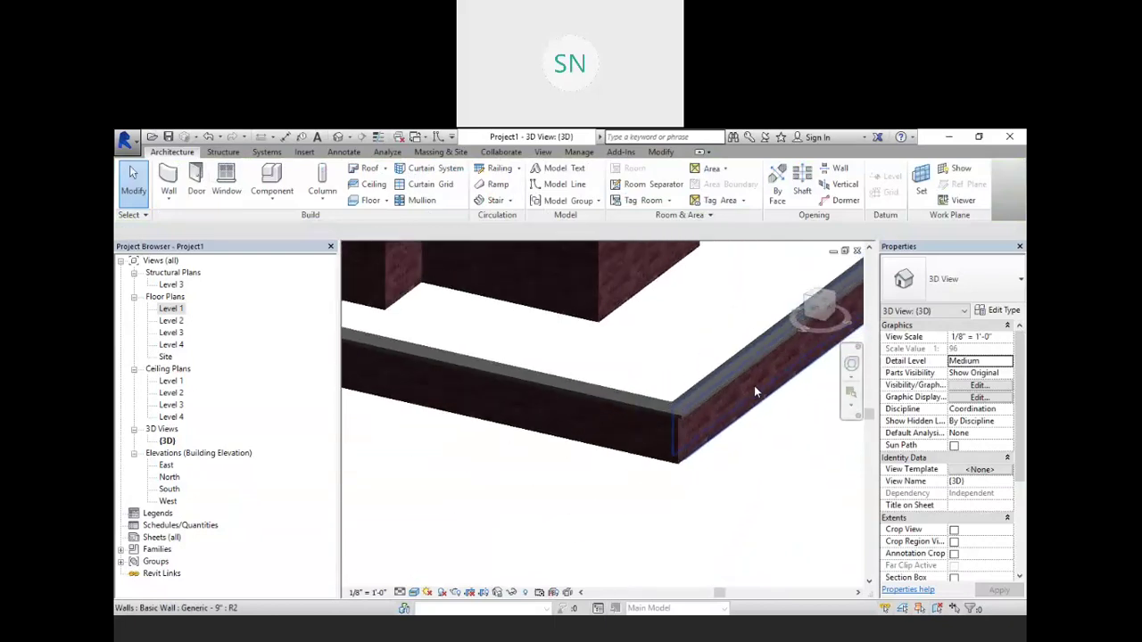
scroll(749, 389, down, 3)
middle_drag(556, 444, 539, 534)
scroll(526, 533, up, 1)
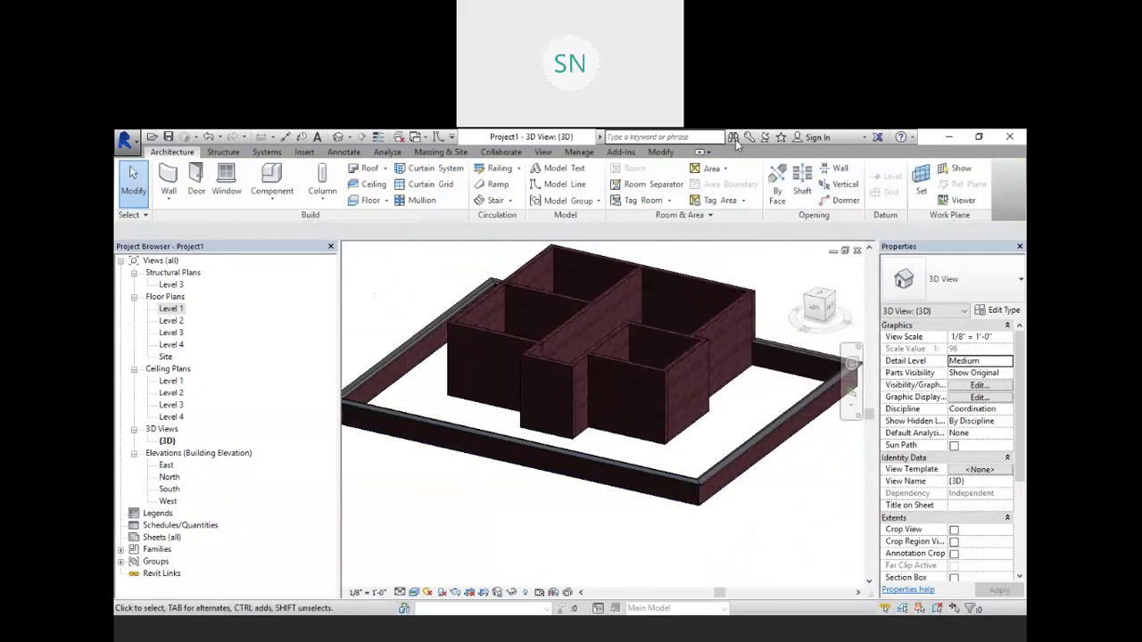
key(alt+Tab)
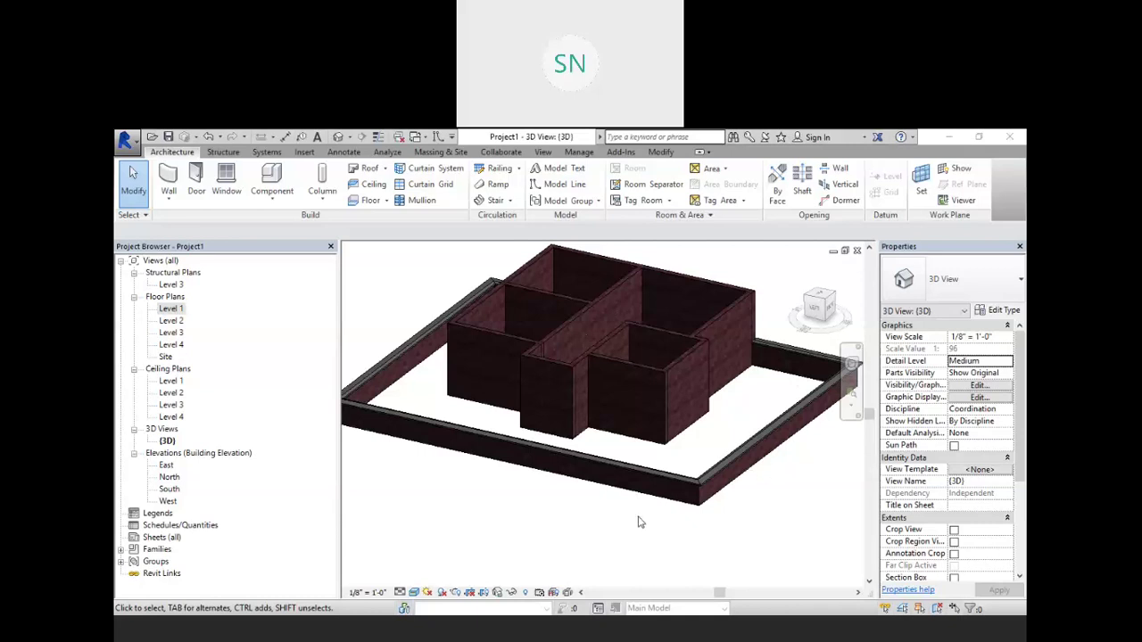
Open the material choices for the boundary wall sweep's Cornice type.
scroll(726, 441, up, 5)
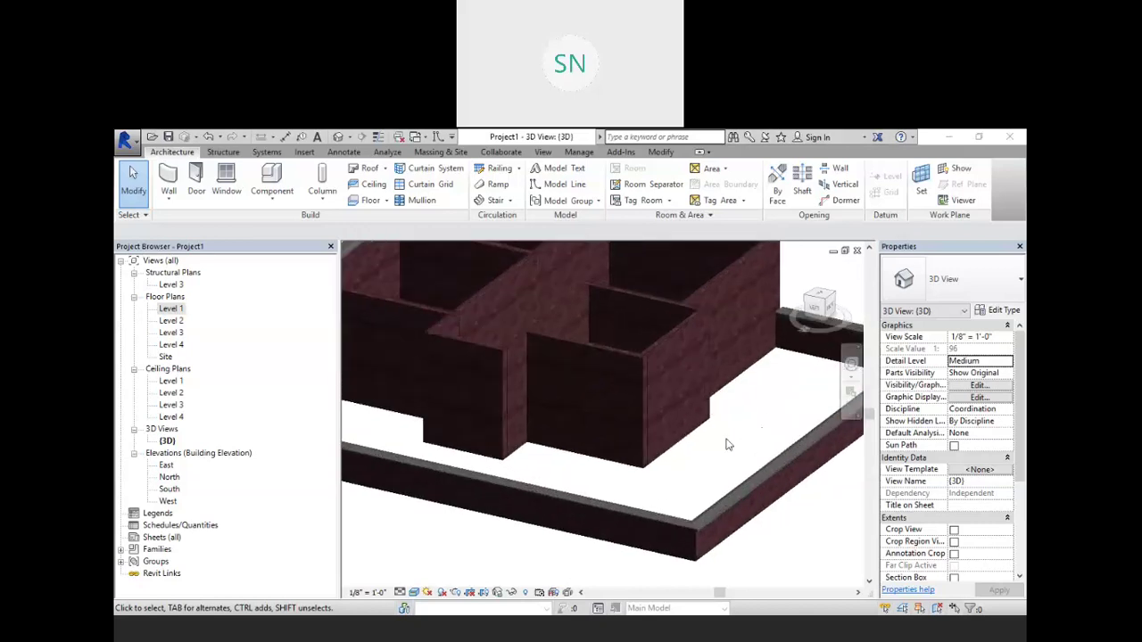
middle_drag(721, 467, 584, 369)
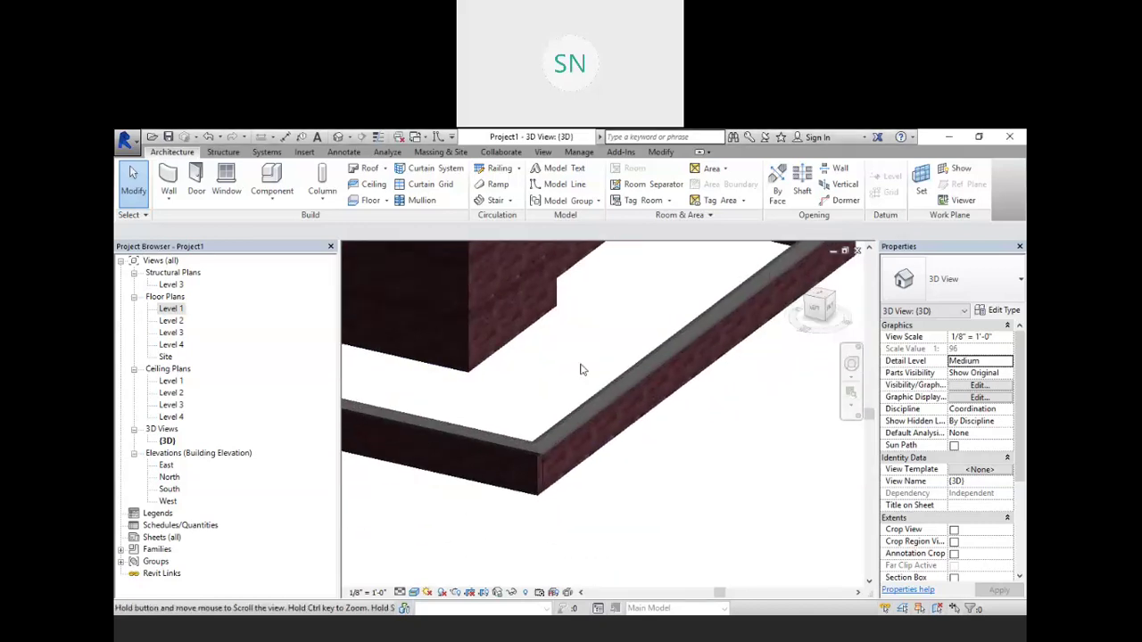
click(644, 378)
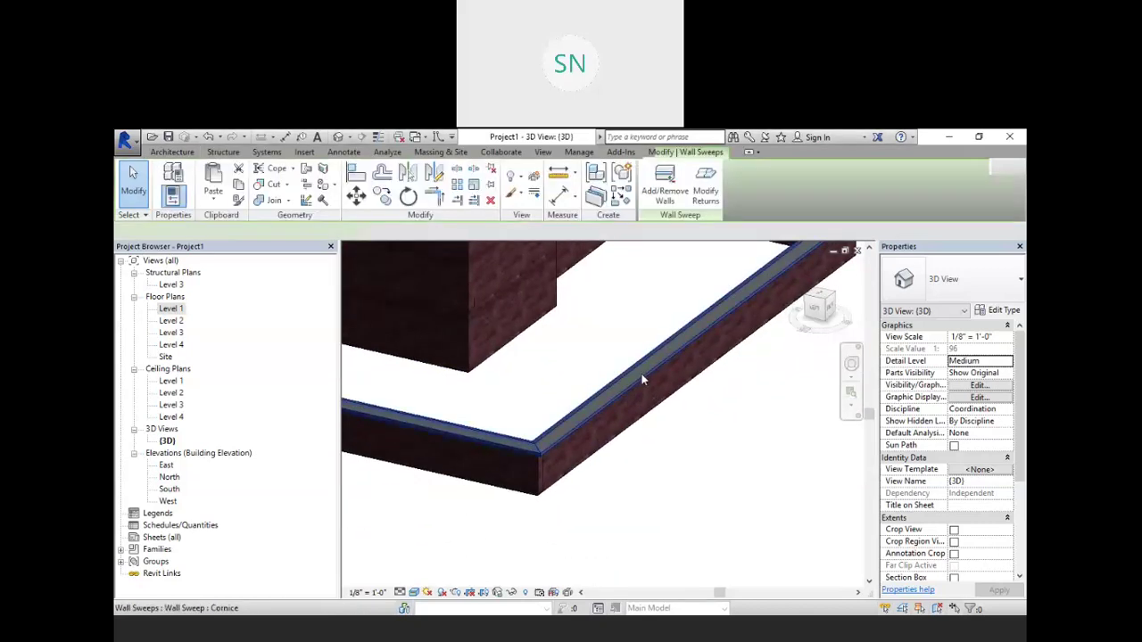
click(1003, 309)
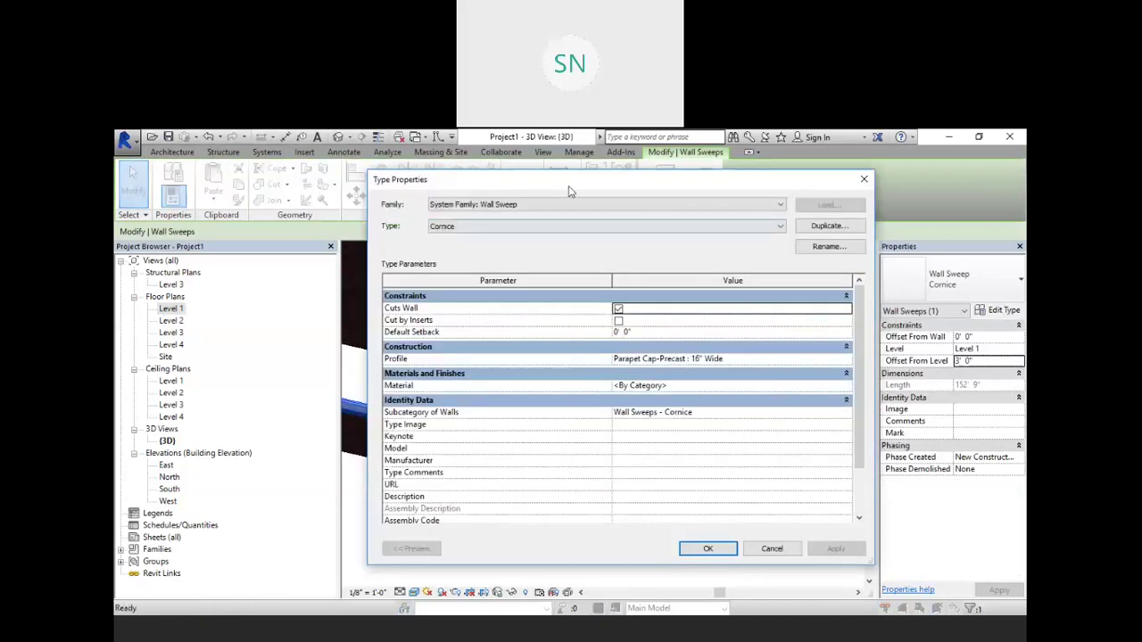
drag(648, 177, 741, 164)
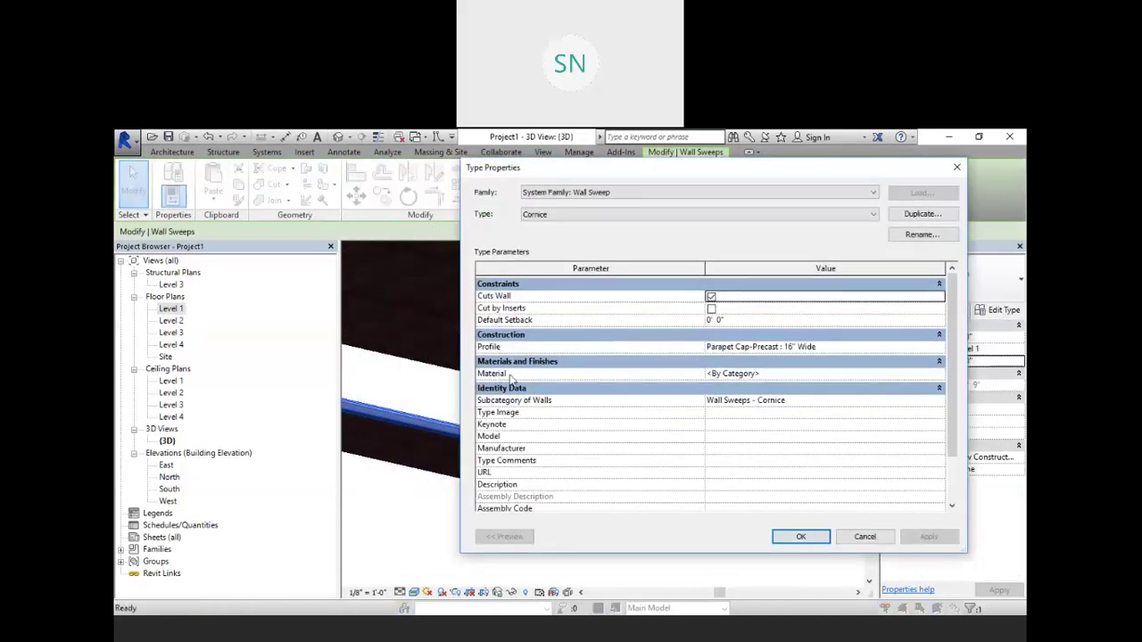
click(936, 374)
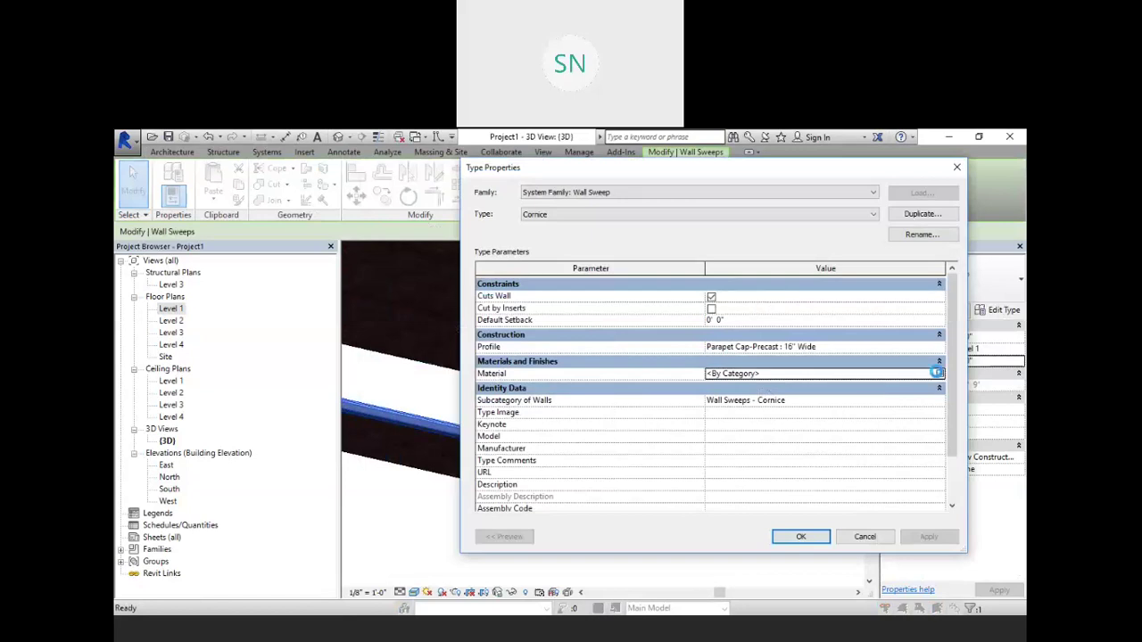
click(937, 373)
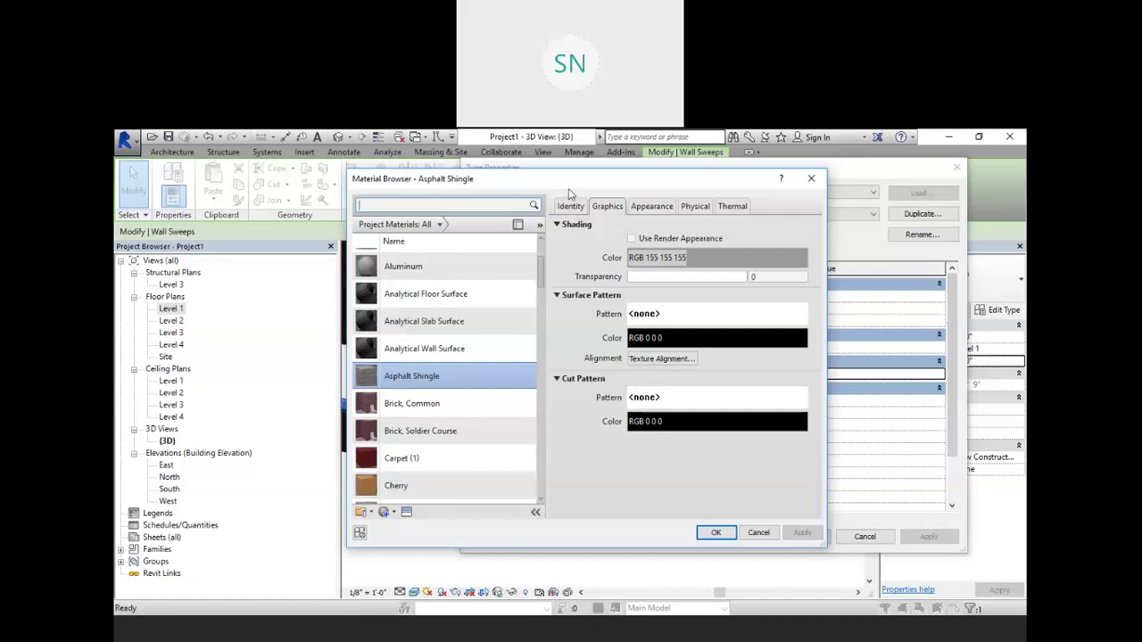
Choose Parking Stripe from the project materials for the Cornice sweep type.
drag(675, 184, 772, 186)
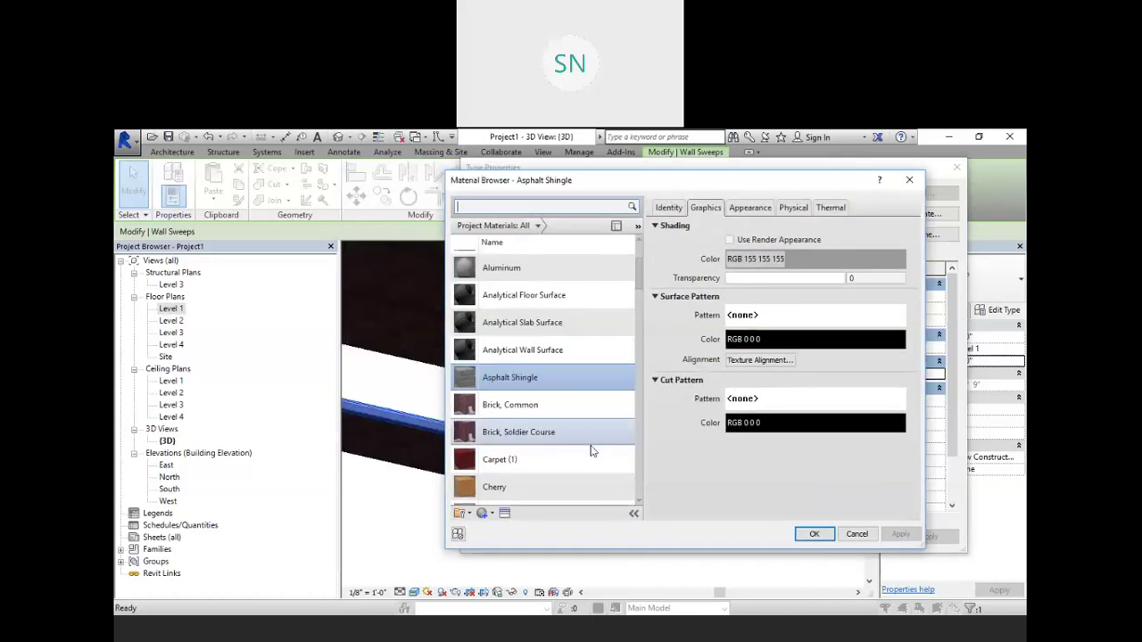
scroll(508, 350, up, 1)
scroll(526, 375, down, 10)
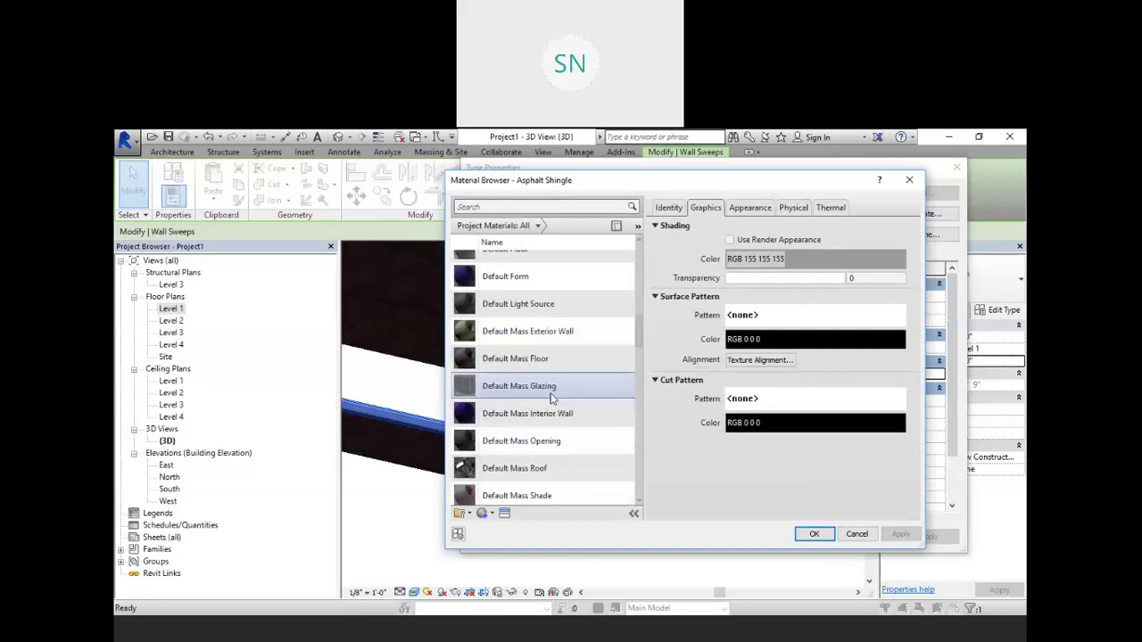
scroll(504, 446, up, 1)
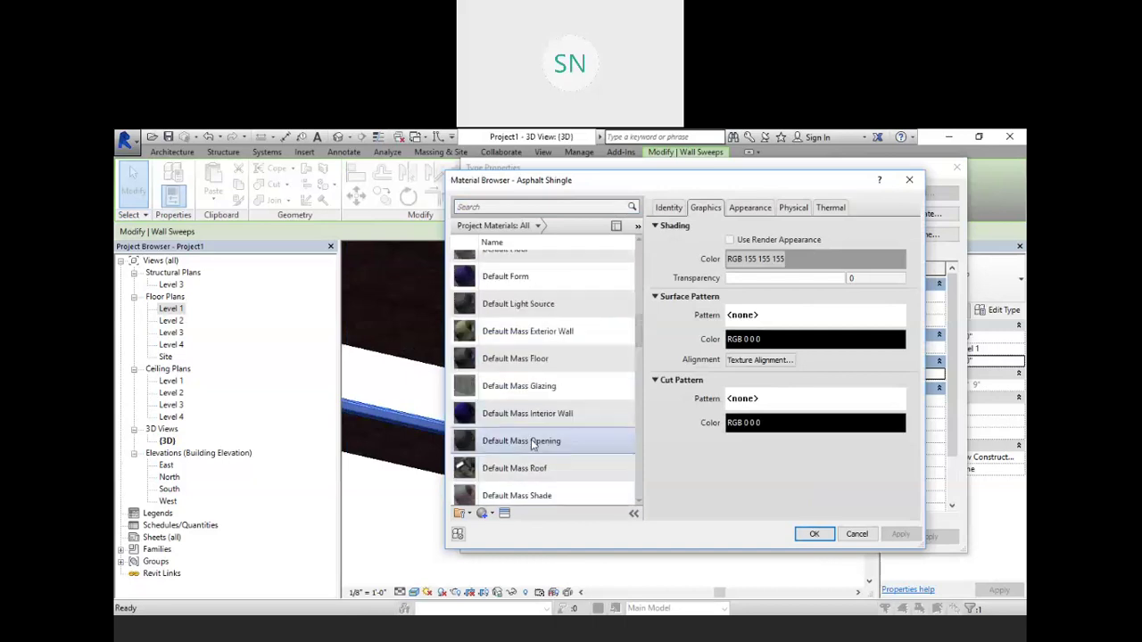
scroll(526, 361, up, 1)
scroll(529, 363, down, 4)
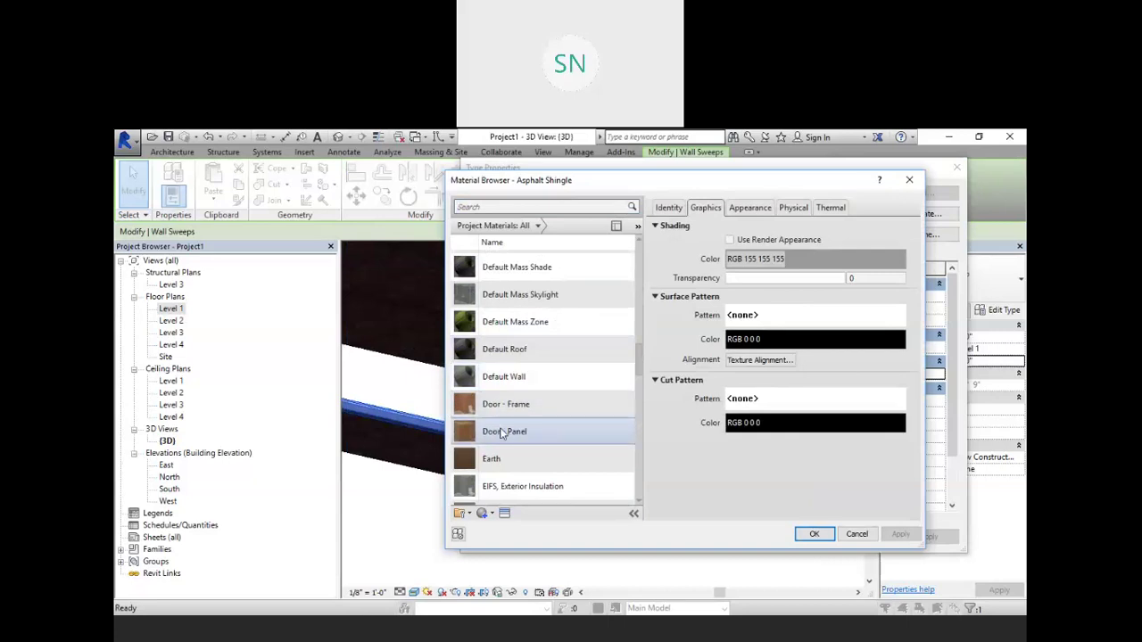
scroll(526, 353, up, 5)
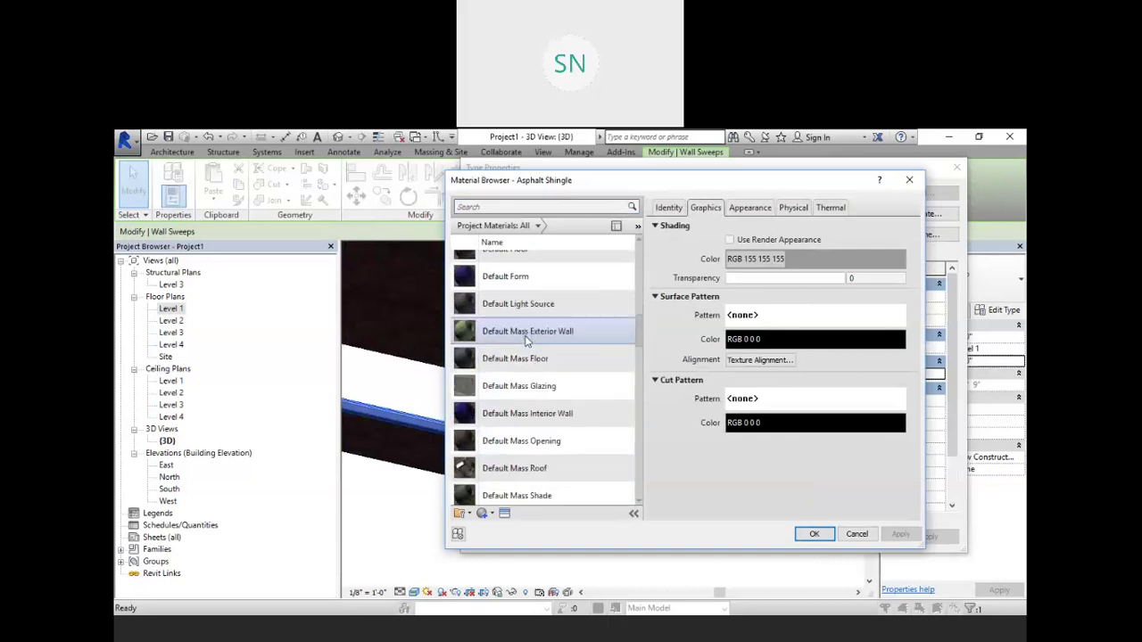
scroll(526, 342, up, 3)
scroll(527, 344, down, 7)
scroll(526, 346, down, 5)
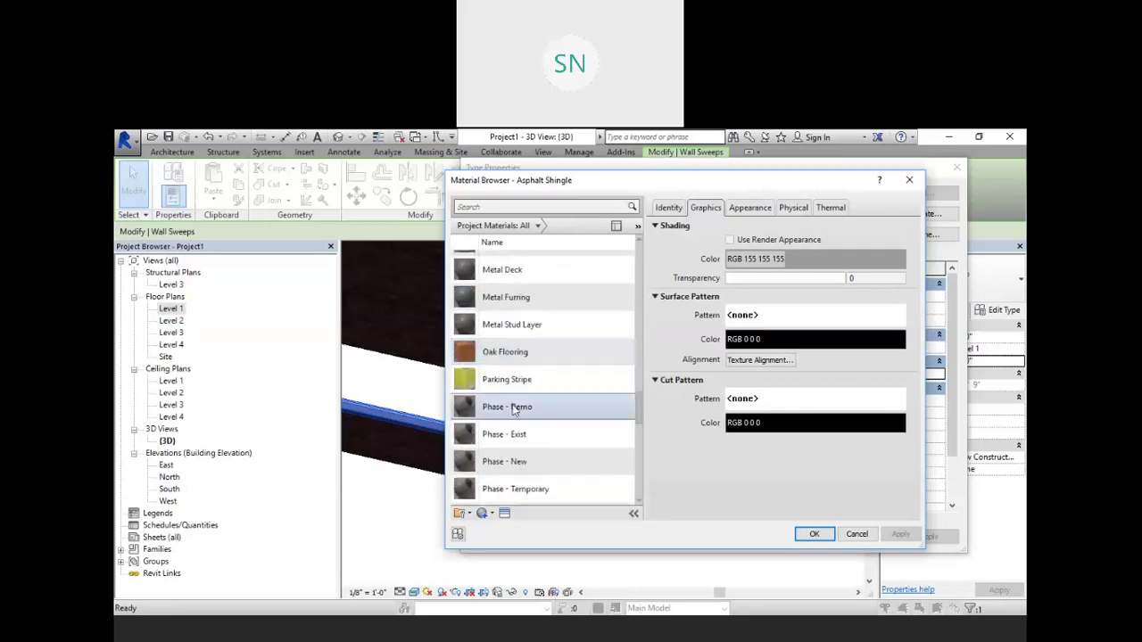
click(499, 381)
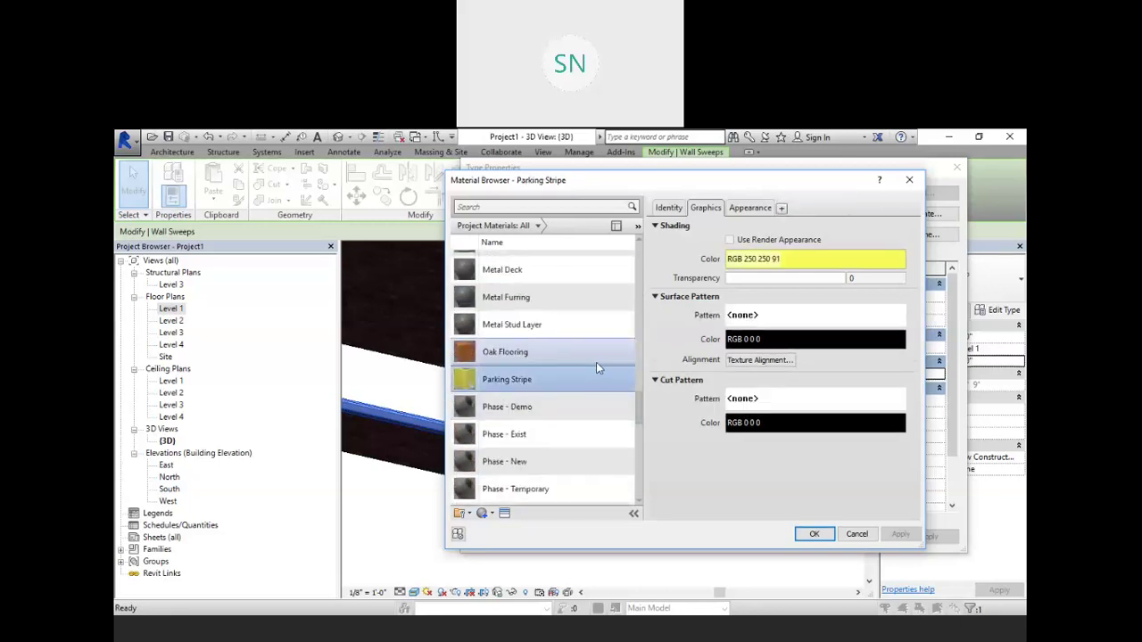
Set the Parking Stripe material's wall paint appearance color to PANTONE Black 4 C (RGB 61 48 35).
click(750, 207)
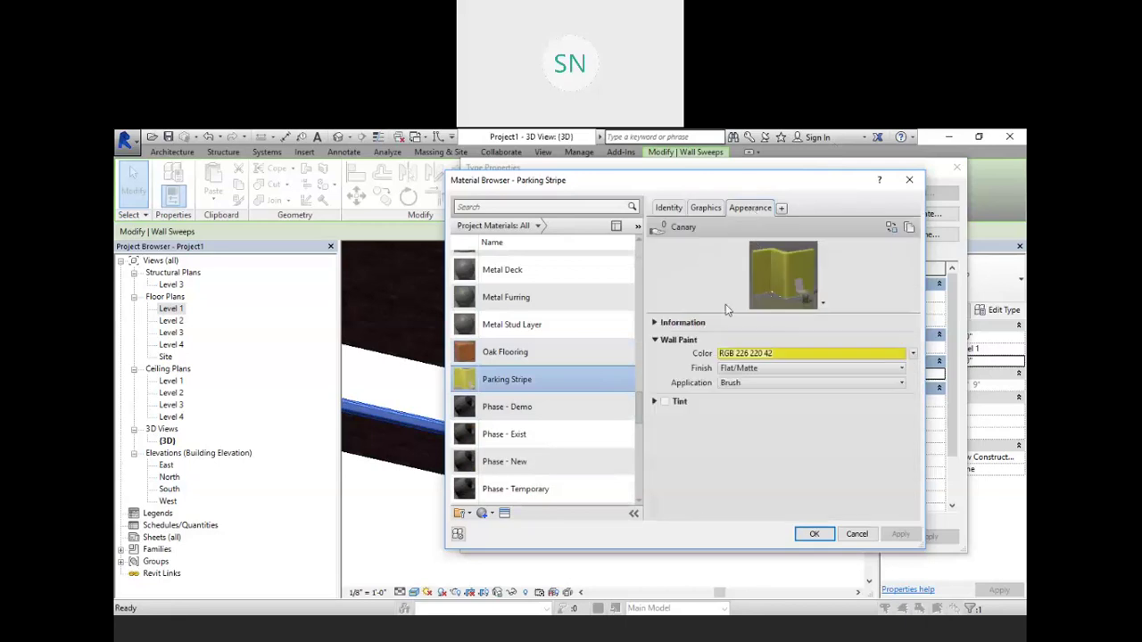
click(839, 355)
click(790, 450)
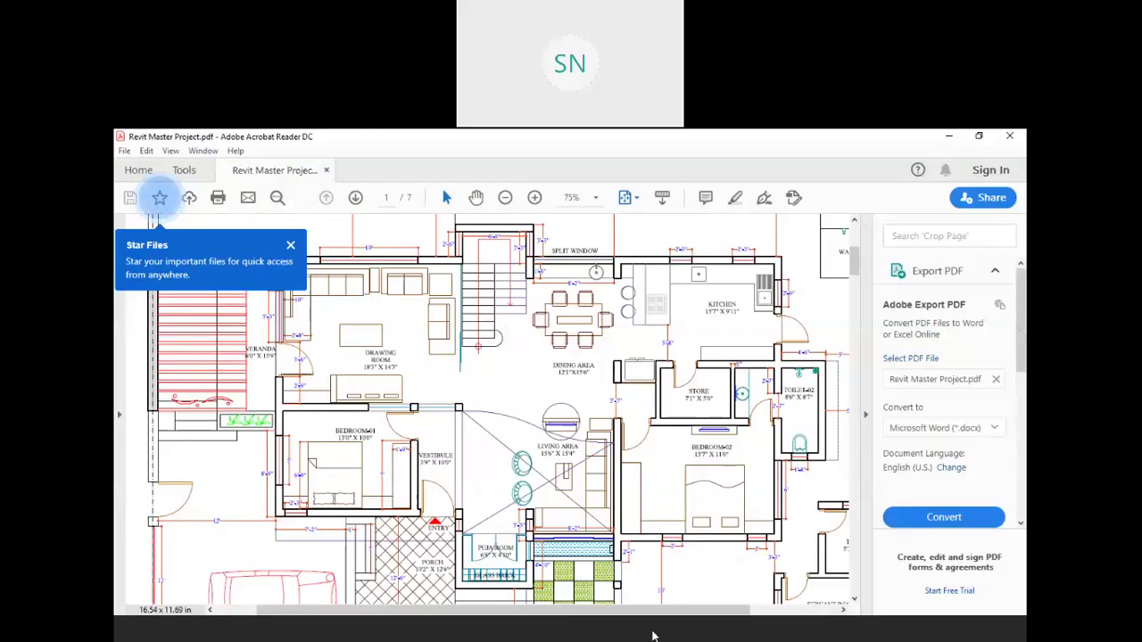
key(alt+Tab)
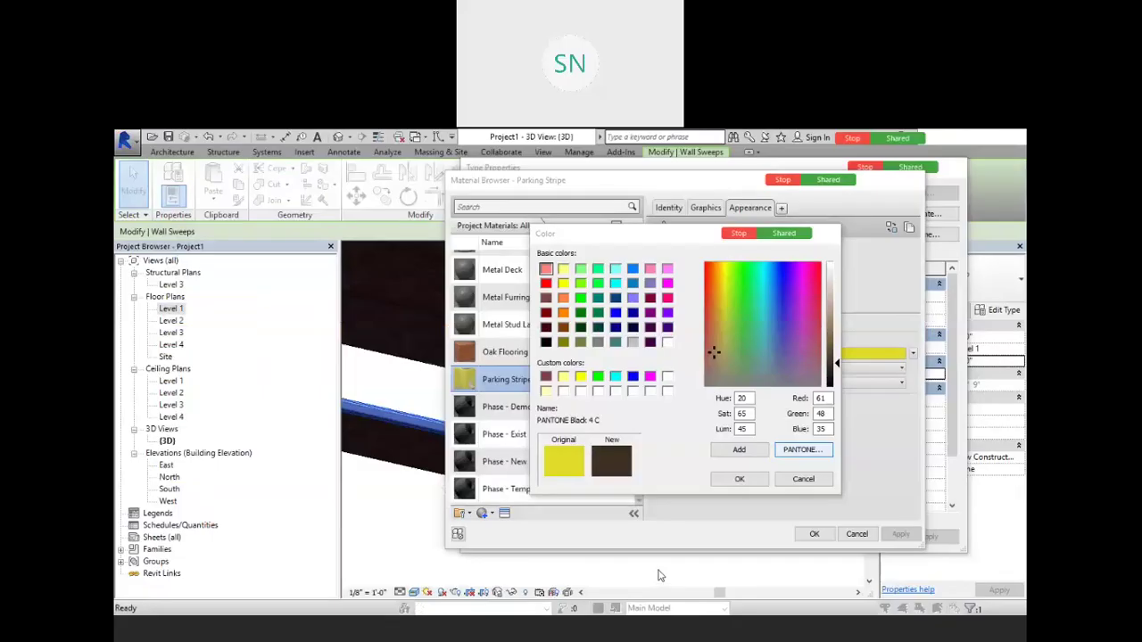
click(739, 480)
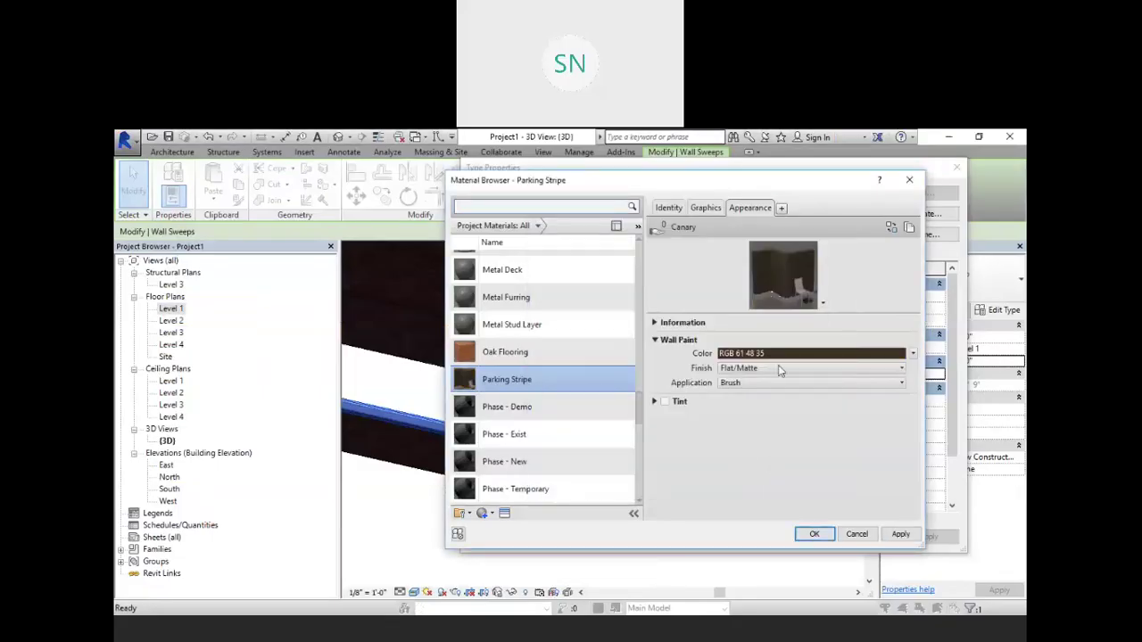
Apply the Parking Stripe material to the boundary wall's Cornice sweep type and deselect the sweep.
click(814, 533)
click(796, 540)
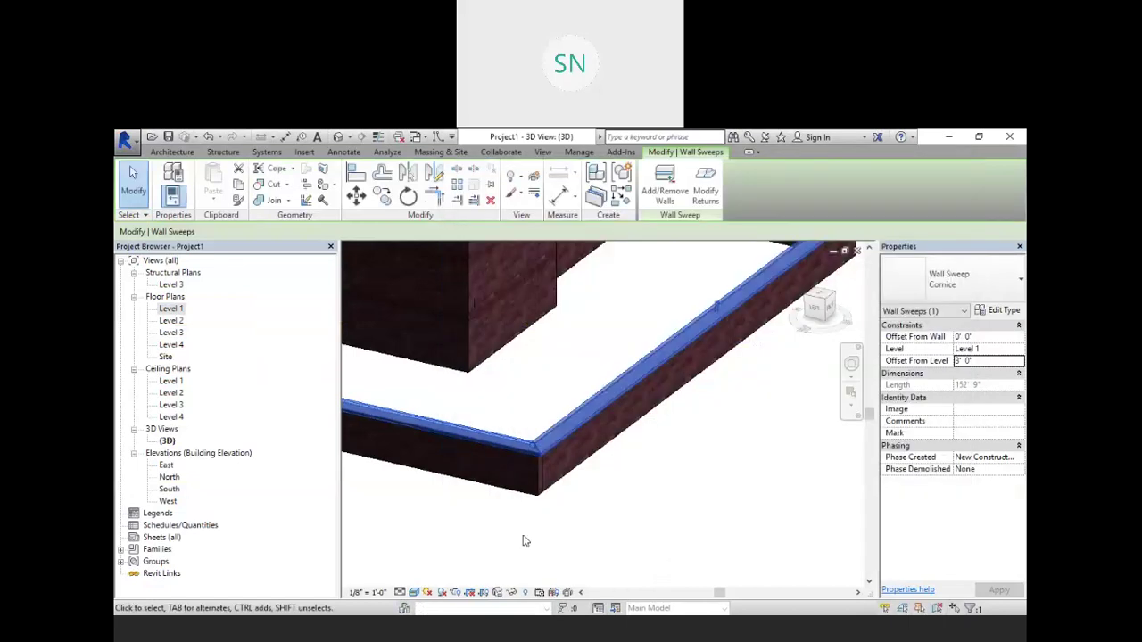
click(527, 539)
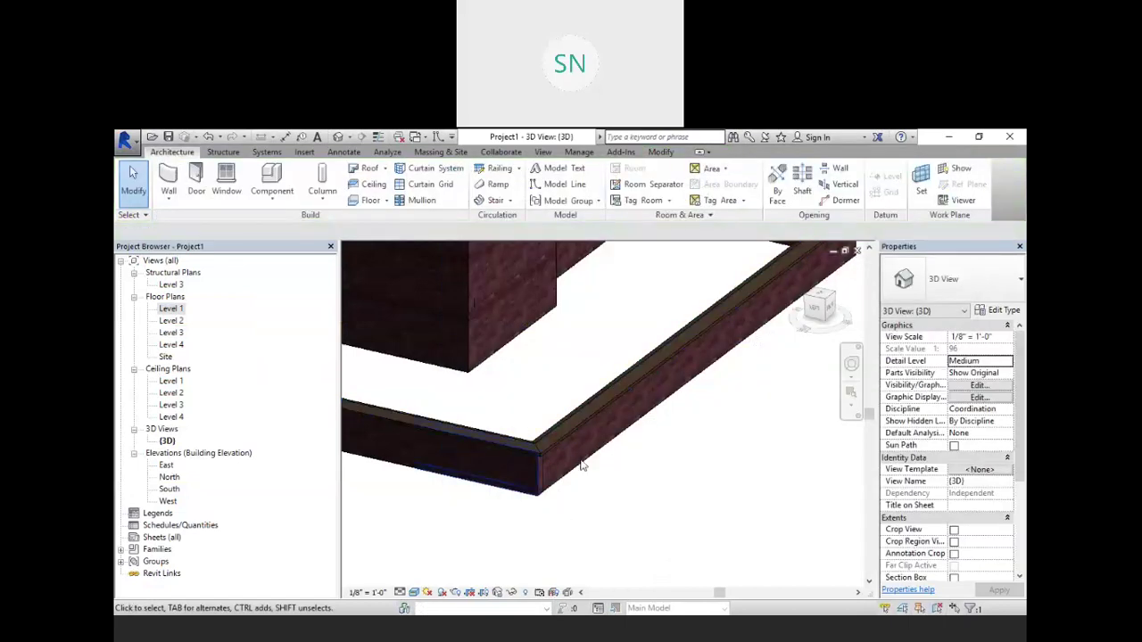
scroll(635, 432, down, 6)
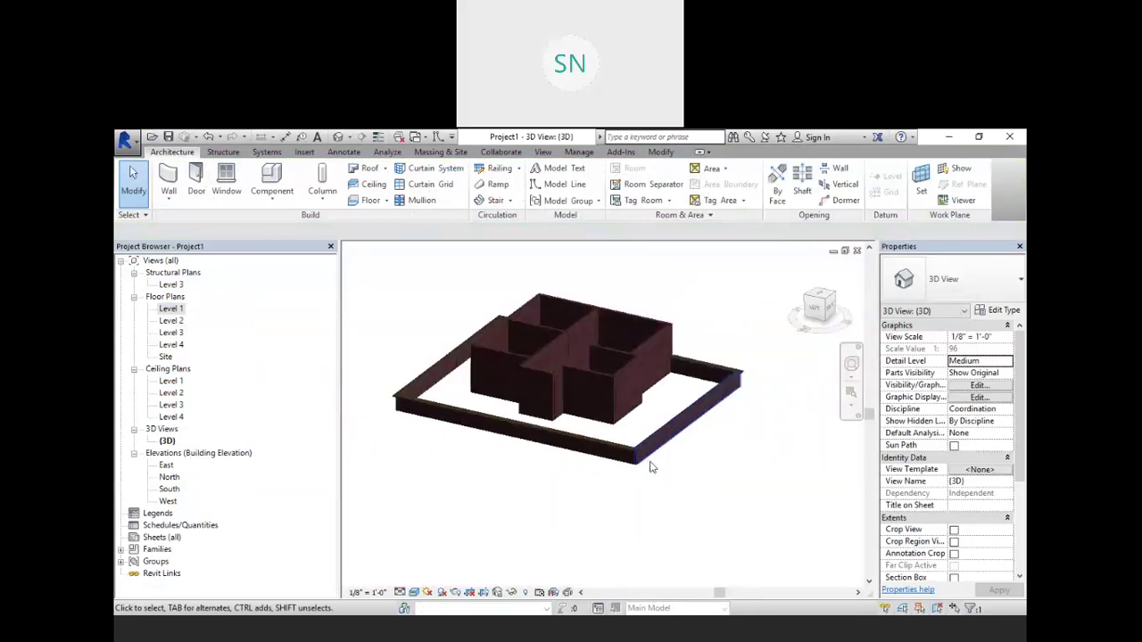
scroll(661, 419, up, 2)
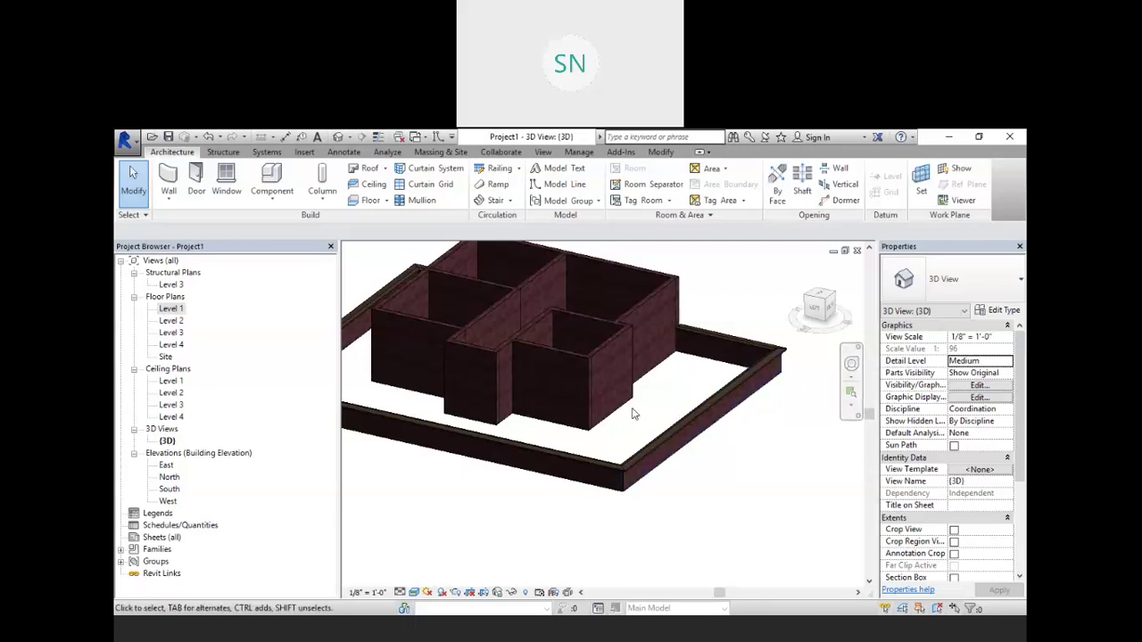
scroll(696, 445, up, 2)
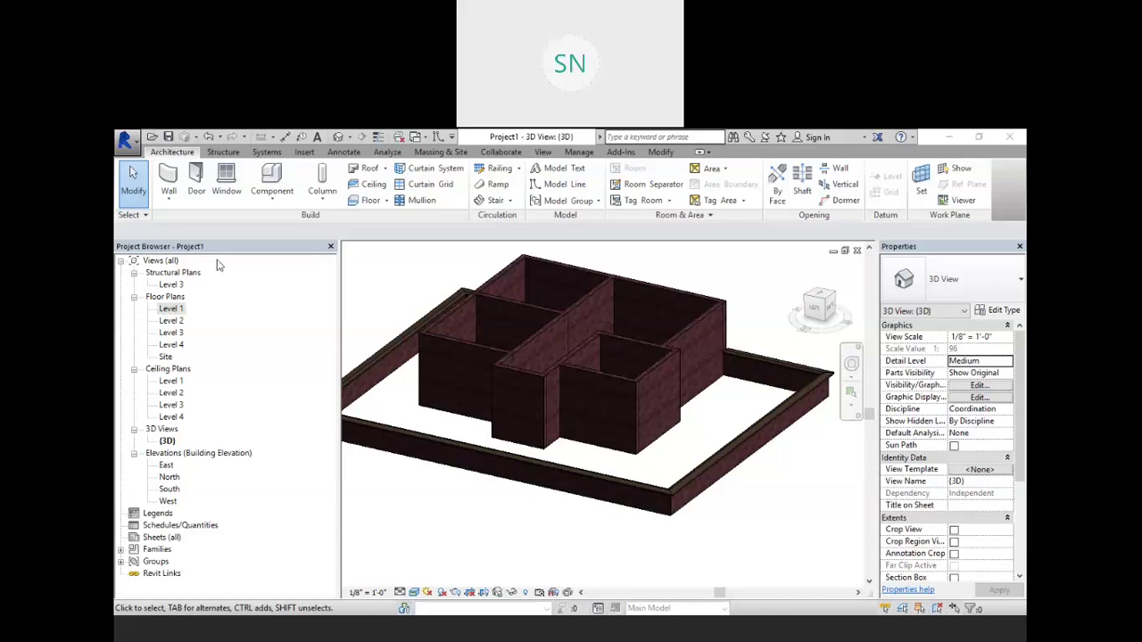
Try to create a new project from the Systems-Default template in the US Imperial templates folder.
click(126, 141)
mouse_move(153, 190)
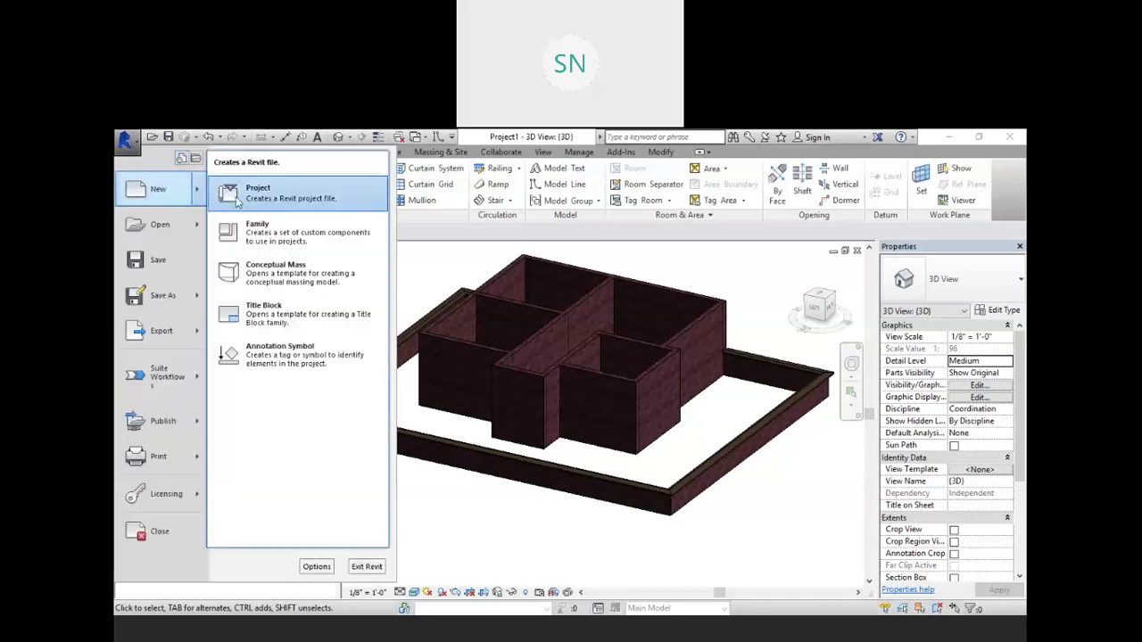
click(277, 198)
drag(489, 247, 352, 229)
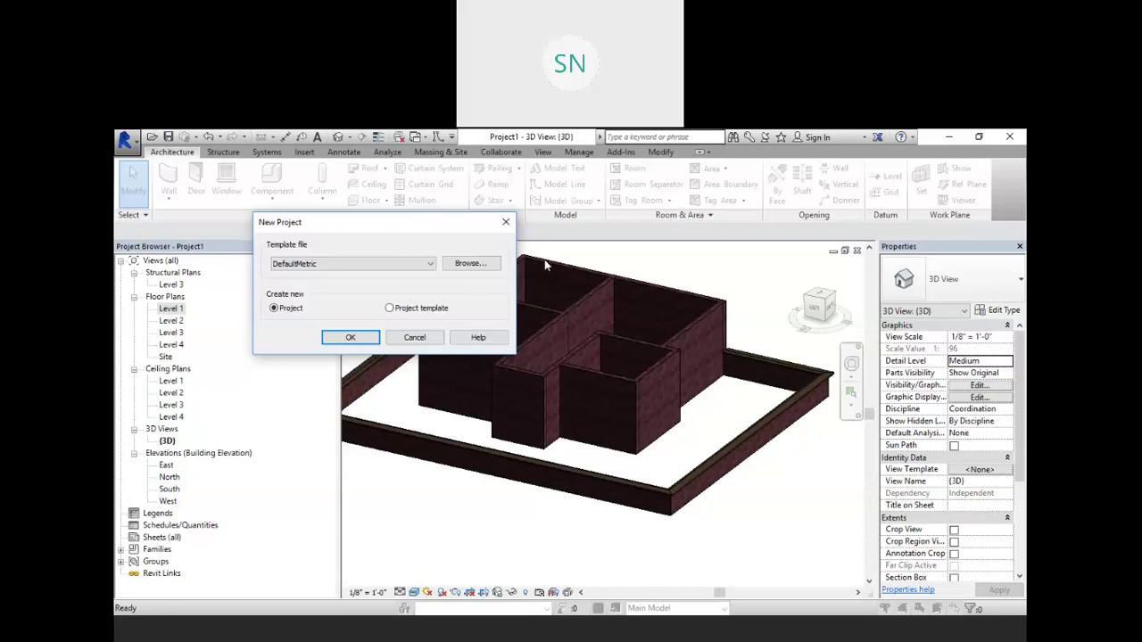
click(470, 263)
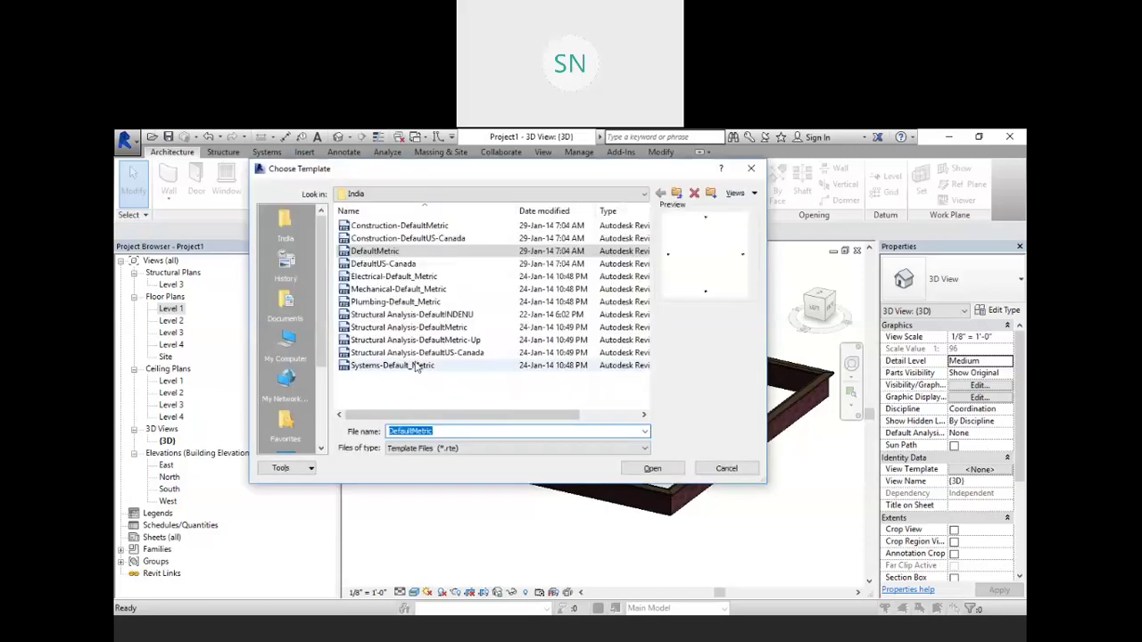
click(676, 192)
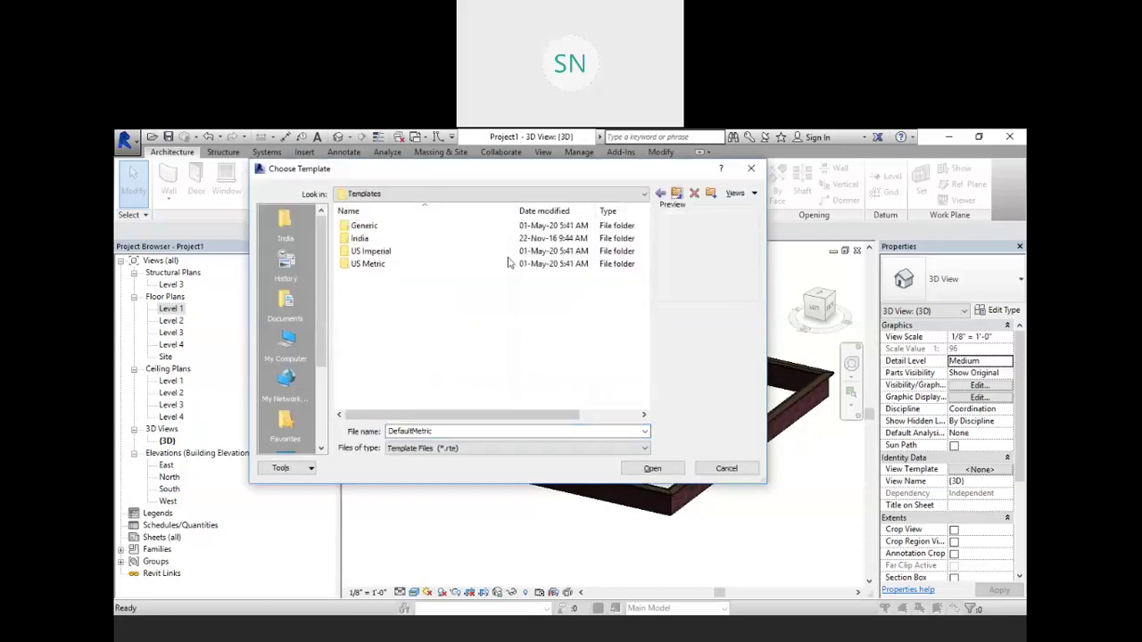
double_click(398, 252)
click(413, 328)
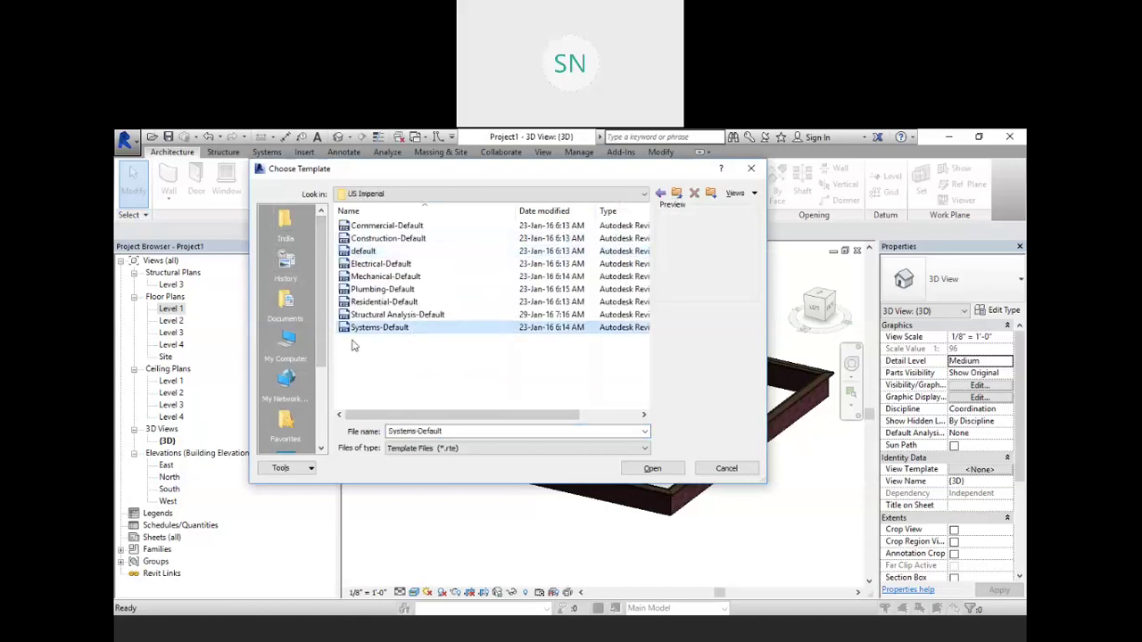
click(652, 469)
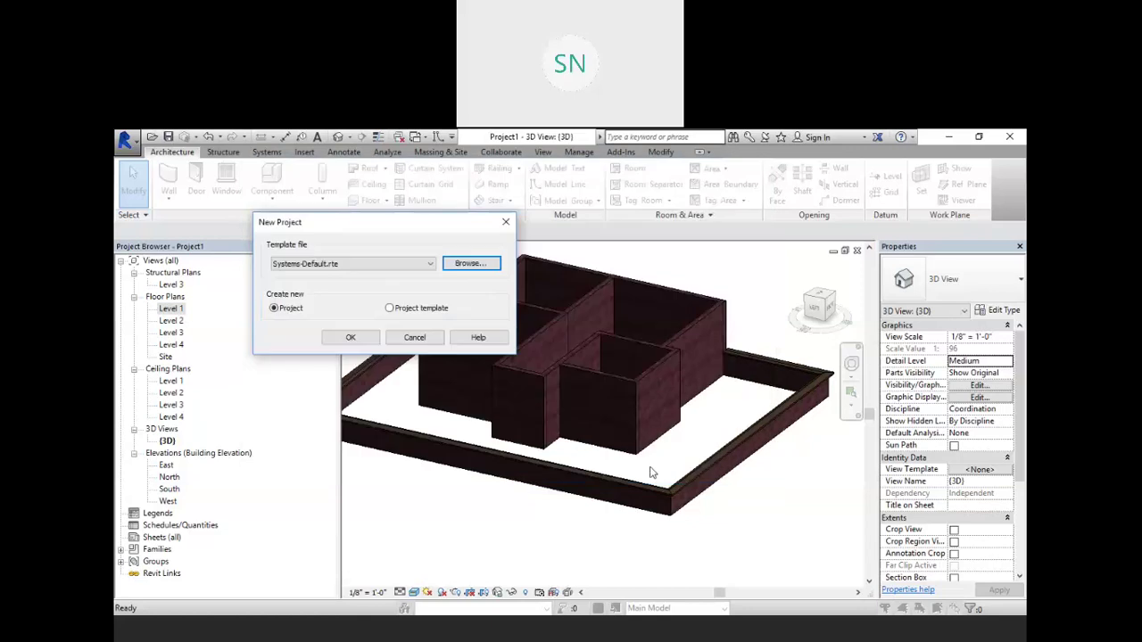
click(348, 336)
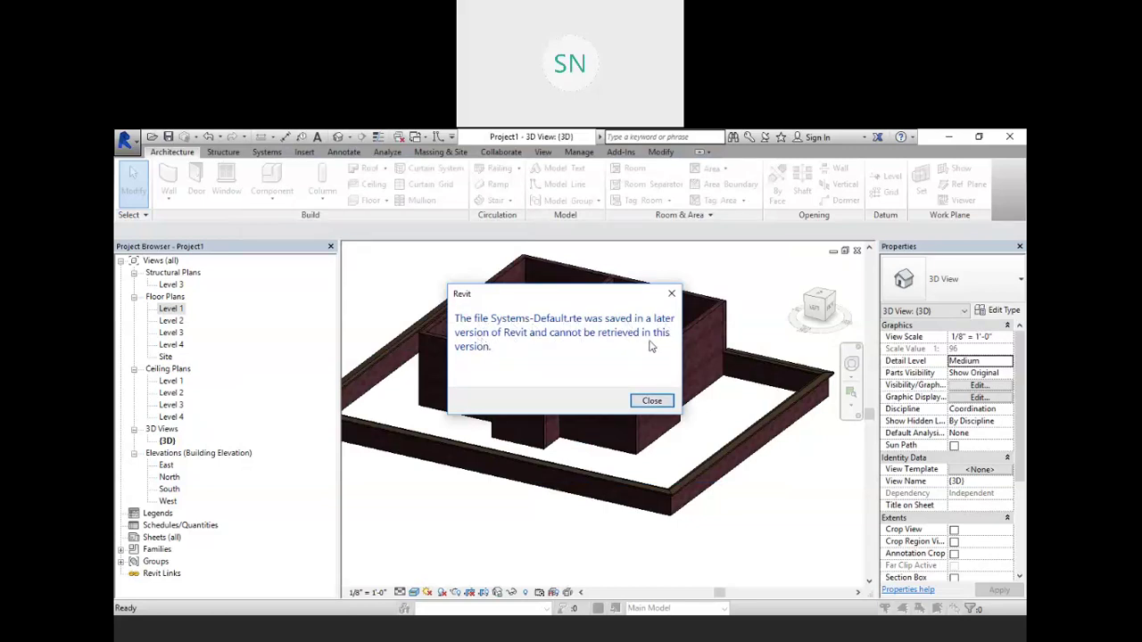
click(652, 401)
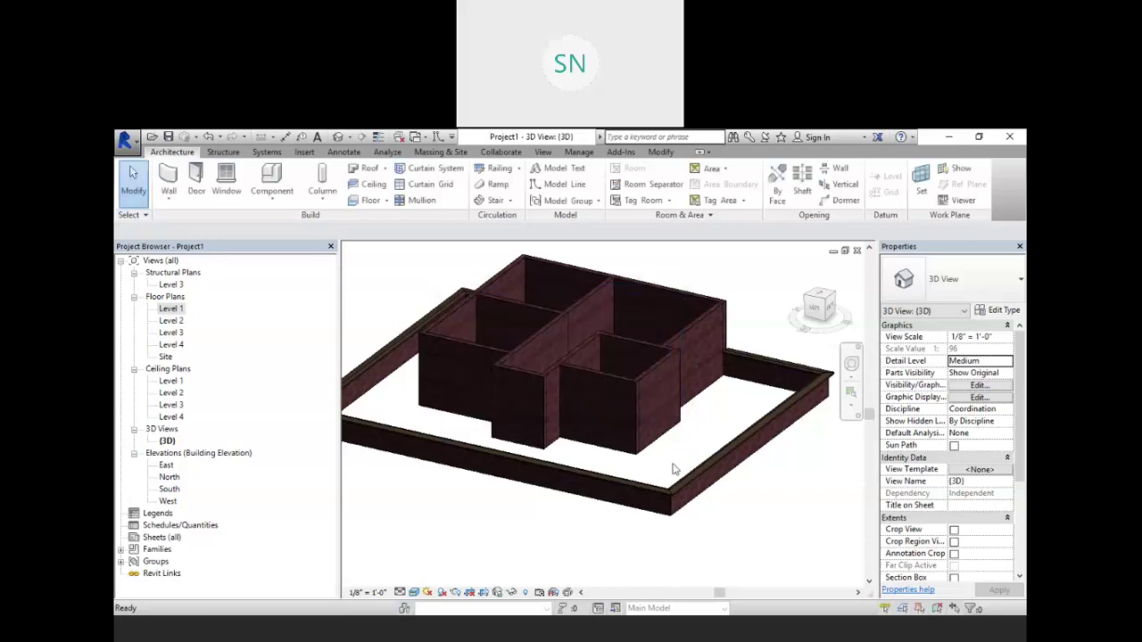
Start a new project and look through the US Imperial folder directly under RVT 2015 for a template.
click(125, 140)
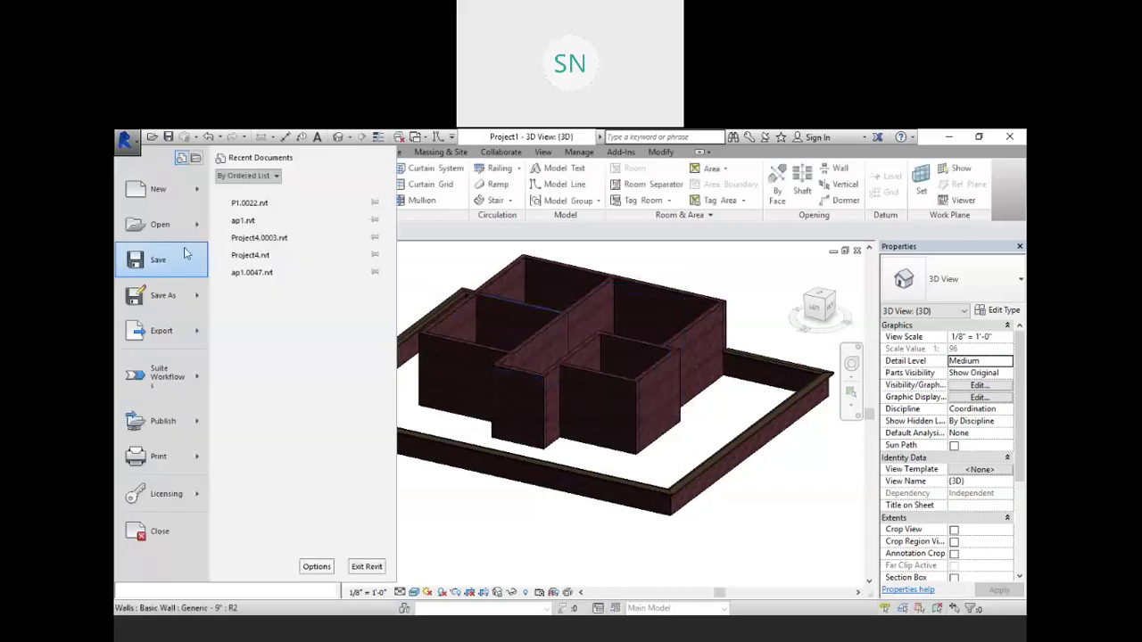
mouse_move(165, 198)
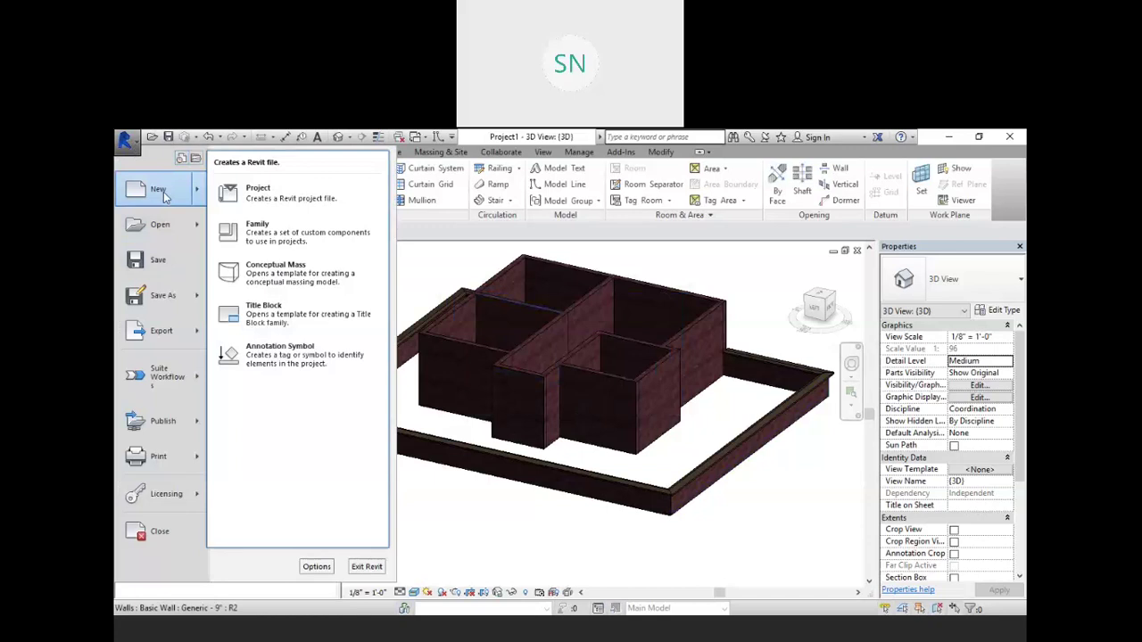
click(304, 205)
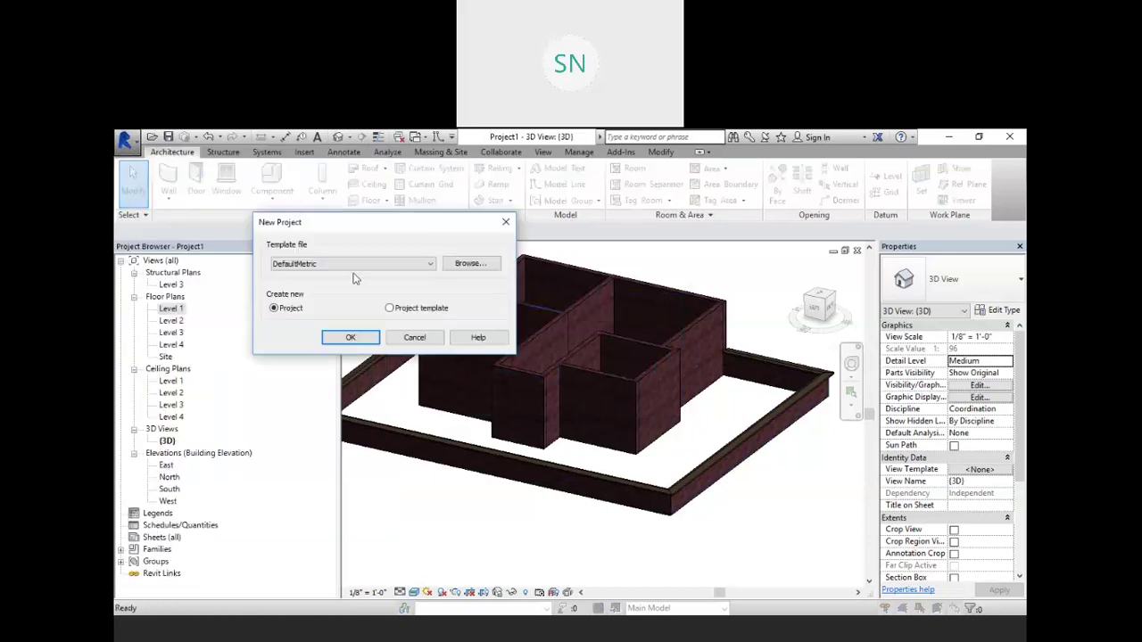
click(431, 265)
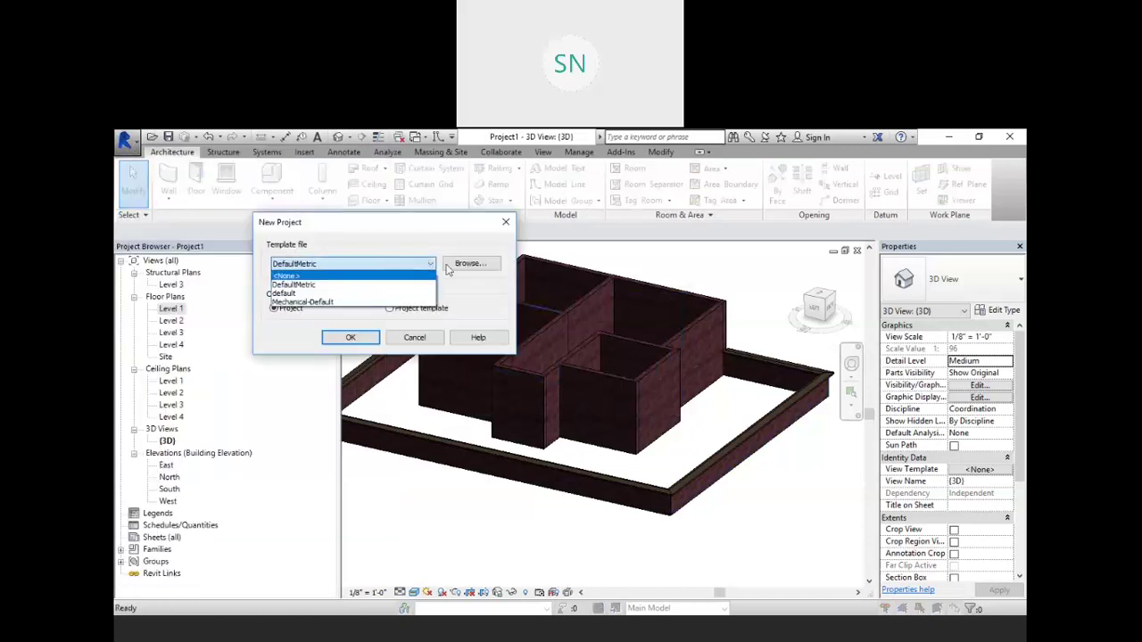
click(469, 264)
click(469, 263)
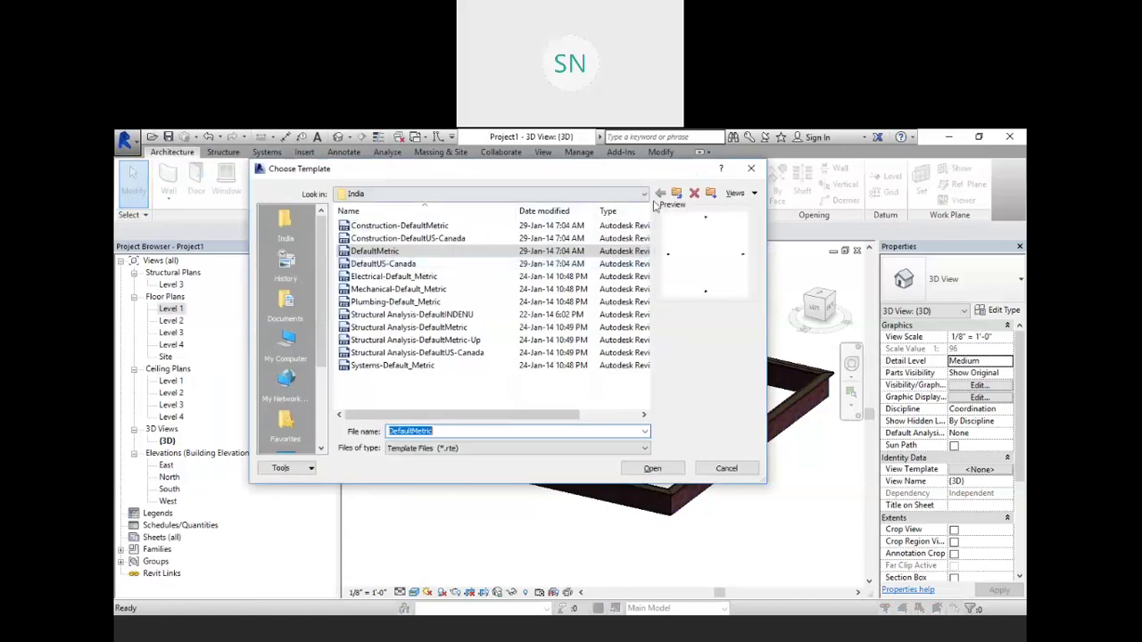
click(676, 194)
click(677, 194)
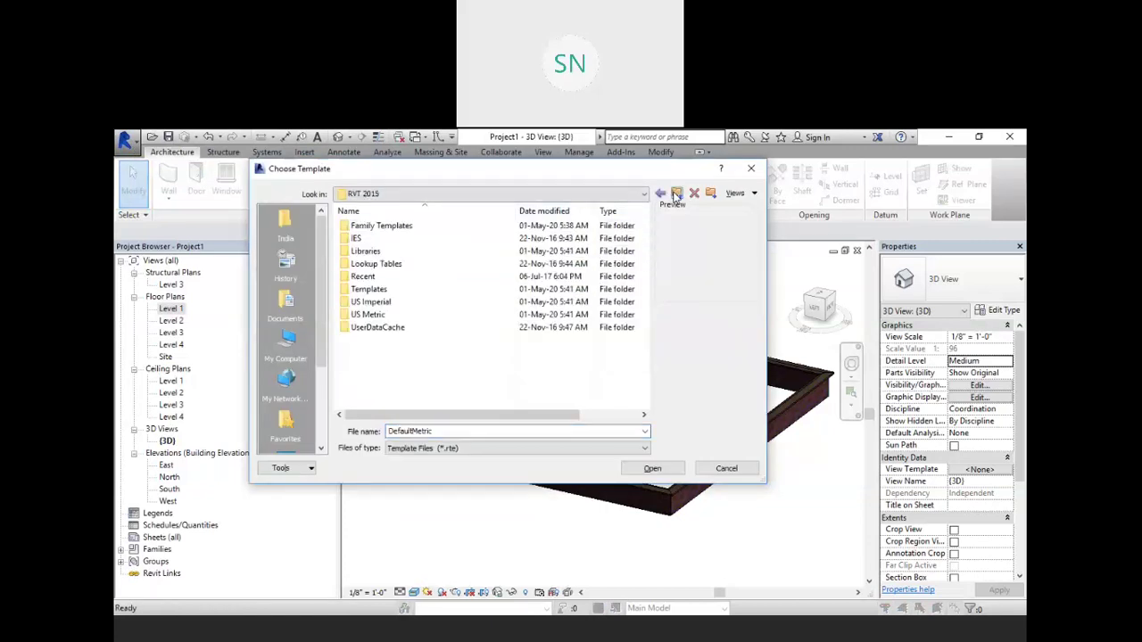
double_click(421, 303)
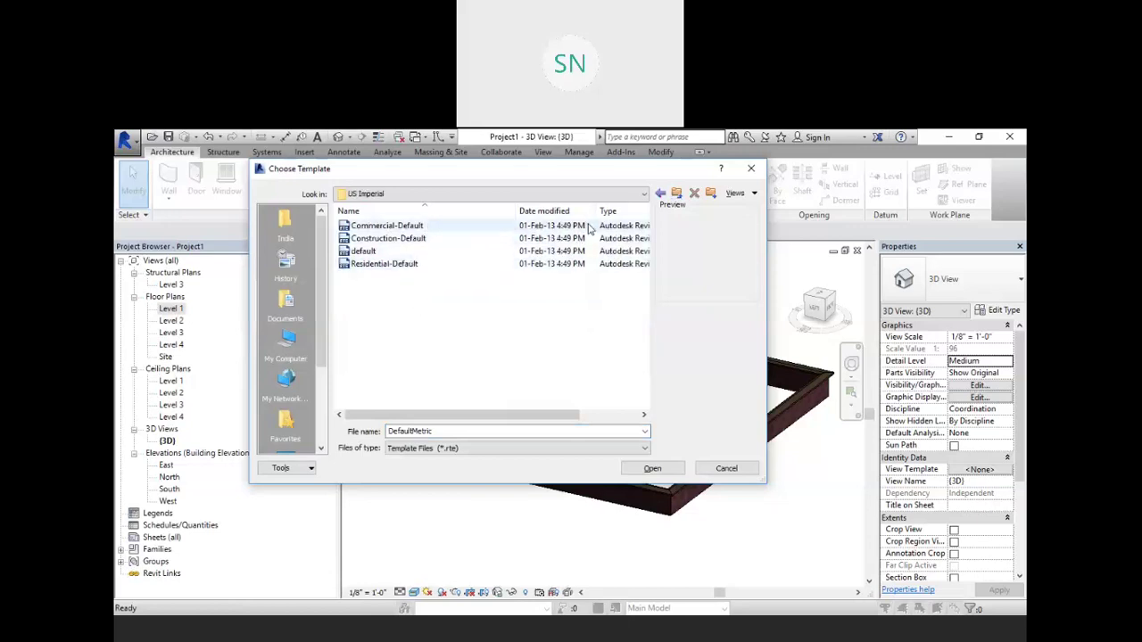
click(676, 194)
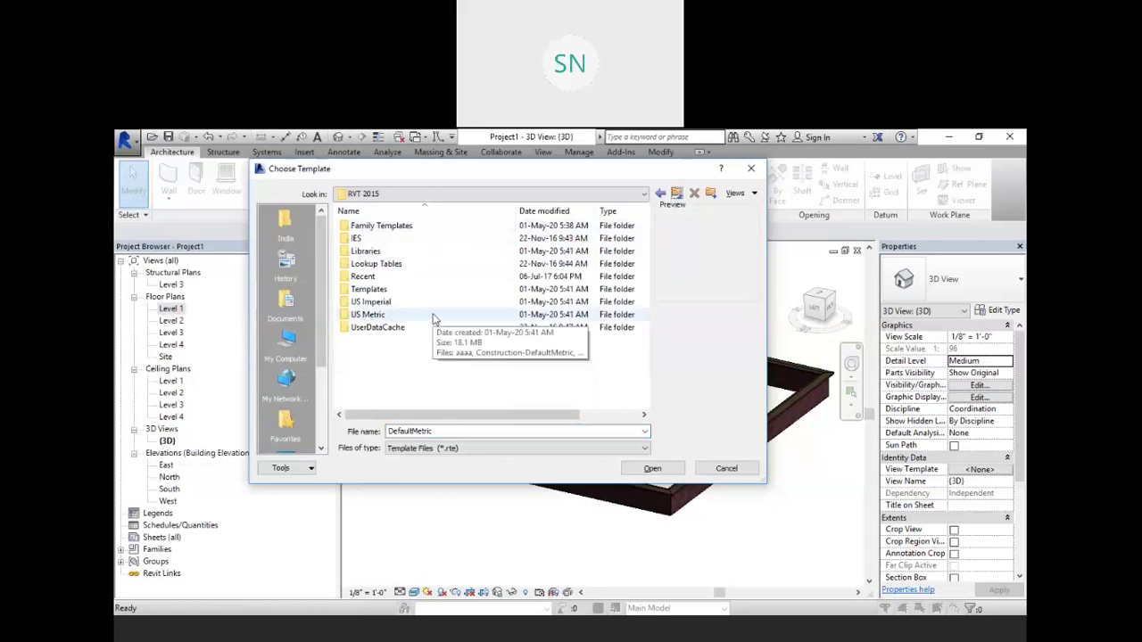
Try to create the project from the Systems-Default template in the US Imperial folder under Templates.
double_click(402, 290)
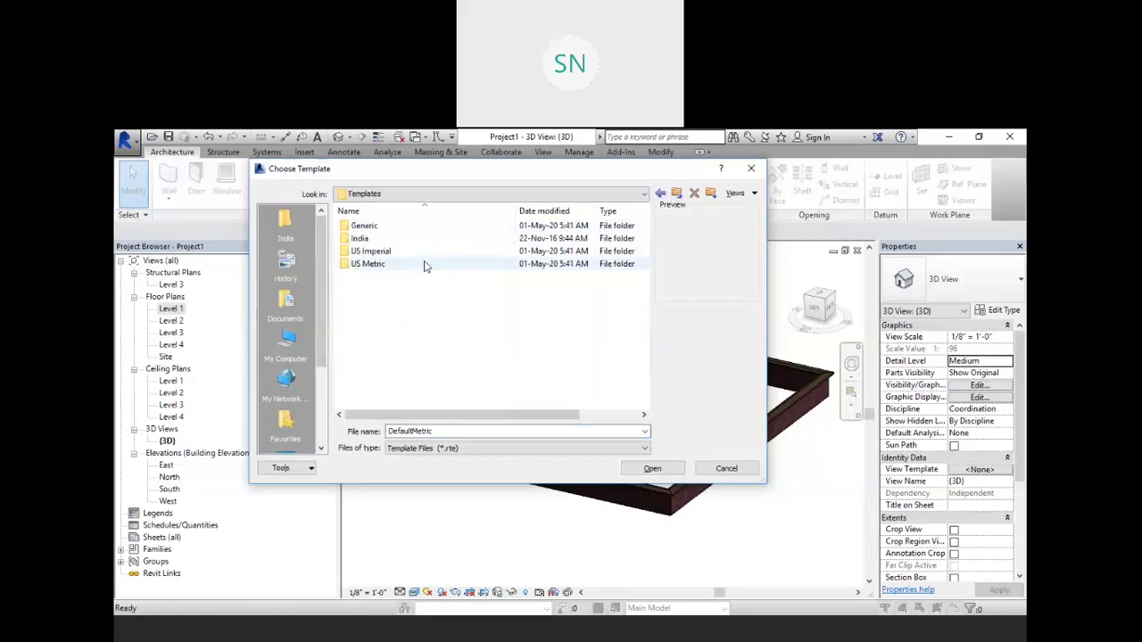
double_click(426, 252)
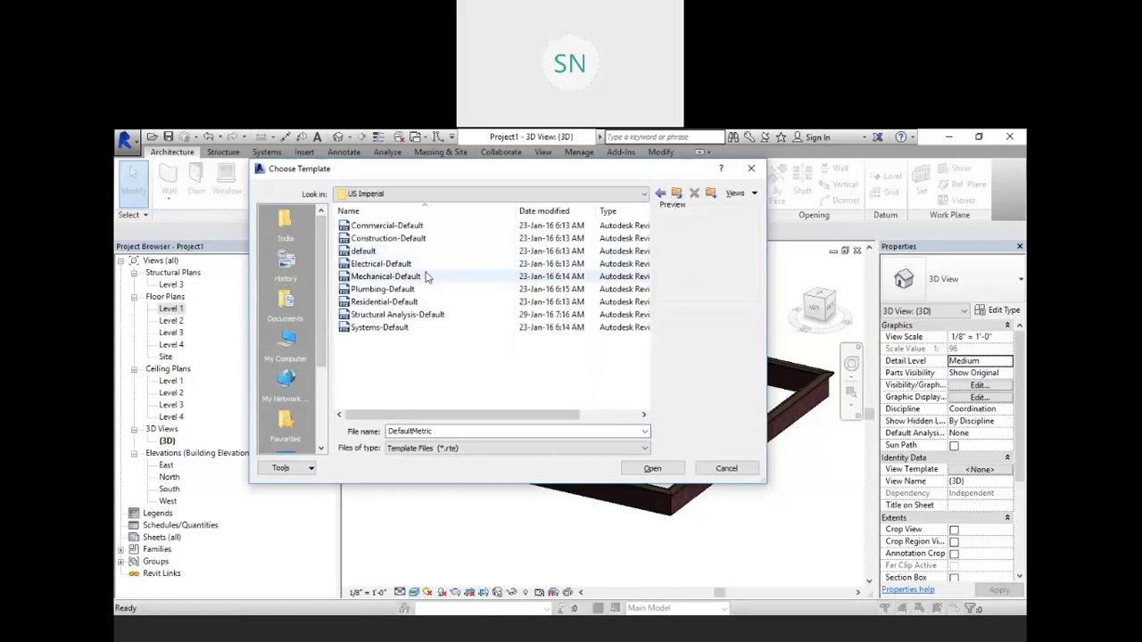
click(433, 328)
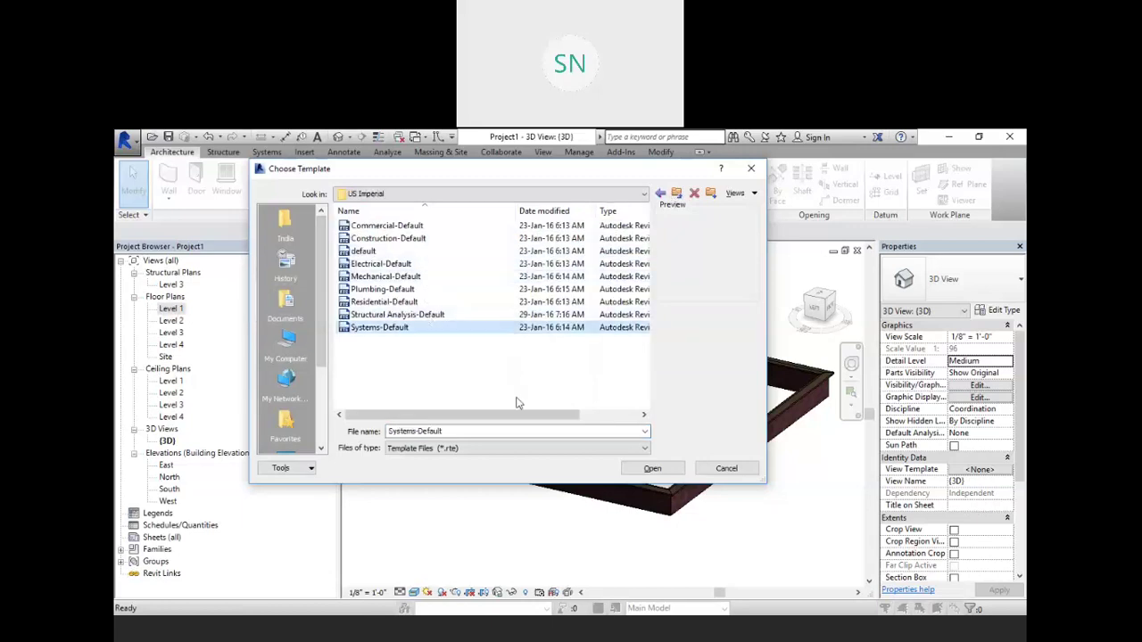
click(660, 471)
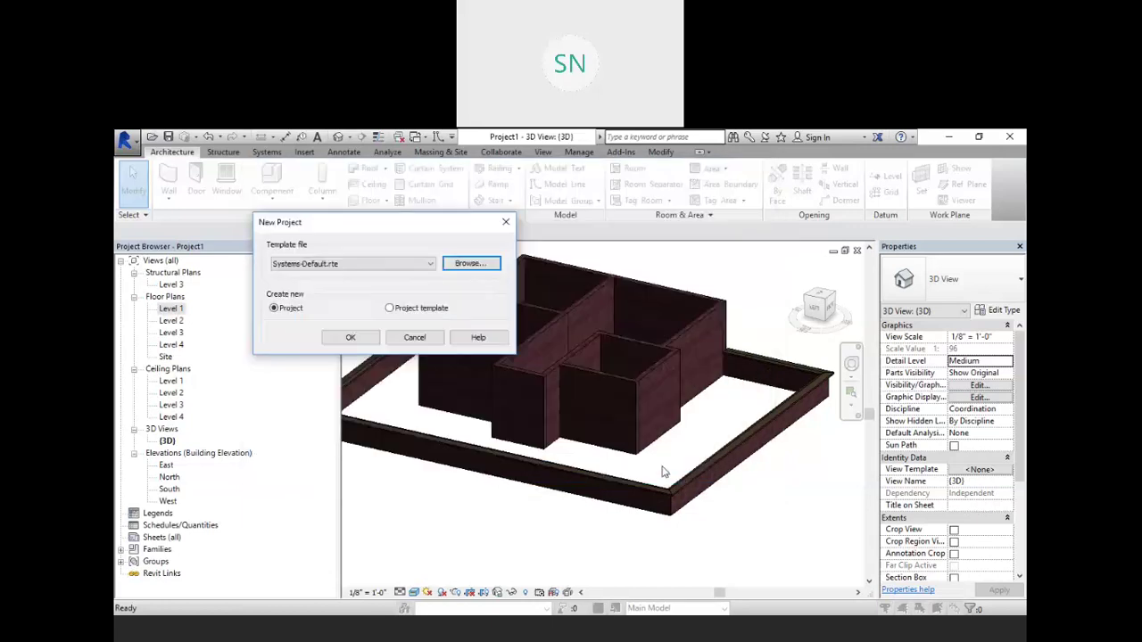
click(350, 338)
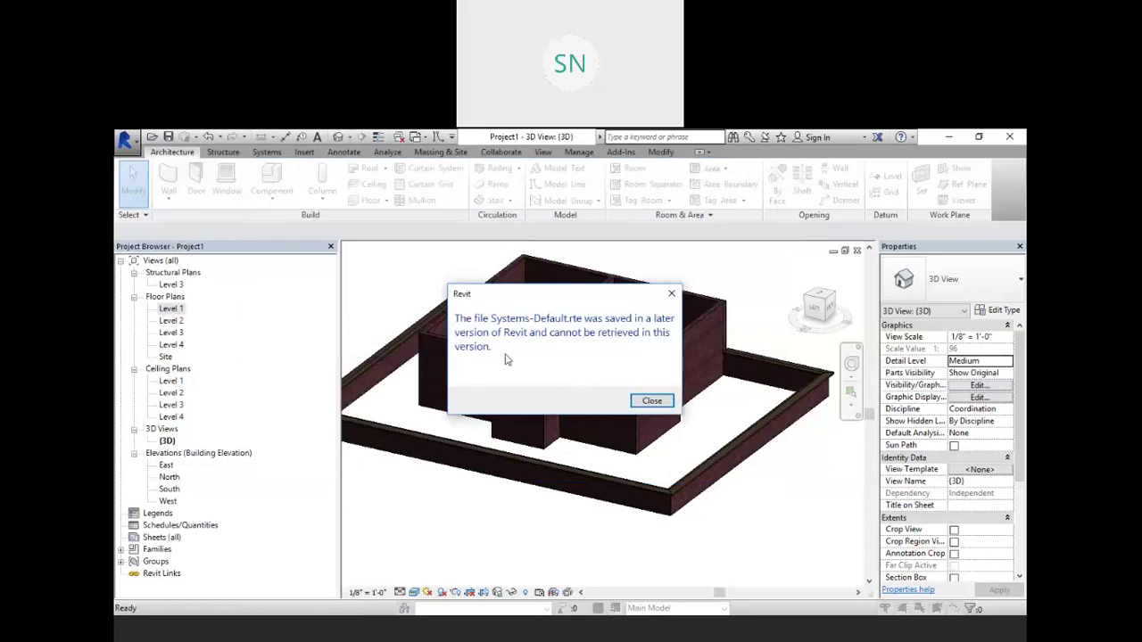
click(650, 401)
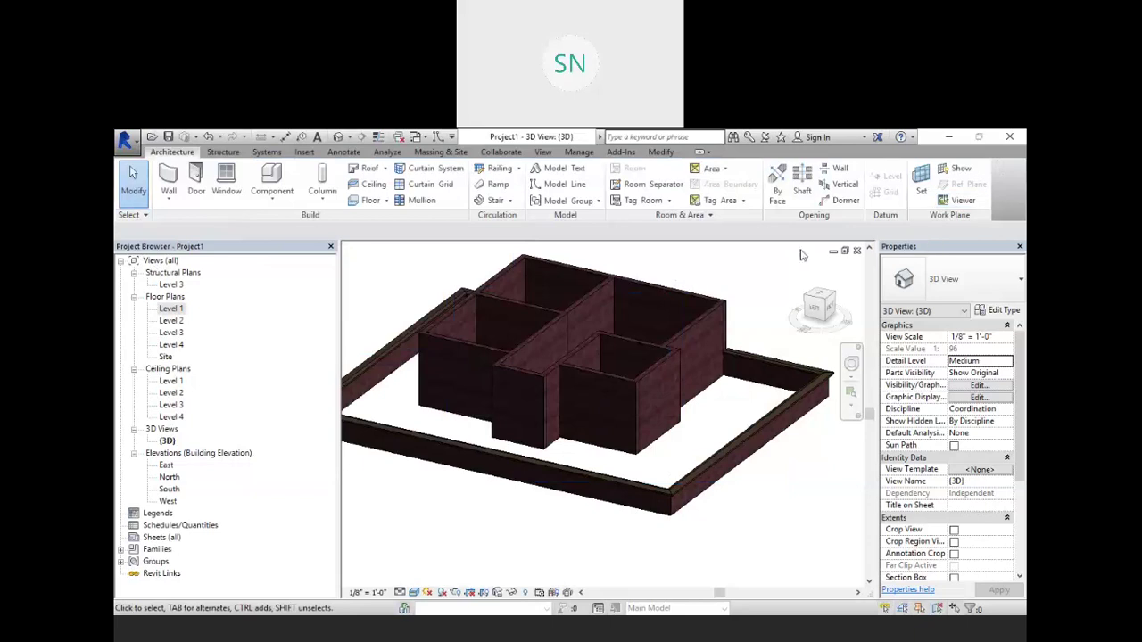
Close the 3D view and all remaining open plan views to close Project1.
click(856, 254)
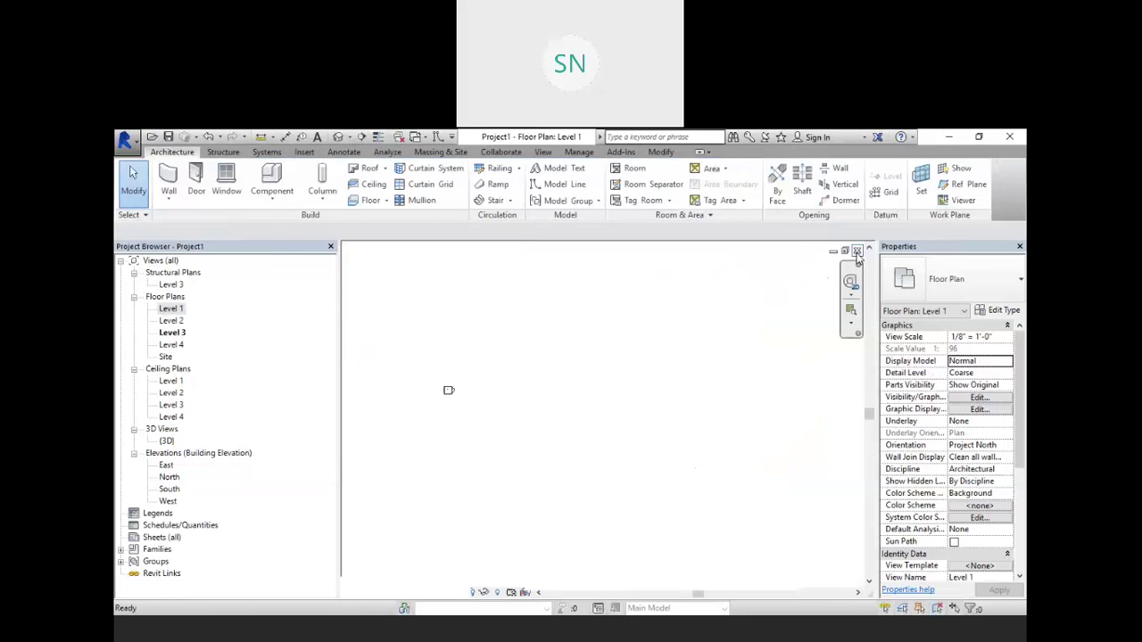
click(857, 252)
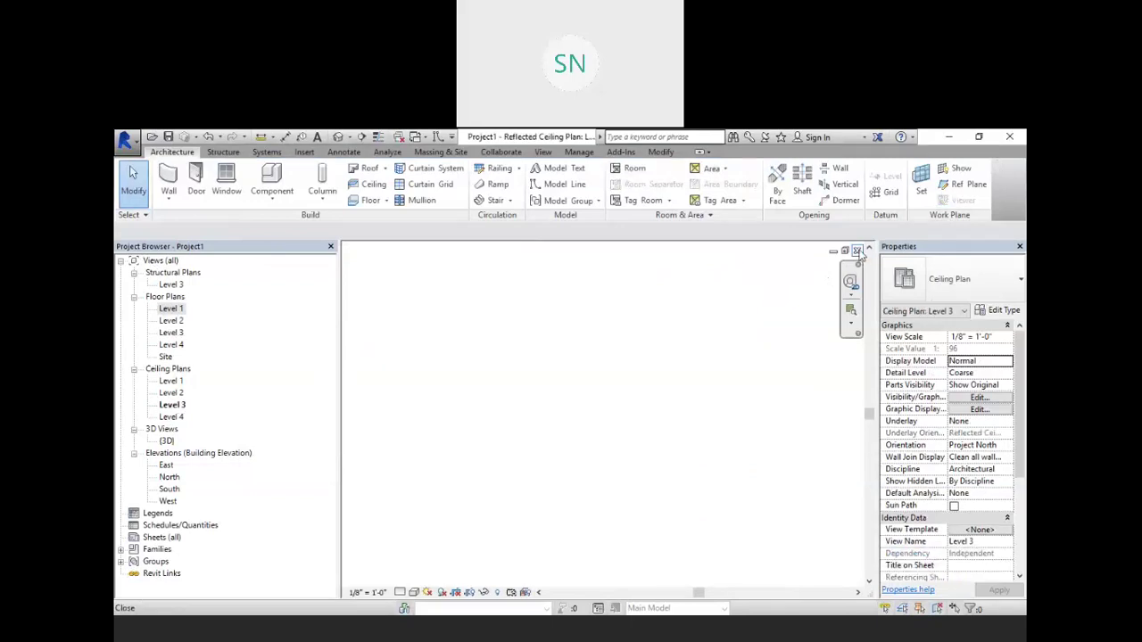
click(857, 253)
click(858, 253)
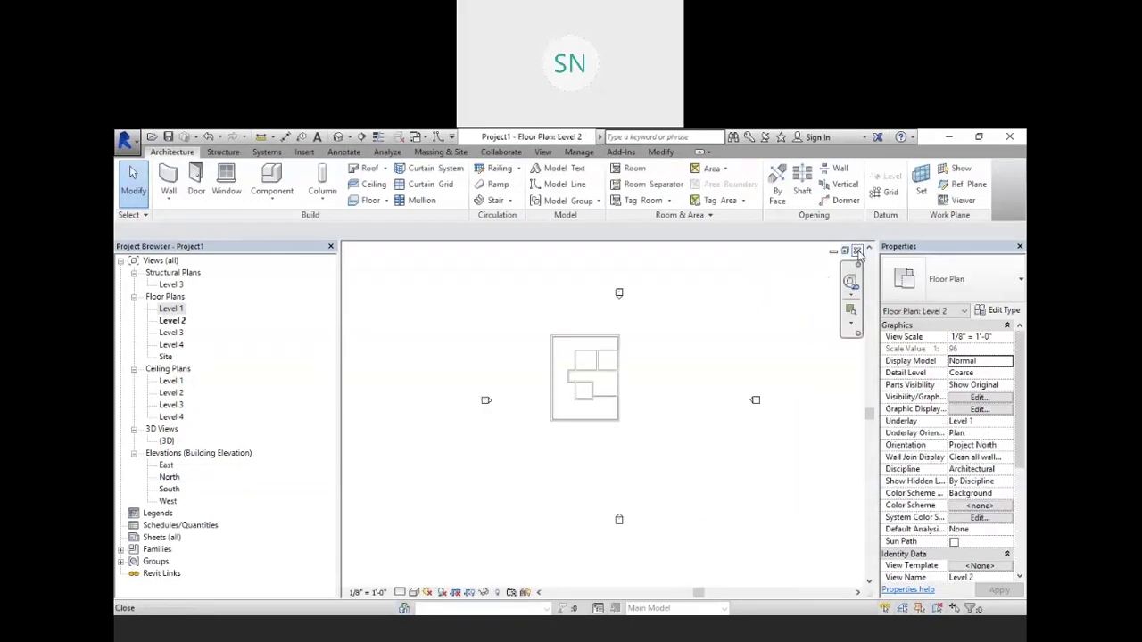
click(857, 253)
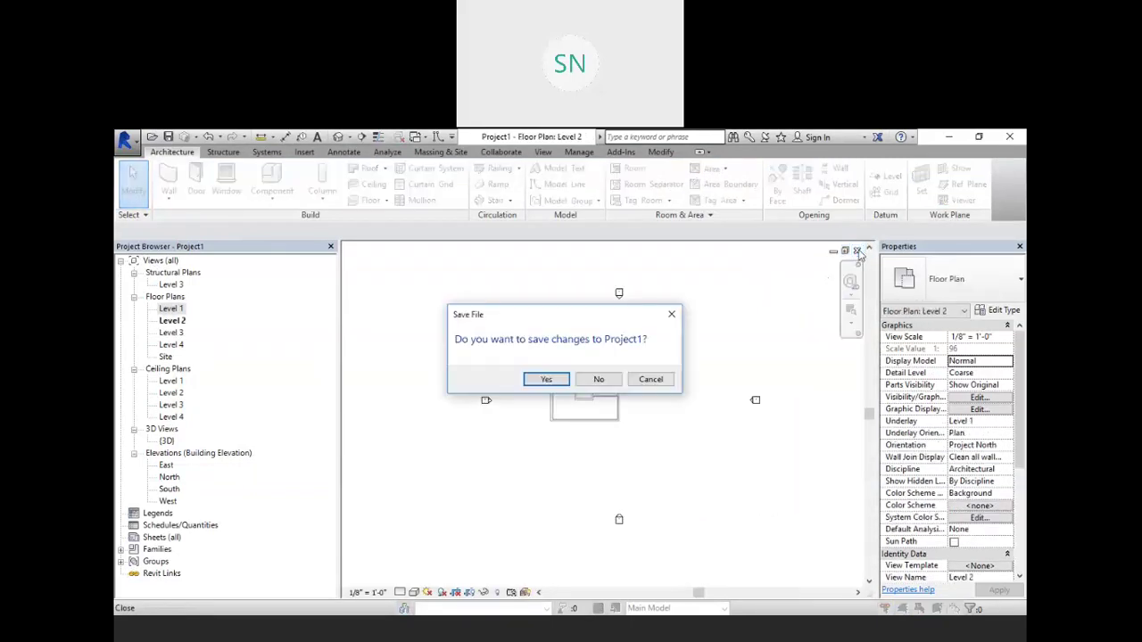
Save the changes as Project1 in the Revit folder of Sai Cad Acadamic on drive D.
click(567, 380)
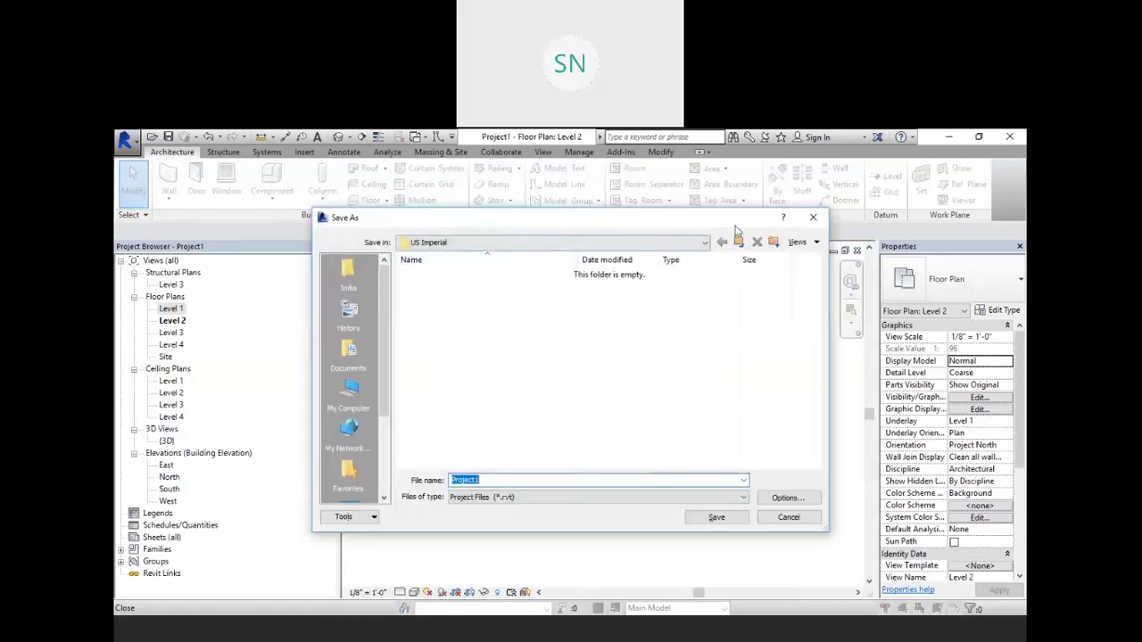
click(352, 392)
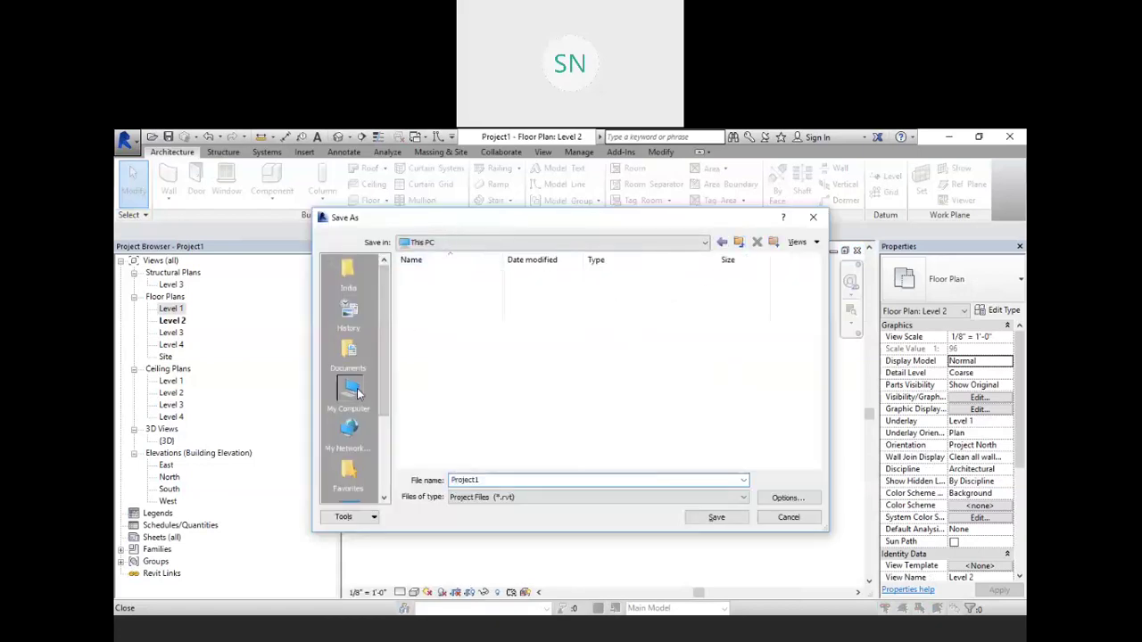
double_click(479, 411)
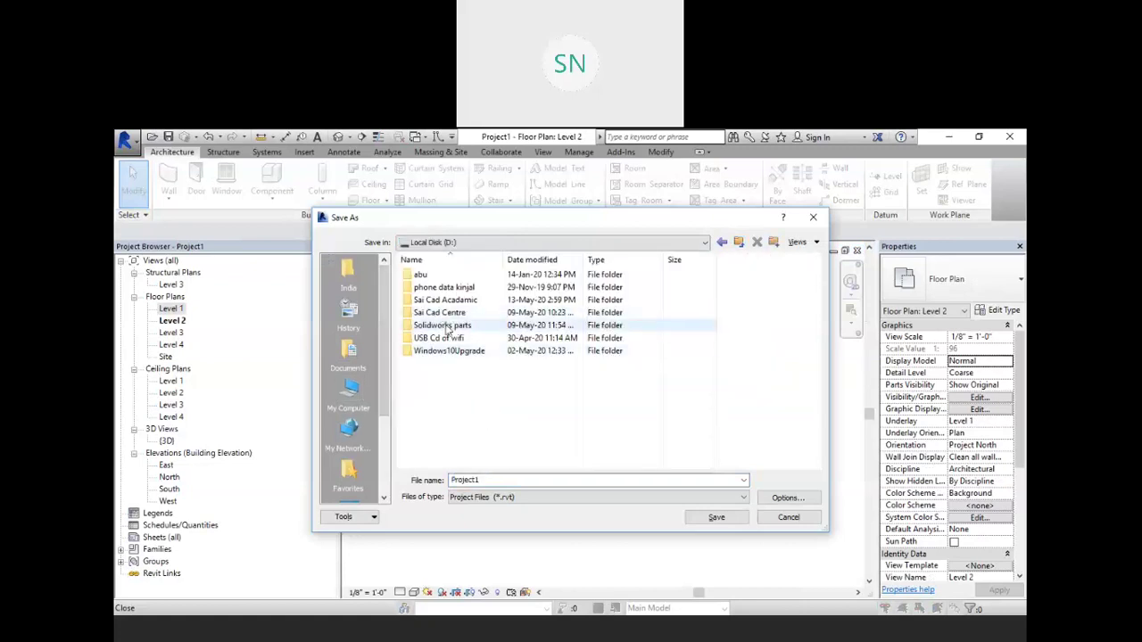
double_click(480, 307)
double_click(486, 326)
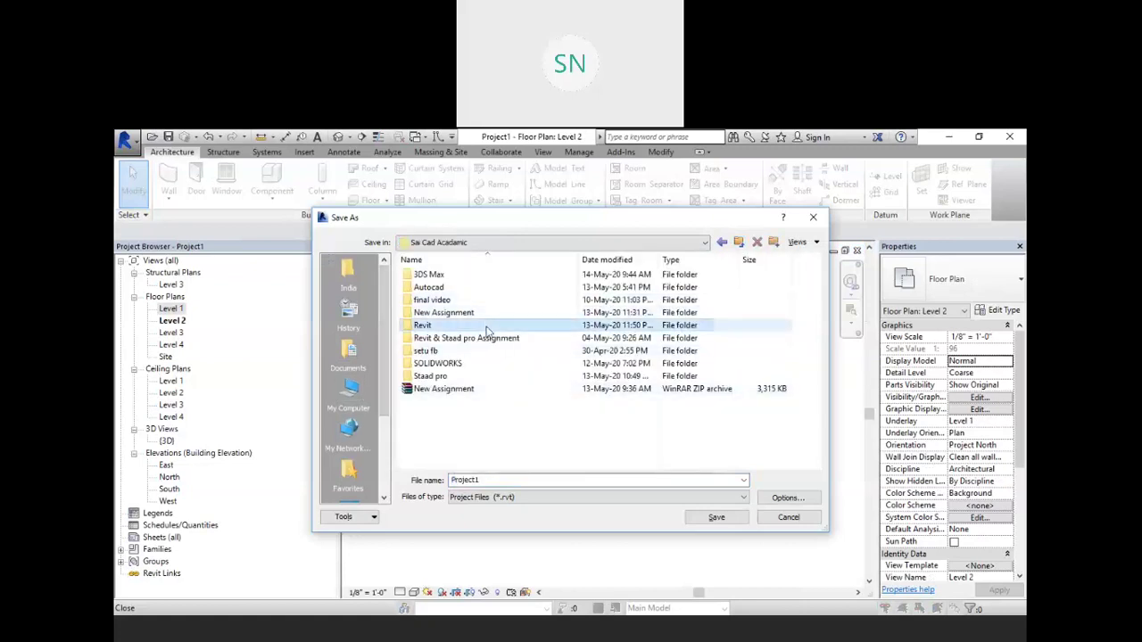
drag(642, 220, 521, 189)
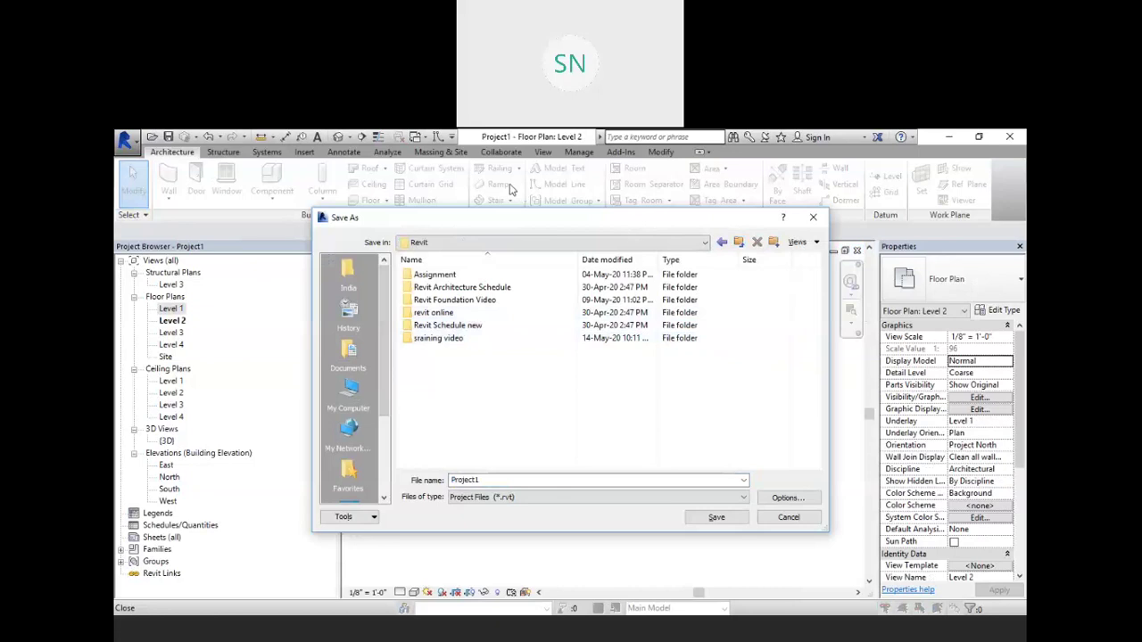
click(599, 487)
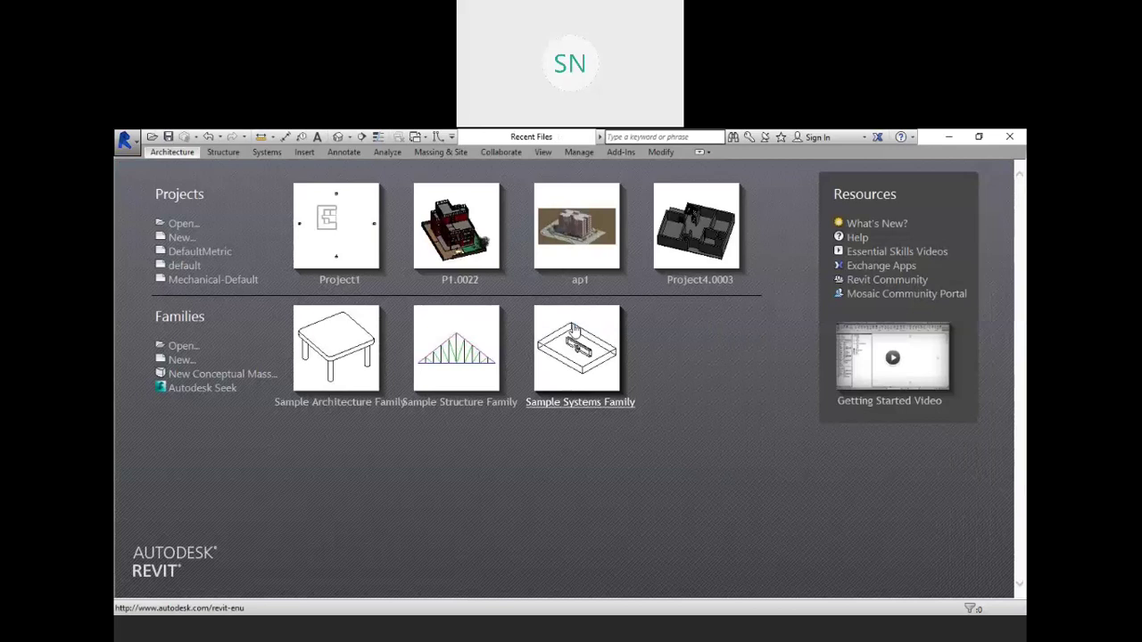
click(652, 400)
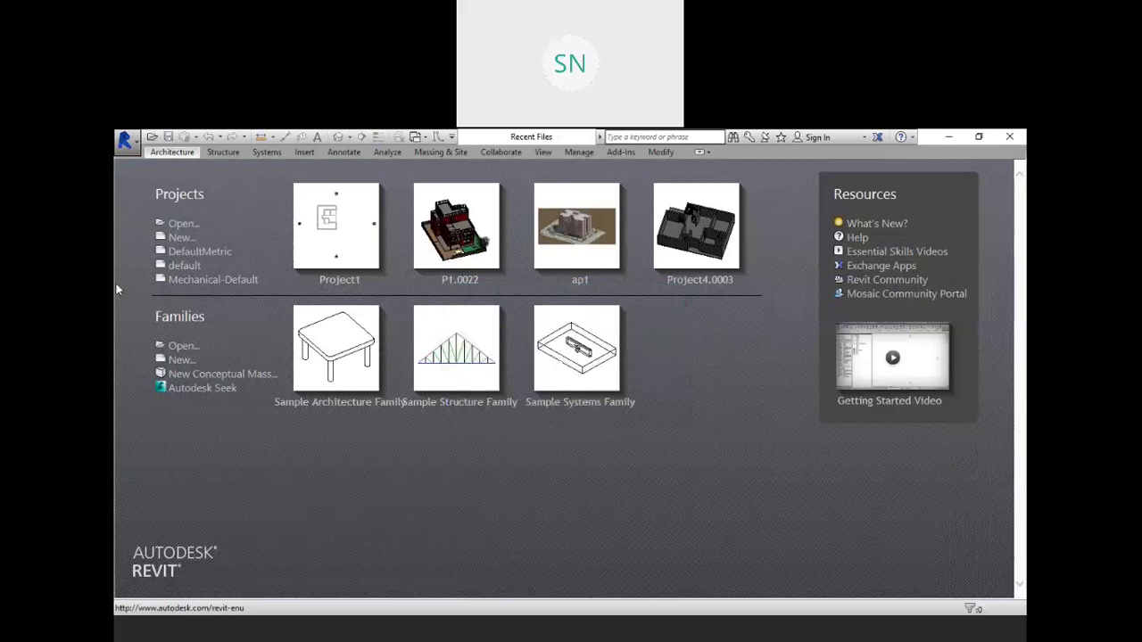
Open the file location options and start adding a project template file to the list.
click(124, 139)
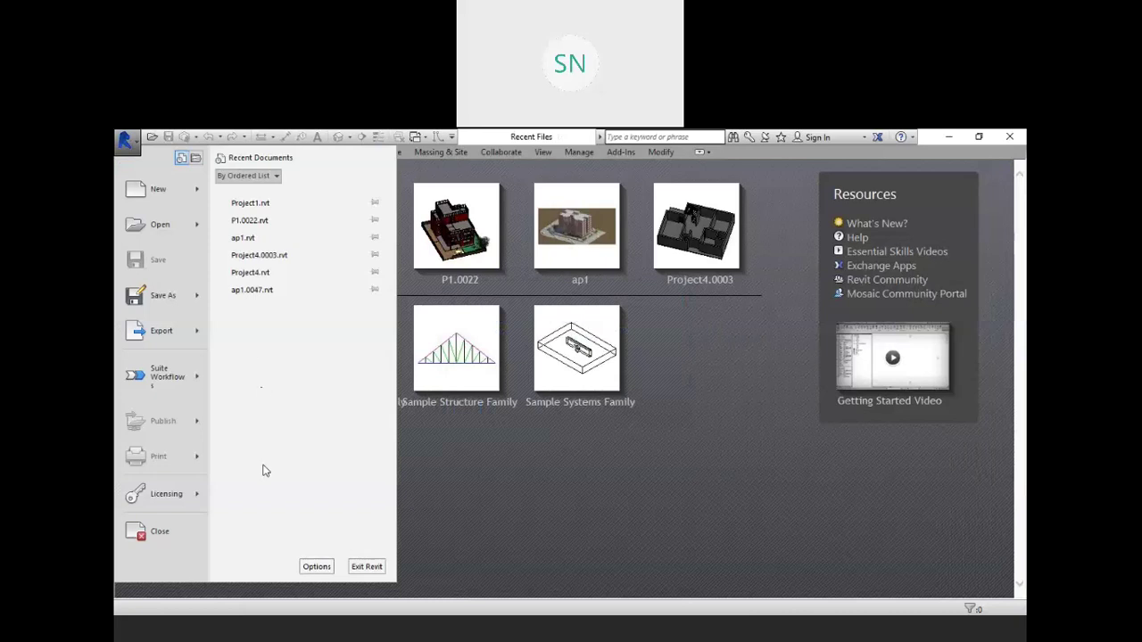
click(316, 567)
click(446, 235)
click(405, 257)
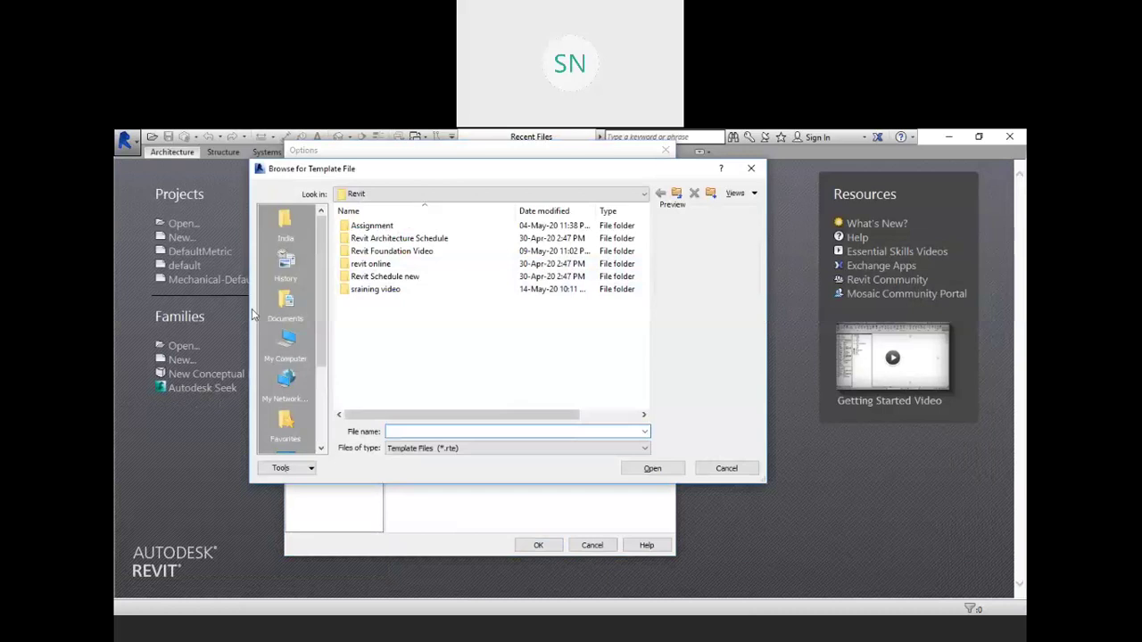
Add the Systems-Default template from the US Imperial folder of Autodesk RVT 2015 on drive C to the project template list.
click(428, 193)
click(441, 236)
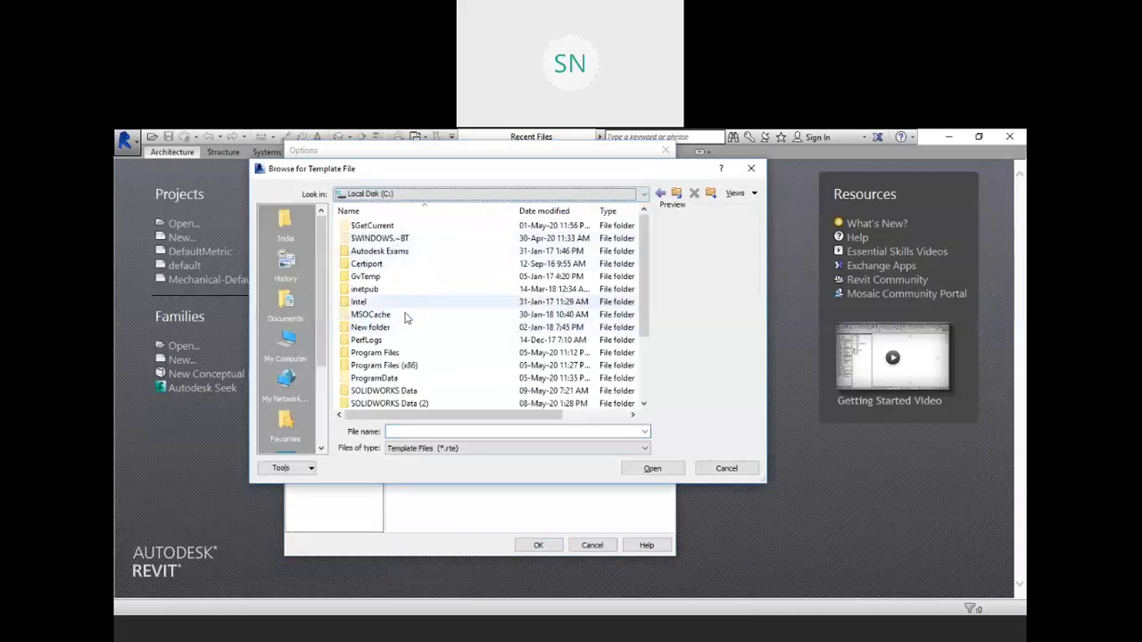
double_click(375, 353)
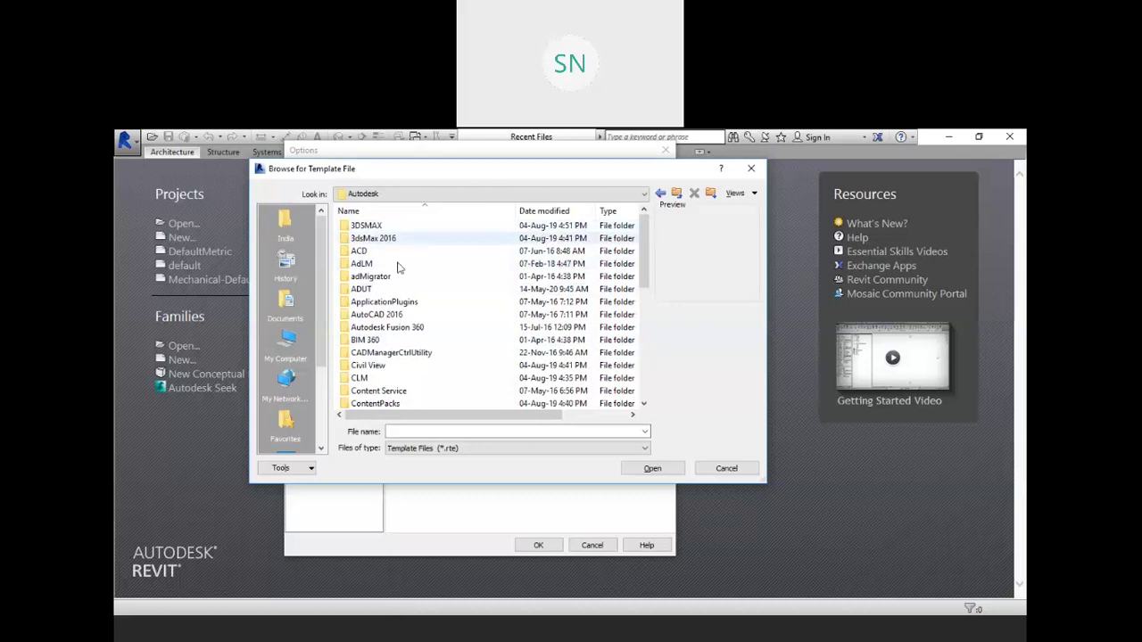
scroll(408, 275, down, 3)
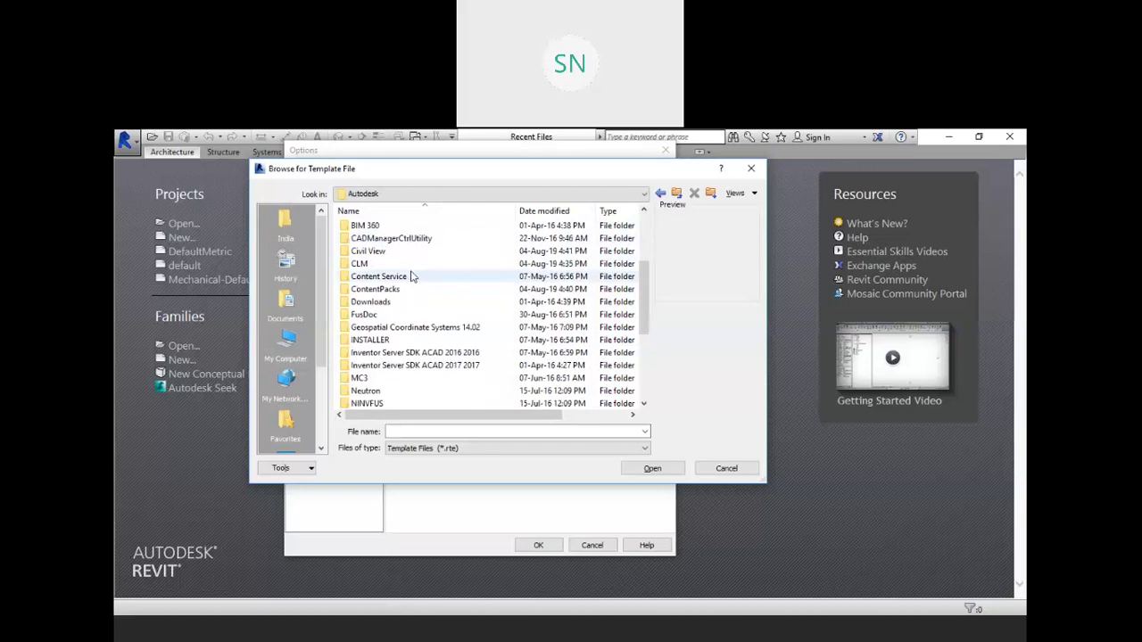
scroll(413, 277, down, 4)
double_click(395, 311)
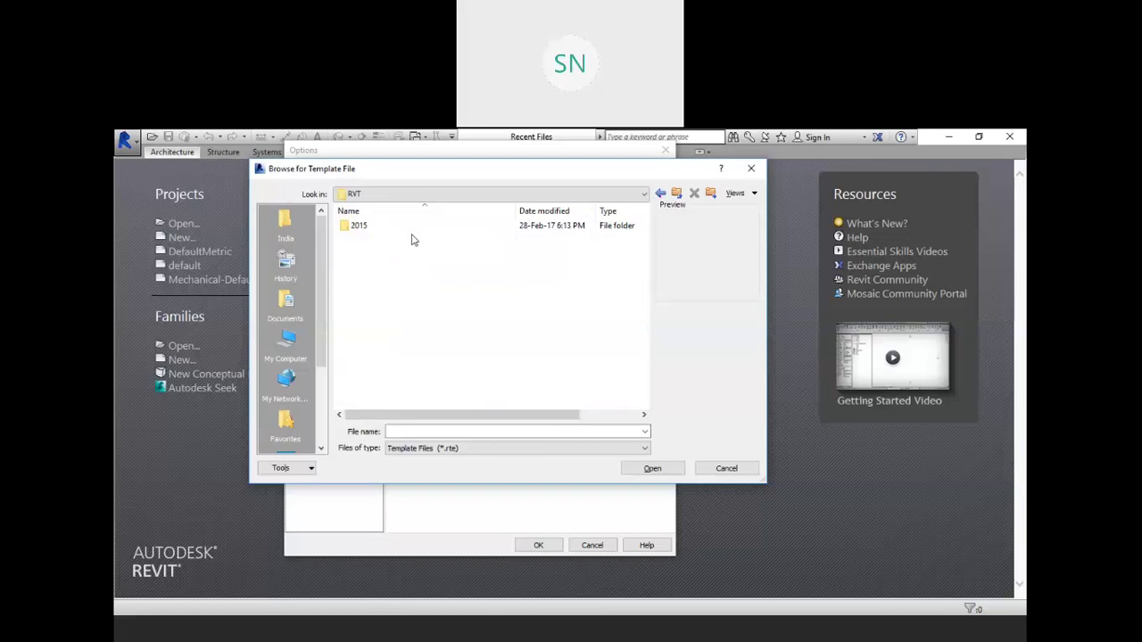
key(BackSpace)
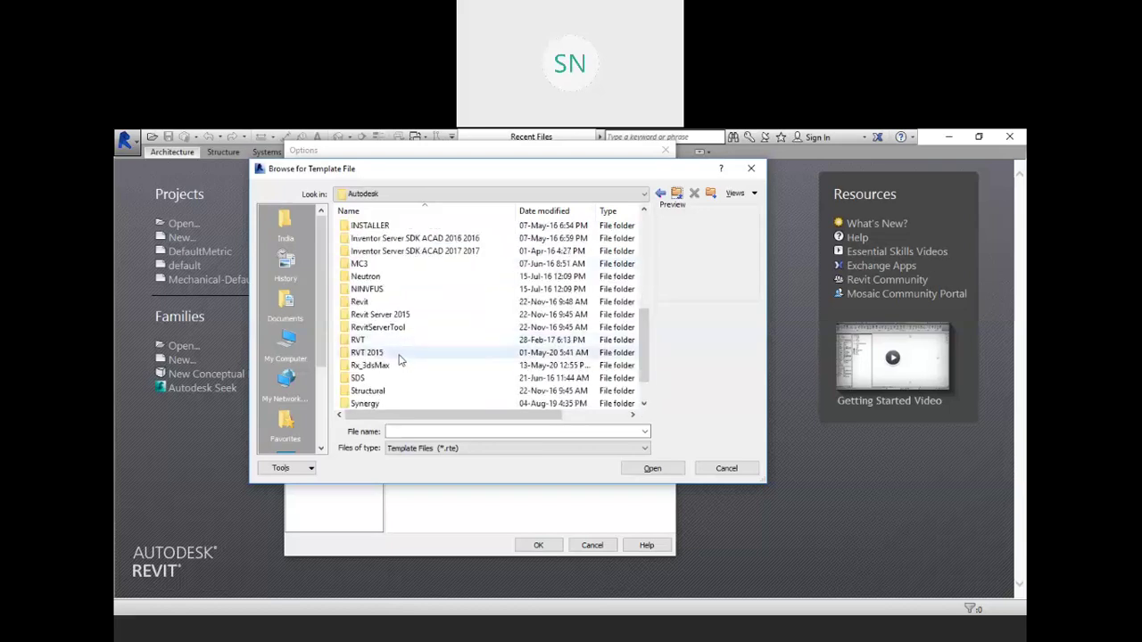
double_click(400, 358)
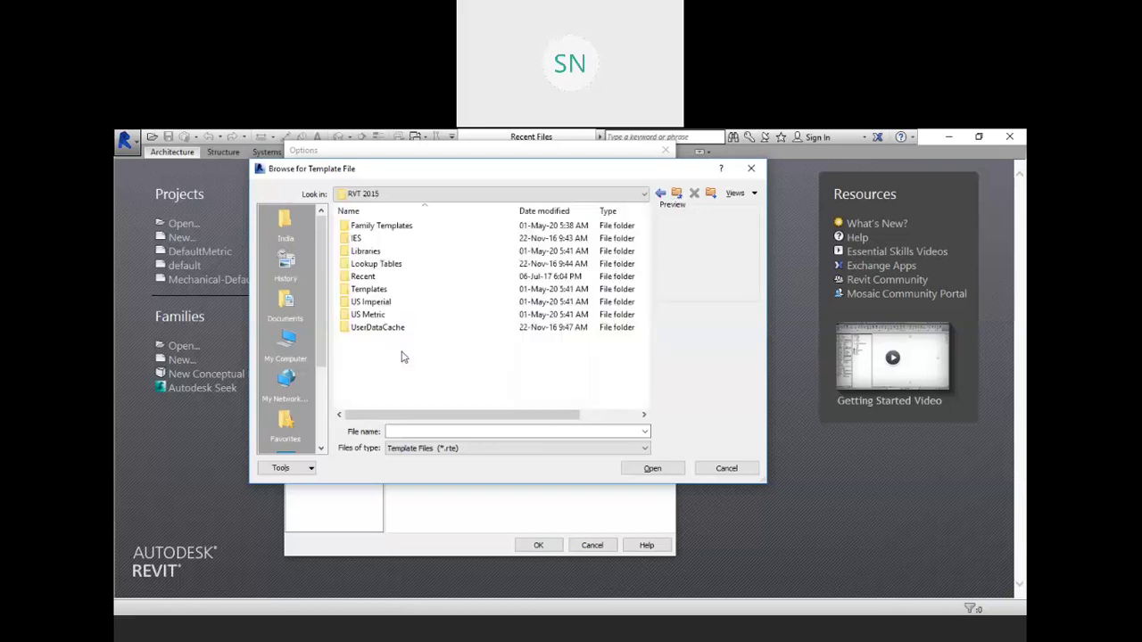
double_click(410, 302)
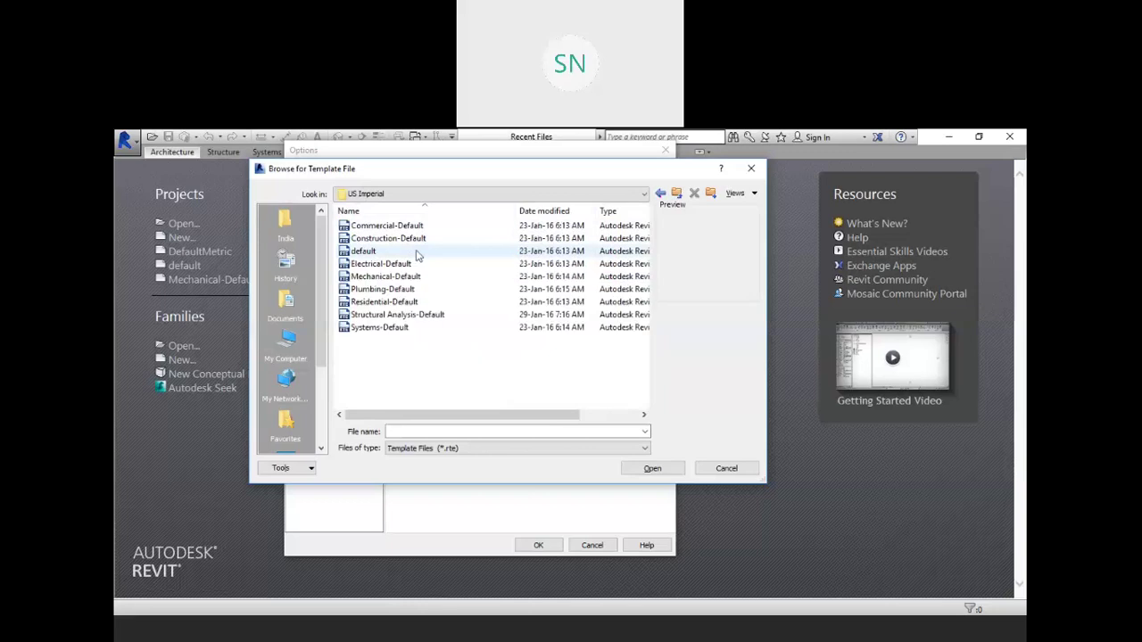
click(431, 330)
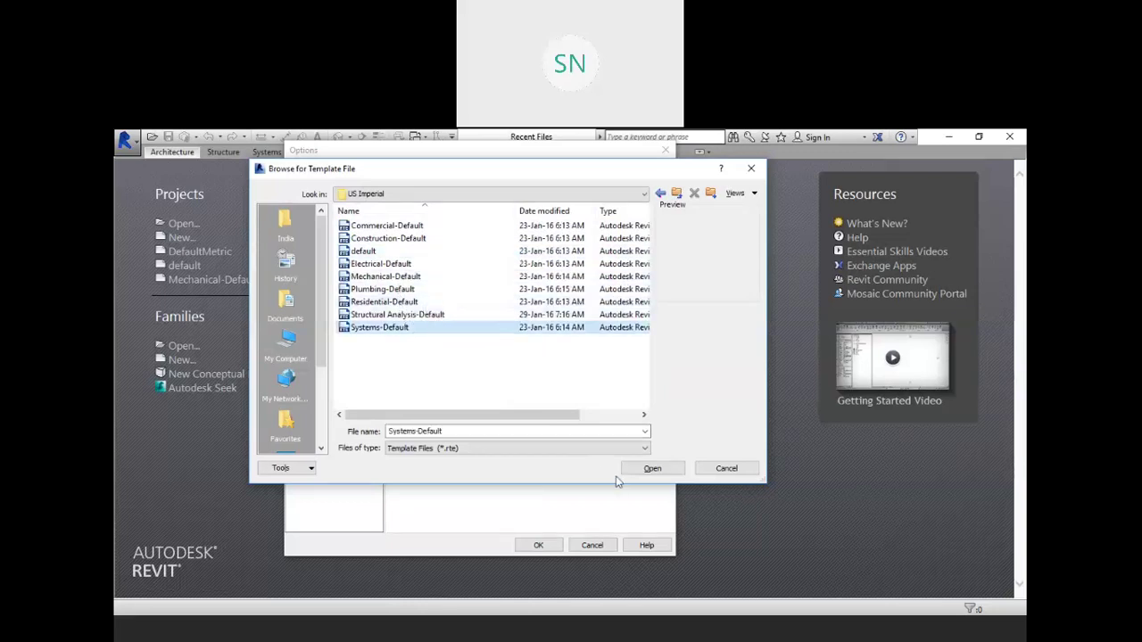
click(651, 470)
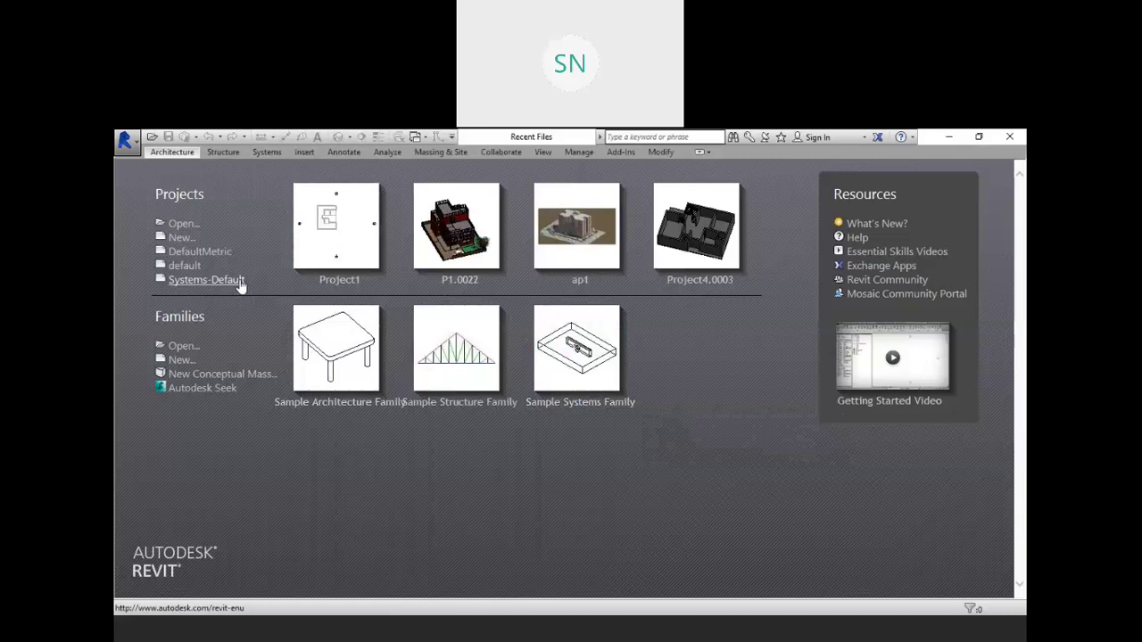
Open the recent project ap1 and show its apartment building up close in the default 3D view.
click(566, 231)
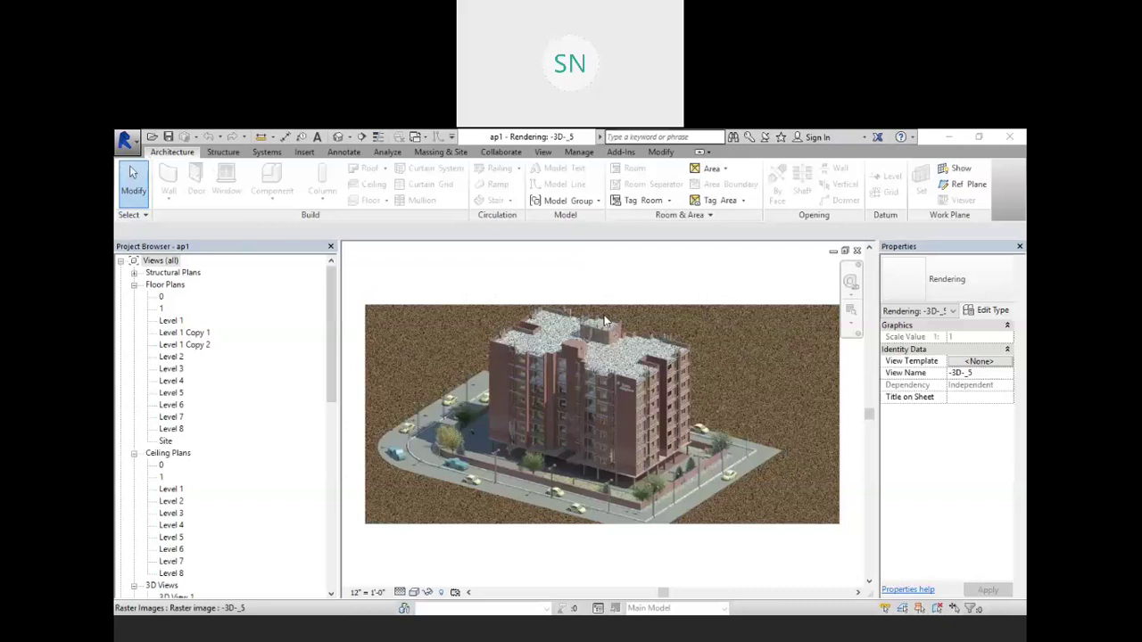
middle_drag(706, 265, 694, 265)
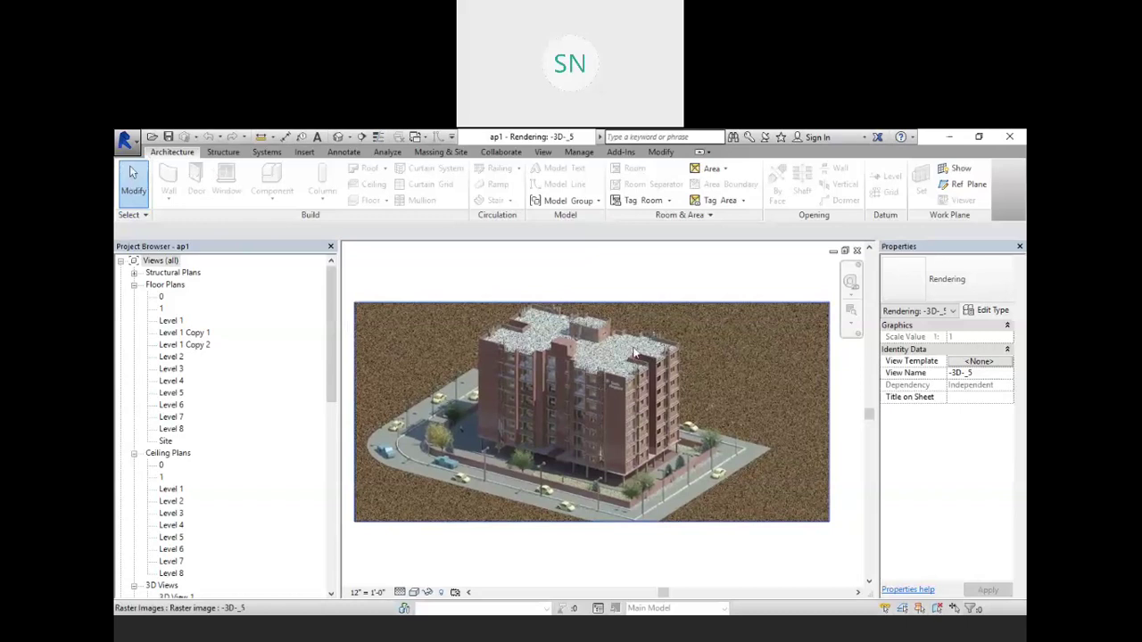
click(338, 137)
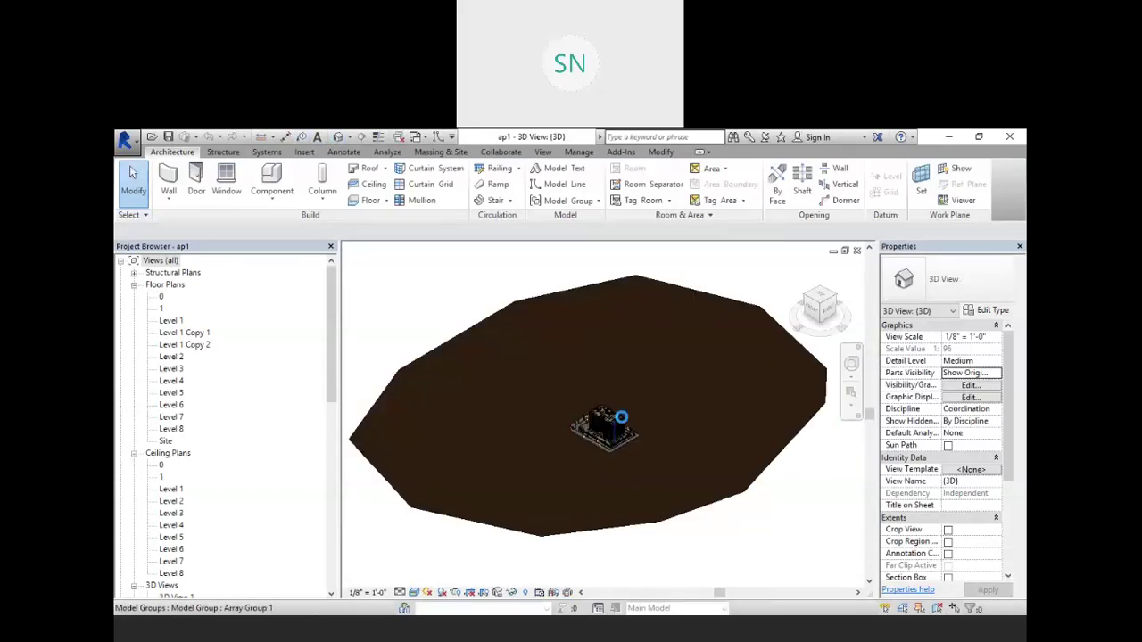
scroll(593, 408, up, 2)
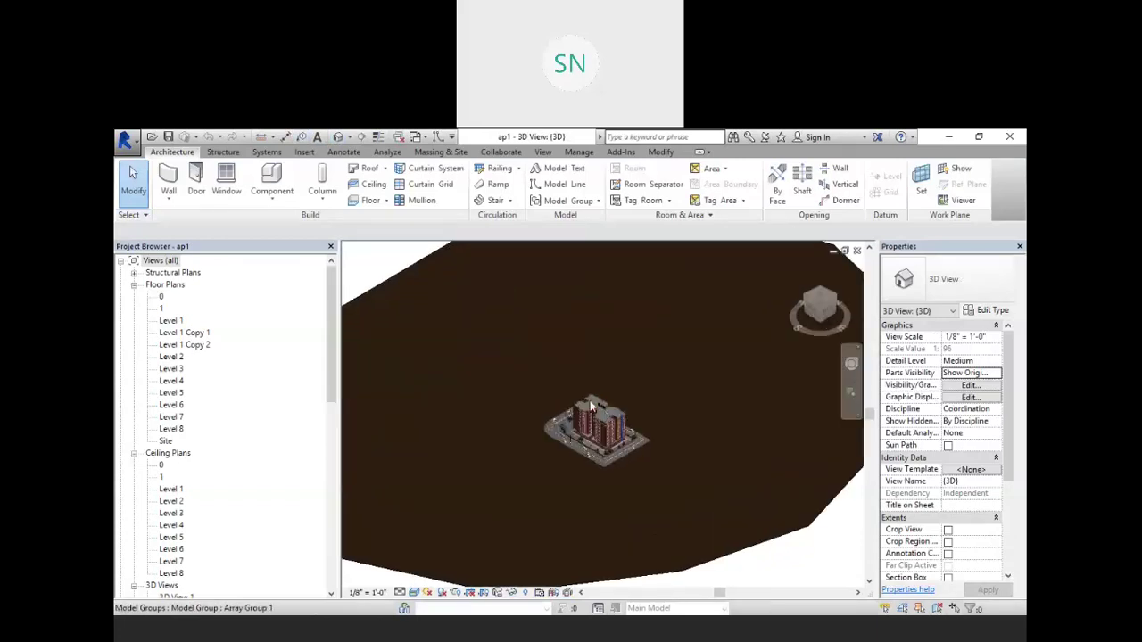
scroll(590, 406, up, 2)
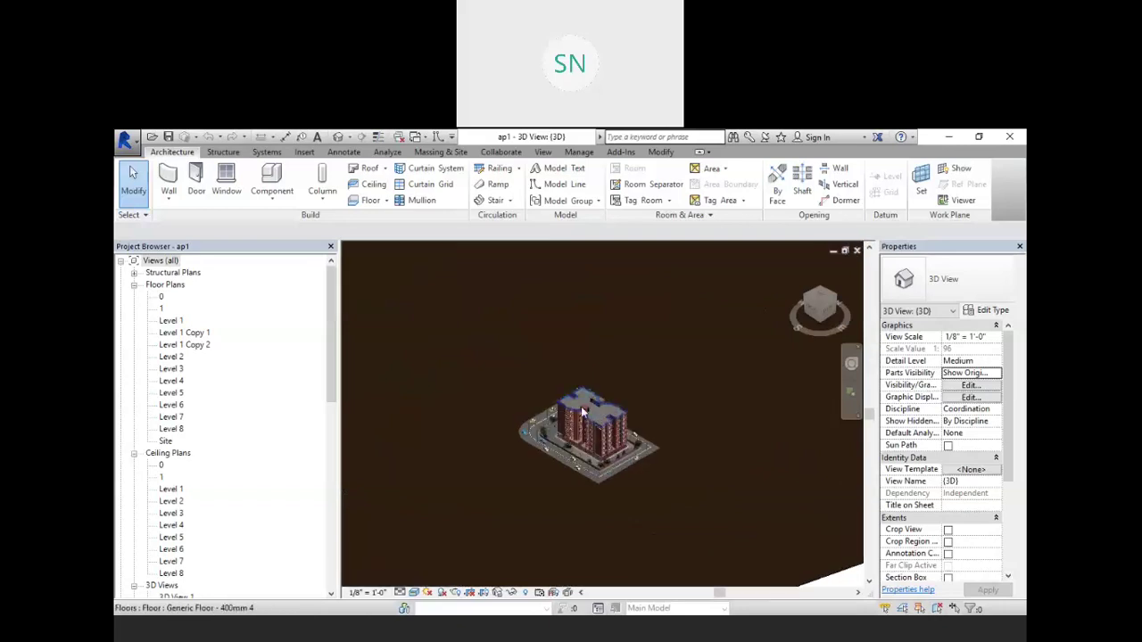
scroll(566, 411, up, 2)
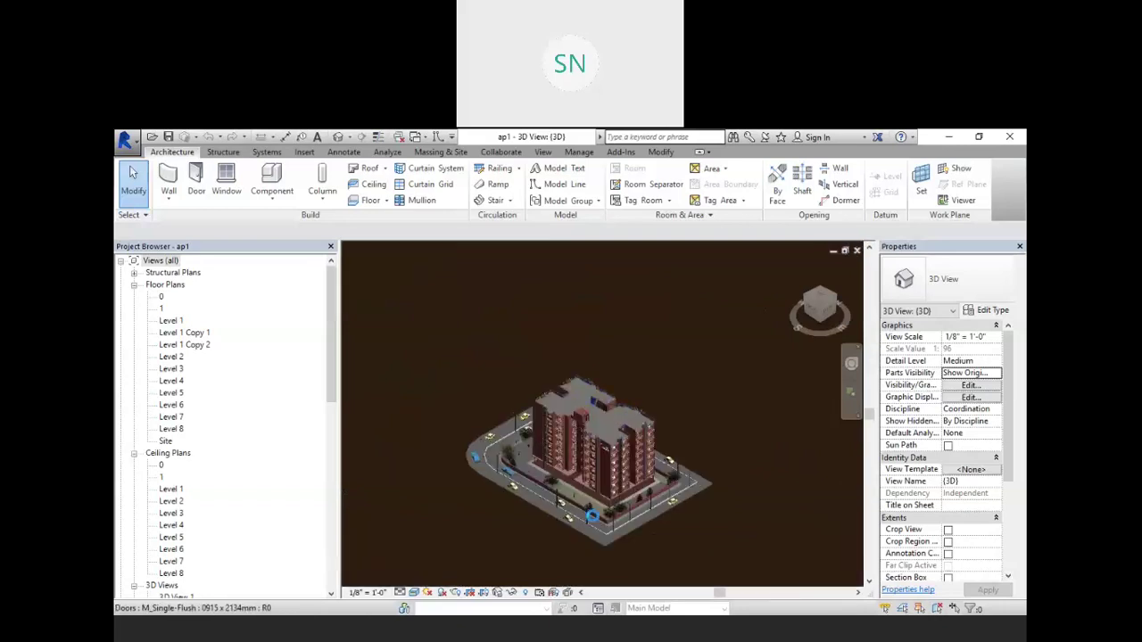
scroll(590, 519, up, 2)
scroll(585, 475, up, 2)
middle_drag(596, 485, 589, 435)
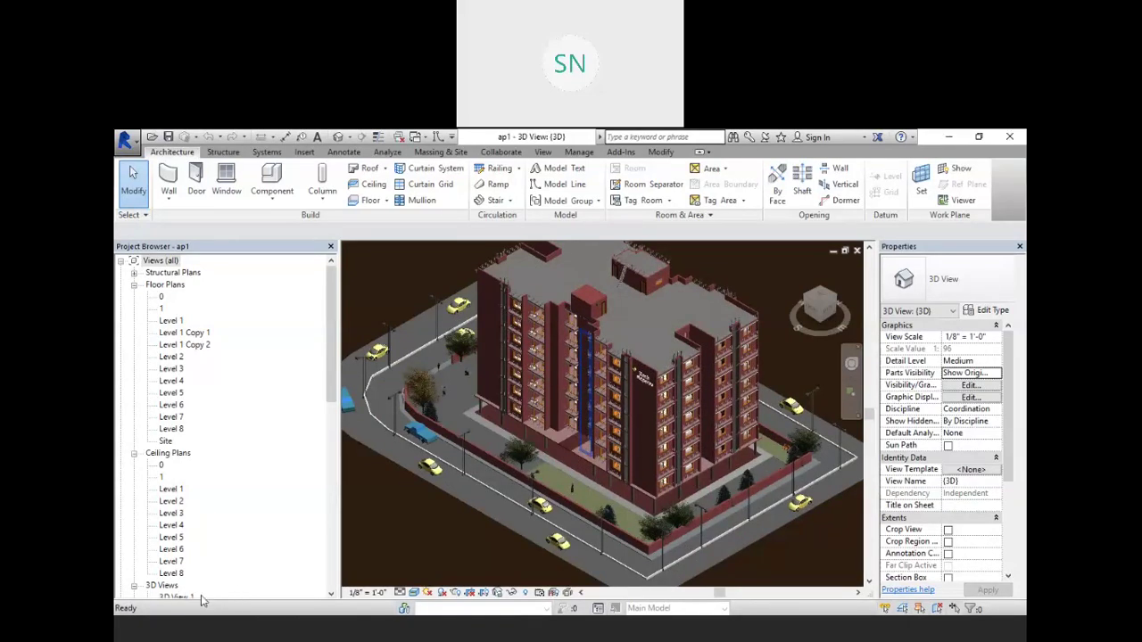
Set the 3D view's visual style to Shaded and inspect the building's facade from a lower angle.
click(413, 592)
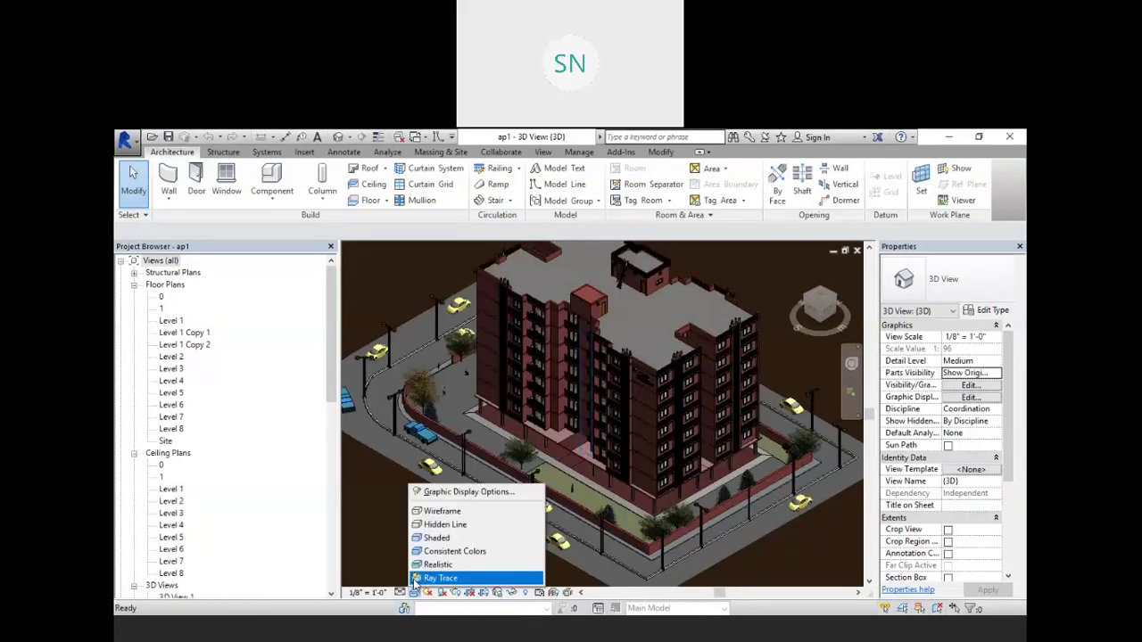
click(437, 538)
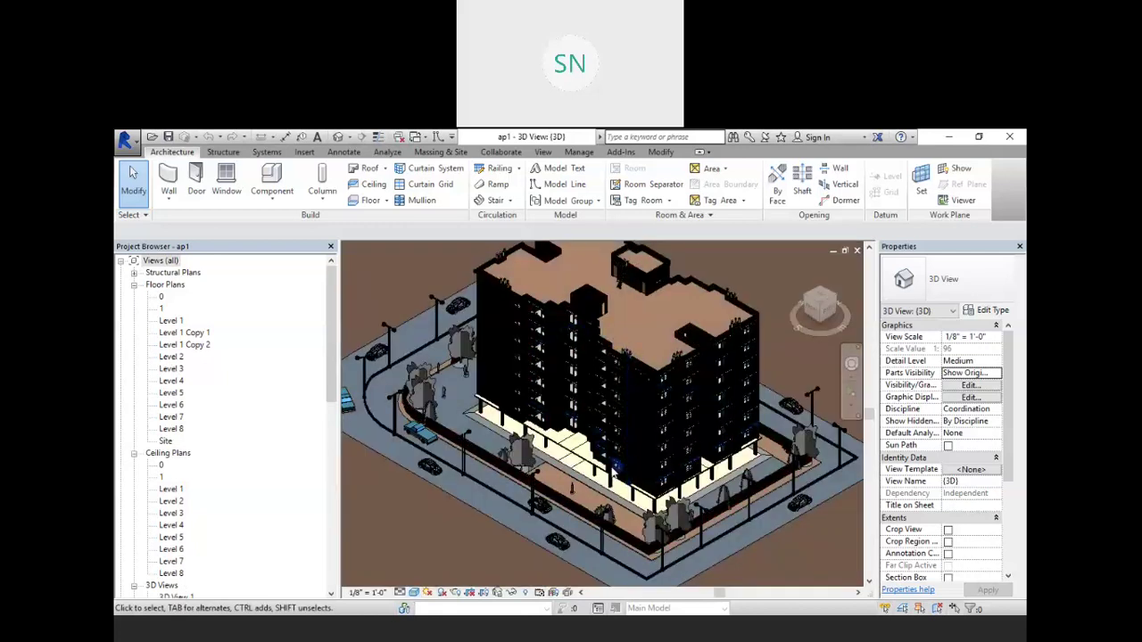
shift+middle_drag(630, 465, 589, 392)
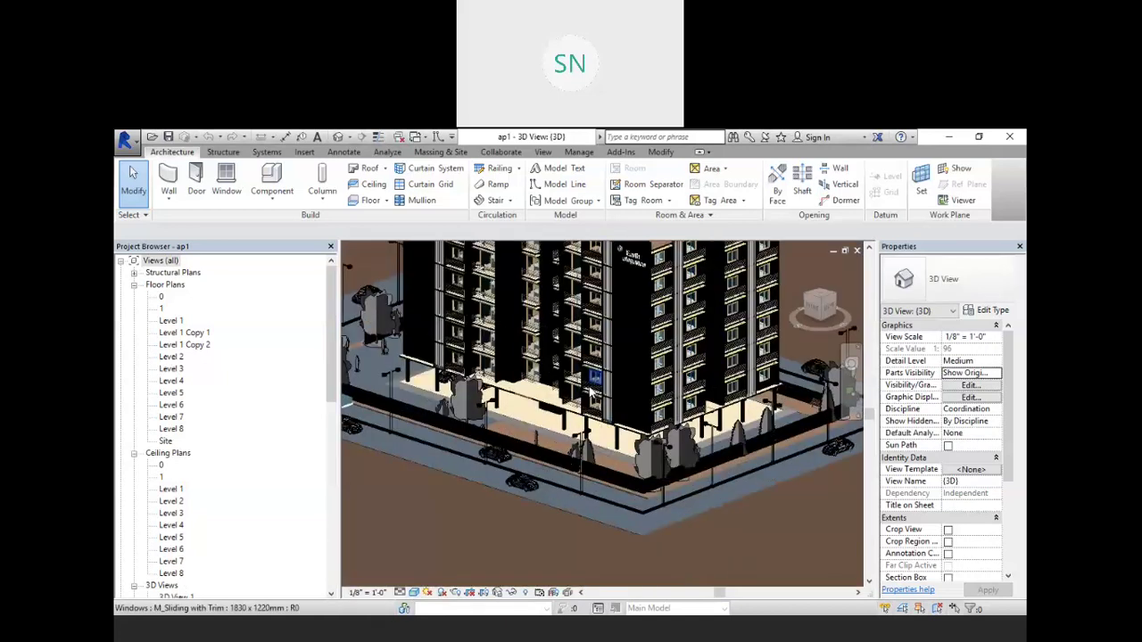
scroll(589, 393, up, 5)
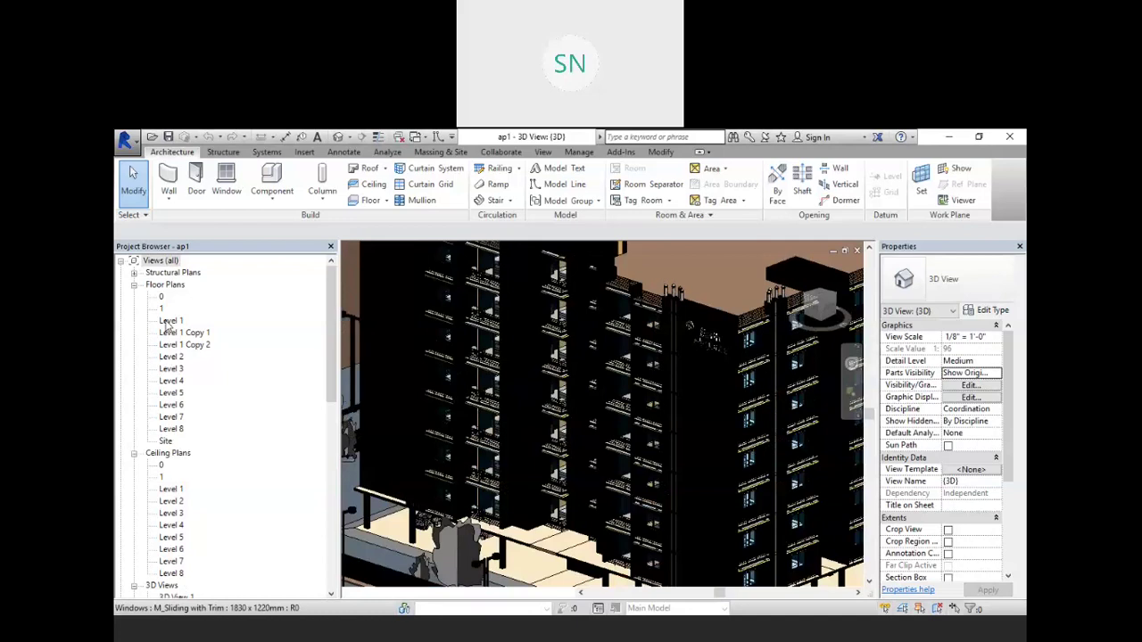
Open the Level 1 floor plan and examine the furnished apartment layouts around the staircase.
double_click(168, 322)
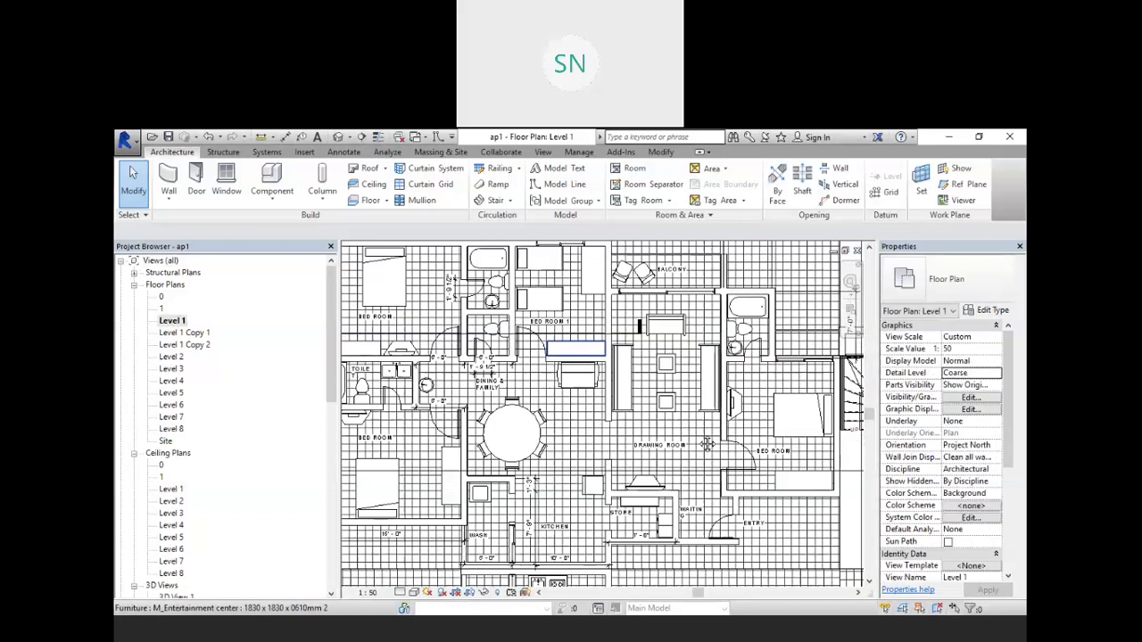
scroll(705, 443, down, 2)
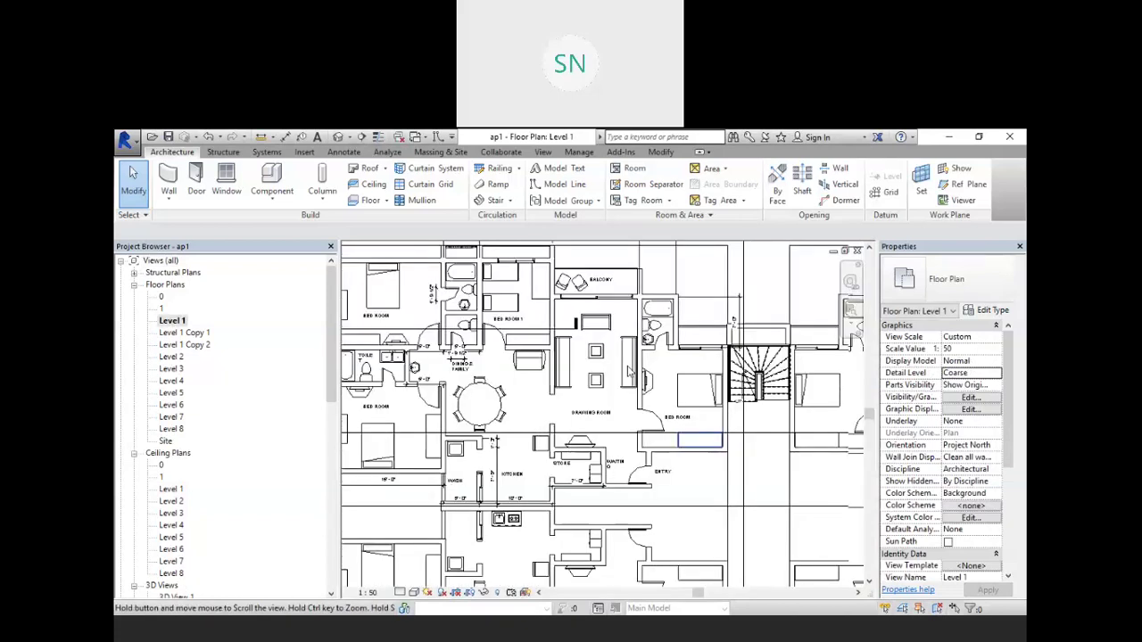
scroll(630, 373, down, 4)
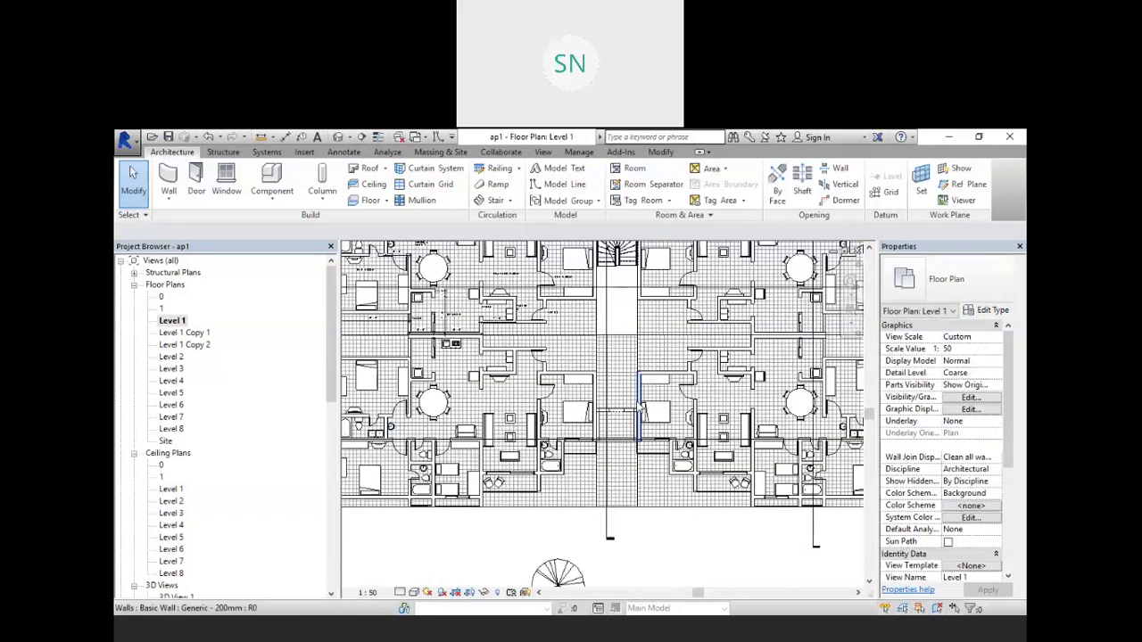
View the project's saved renderings from -3D-_1 to -3D-_5, ending back on rendering -3D-_1.
scroll(314, 413, down, 12)
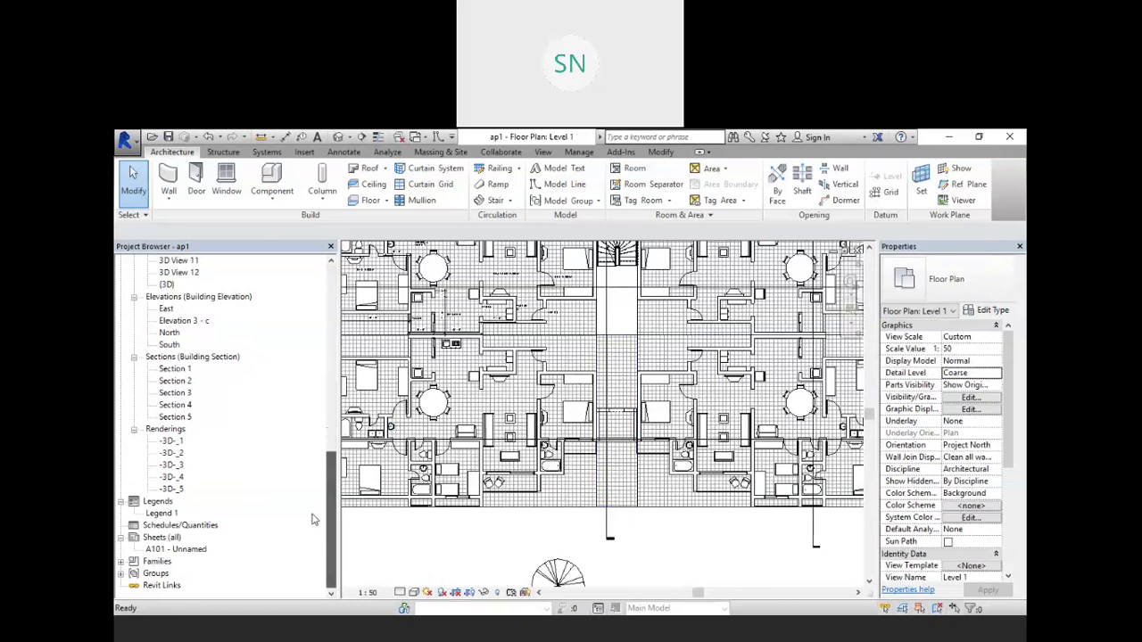
double_click(171, 441)
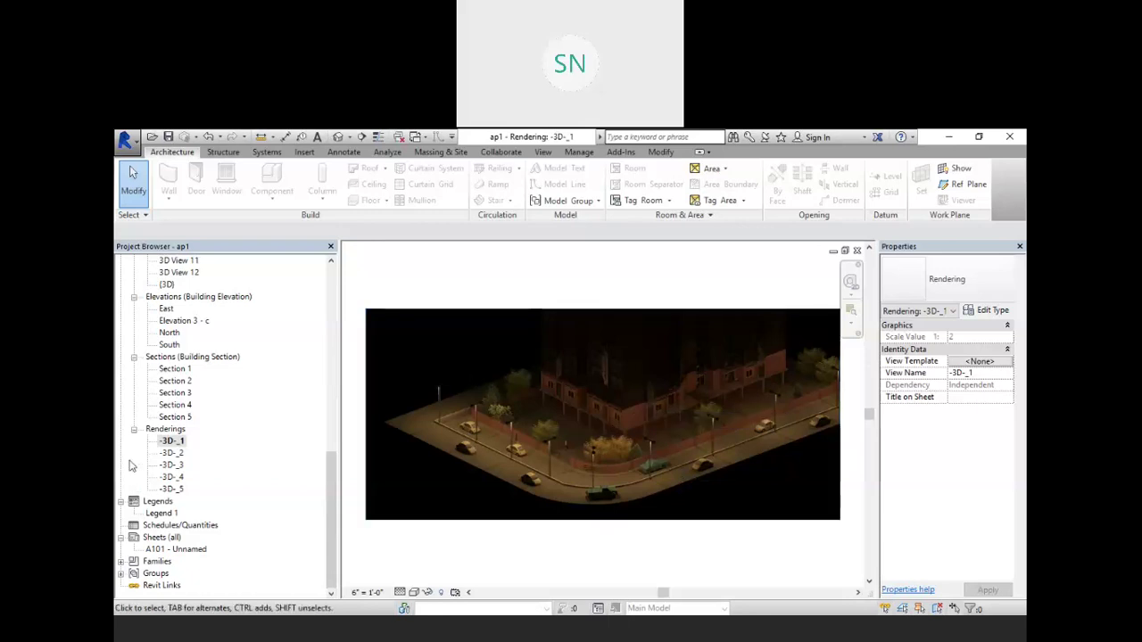
double_click(171, 453)
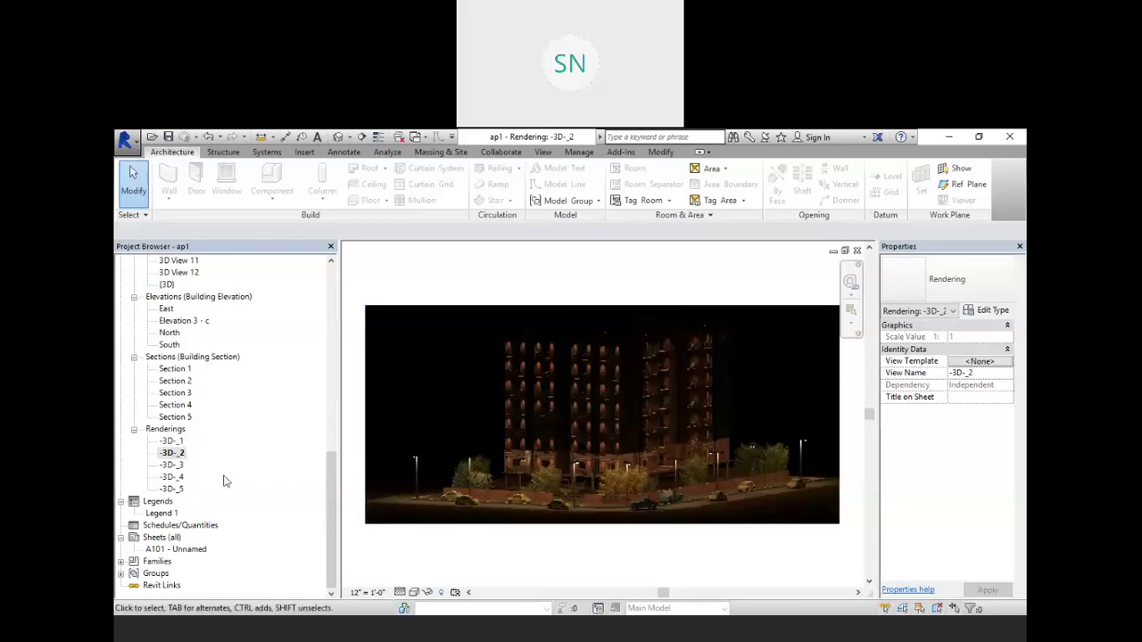
double_click(172, 465)
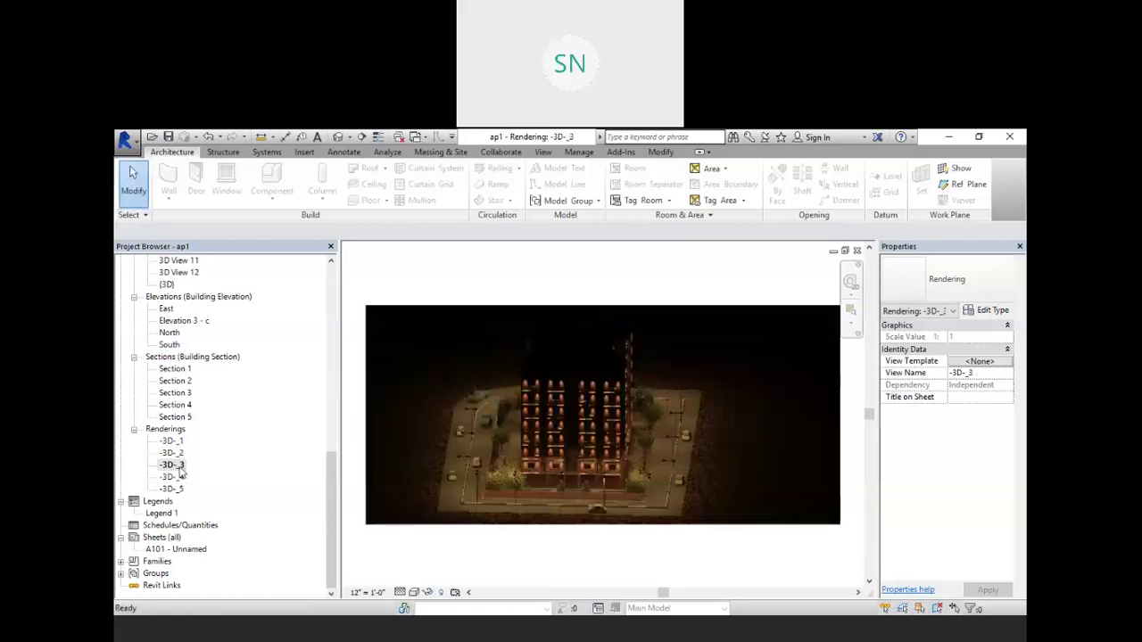
double_click(173, 477)
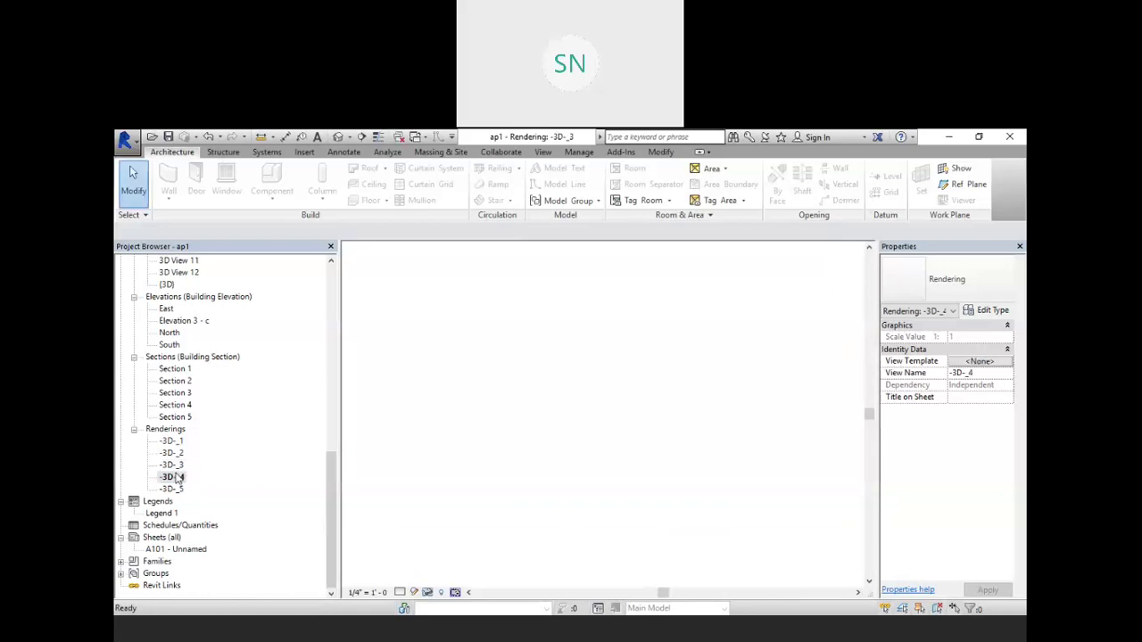
double_click(179, 489)
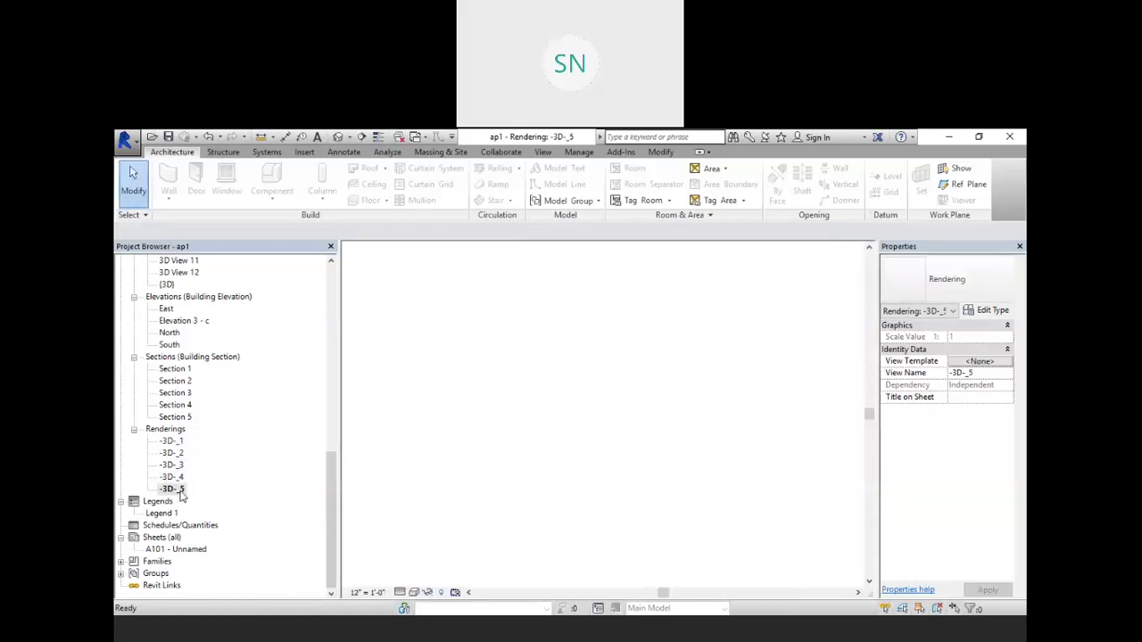
double_click(168, 478)
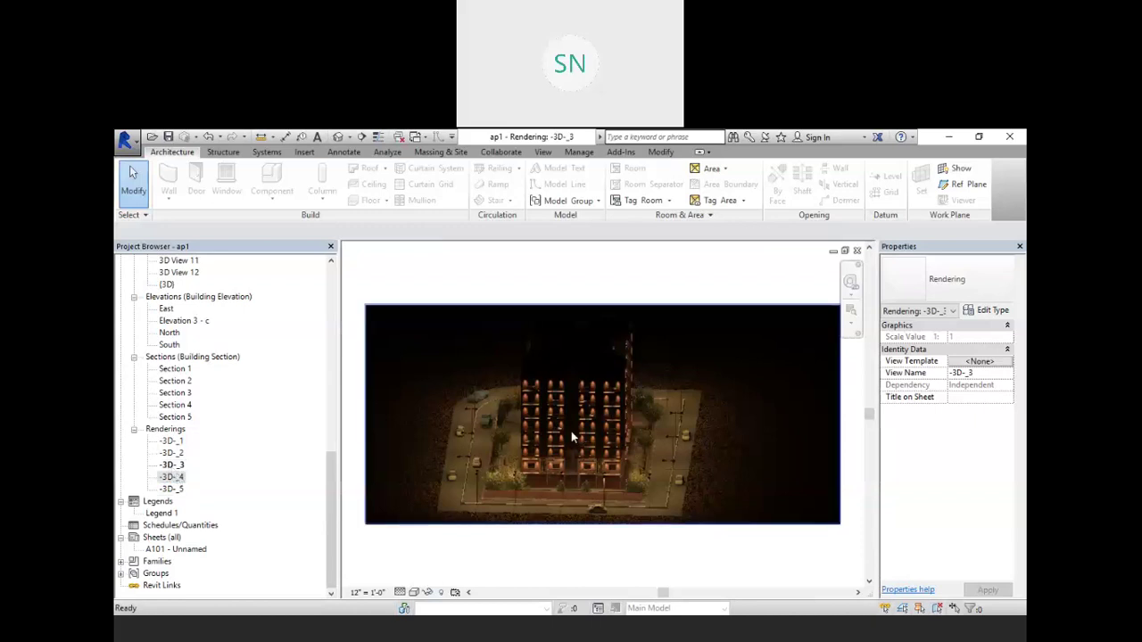
double_click(170, 442)
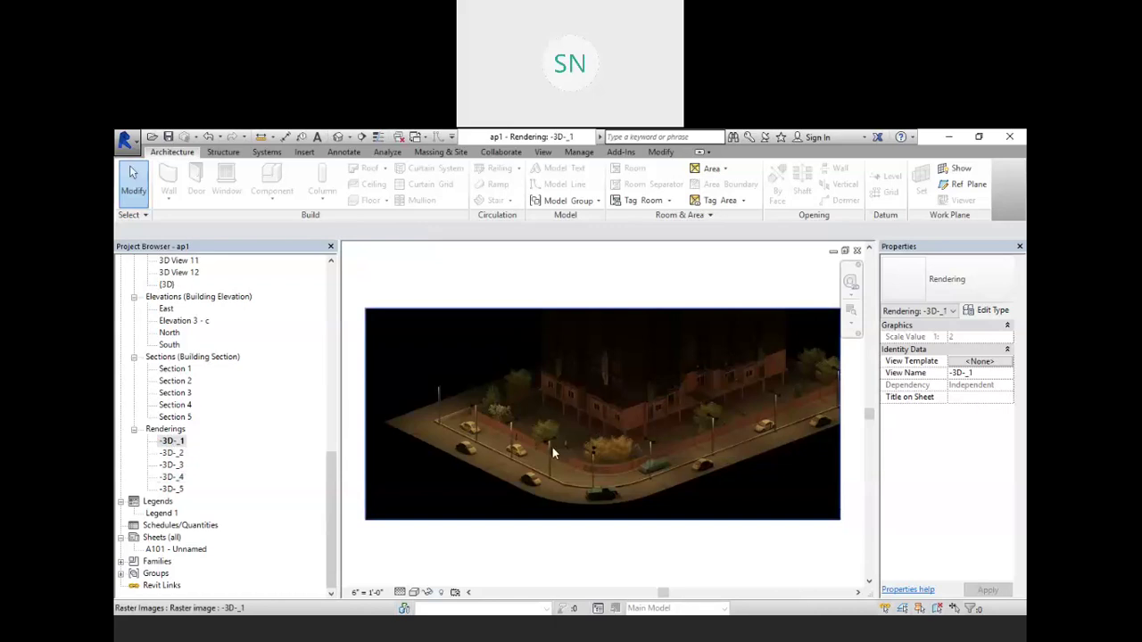
Open the Level 1 reflected ceiling plan and examine the ceilings across the whole building.
drag(327, 479, 338, 287)
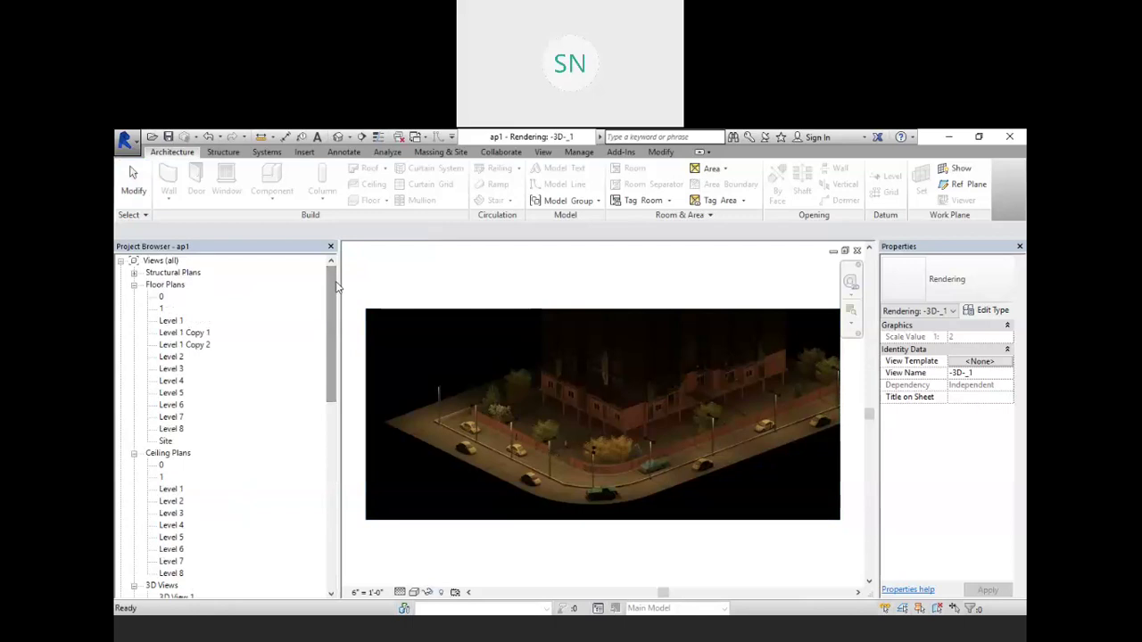
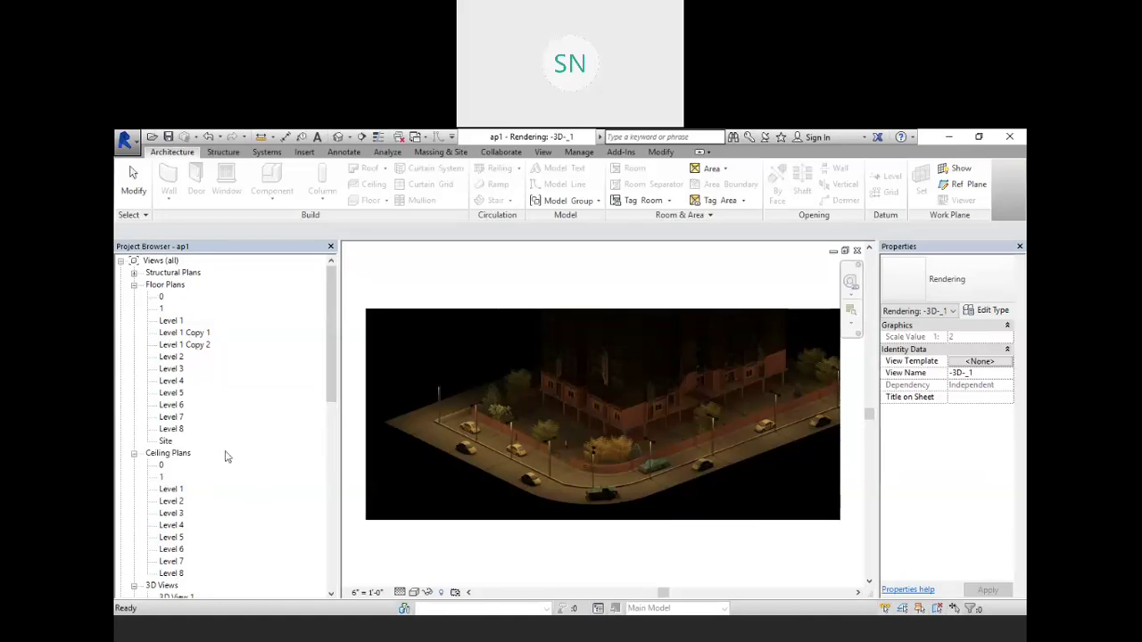
double_click(172, 489)
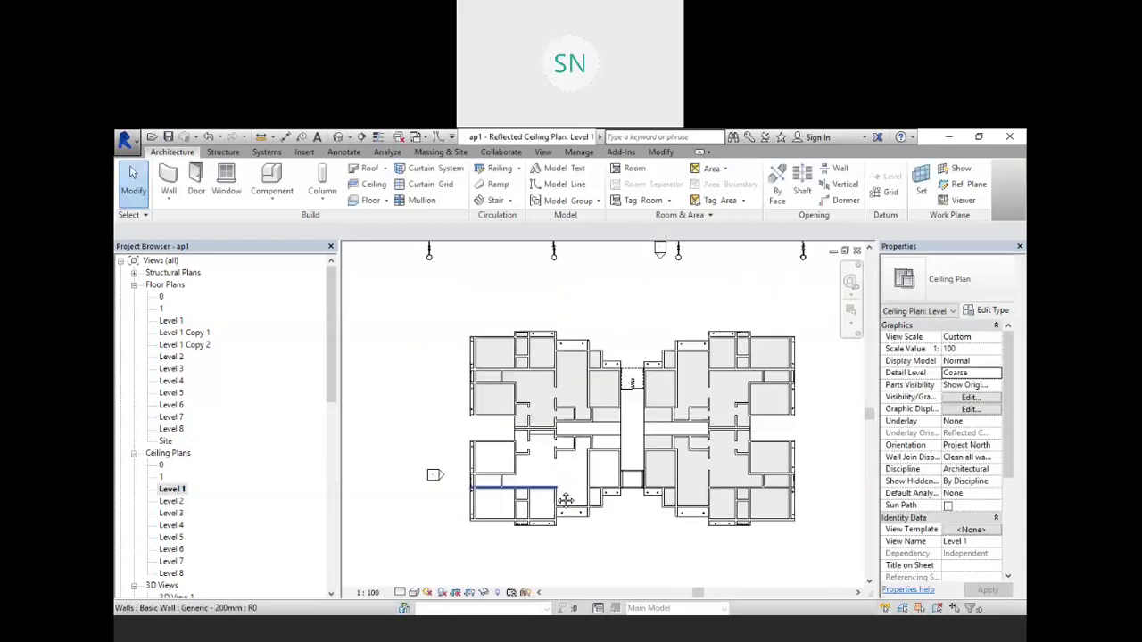
scroll(734, 467, up, 4)
middle_drag(735, 467, 695, 433)
scroll(695, 433, down, 5)
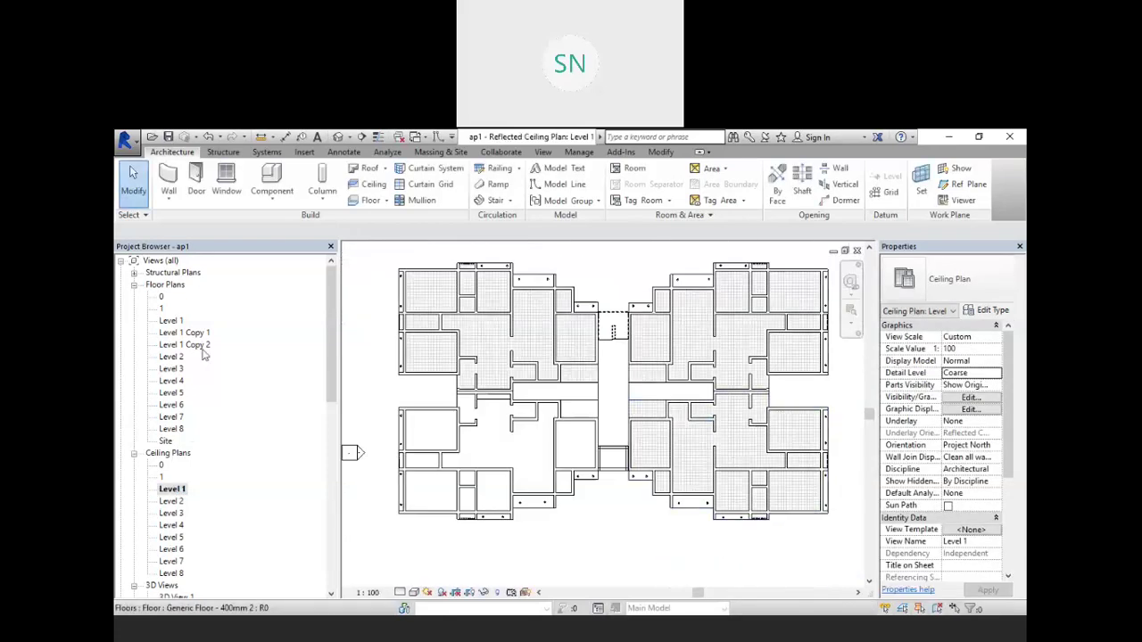
Open floor plan 0 and examine the ground-level column layout together with the surrounding site.
double_click(161, 299)
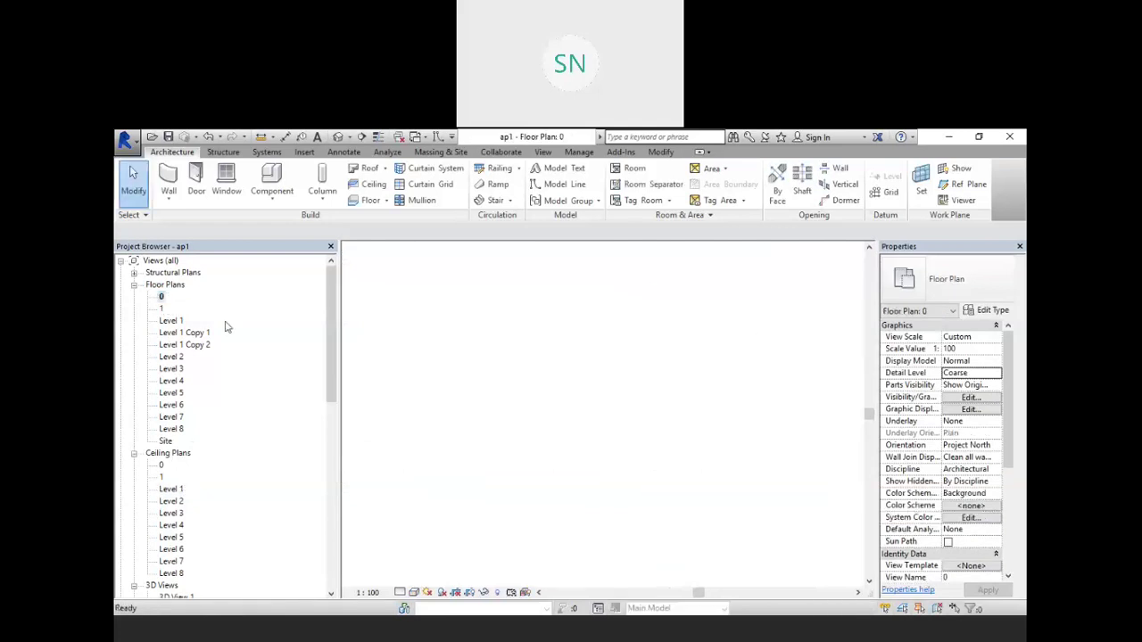
scroll(576, 375, up, 2)
scroll(576, 374, down, 2)
middle_drag(587, 408, 569, 386)
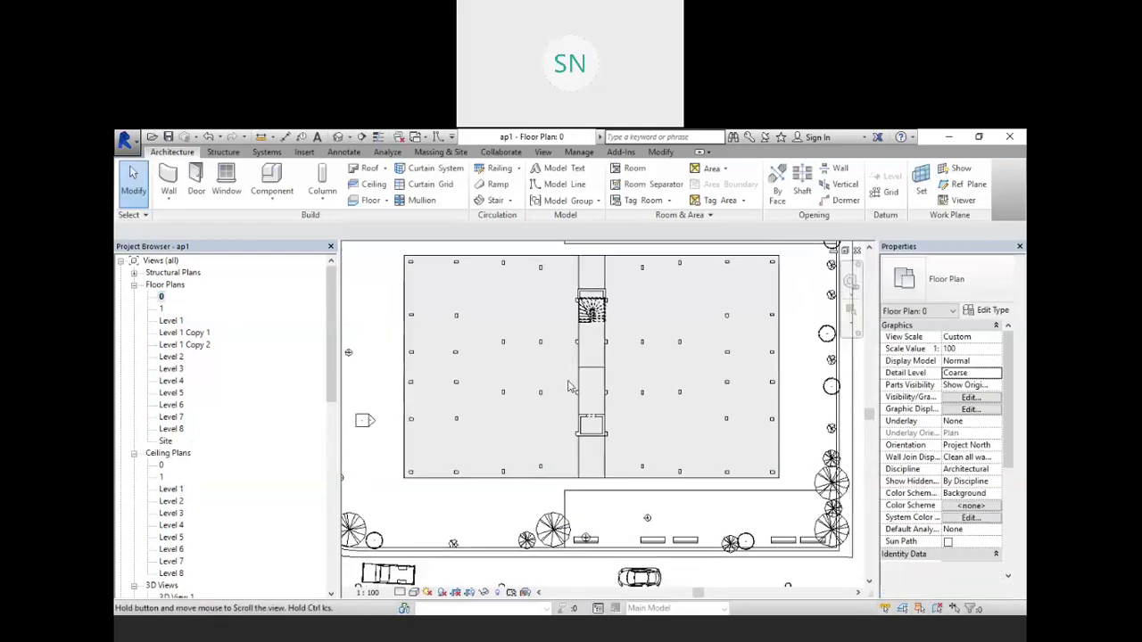
key(z)
key(f)
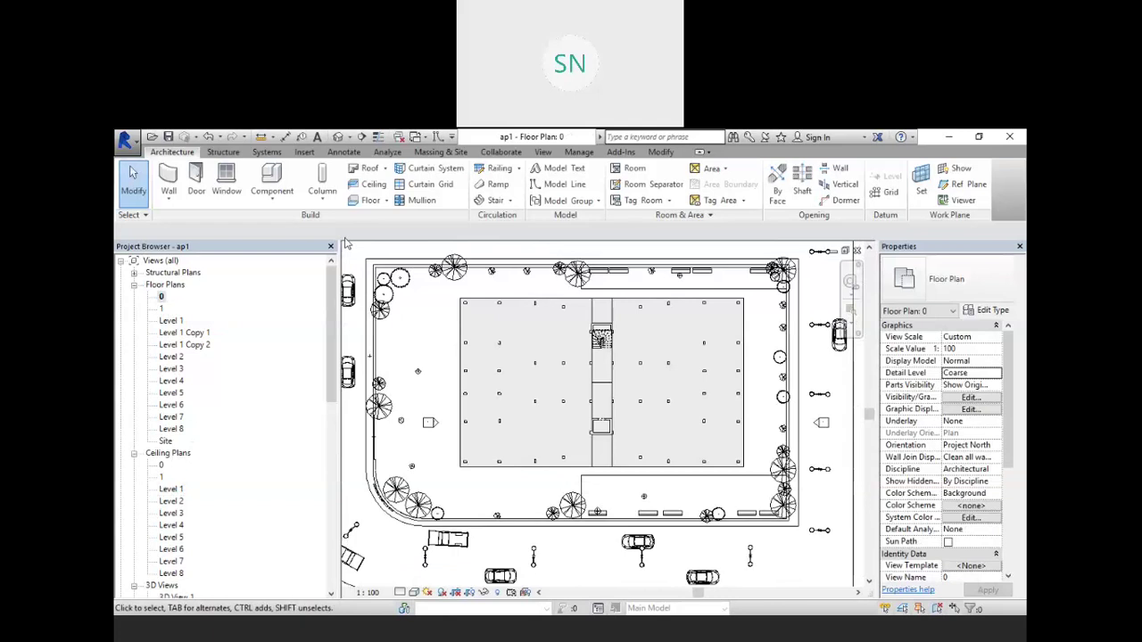
Open the default 3D view and inspect the balcony railings, the boundary wall and street, and the cars parked under the building.
click(338, 136)
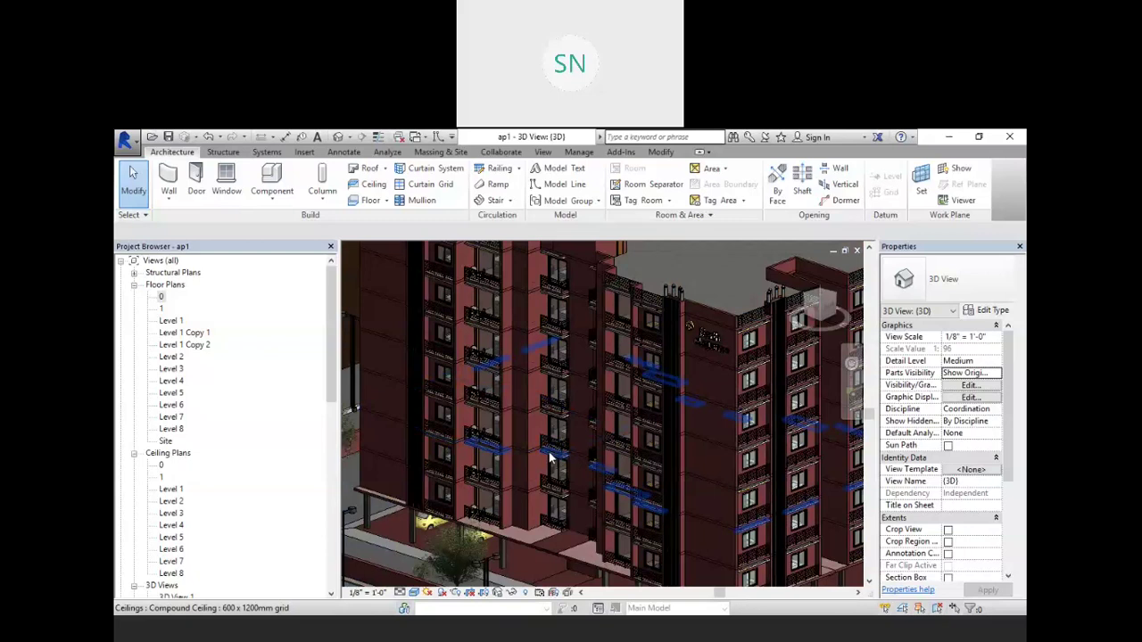
scroll(642, 425, up, 5)
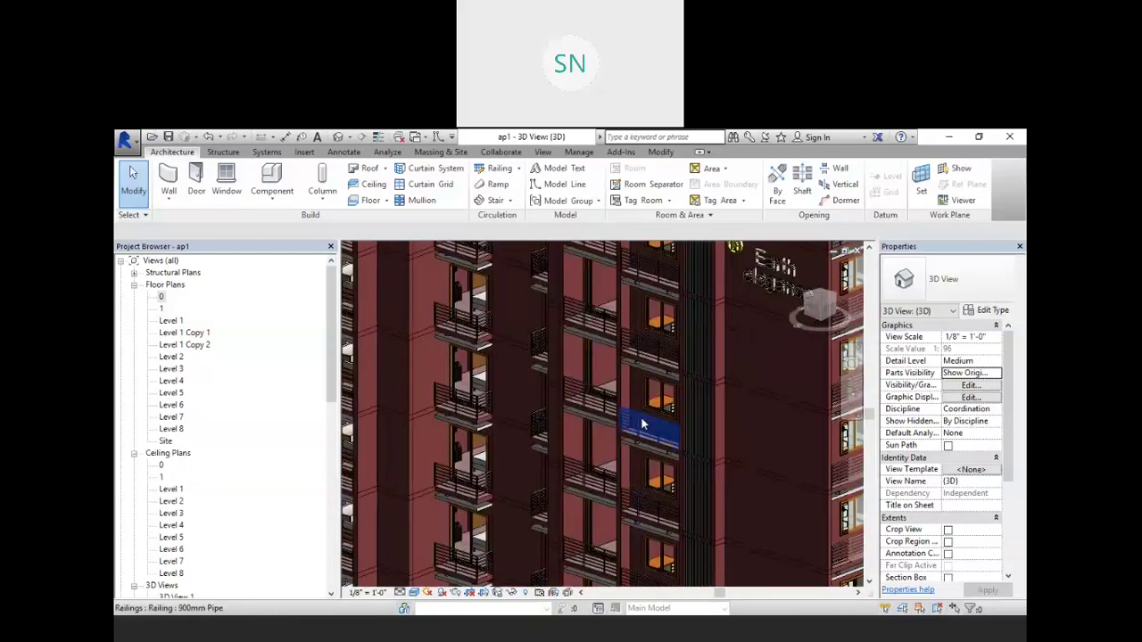
scroll(642, 425, up, 2)
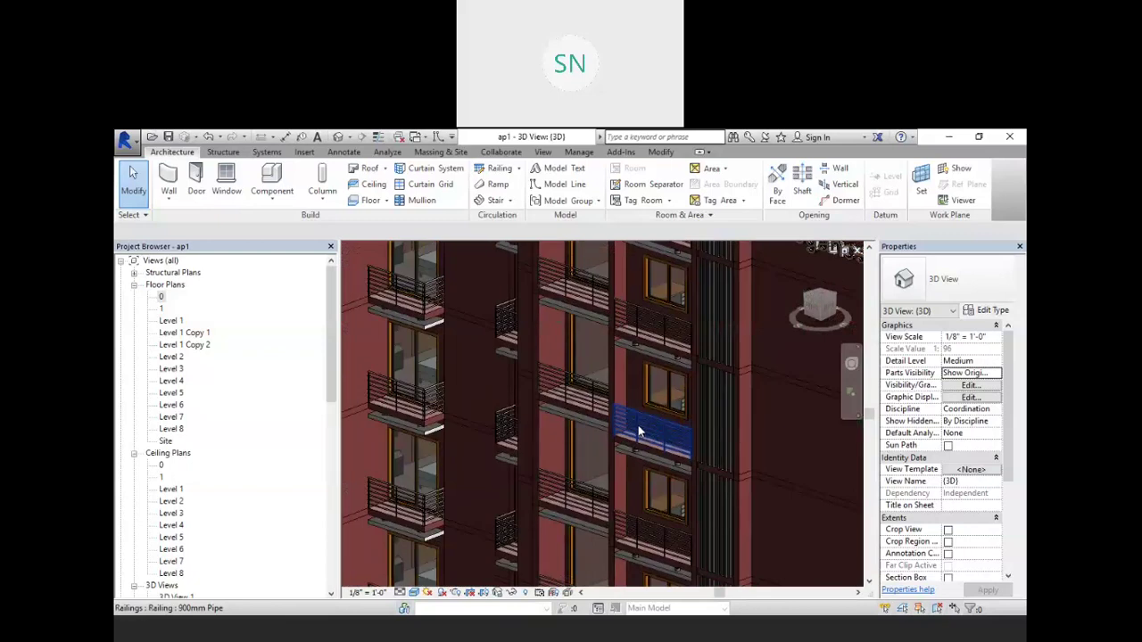
shift+middle_drag(639, 433, 735, 458)
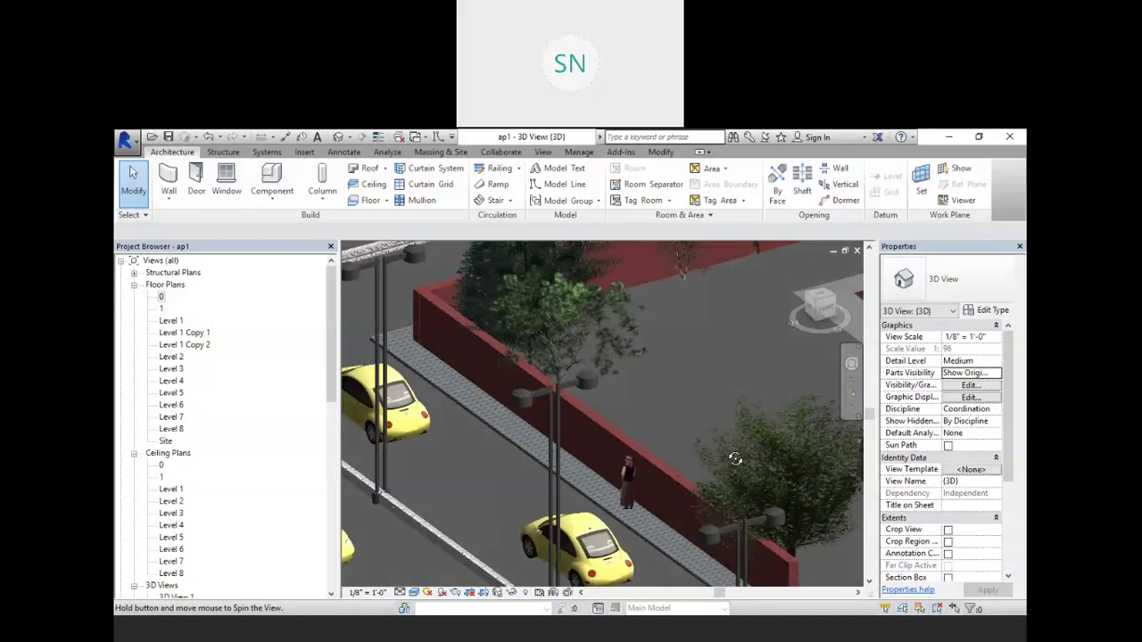
middle_drag(735, 459, 312, 610)
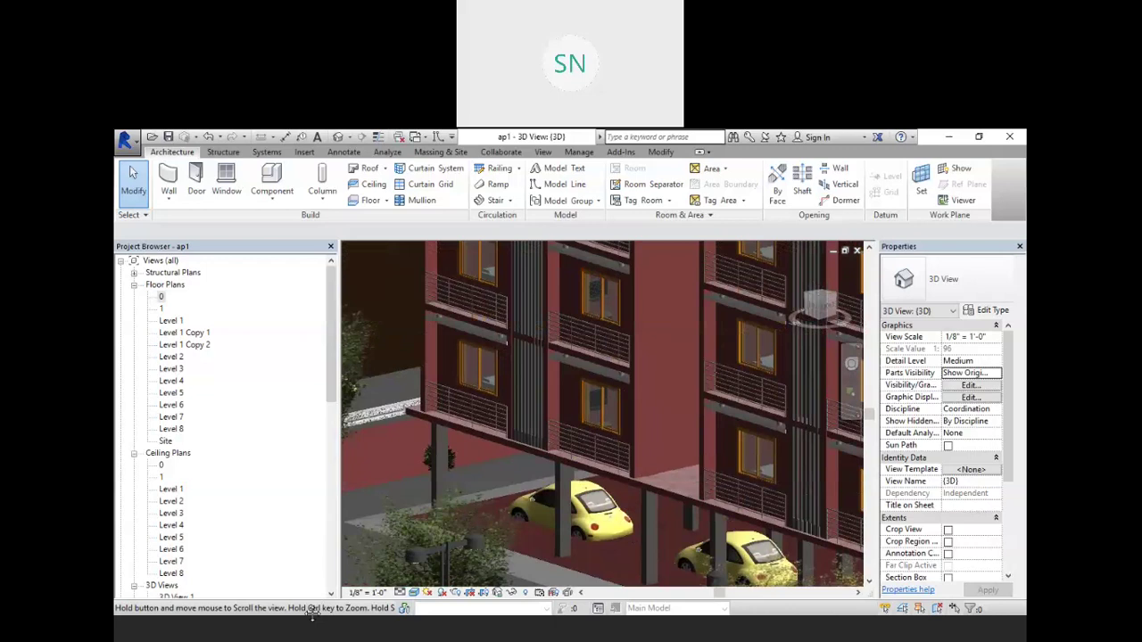
middle_drag(711, 329, 600, 482)
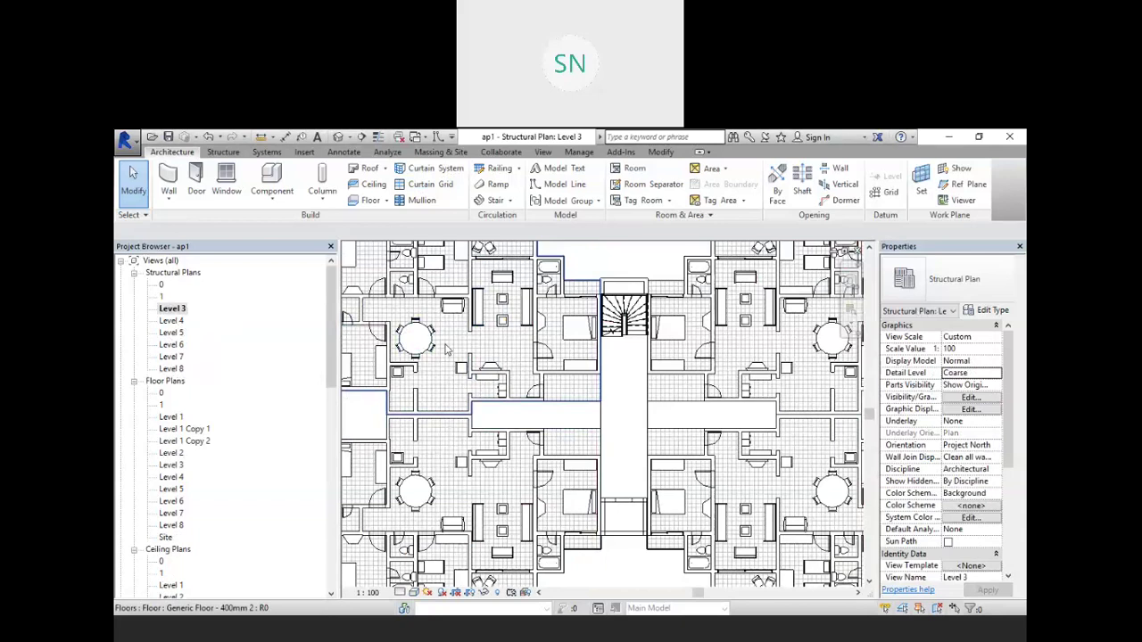
Examine the Level 3 structural plan, from the furnished living and dining areas and balcony to the whole building layout.
scroll(447, 350, up, 5)
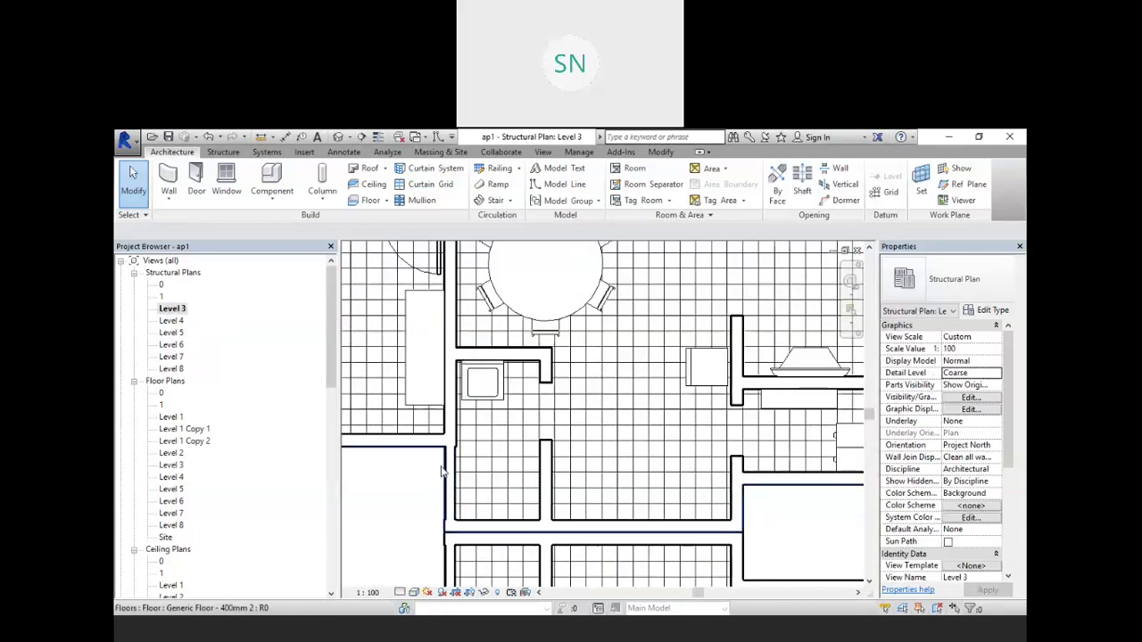
scroll(525, 390, down, 2)
middle_drag(690, 414, 630, 400)
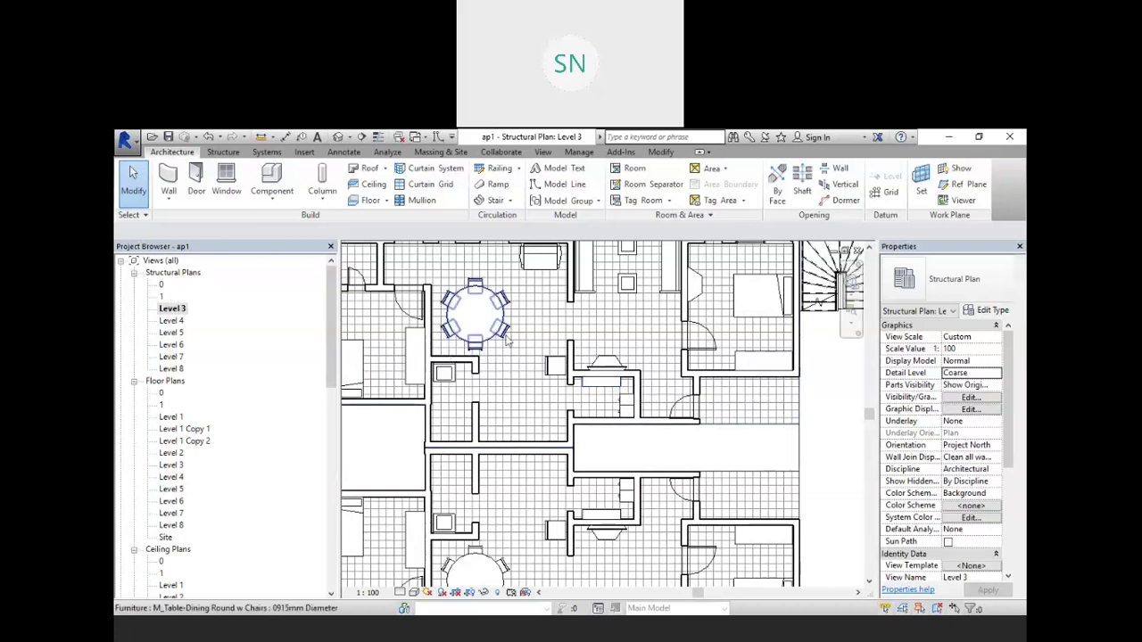
scroll(479, 377, up, 2)
scroll(544, 288, up, 2)
middle_drag(543, 288, 559, 383)
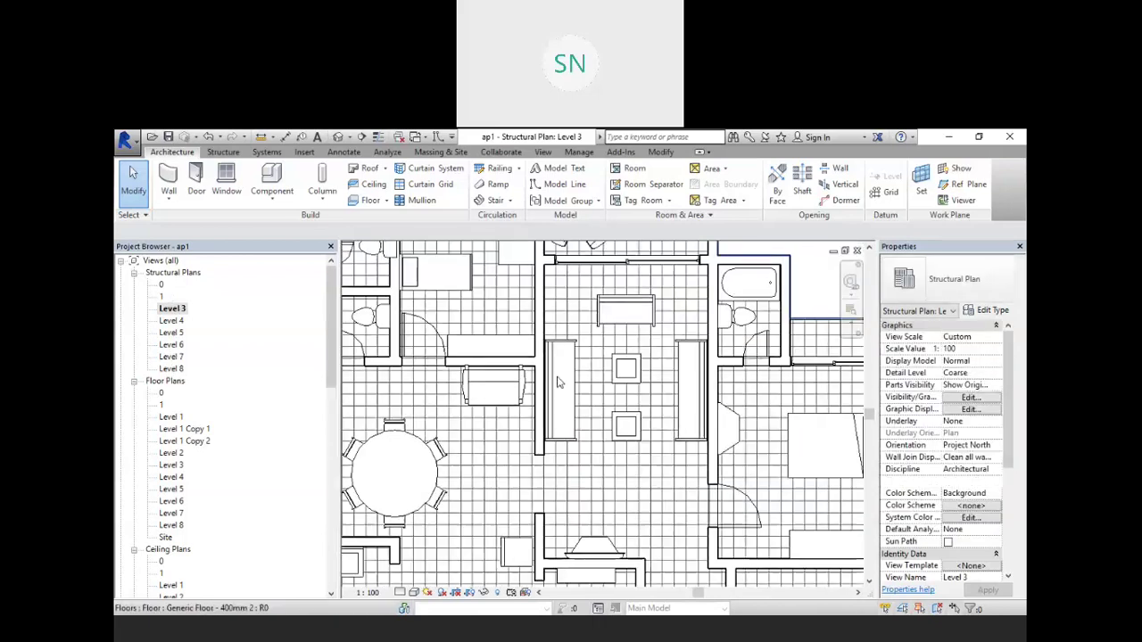
scroll(556, 382, up, 3)
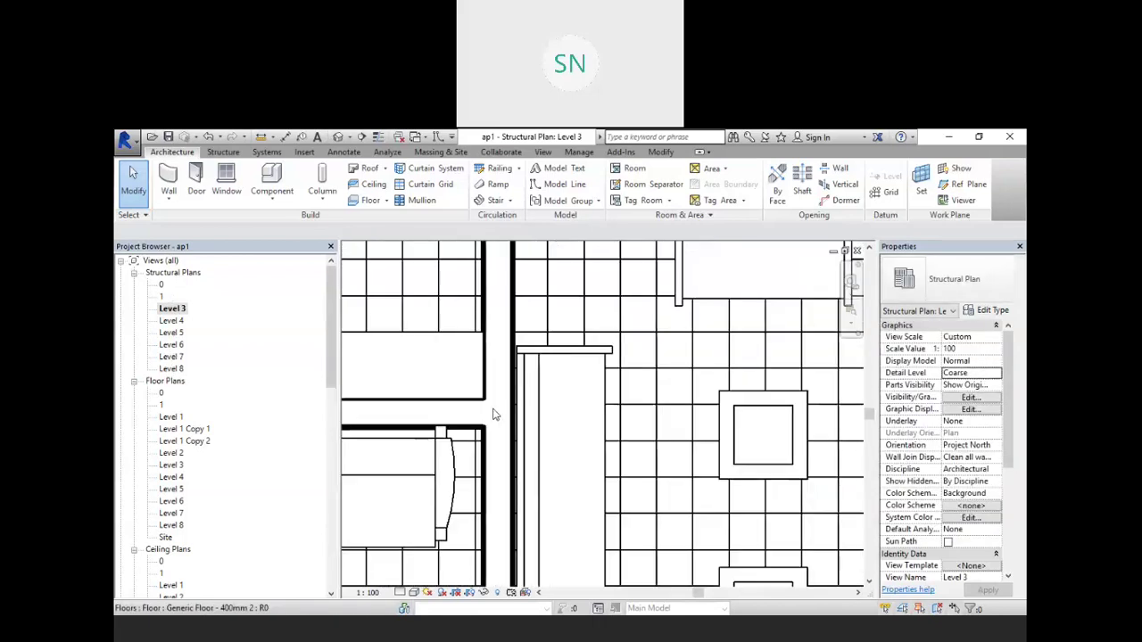
scroll(495, 415, down, 2)
scroll(486, 408, up, 2)
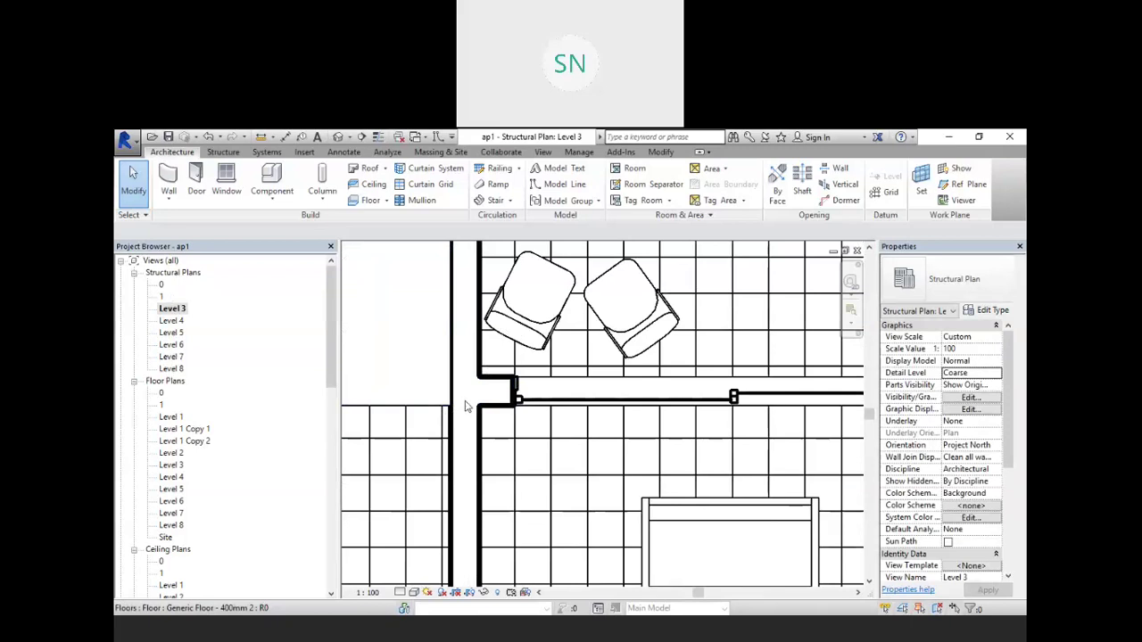
scroll(484, 406, down, 1)
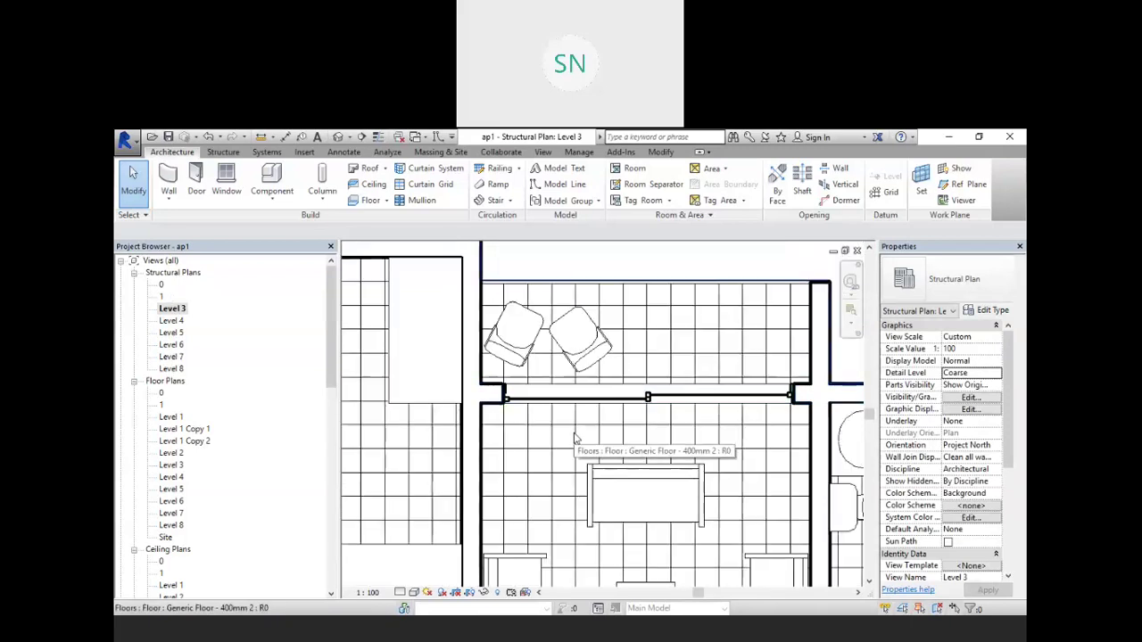
scroll(571, 419, down, 5)
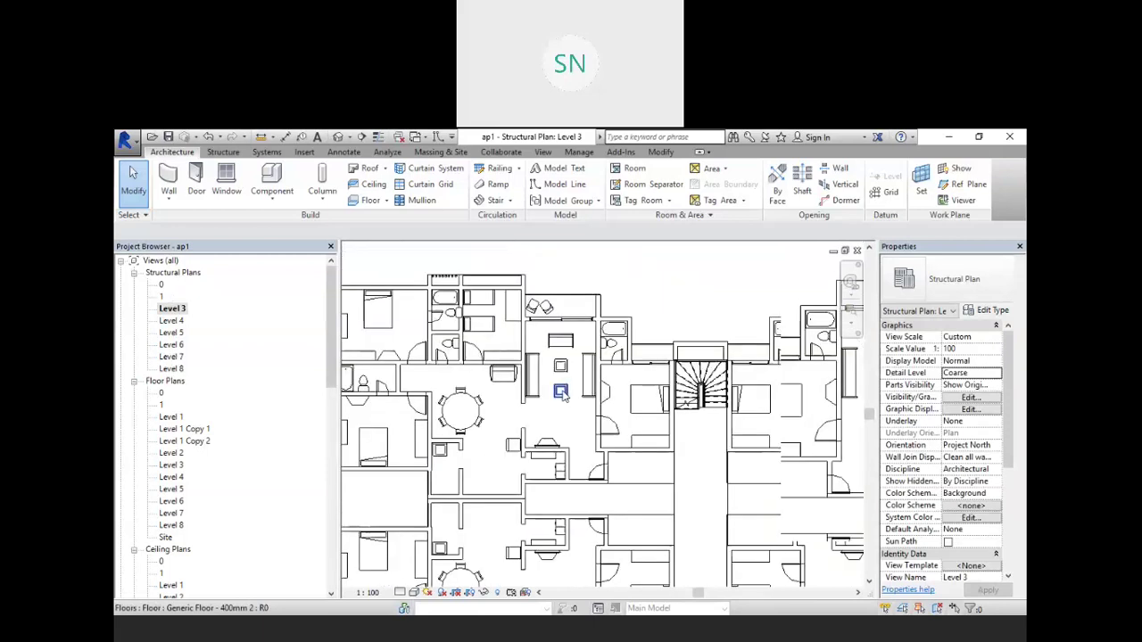
scroll(561, 395, down, 4)
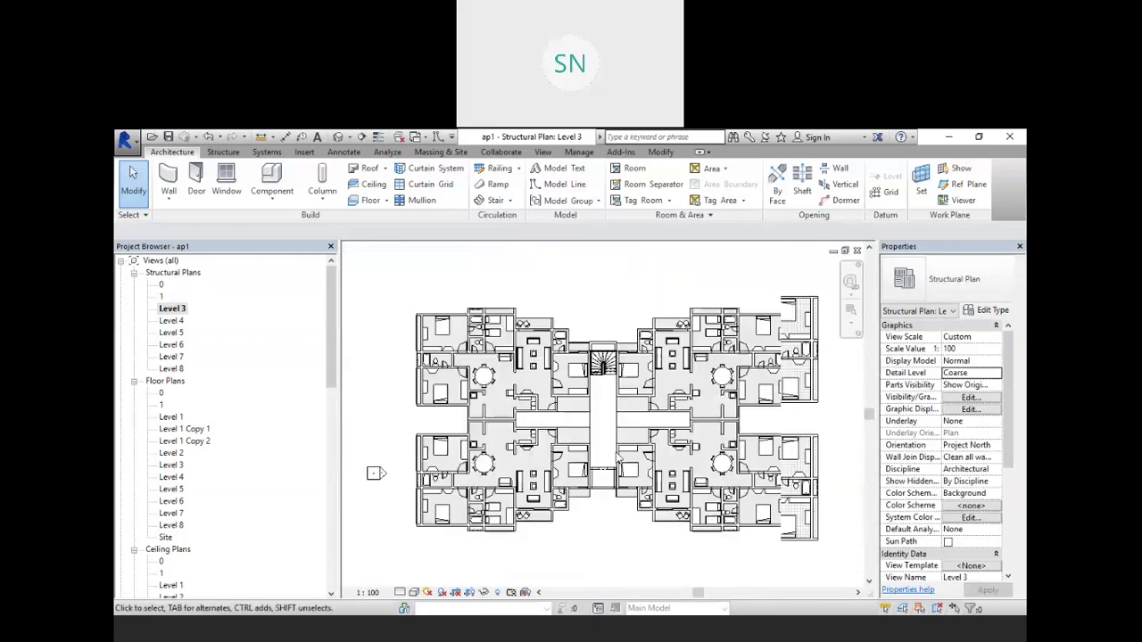
scroll(619, 462, down, 2)
middle_drag(587, 433, 564, 431)
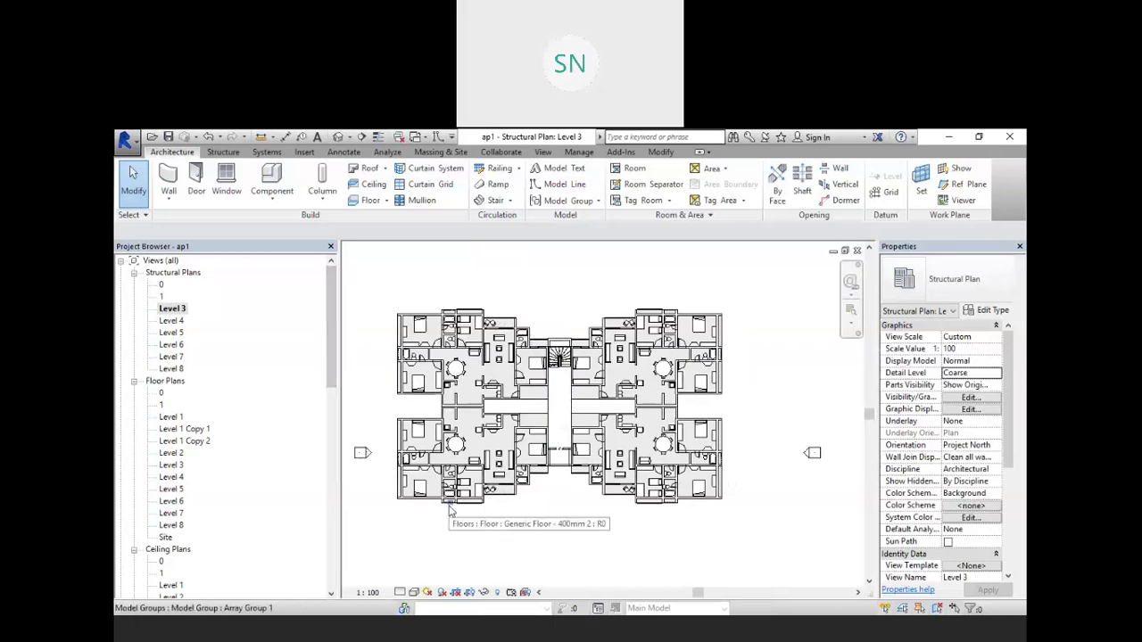
scroll(594, 402, up, 6)
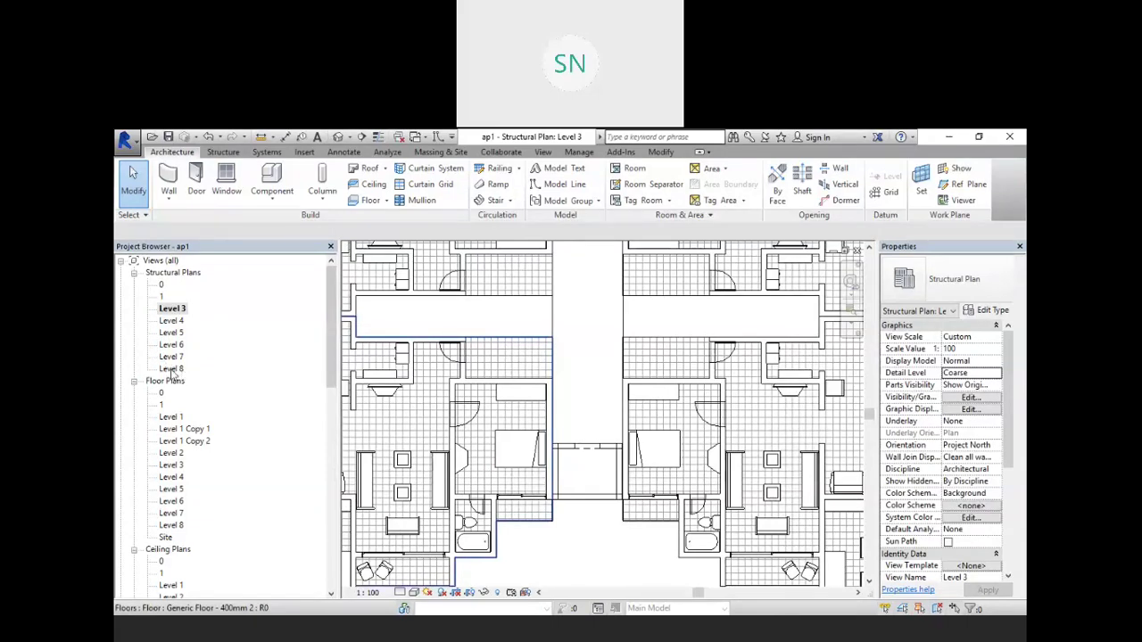
click(171, 321)
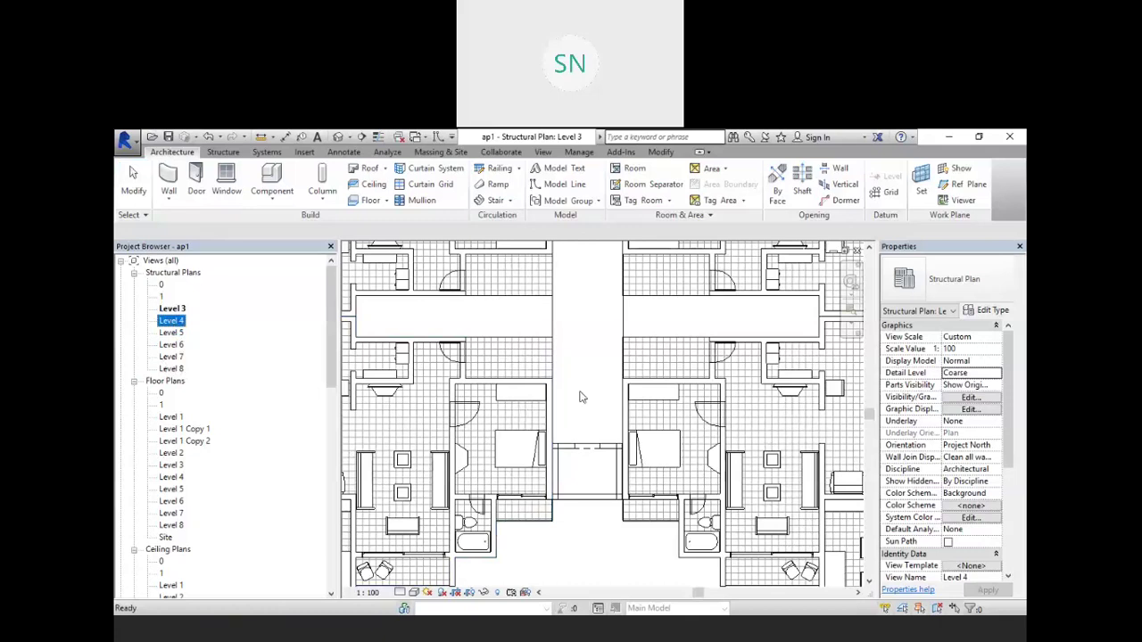
scroll(584, 396, down, 2)
scroll(611, 520, down, 2)
click(584, 494)
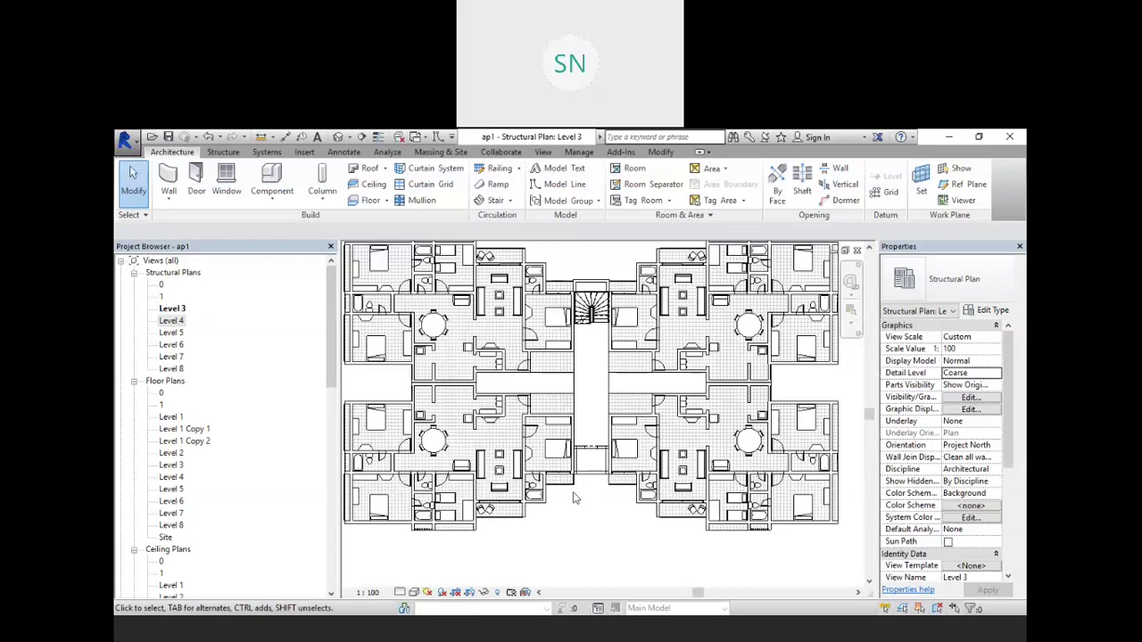
scroll(624, 538, up, 2)
middle_drag(624, 538, 586, 534)
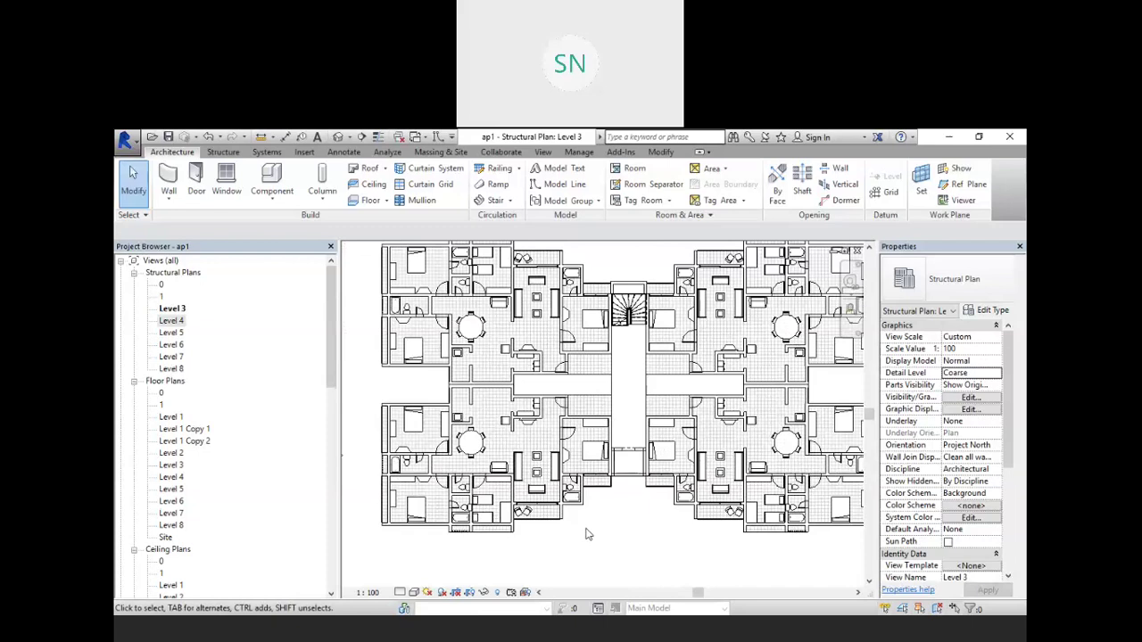
scroll(497, 444, up, 1)
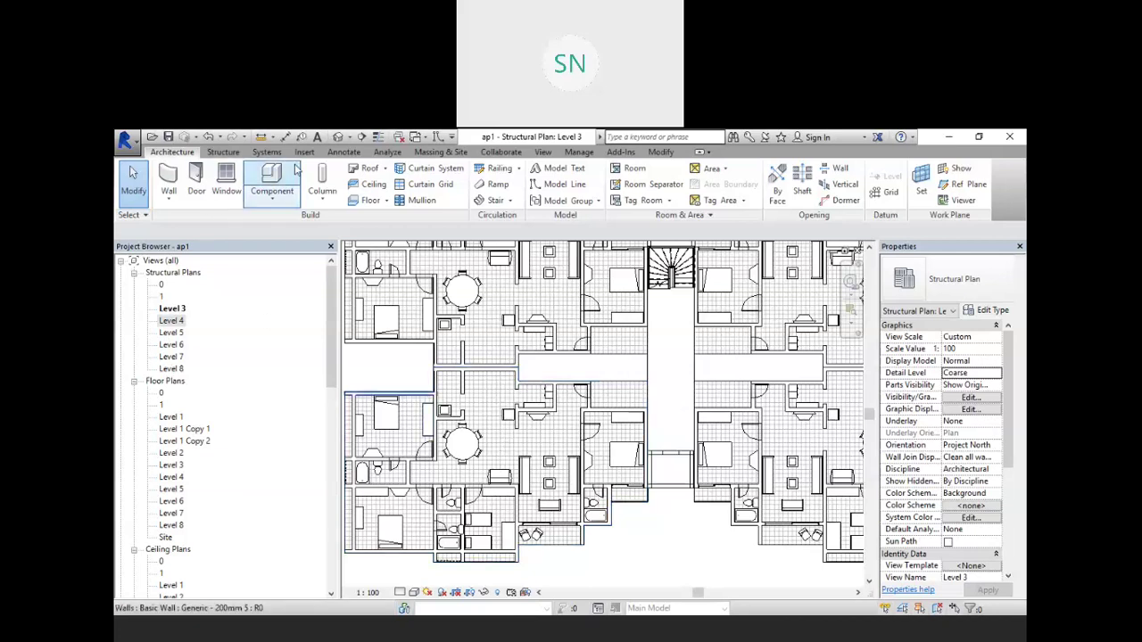
Review the available Systems, Structure, Analyze, Architecture and Modify tools, ending on the Modify tools.
click(266, 152)
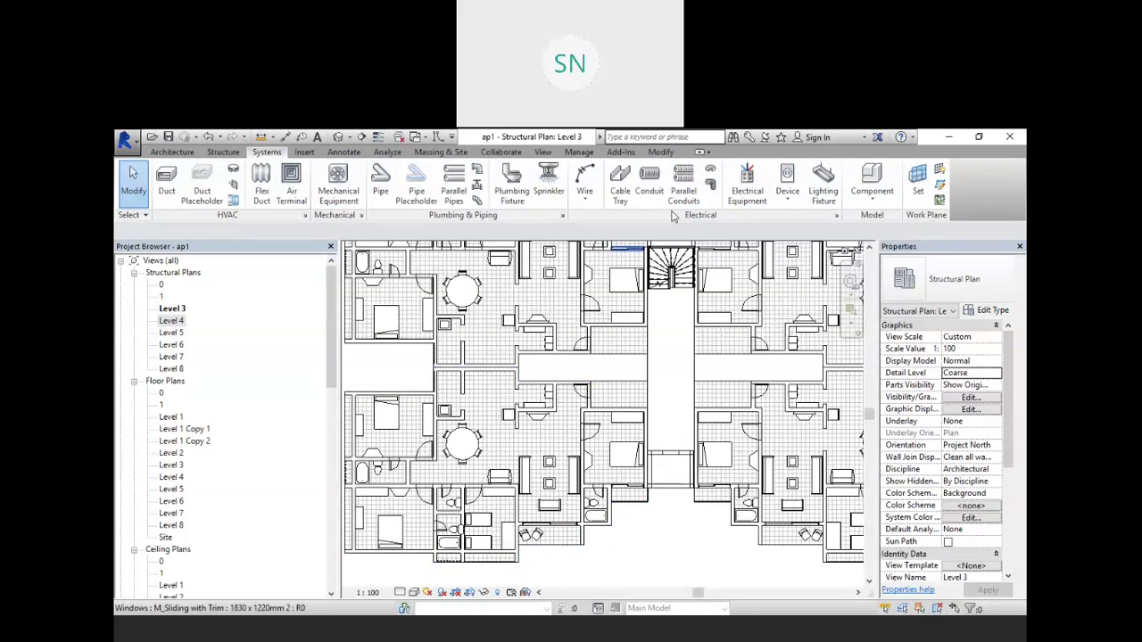
click(225, 157)
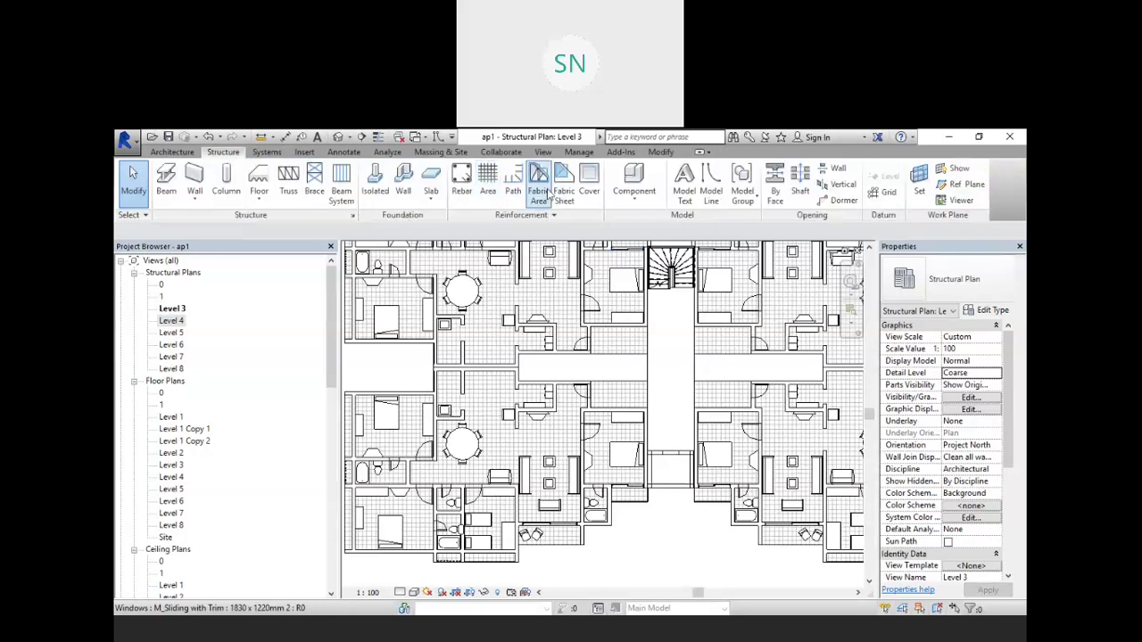
click(388, 153)
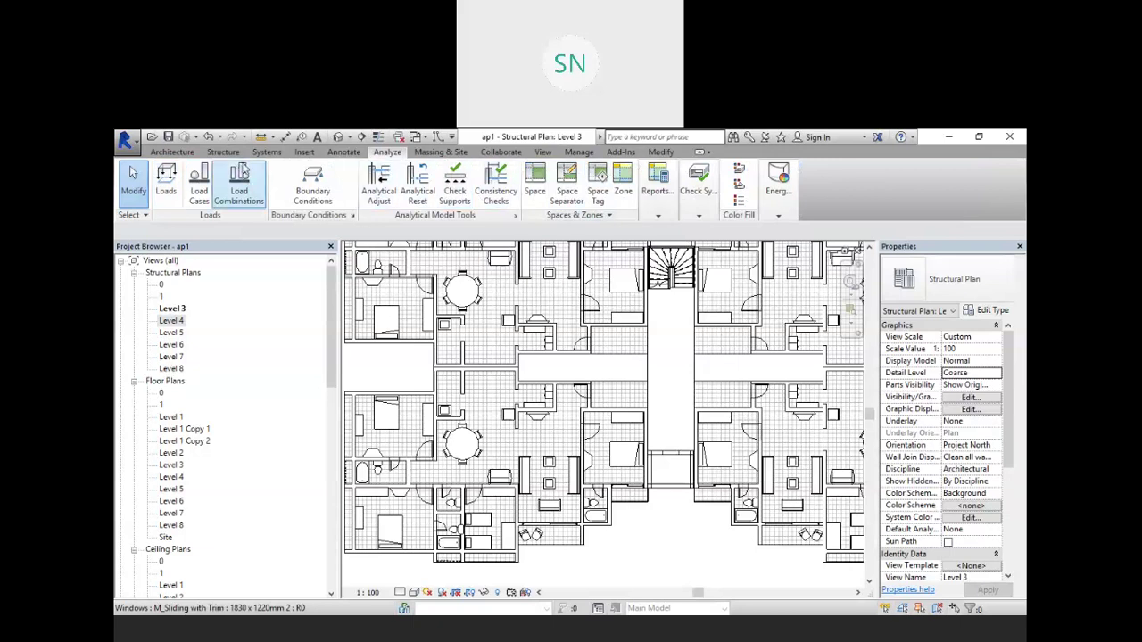
click(268, 152)
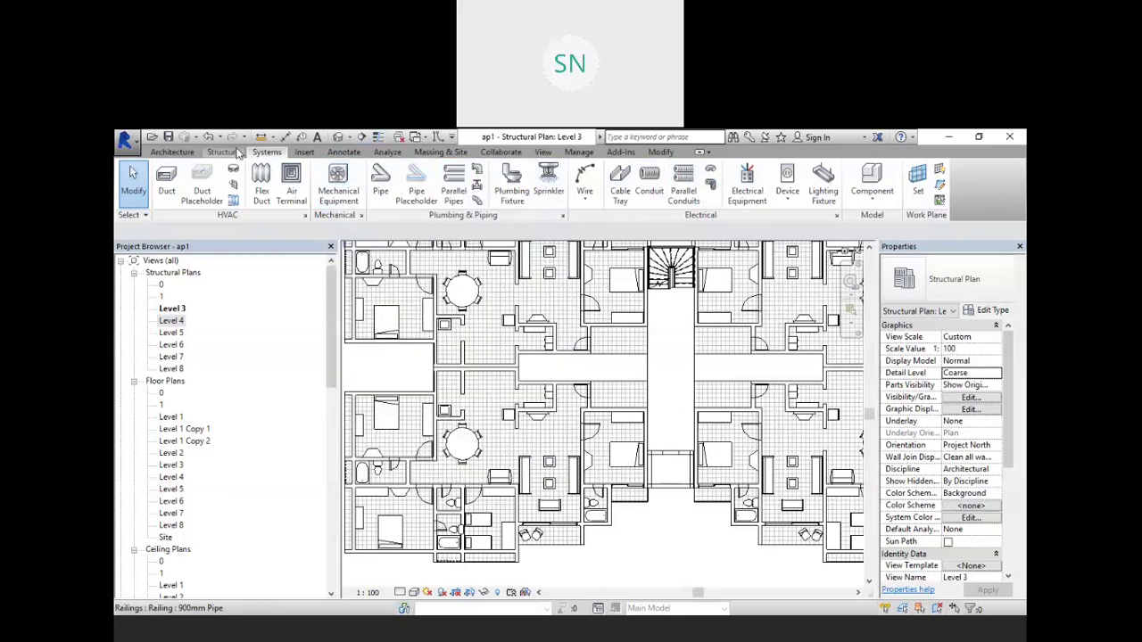
click(186, 153)
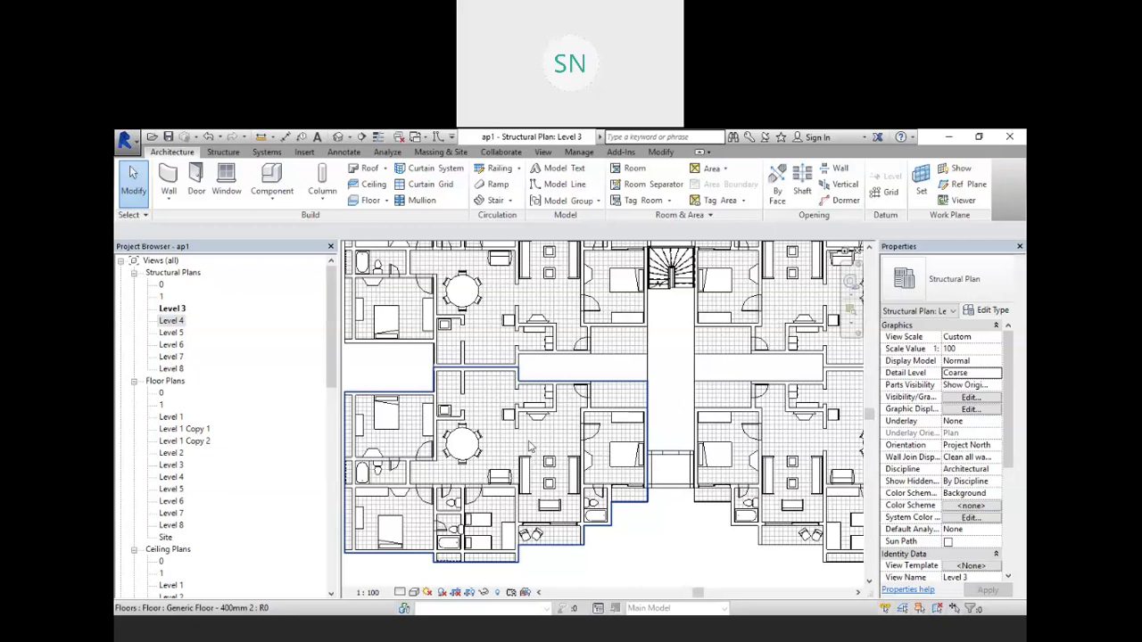
click(660, 152)
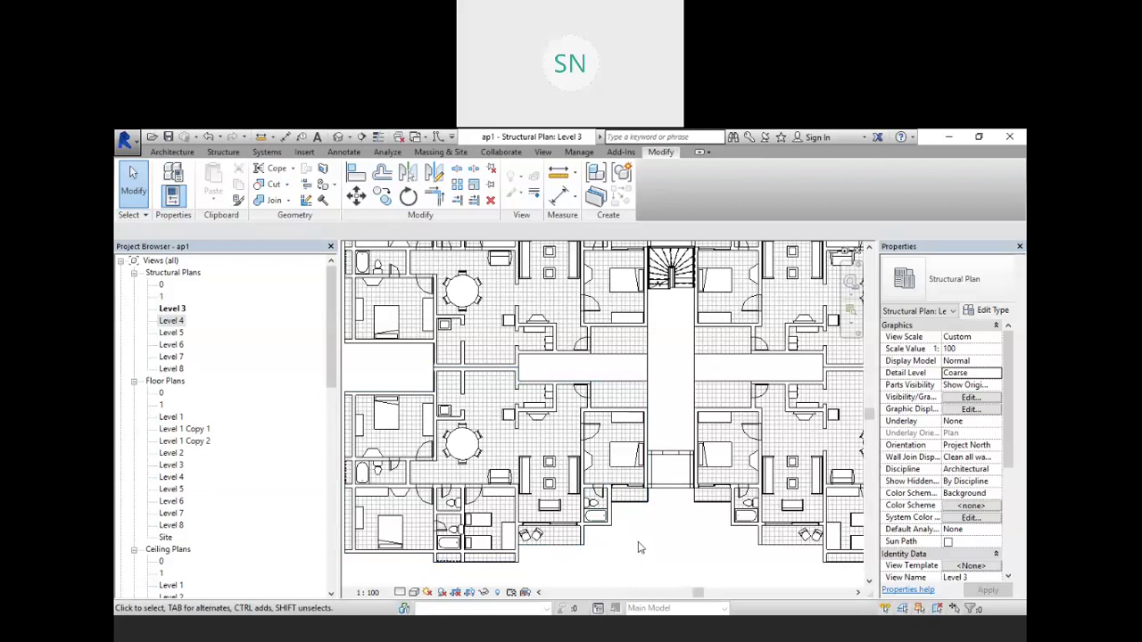
scroll(639, 547, down, 4)
scroll(665, 548, up, 2)
scroll(633, 525, down, 1)
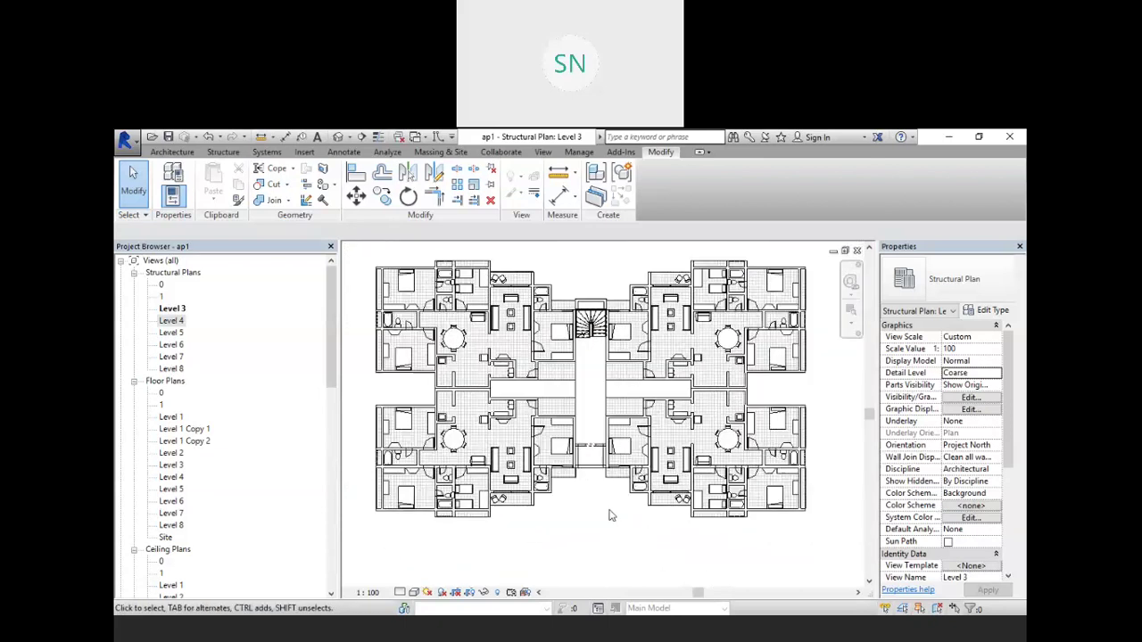
scroll(618, 524, down, 1)
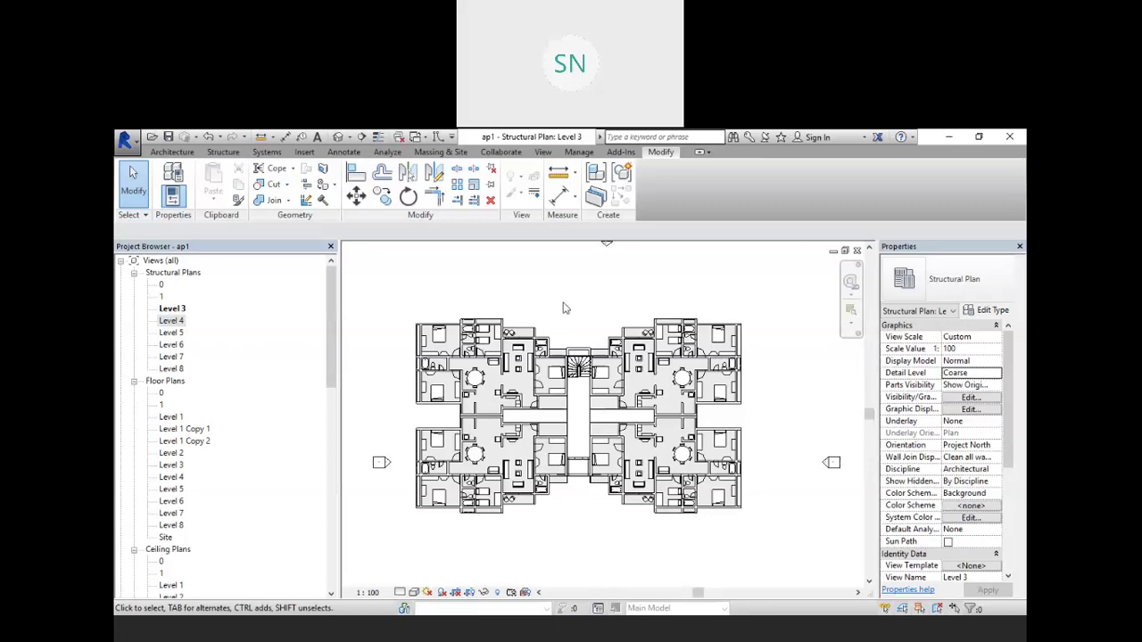
click(969, 632)
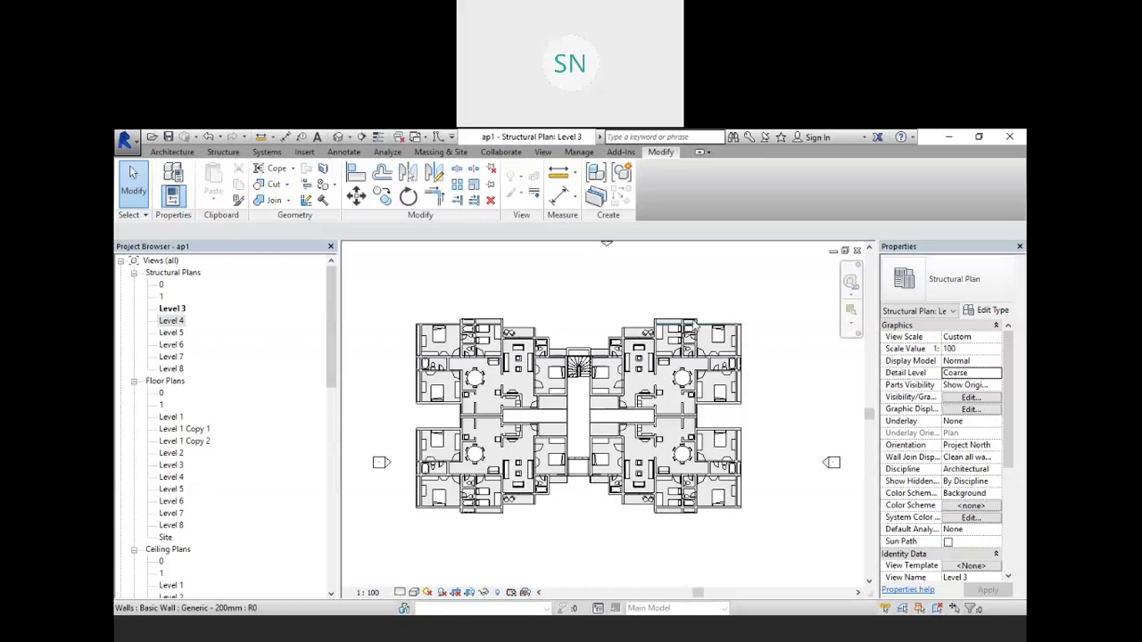
middle_drag(598, 330, 578, 325)
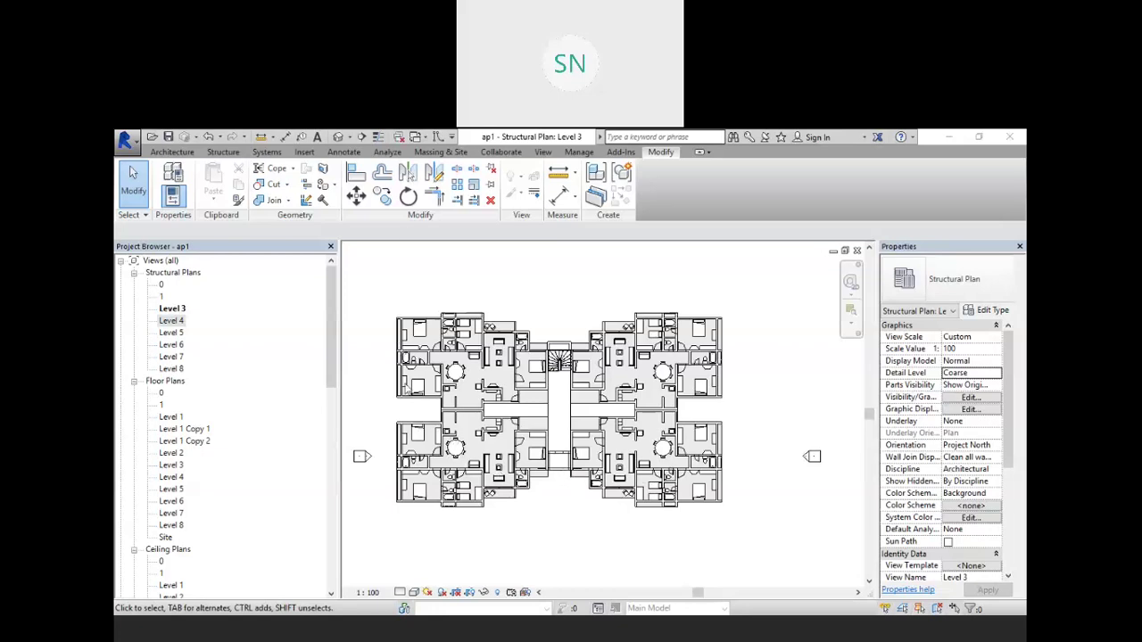
scroll(403, 358, up, 5)
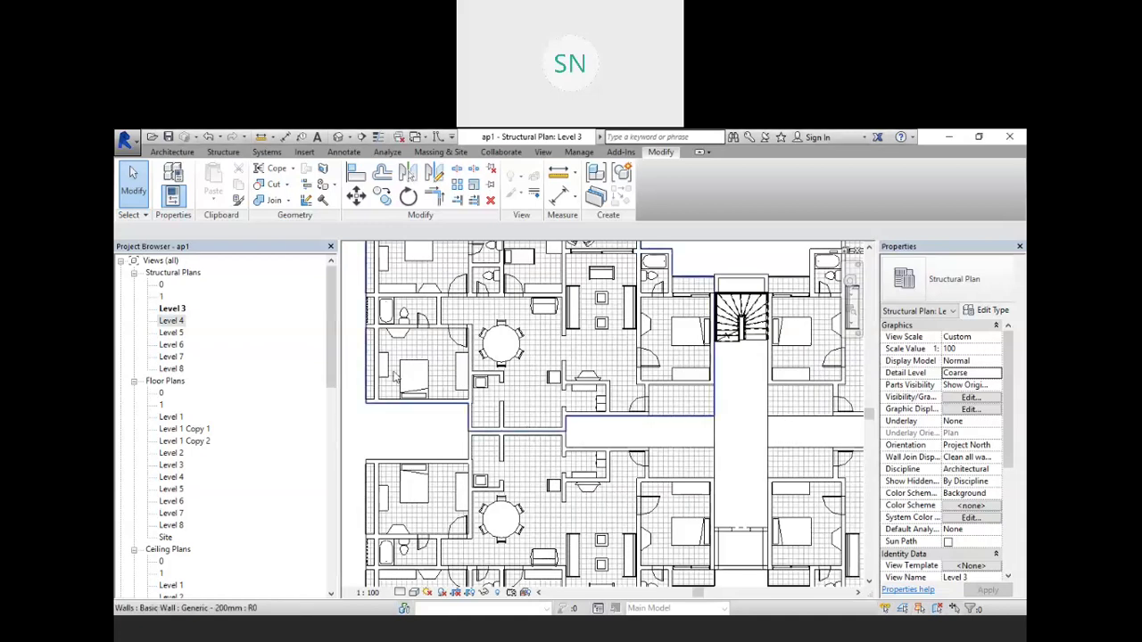
scroll(455, 400, up, 1)
scroll(416, 368, down, 3)
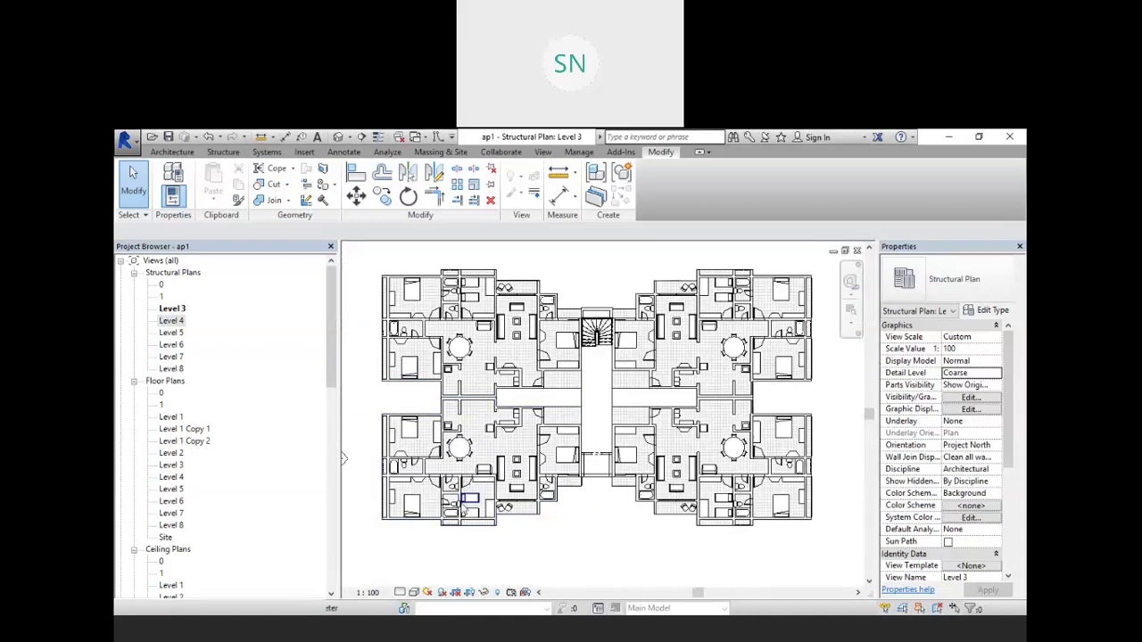
scroll(402, 437, up, 3)
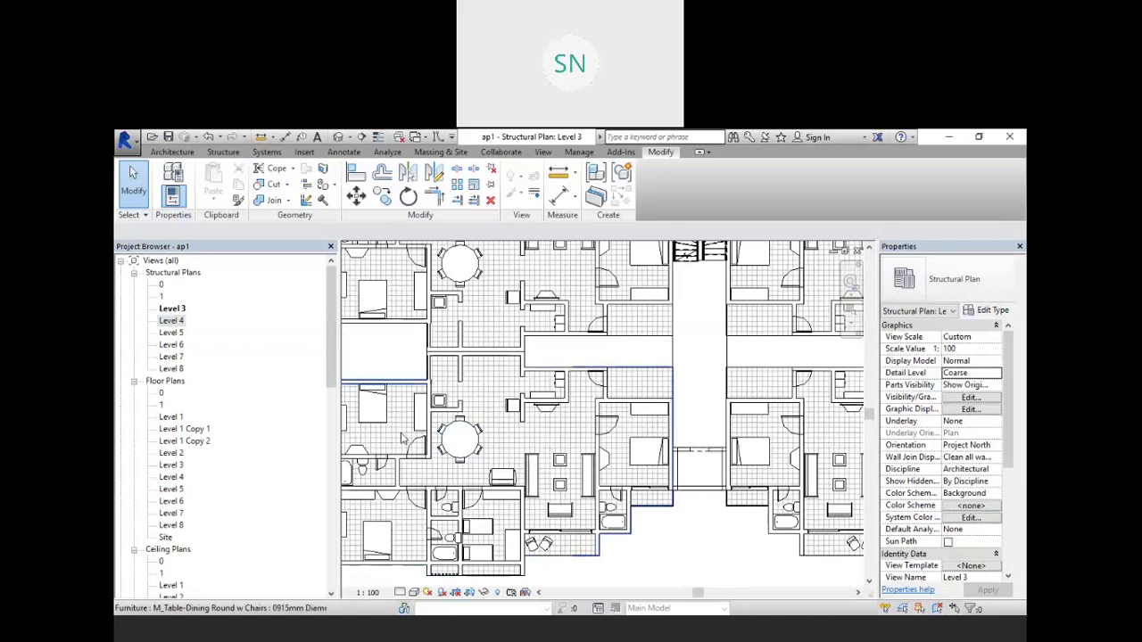
scroll(523, 438, down, 2)
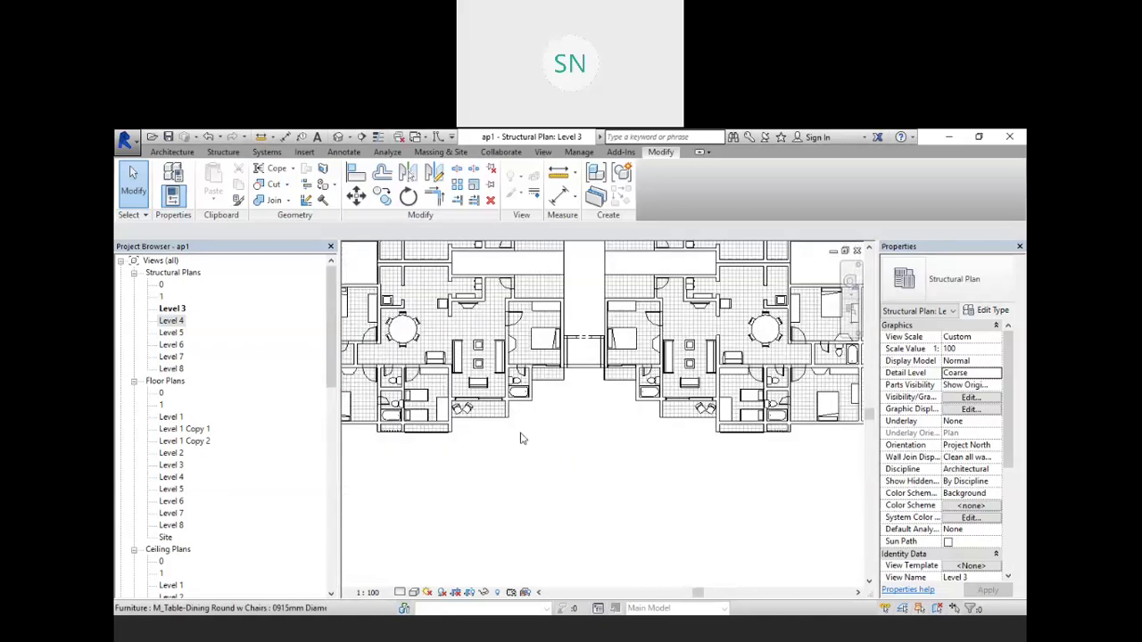